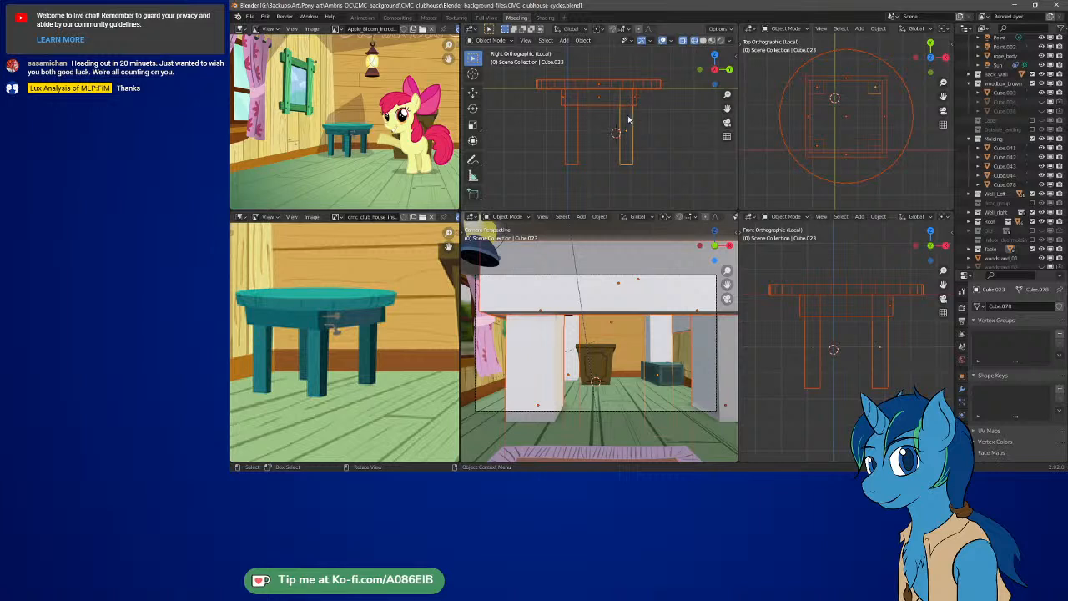
{"action": "left_click", "coordinate": [330, 16]}
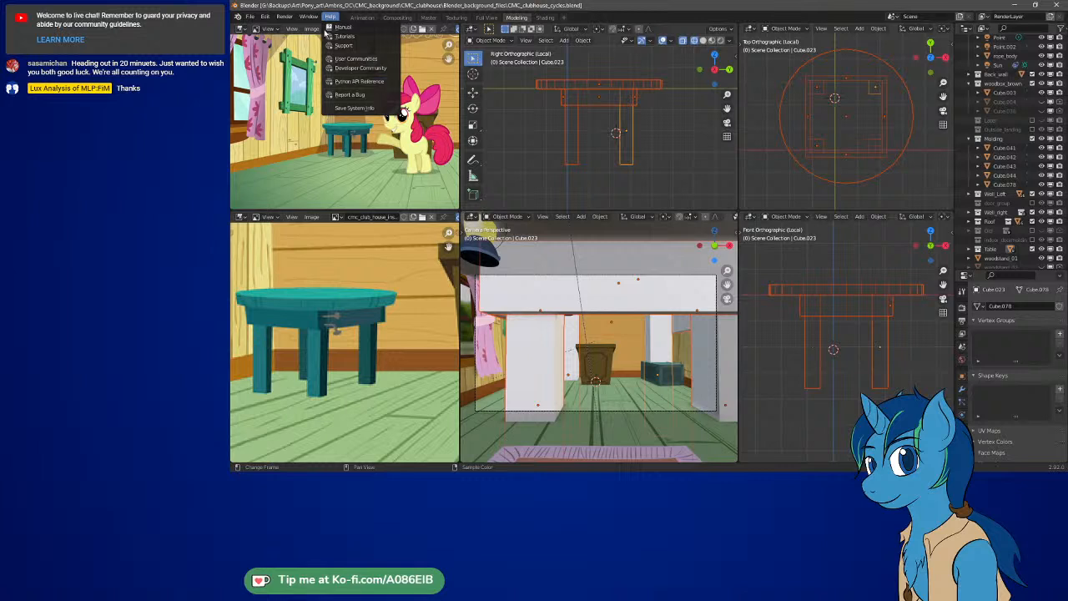
{"action": "mouse_move", "coordinate": [305, 19]}
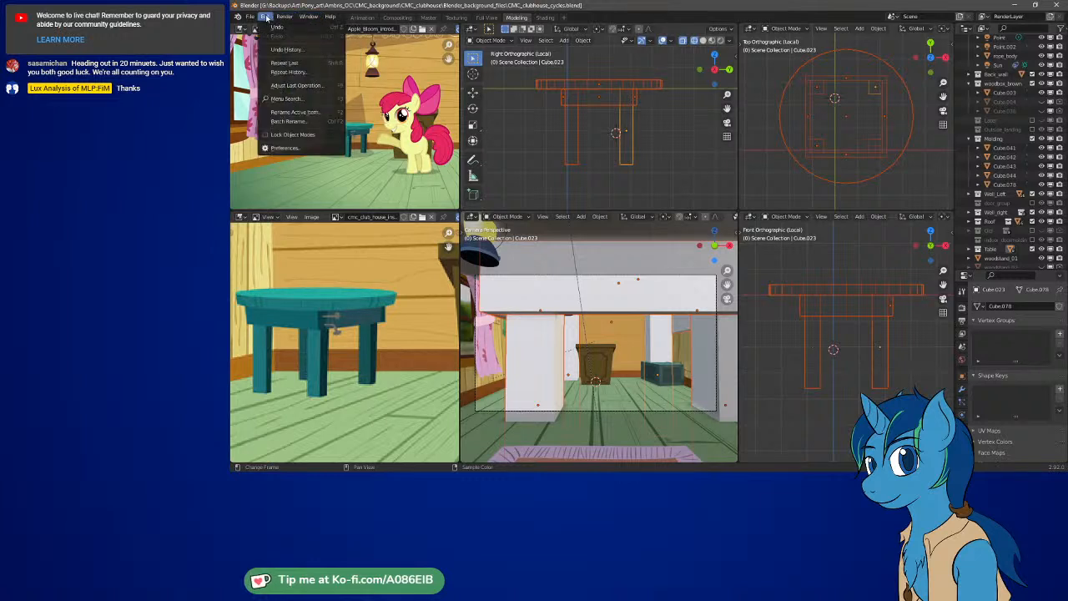
{"action": "mouse_move", "coordinate": [251, 18]}
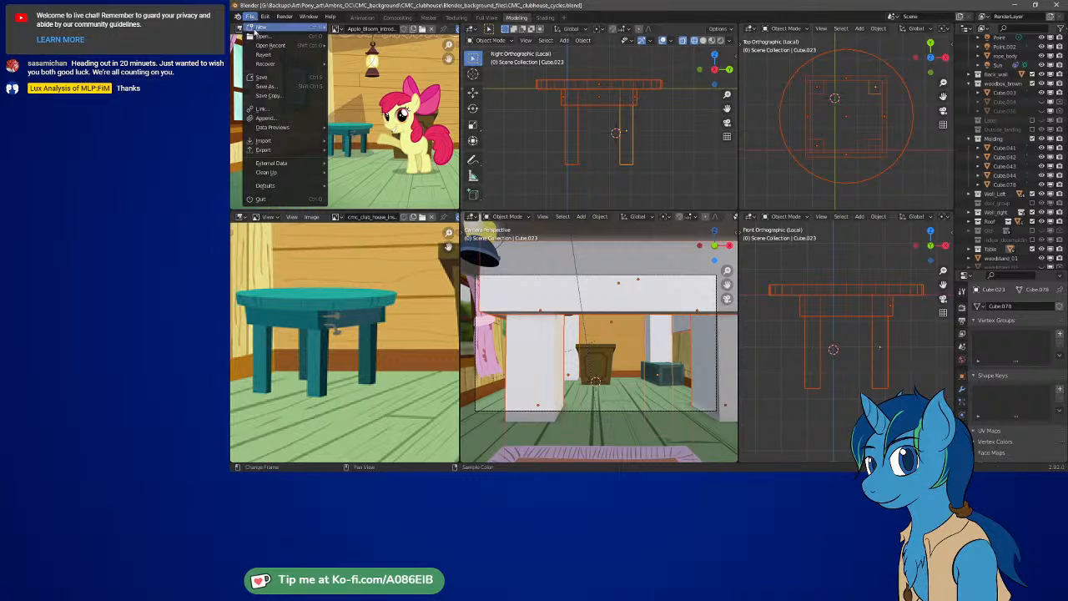
{"action": "mouse_move", "coordinate": [262, 165]}
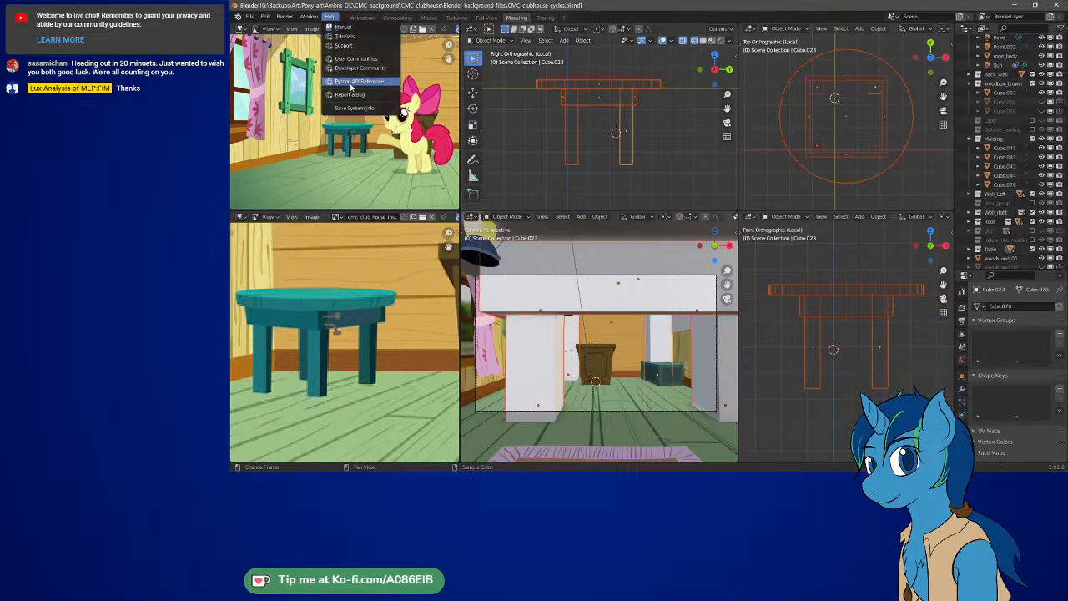
{"action": "left_click", "coordinate": [337, 111]}
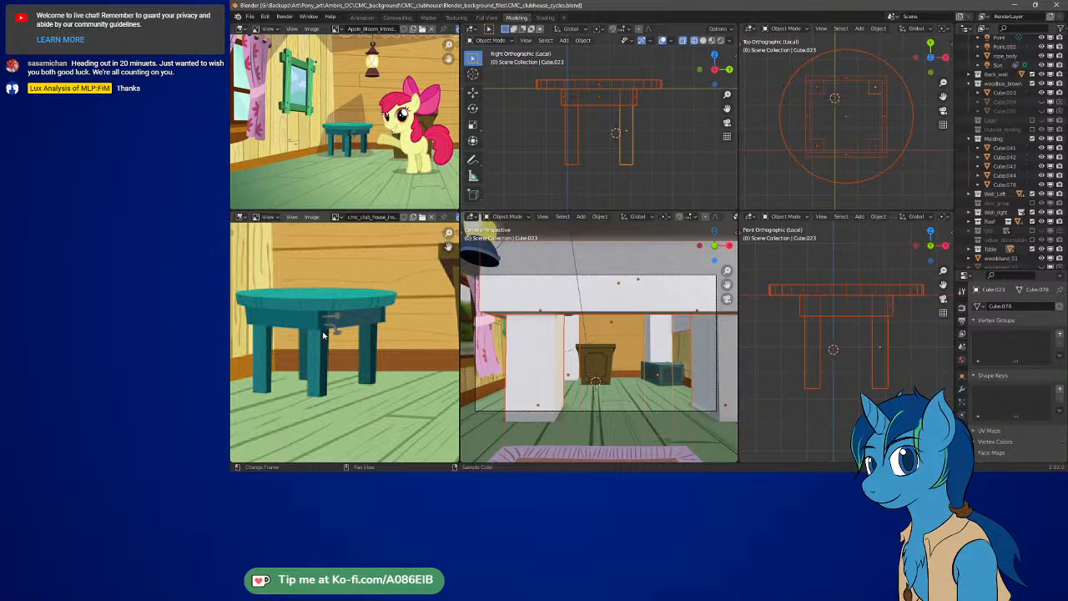
Examine the full clubhouse reference image and its DeviantArt source page in the browser, and return to Blender
{"action": "scroll", "coordinate": [382, 318], "scroll_direction": "down", "scroll_amount": 4}
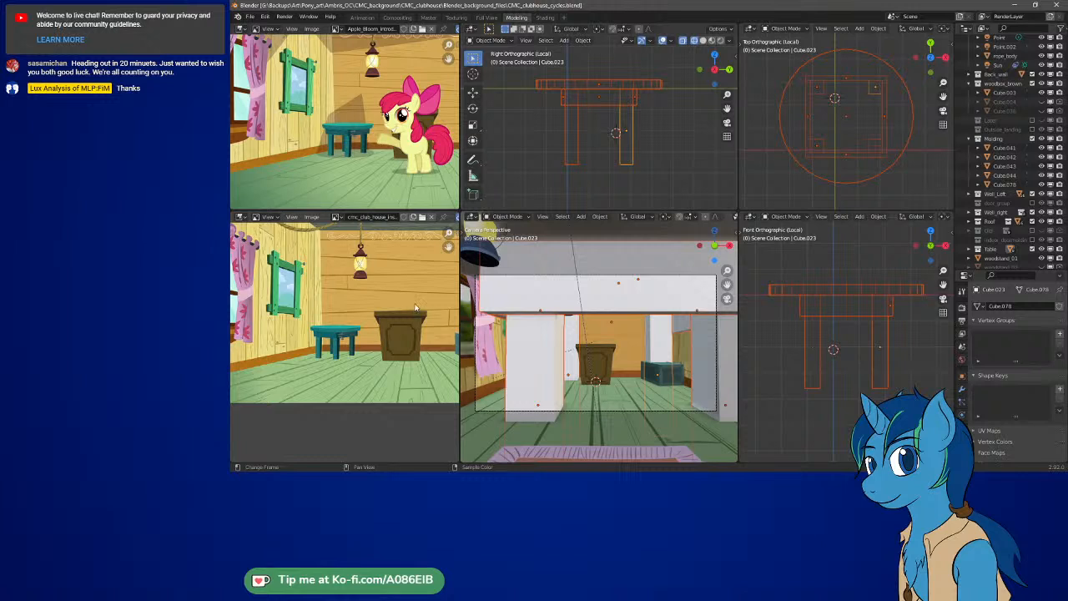
{"action": "scroll", "coordinate": [414, 304], "scroll_direction": "down", "scroll_amount": 4}
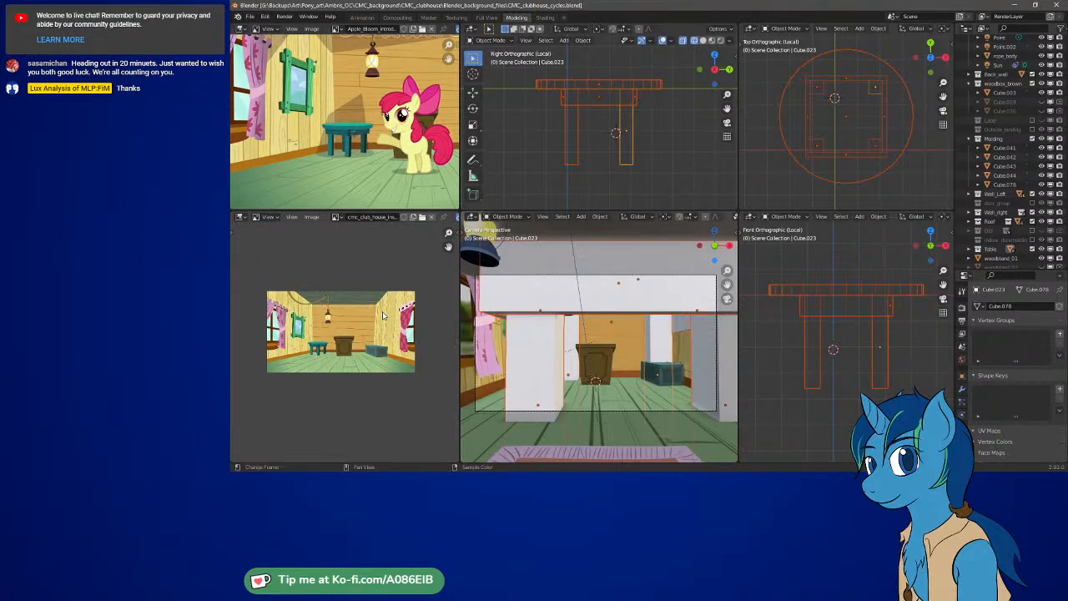
{"action": "scroll", "coordinate": [382, 311], "scroll_direction": "up", "scroll_amount": 1}
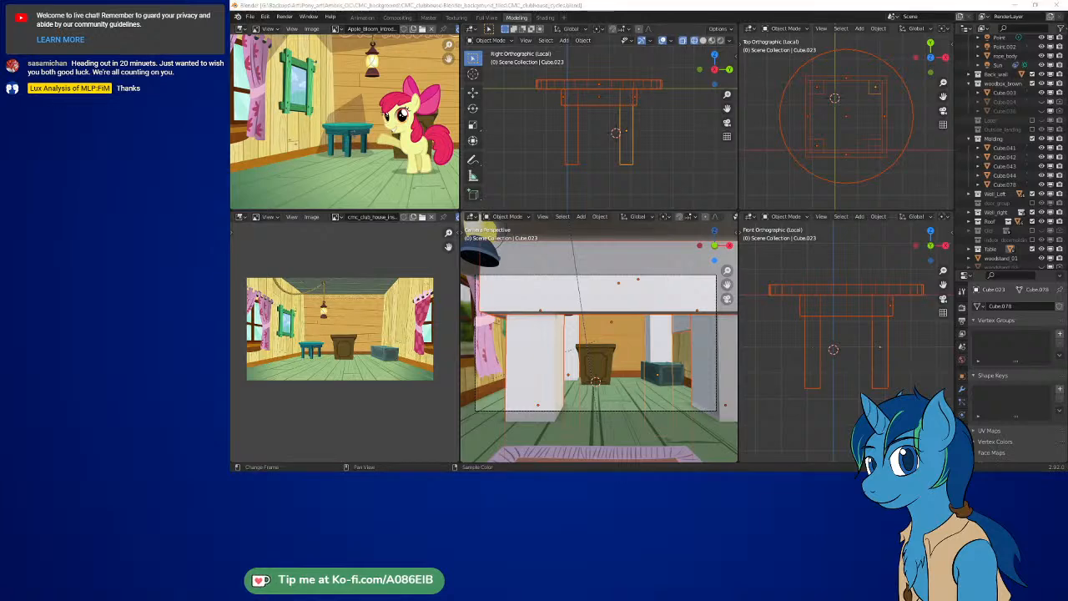
{"action": "left_click_drag", "start_coordinate": [1005, 469], "coordinate": [868, 6]}
{"action": "scroll", "coordinate": [676, 282], "scroll_direction": "down", "scroll_amount": 3}
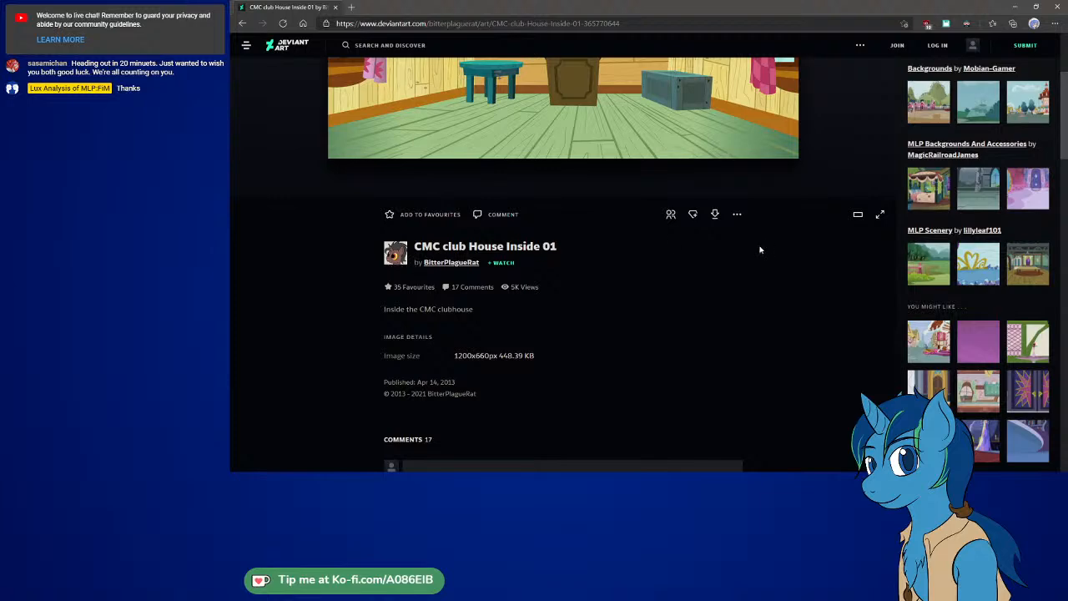
{"action": "scroll", "coordinate": [759, 249], "scroll_direction": "up", "scroll_amount": 3}
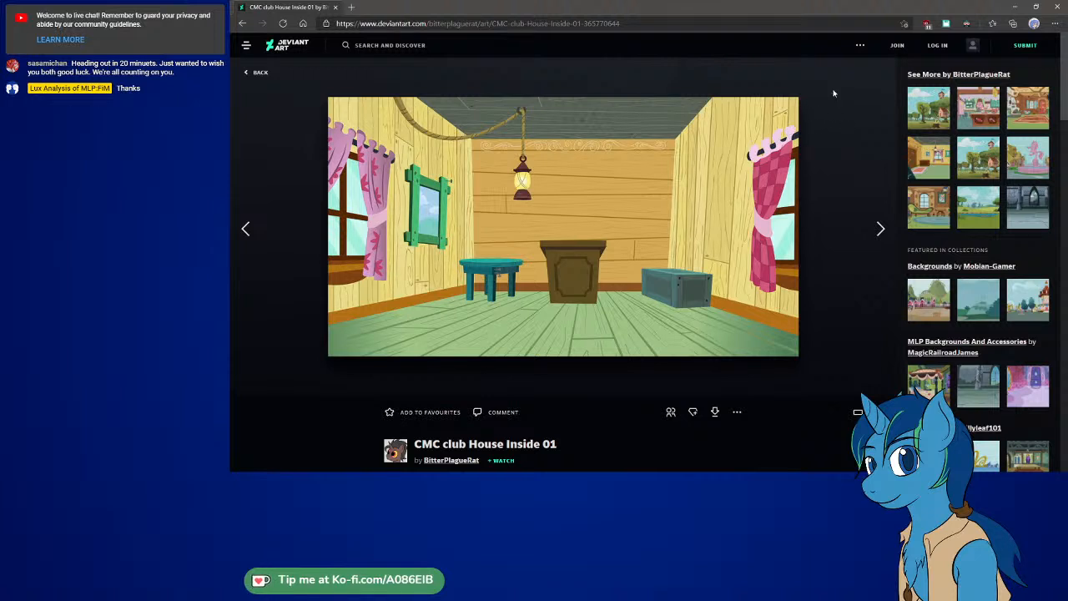
{"action": "left_click", "coordinate": [1035, 6]}
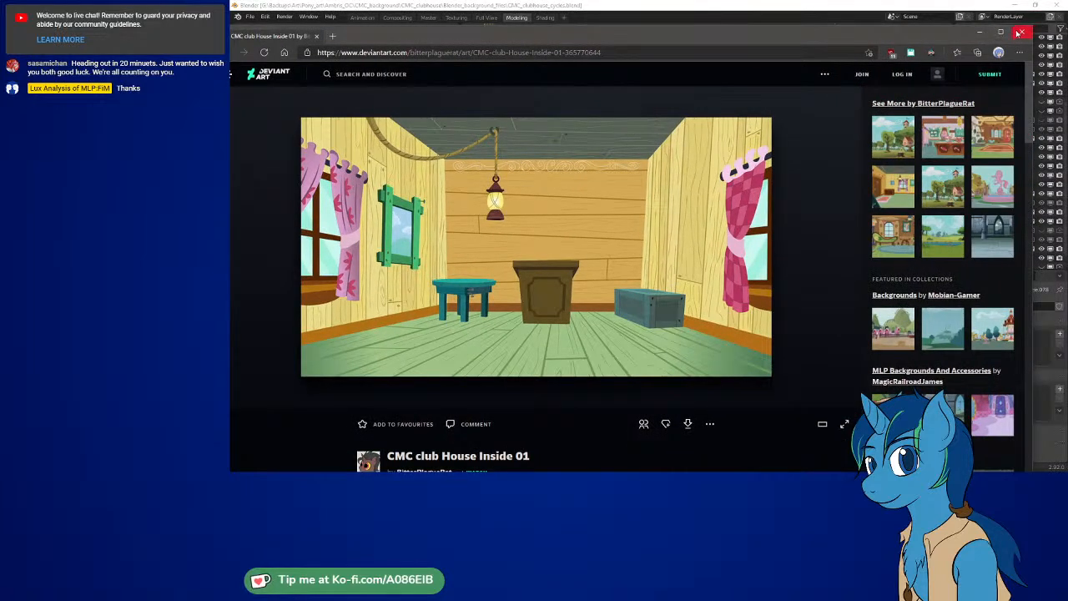
{"action": "left_click", "coordinate": [980, 32]}
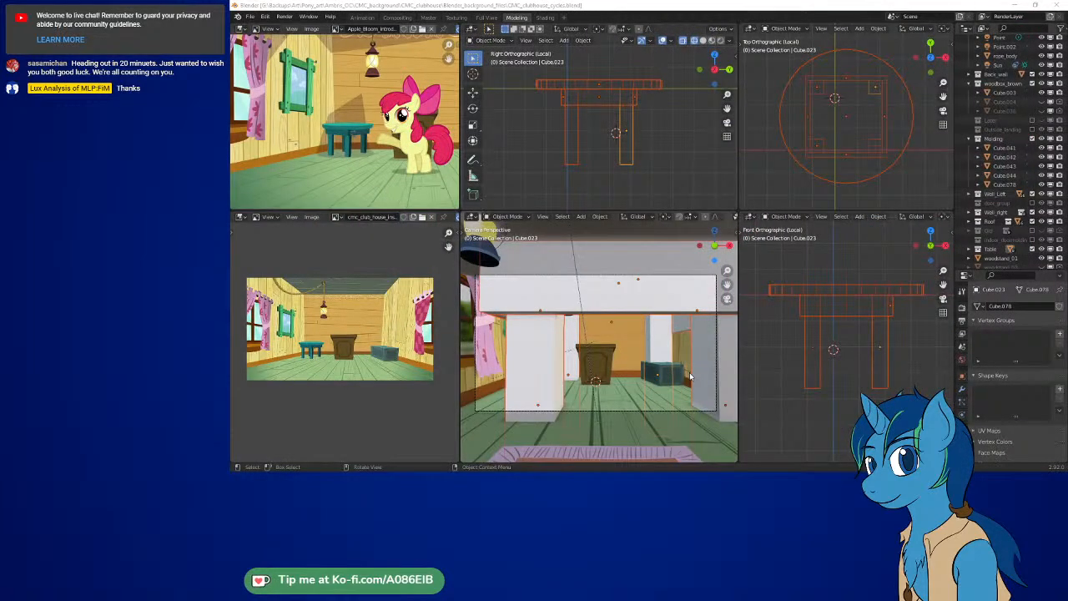
Display the table in Material Preview shading from an angled user view instead of the wireframe right view
{"action": "middle_click_drag", "start_coordinate": [631, 122], "coordinate": [639, 98]}
{"action": "key", "text": "KP_5"}
{"action": "key", "text": "z"}
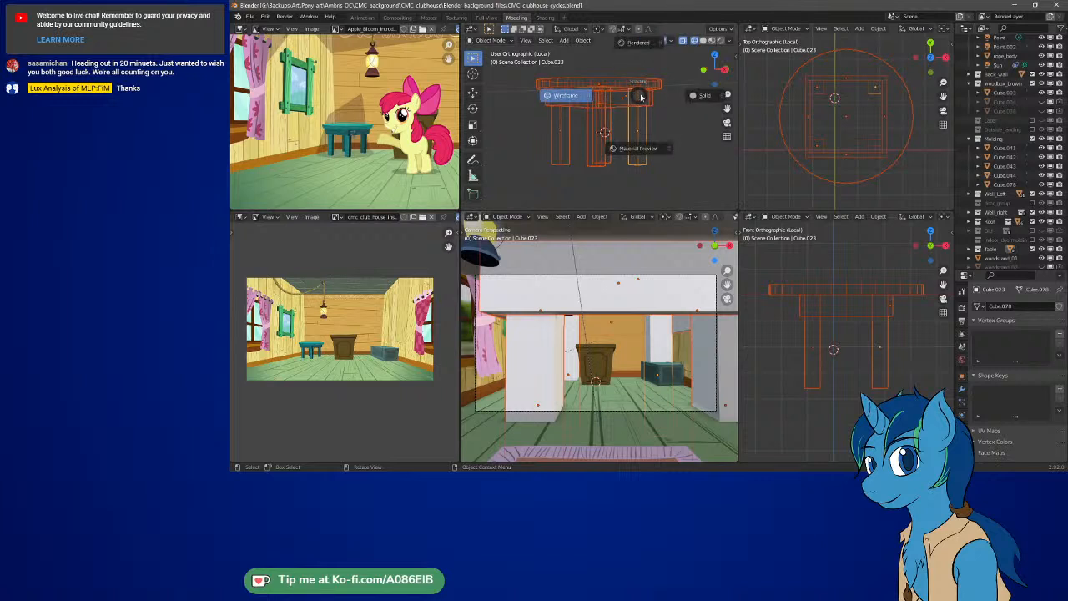
{"action": "left_click", "coordinate": [627, 148]}
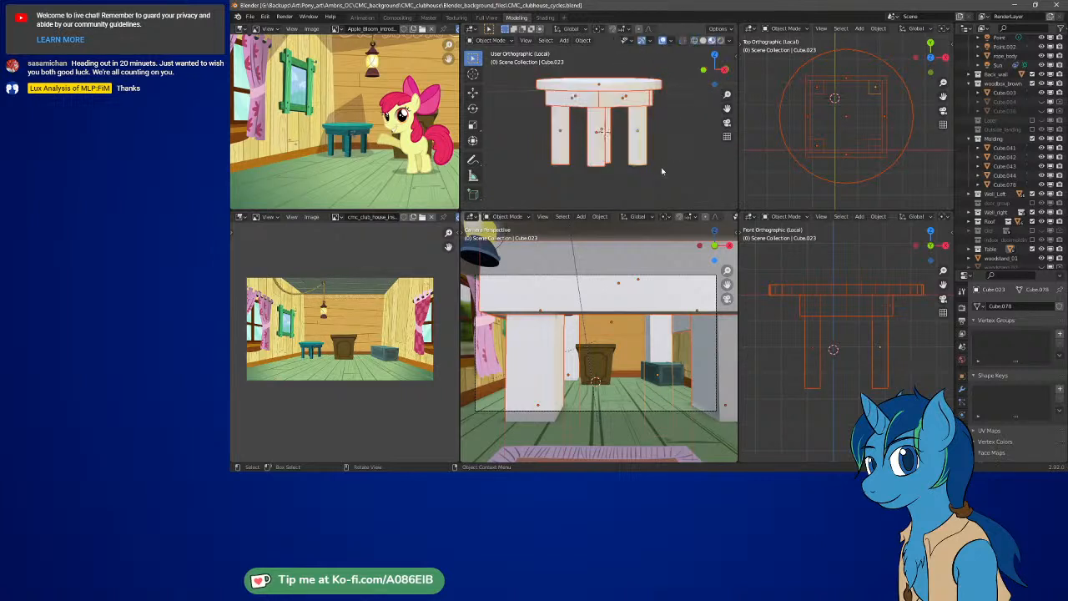
{"action": "middle_click_drag", "start_coordinate": [636, 125], "coordinate": [614, 126]}
Check the scene's render engine and inspect the table in Rendered shading, returning to Material Preview
{"action": "left_click", "coordinate": [962, 308]}
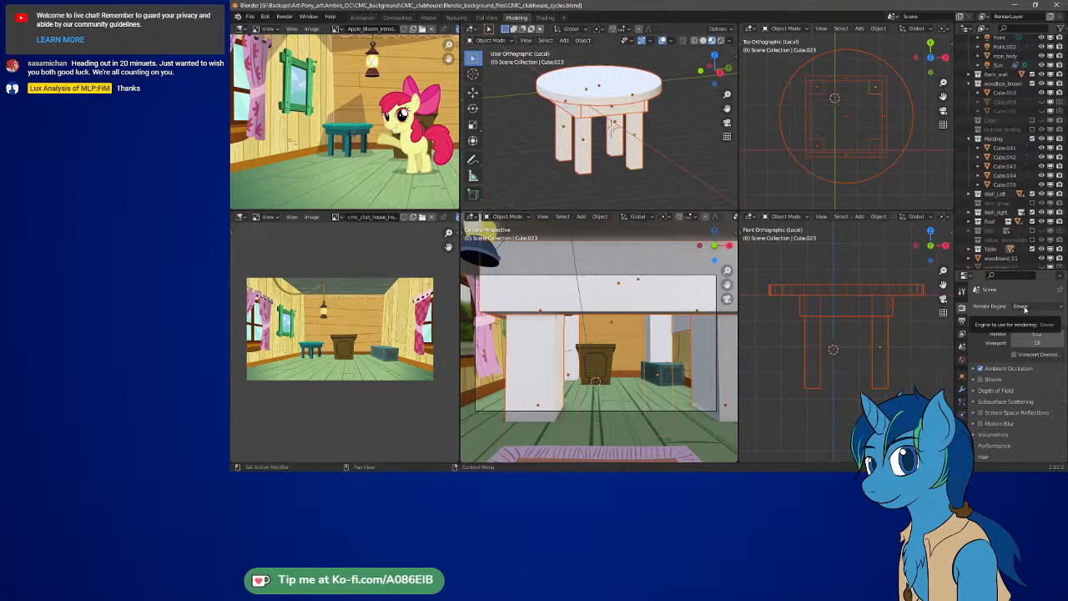
{"action": "middle_click_drag", "start_coordinate": [591, 147], "coordinate": [639, 133]}
{"action": "key", "text": "z"}
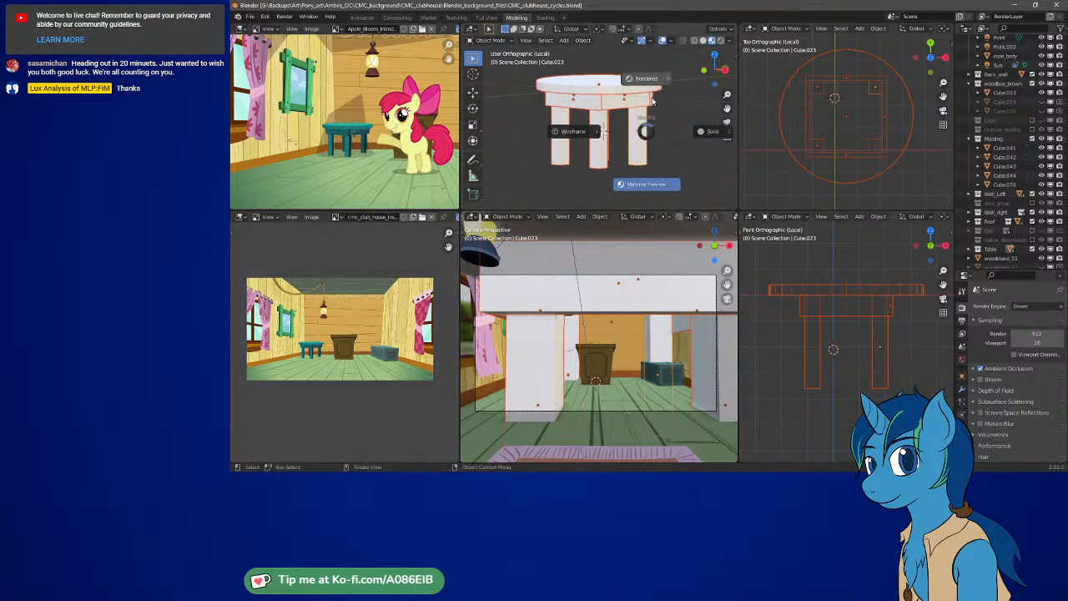
{"action": "left_click", "coordinate": [648, 113]}
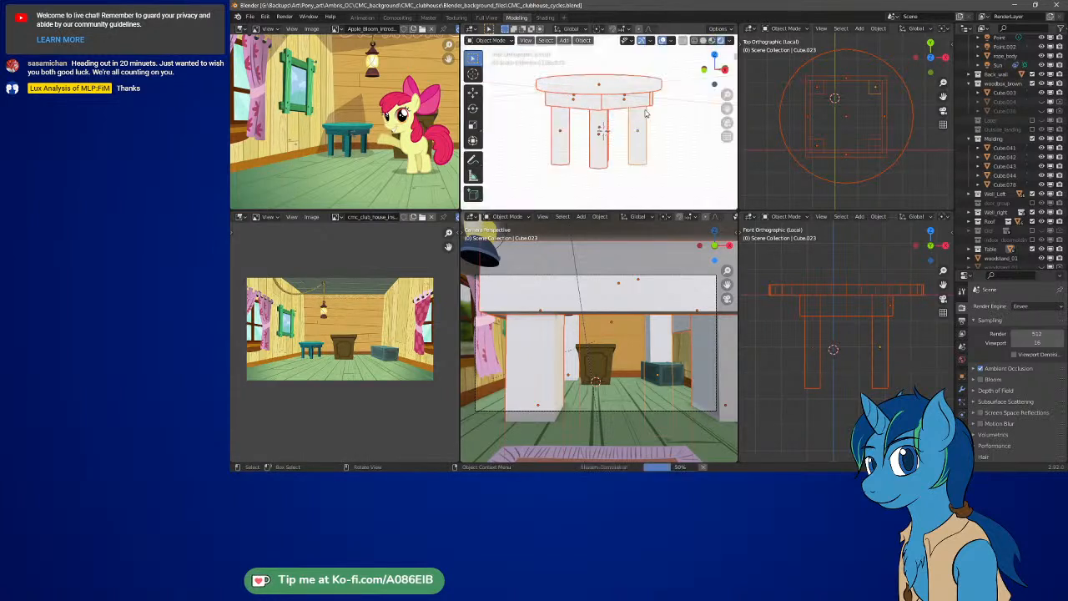
{"action": "mouse_move", "coordinate": [649, 92]}
{"action": "middle_mouse_down"}
{"action": "mouse_move", "coordinate": [614, 102]}
{"action": "mouse_move", "coordinate": [653, 89]}
{"action": "middle_mouse_up"}
{"action": "key", "text": "z"}
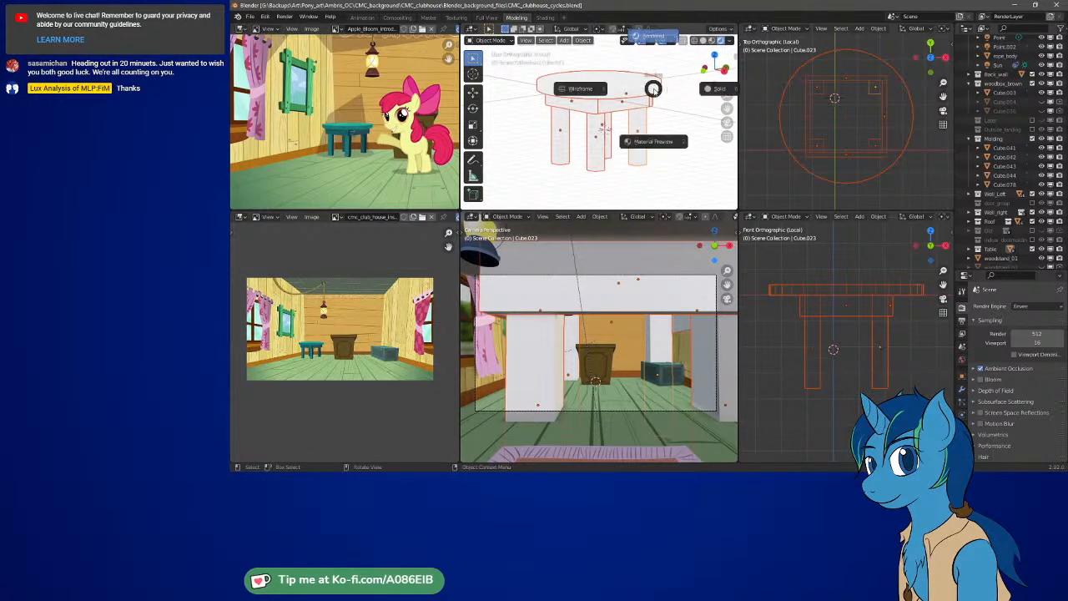
{"action": "left_click", "coordinate": [652, 142]}
{"action": "mouse_move", "coordinate": [600, 125]}
{"action": "middle_mouse_down"}
{"action": "mouse_move", "coordinate": [581, 121]}
{"action": "mouse_move", "coordinate": [611, 119]}
{"action": "mouse_move", "coordinate": [599, 133]}
{"action": "middle_mouse_up"}
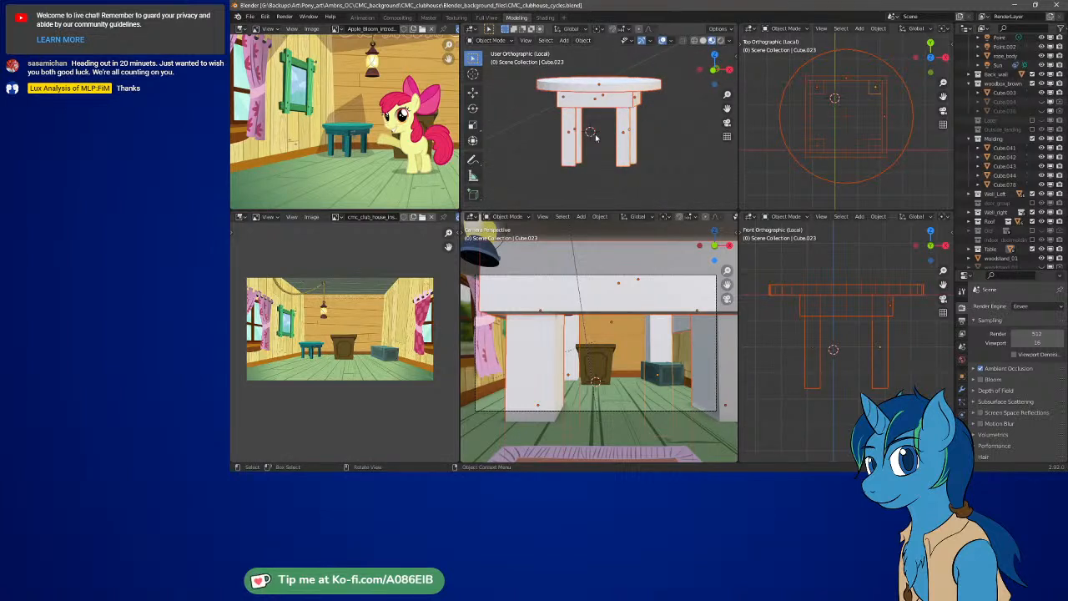
Select the round tabletop cylinder and apply Shade Smooth to it
{"action": "left_click", "coordinate": [632, 87]}
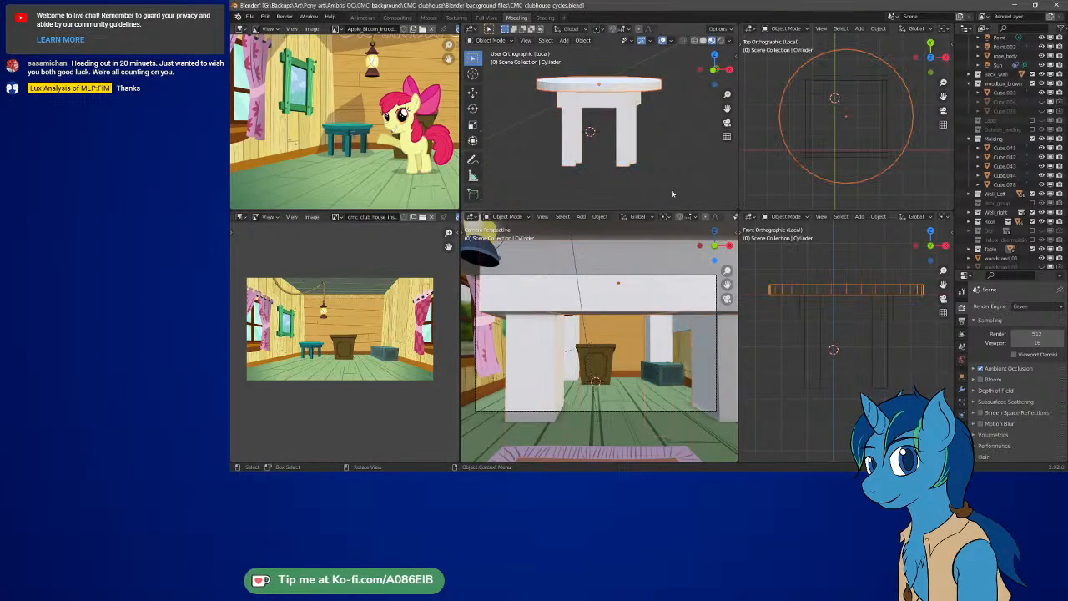
{"action": "key", "text": "s"}
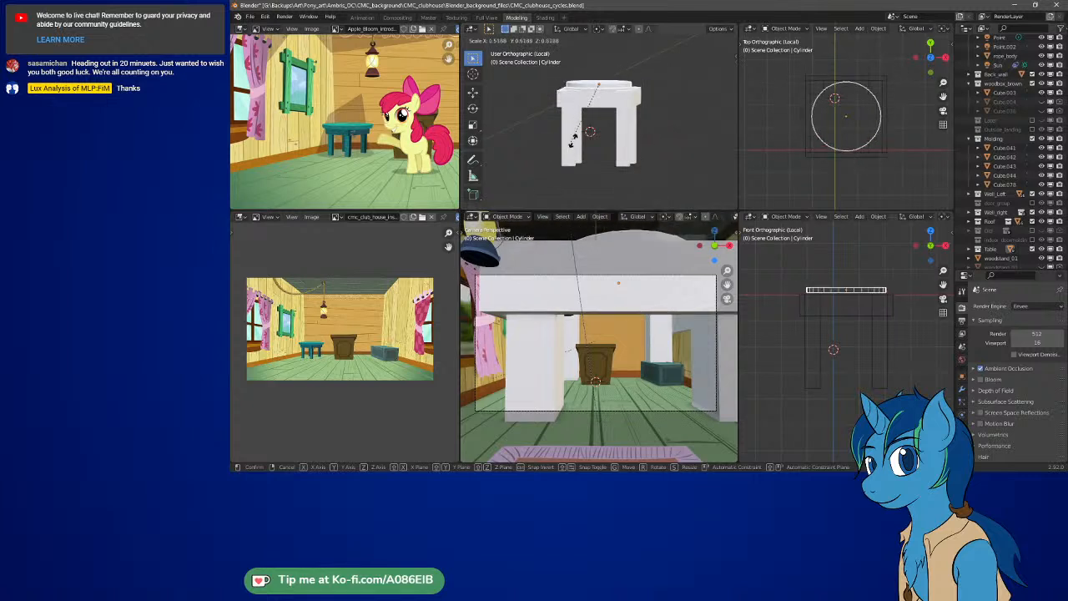
{"action": "right_click", "coordinate": [631, 157]}
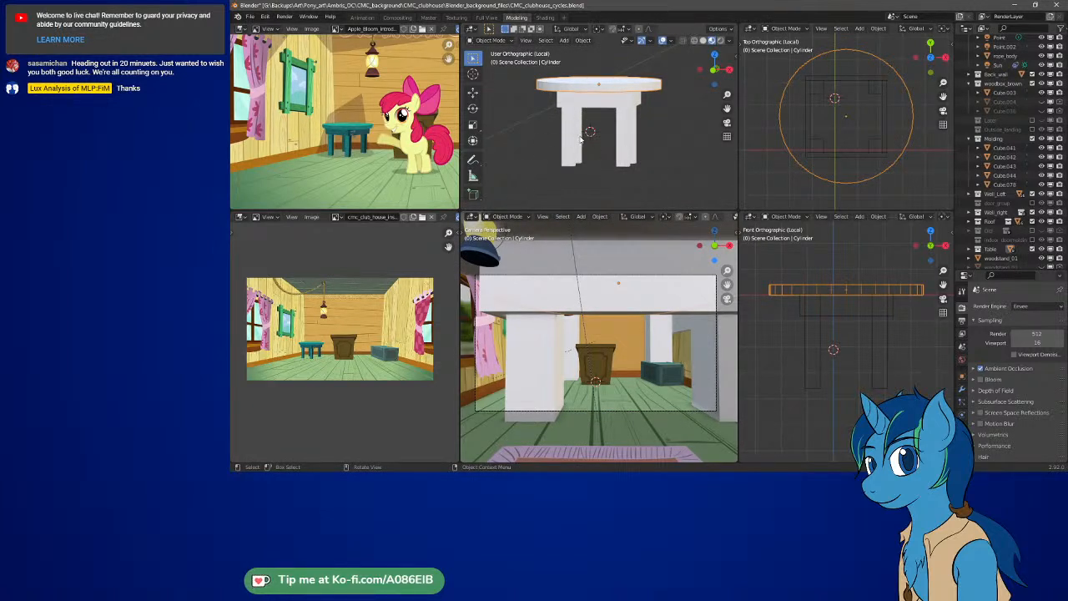
{"action": "left_click", "coordinate": [583, 40]}
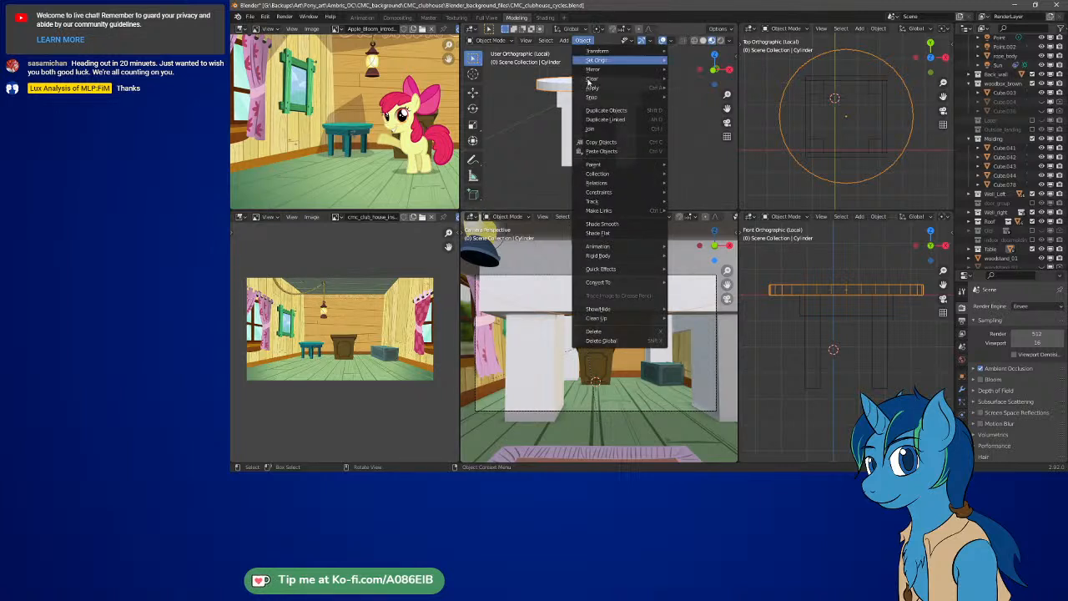
{"action": "left_click", "coordinate": [614, 227]}
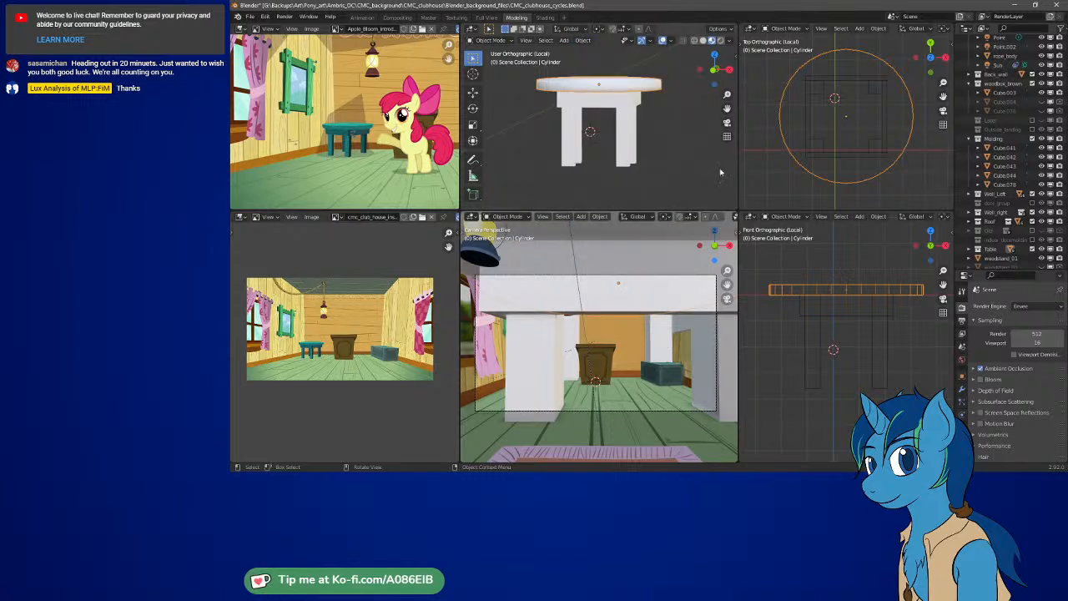
Add an Edge Split modifier to the tabletop cylinder
{"action": "left_click", "coordinate": [962, 390]}
{"action": "left_click", "coordinate": [1005, 307]}
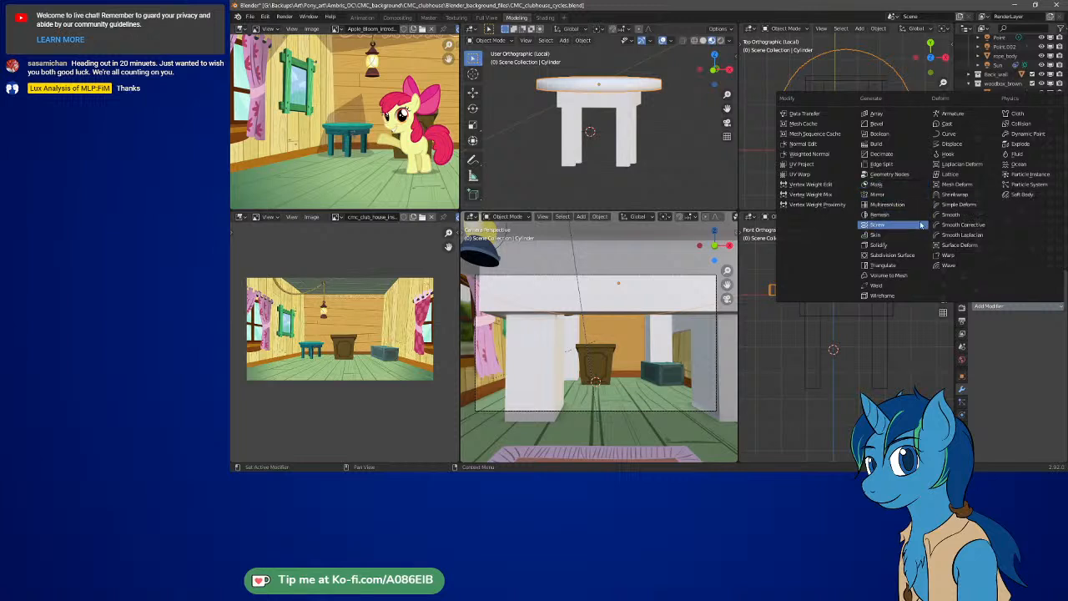
{"action": "left_click", "coordinate": [886, 163]}
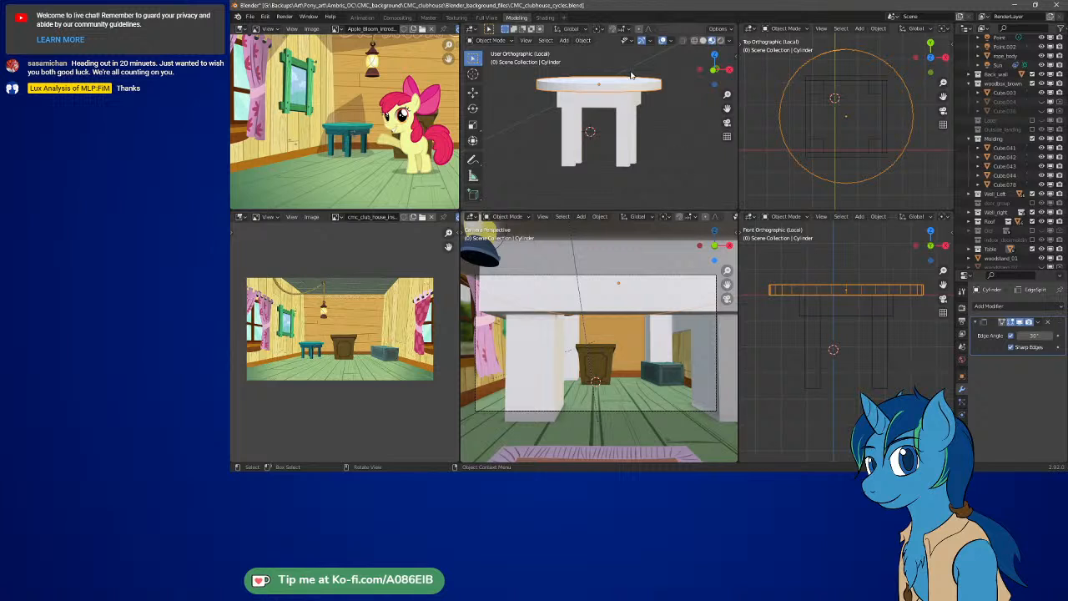
{"action": "middle_click_drag", "start_coordinate": [641, 108], "coordinate": [618, 129]}
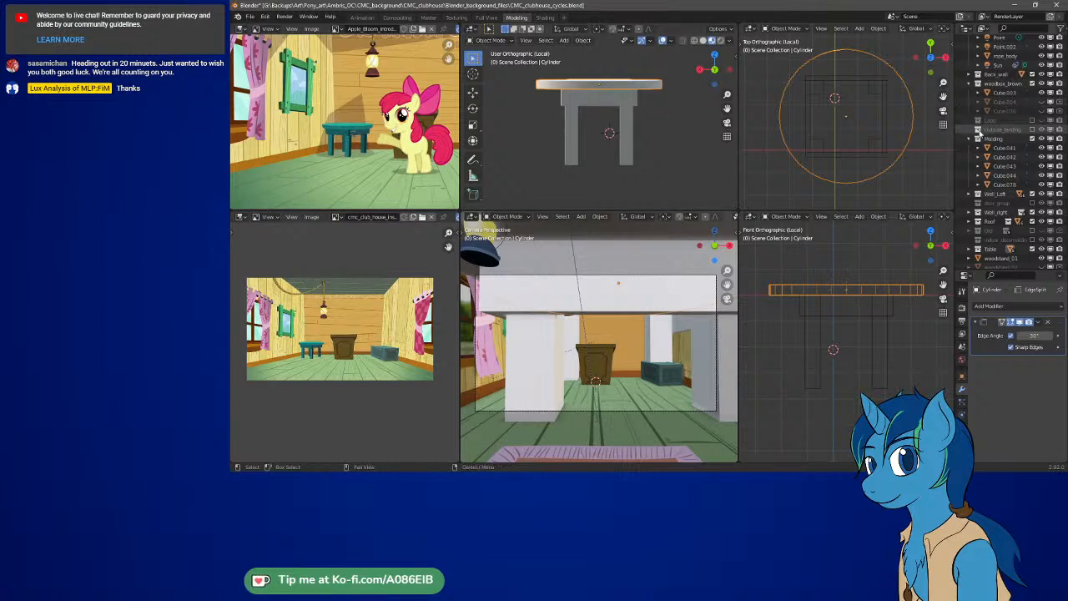
Exclude the Table collection from the view layer and include it again
{"action": "scroll", "coordinate": [997, 130], "scroll_direction": "down", "scroll_amount": 1}
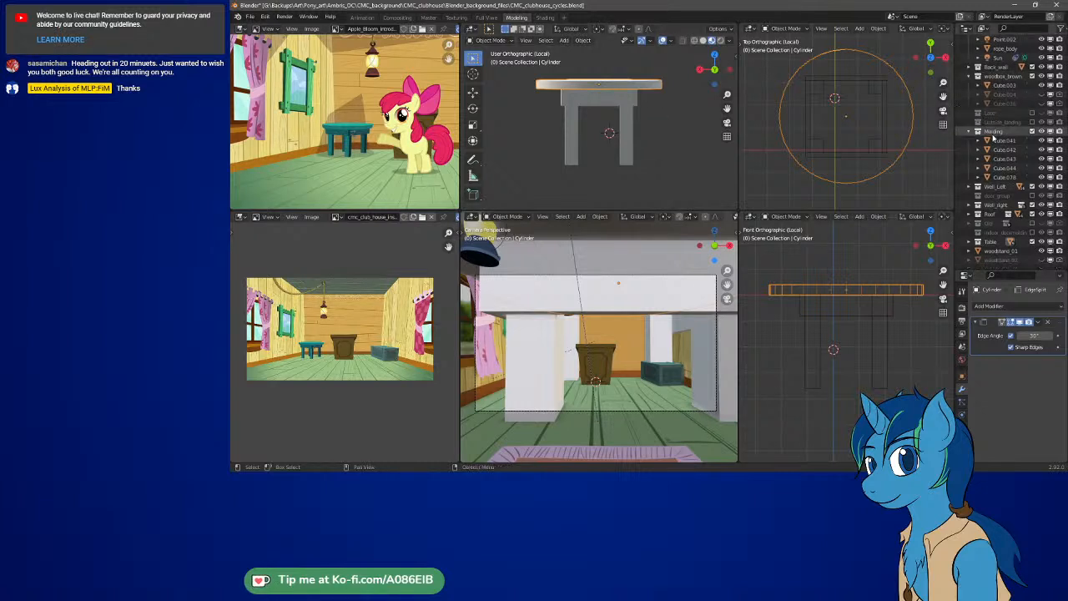
{"action": "left_click", "coordinate": [1032, 243]}
{"action": "left_click", "coordinate": [1032, 243]}
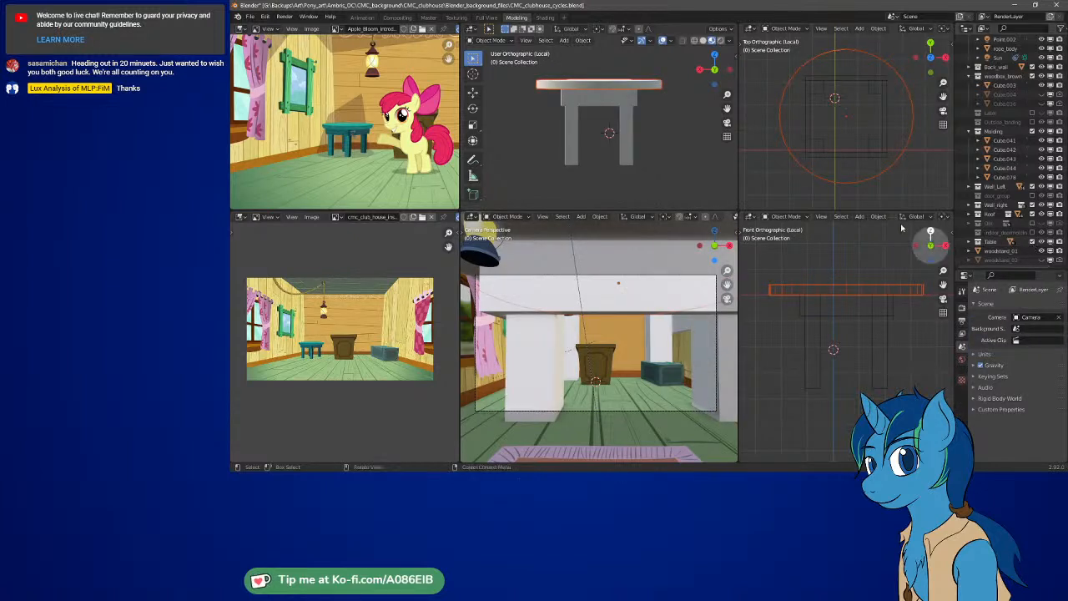
{"action": "middle_click_drag", "start_coordinate": [647, 115], "coordinate": [557, 115]}
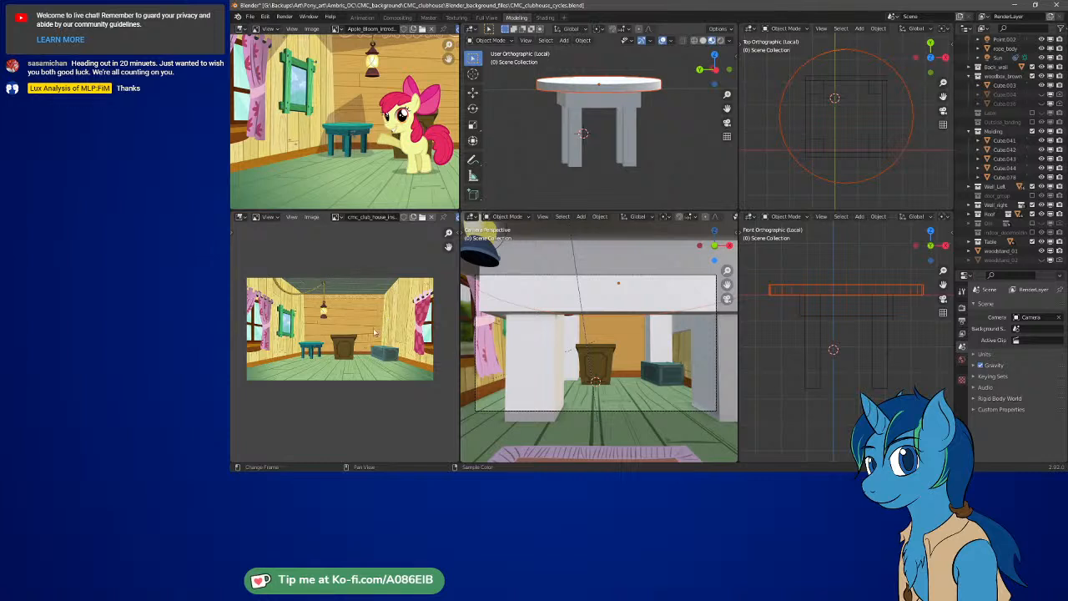
Replace the clubhouse reference with the image named Later in its image editor, and reframe the Apple Bloom reference around the table
{"action": "left_click", "coordinate": [335, 217]}
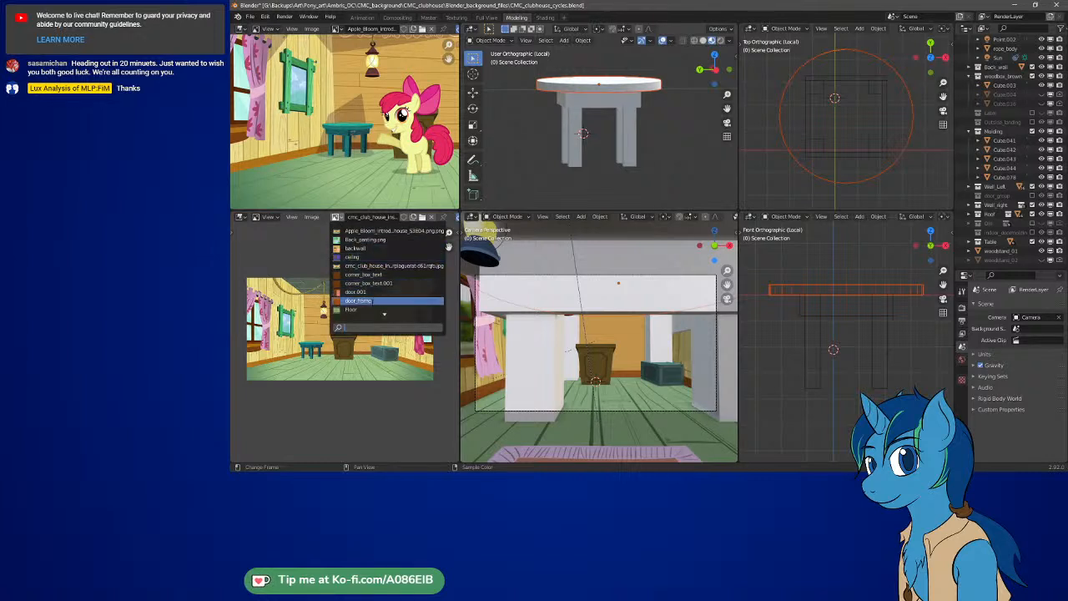
{"action": "scroll", "coordinate": [368, 309], "scroll_direction": "down", "scroll_amount": 4}
{"action": "scroll", "coordinate": [369, 308], "scroll_direction": "down", "scroll_amount": 4}
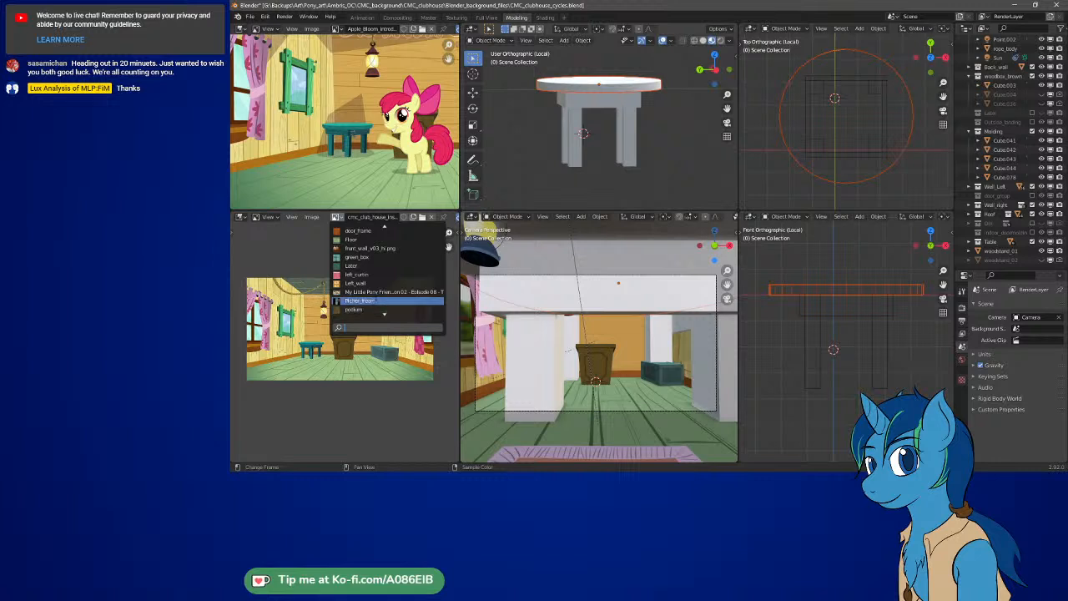
{"action": "left_click", "coordinate": [381, 266]}
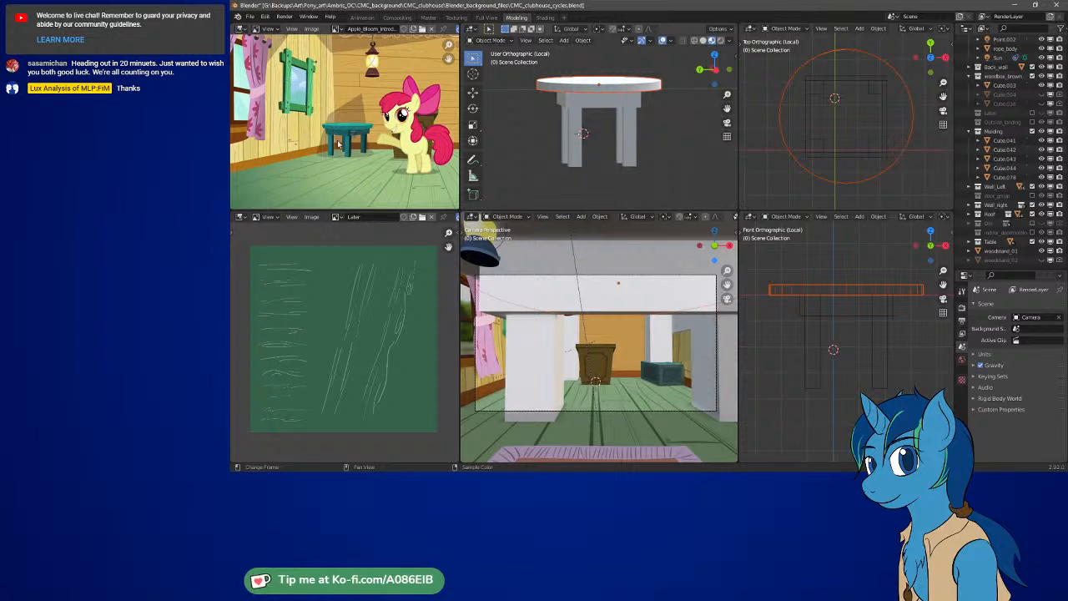
{"action": "middle_click_drag", "start_coordinate": [407, 146], "coordinate": [335, 147]}
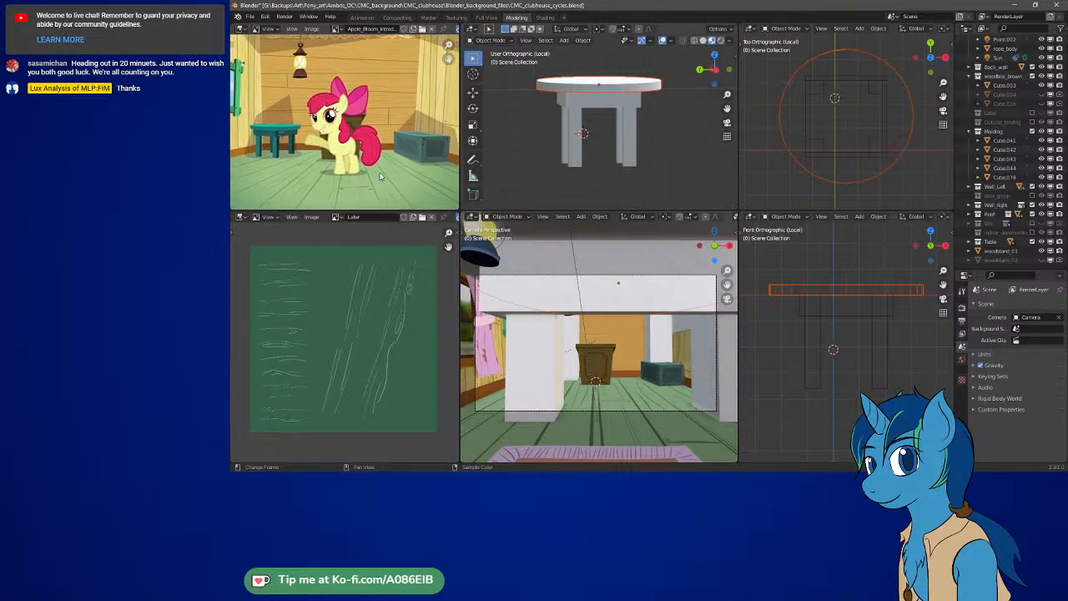
{"action": "middle_click_drag", "start_coordinate": [324, 108], "coordinate": [377, 169]}
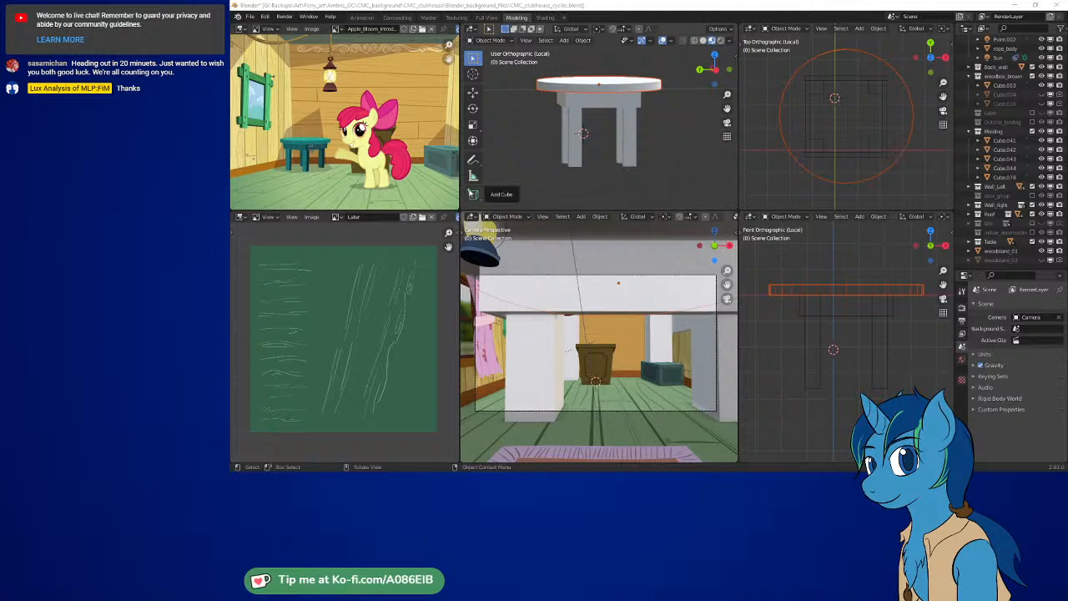
{"action": "left_click", "coordinate": [473, 193]}
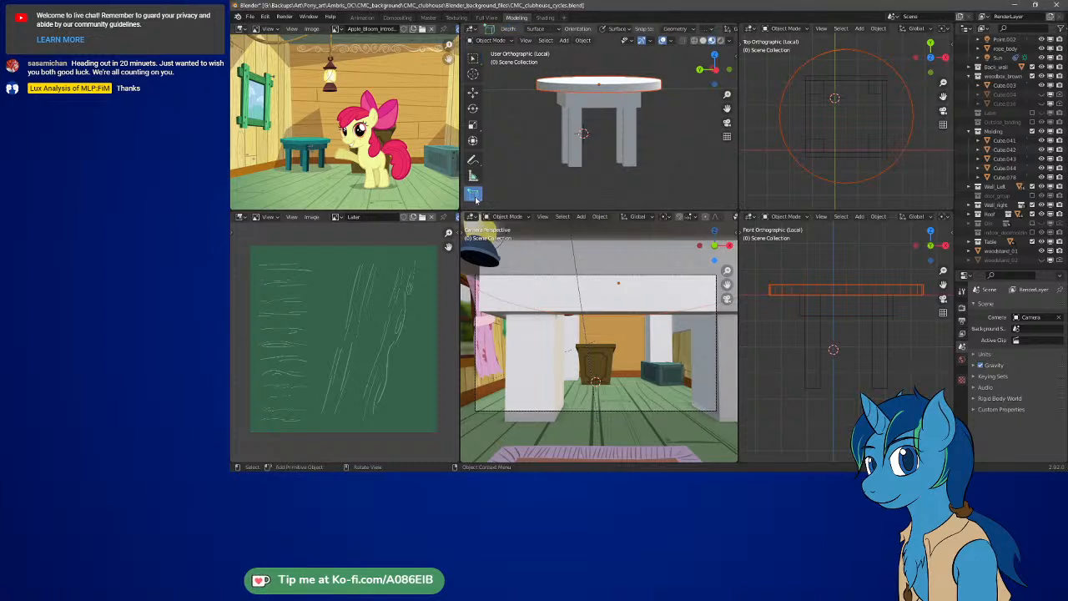
{"action": "left_click", "coordinate": [474, 195]}
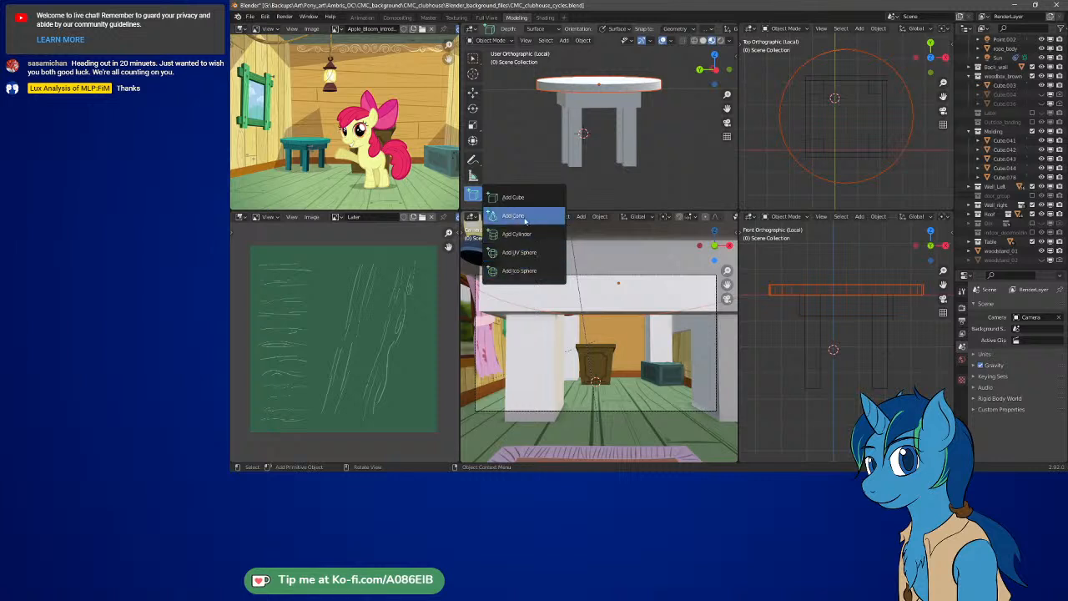
{"action": "left_click", "coordinate": [474, 197]}
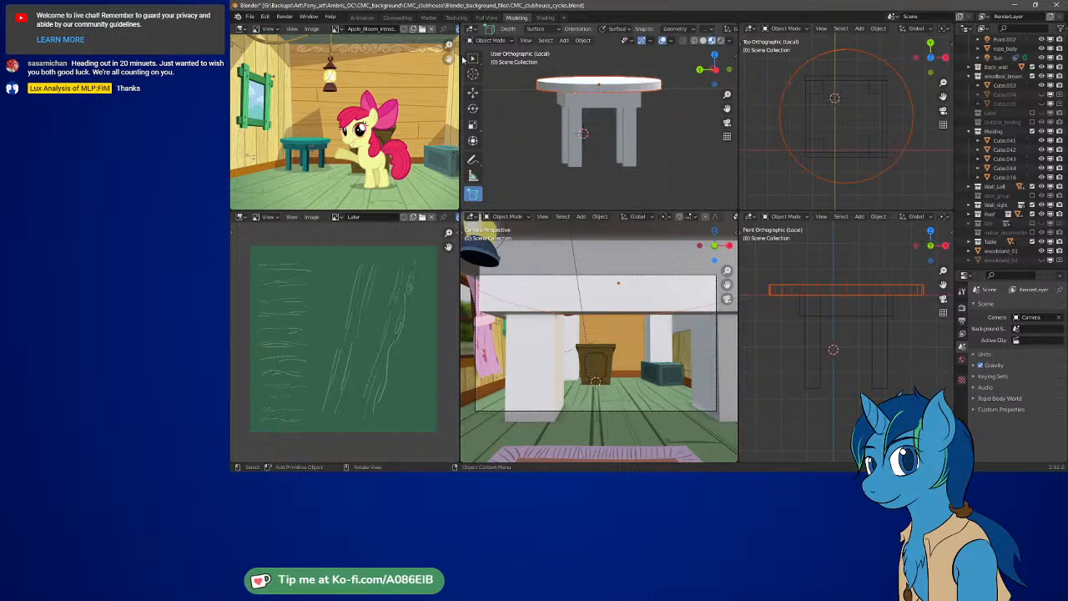
{"action": "left_click", "coordinate": [472, 58]}
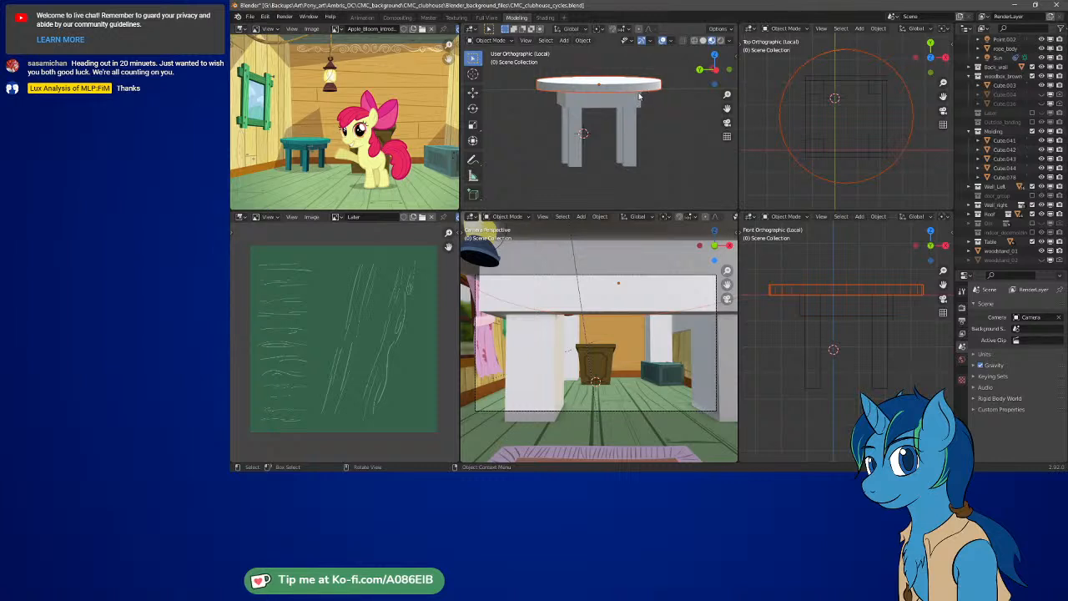
Inspect the apron boards beneath the tabletop from the front and right views, selecting them one after another
{"action": "middle_click_drag", "start_coordinate": [641, 95], "coordinate": [609, 107]}
{"action": "left_click", "coordinate": [594, 103]}
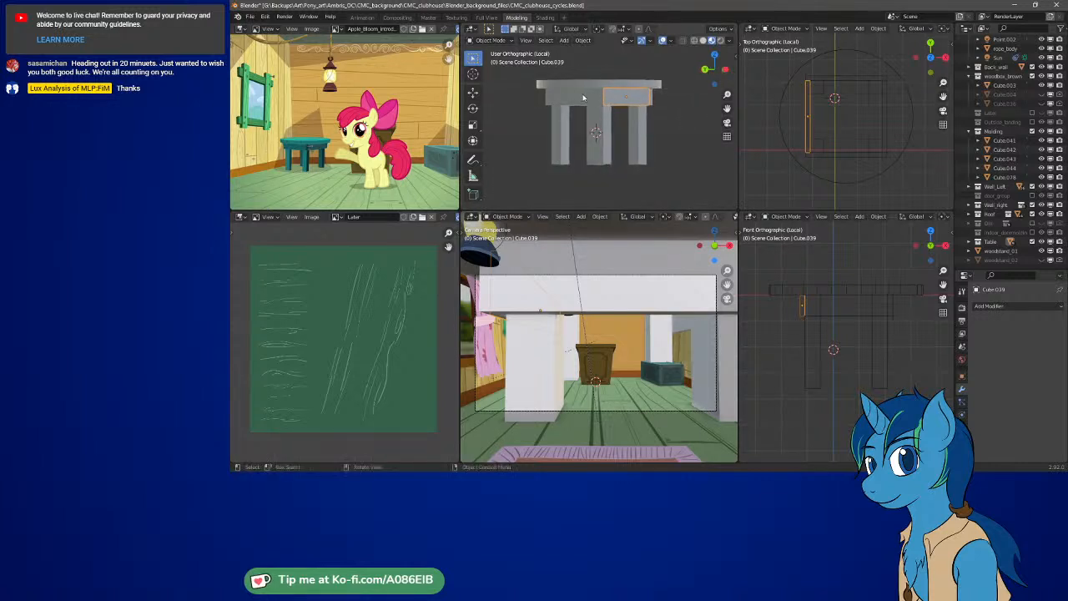
{"action": "left_click", "coordinate": [587, 103]}
{"action": "key", "text": "KP_1"}
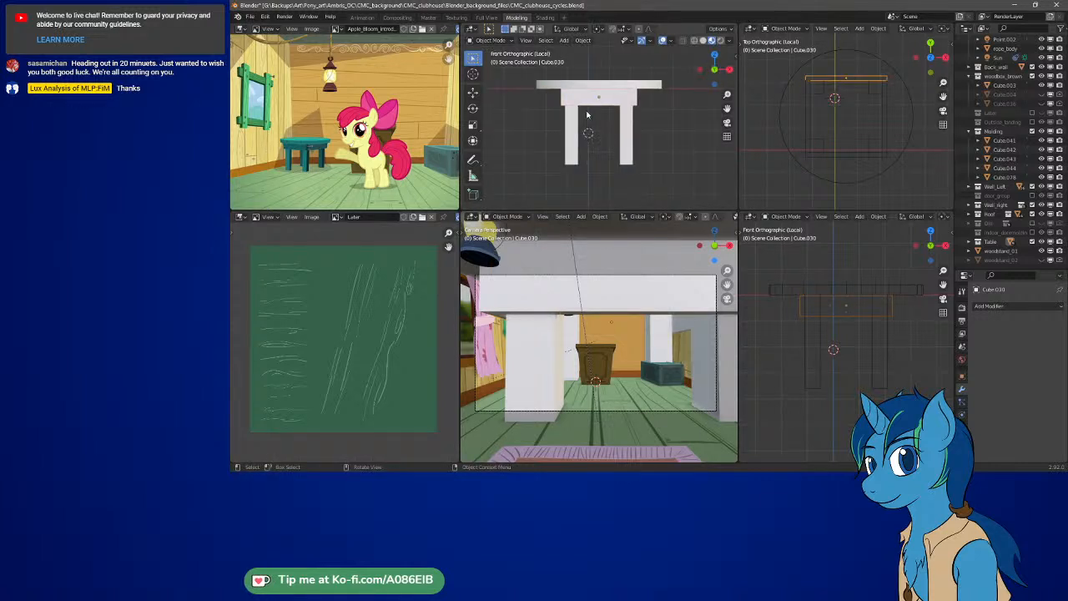
{"action": "key", "text": "KP_3"}
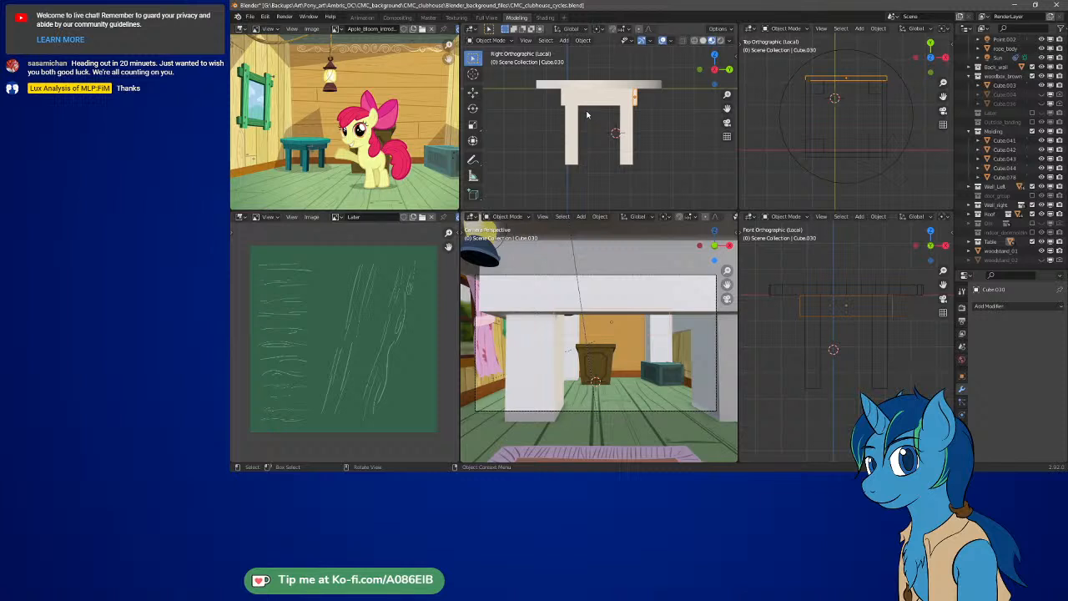
{"action": "left_click", "coordinate": [560, 101]}
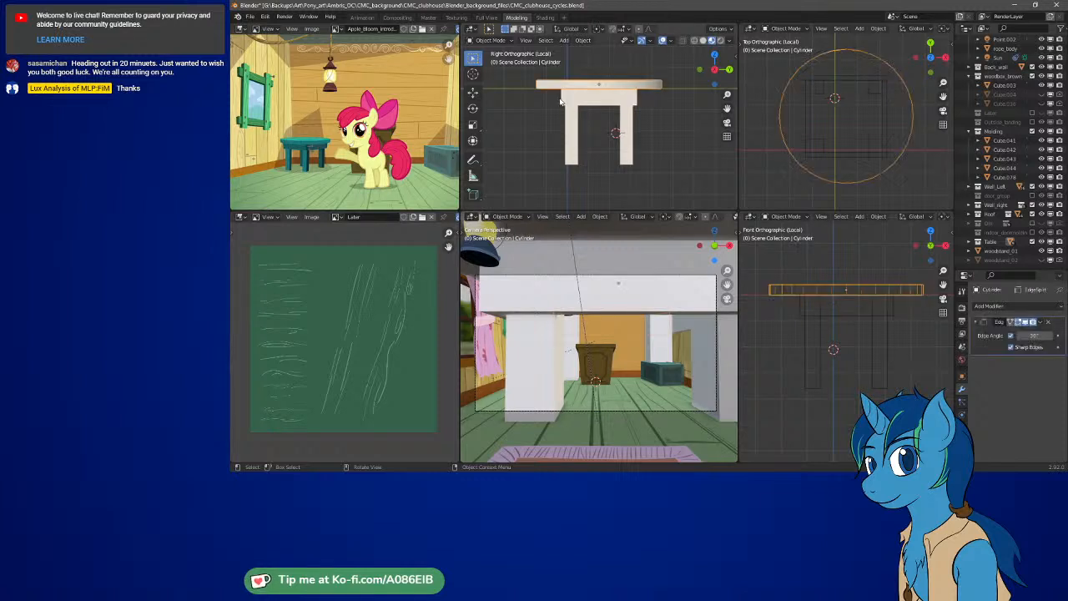
{"action": "left_click", "coordinate": [563, 109]}
Switch the perspective viewport of the table to Solid shading
{"action": "middle_click_drag", "start_coordinate": [567, 142], "coordinate": [609, 159]}
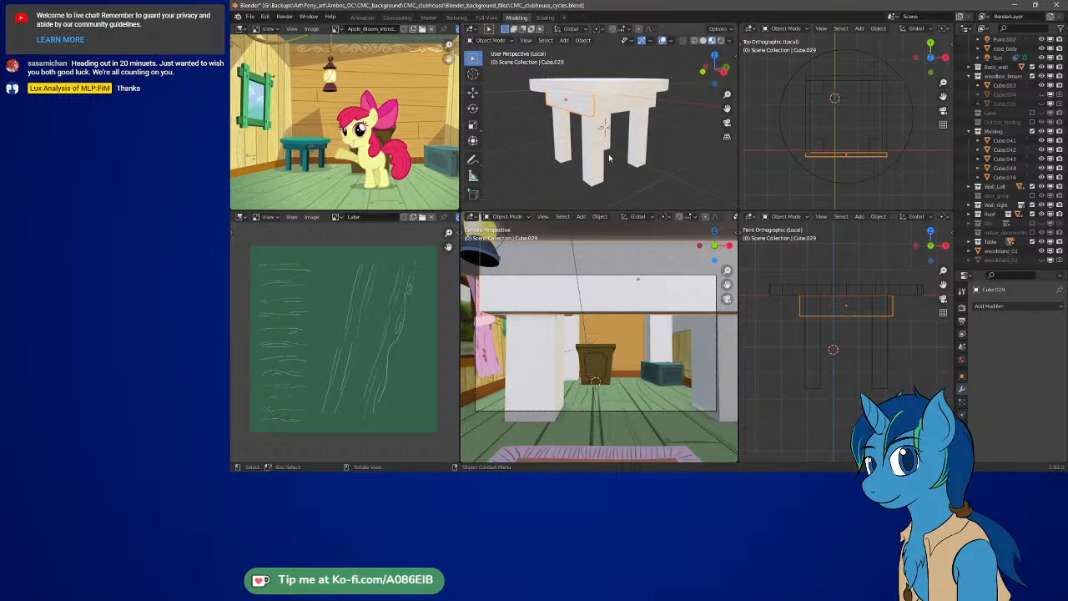
{"action": "key", "text": "z"}
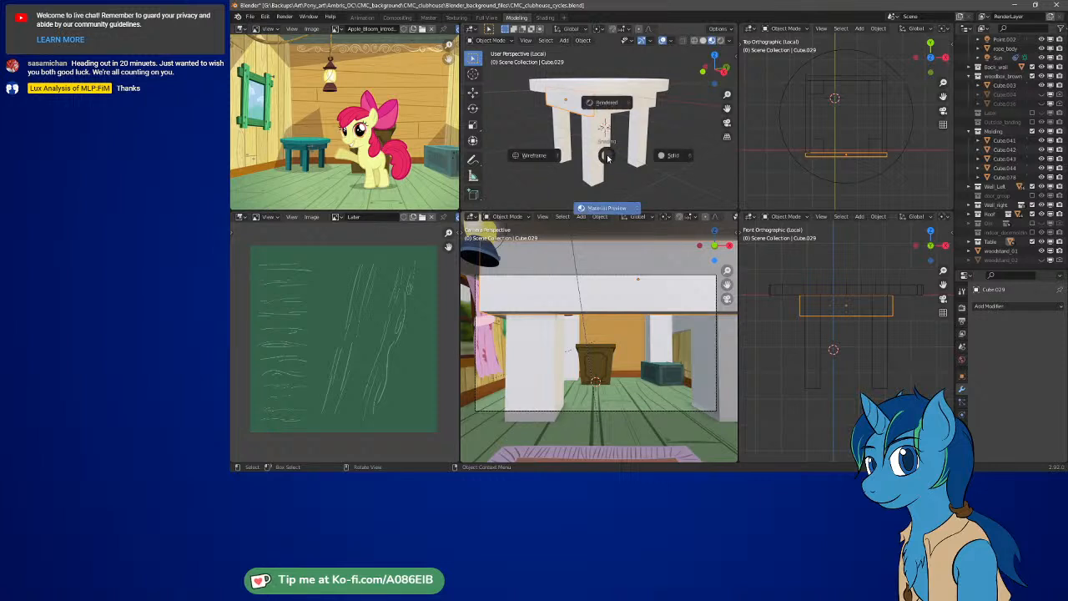
{"action": "left_click", "coordinate": [679, 157]}
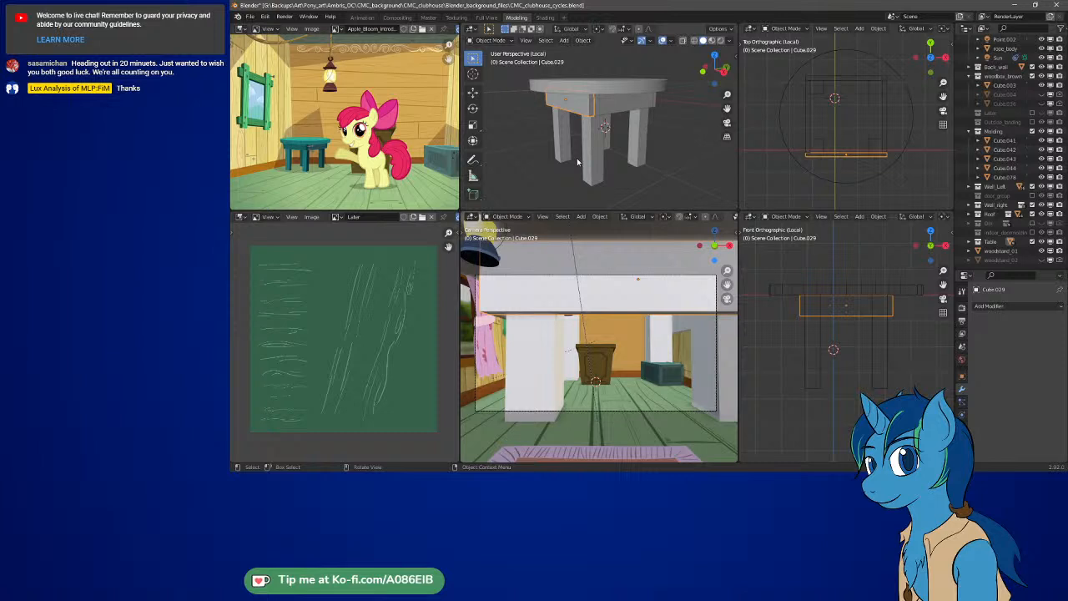
Frame the teal table closely in the Apple Bloom reference image
{"action": "scroll", "coordinate": [289, 143], "scroll_direction": "up", "scroll_amount": 4}
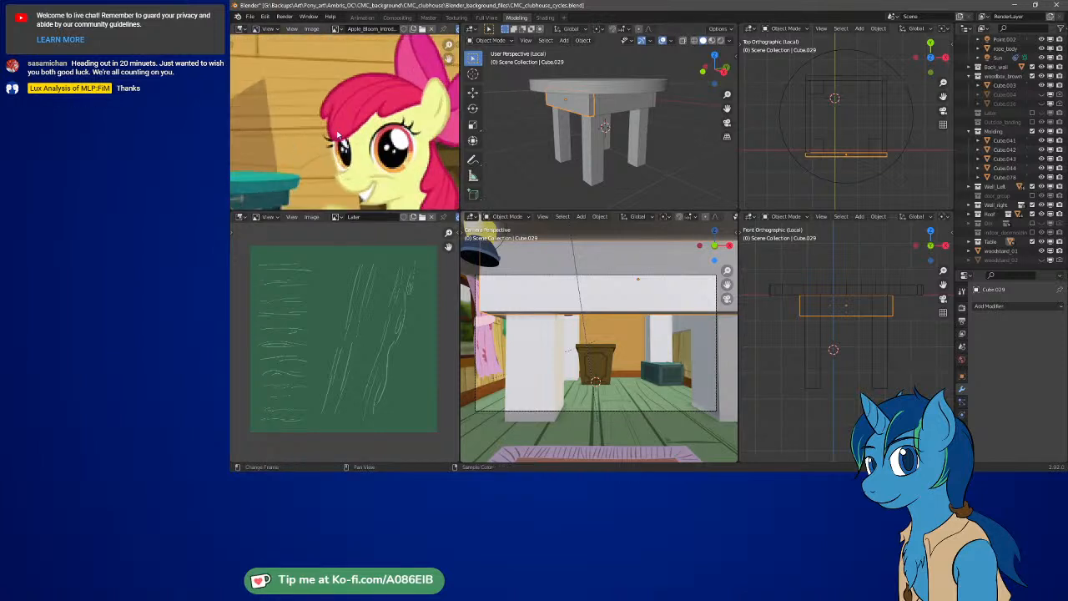
{"action": "left_click_drag", "start_coordinate": [320, 145], "coordinate": [356, 178]}
{"action": "middle_click_drag", "start_coordinate": [357, 178], "coordinate": [386, 161]}
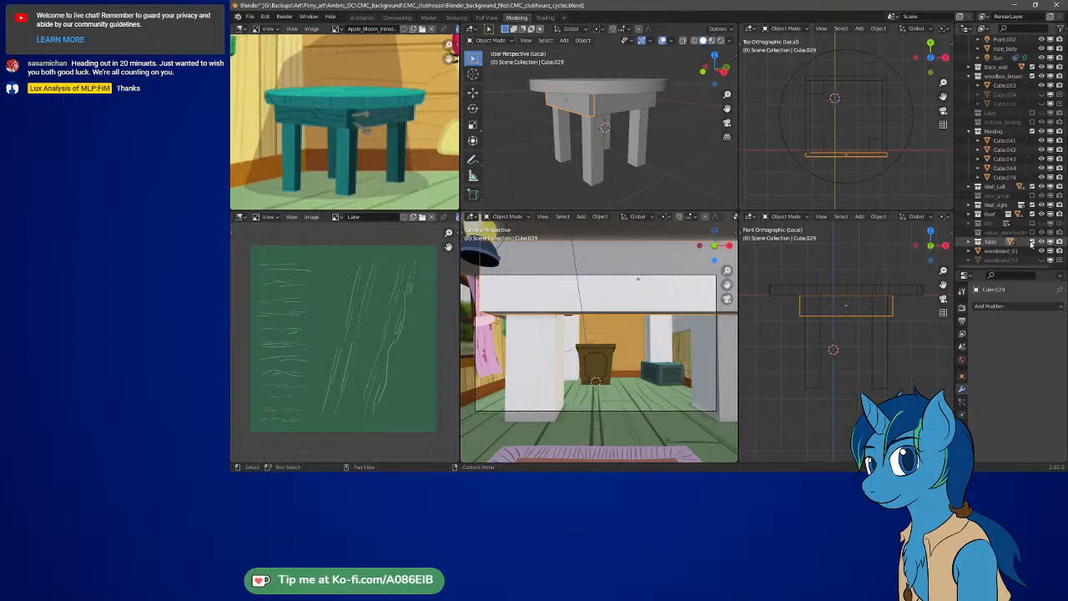
Exclude the Table collection from the view layer and leave local view to bring back the clubhouse
{"action": "left_click", "coordinate": [1031, 243]}
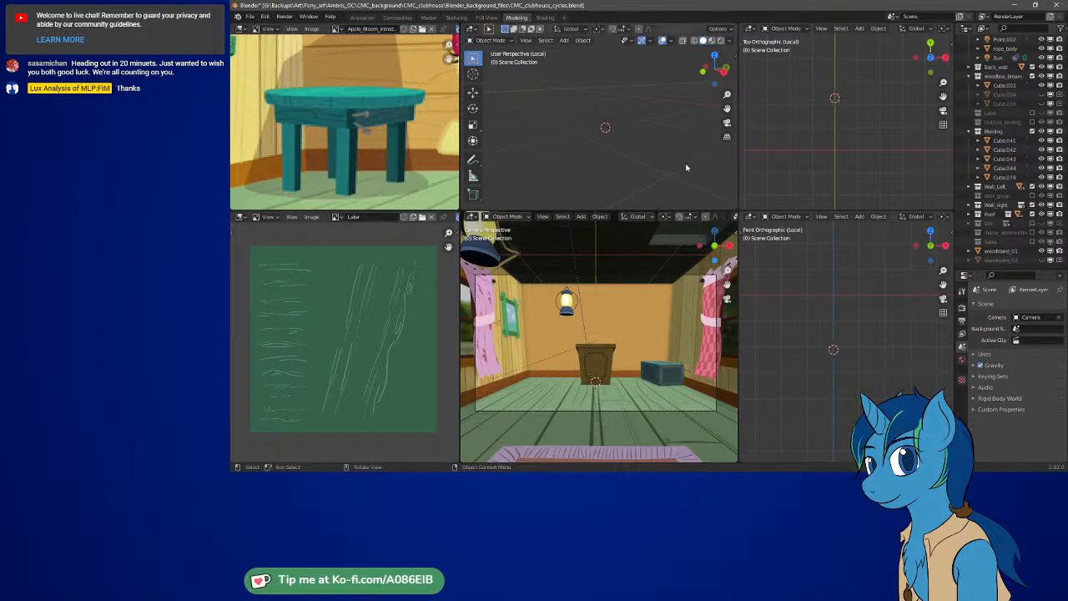
{"action": "key", "text": "KP_Divide"}
{"action": "middle_click_drag", "start_coordinate": [675, 166], "coordinate": [558, 158]}
Select the landscape picture frame on the clubhouse wall and open its mesh in Edit Mode
{"action": "scroll", "coordinate": [579, 108], "scroll_direction": "up", "scroll_amount": 6}
{"action": "scroll", "coordinate": [570, 88], "scroll_direction": "down", "scroll_amount": 2}
{"action": "scroll", "coordinate": [563, 140], "scroll_direction": "up", "scroll_amount": 3}
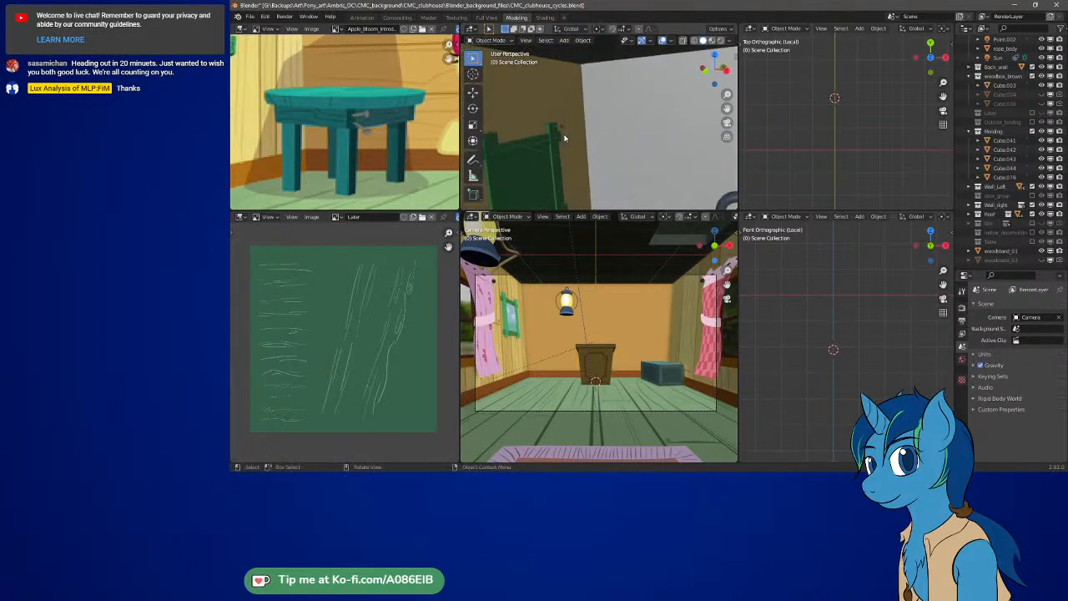
{"action": "scroll", "coordinate": [564, 139], "scroll_direction": "up", "scroll_amount": 2}
{"action": "left_click", "coordinate": [537, 131]}
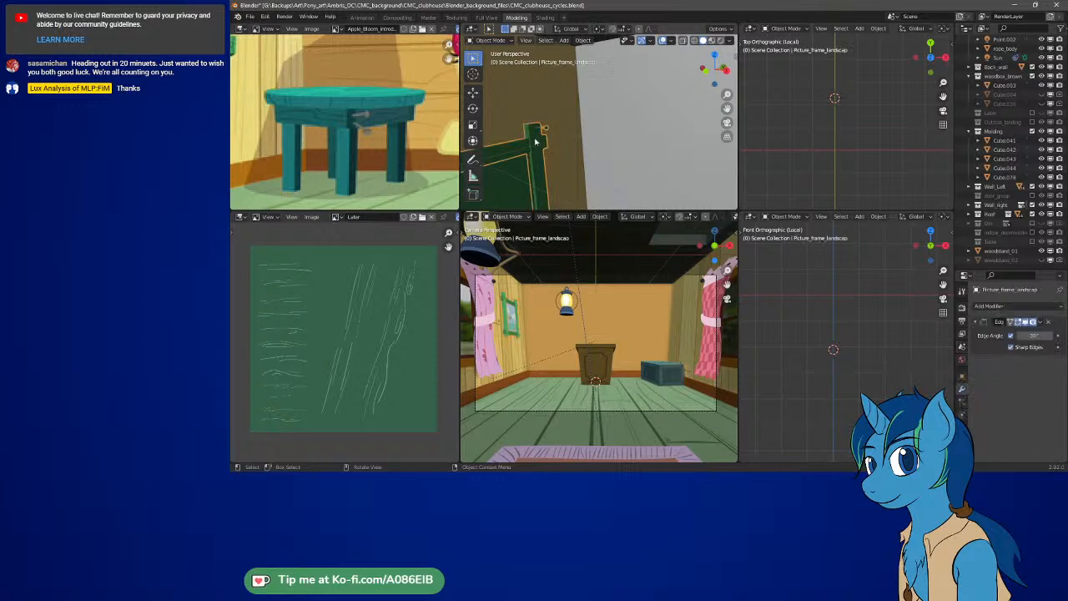
{"action": "key", "text": "Tab"}
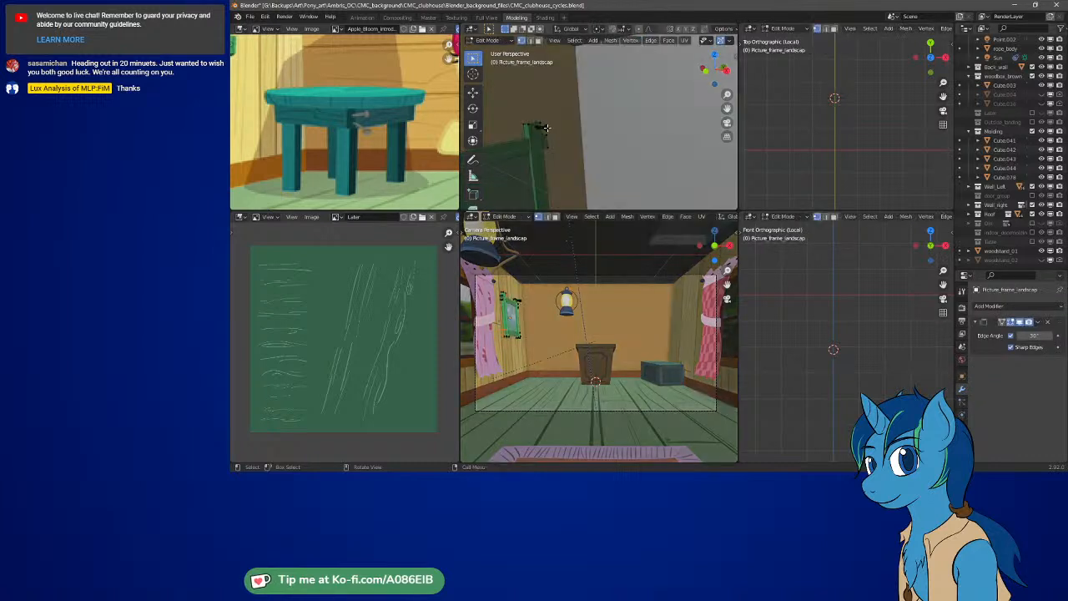
Snap the 3D cursor to the selected vertices on the head of the frame's corner nail
{"action": "scroll", "coordinate": [522, 143], "scroll_direction": "up", "scroll_amount": 4}
{"action": "middle_click_drag", "start_coordinate": [509, 142], "coordinate": [519, 143]}
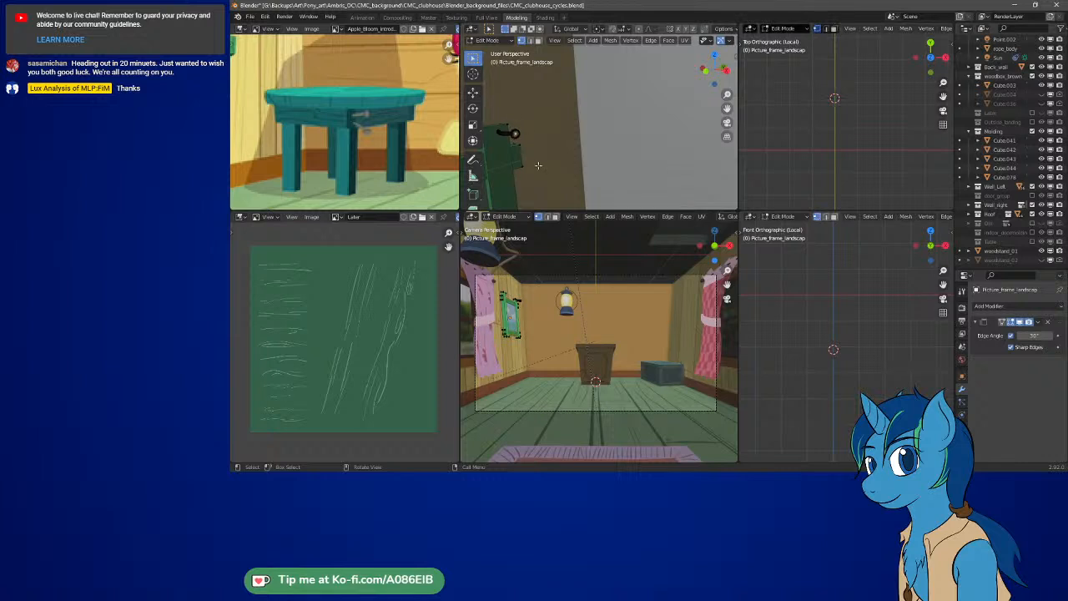
{"action": "key", "text": "shift+s"}
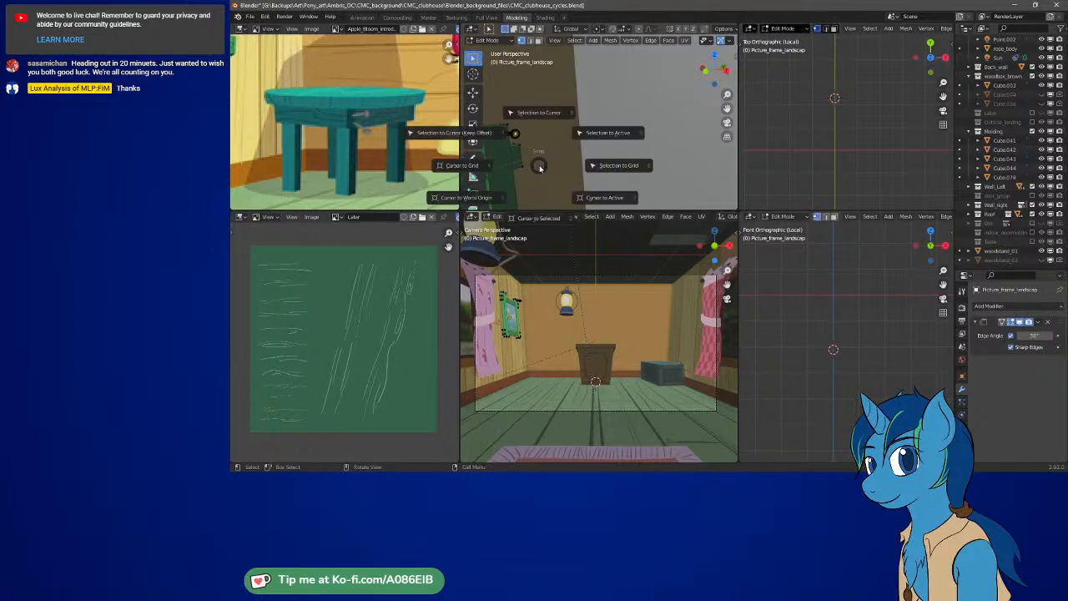
{"action": "left_click", "coordinate": [542, 218]}
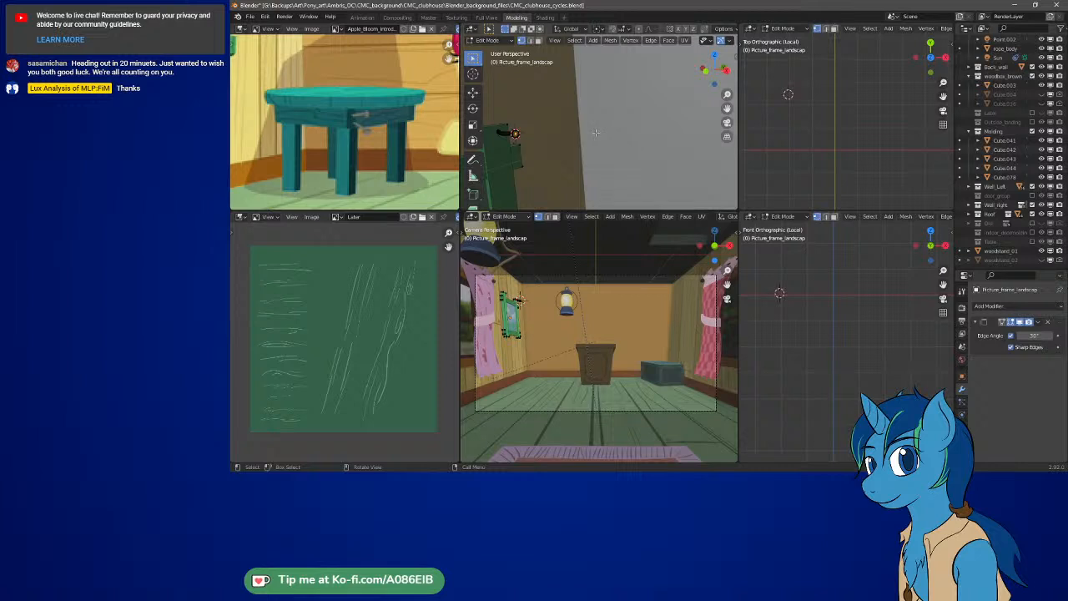
Center the perspective view on the 3D cursor at the nail head
{"action": "left_click", "coordinate": [554, 40]}
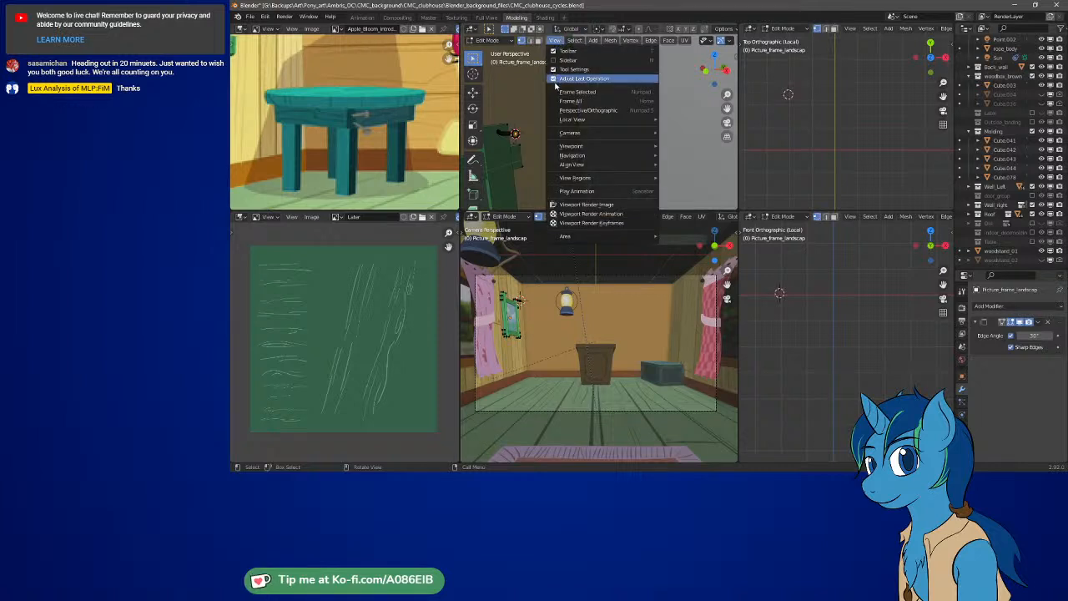
{"action": "mouse_move", "coordinate": [557, 123]}
{"action": "mouse_move", "coordinate": [563, 148]}
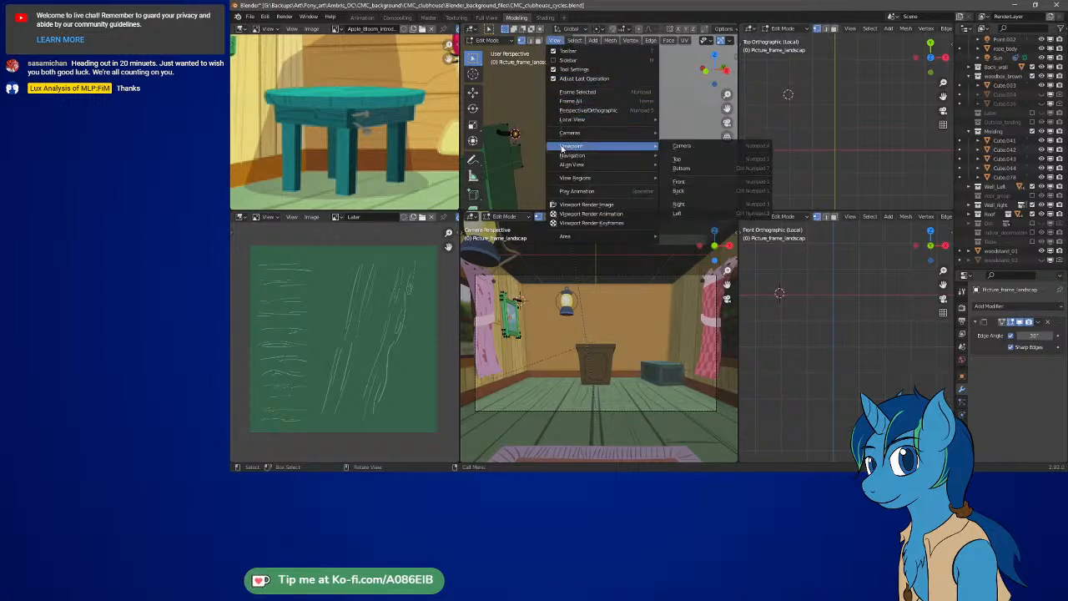
{"action": "mouse_move", "coordinate": [591, 167]}
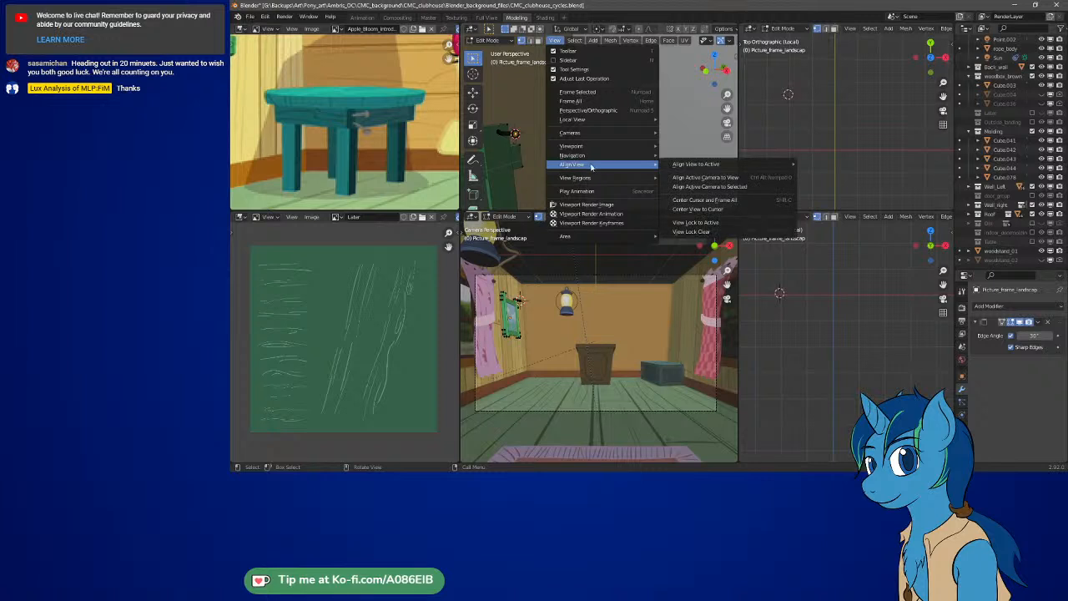
{"action": "mouse_move", "coordinate": [681, 167]}
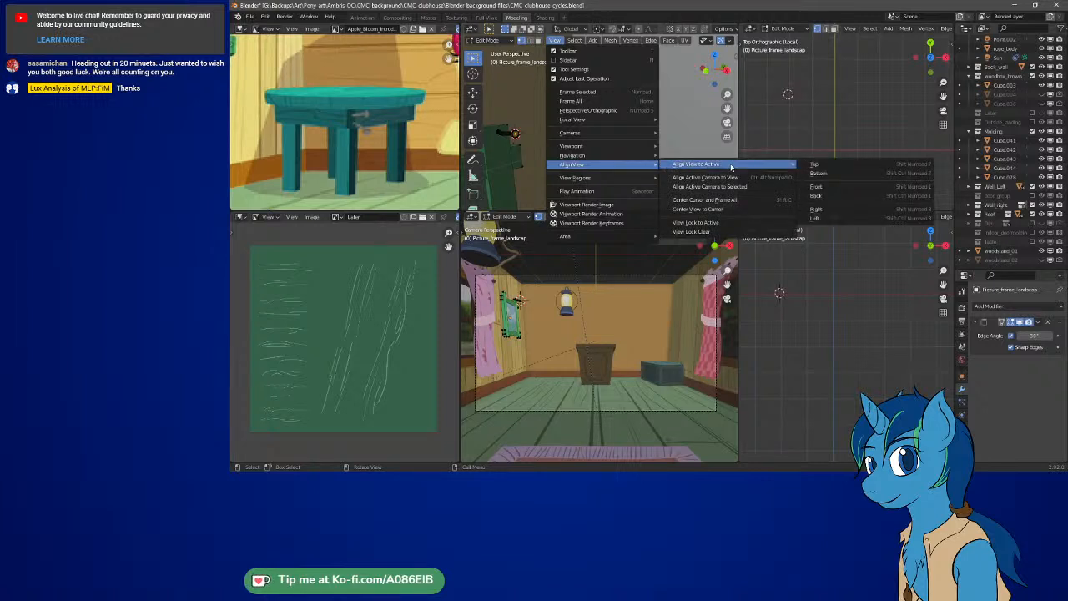
{"action": "left_click", "coordinate": [725, 208]}
Try to box-select the whole bent nail at the picture frame's corner without X-ray
{"action": "middle_click_drag", "start_coordinate": [637, 146], "coordinate": [669, 79]}
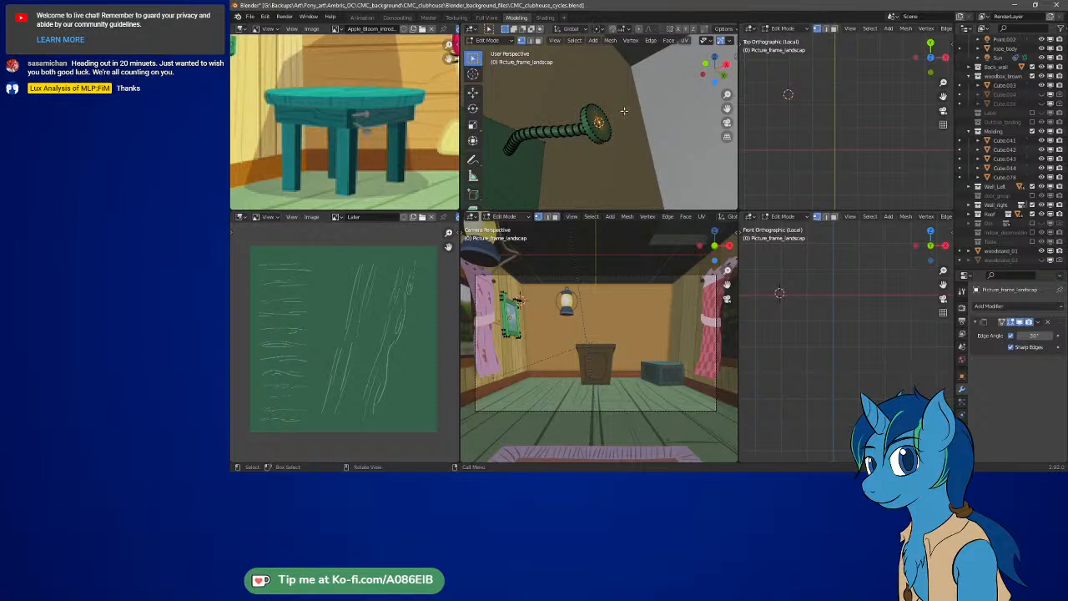
{"action": "middle_click_drag", "start_coordinate": [623, 110], "coordinate": [574, 141]}
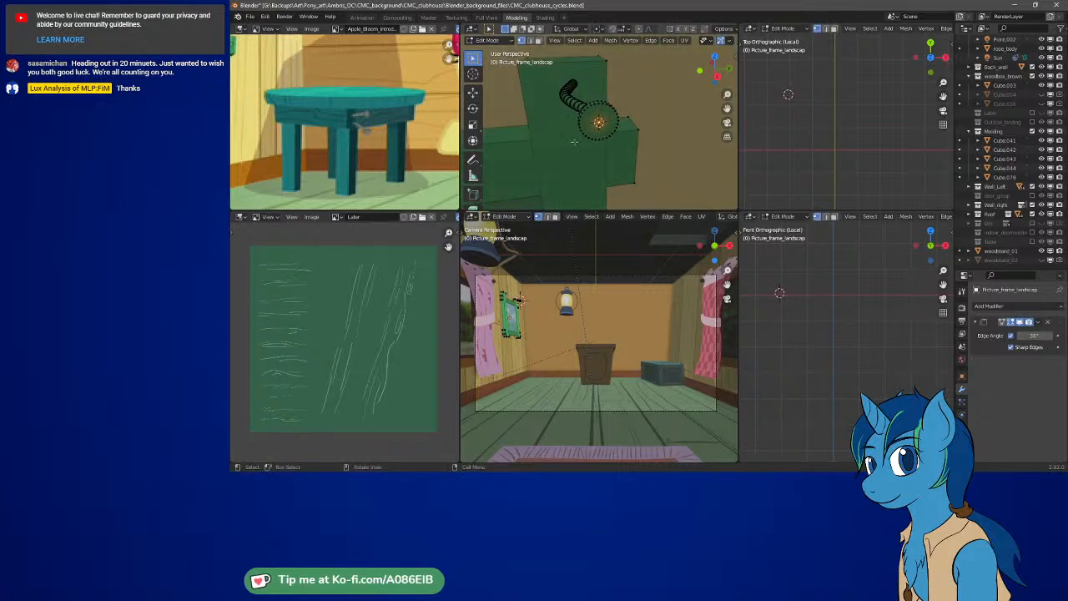
{"action": "left_click_drag", "start_coordinate": [555, 73], "coordinate": [624, 153]}
{"action": "middle_click_drag", "start_coordinate": [633, 146], "coordinate": [609, 104]}
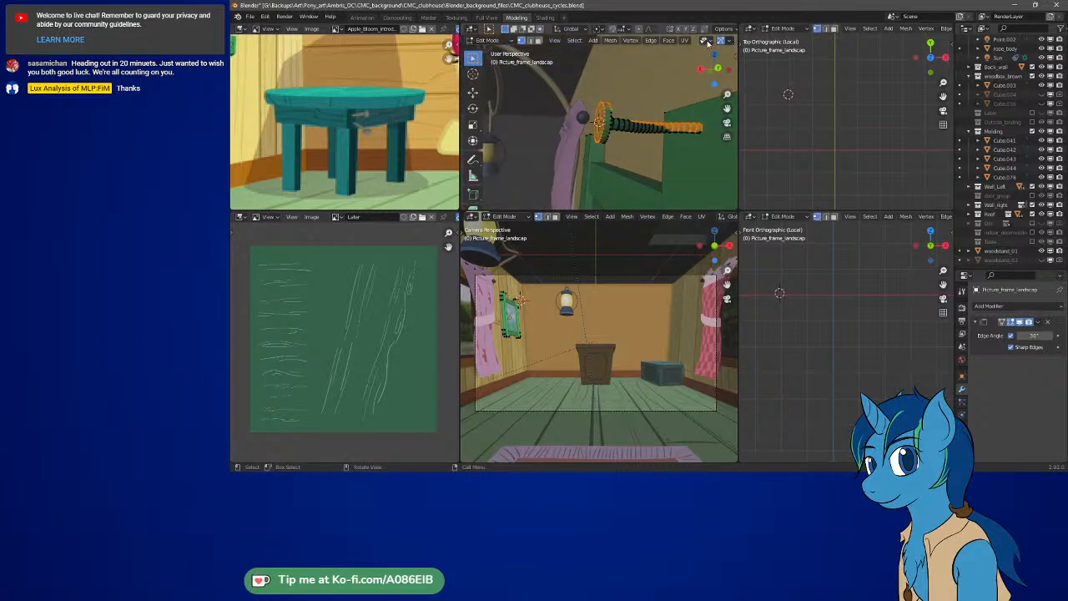
Turn on X-ray and box-select the complete bent nail at the picture frame's corner
{"action": "scroll", "coordinate": [576, 31], "scroll_direction": "down", "scroll_amount": 2}
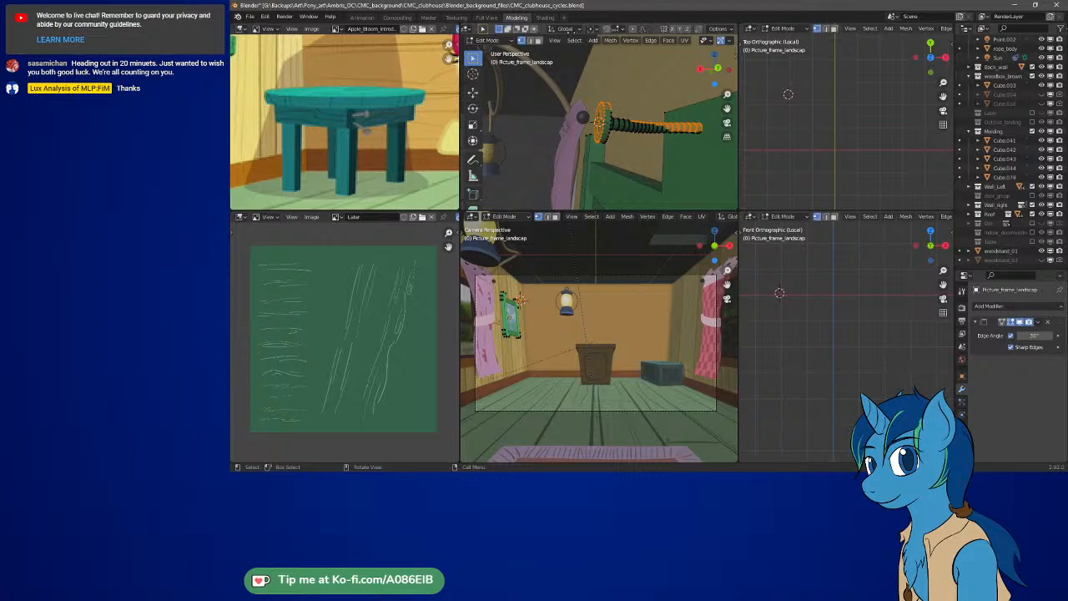
{"action": "scroll", "coordinate": [639, 40], "scroll_direction": "down", "scroll_amount": 4}
{"action": "middle_click_drag", "start_coordinate": [640, 40], "coordinate": [625, 40]}
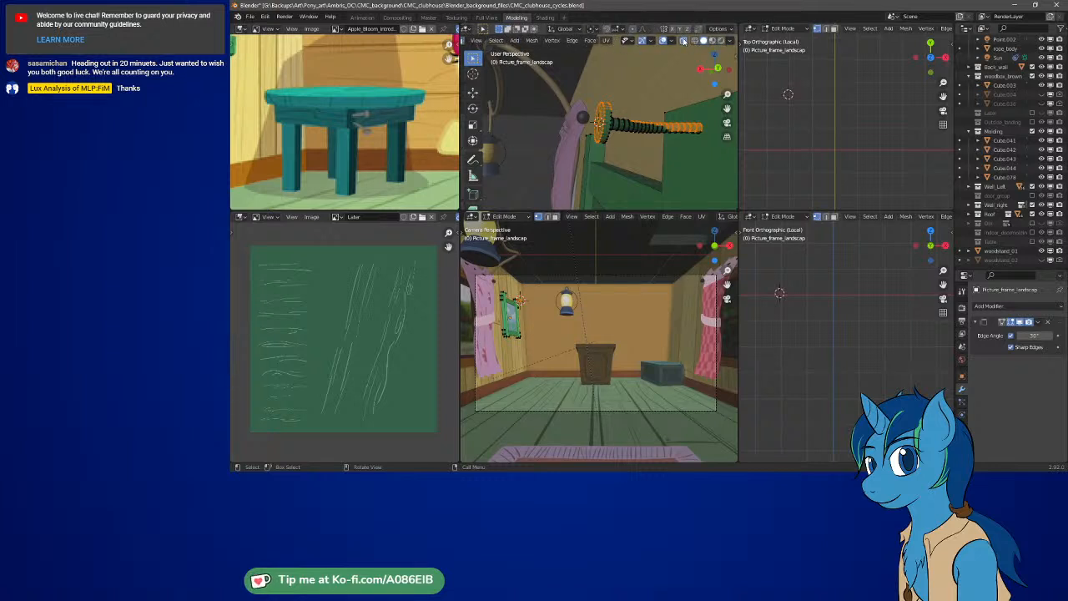
{"action": "left_click", "coordinate": [684, 41]}
{"action": "middle_click_drag", "start_coordinate": [600, 118], "coordinate": [559, 100]}
{"action": "left_click_drag", "start_coordinate": [515, 98], "coordinate": [632, 149]}
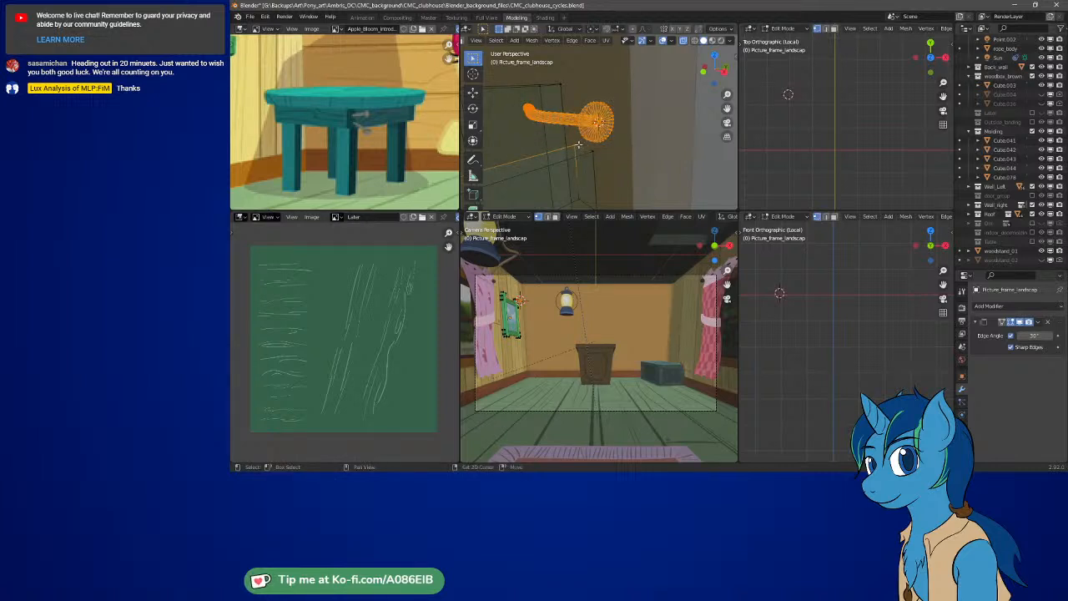
{"action": "middle_click_drag", "start_coordinate": [644, 132], "coordinate": [583, 129]}
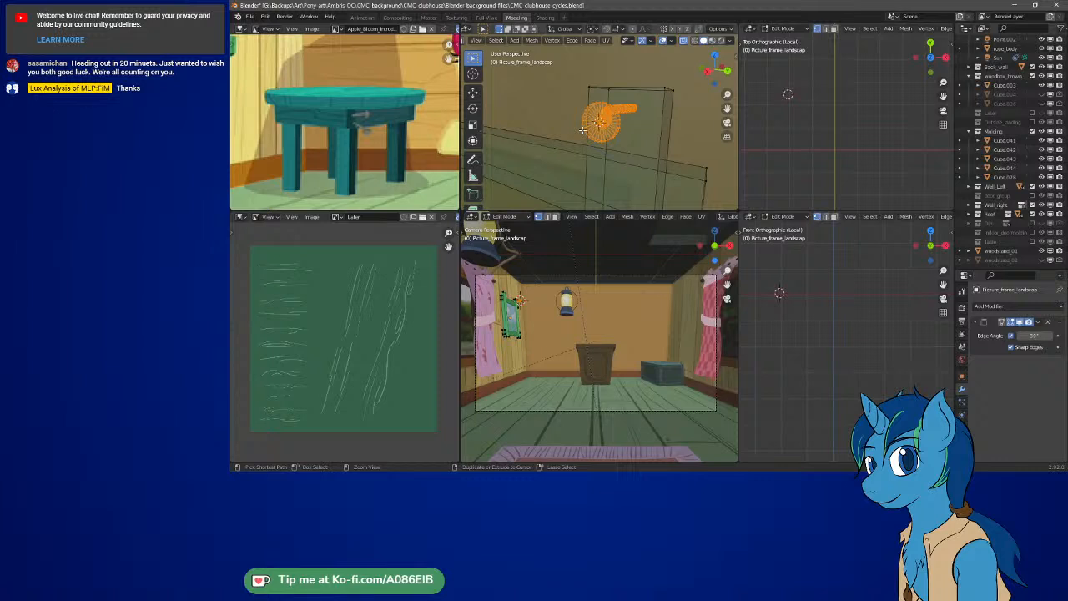
Copy the selection to the clipboard and return the picture frame to Object Mode
{"action": "key", "text": "ctrl+c"}
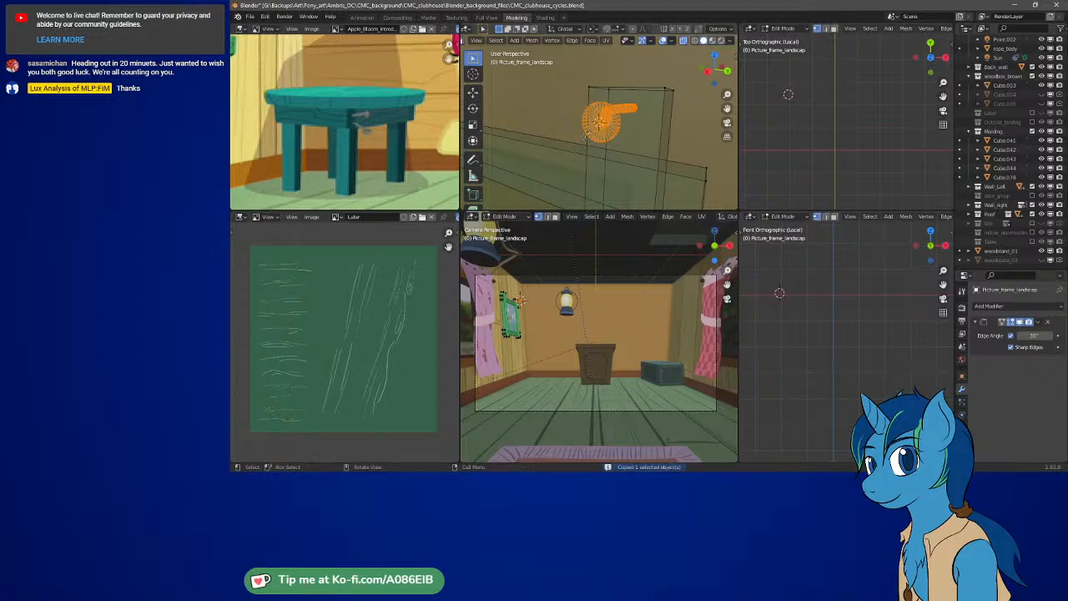
{"action": "key", "text": "Tab"}
{"action": "middle_click_drag", "start_coordinate": [553, 142], "coordinate": [649, 134]}
{"action": "scroll", "coordinate": [671, 133], "scroll_direction": "down", "scroll_amount": 4}
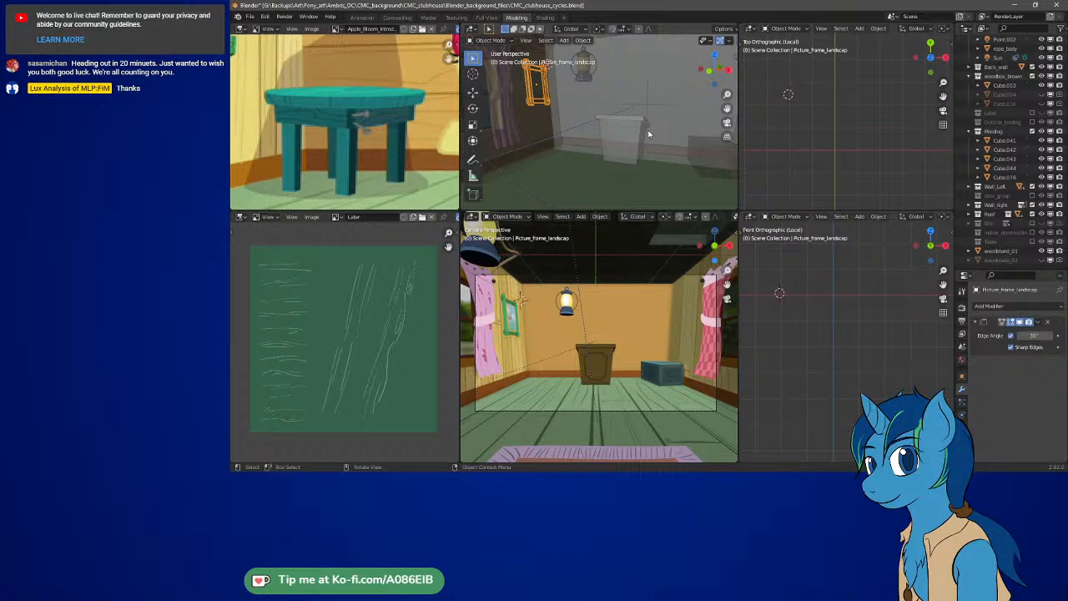
Include the Table collection in the view layer again and box-select all the table's parts from above
{"action": "left_click", "coordinate": [1032, 242]}
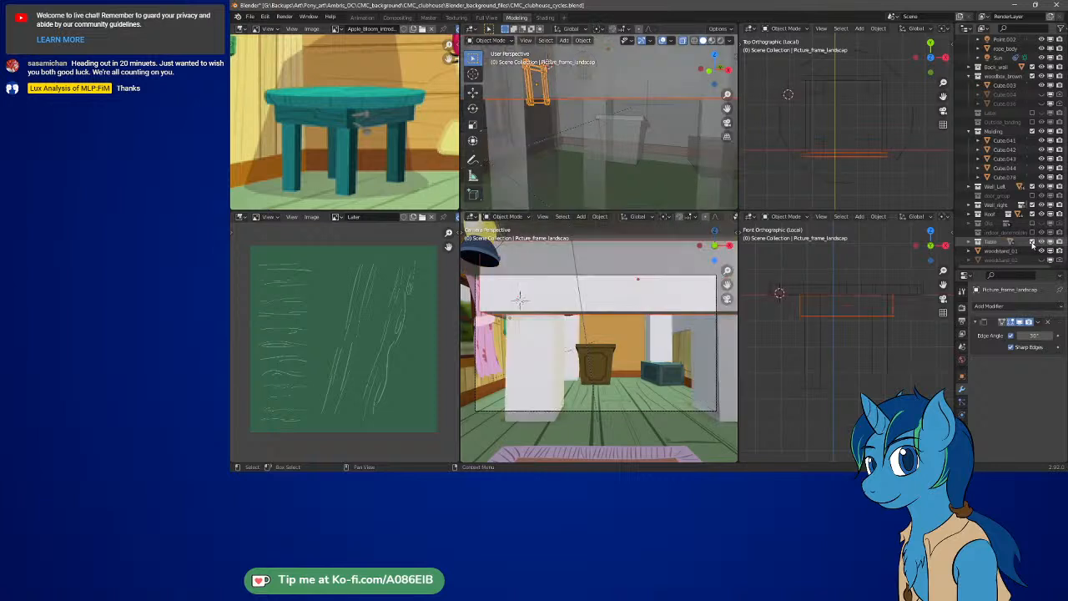
{"action": "left_click_drag", "start_coordinate": [787, 81], "coordinate": [898, 169]}
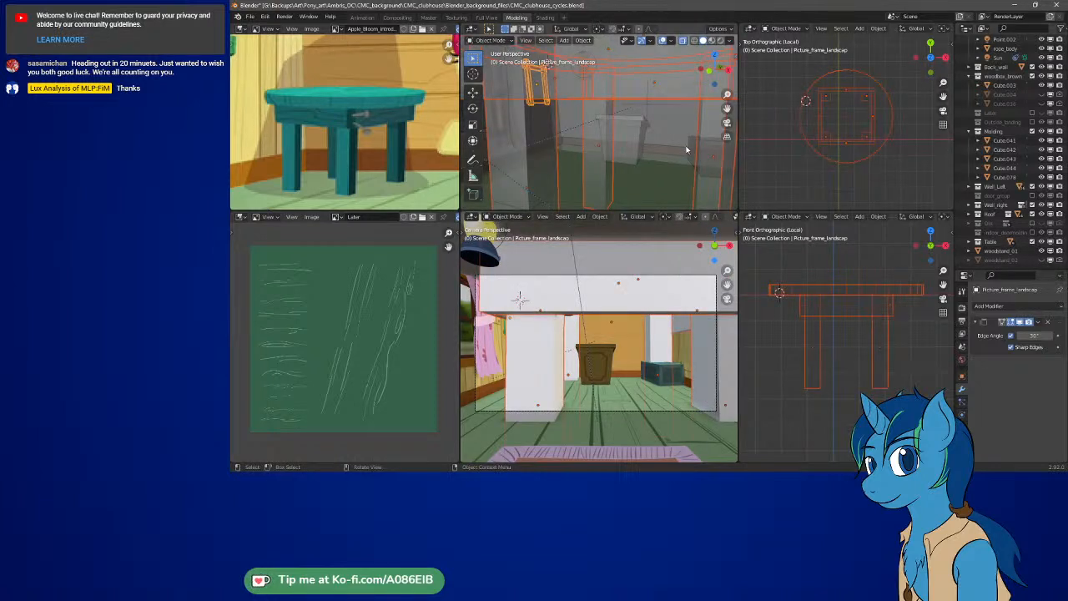
{"action": "key", "text": "KP_Divide"}
{"action": "middle_click_drag", "start_coordinate": [573, 98], "coordinate": [542, 104]}
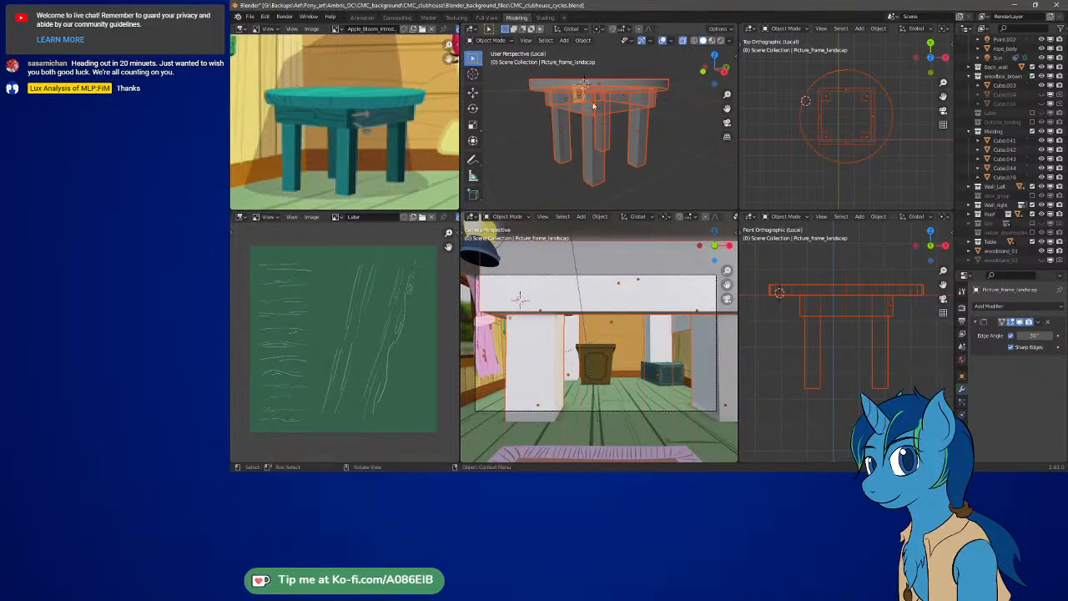
{"action": "key", "text": "KP_Divide"}
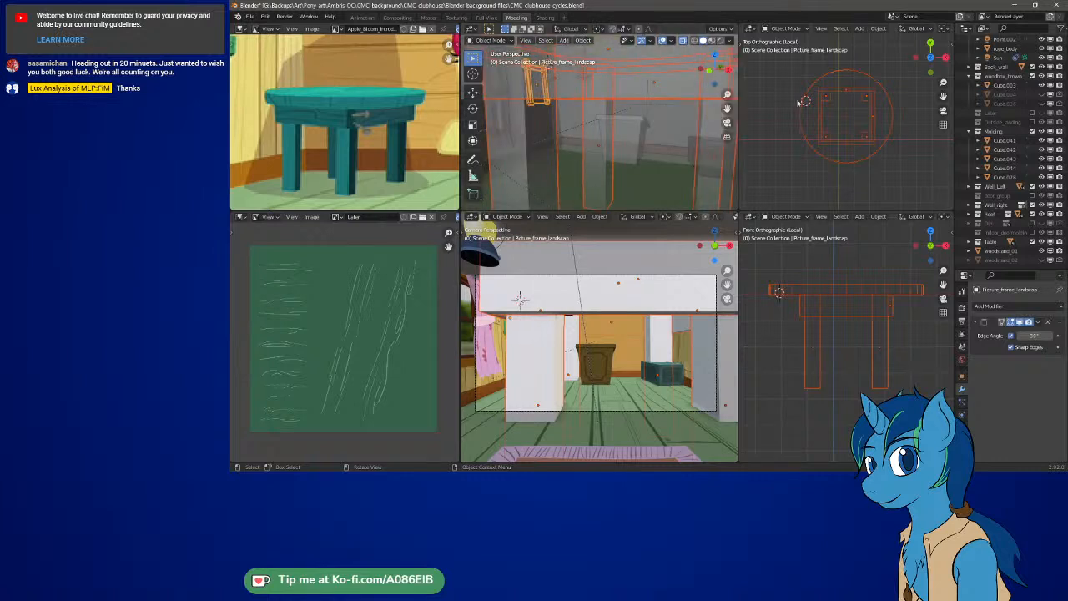
Reselect only the table's parts without the picture frame, isolate them in Local View and turn off X-ray
{"action": "mouse_move", "coordinate": [782, 76]}
{"action": "left_mouse_down"}
{"action": "mouse_move", "coordinate": [918, 180]}
{"action": "mouse_move", "coordinate": [851, 118]}
{"action": "left_mouse_up"}
{"action": "left_click", "coordinate": [869, 121]}
{"action": "left_click_drag", "start_coordinate": [903, 180], "coordinate": [768, 76]}
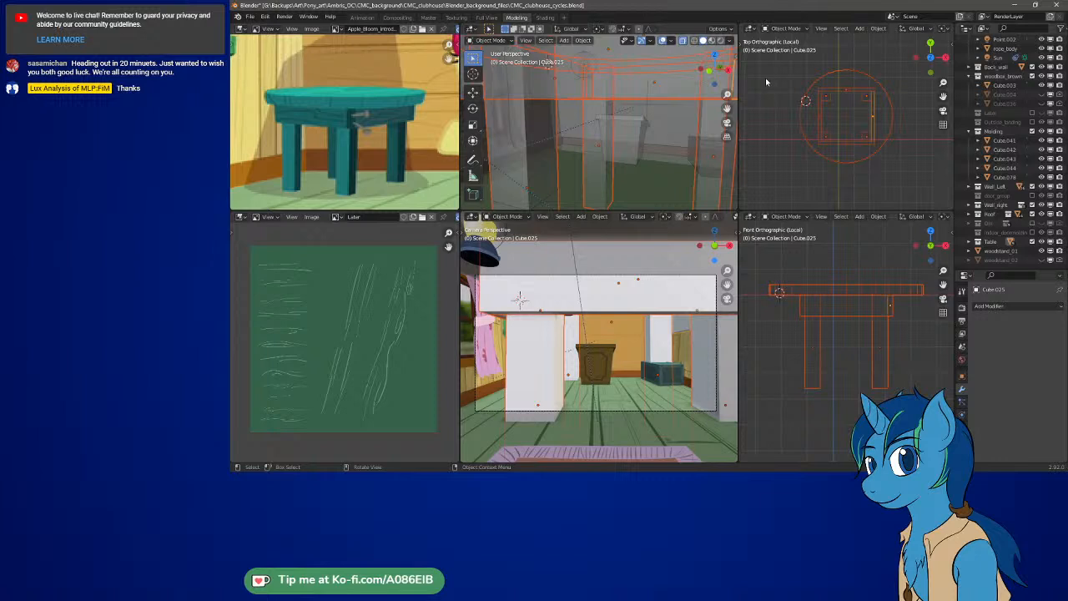
{"action": "key", "text": "KP_Divide"}
{"action": "middle_click_drag", "start_coordinate": [593, 113], "coordinate": [596, 119]}
{"action": "left_click", "coordinate": [682, 41]}
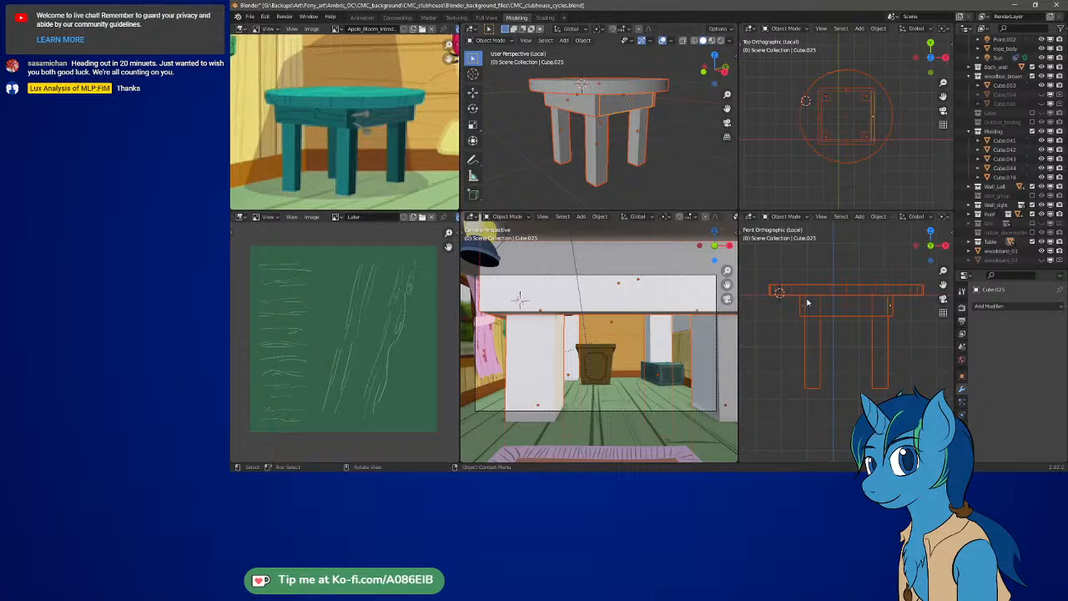
Open the table's front apron board in Edit Mode and snap the 3D cursor to its selected end
{"action": "left_click", "coordinate": [845, 312]}
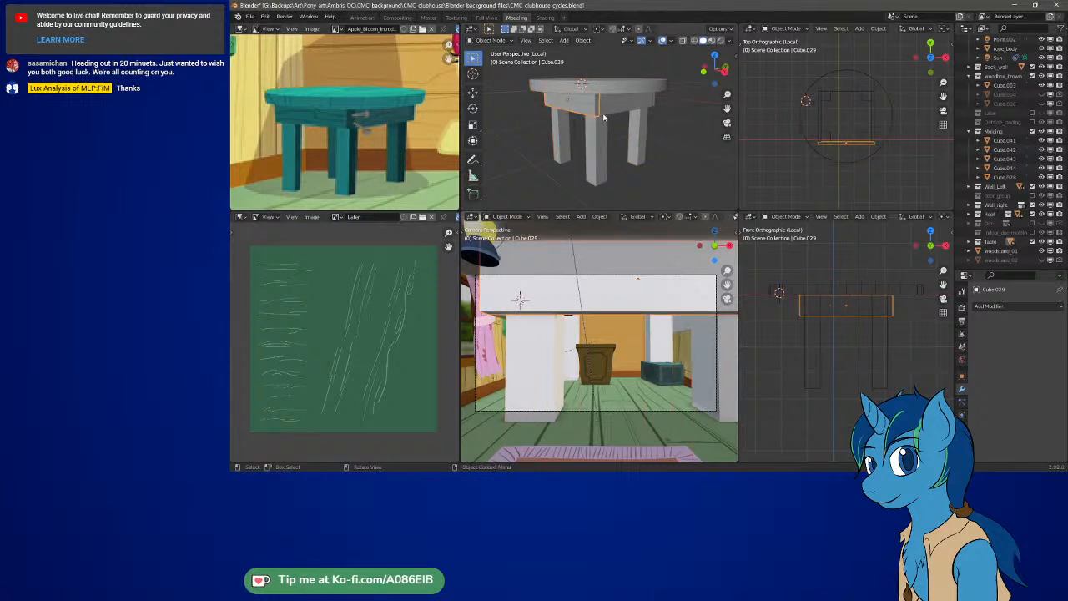
{"action": "key", "text": "Tab"}
{"action": "middle_click_drag", "start_coordinate": [610, 108], "coordinate": [598, 84]}
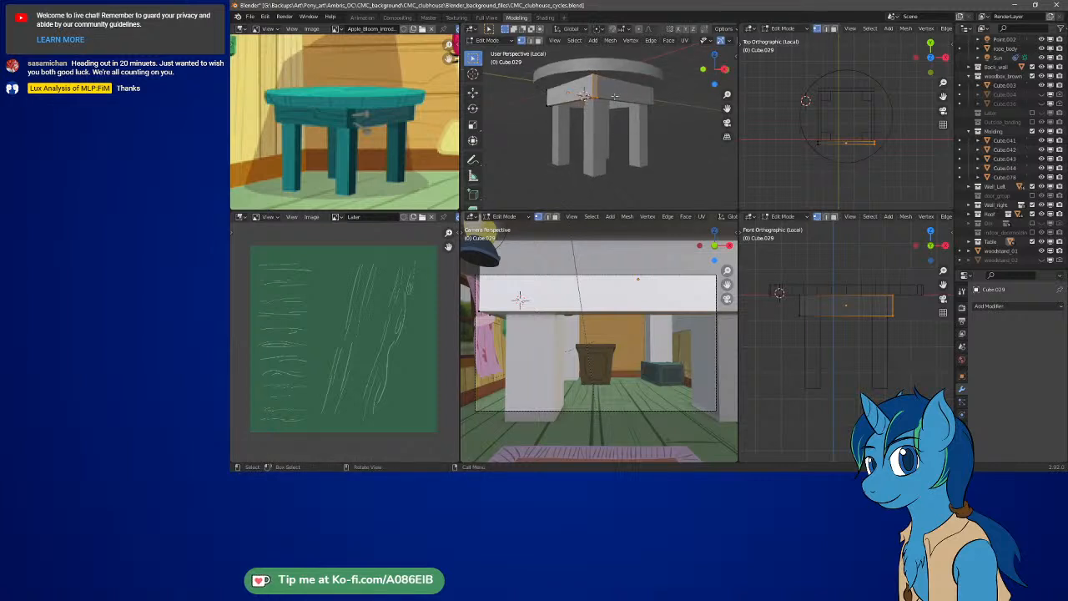
{"action": "key", "text": "shift+s"}
{"action": "left_click", "coordinate": [613, 139]}
{"action": "middle_click_drag", "start_coordinate": [610, 92], "coordinate": [627, 109]}
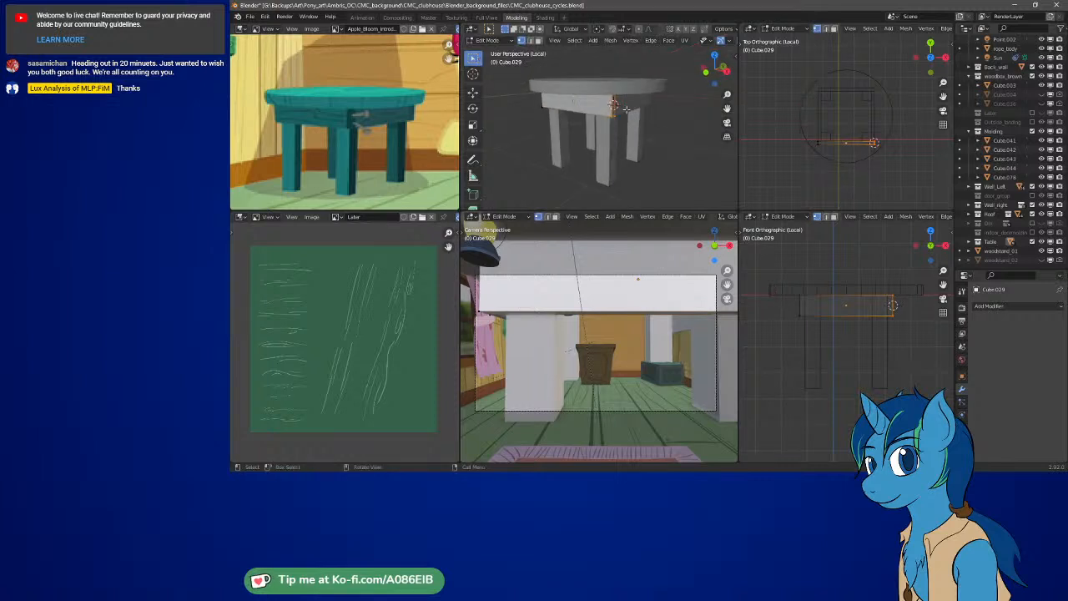
Try to paste the copied nail into the apron board's mesh, searching the mesh commands for a paste option
{"action": "key", "text": "ctrl+v"}
{"action": "right_click", "coordinate": [656, 163]}
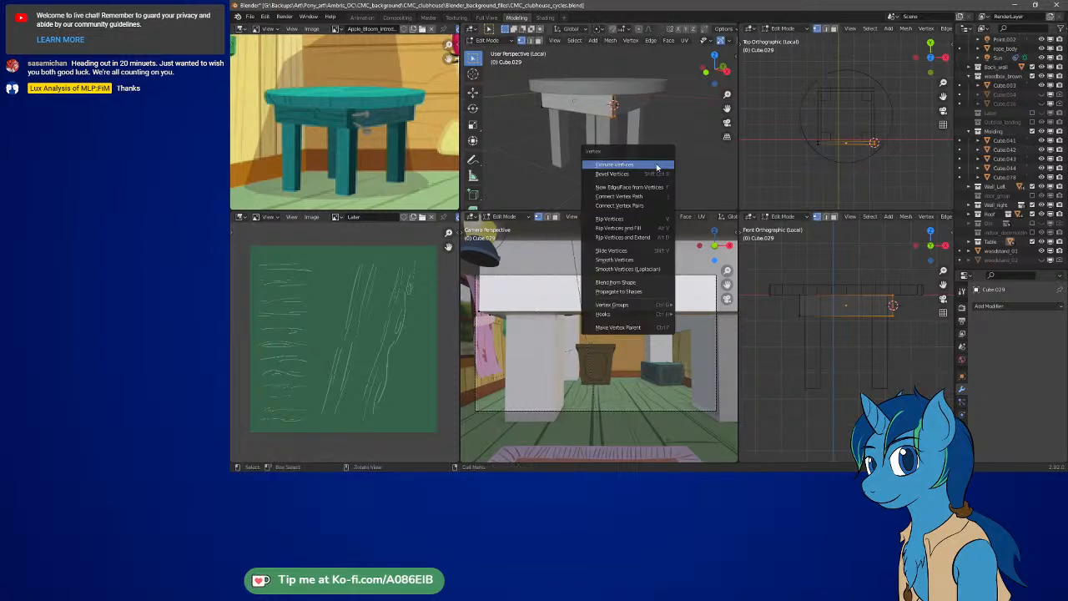
{"action": "left_click", "coordinate": [610, 40]}
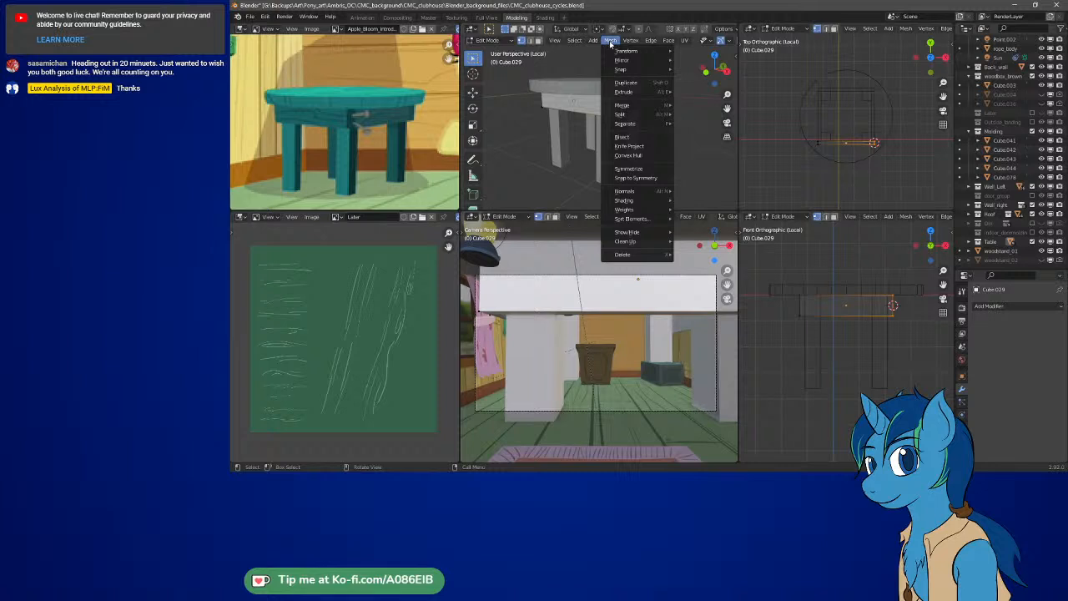
{"action": "left_click", "coordinate": [610, 42]}
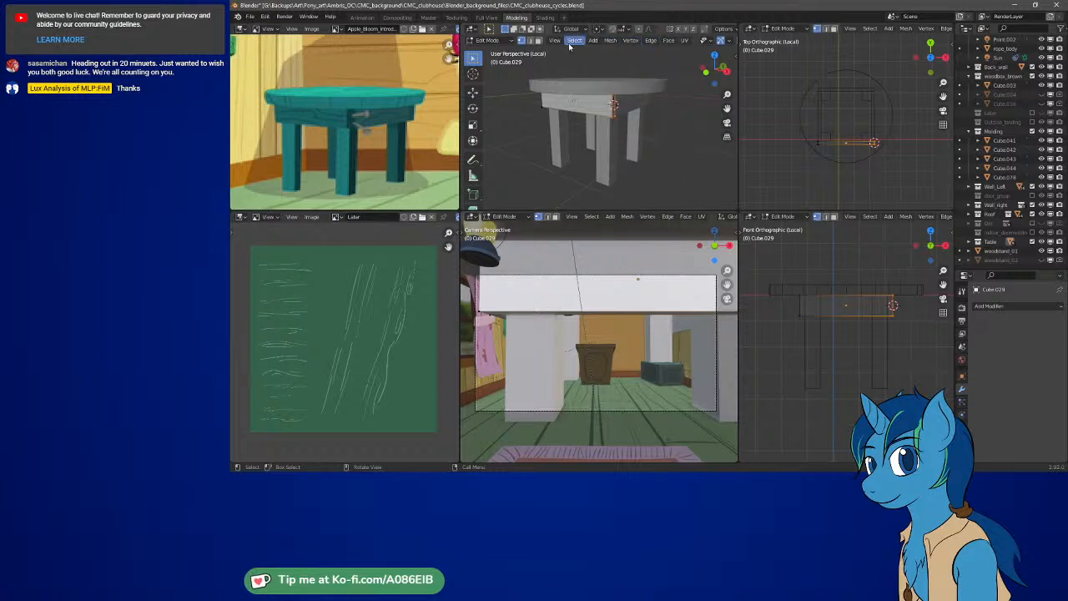
{"action": "left_click", "coordinate": [571, 44]}
{"action": "left_click", "coordinate": [250, 17]}
{"action": "left_click", "coordinate": [611, 41]}
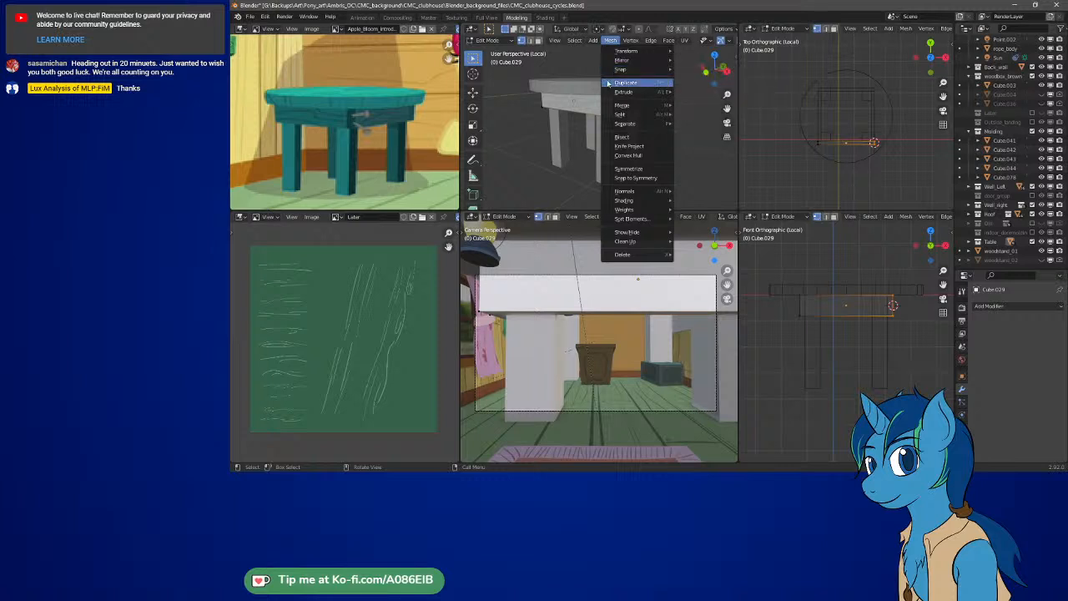
{"action": "mouse_move", "coordinate": [626, 120]}
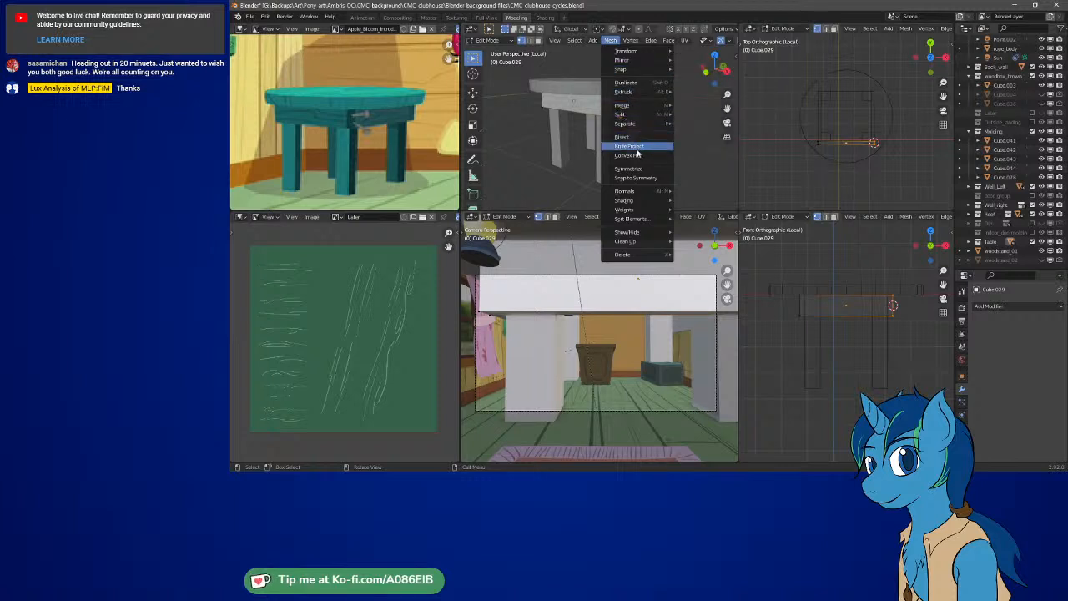
{"action": "mouse_move", "coordinate": [637, 192]}
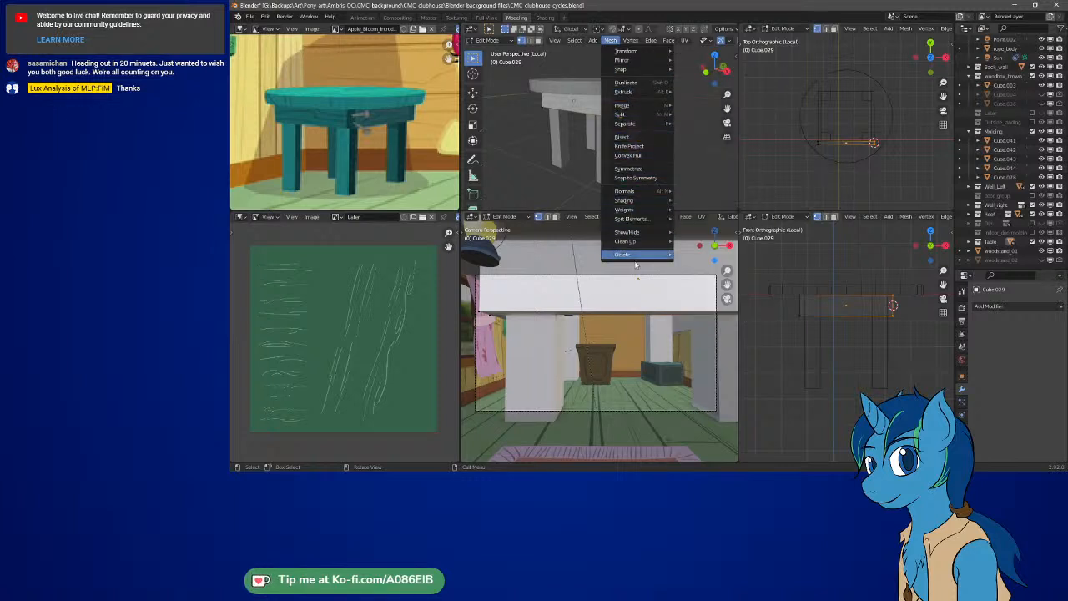
{"action": "mouse_move", "coordinate": [634, 232]}
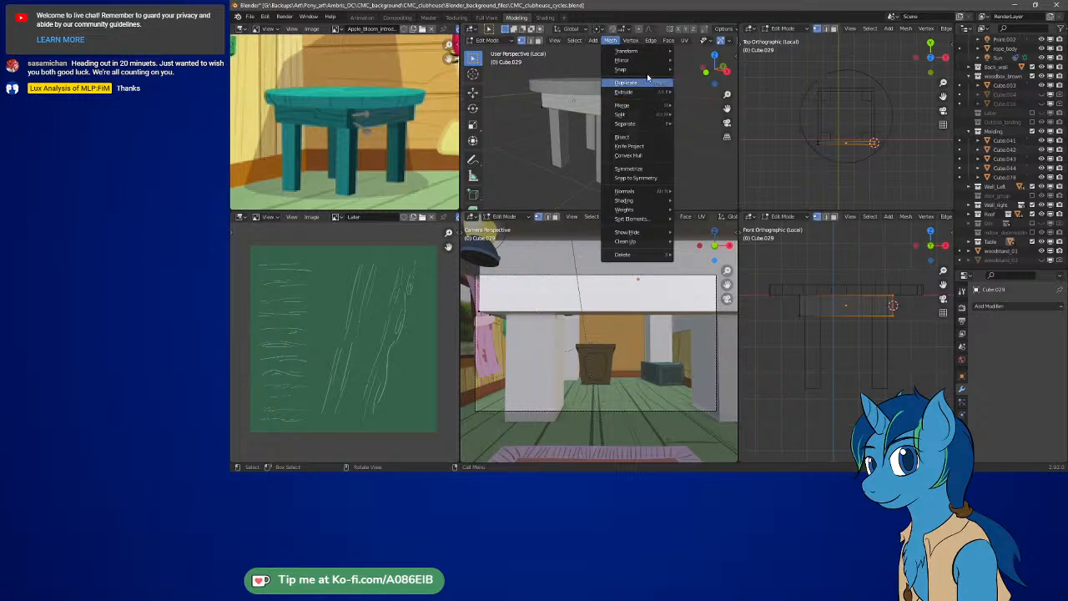
{"action": "mouse_move", "coordinate": [626, 41]}
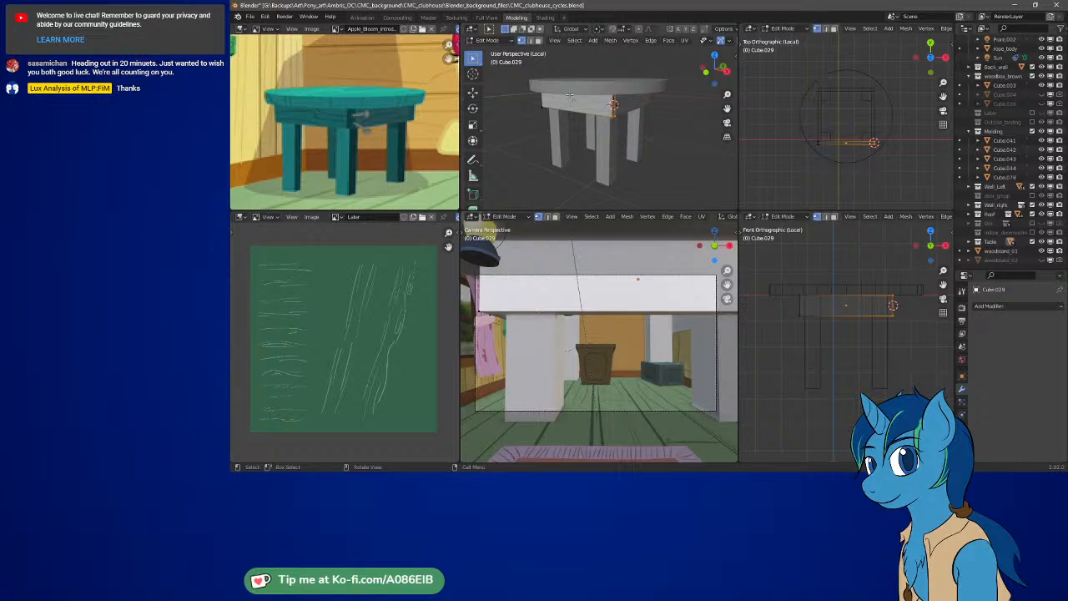
Return the apron board to Object Mode and paste the copied picture frame object into the isolated table view
{"action": "key", "text": "Tab"}
{"action": "key", "text": "ctrl+v"}
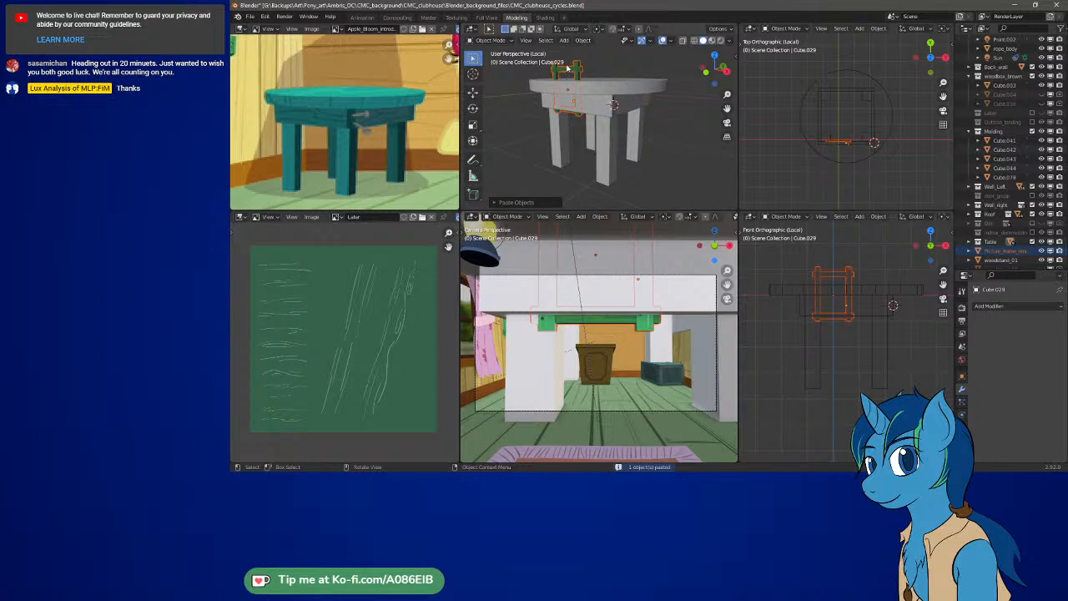
{"action": "middle_click_drag", "start_coordinate": [582, 77], "coordinate": [619, 84]}
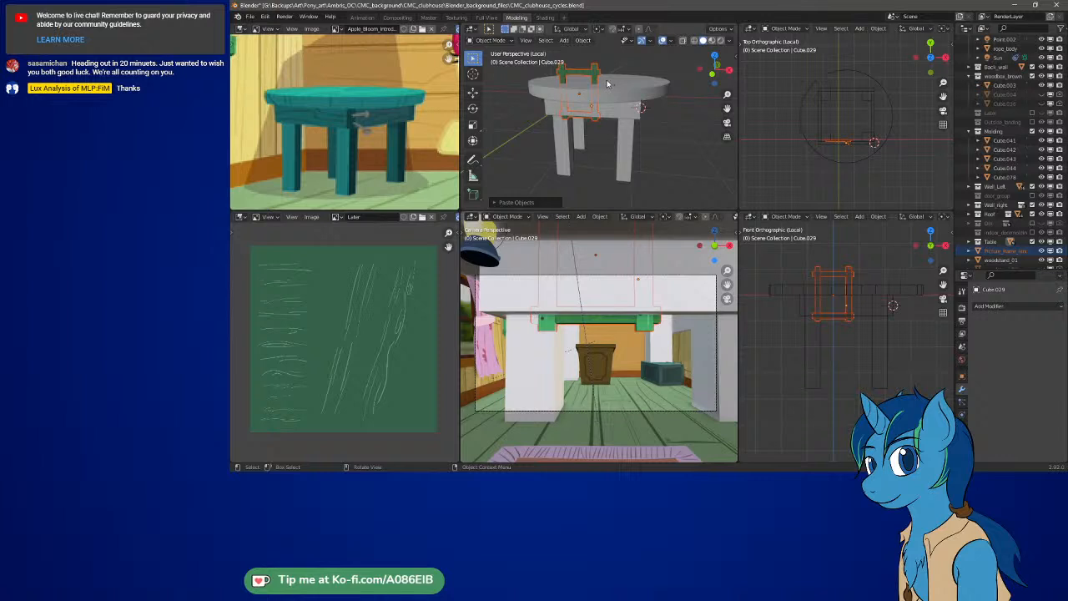
{"action": "scroll", "coordinate": [600, 73], "scroll_direction": "up", "scroll_amount": 6}
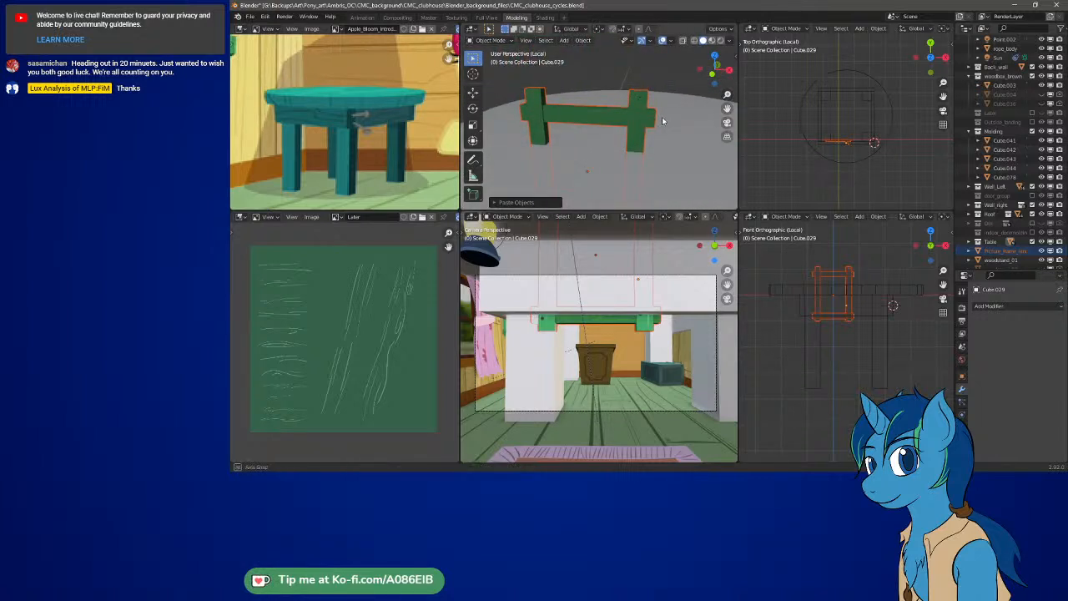
{"action": "middle_click_drag", "start_coordinate": [662, 116], "coordinate": [569, 127]}
{"action": "middle_click_drag", "start_coordinate": [566, 120], "coordinate": [598, 130]}
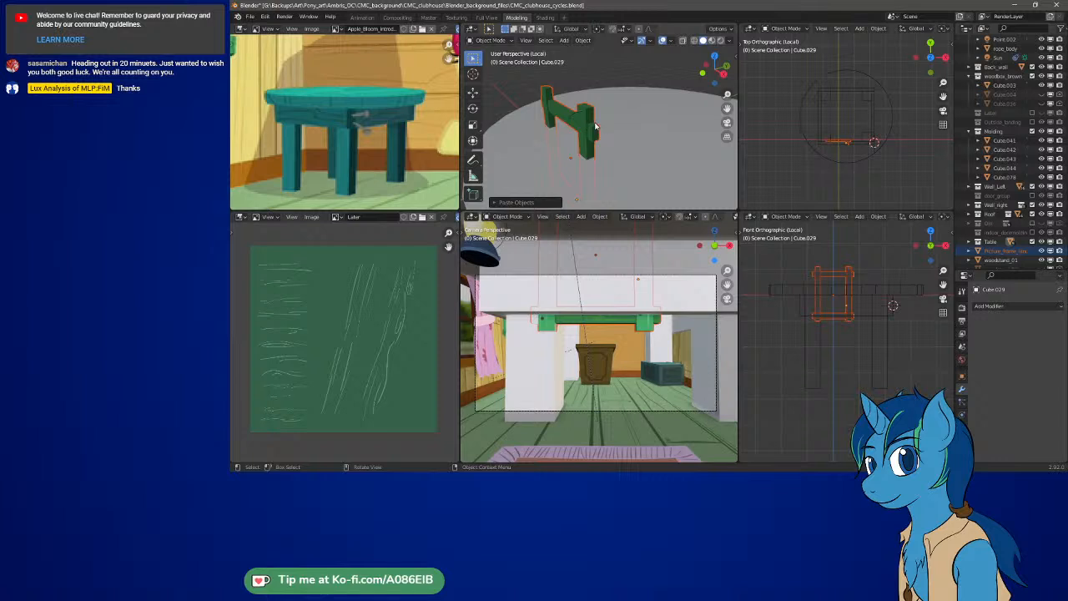
{"action": "middle_click_drag", "start_coordinate": [595, 126], "coordinate": [618, 102]}
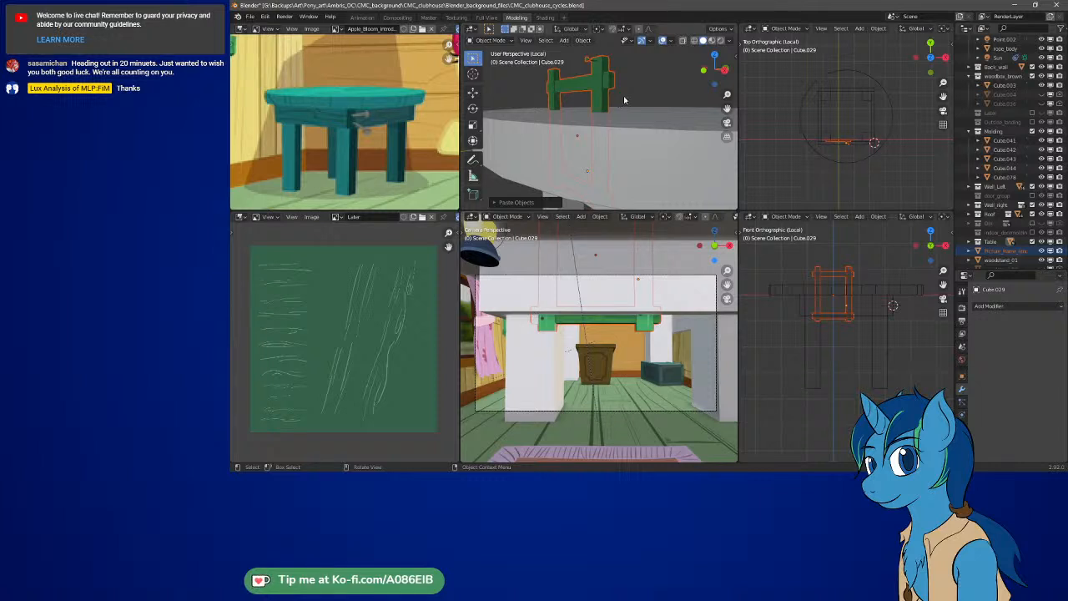
Open the pasted picture frame in Edit Mode and select the center of the bent nail's head
{"action": "key", "text": "Tab"}
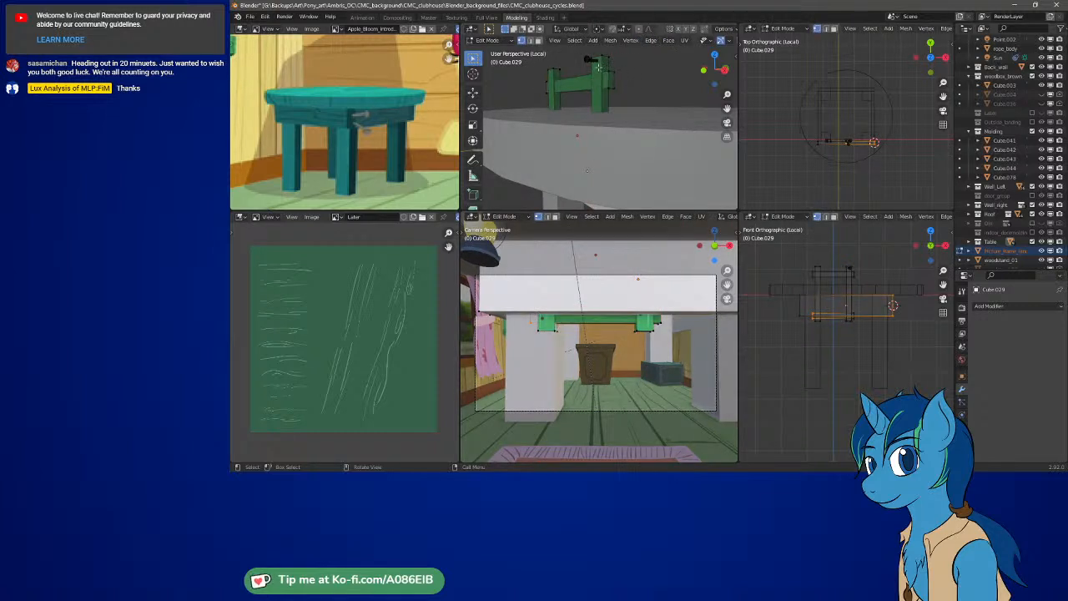
{"action": "middle_click_drag", "start_coordinate": [606, 67], "coordinate": [565, 126]}
{"action": "scroll", "coordinate": [572, 111], "scroll_direction": "up", "scroll_amount": 6}
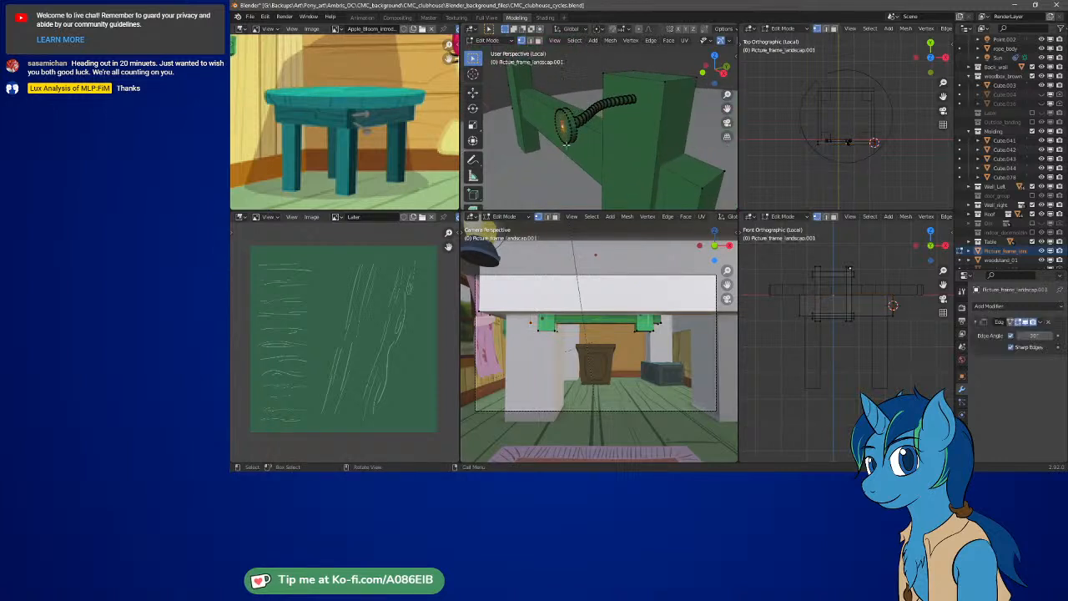
{"action": "key", "text": "alt+q"}
{"action": "left_click", "coordinate": [554, 40]}
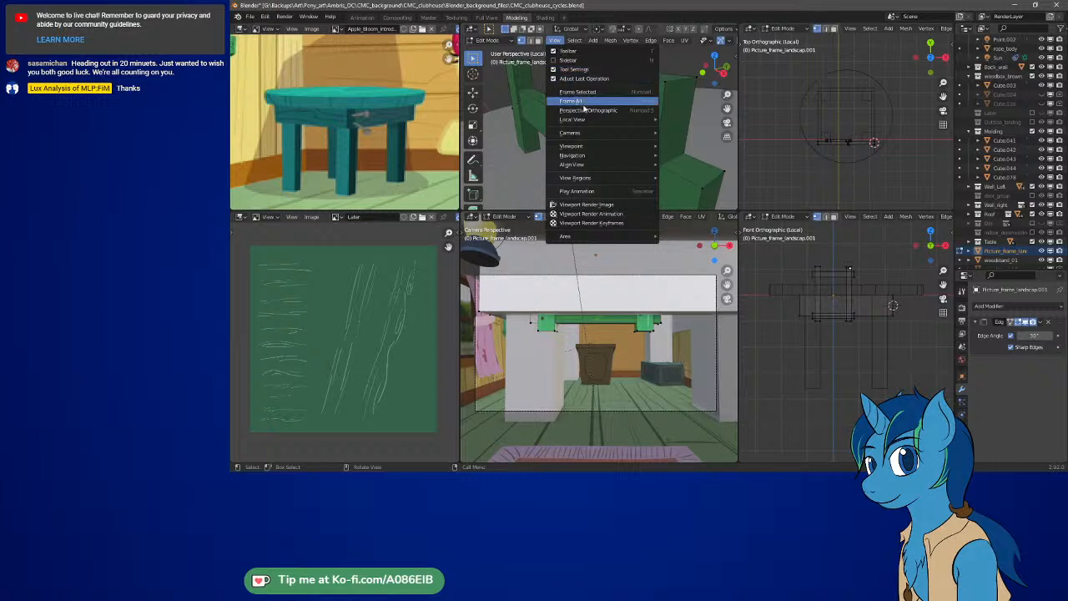
{"action": "mouse_move", "coordinate": [613, 119]}
{"action": "mouse_move", "coordinate": [617, 164]}
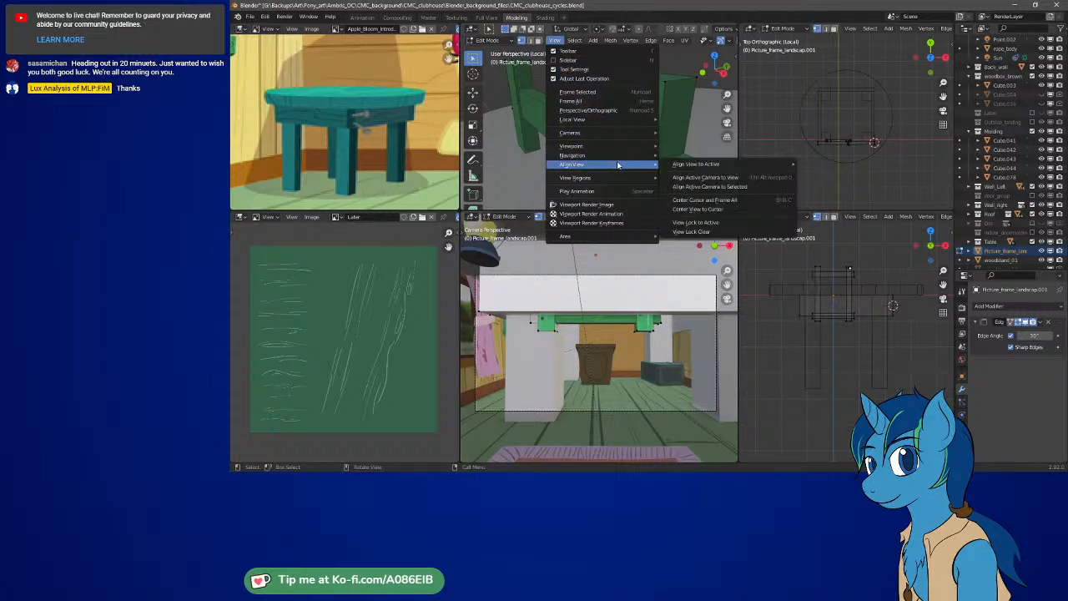
{"action": "mouse_move", "coordinate": [677, 170]}
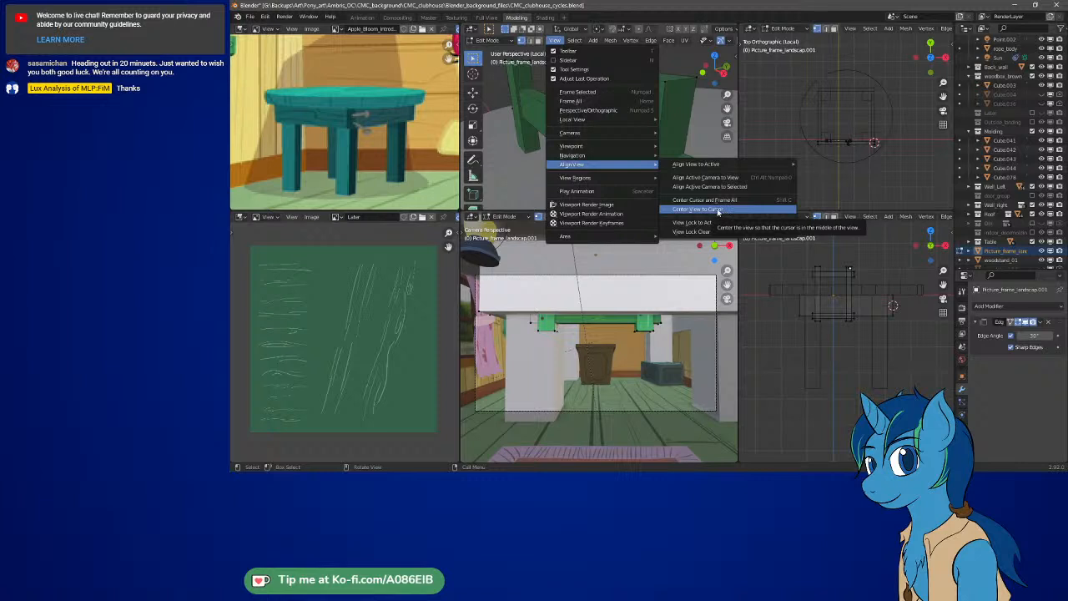
{"action": "left_click", "coordinate": [571, 101]}
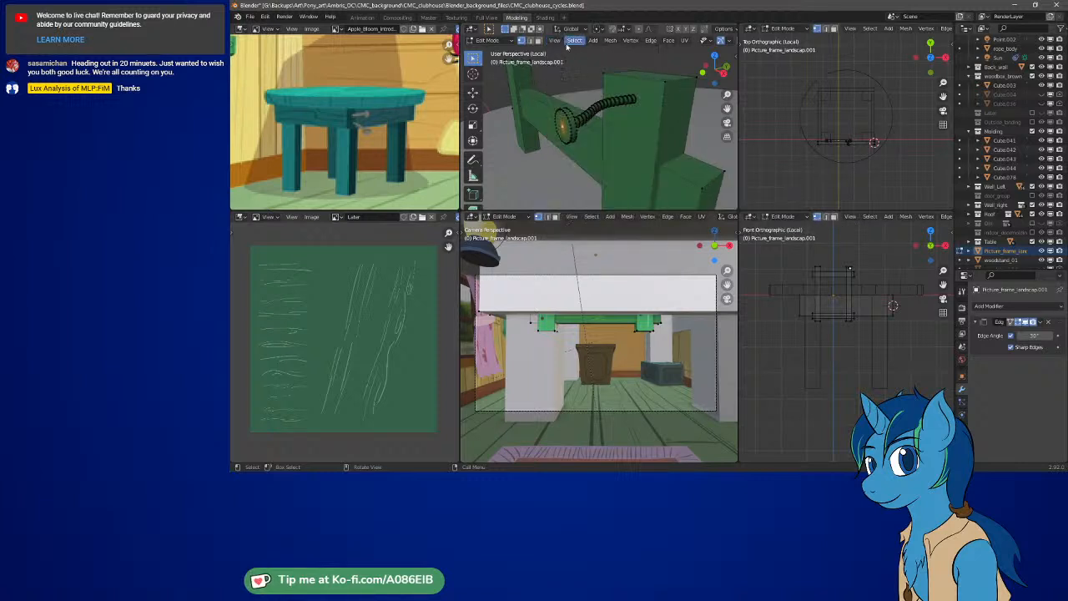
Snap the 3D cursor to the selected center of the nail's head and center the view on the cursor
{"action": "key", "text": "shift+s"}
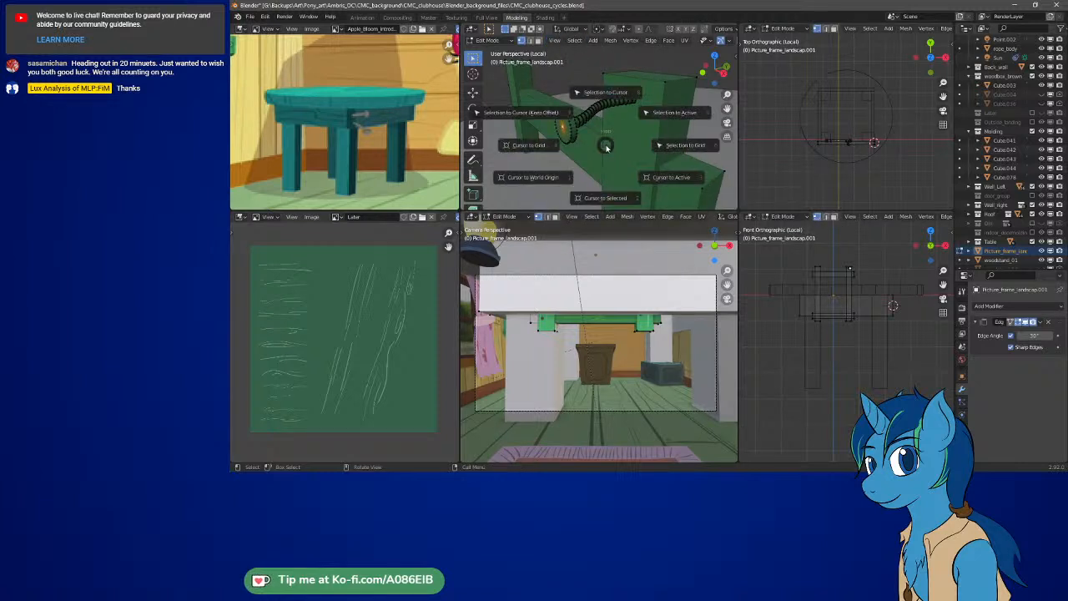
{"action": "left_click", "coordinate": [612, 186]}
{"action": "key", "text": "shift+s"}
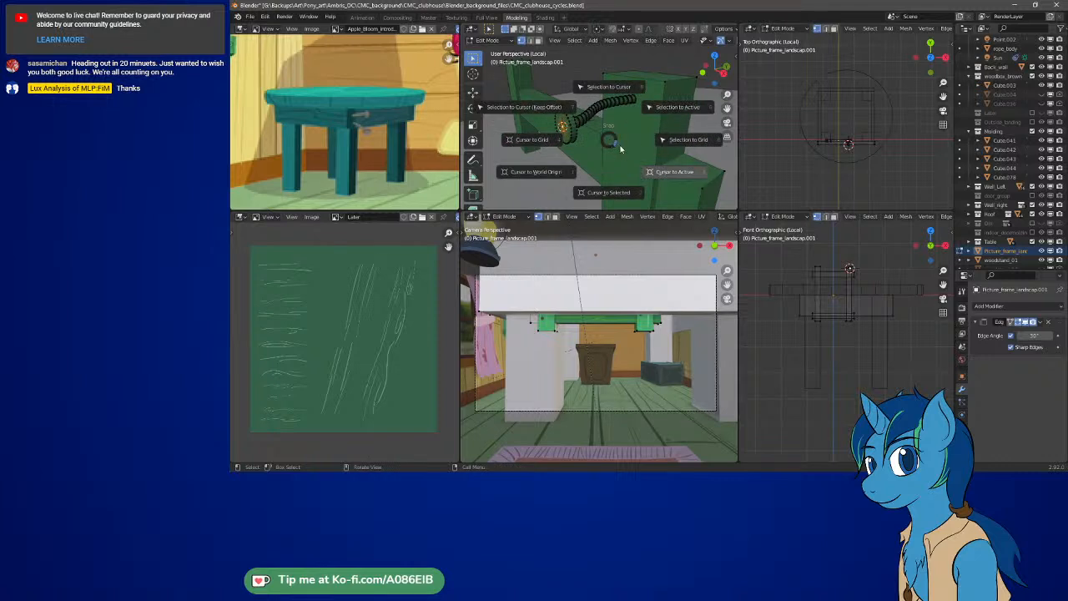
{"action": "left_click", "coordinate": [611, 193]}
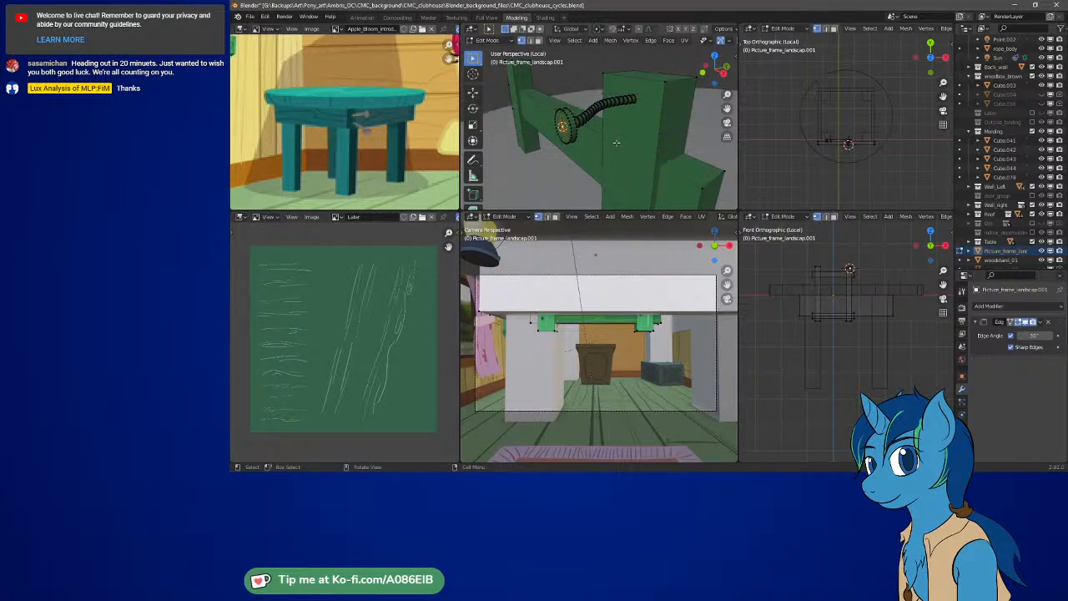
{"action": "left_click", "coordinate": [555, 40]}
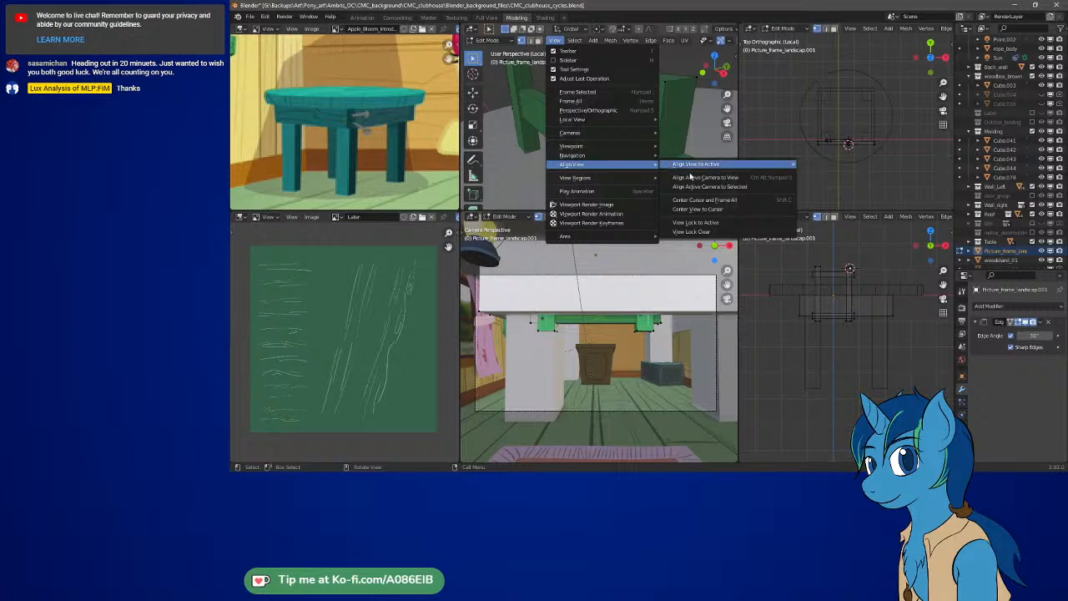
{"action": "left_click", "coordinate": [698, 208]}
Turn on X-ray and box-select the whole bent nail on the pasted picture frame from the front
{"action": "mouse_move", "coordinate": [588, 128]}
{"action": "middle_mouse_down"}
{"action": "mouse_move", "coordinate": [624, 141]}
{"action": "mouse_move", "coordinate": [594, 127]}
{"action": "mouse_move", "coordinate": [602, 87]}
{"action": "mouse_move", "coordinate": [577, 162]}
{"action": "mouse_move", "coordinate": [581, 109]}
{"action": "middle_mouse_up"}
{"action": "scroll", "coordinate": [591, 145], "scroll_direction": "up", "scroll_amount": 6}
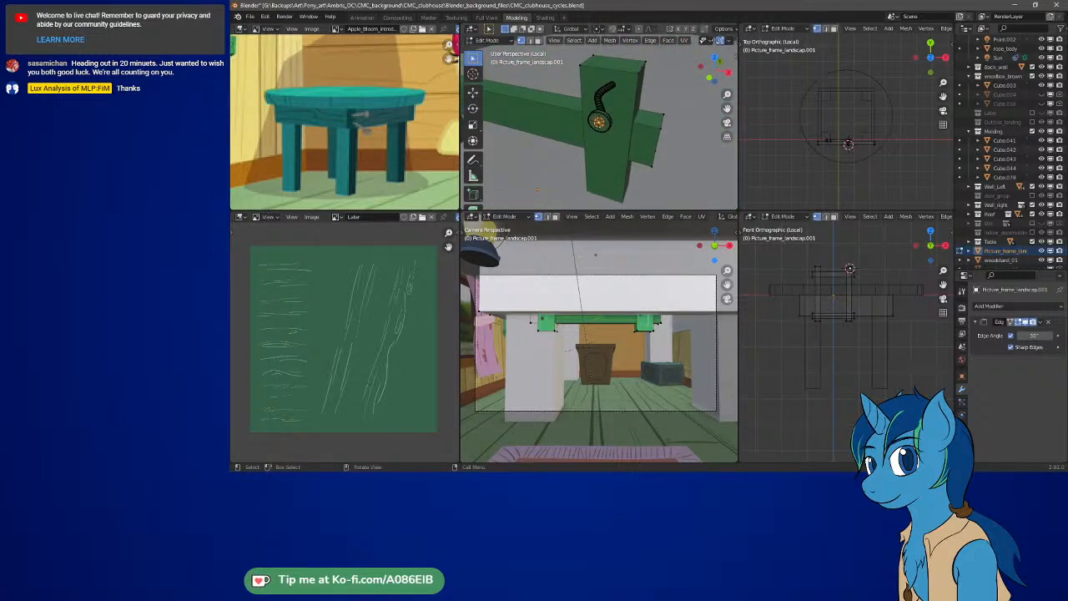
{"action": "scroll", "coordinate": [658, 40], "scroll_direction": "down", "scroll_amount": 4}
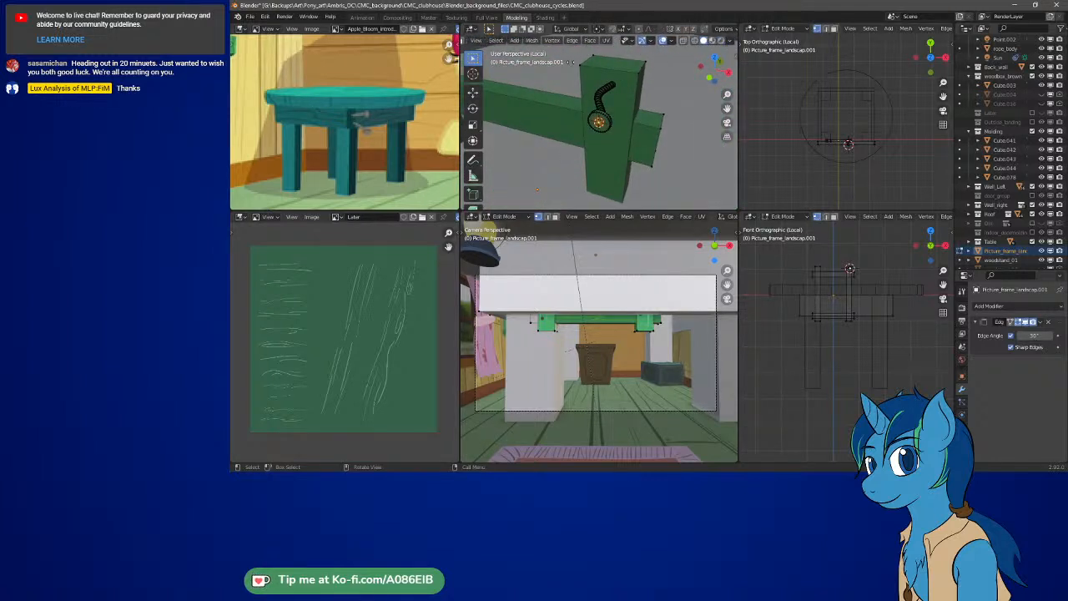
{"action": "left_click", "coordinate": [687, 42]}
{"action": "middle_click_drag", "start_coordinate": [630, 94], "coordinate": [642, 57]}
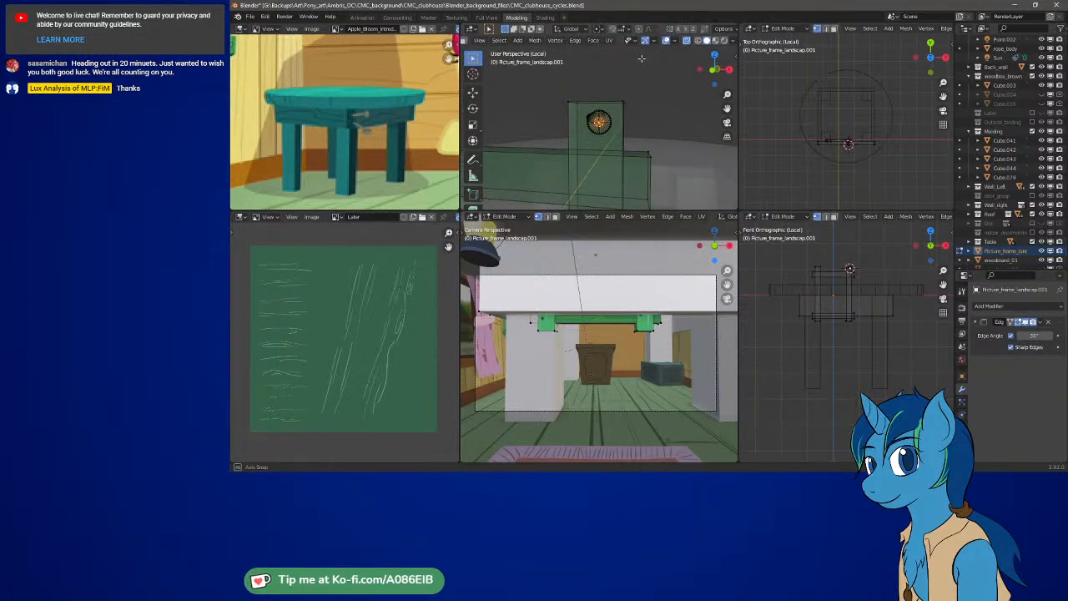
{"action": "left_click_drag", "start_coordinate": [583, 107], "coordinate": [618, 143]}
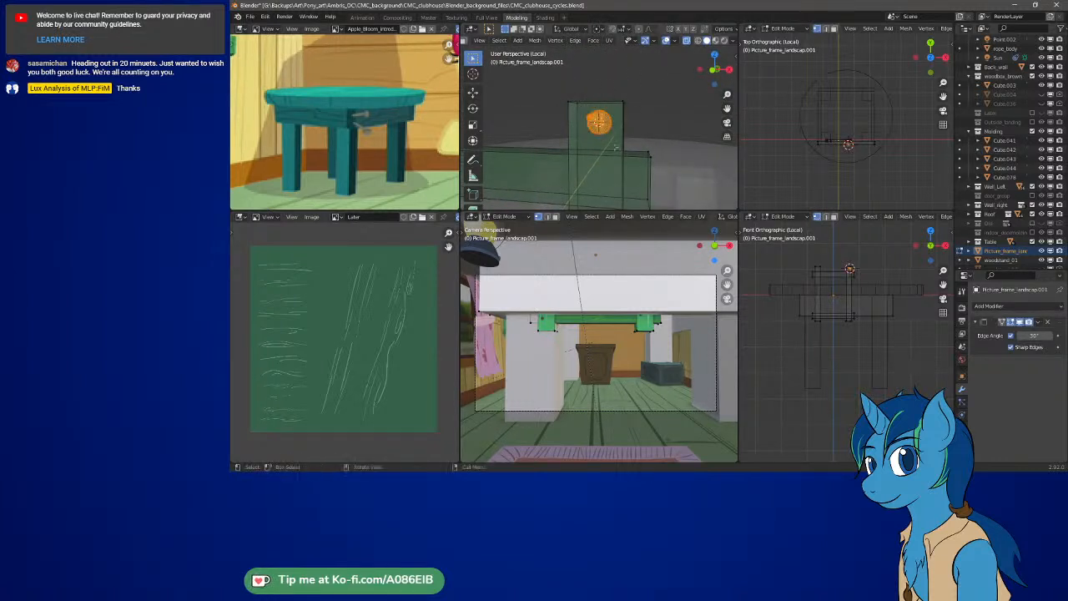
{"action": "middle_click_drag", "start_coordinate": [617, 144], "coordinate": [673, 153]}
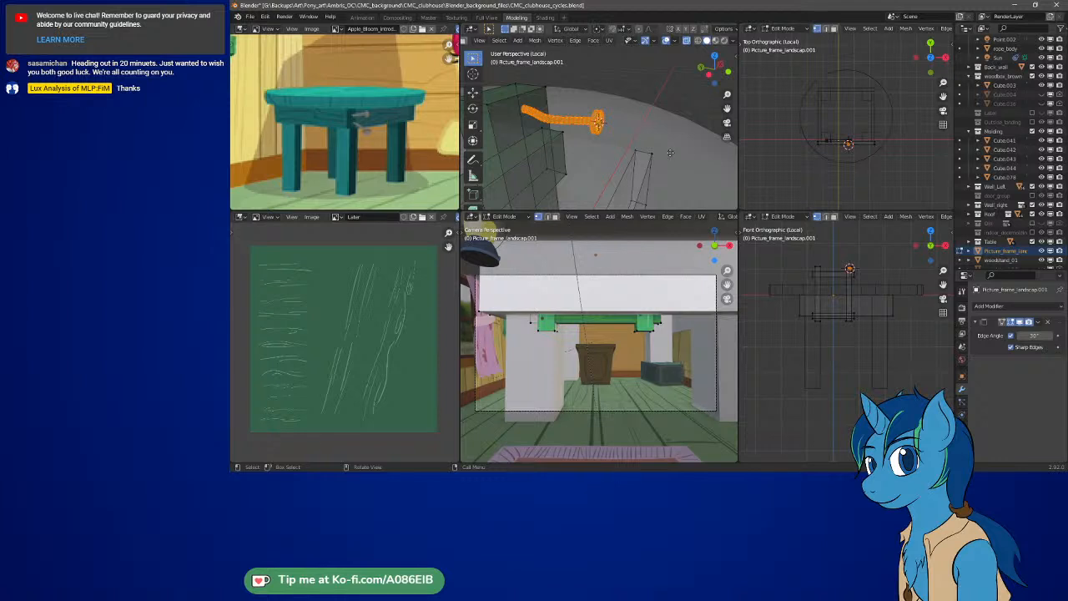
Separate the selected bent nail from the pasted picture frame into its own object
{"action": "key", "text": "g"}
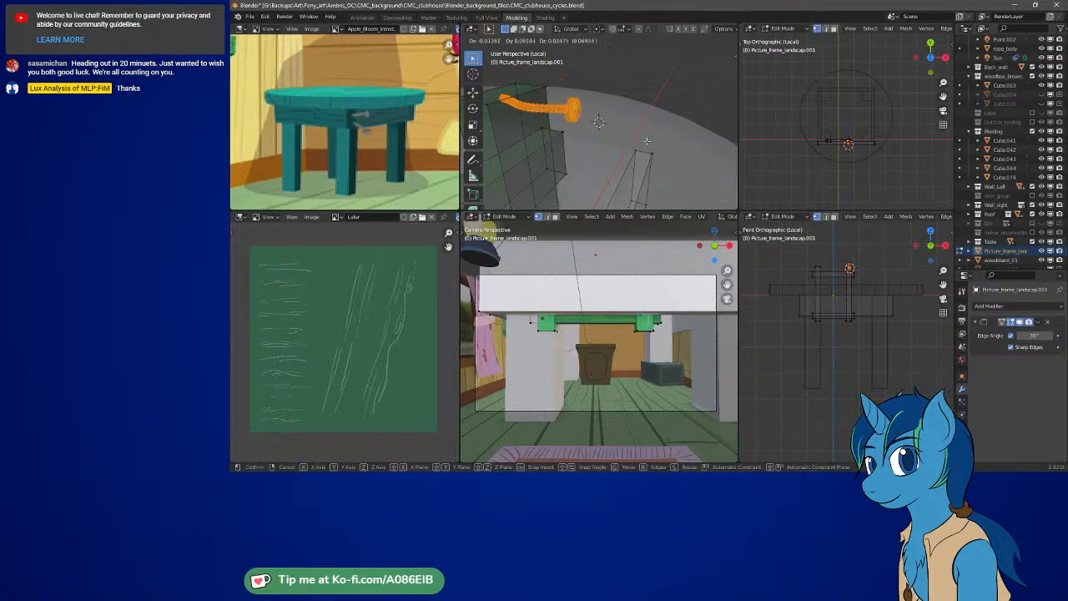
{"action": "right_click", "coordinate": [647, 141]}
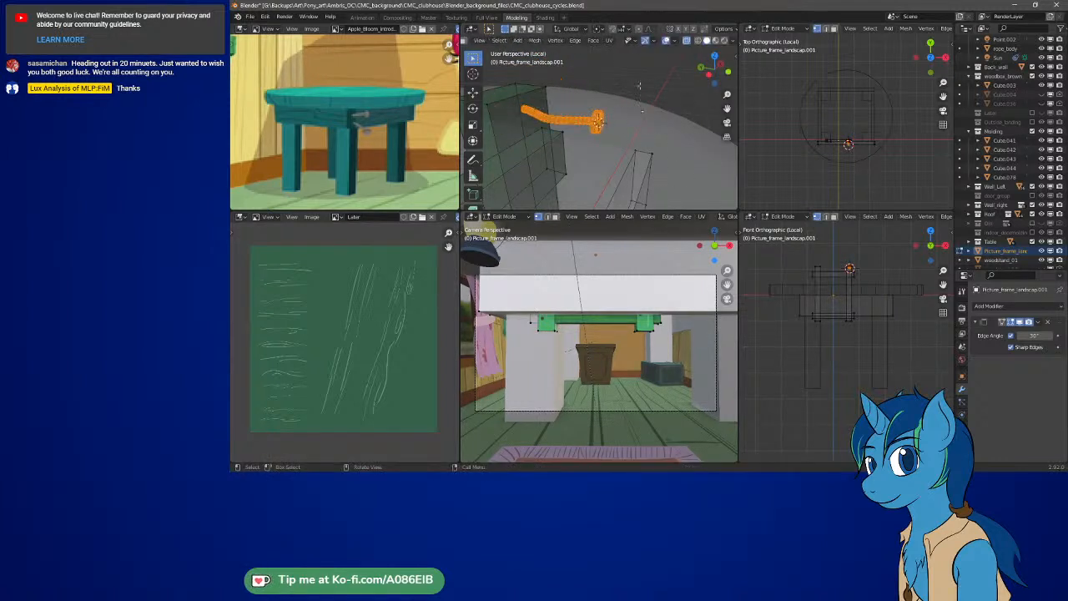
{"action": "left_click", "coordinate": [559, 41]}
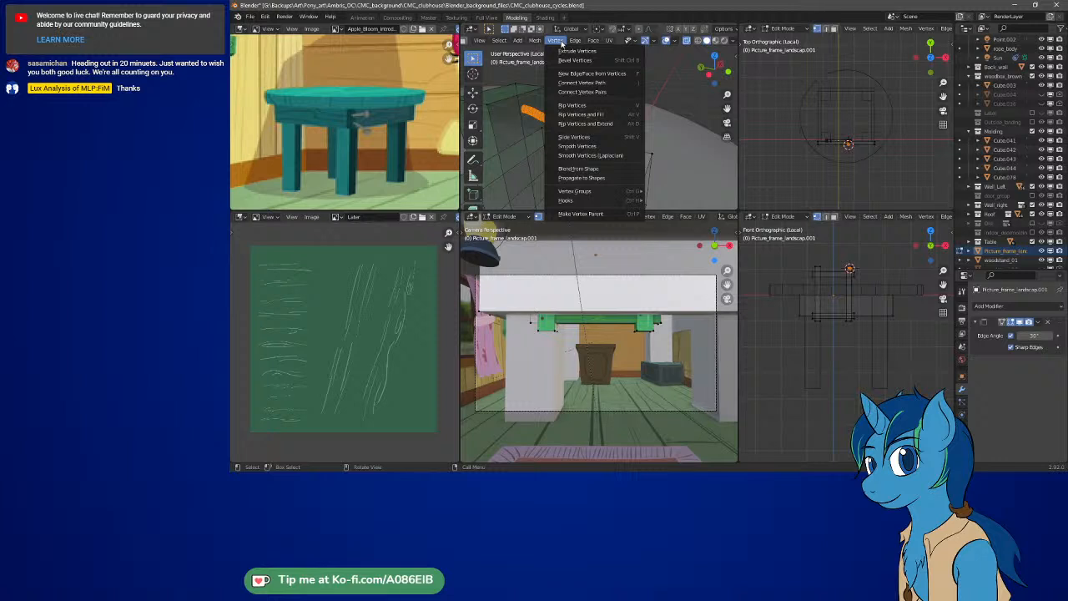
{"action": "mouse_move", "coordinate": [535, 41]}
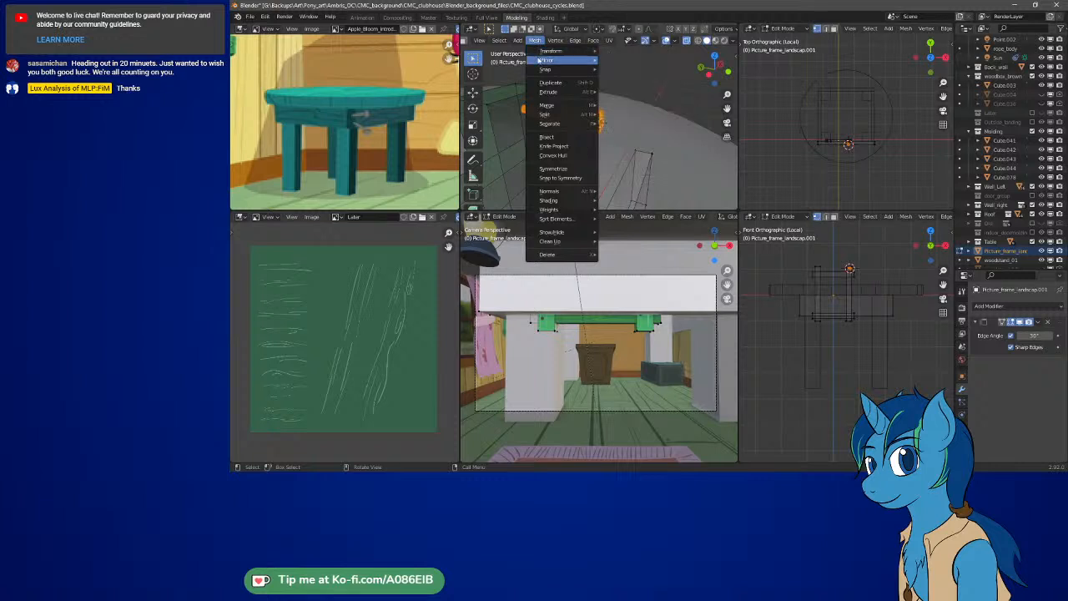
{"action": "mouse_move", "coordinate": [540, 70]}
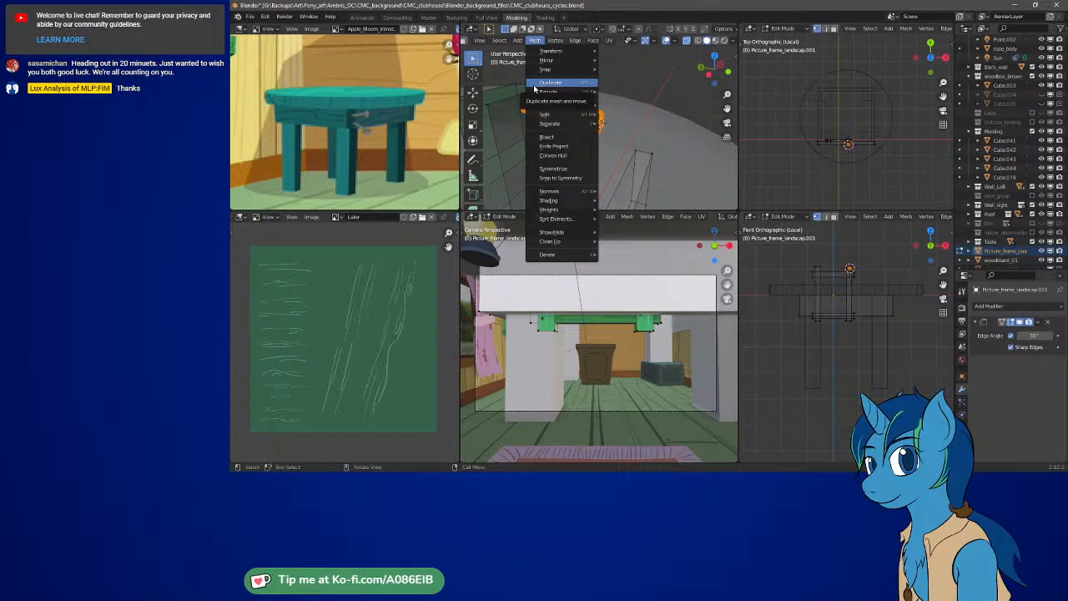
{"action": "mouse_move", "coordinate": [532, 96]}
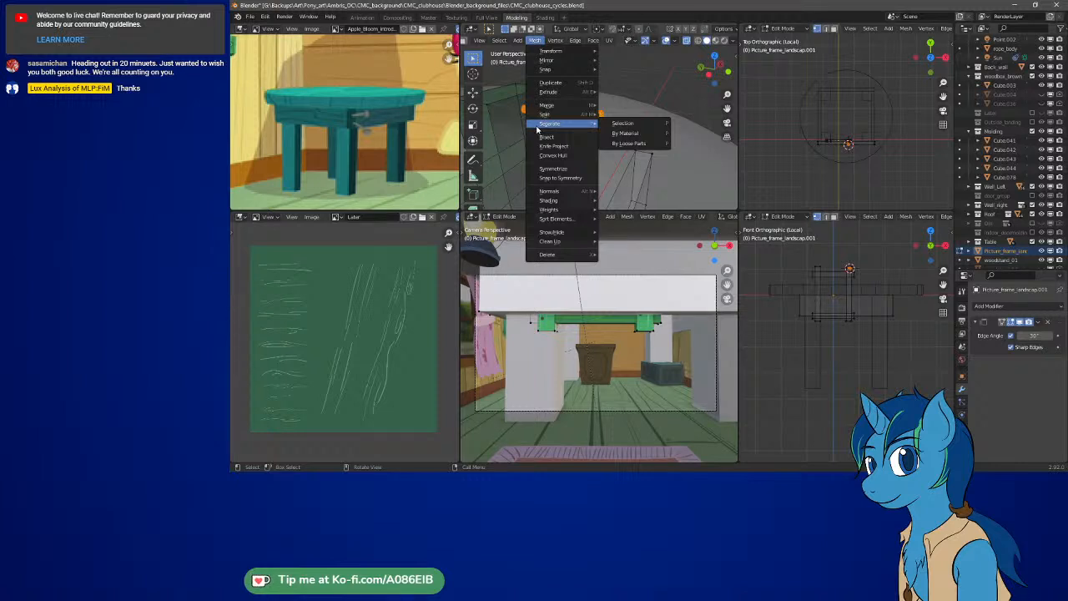
{"action": "left_click", "coordinate": [619, 124]}
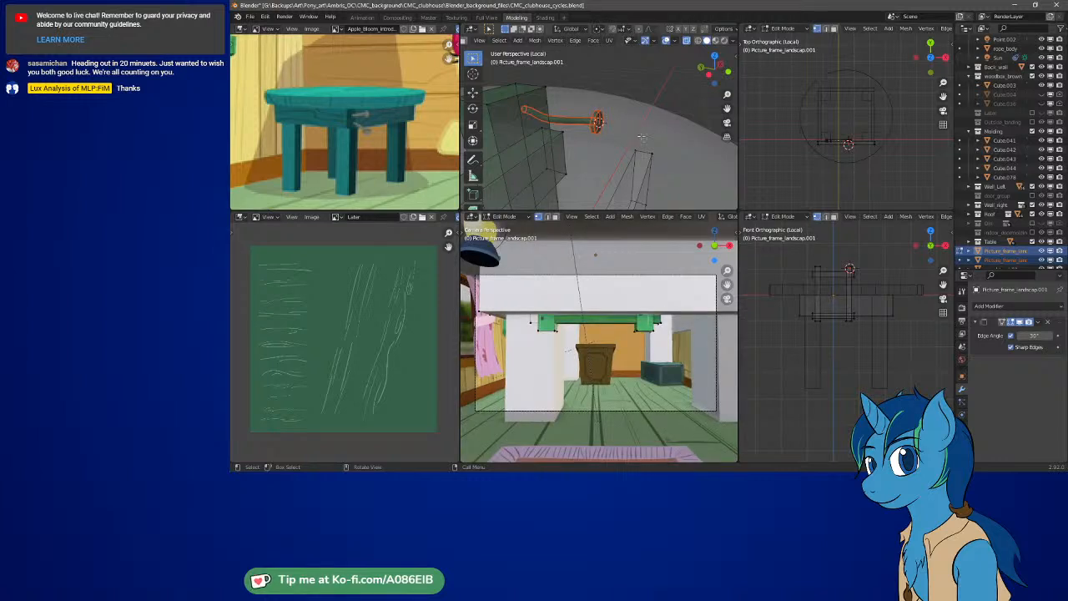
In Object Mode, move the separated nail clear of the picture frame and delete the leftover frame
{"action": "key", "text": "Tab"}
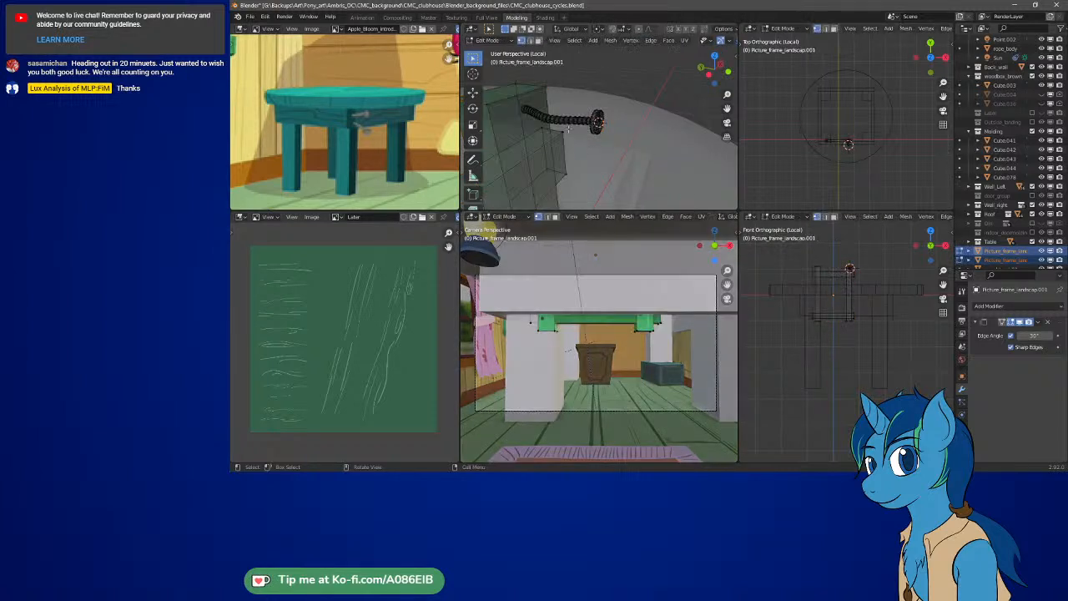
{"action": "left_click", "coordinate": [571, 126]}
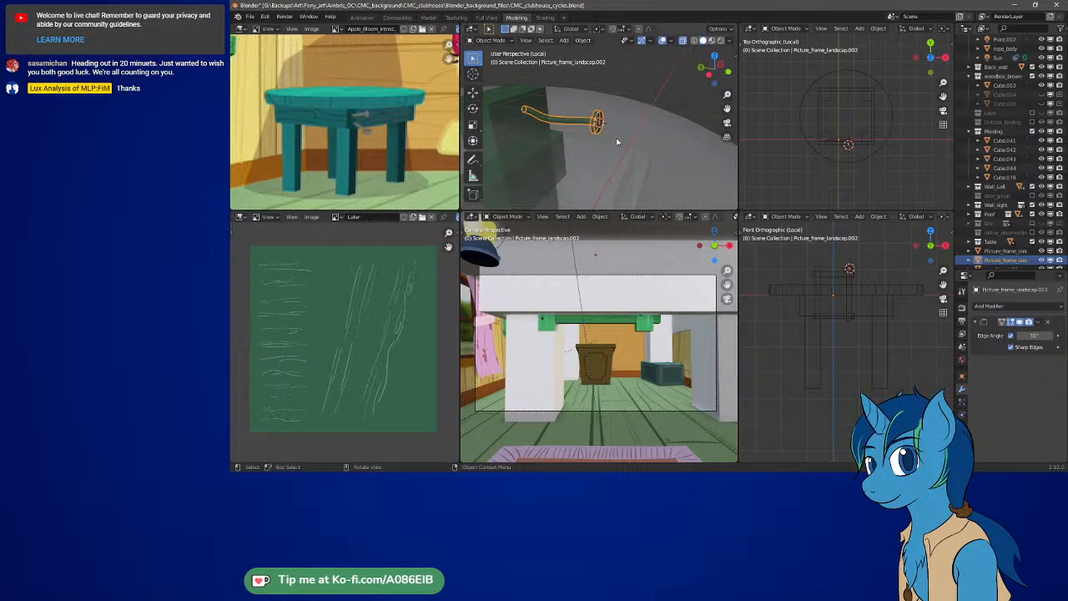
{"action": "key", "text": "g"}
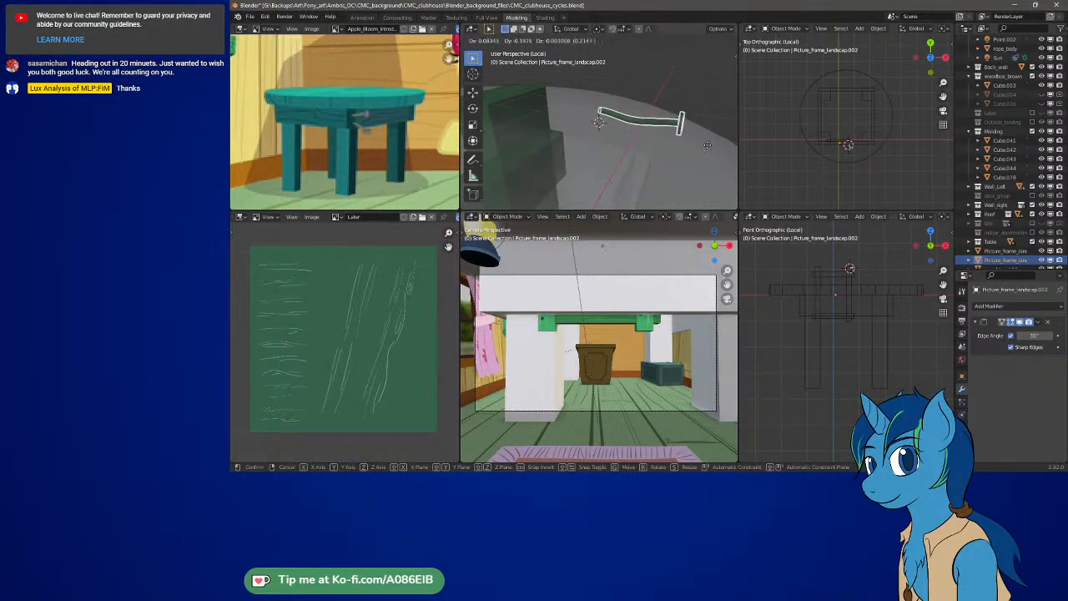
{"action": "left_click", "coordinate": [703, 167]}
{"action": "left_click", "coordinate": [530, 133]}
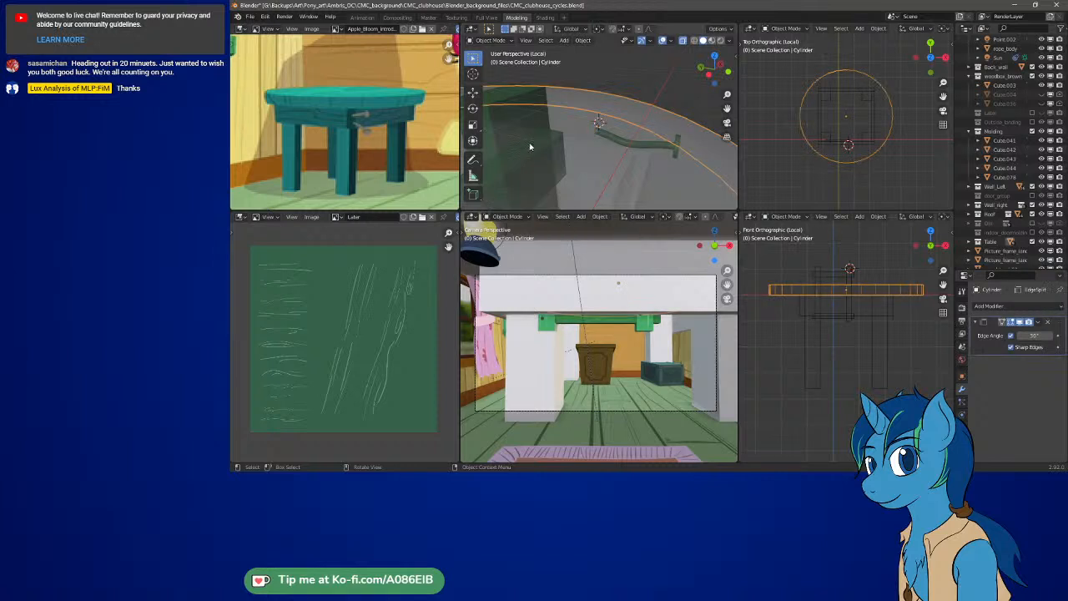
{"action": "key", "text": "Delete"}
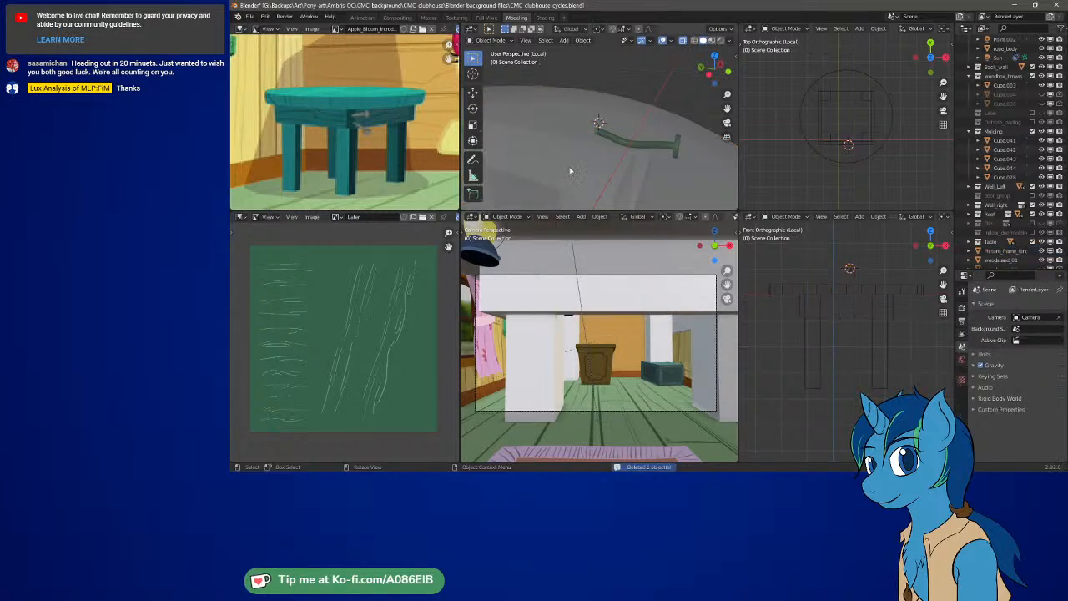
Select the separated nail and examine its mesh data, material and modifier entries
{"action": "middle_click_drag", "start_coordinate": [694, 167], "coordinate": [595, 92]}
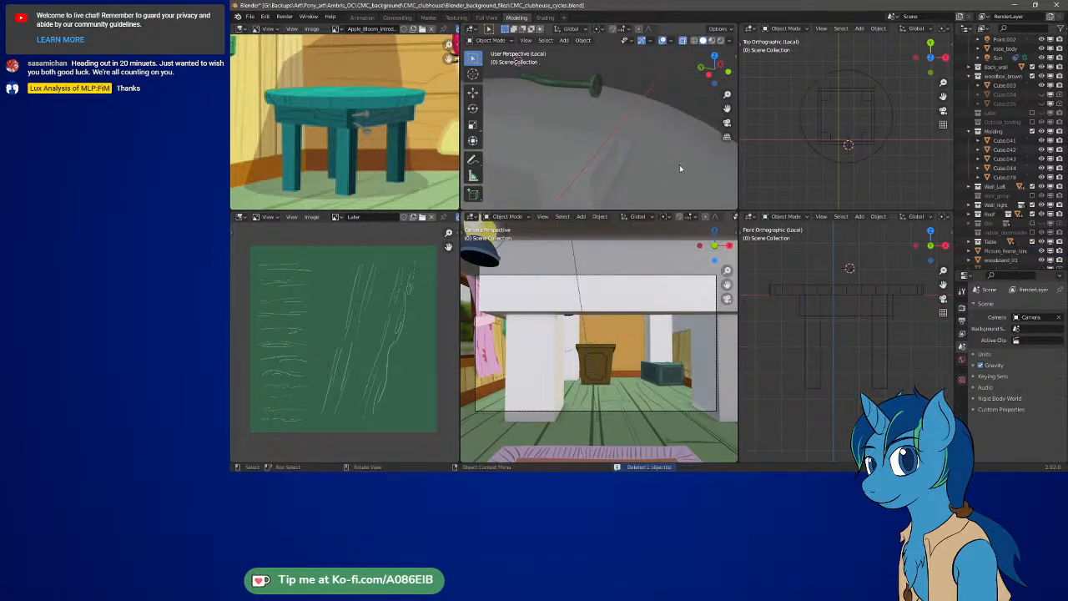
{"action": "middle_click_drag", "start_coordinate": [679, 169], "coordinate": [658, 170]}
{"action": "left_click", "coordinate": [591, 108]}
{"action": "left_click", "coordinate": [593, 111]}
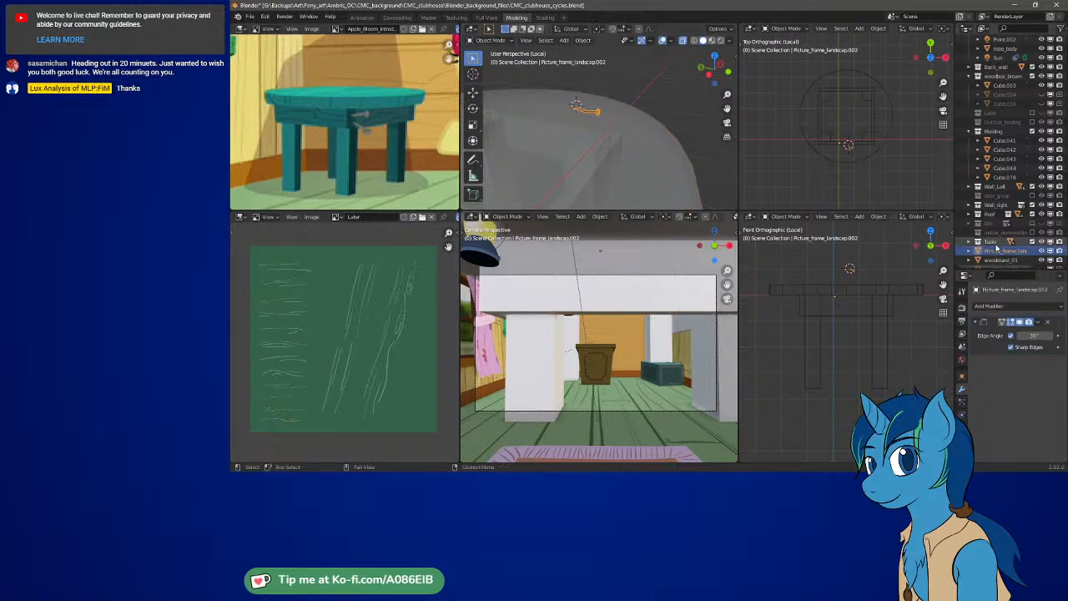
{"action": "left_click", "coordinate": [970, 251]}
{"action": "scroll", "coordinate": [984, 250], "scroll_direction": "down", "scroll_amount": 2}
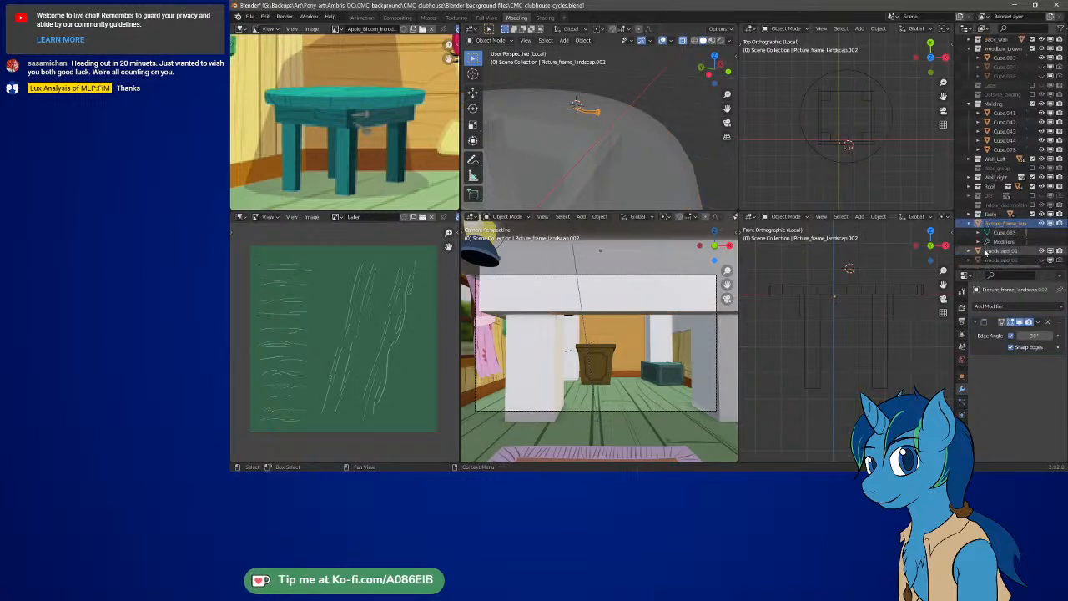
{"action": "left_click", "coordinate": [1013, 236]}
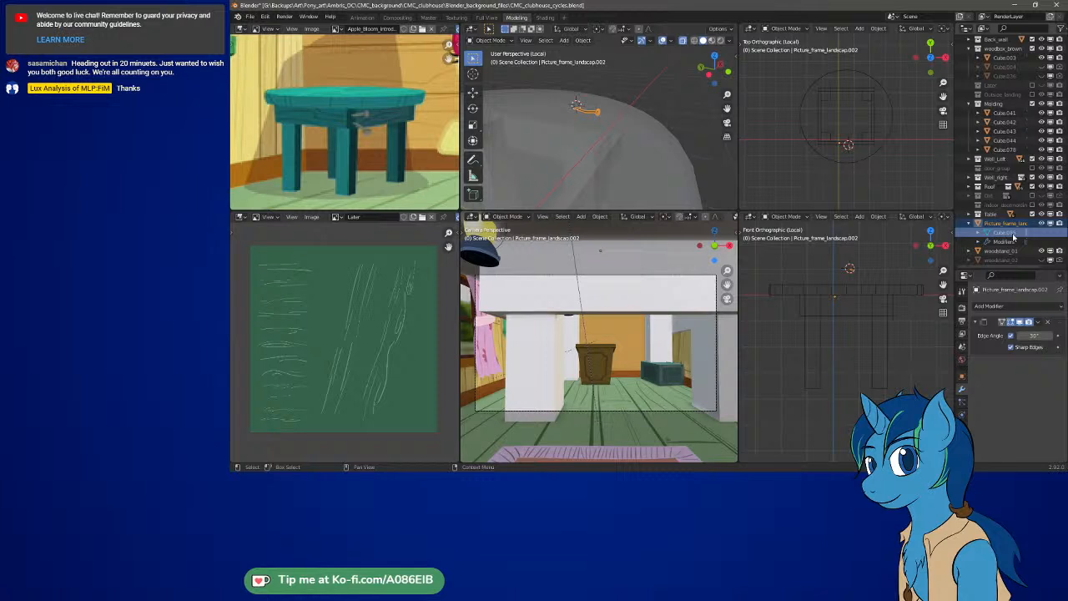
{"action": "left_click", "coordinate": [978, 234]}
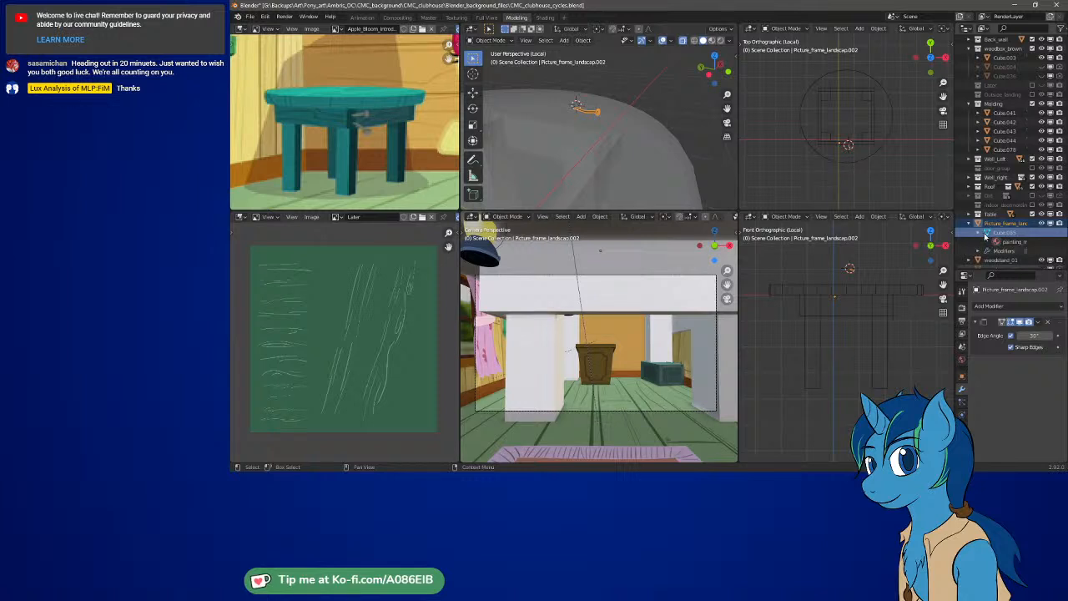
{"action": "left_click", "coordinate": [987, 235]}
{"action": "left_click", "coordinate": [994, 242]}
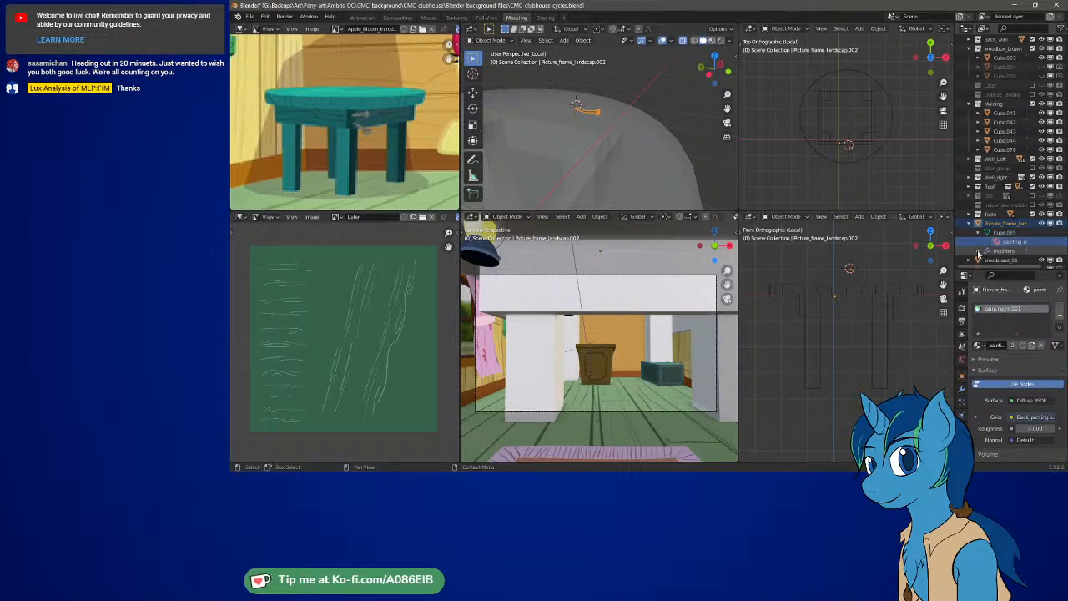
{"action": "left_click", "coordinate": [978, 251]}
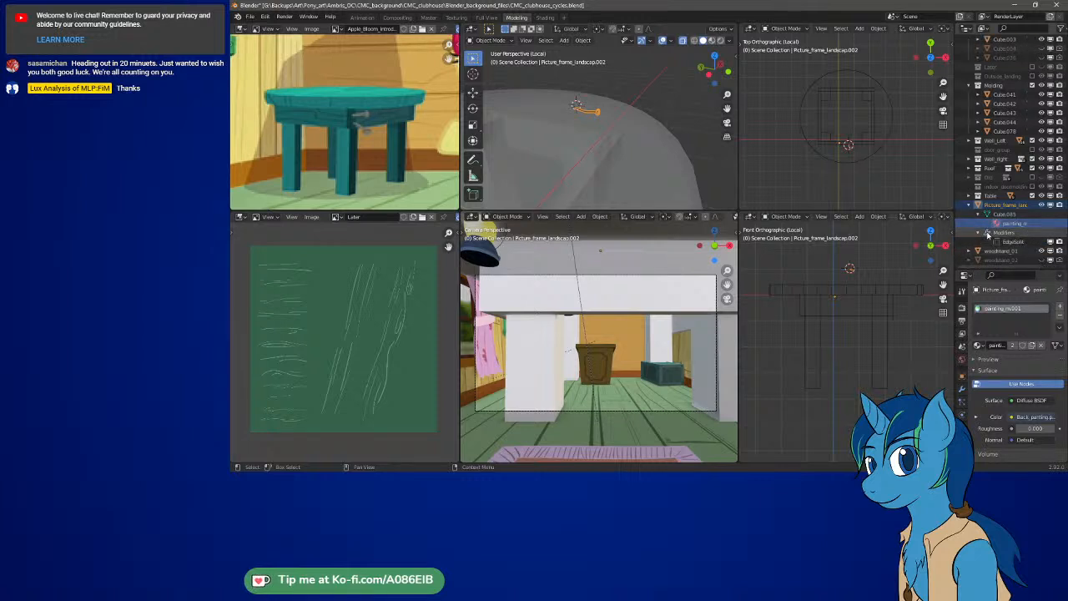
{"action": "left_click", "coordinate": [990, 234]}
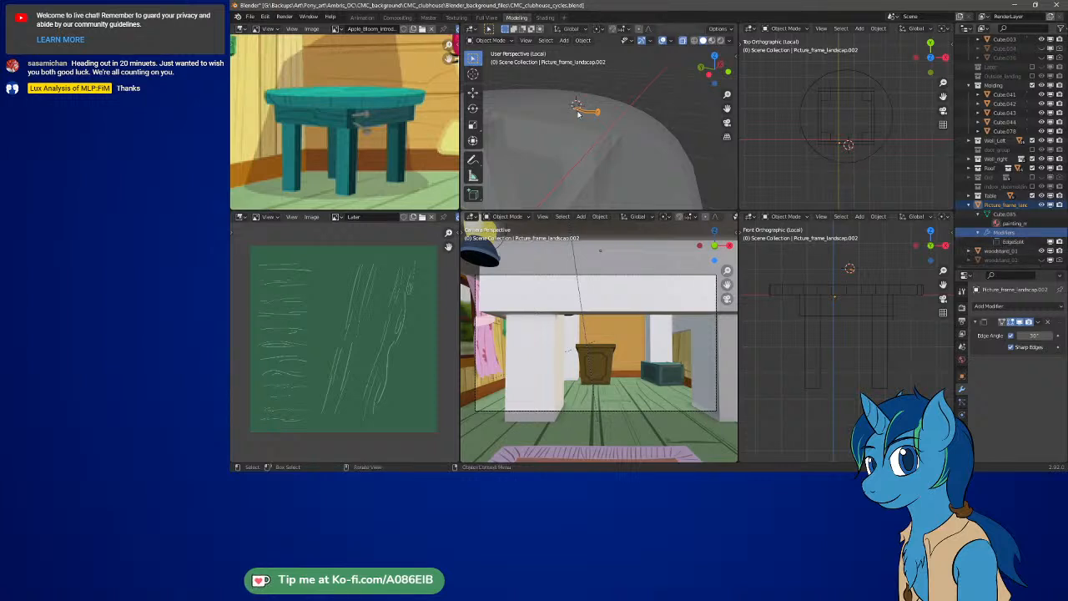
Rotate the nail in the top view so its length runs roughly along the X axis
{"action": "scroll", "coordinate": [569, 108], "scroll_direction": "up", "scroll_amount": 6}
{"action": "middle_click_drag", "start_coordinate": [602, 94], "coordinate": [543, 69]}
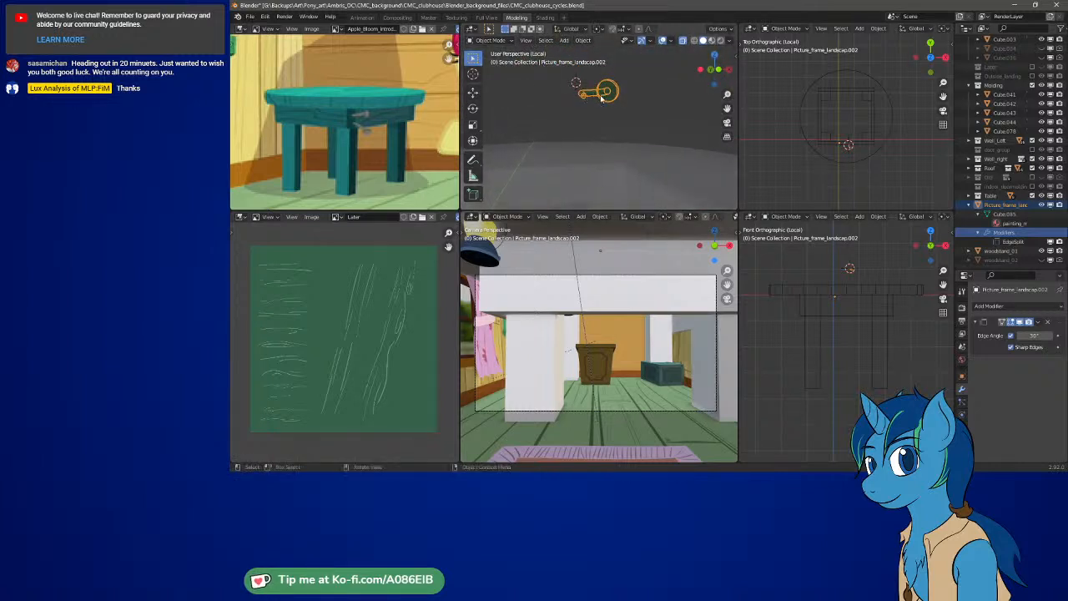
{"action": "scroll", "coordinate": [639, 134], "scroll_direction": "down", "scroll_amount": 8}
{"action": "middle_click_drag", "start_coordinate": [639, 130], "coordinate": [633, 147]}
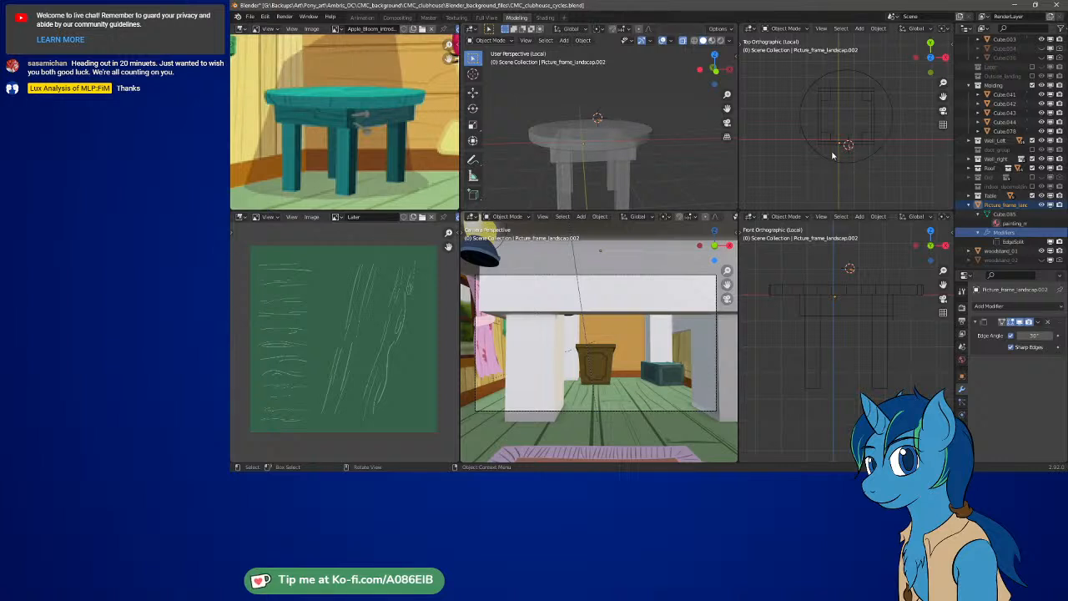
{"action": "scroll", "coordinate": [867, 150], "scroll_direction": "up", "scroll_amount": 4}
{"action": "scroll", "coordinate": [820, 96], "scroll_direction": "down", "scroll_amount": 3}
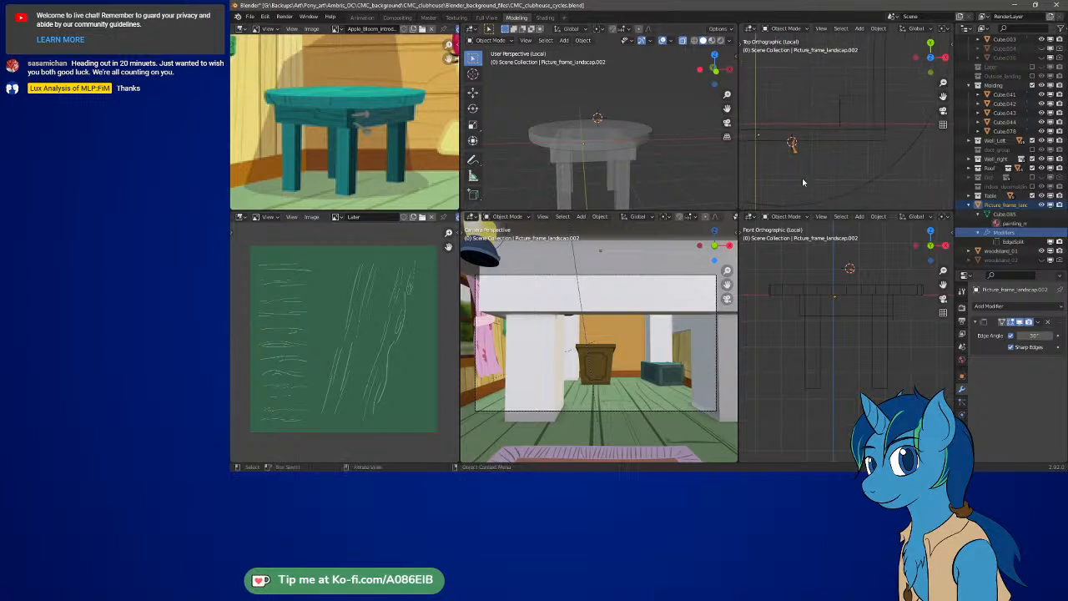
{"action": "key", "text": "r"}
{"action": "left_click", "coordinate": [862, 98]}
Open the nail in Edit Mode and select all of its geometry in the top view
{"action": "left_click", "coordinate": [878, 28]}
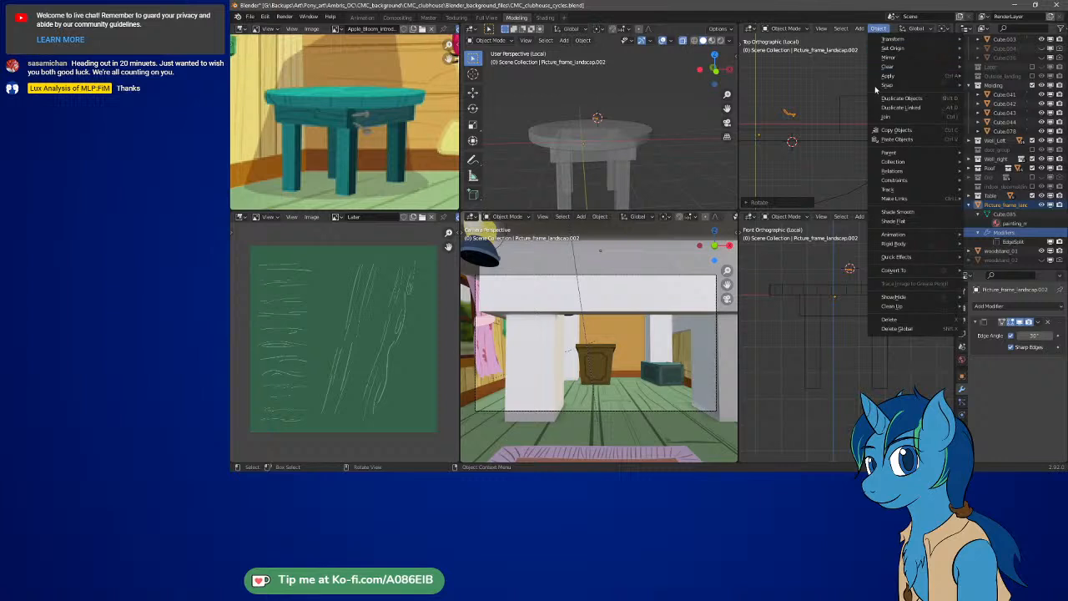
{"action": "mouse_move", "coordinate": [891, 166]}
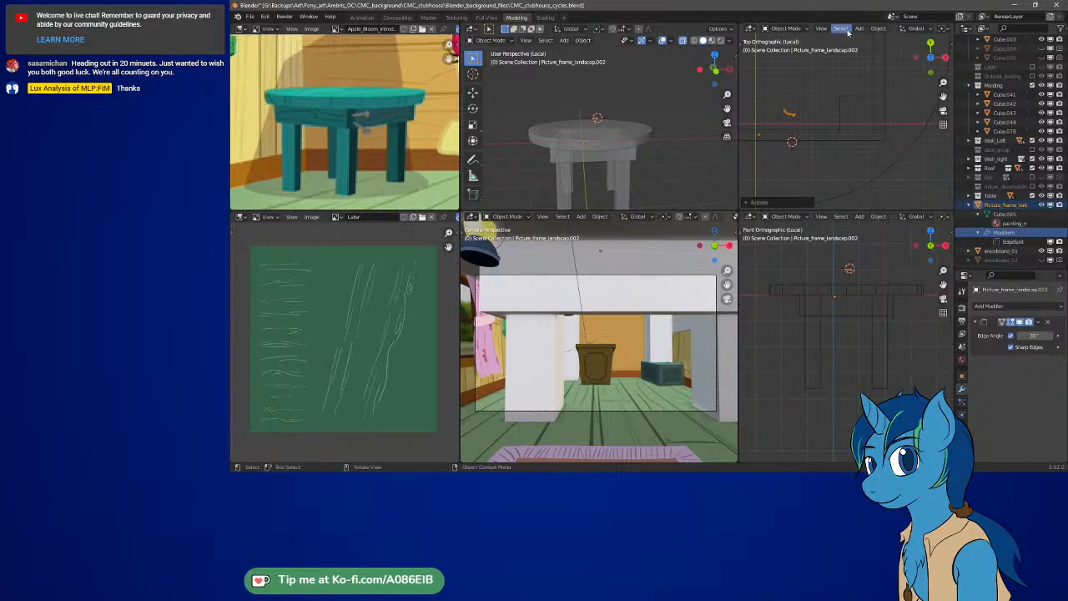
{"action": "key", "text": "Tab"}
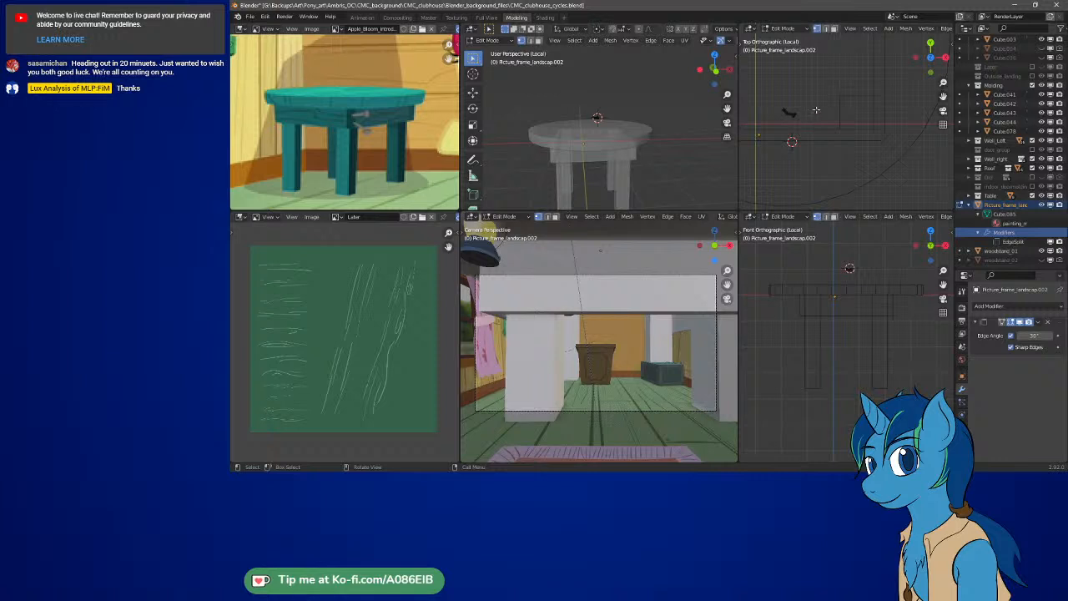
{"action": "left_click_drag", "start_coordinate": [764, 96], "coordinate": [834, 150]}
{"action": "scroll", "coordinate": [868, 31], "scroll_direction": "down", "scroll_amount": 4}
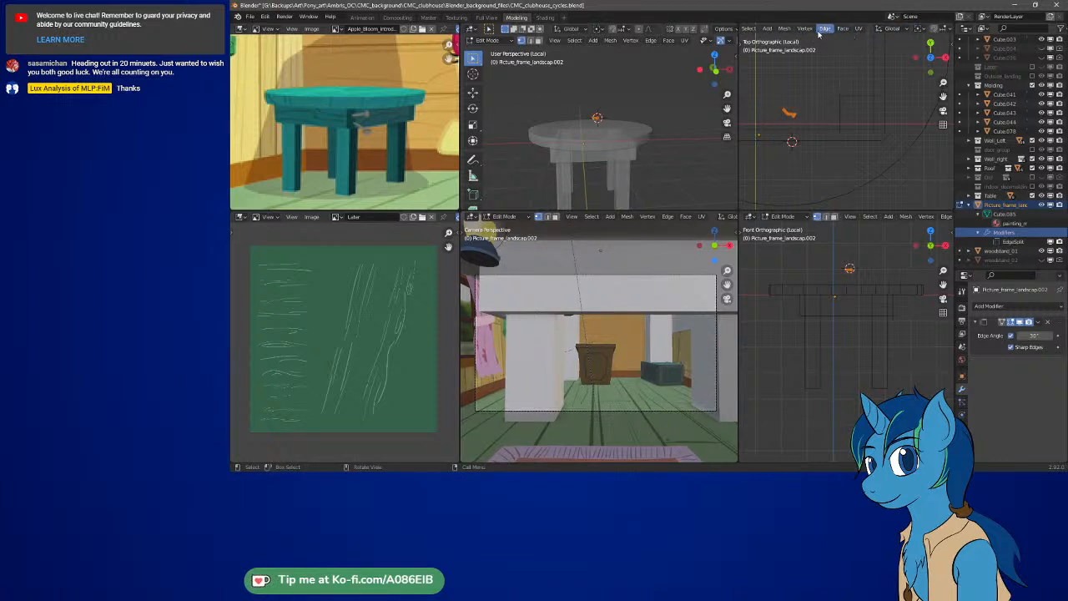
{"action": "scroll", "coordinate": [819, 31], "scroll_direction": "up", "scroll_amount": 1}
{"action": "left_click", "coordinate": [800, 30]}
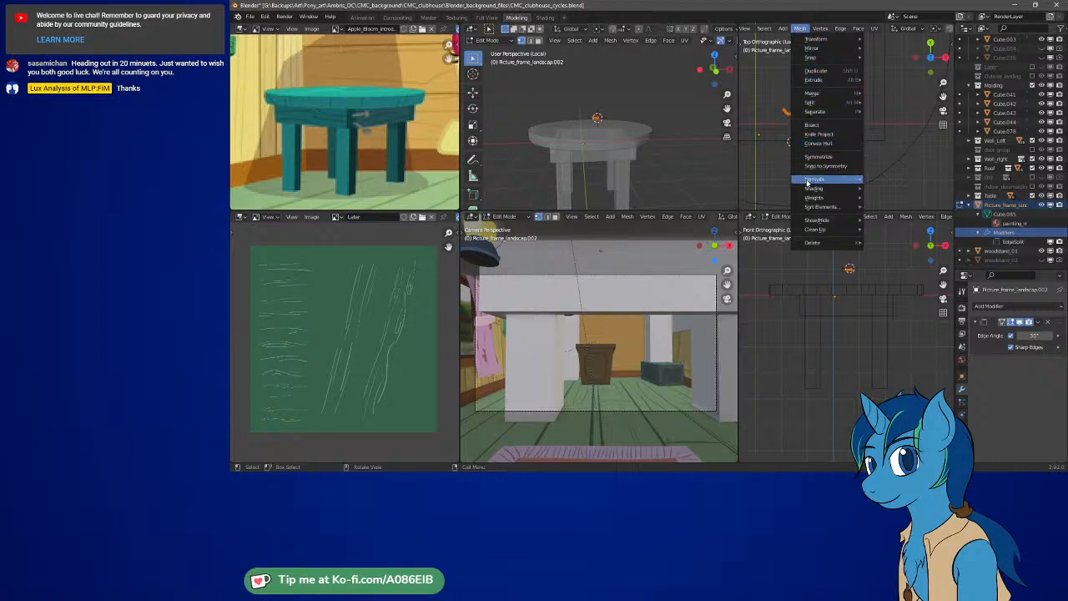
{"action": "left_click", "coordinate": [822, 29]}
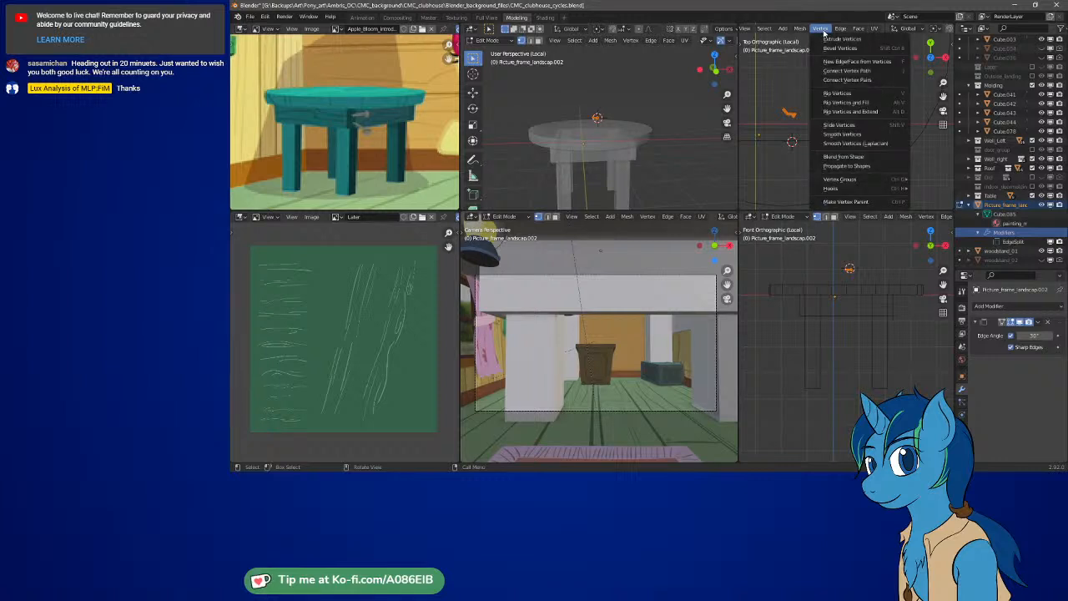
{"action": "mouse_move", "coordinate": [843, 28]}
{"action": "mouse_move", "coordinate": [769, 33]}
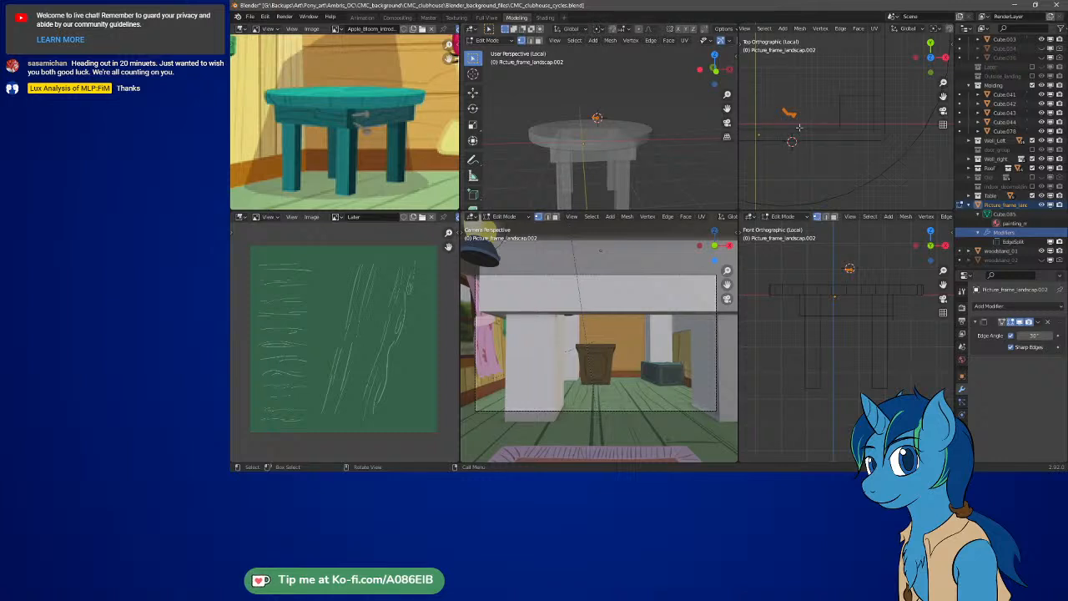
Move the nail's geometry in the top view so its bent shank sits near the object's origin
{"action": "middle_click_drag", "start_coordinate": [786, 129], "coordinate": [828, 131], "text": "shift"}
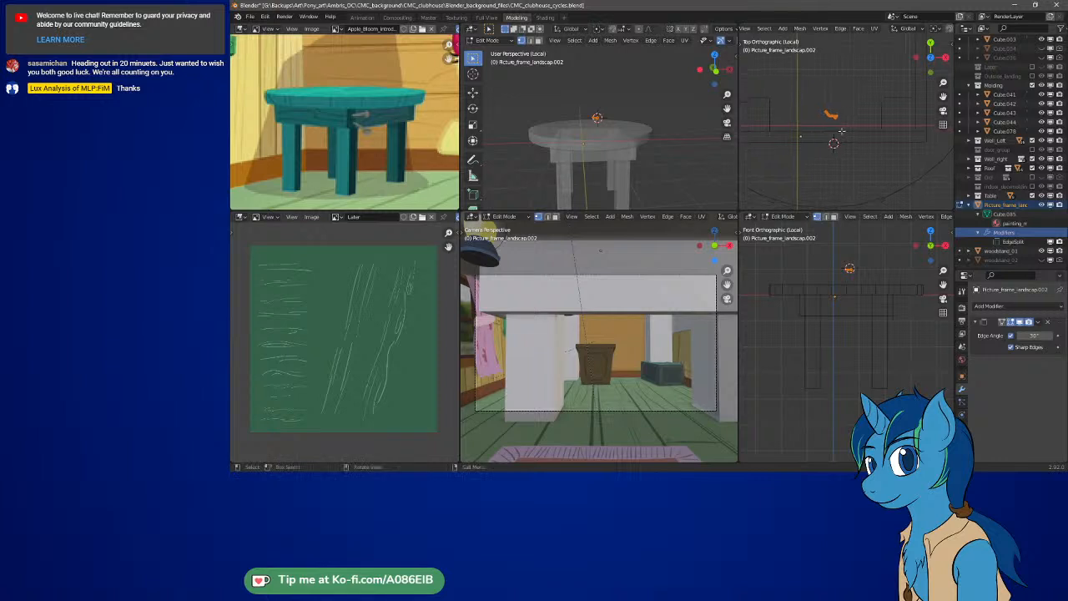
{"action": "key", "text": "g"}
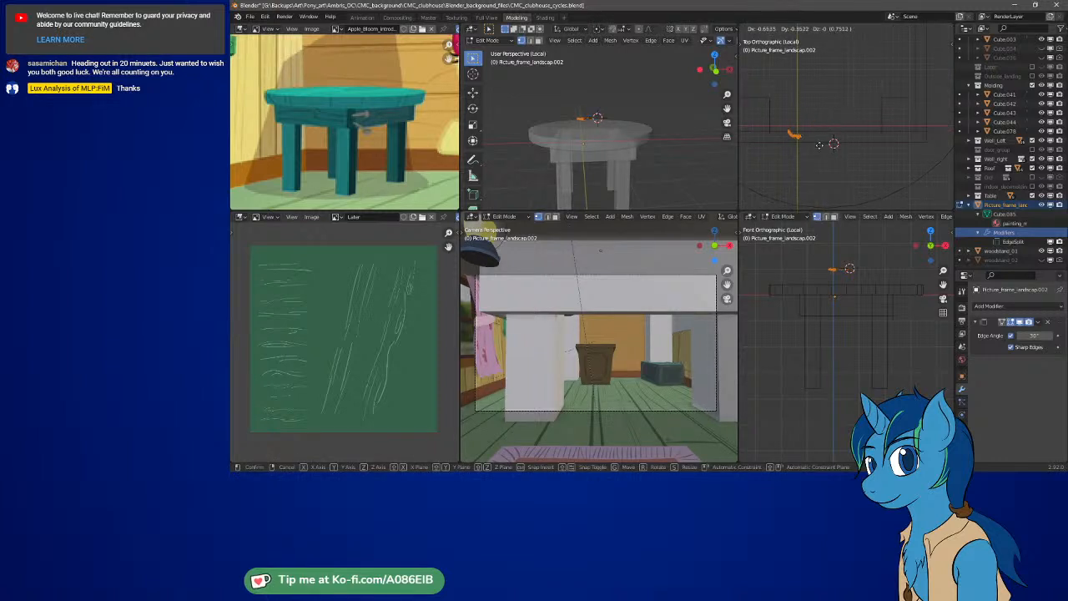
{"action": "left_click", "coordinate": [832, 143]}
{"action": "scroll", "coordinate": [822, 144], "scroll_direction": "up", "scroll_amount": 4}
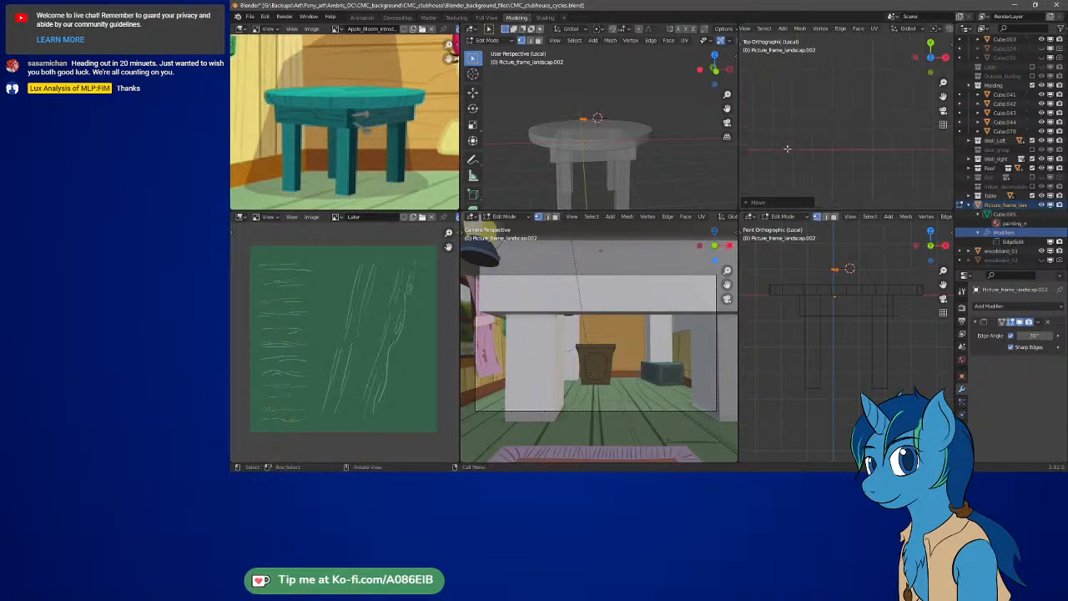
{"action": "scroll", "coordinate": [820, 144], "scroll_direction": "up", "scroll_amount": 8}
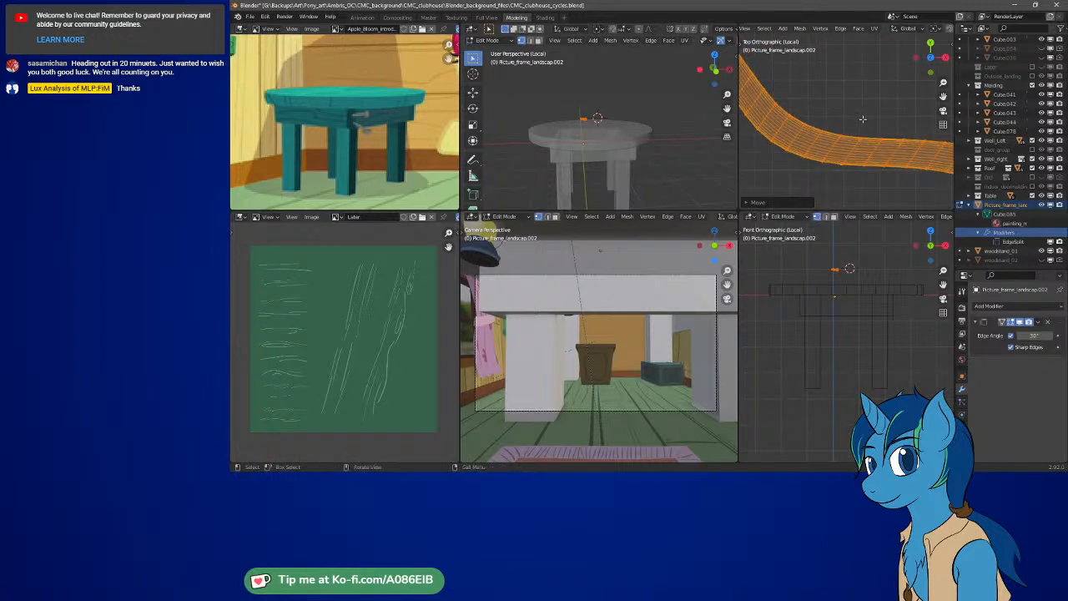
{"action": "scroll", "coordinate": [863, 119], "scroll_direction": "down", "scroll_amount": 4}
{"action": "key", "text": "g"}
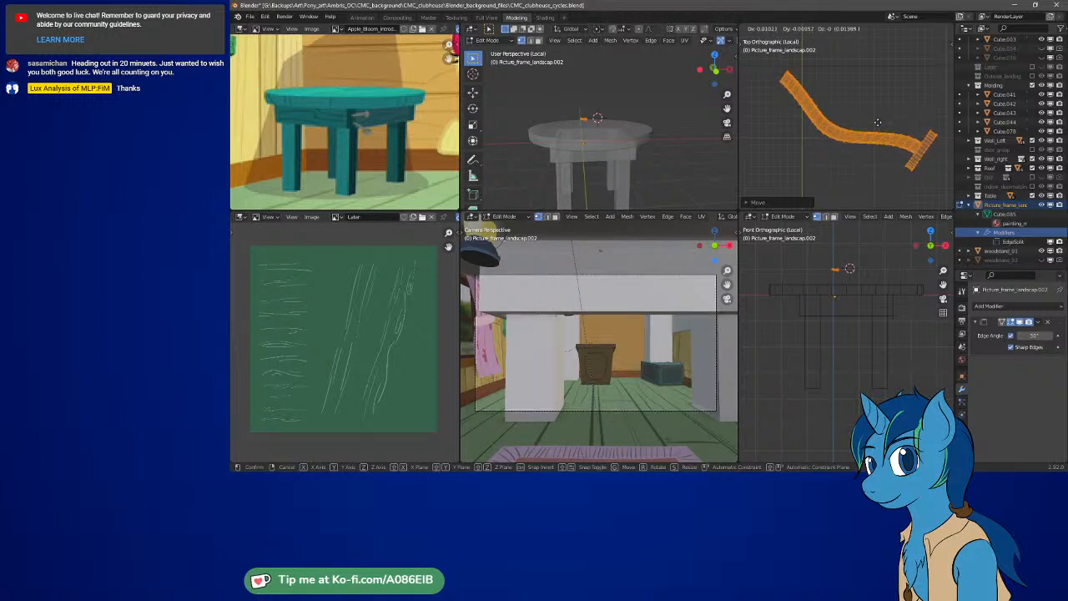
{"action": "left_click", "coordinate": [877, 123]}
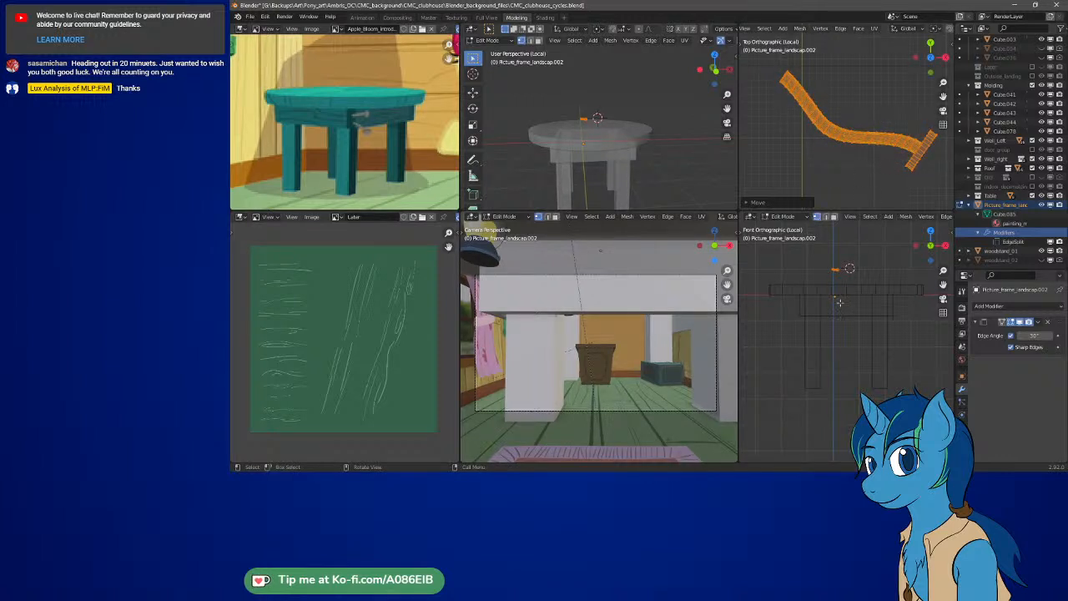
Lower the nail's geometry in the front view to the height of its object origin
{"action": "scroll", "coordinate": [846, 293], "scroll_direction": "up", "scroll_amount": 5}
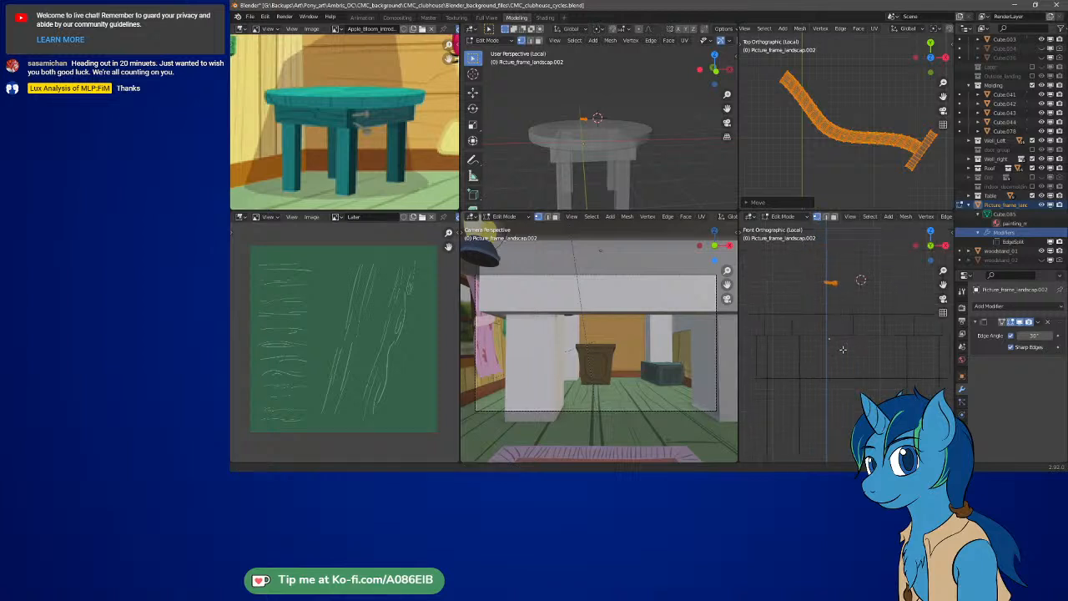
{"action": "key", "text": "g"}
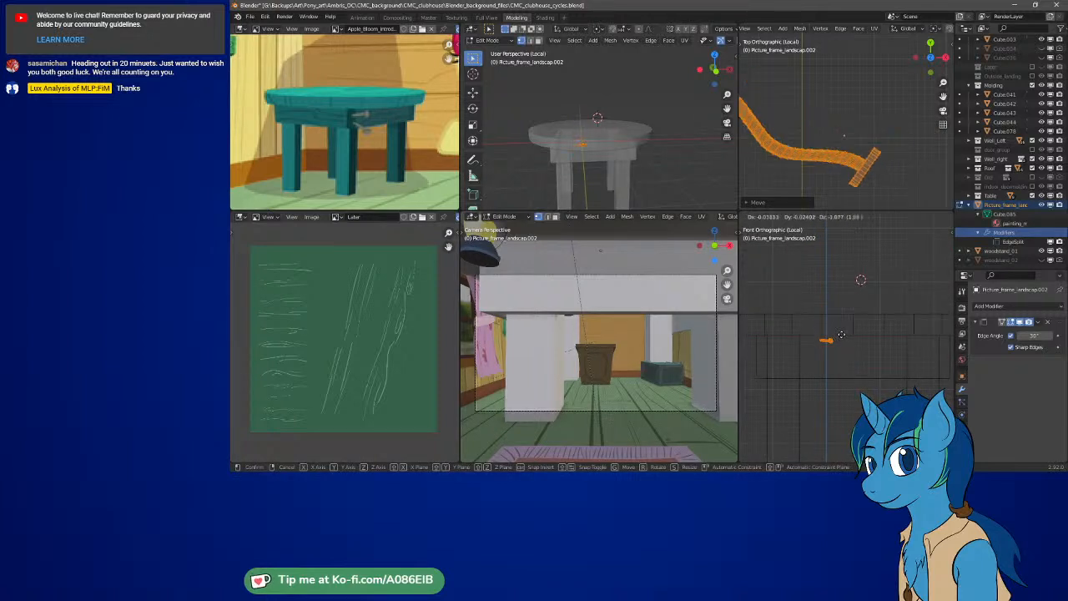
{"action": "left_click", "coordinate": [841, 334]}
{"action": "key", "text": "KP_Decimal"}
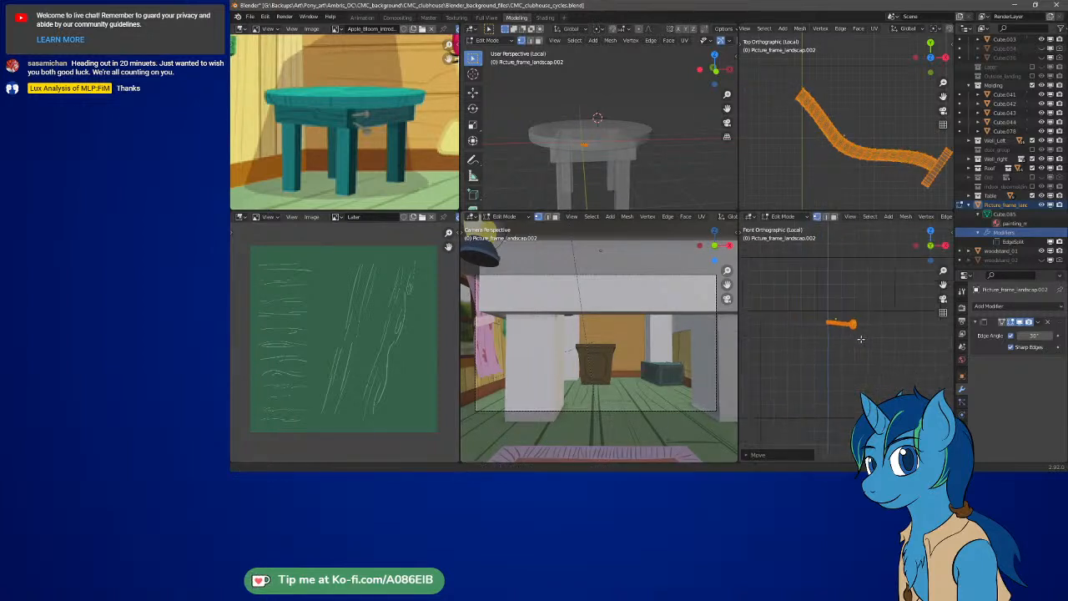
{"action": "scroll", "coordinate": [840, 333], "scroll_direction": "up", "scroll_amount": 3}
{"action": "middle_click_drag", "start_coordinate": [840, 291], "coordinate": [887, 372], "text": "shift"}
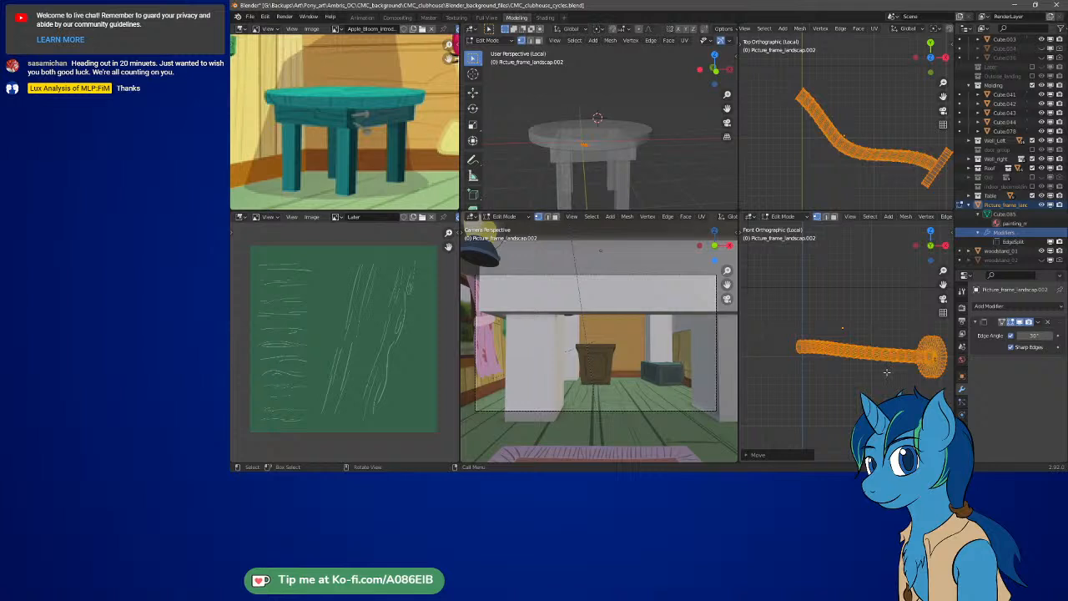
{"action": "key", "text": "g"}
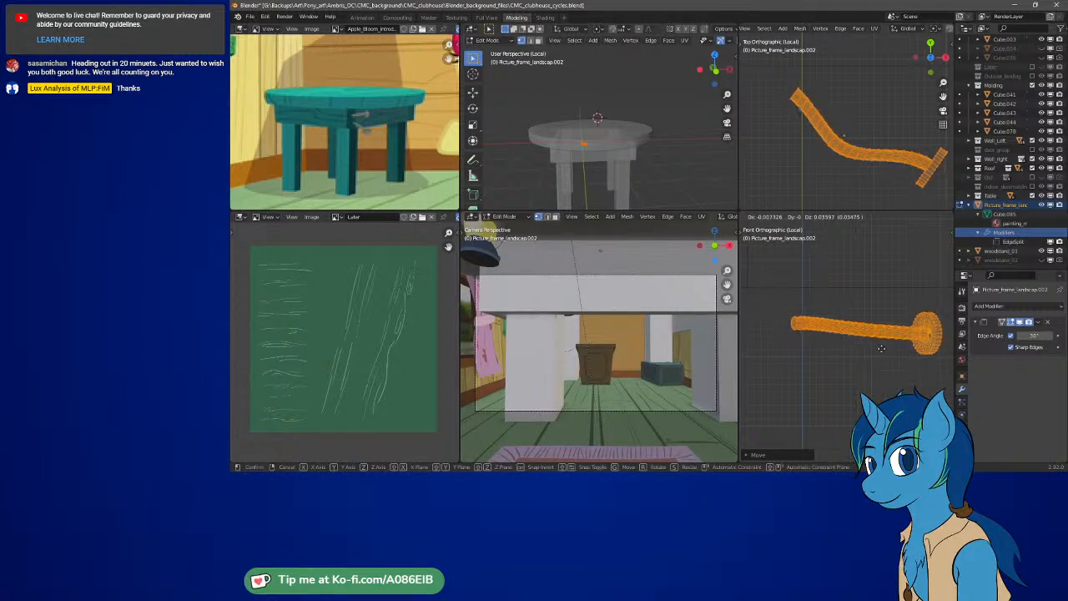
{"action": "left_click", "coordinate": [879, 346]}
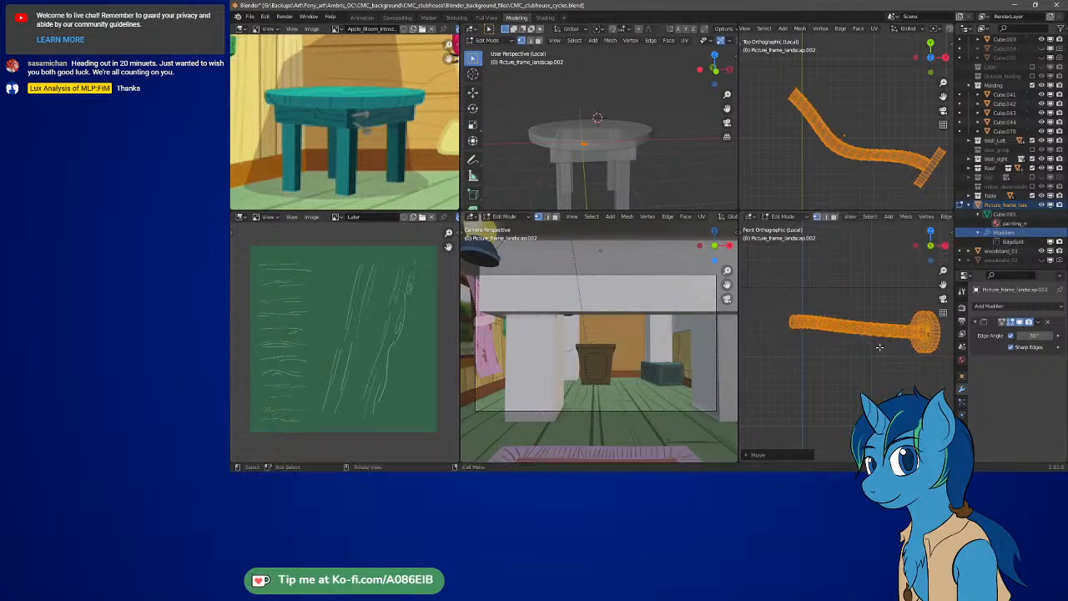
Fine-tune the nail geometry's position in the front and top views to centre the shank on the origin
{"action": "key", "text": "g"}
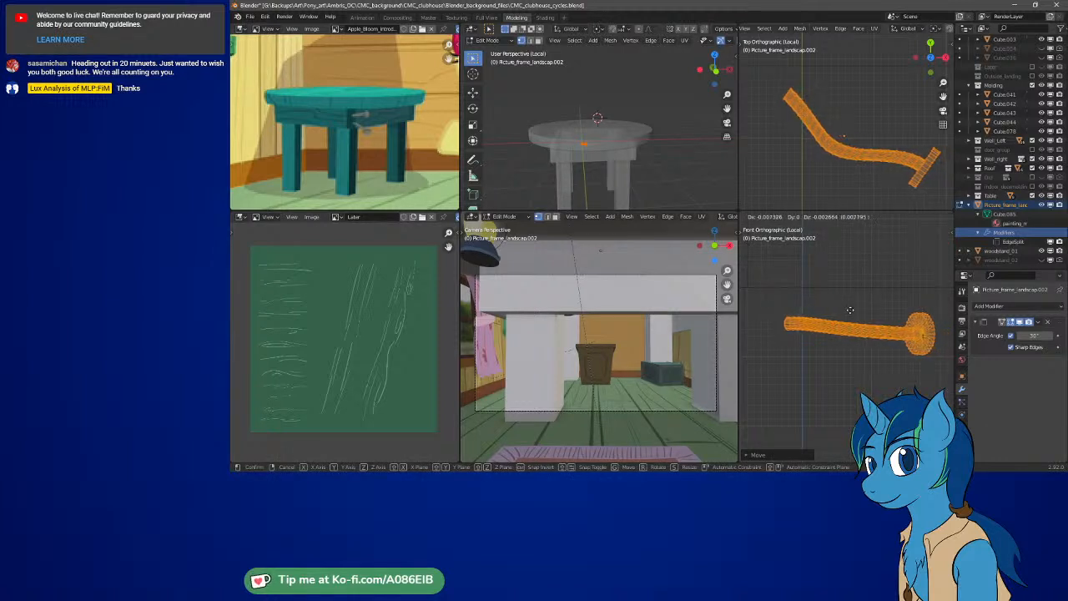
{"action": "left_click", "coordinate": [850, 310]}
{"action": "key", "text": "g"}
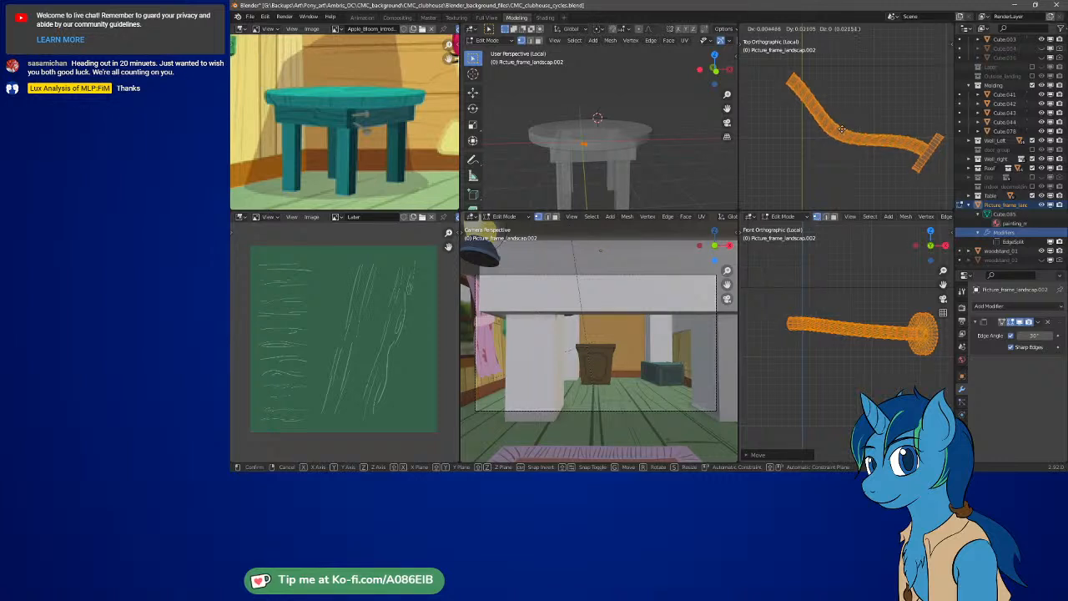
{"action": "left_click", "coordinate": [839, 177]}
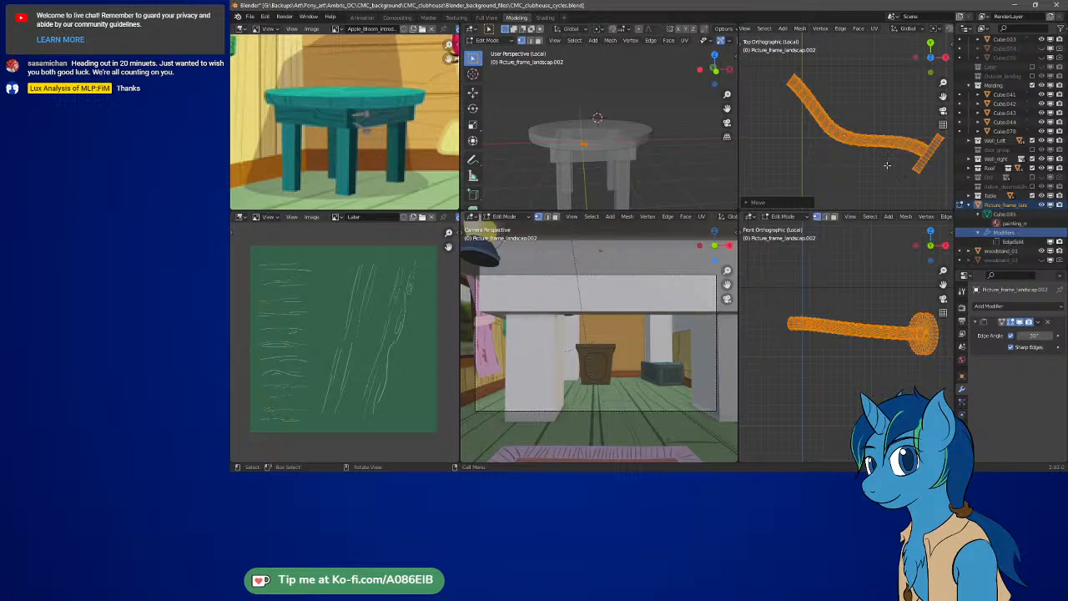
In Object Mode, rotate the nail in the top view until its head stands perpendicular to the X axis
{"action": "key", "text": "Tab"}
{"action": "key", "text": "r"}
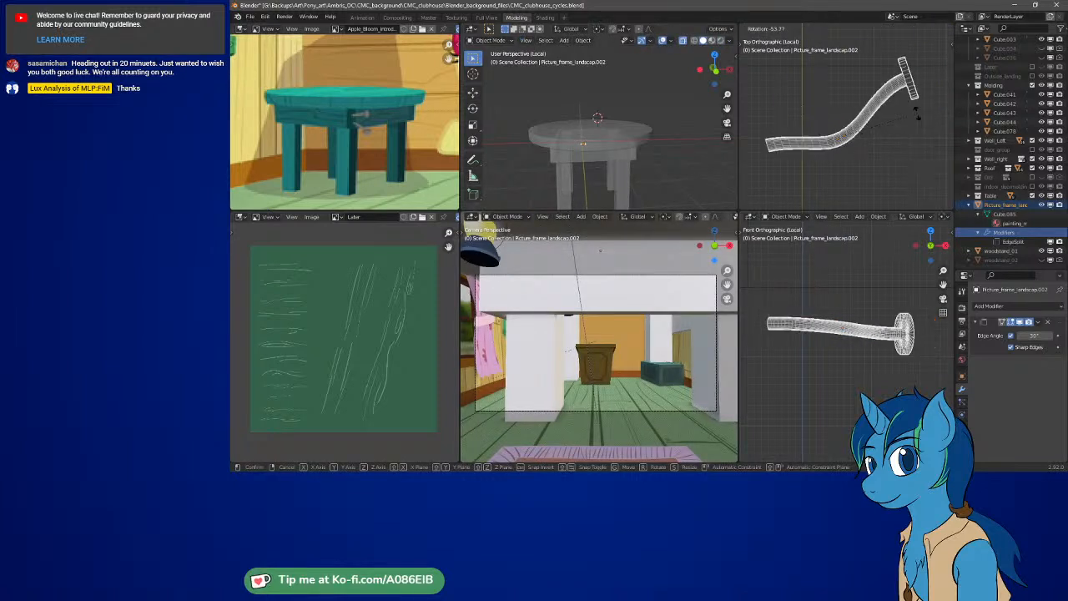
{"action": "left_click", "coordinate": [866, 168]}
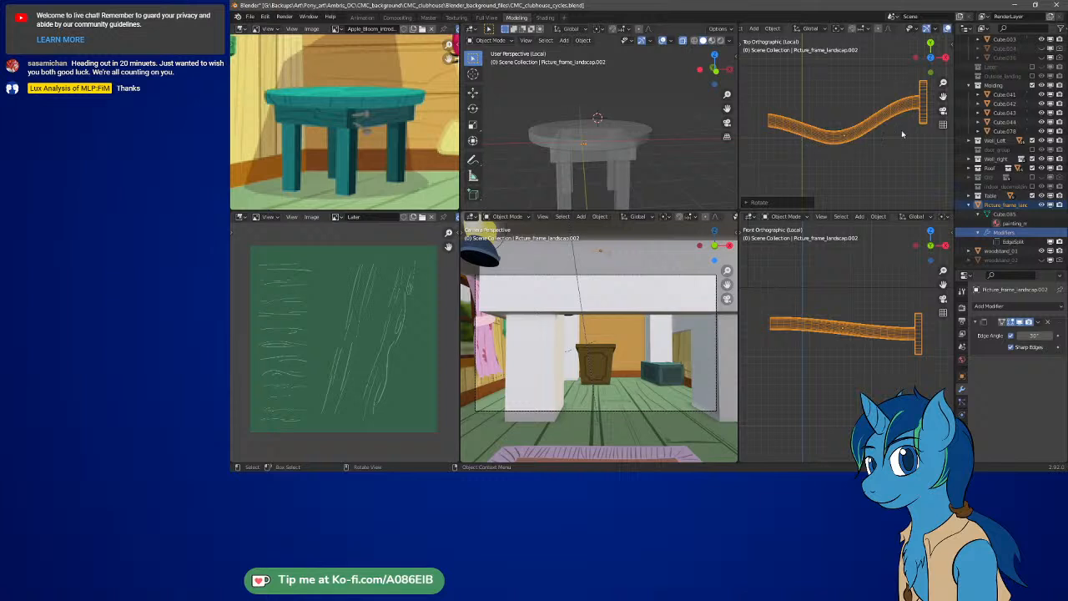
Move the nail in the top view along X to the outer end of the table's apron
{"action": "scroll", "coordinate": [901, 133], "scroll_direction": "down", "scroll_amount": 5}
{"action": "middle_click_drag", "start_coordinate": [865, 132], "coordinate": [774, 158], "text": "shift"}
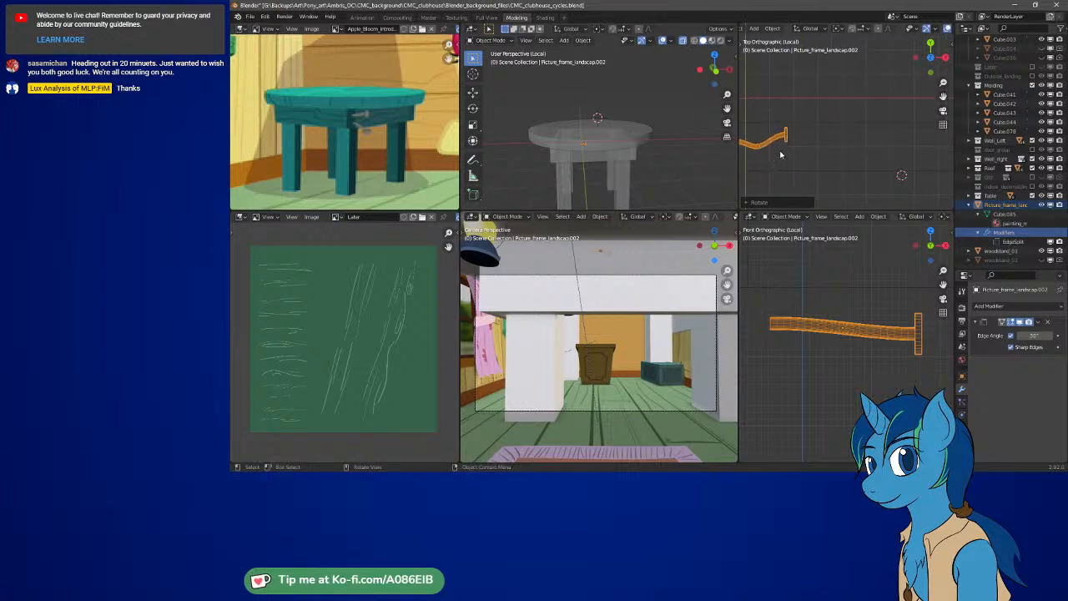
{"action": "key", "text": "g"}
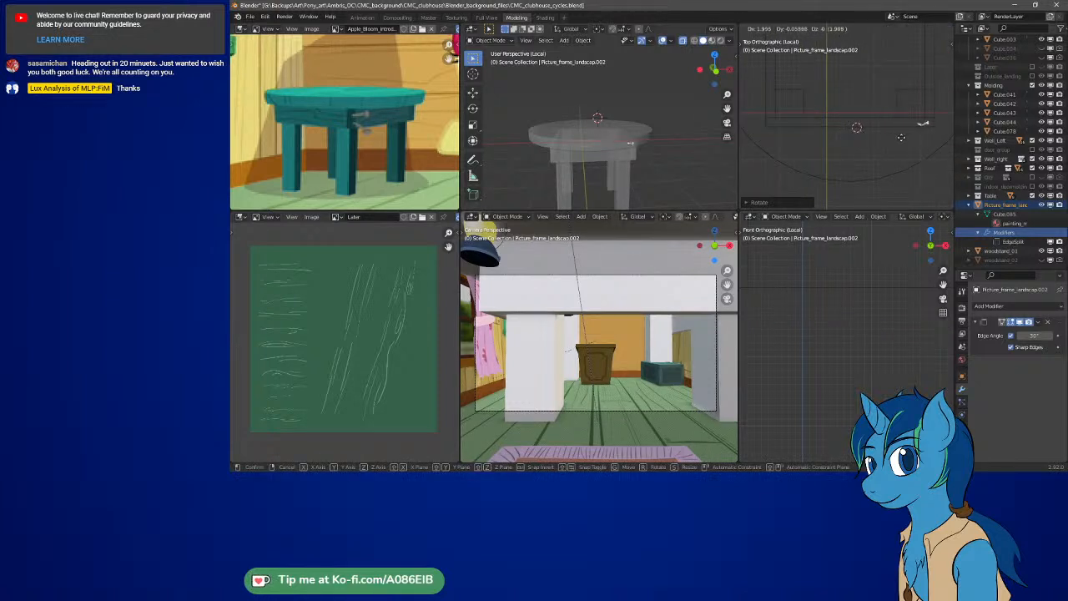
{"action": "left_click", "coordinate": [918, 138]}
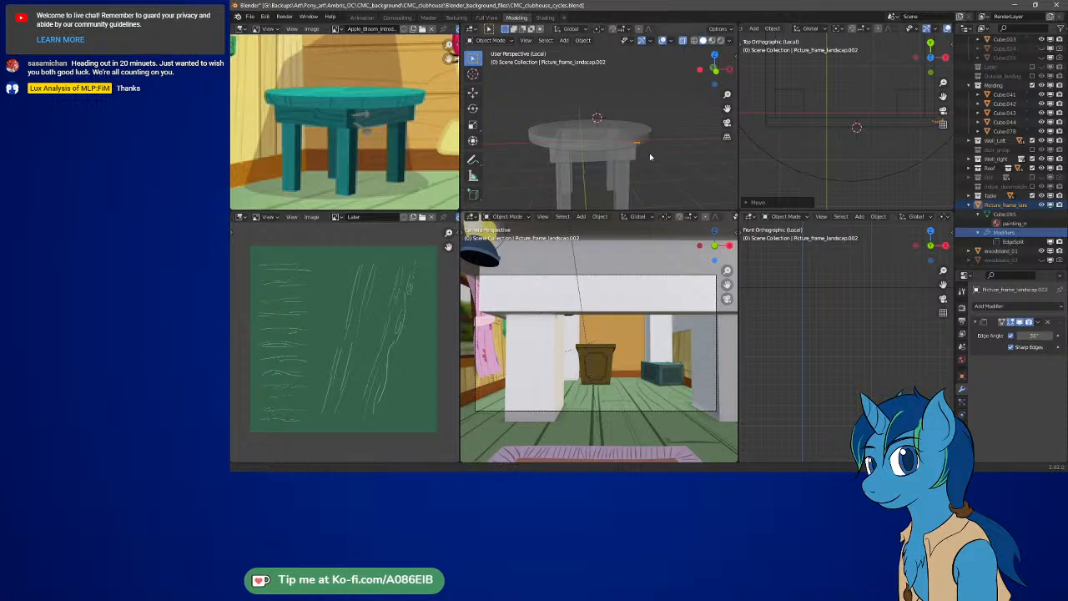
Enlarge the nail's geometry uniformly in Edit Mode so it is in proportion to the table apron
{"action": "middle_click_drag", "start_coordinate": [649, 152], "coordinate": [582, 140]}
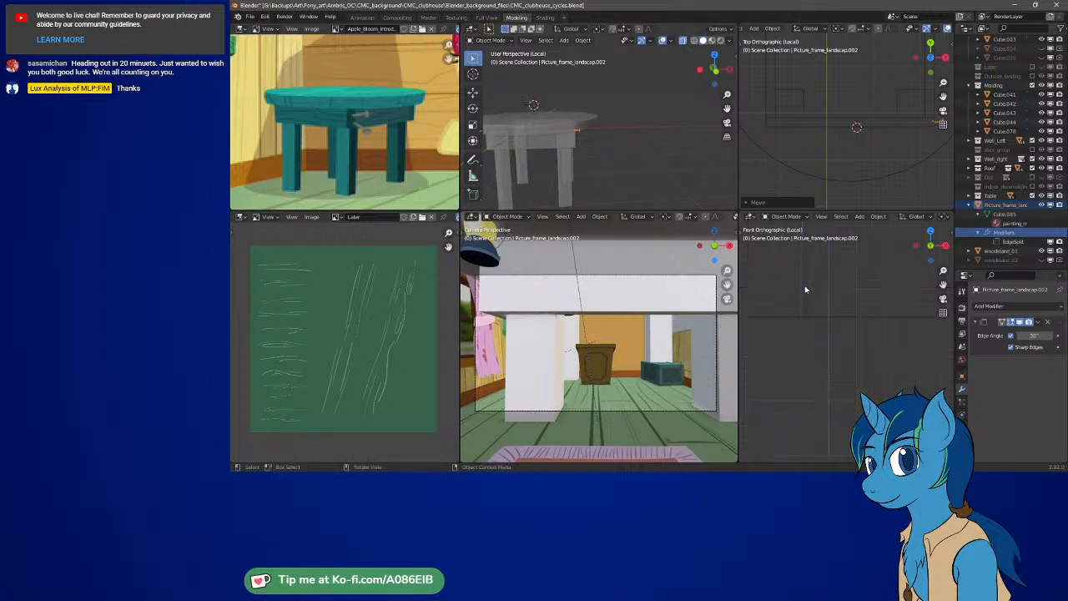
{"action": "scroll", "coordinate": [805, 289], "scroll_direction": "down", "scroll_amount": 5}
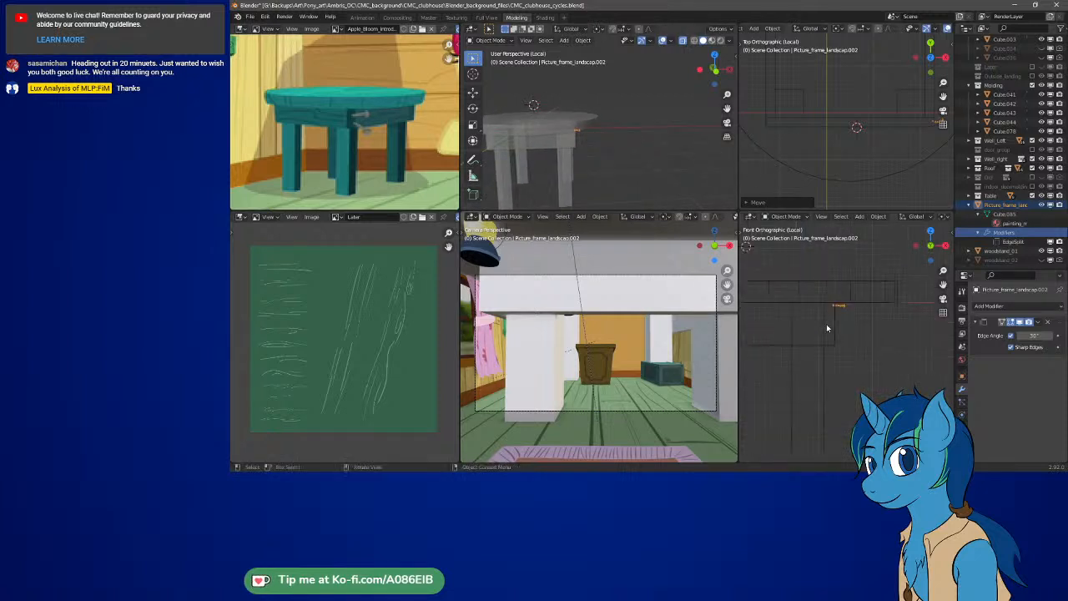
{"action": "scroll", "coordinate": [835, 314], "scroll_direction": "up", "scroll_amount": 1}
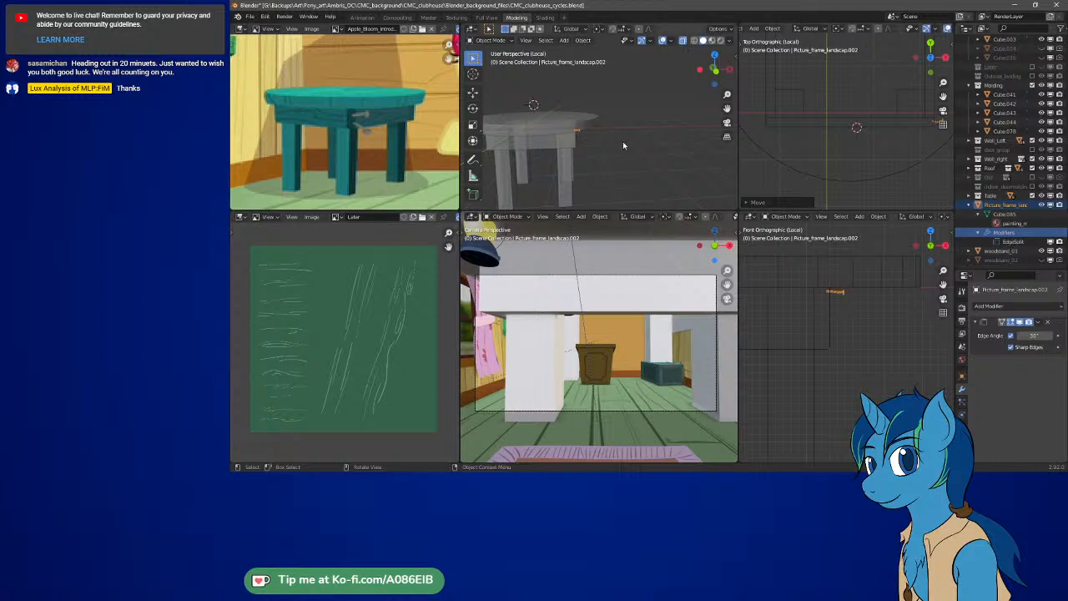
{"action": "key", "text": "KP_Decimal"}
{"action": "middle_click_drag", "start_coordinate": [623, 112], "coordinate": [672, 150]}
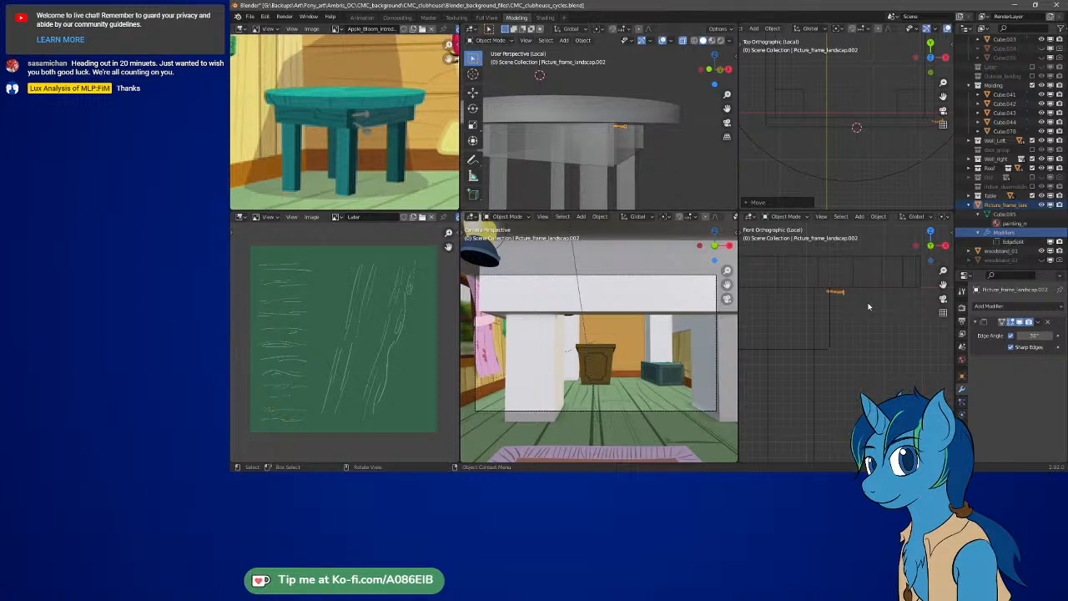
{"action": "key", "text": "s"}
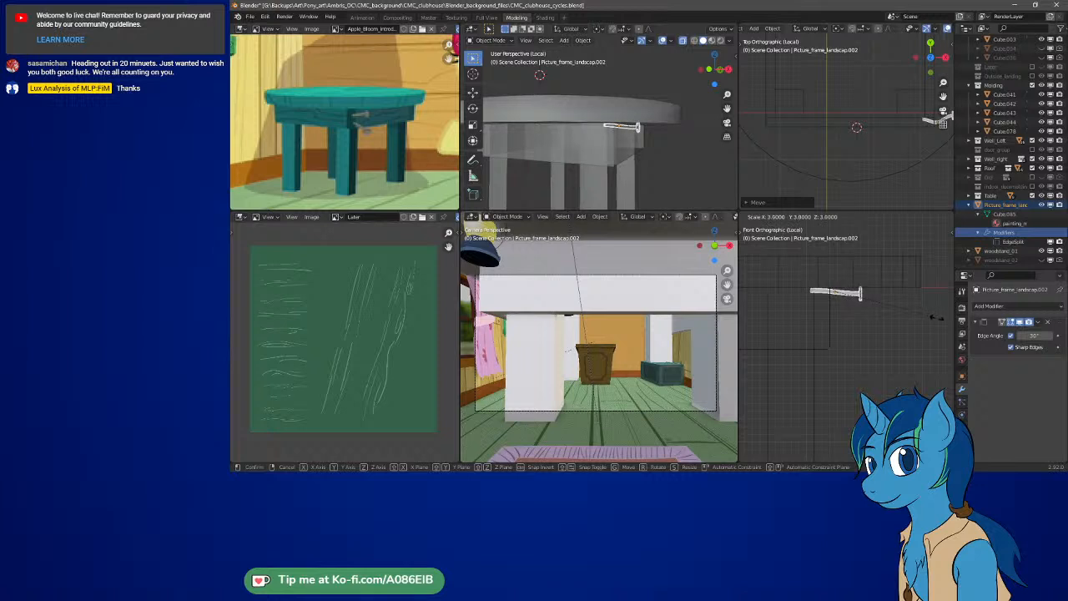
{"action": "key", "text": "Escape"}
{"action": "key", "text": "Tab"}
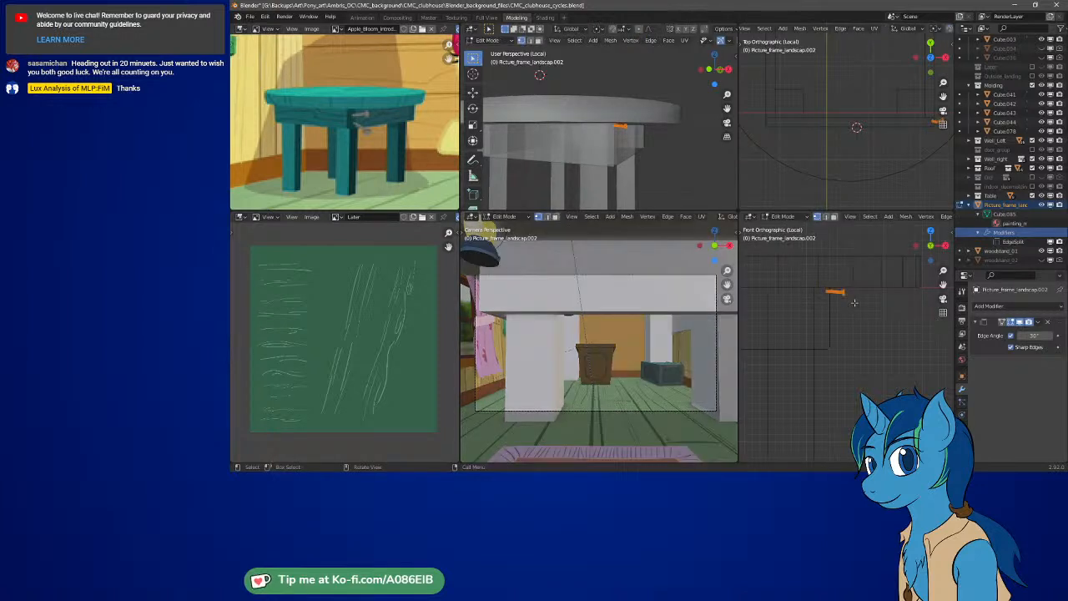
{"action": "key", "text": "s"}
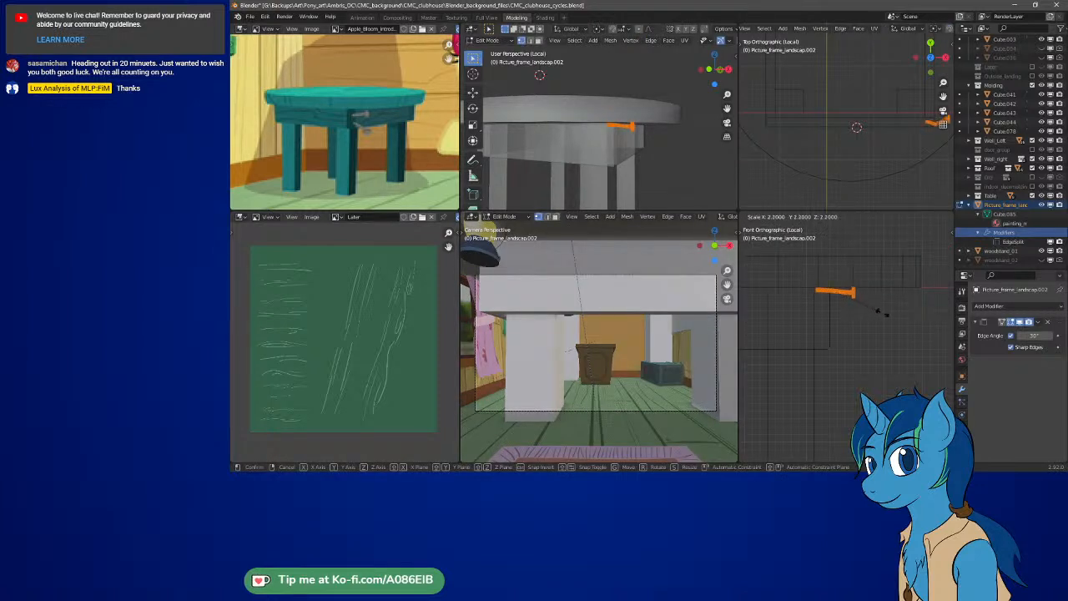
{"action": "left_click", "coordinate": [901, 322]}
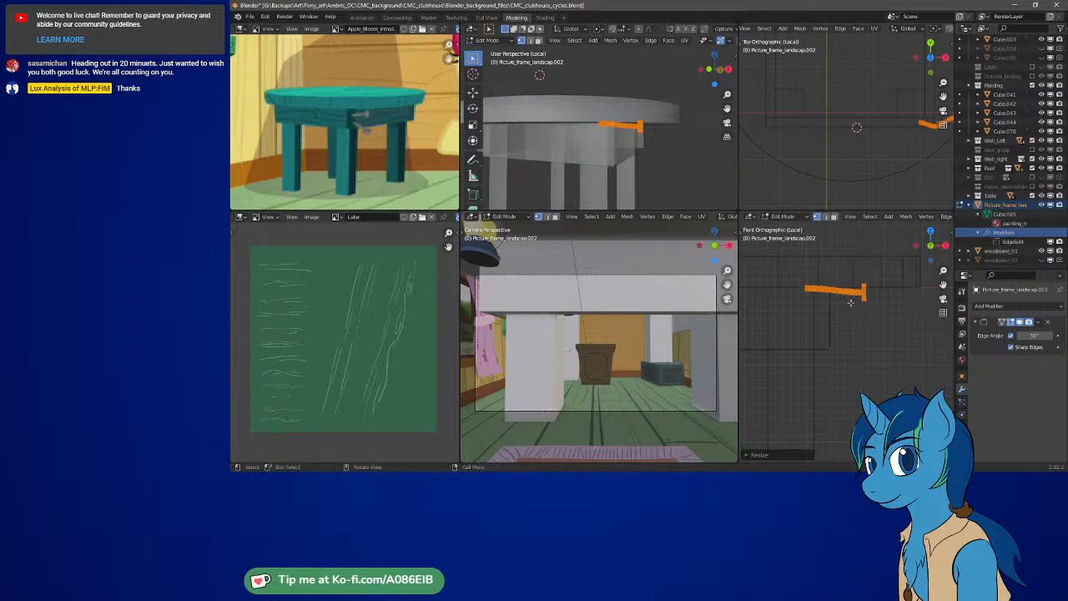
In Object Mode, move the nail in the front view so its tip meets the apron's outer edge below the tabletop
{"action": "key", "text": "Tab"}
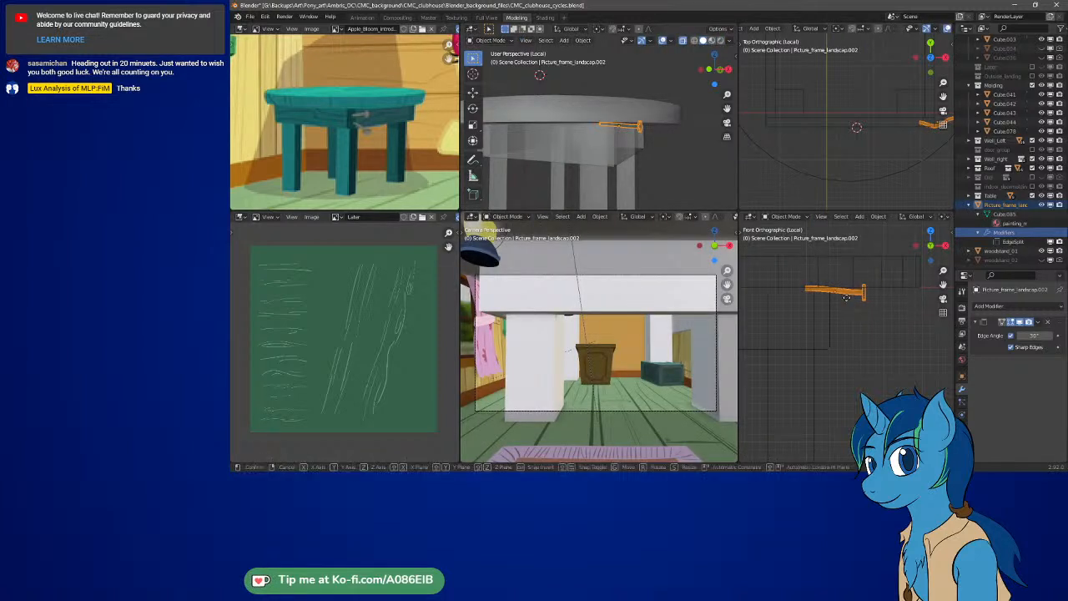
{"action": "key", "text": "g"}
{"action": "left_click", "coordinate": [868, 307]}
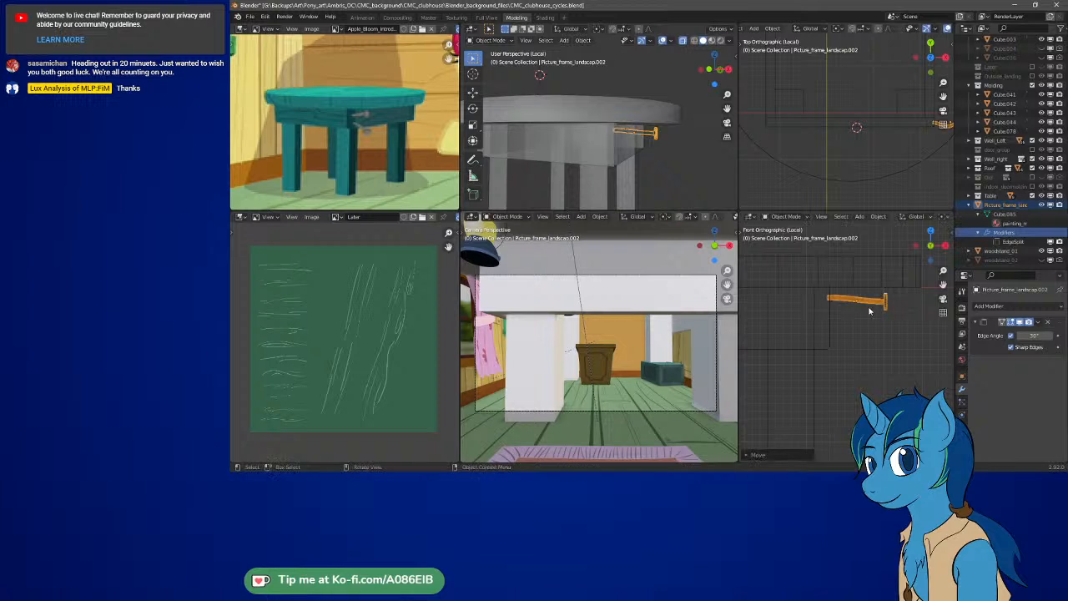
{"action": "mouse_move", "coordinate": [663, 172]}
{"action": "middle_mouse_down"}
{"action": "mouse_move", "coordinate": [634, 181]}
{"action": "mouse_move", "coordinate": [665, 169]}
{"action": "middle_mouse_up"}
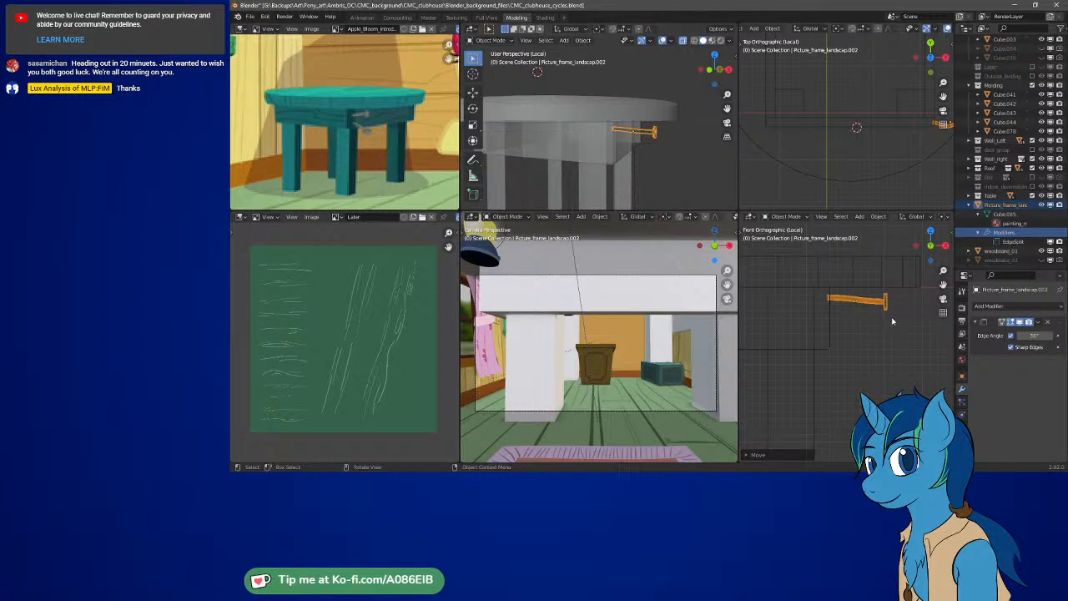
Scale the nail's geometry down slightly in Edit Mode
{"action": "key", "text": "Tab"}
{"action": "left_click_drag", "start_coordinate": [909, 333], "coordinate": [787, 261]}
{"action": "key", "text": "s"}
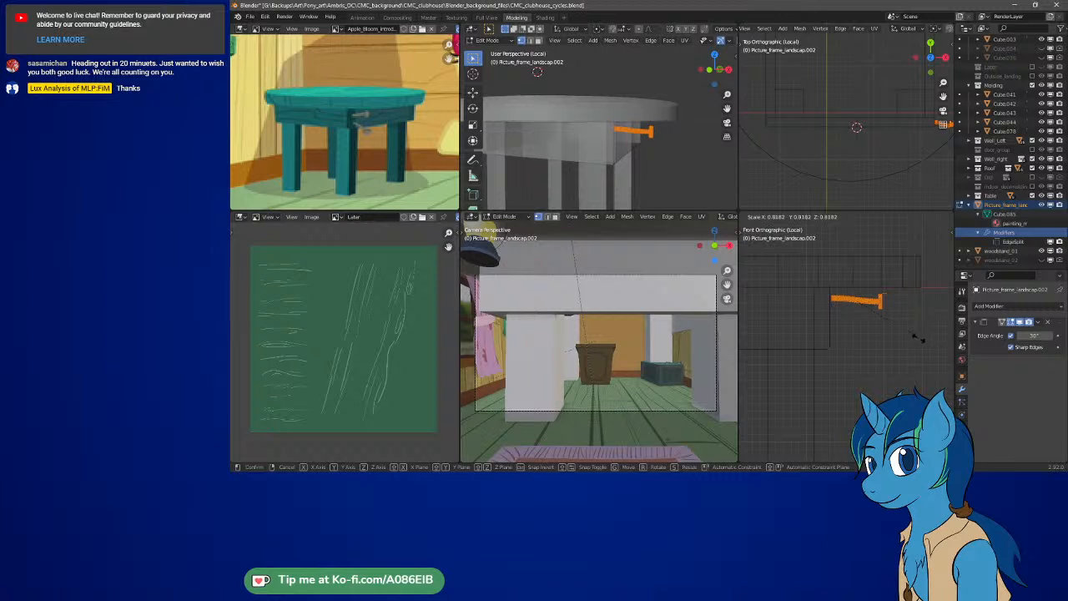
{"action": "left_click", "coordinate": [911, 333]}
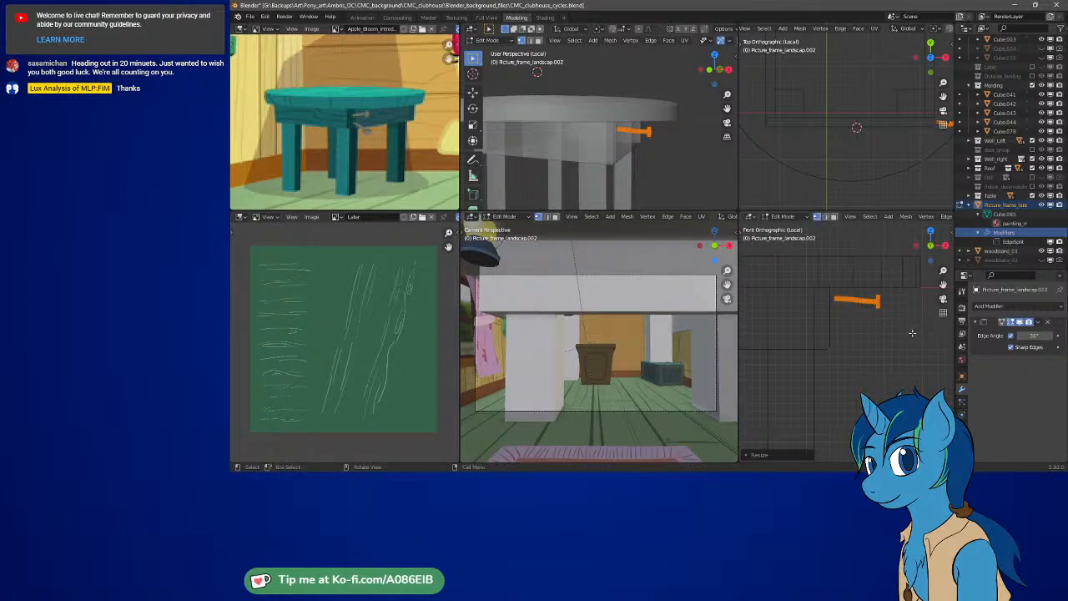
In Object Mode, shift the nail in the front view so its tip sinks into the apron just under the tabletop
{"action": "key", "text": "Tab"}
{"action": "key", "text": "g"}
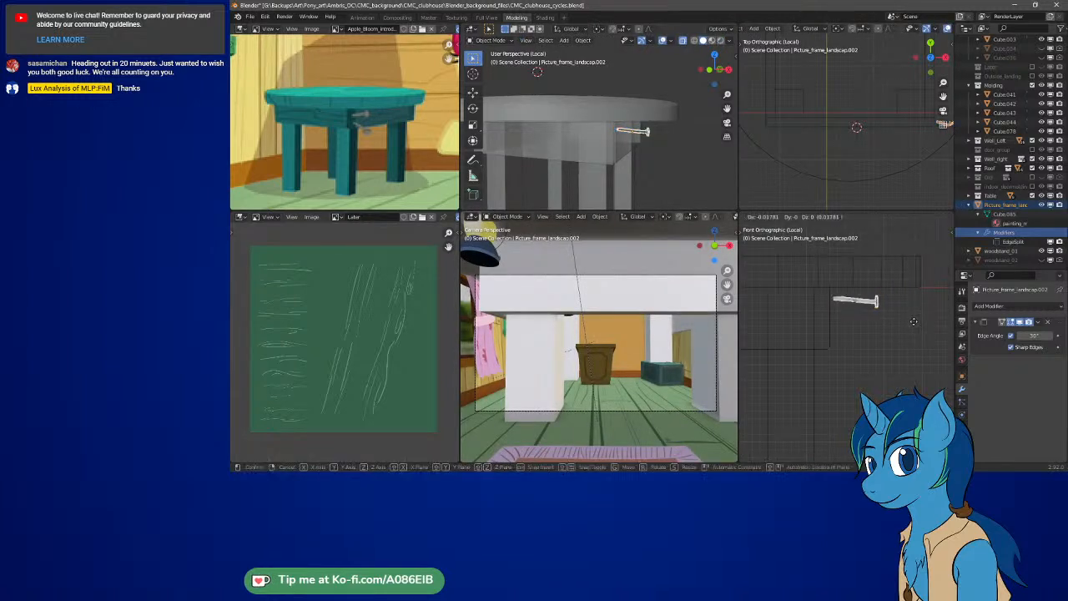
{"action": "left_click", "coordinate": [903, 339]}
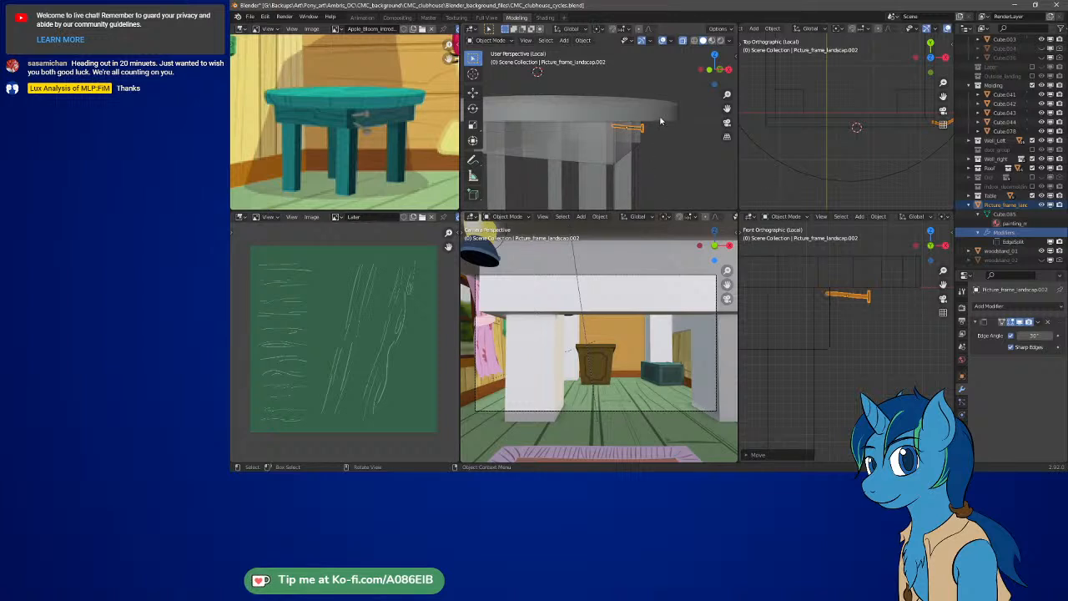
Select the table's front apron board and snap the 3D cursor to its center
{"action": "key", "text": "KP_3"}
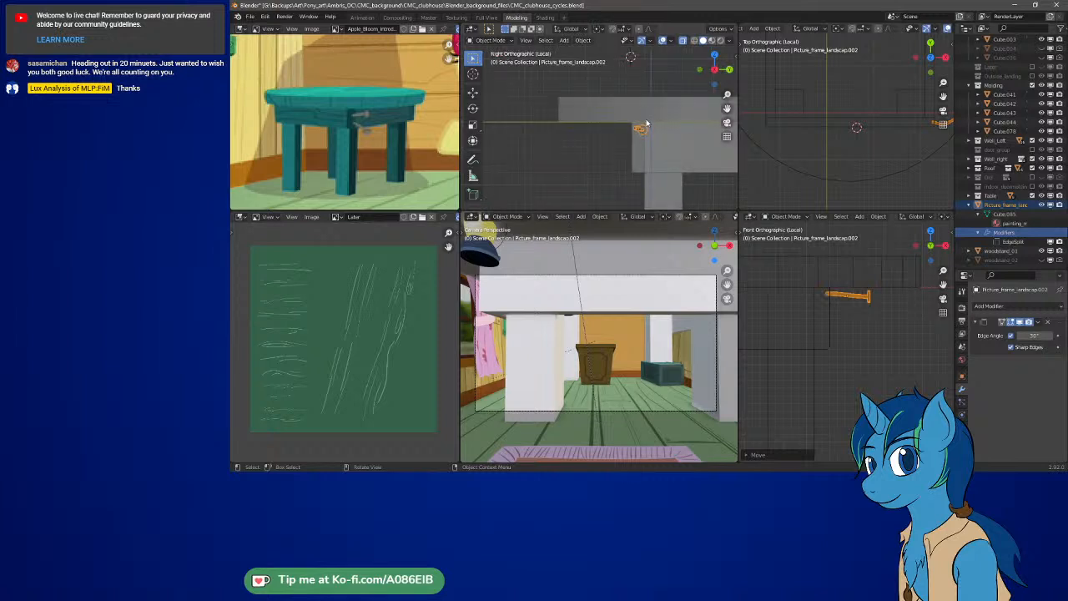
{"action": "middle_click_drag", "start_coordinate": [629, 121], "coordinate": [599, 114], "text": "shift"}
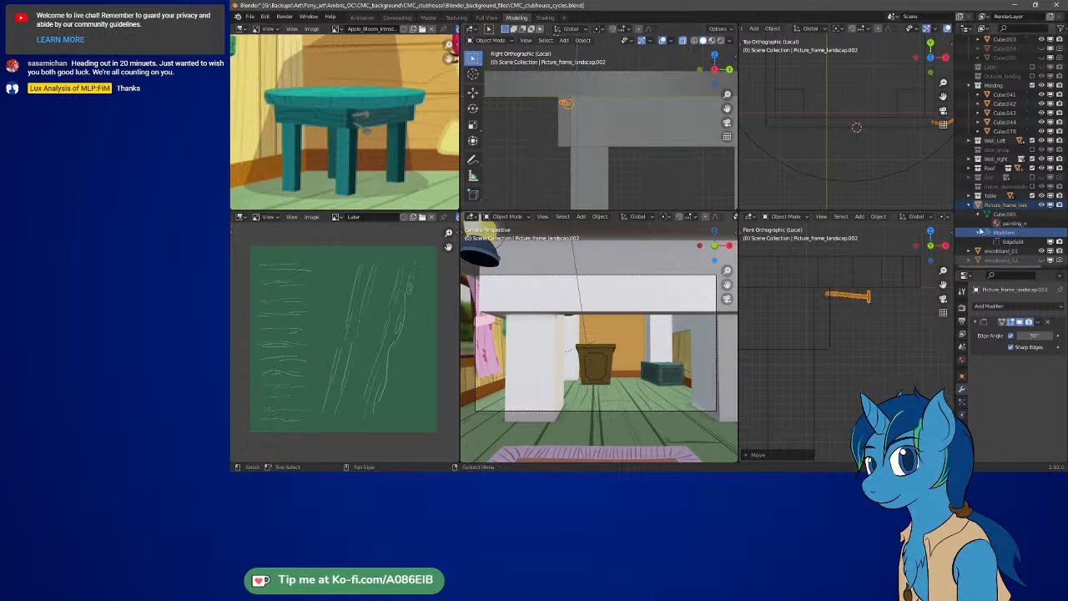
{"action": "middle_click_drag", "start_coordinate": [870, 129], "coordinate": [853, 155], "text": "shift"}
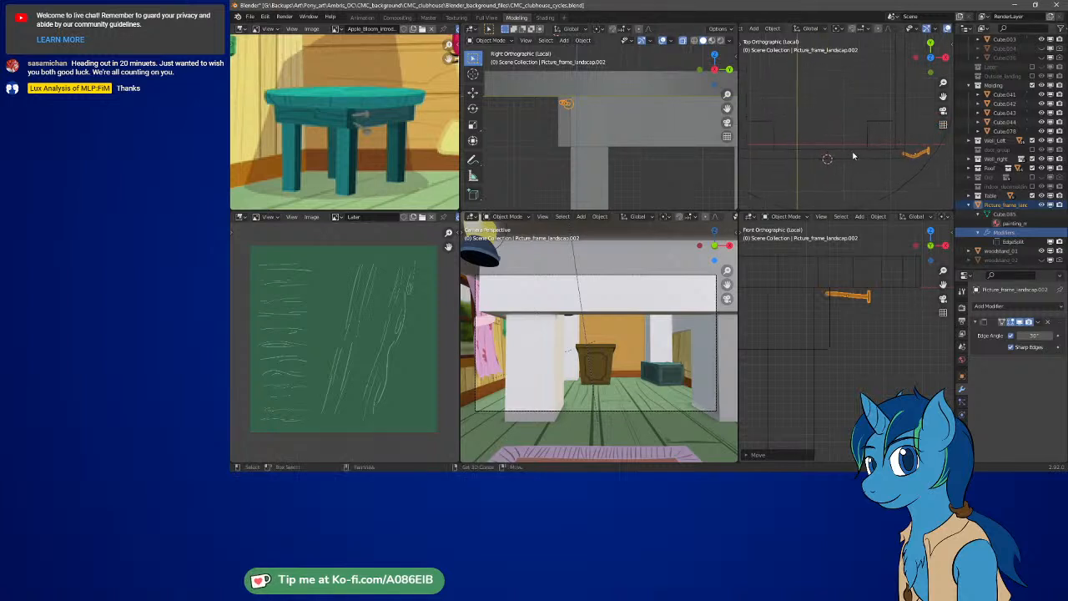
{"action": "left_click", "coordinate": [805, 158]}
{"action": "key", "text": "shift+s"}
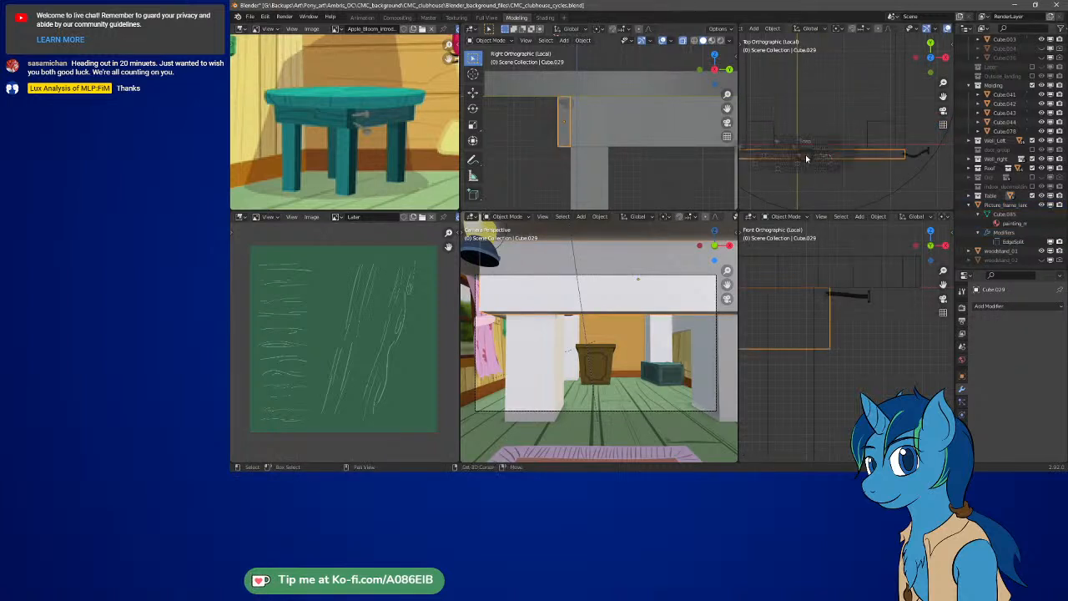
{"action": "left_click", "coordinate": [811, 206]}
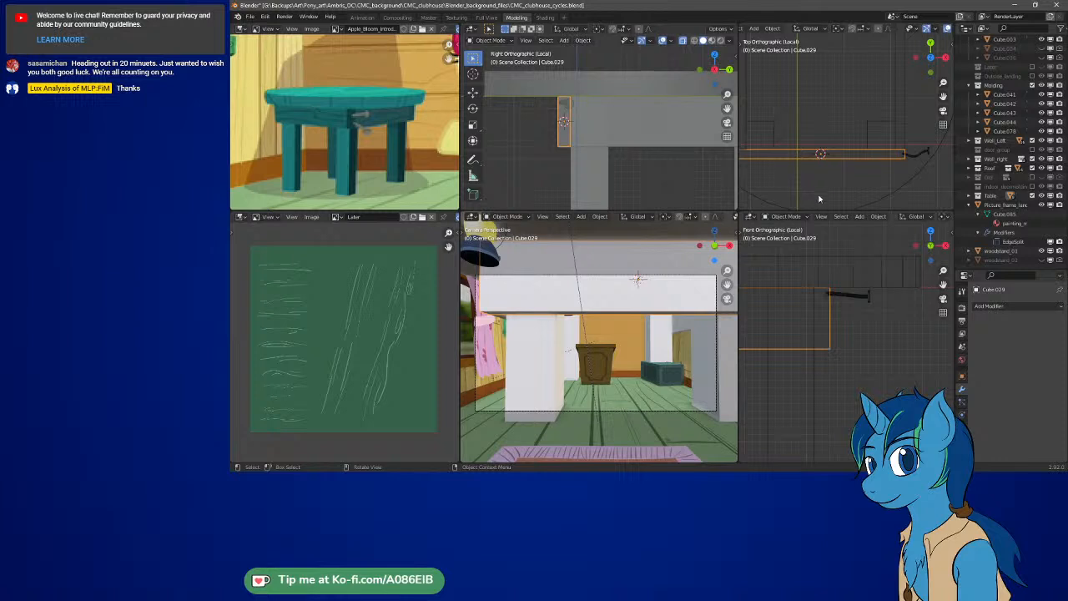
Turn off X-ray in the side view and add a mesh cylinder at the 3D cursor on the front apron
{"action": "scroll", "coordinate": [798, 315], "scroll_direction": "down", "scroll_amount": 7}
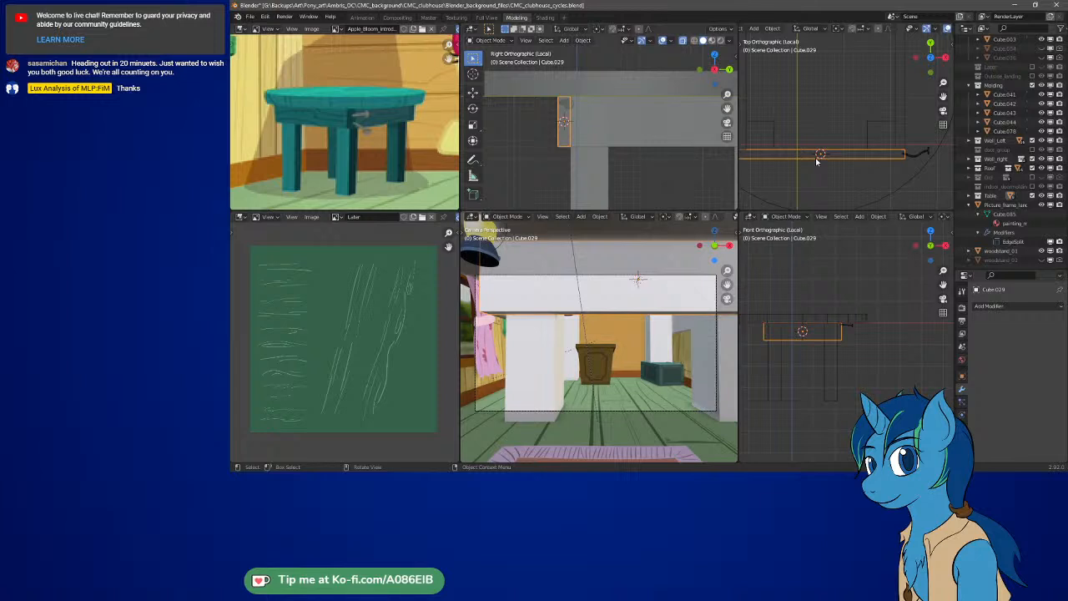
{"action": "left_click", "coordinate": [683, 41]}
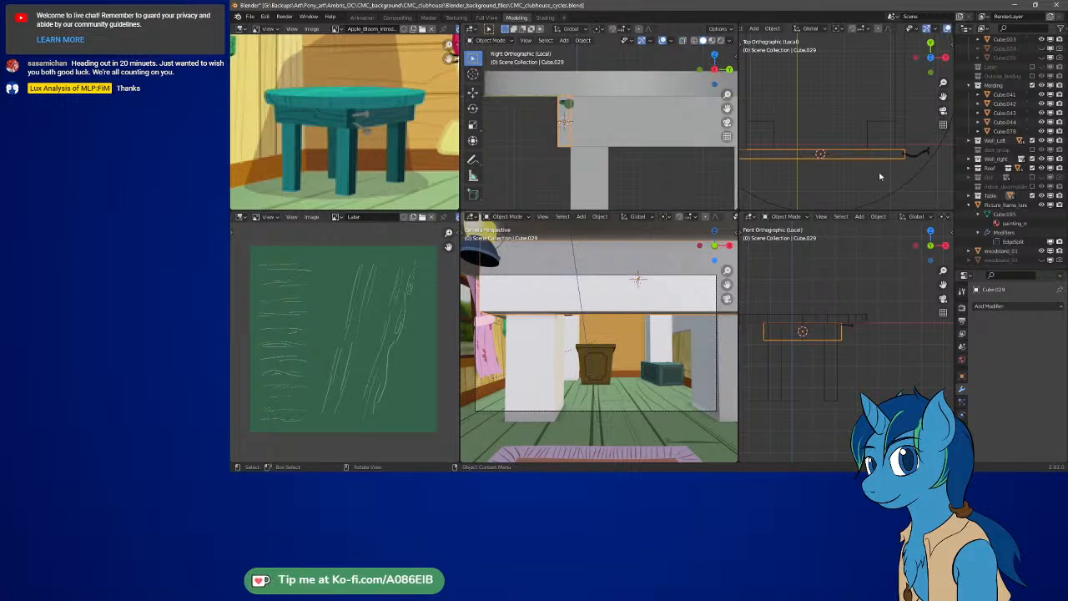
{"action": "key", "text": "shift+a"}
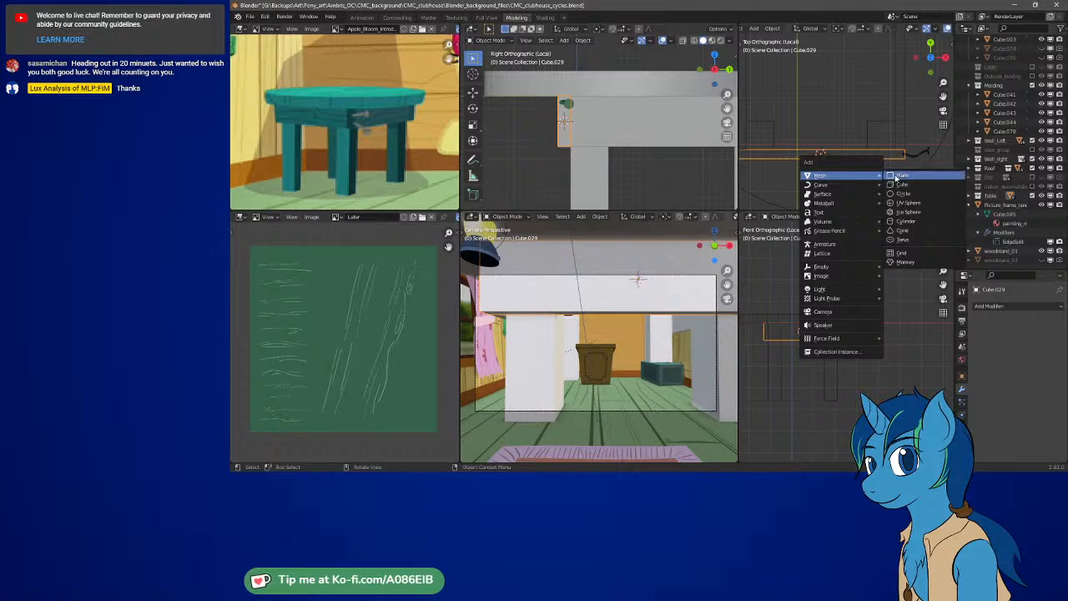
{"action": "left_click", "coordinate": [905, 221]}
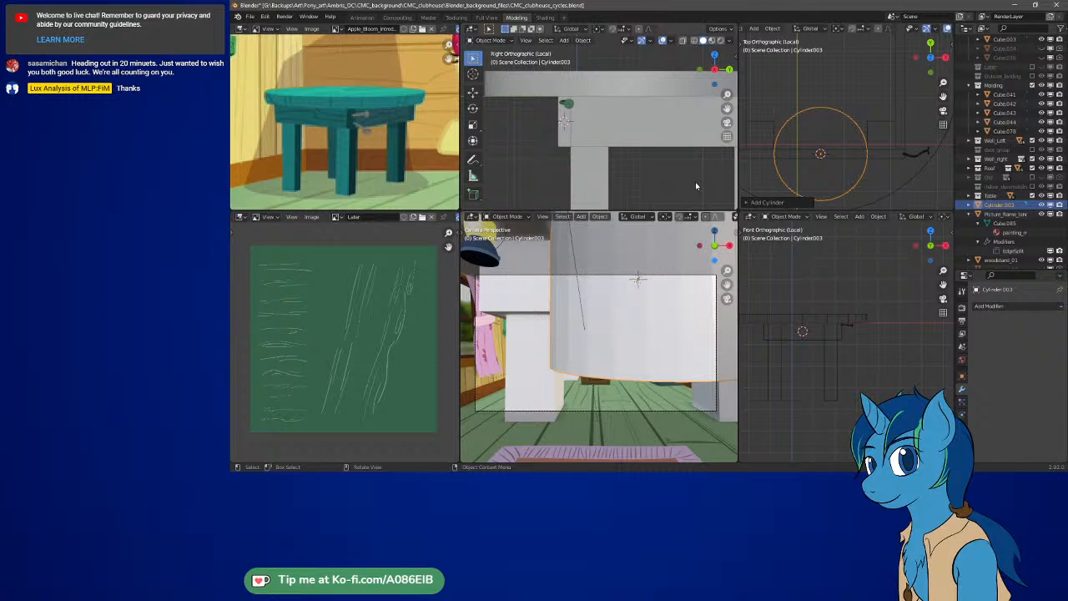
Examine the cylinder's size against the whole table by selecting all table parts and framing them in the views
{"action": "scroll", "coordinate": [847, 151], "scroll_direction": "down", "scroll_amount": 3}
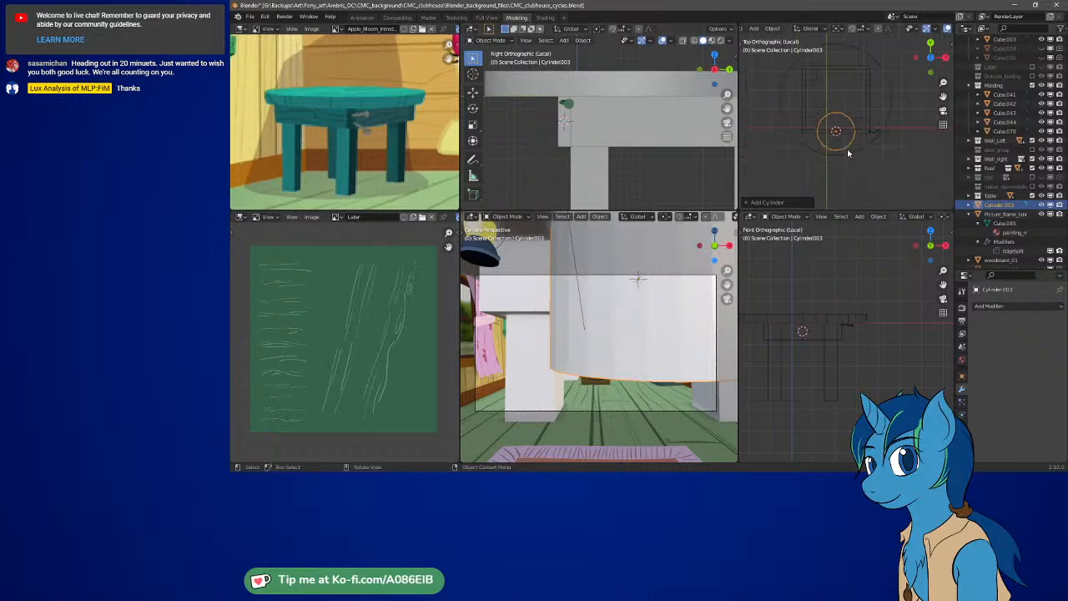
{"action": "left_click_drag", "start_coordinate": [769, 65], "coordinate": [888, 149]}
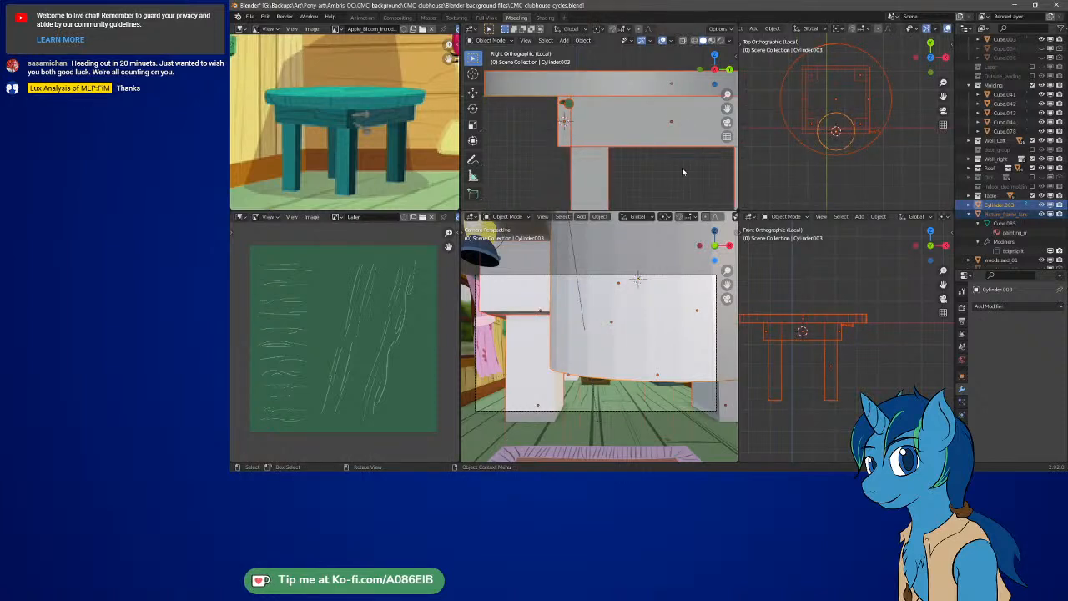
{"action": "middle_click_drag", "start_coordinate": [669, 171], "coordinate": [670, 168]}
{"action": "key", "text": "KP_Decimal"}
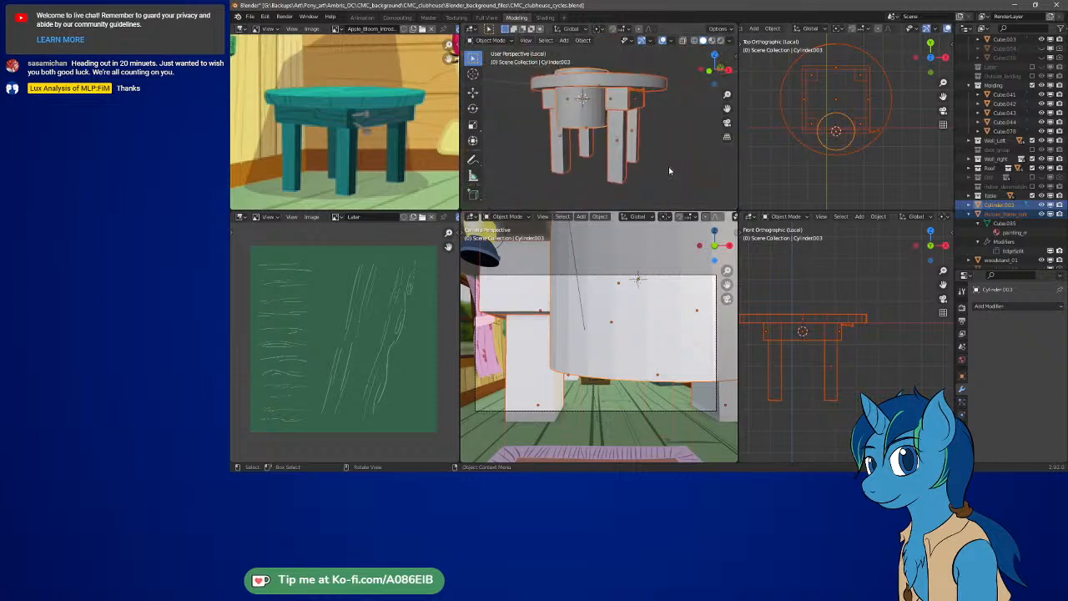
{"action": "key", "text": "KP_Decimal"}
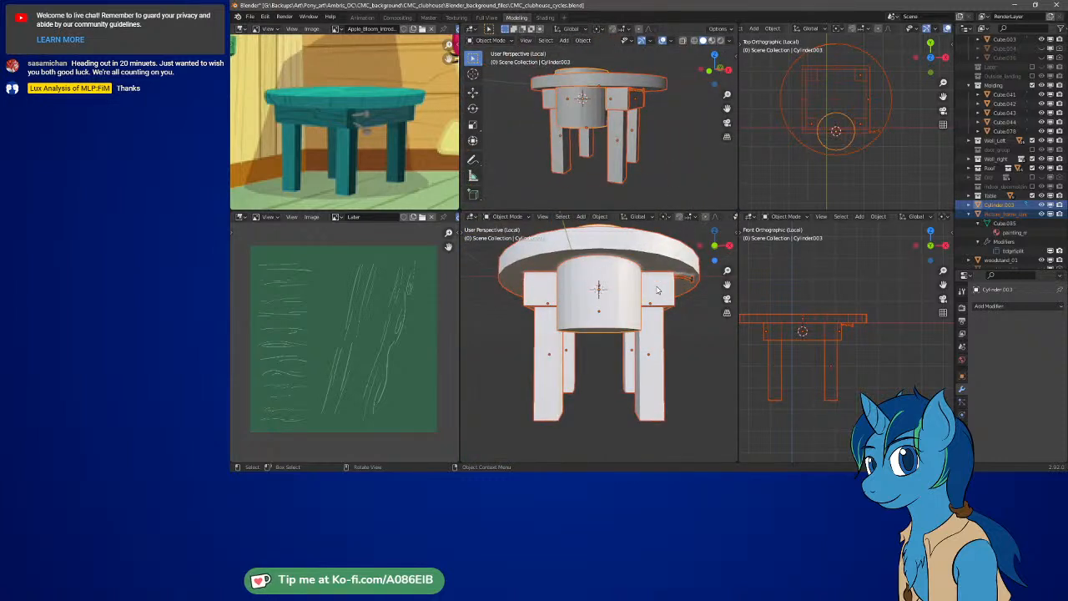
{"action": "key", "text": "KP_Divide"}
{"action": "key", "text": "KP_Divide"}
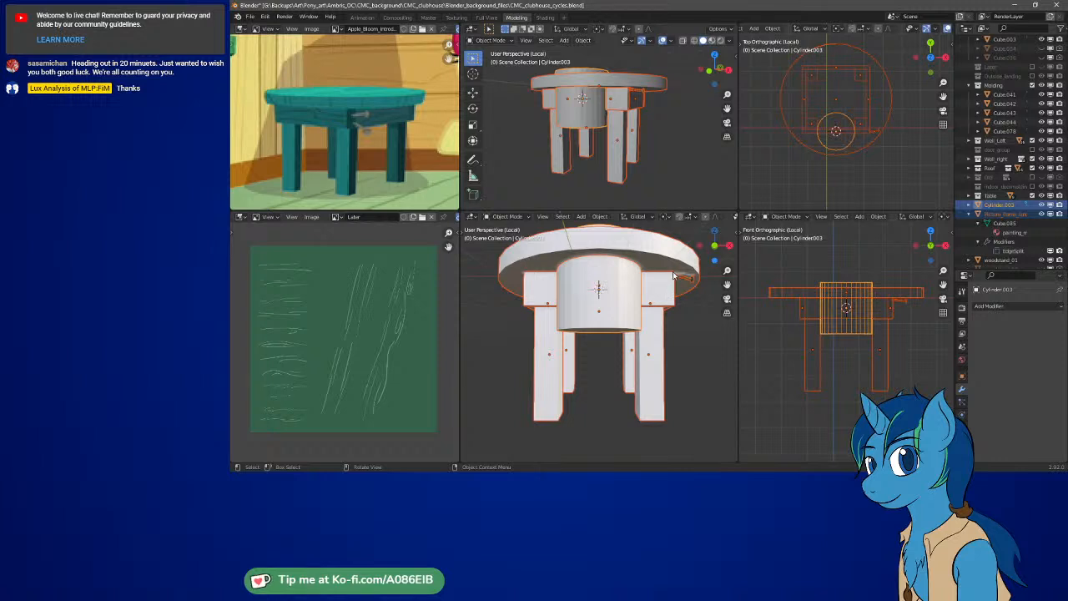
{"action": "key", "text": "KP_0"}
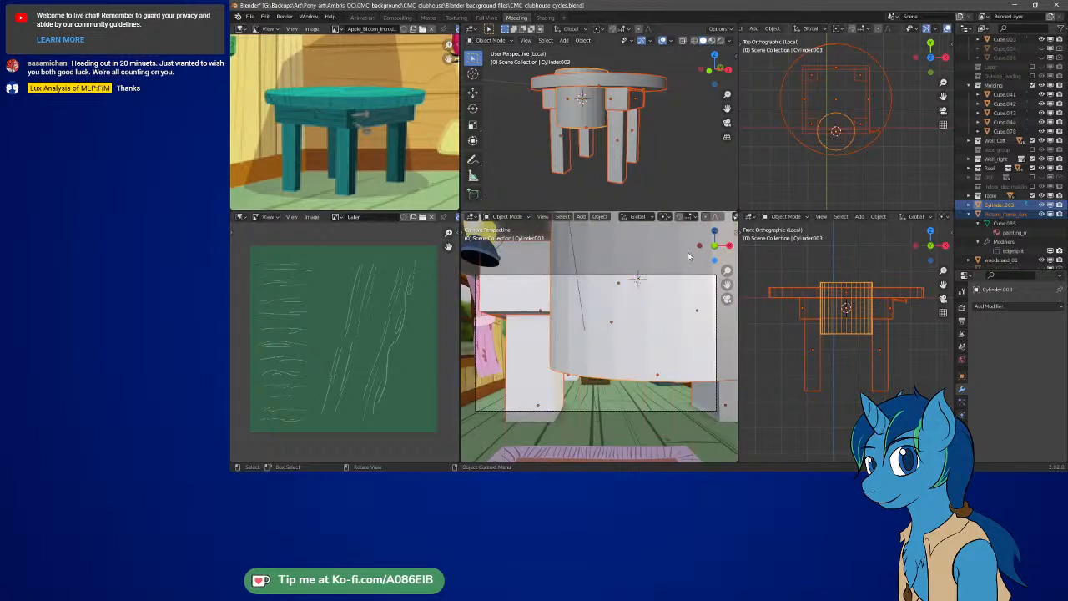
Select only the new cylinder and show the right orthographic view in wireframe shading
{"action": "left_click", "coordinate": [587, 112]}
{"action": "left_click", "coordinate": [599, 118]}
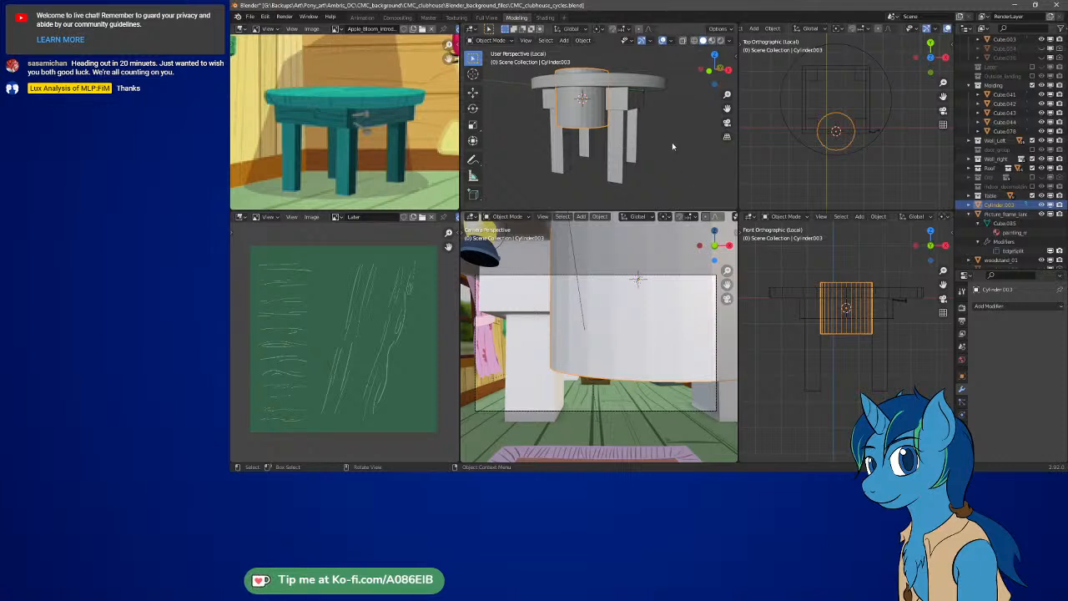
{"action": "key", "text": "KP_3"}
{"action": "key", "text": "z"}
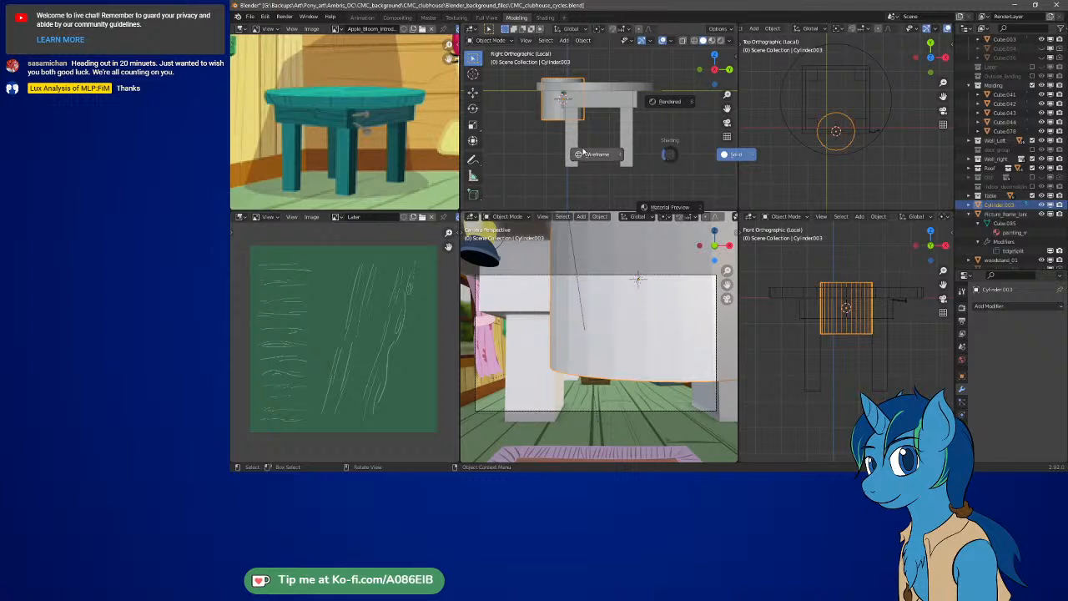
{"action": "left_click", "coordinate": [666, 156]}
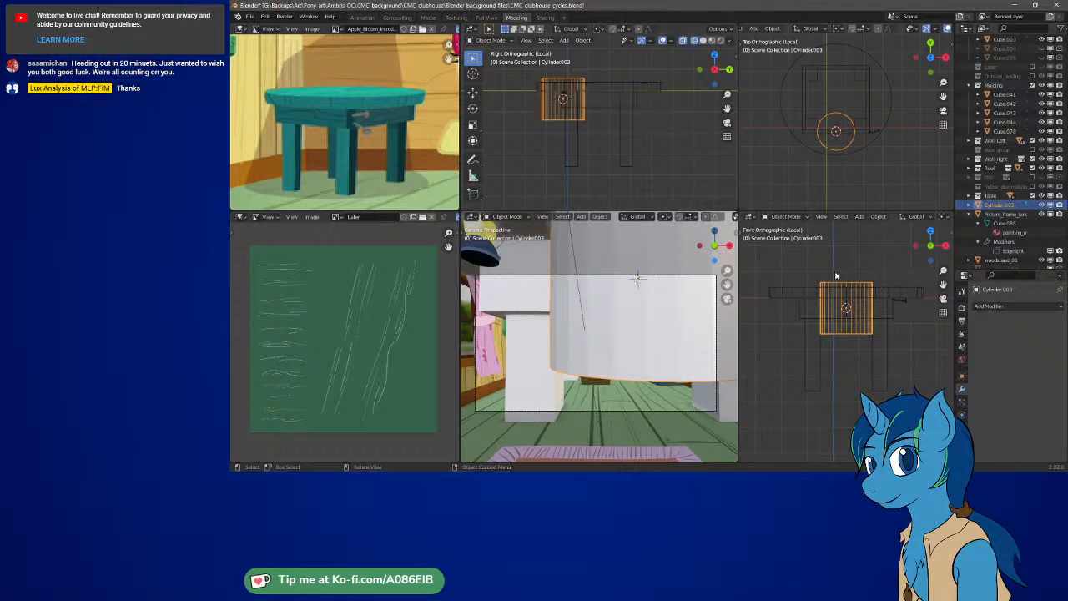
Try rotating the cylinder onto its side in Object Mode from the front view
{"action": "key", "text": "r"}
{"action": "left_click", "coordinate": [893, 296], "text": "ctrl"}
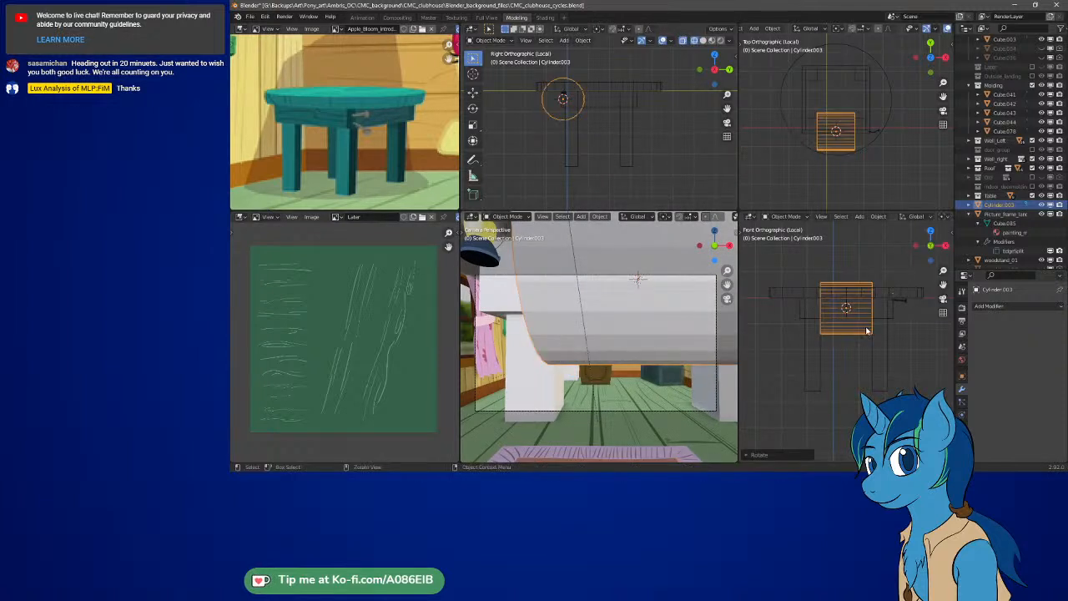
{"action": "scroll", "coordinate": [868, 330], "scroll_direction": "up", "scroll_amount": 4}
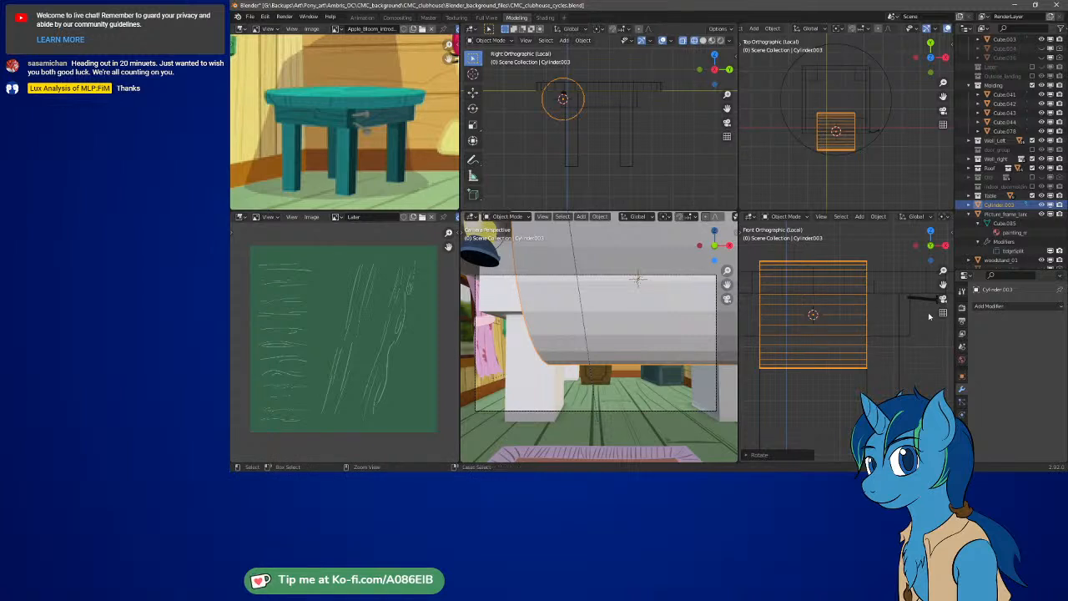
{"action": "key", "text": "ctrl+z"}
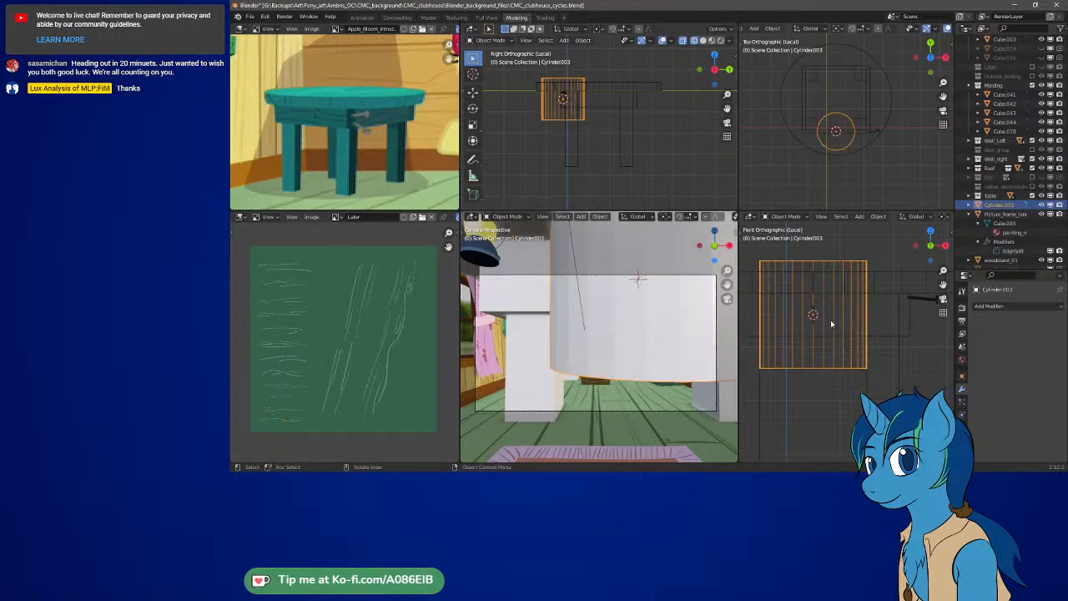
In Edit Mode, rotate all of the cylinder's geometry onto its side in the front view so its axis runs along X
{"action": "key", "text": "Tab"}
{"action": "left_click_drag", "start_coordinate": [897, 411], "coordinate": [737, 247]}
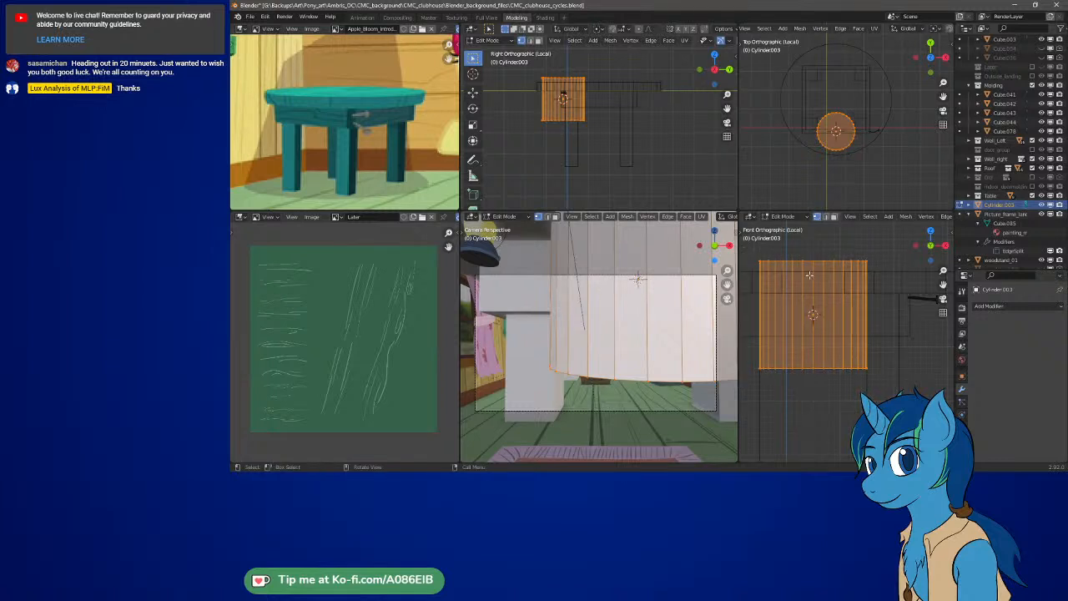
{"action": "key", "text": "r"}
{"action": "left_click", "coordinate": [854, 373]}
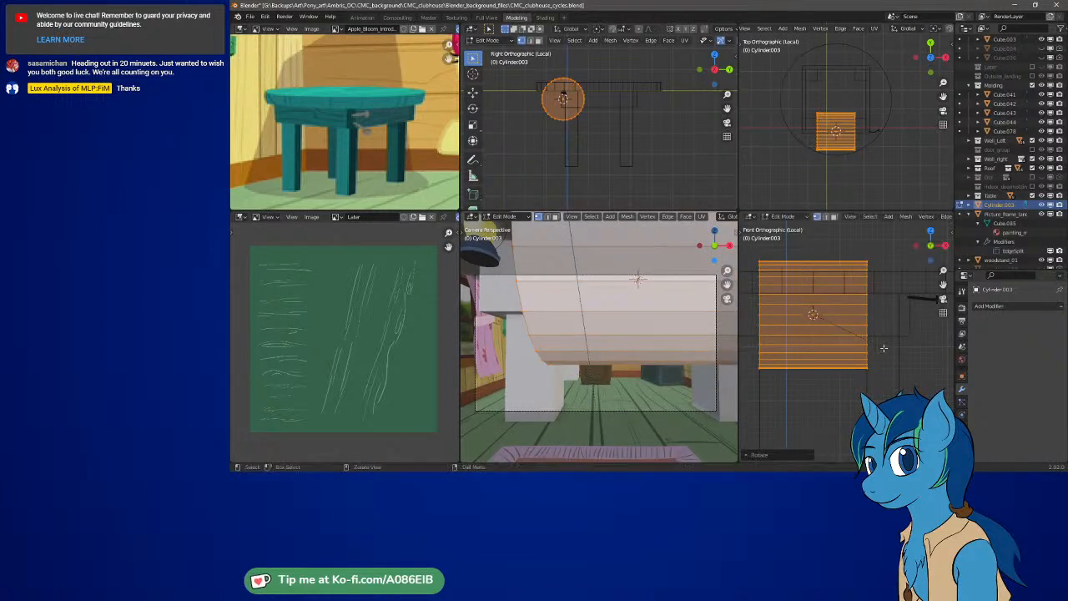
Scale the cylinder's geometry down uniformly to a small fraction of the apron board's height
{"action": "key", "text": "s"}
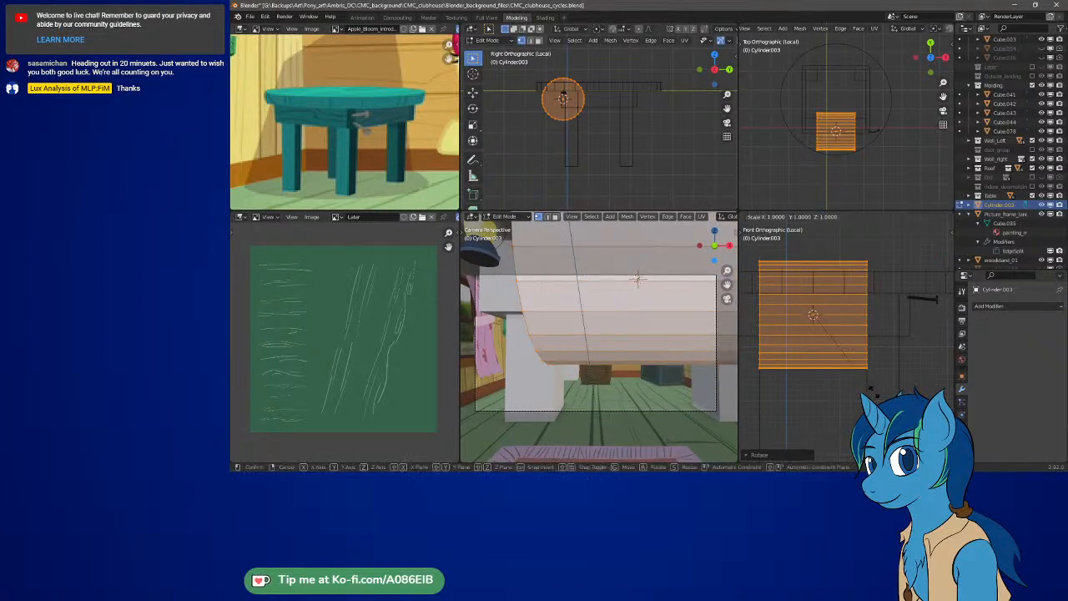
{"action": "left_click", "coordinate": [816, 332]}
{"action": "key", "text": "KP_Decimal"}
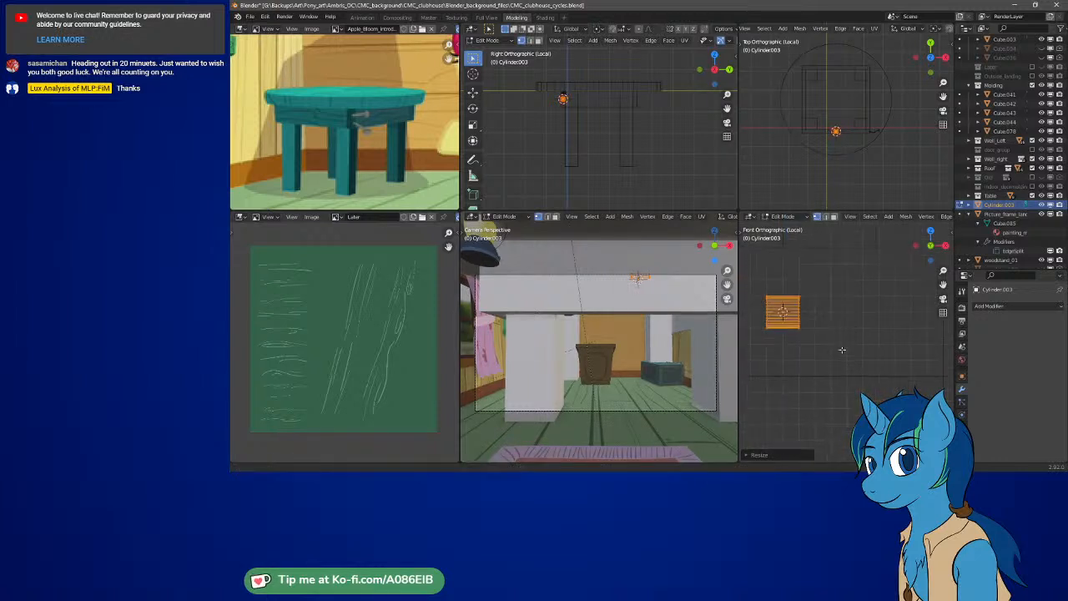
{"action": "scroll", "coordinate": [849, 358], "scroll_direction": "up", "scroll_amount": 2}
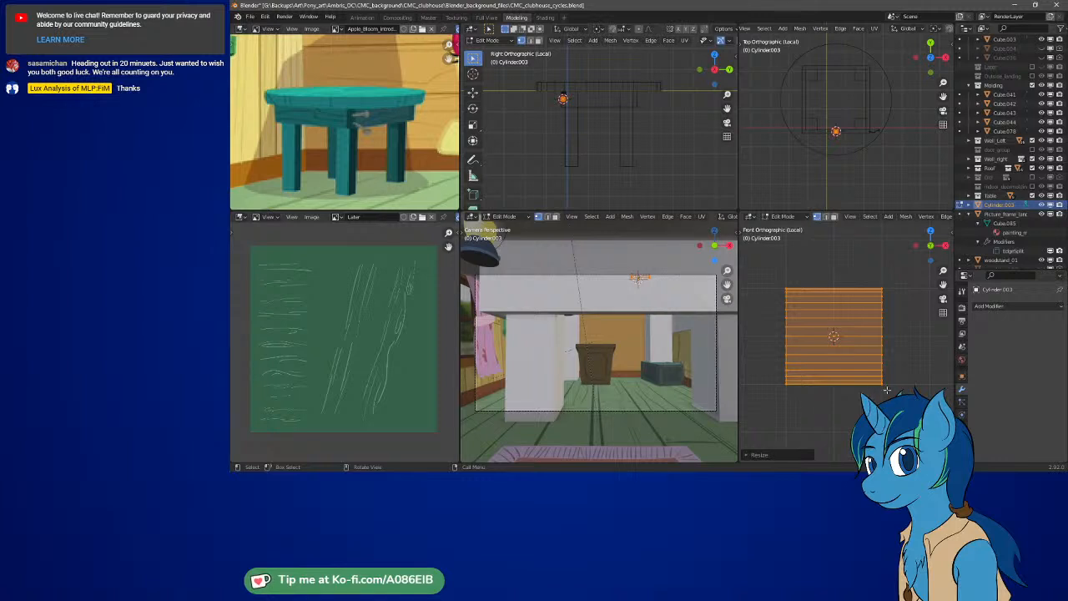
{"action": "key", "text": "s"}
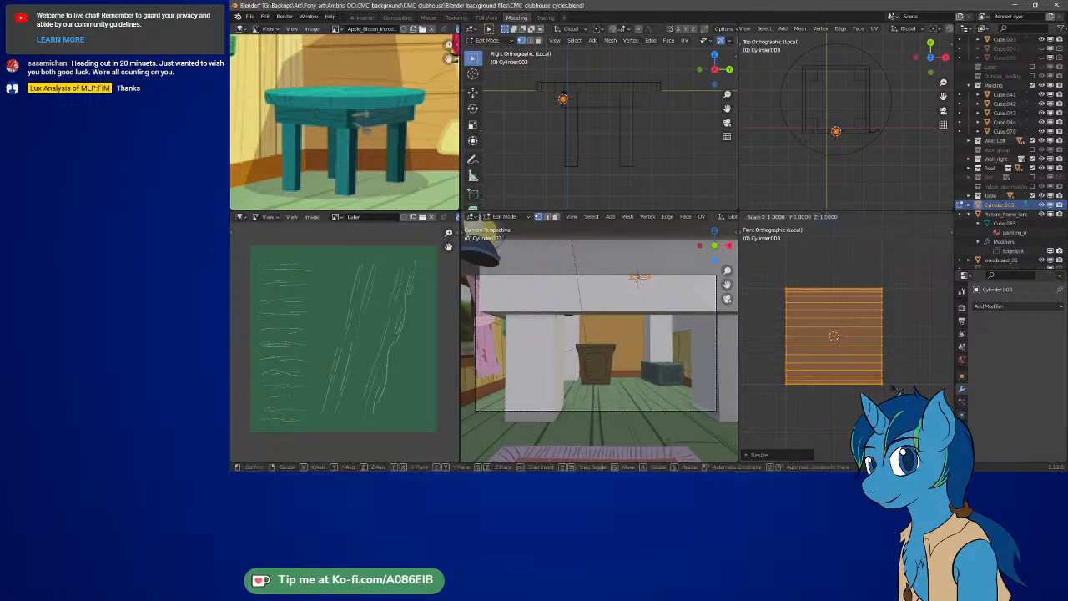
{"action": "key", "text": "Escape"}
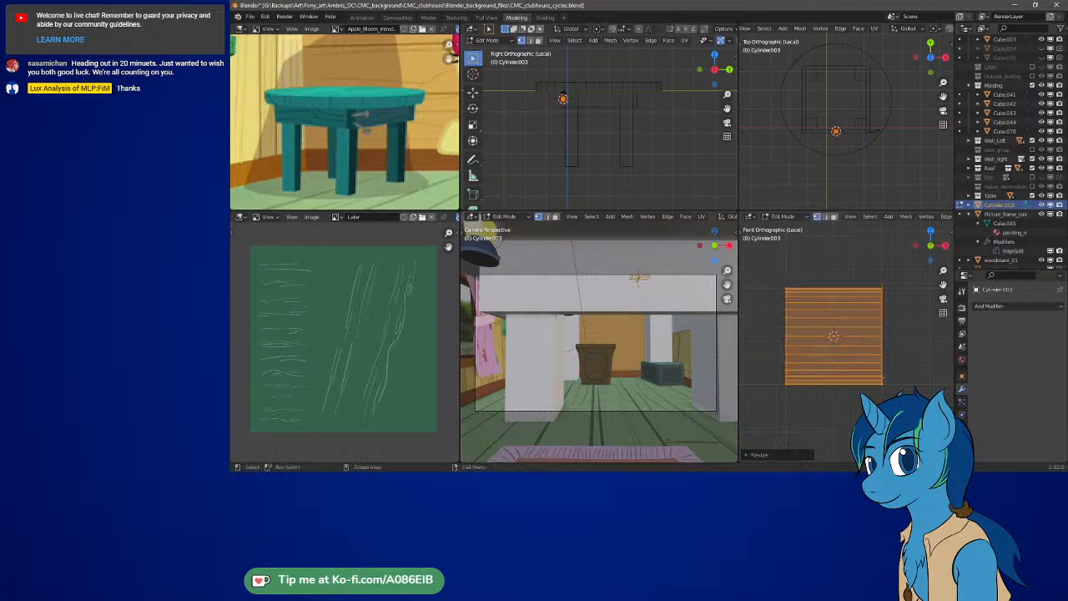
In Object Mode, move the cylinder by -0.05 along X and 0.05 along Z in the front view
{"action": "key", "text": "Tab"}
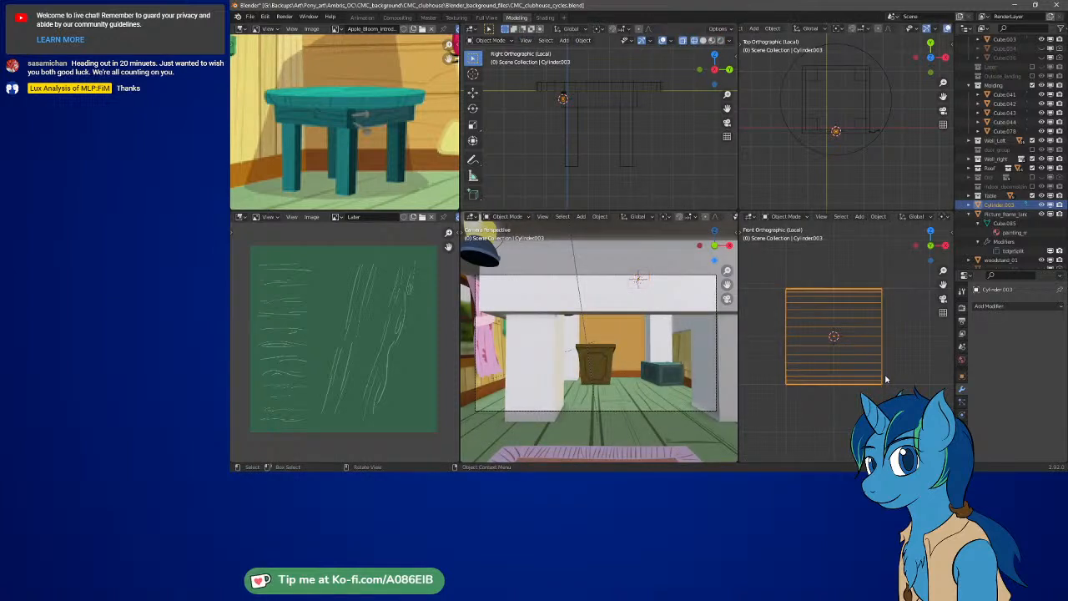
{"action": "key", "text": "g"}
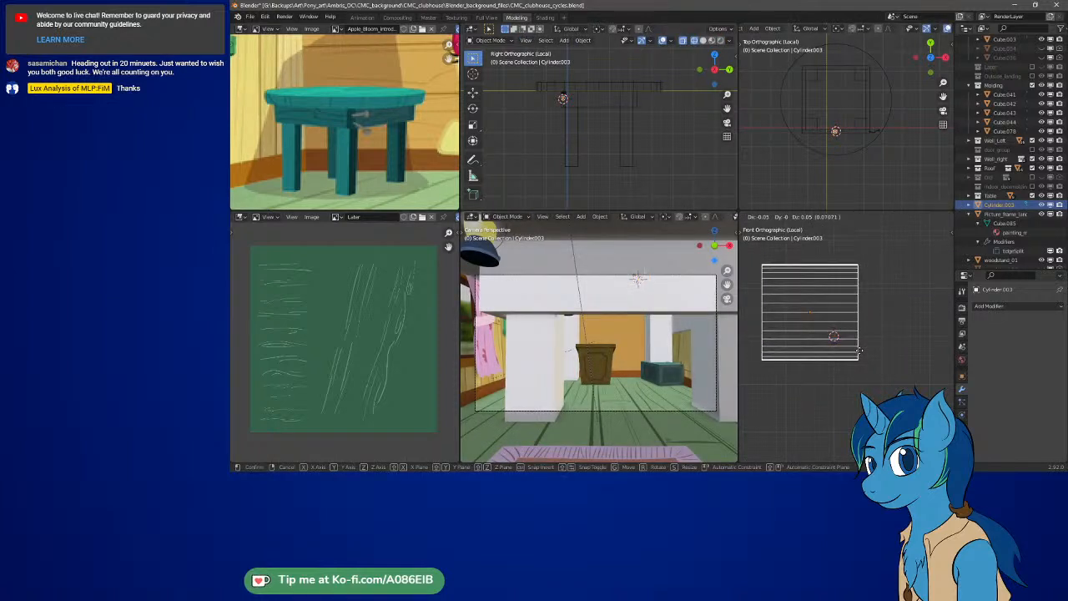
{"action": "left_click", "coordinate": [860, 353]}
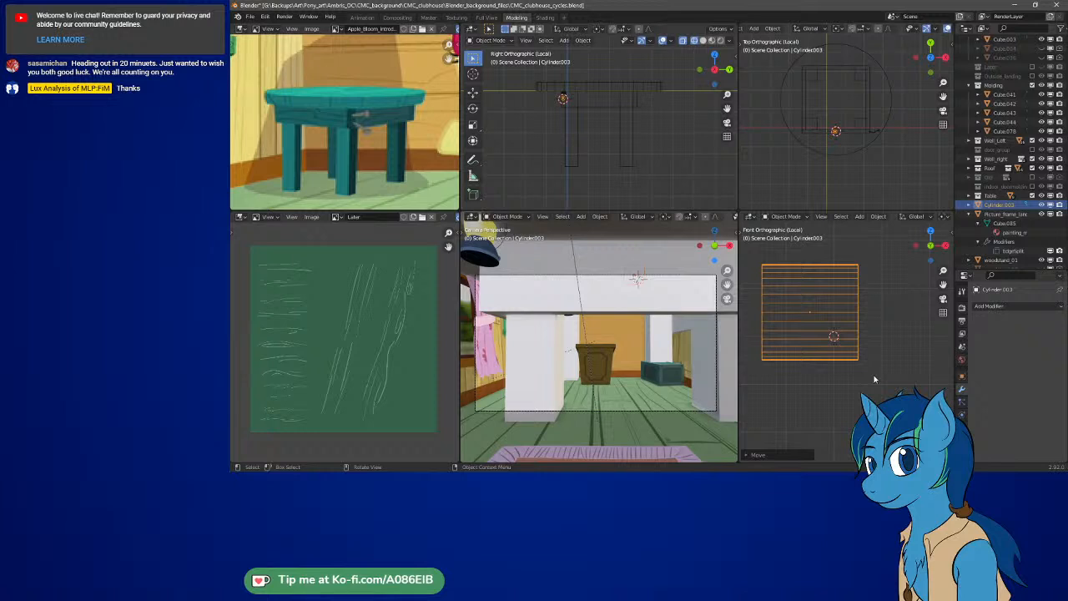
In Edit Mode, scale the cylinder's geometry down further until its lower corner meets the 3D cursor in the front view
{"action": "key", "text": "Tab"}
{"action": "key", "text": "s"}
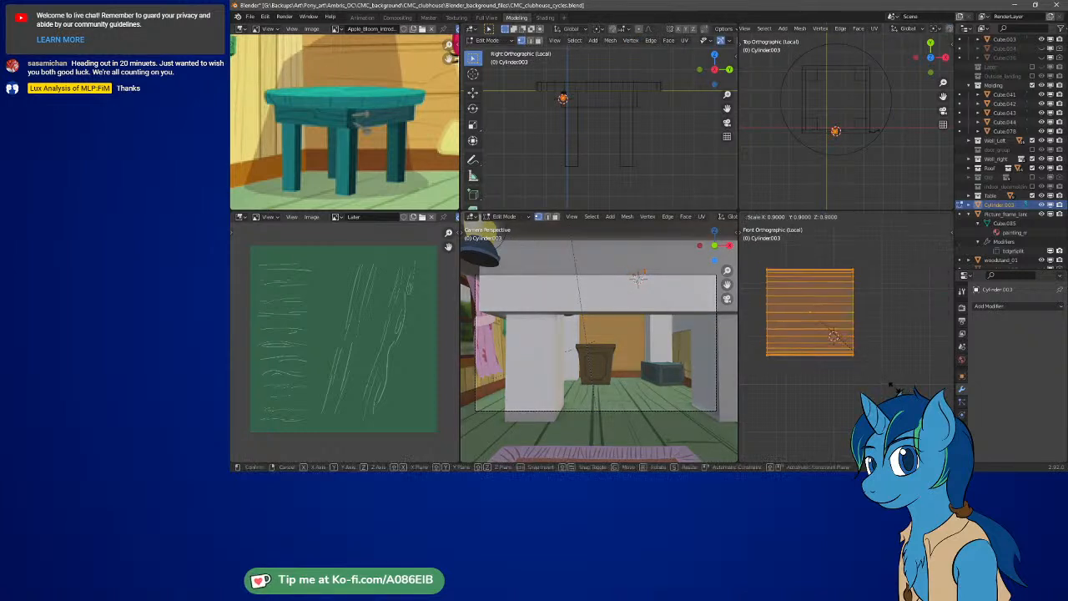
{"action": "left_click", "coordinate": [857, 351]}
{"action": "scroll", "coordinate": [787, 318], "scroll_direction": "up", "scroll_amount": 4}
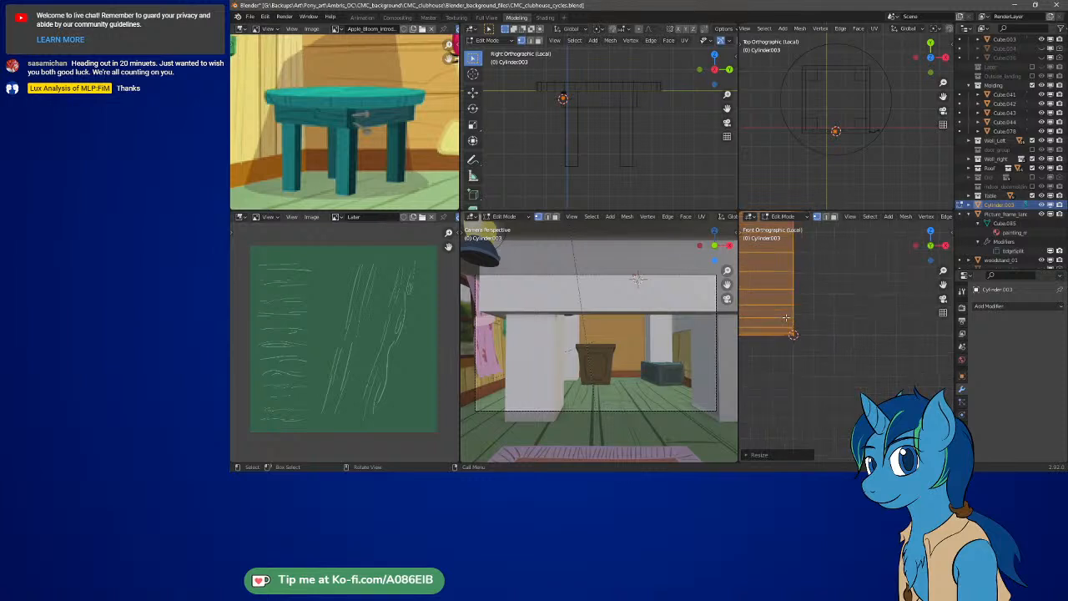
{"action": "middle_click_drag", "start_coordinate": [785, 317], "coordinate": [917, 338]}
{"action": "key", "text": "KP_1"}
{"action": "scroll", "coordinate": [851, 334], "scroll_direction": "up", "scroll_amount": 10}
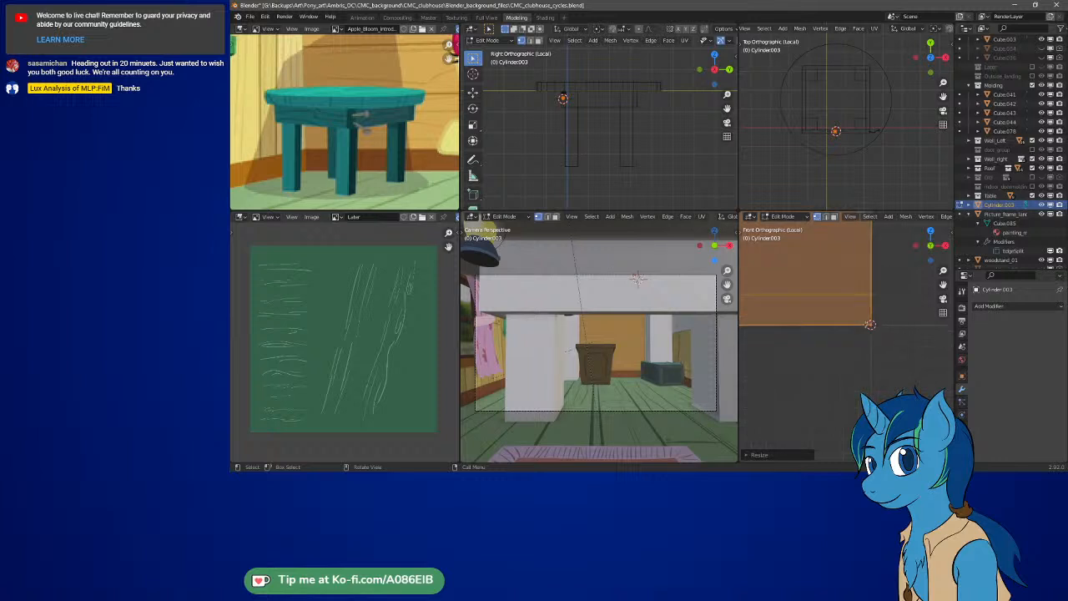
{"action": "scroll", "coordinate": [867, 324], "scroll_direction": "down", "scroll_amount": 5}
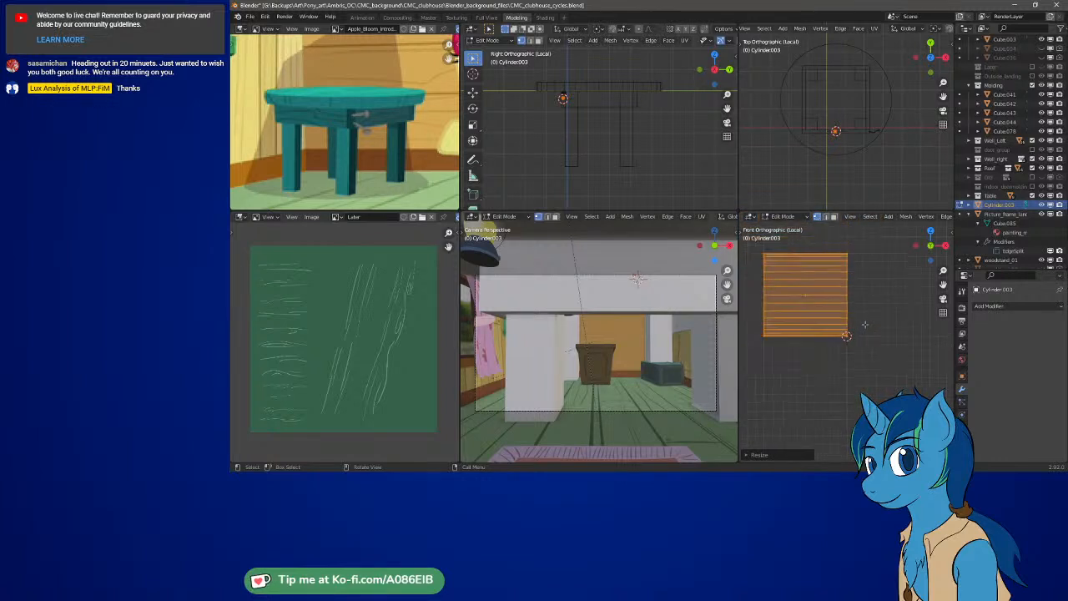
In Object Mode, move the cylinder along X until it is centred horizontally on the 3D cursor in the front view
{"action": "scroll", "coordinate": [864, 325], "scroll_direction": "down", "scroll_amount": 6}
{"action": "middle_click_drag", "start_coordinate": [864, 326], "coordinate": [822, 342], "text": "shift"}
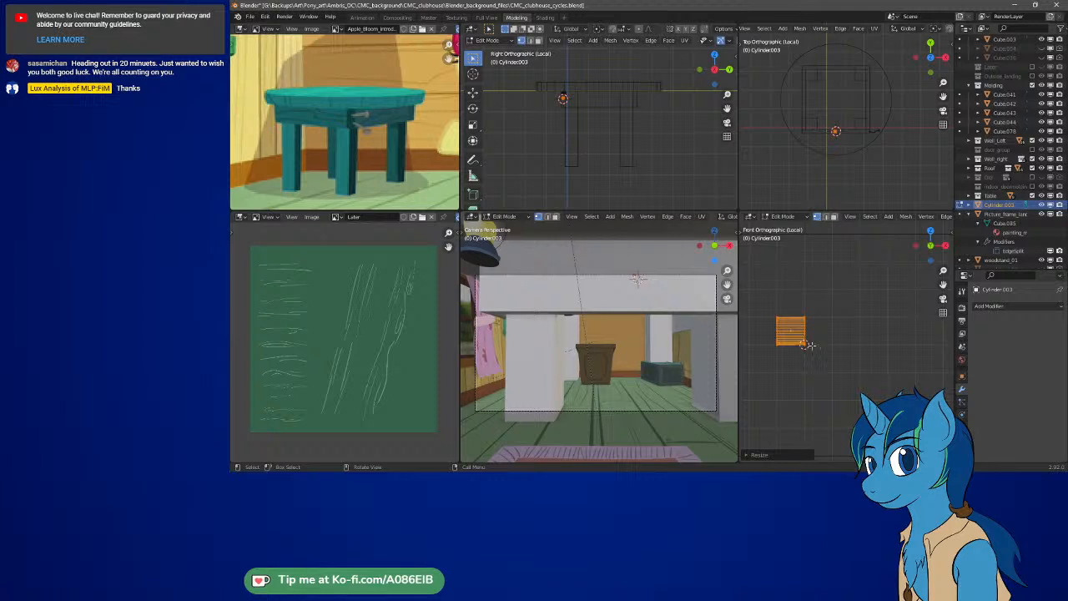
{"action": "key", "text": "Tab"}
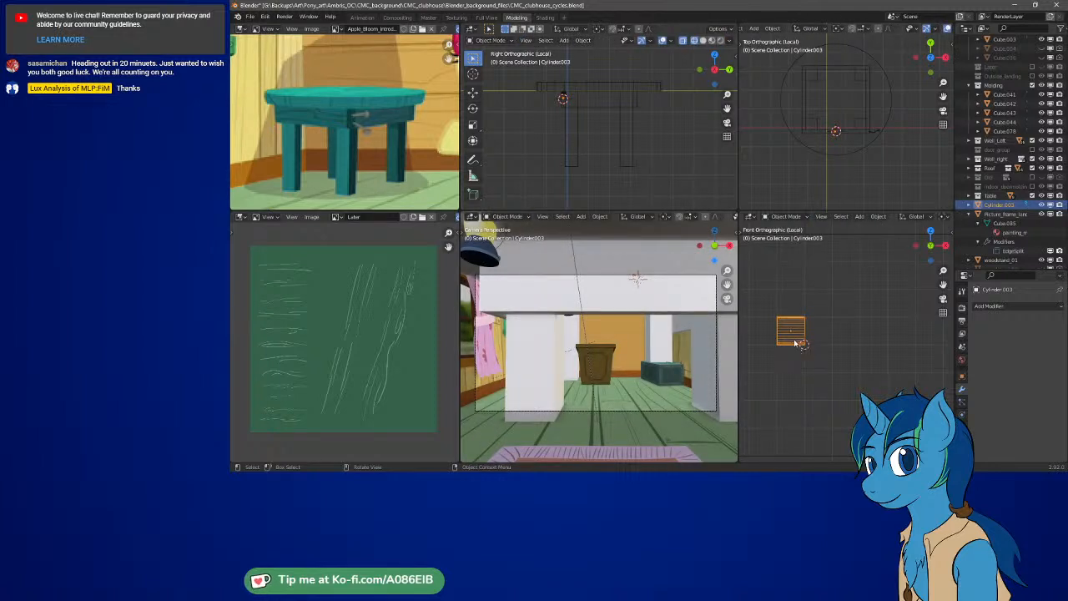
{"action": "key", "text": "g"}
{"action": "left_click", "coordinate": [808, 342]}
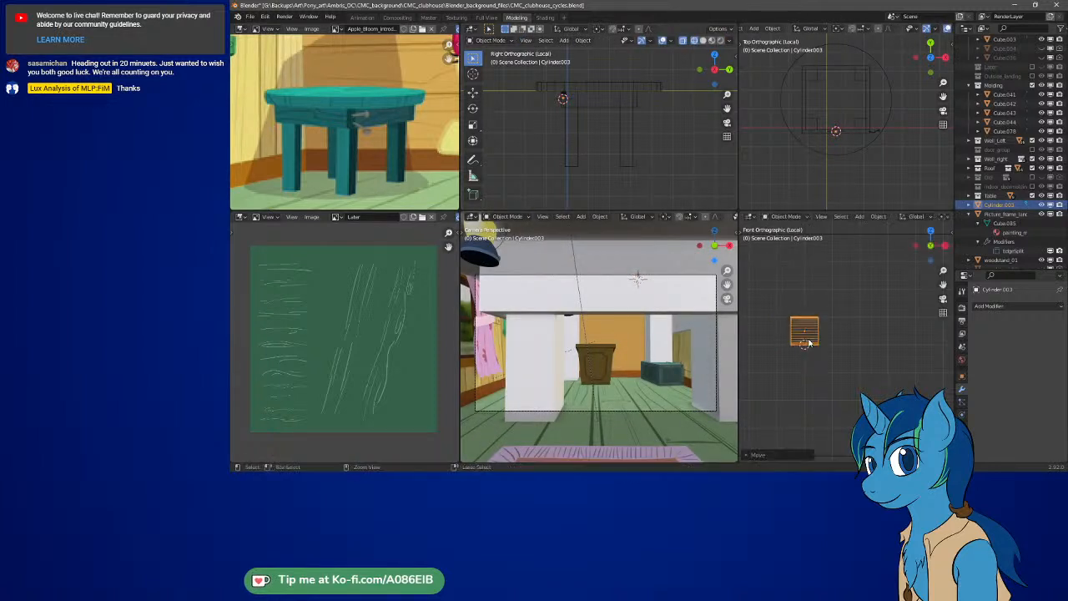
In Edit Mode, shift all of the cylinder's geometry along X until its inner end lines up with the 3D cursor
{"action": "key", "text": "Tab"}
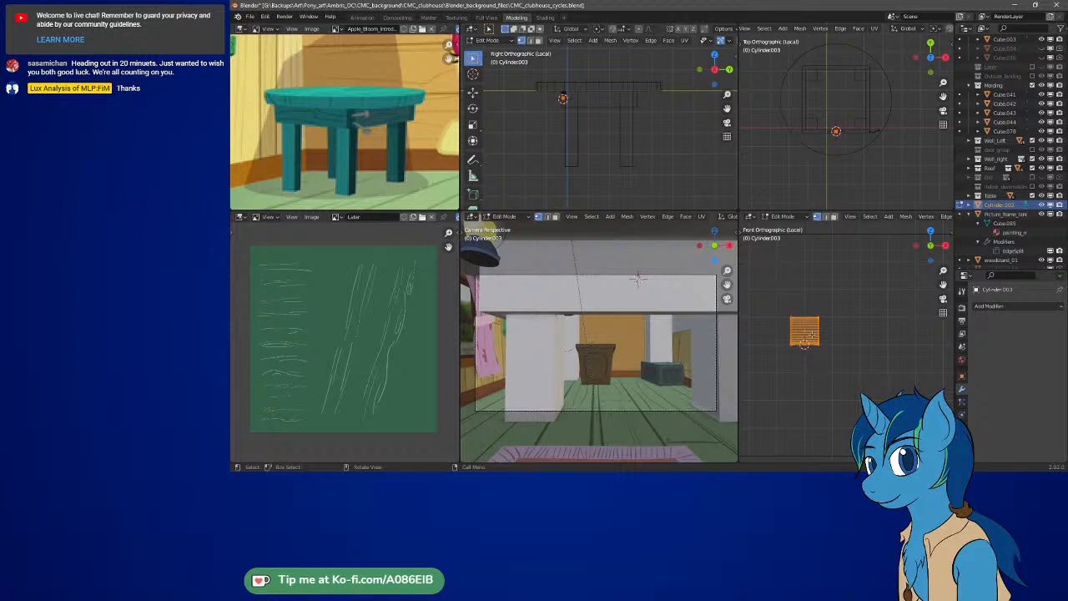
{"action": "scroll", "coordinate": [811, 335], "scroll_direction": "up", "scroll_amount": 2}
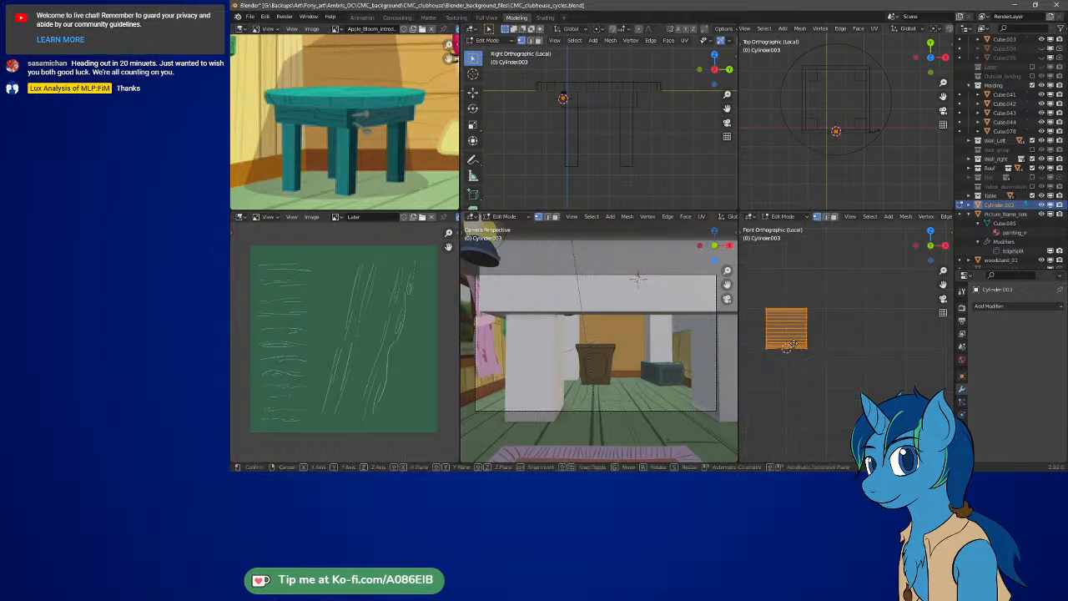
{"action": "key", "text": "g"}
{"action": "left_click", "coordinate": [816, 345]}
Select the cylinder's outer end and extrude it along X four times, each segment about as long as the original cylinder, forming a shaft
{"action": "left_click_drag", "start_coordinate": [852, 365], "coordinate": [813, 299]}
{"action": "key", "text": "e"}
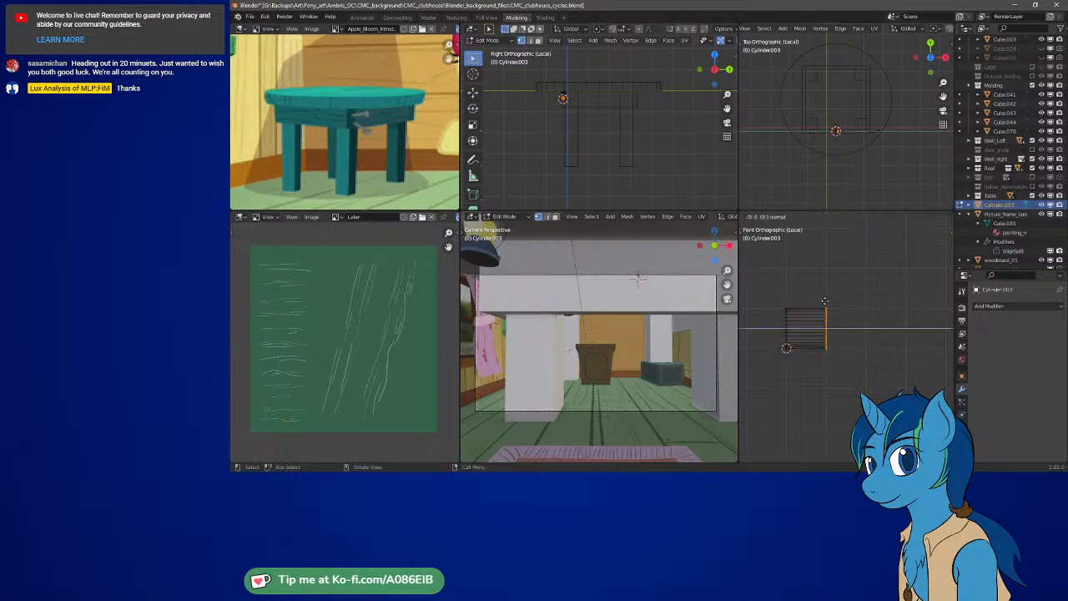
{"action": "left_click", "coordinate": [867, 302]}
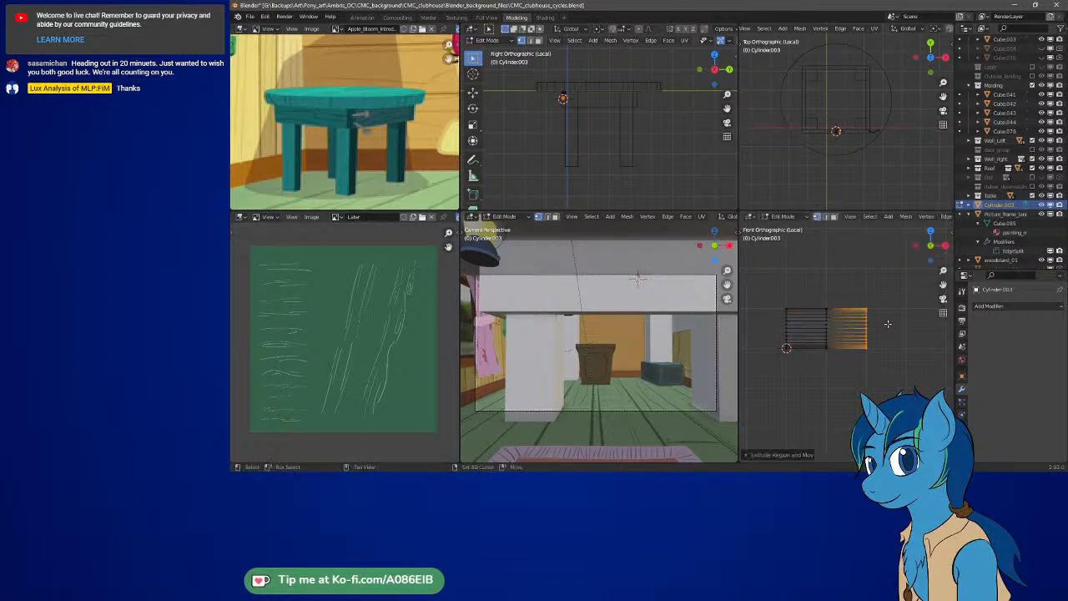
{"action": "middle_click_drag", "start_coordinate": [887, 322], "coordinate": [828, 324], "text": "shift"}
{"action": "key", "text": "e"}
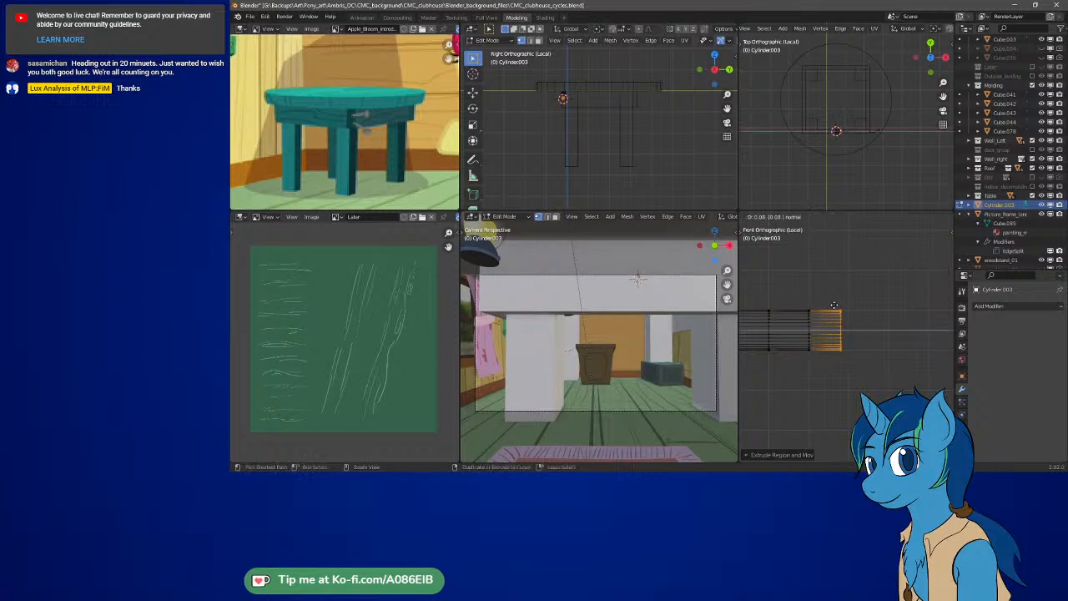
{"action": "left_click", "coordinate": [839, 321]}
{"action": "key", "text": "e"}
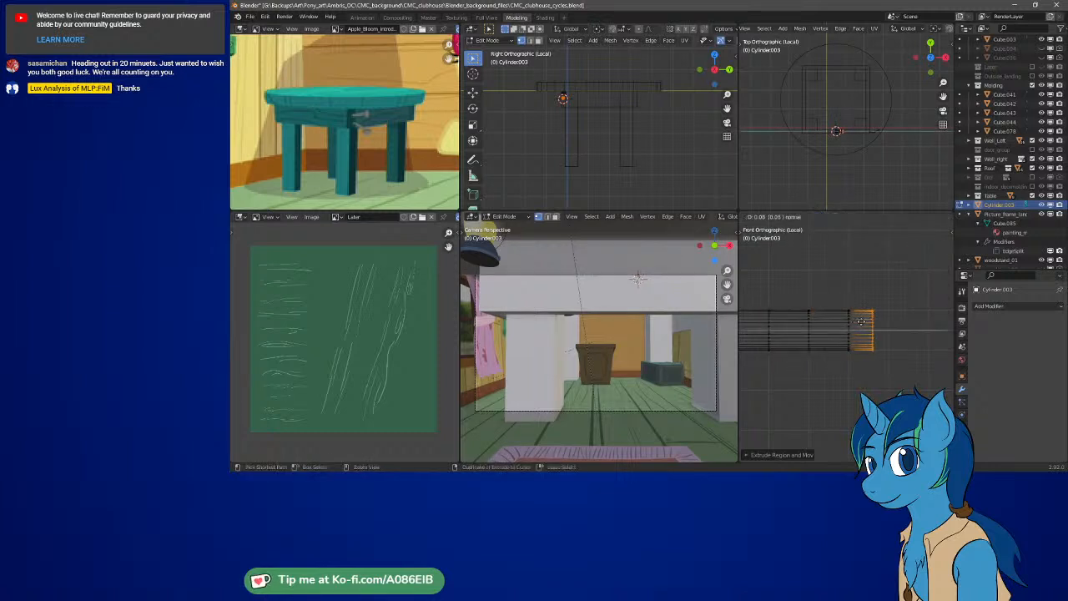
{"action": "left_click", "coordinate": [874, 321]}
{"action": "middle_click_drag", "start_coordinate": [900, 318], "coordinate": [806, 321], "text": "shift"}
{"action": "key", "text": "e"}
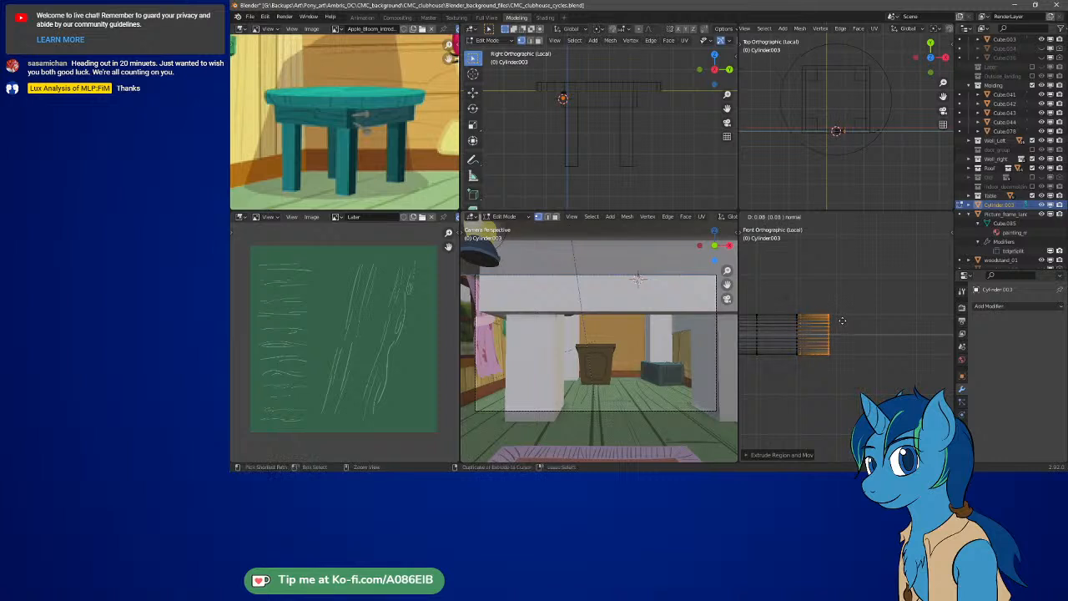
{"action": "left_click", "coordinate": [842, 324]}
Examine the existing bent nail's shaft and head in the front view to compare its proportions with the new shaft
{"action": "scroll", "coordinate": [841, 324], "scroll_direction": "down", "scroll_amount": 5}
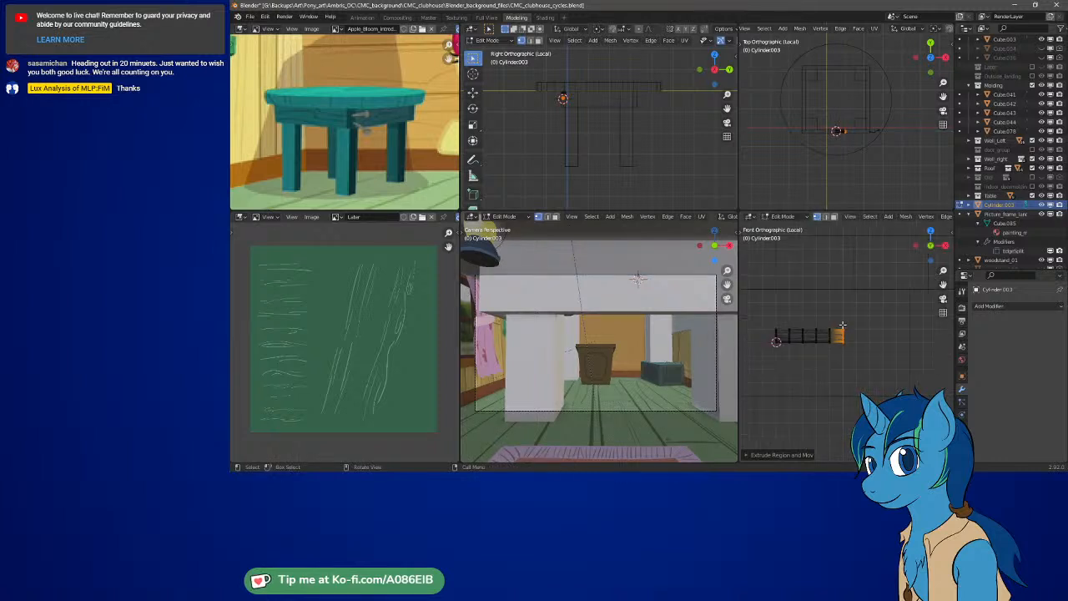
{"action": "middle_click_drag", "start_coordinate": [824, 335], "coordinate": [781, 331], "text": "shift"}
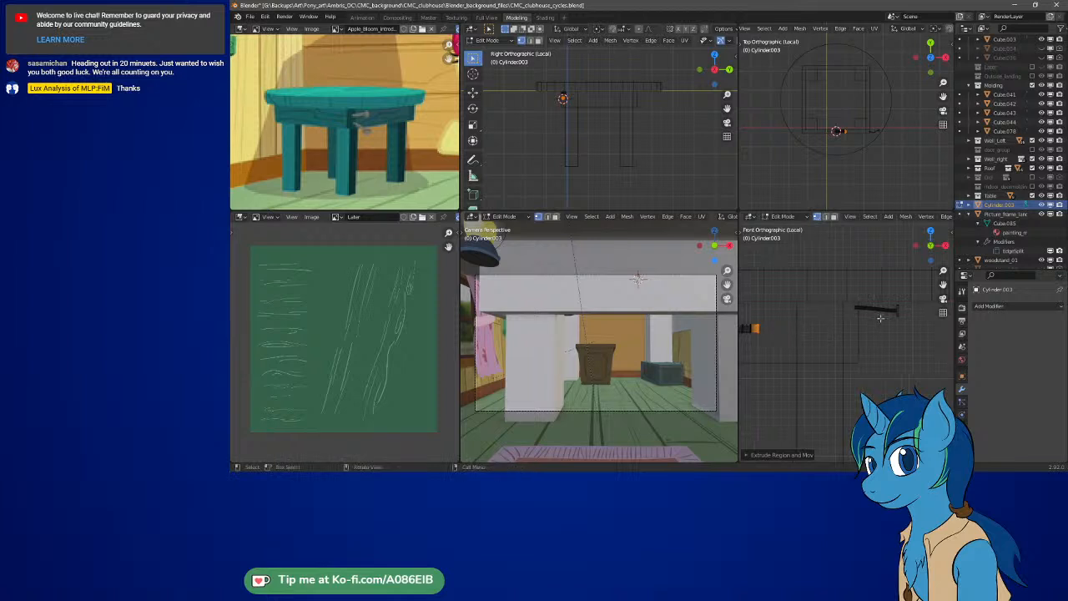
{"action": "scroll", "coordinate": [880, 316], "scroll_direction": "up", "scroll_amount": 6}
{"action": "middle_click_drag", "start_coordinate": [893, 293], "coordinate": [756, 343], "text": "shift"}
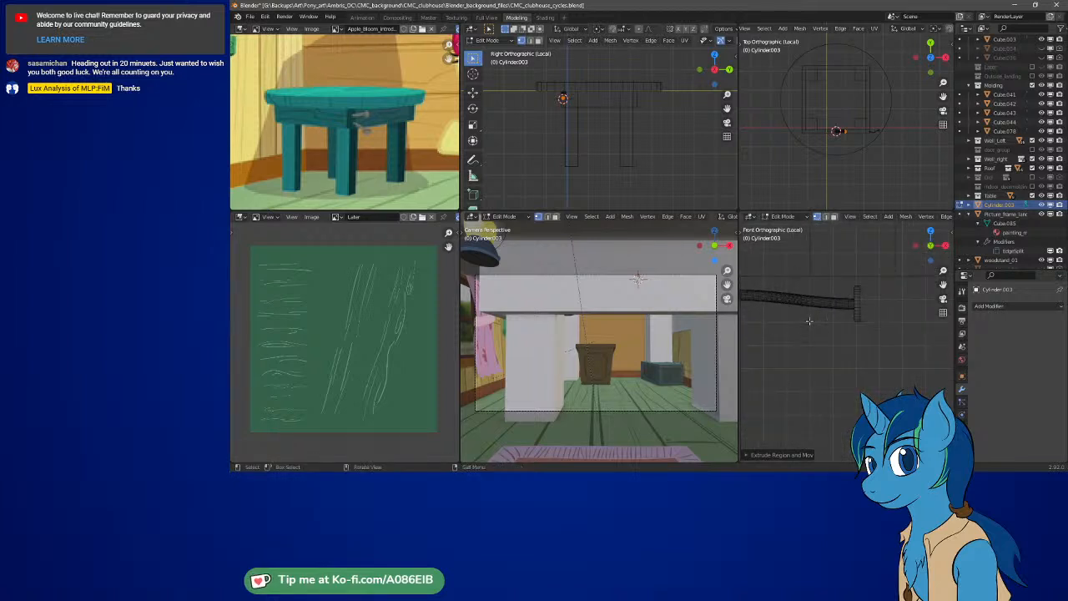
{"action": "mouse_move", "coordinate": [808, 321]}
{"action": "middle_mouse_down", "text": "shift"}
{"action": "mouse_move", "coordinate": [863, 322]}
{"action": "mouse_move", "coordinate": [809, 322]}
{"action": "middle_mouse_up", "text": "shift"}
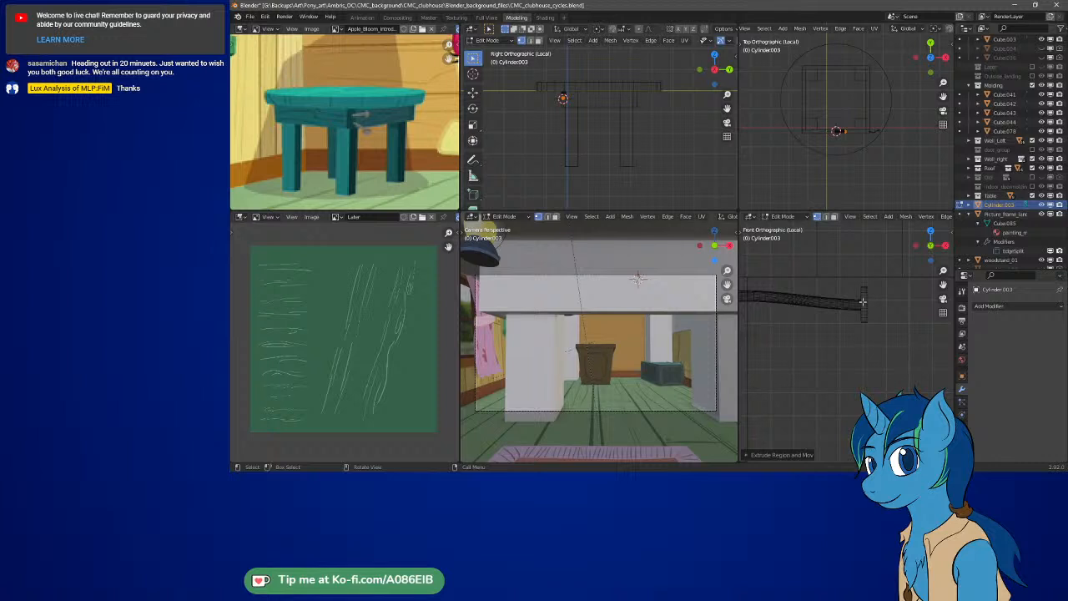
{"action": "middle_click_drag", "start_coordinate": [793, 314], "coordinate": [937, 321], "text": "shift"}
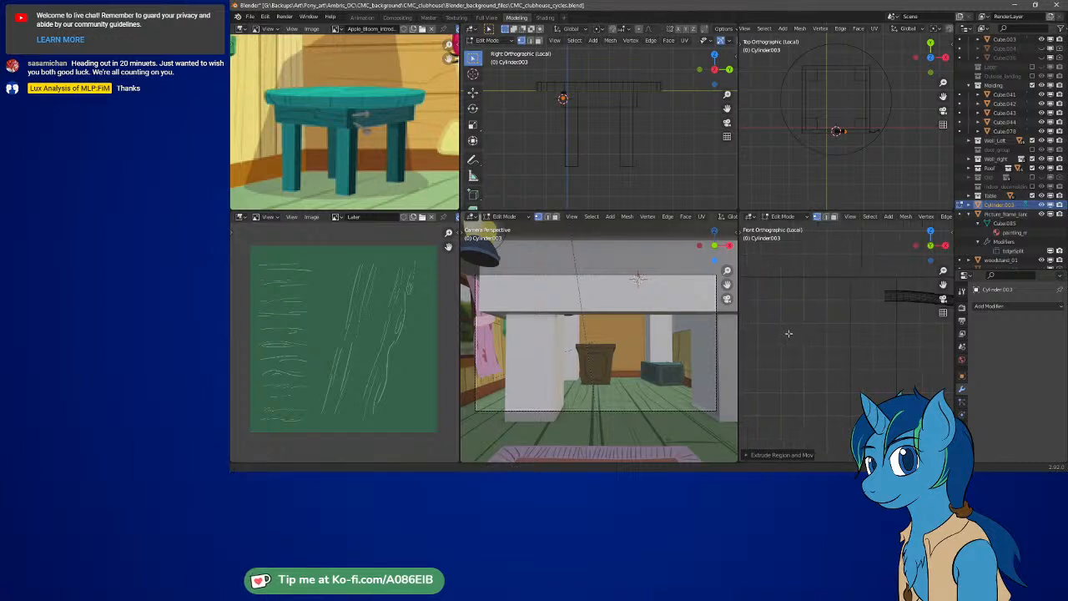
{"action": "middle_click_drag", "start_coordinate": [789, 334], "coordinate": [848, 337], "text": "shift"}
{"action": "scroll", "coordinate": [849, 336], "scroll_direction": "up", "scroll_amount": 2}
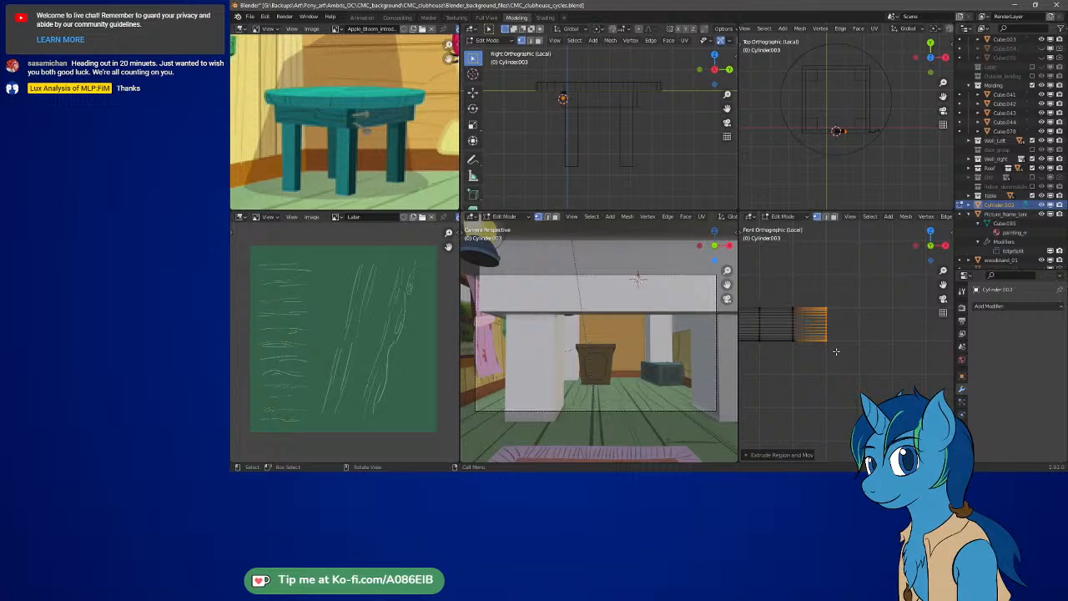
Extrude the shaft's outer end two more times along X, about 0.1 per segment
{"action": "key", "text": "e"}
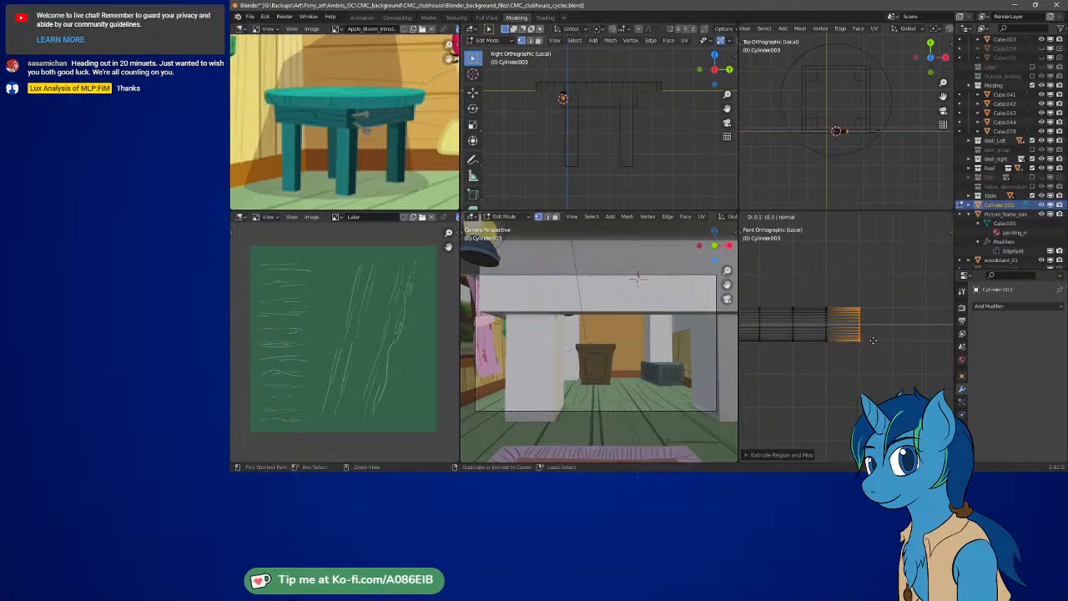
{"action": "left_click", "coordinate": [873, 341]}
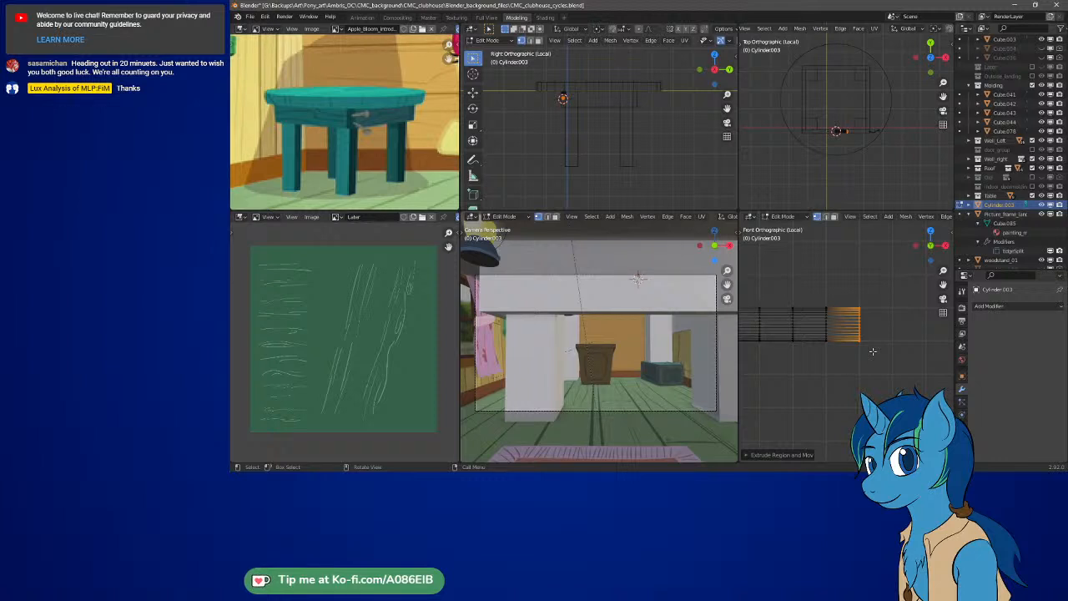
{"action": "key", "text": "e"}
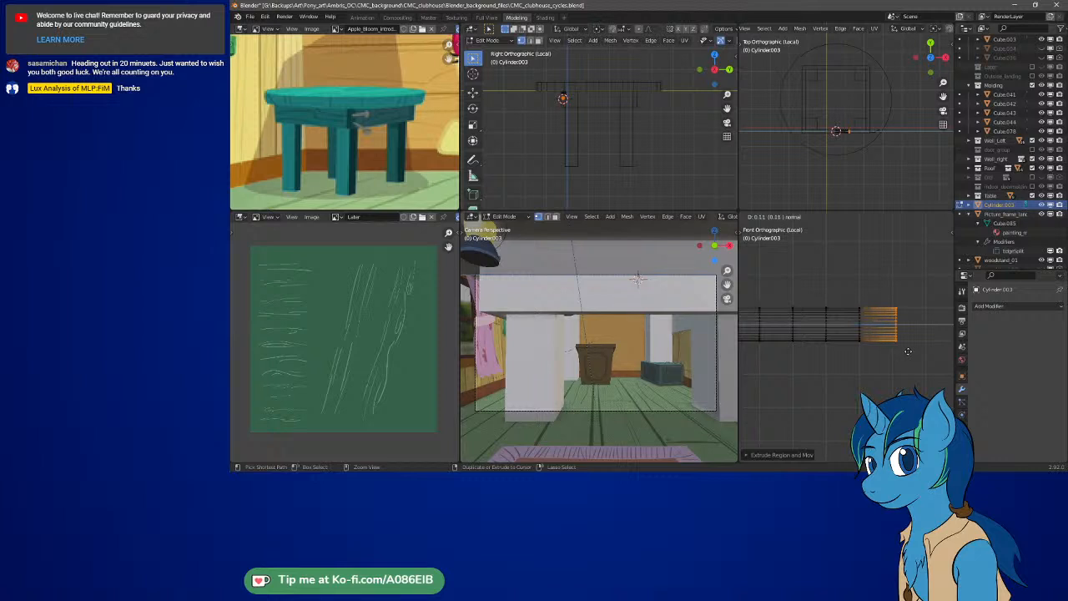
{"action": "left_click", "coordinate": [907, 352], "text": "ctrl"}
{"action": "scroll", "coordinate": [854, 352], "scroll_direction": "down", "scroll_amount": 5}
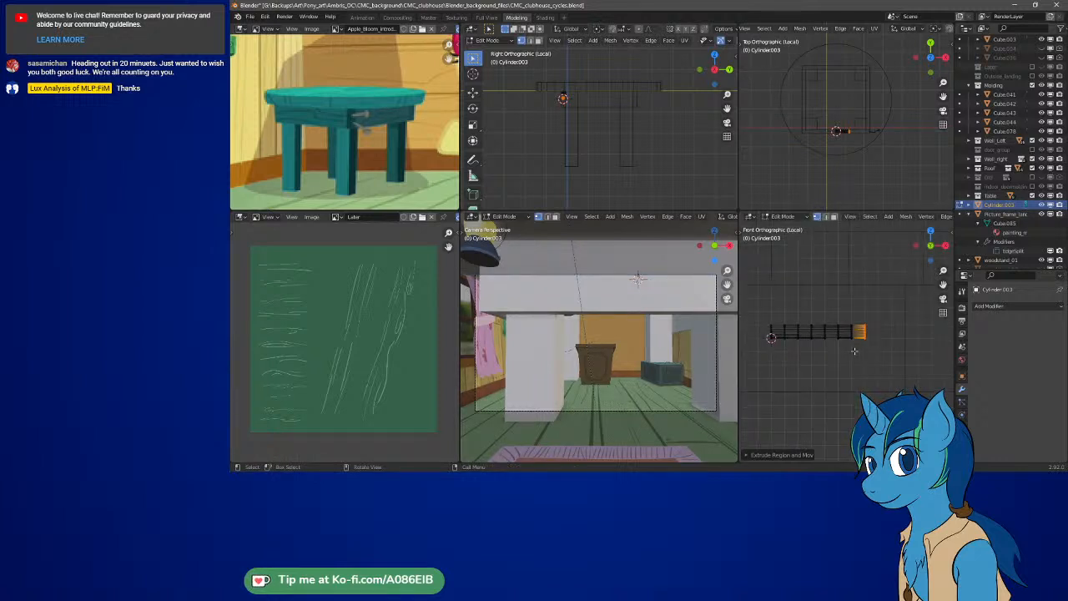
Extrude the shaft's end in place, scale it by 3, and extrude it outward by about one shaft segment as the nail head
{"action": "scroll", "coordinate": [854, 351], "scroll_direction": "up", "scroll_amount": 6}
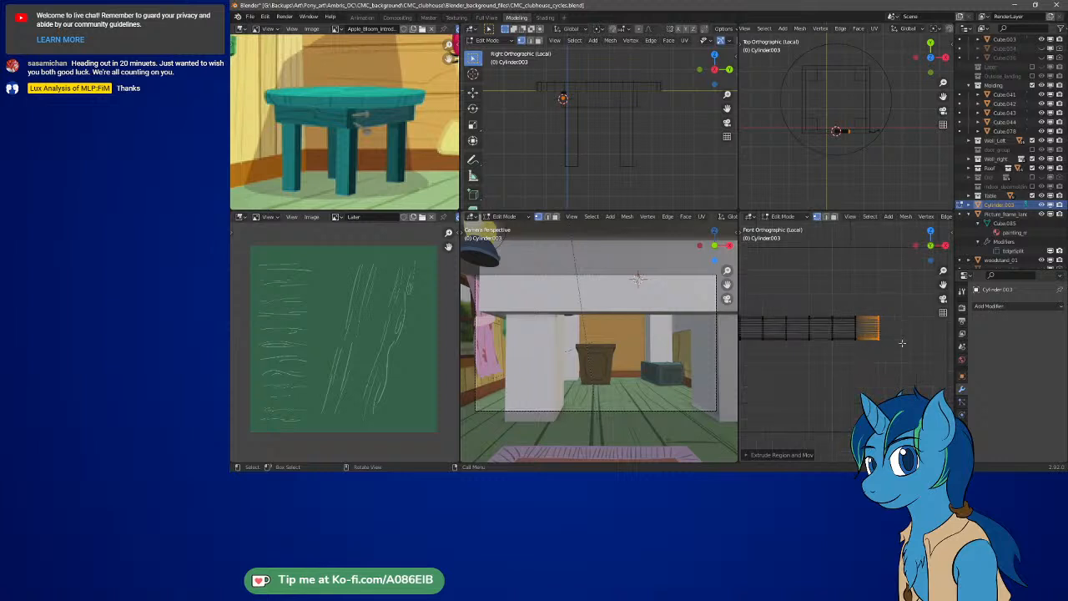
{"action": "middle_click_drag", "start_coordinate": [906, 340], "coordinate": [831, 343], "text": "shift"}
{"action": "scroll", "coordinate": [838, 342], "scroll_direction": "up", "scroll_amount": 1}
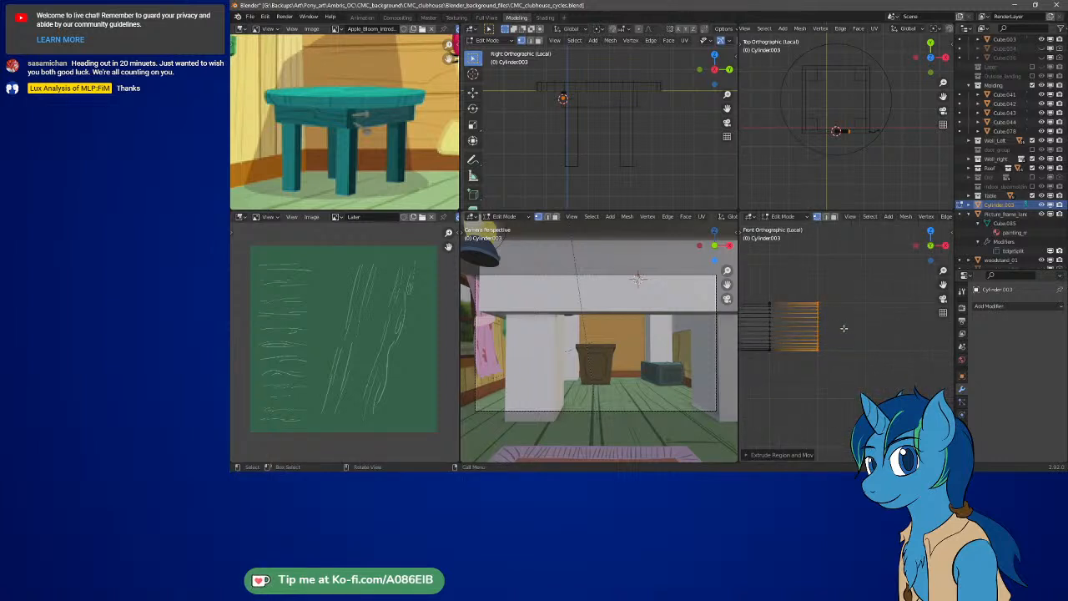
{"action": "left_click", "coordinate": [849, 328]}
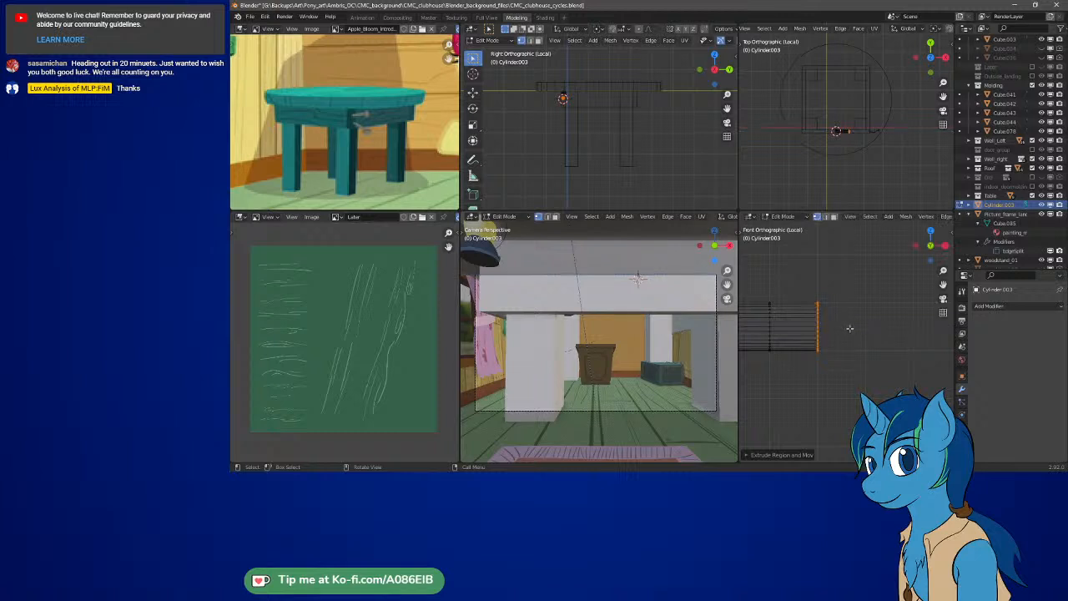
{"action": "key", "text": "s"}
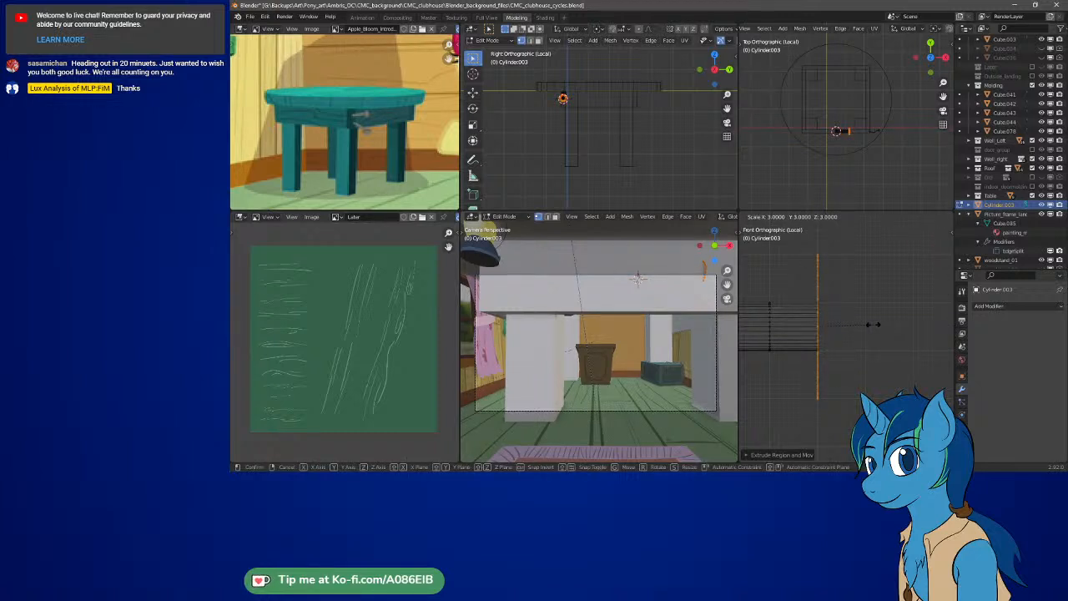
{"action": "left_click", "coordinate": [872, 324]}
{"action": "key", "text": "e"}
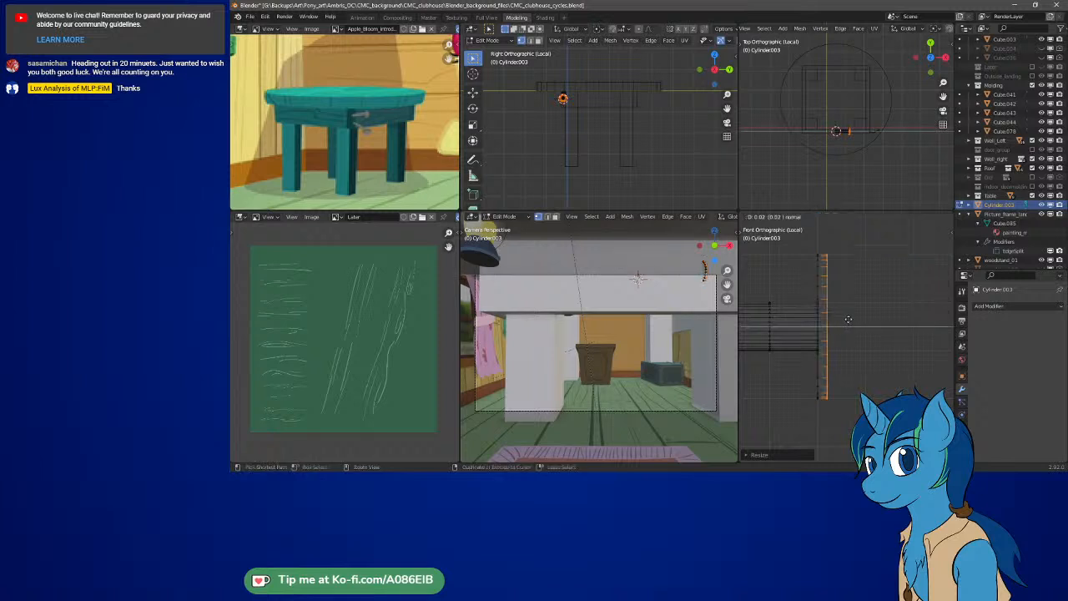
{"action": "left_click", "coordinate": [880, 320]}
Move the nail head's outer face back along X in the front view, reducing the head to about half its thickness
{"action": "mouse_move", "coordinate": [880, 320]}
{"action": "middle_mouse_down"}
{"action": "mouse_move", "coordinate": [844, 337]}
{"action": "mouse_move", "coordinate": [860, 346]}
{"action": "mouse_move", "coordinate": [845, 338]}
{"action": "mouse_move", "coordinate": [894, 337]}
{"action": "middle_mouse_up"}
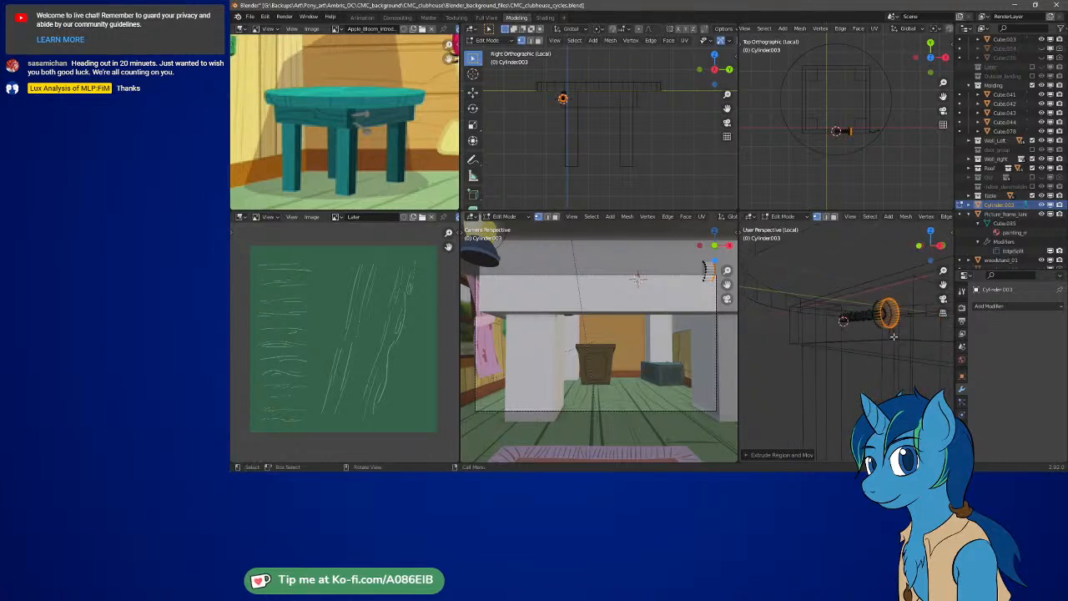
{"action": "key", "text": "KP_1"}
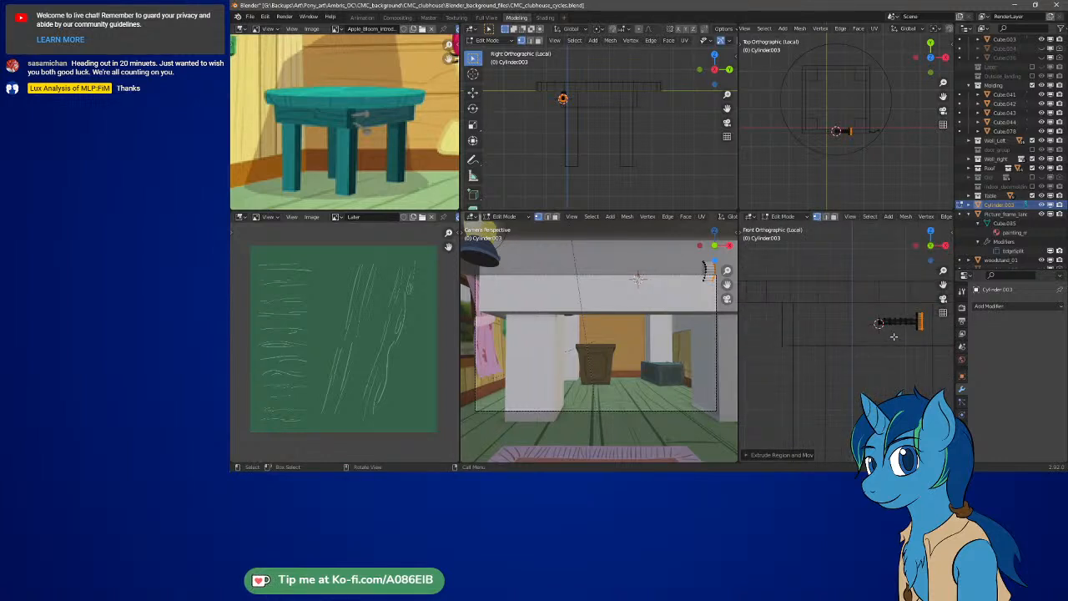
{"action": "scroll", "coordinate": [908, 331], "scroll_direction": "up", "scroll_amount": 6}
{"action": "middle_click_drag", "start_coordinate": [938, 358], "coordinate": [842, 326], "text": "shift"}
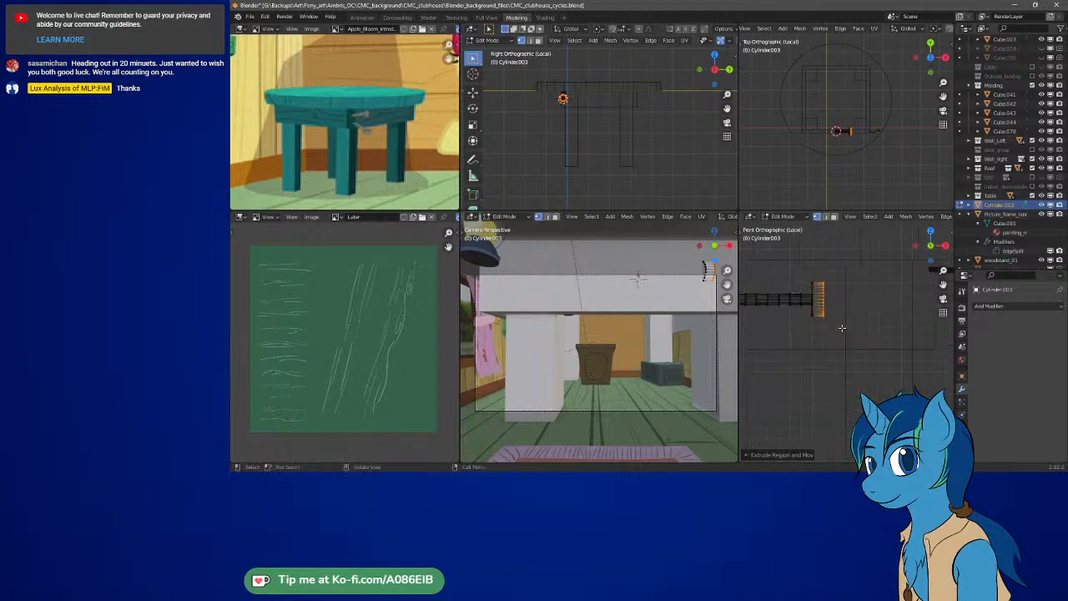
{"action": "scroll", "coordinate": [842, 326], "scroll_direction": "up", "scroll_amount": 2}
{"action": "middle_click_drag", "start_coordinate": [798, 278], "coordinate": [866, 342], "text": "shift"}
{"action": "scroll", "coordinate": [832, 356], "scroll_direction": "up", "scroll_amount": 3}
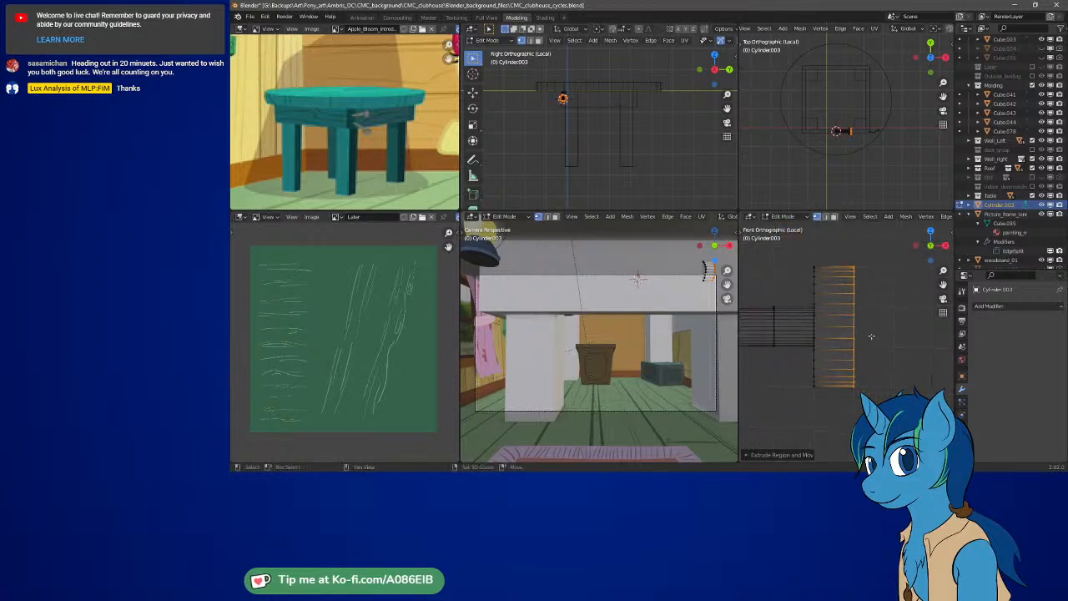
{"action": "key", "text": "g"}
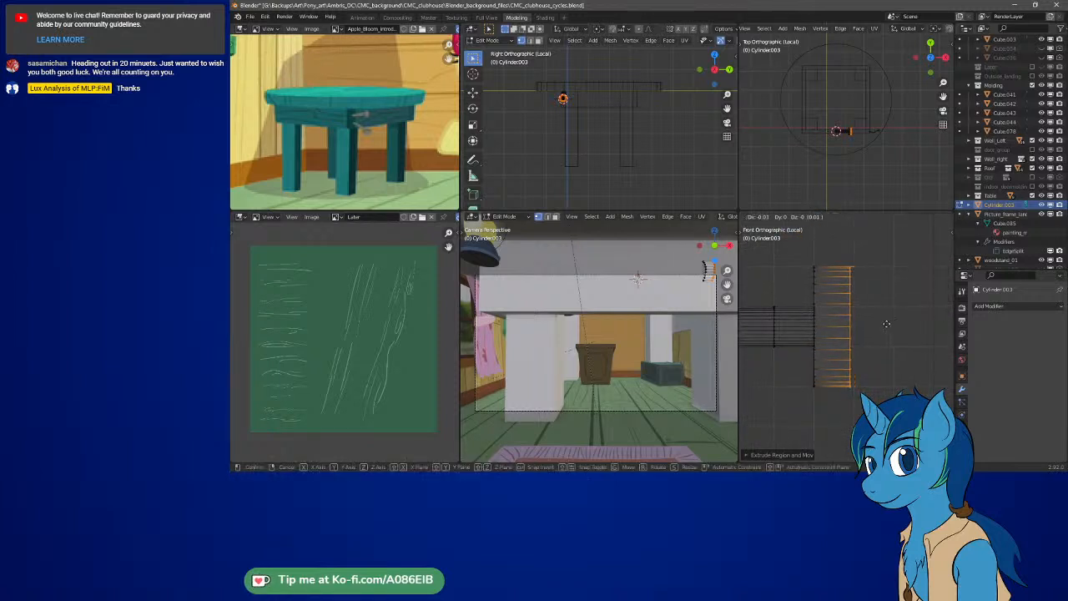
{"action": "left_click", "coordinate": [874, 324]}
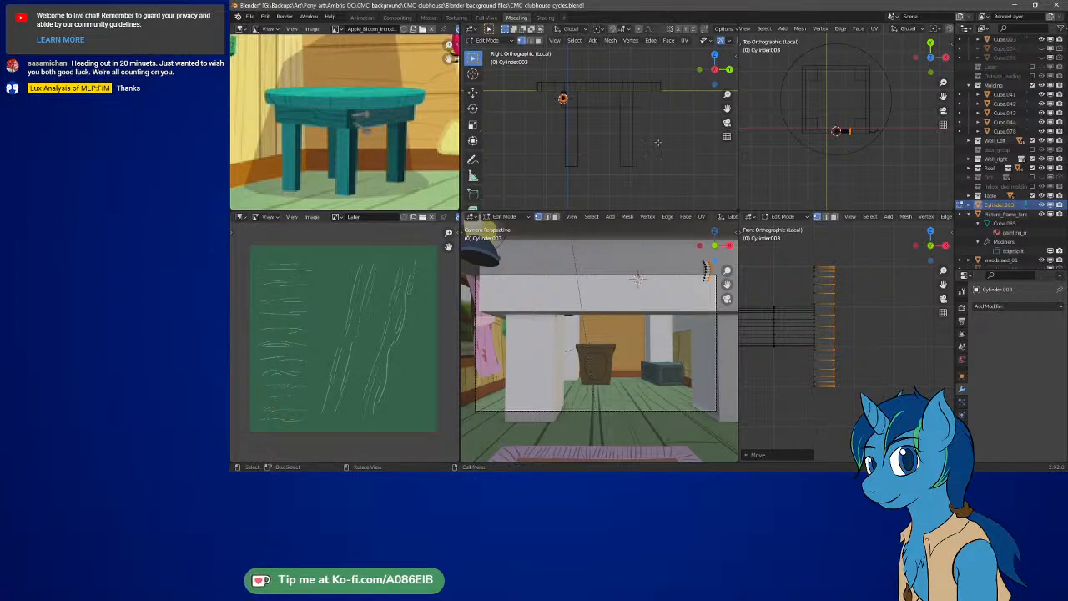
{"action": "middle_click_drag", "start_coordinate": [658, 143], "coordinate": [633, 137], "text": "ctrl"}
{"action": "scroll", "coordinate": [625, 132], "scroll_direction": "up", "scroll_amount": 3}
{"action": "scroll", "coordinate": [635, 147], "scroll_direction": "up", "scroll_amount": 1}
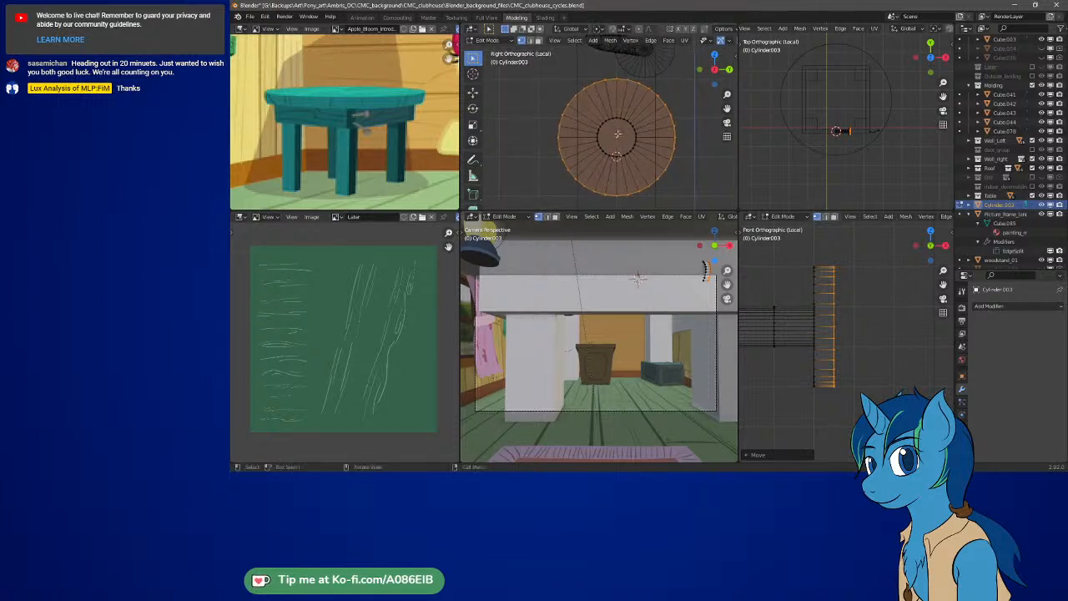
{"action": "key", "text": "alt+a"}
{"action": "key", "text": "g"}
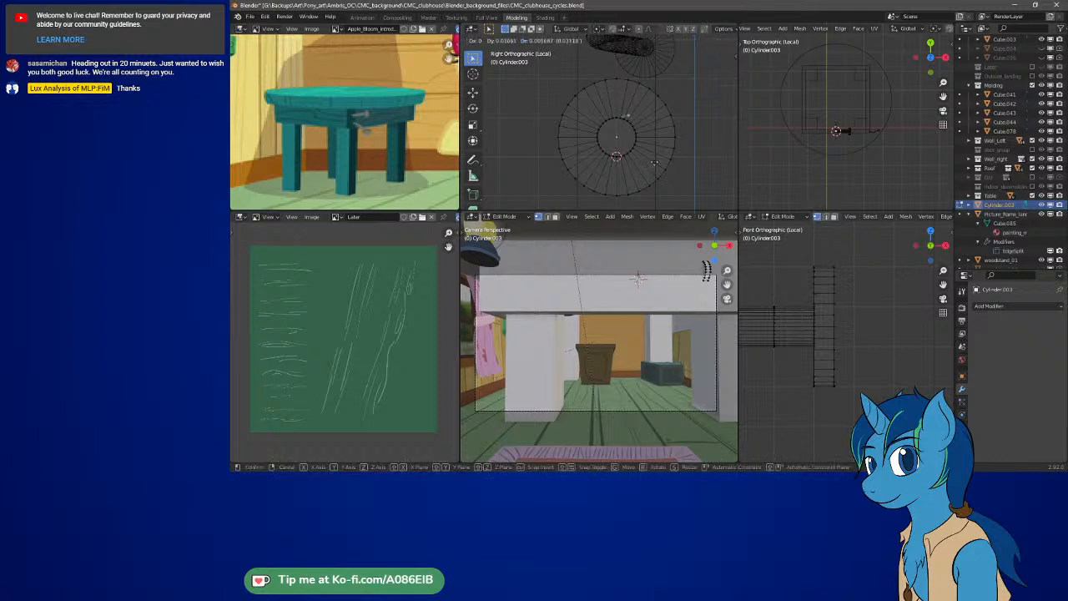
{"action": "right_click", "coordinate": [619, 151]}
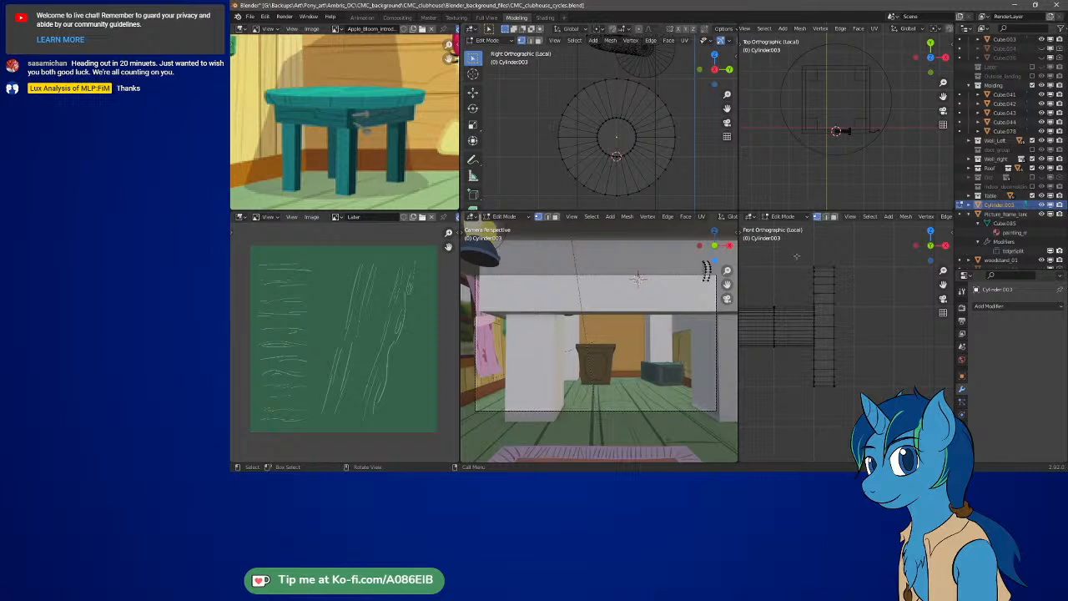
Extrude the nail head's outer face in place and scale the new ring down to the head's centre
{"action": "left_click_drag", "start_coordinate": [826, 260], "coordinate": [862, 409]}
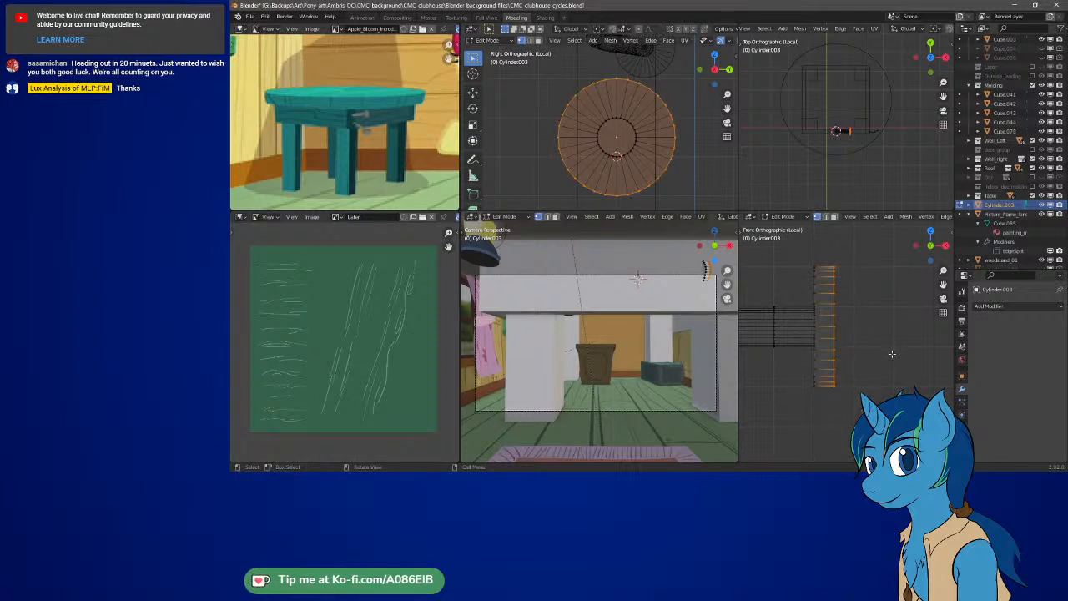
{"action": "key", "text": "e"}
{"action": "left_click", "coordinate": [695, 172]}
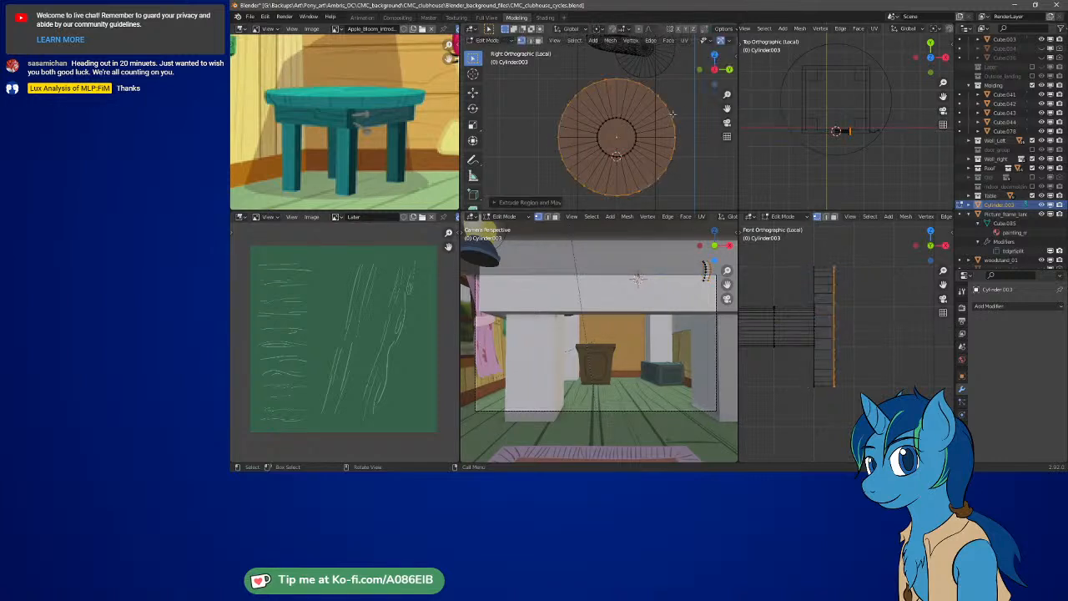
{"action": "key", "text": "s"}
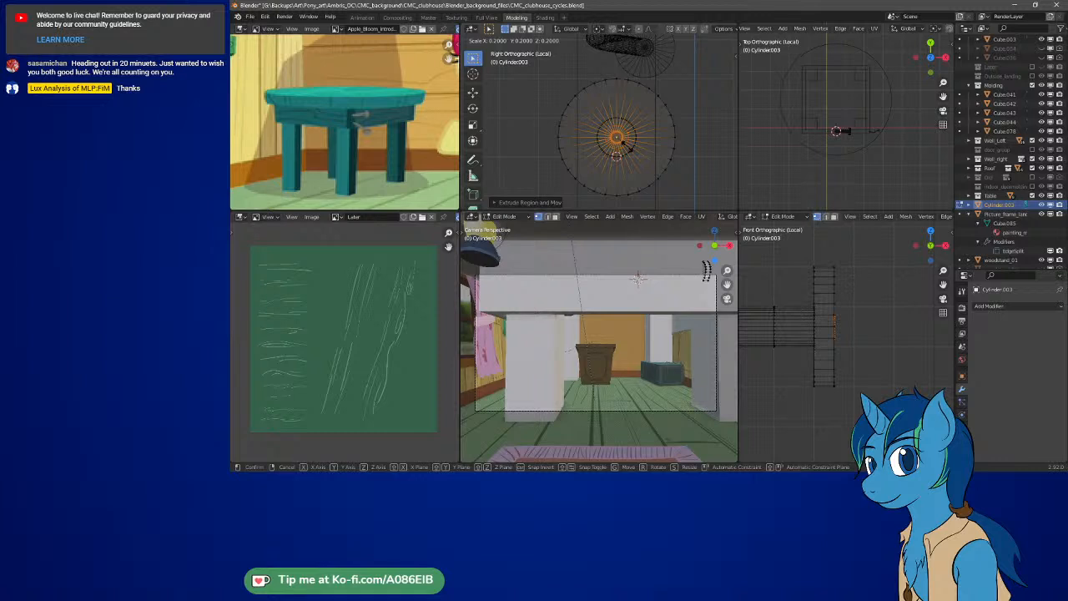
{"action": "left_click", "coordinate": [616, 137]}
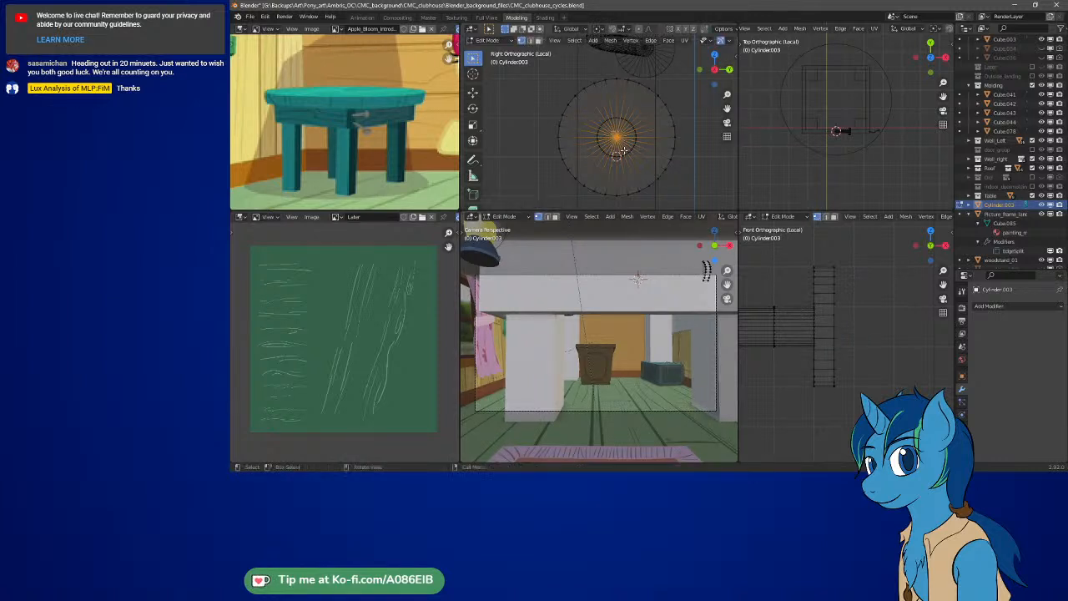
Merge the shrunken ring of vertices at the centre of the nail head's outer face
{"action": "left_click", "coordinate": [631, 41]}
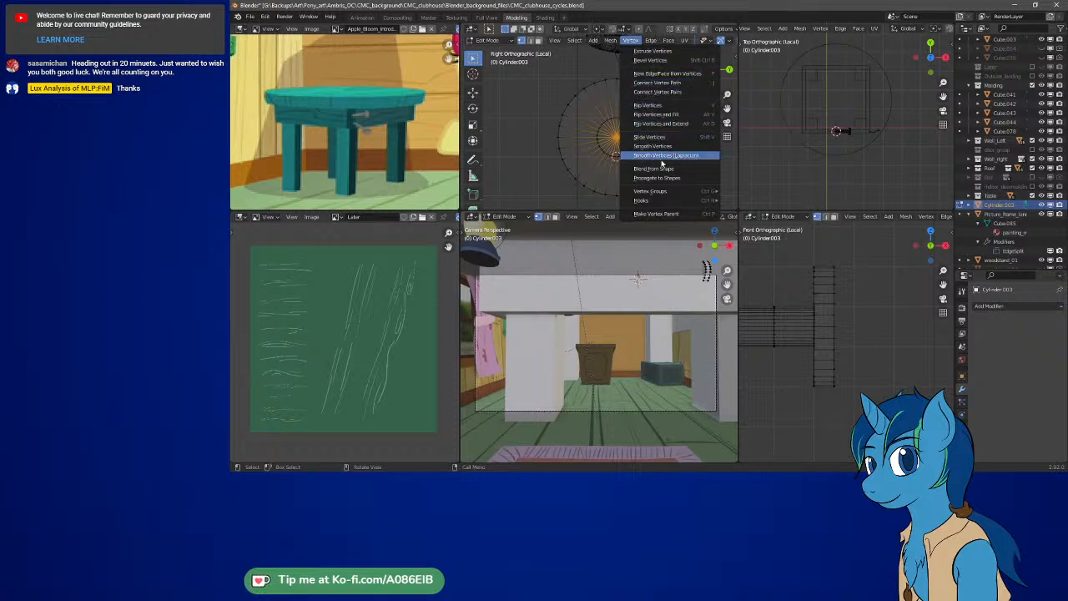
{"action": "mouse_move", "coordinate": [692, 195]}
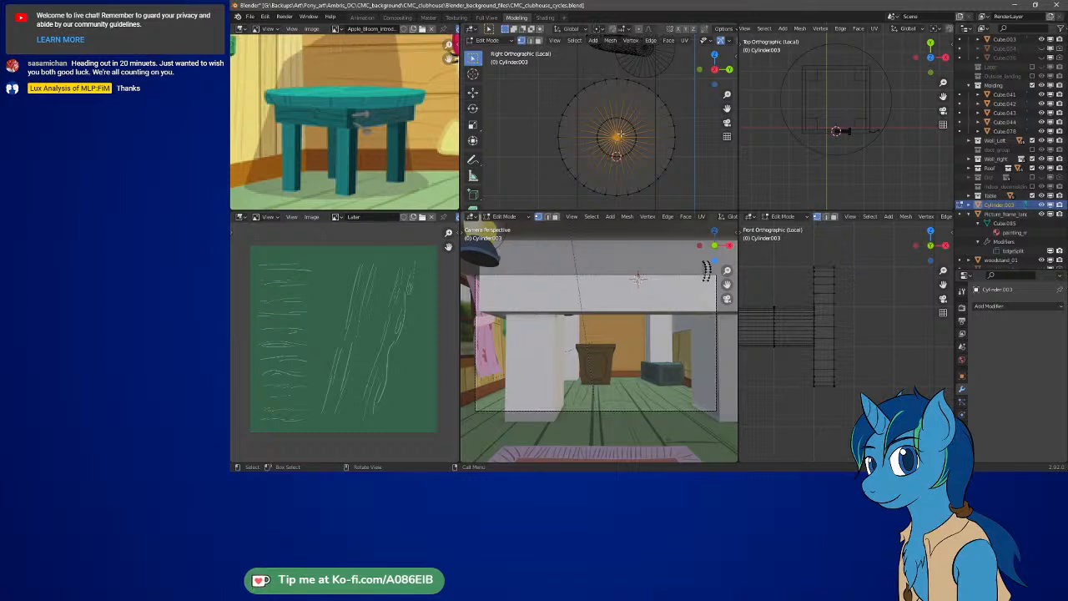
{"action": "left_click", "coordinate": [674, 41]}
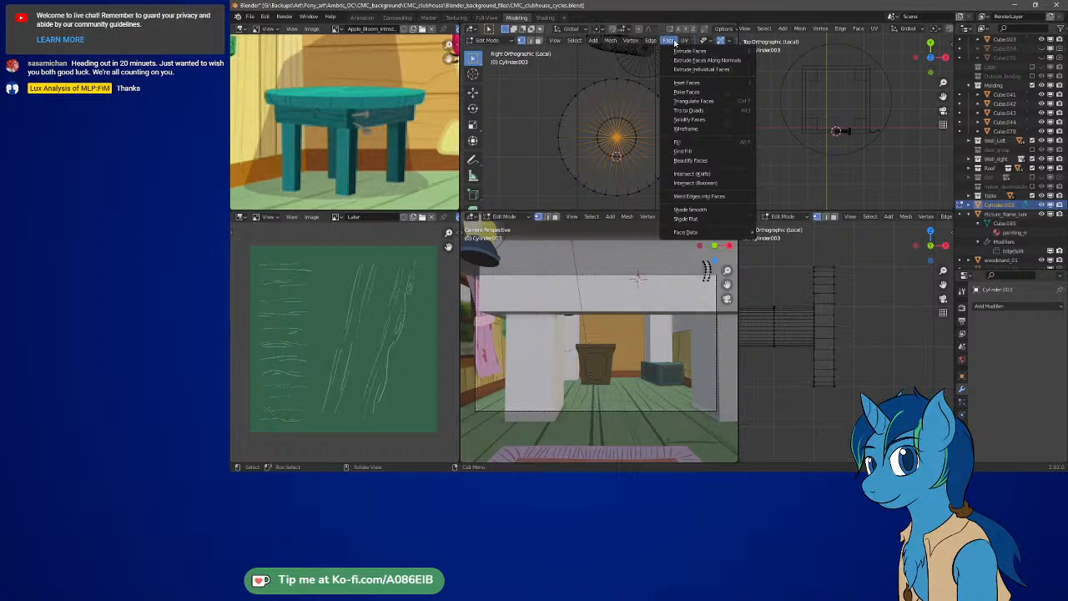
{"action": "mouse_move", "coordinate": [659, 44]}
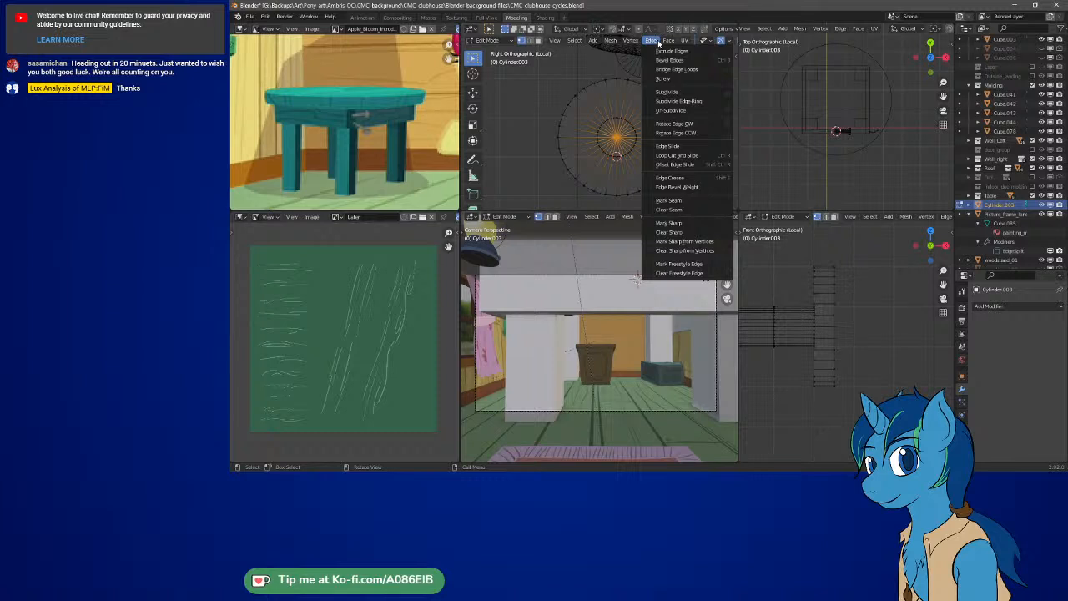
{"action": "mouse_move", "coordinate": [615, 43]}
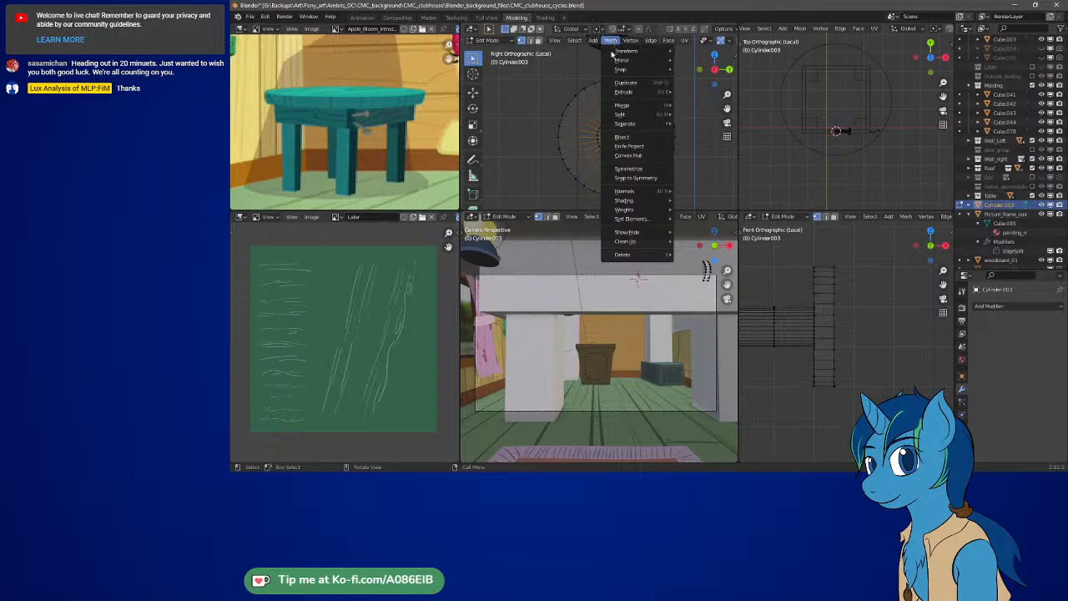
{"action": "mouse_move", "coordinate": [634, 105]}
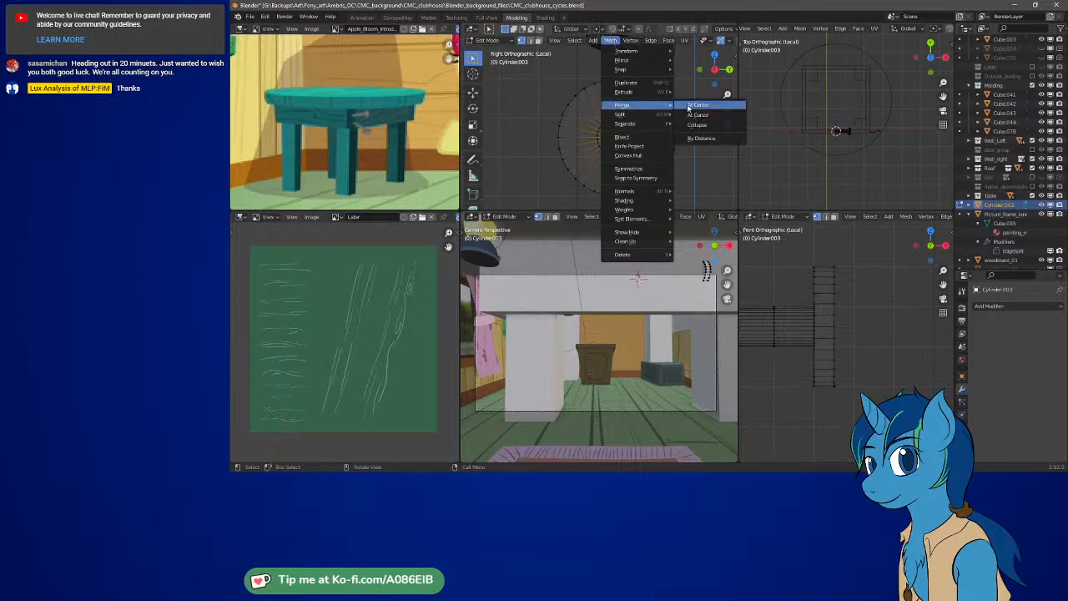
{"action": "left_click", "coordinate": [705, 106]}
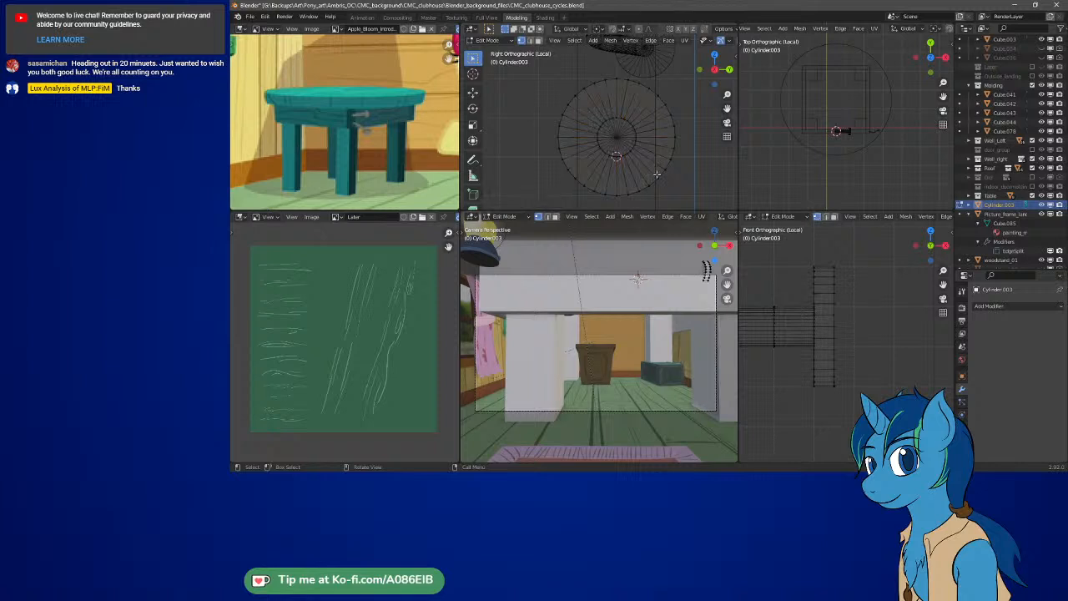
{"action": "key", "text": "g"}
{"action": "right_click", "coordinate": [648, 156]}
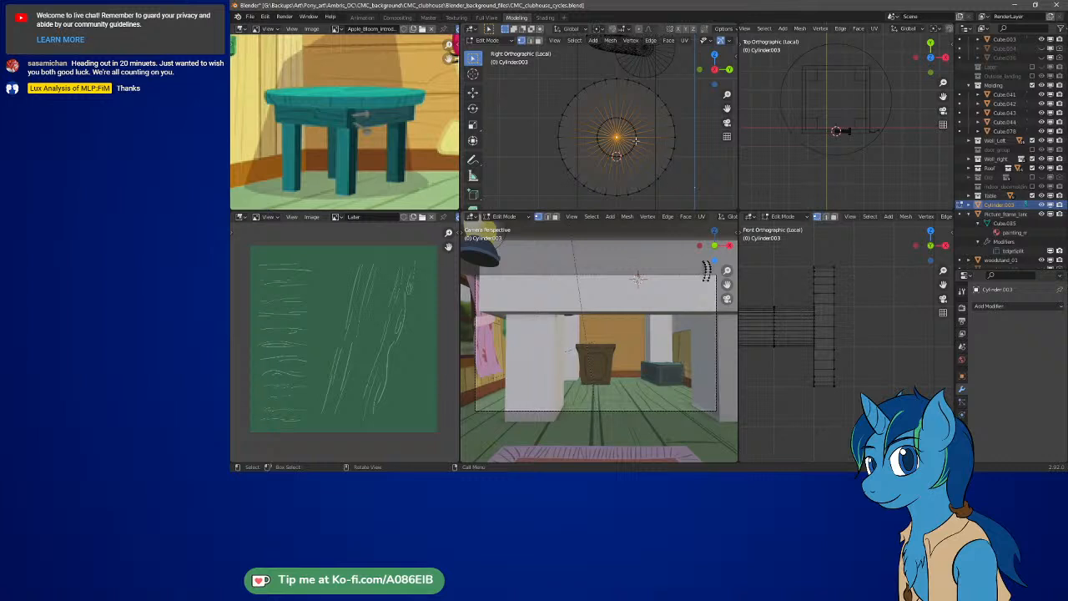
Inspect the nail in solid shading, test-moving it out of the table apron and cancelling the move, then restore wireframe
{"action": "middle_click_drag", "start_coordinate": [872, 353], "coordinate": [895, 345], "text": "shift"}
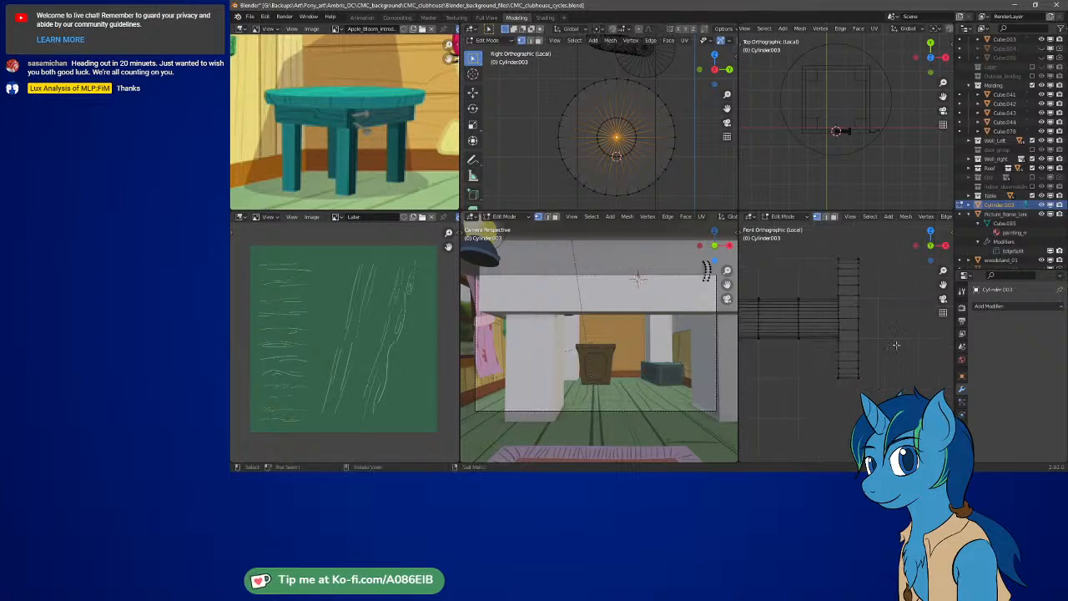
{"action": "middle_click_drag", "start_coordinate": [666, 140], "coordinate": [676, 162]}
{"action": "key", "text": "z"}
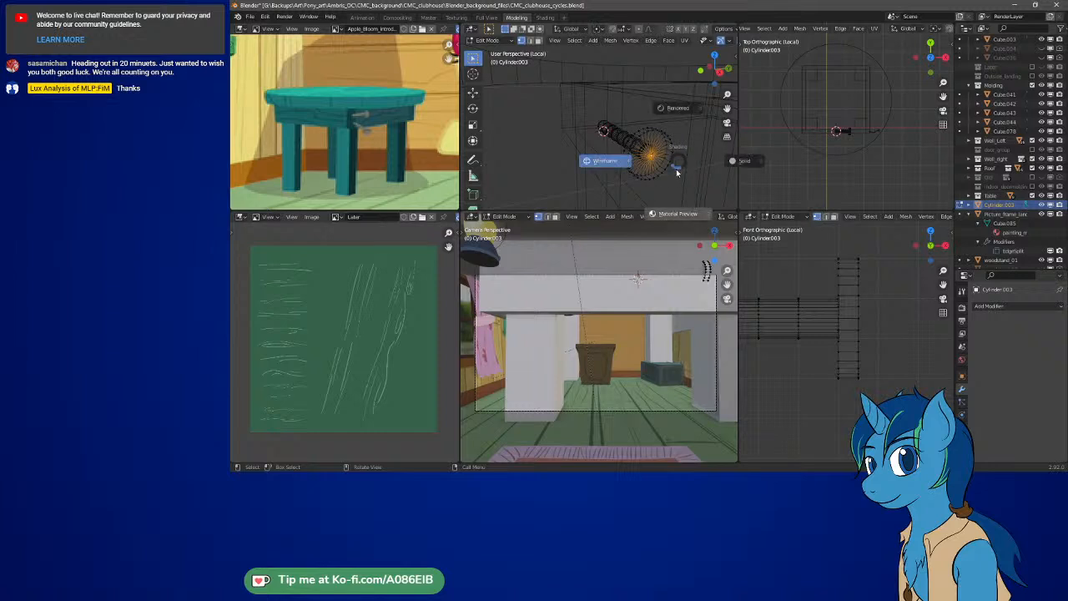
{"action": "left_click", "coordinate": [731, 169]}
{"action": "middle_click_drag", "start_coordinate": [655, 181], "coordinate": [672, 154]}
{"action": "key", "text": "Tab"}
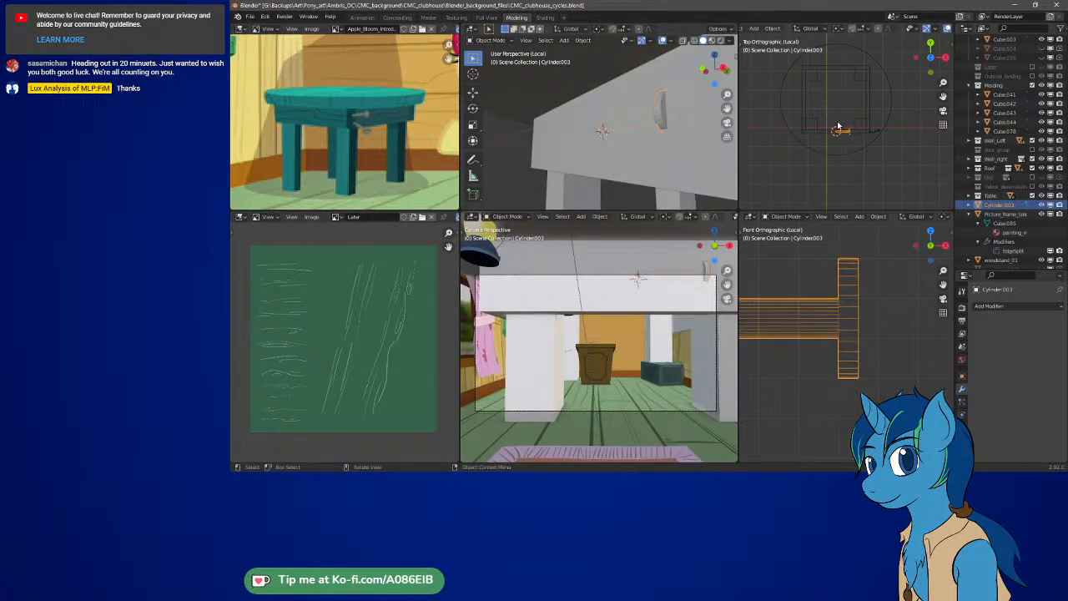
{"action": "key", "text": "g"}
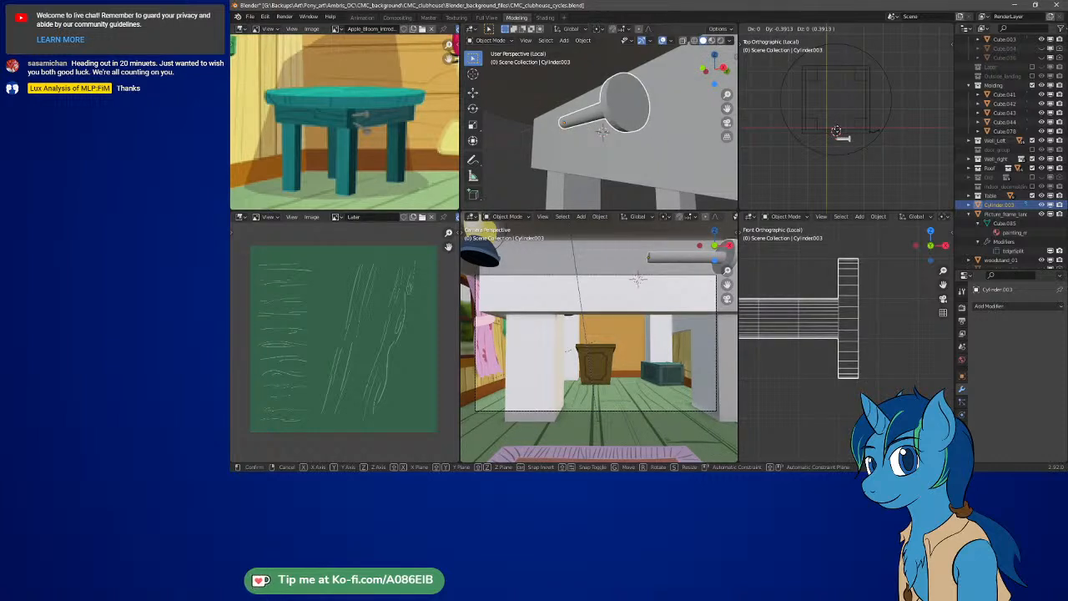
{"action": "key", "text": "Escape"}
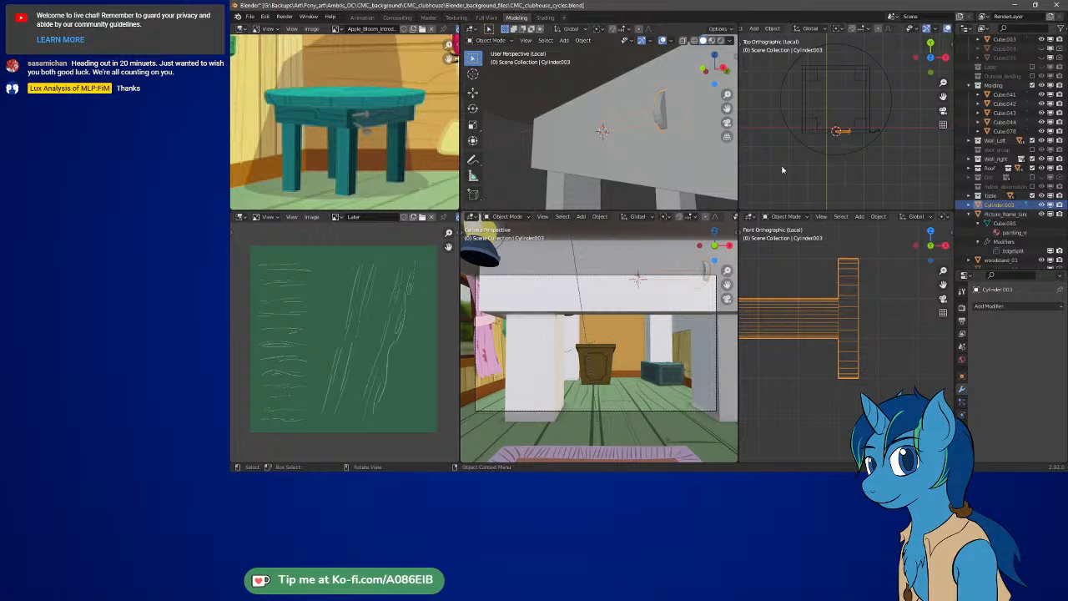
{"action": "key", "text": "z"}
{"action": "left_click", "coordinate": [571, 164]}
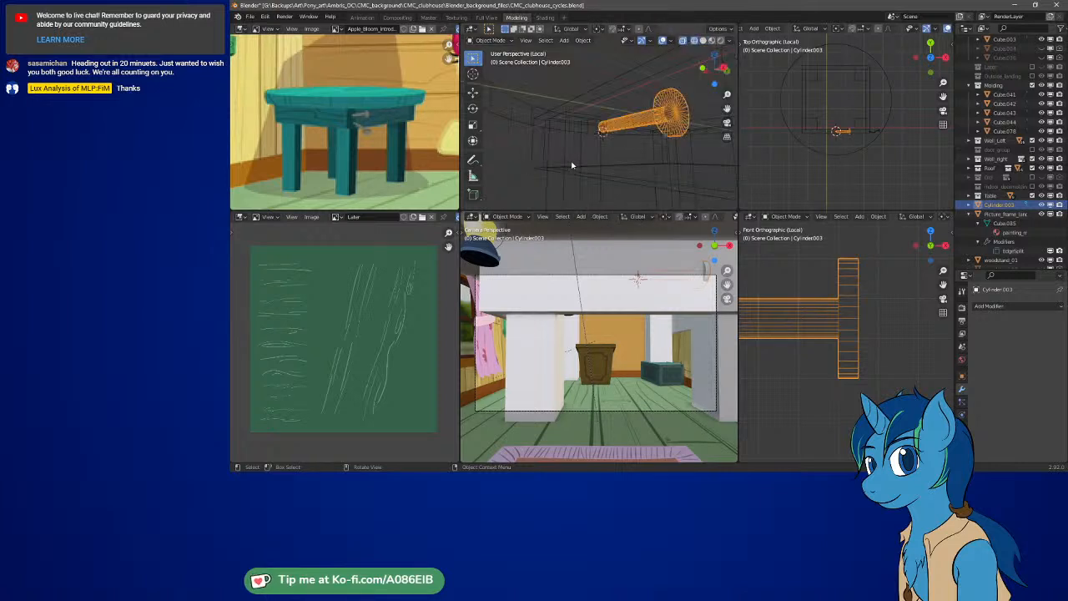
{"action": "middle_click_drag", "start_coordinate": [596, 141], "coordinate": [618, 141]}
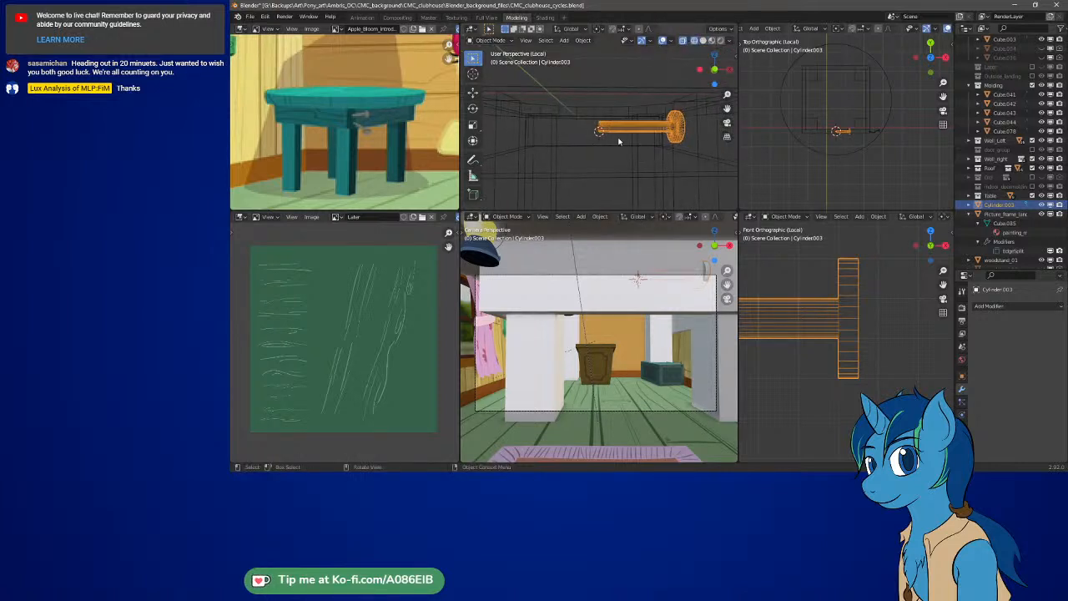
{"action": "key", "text": "KP_3"}
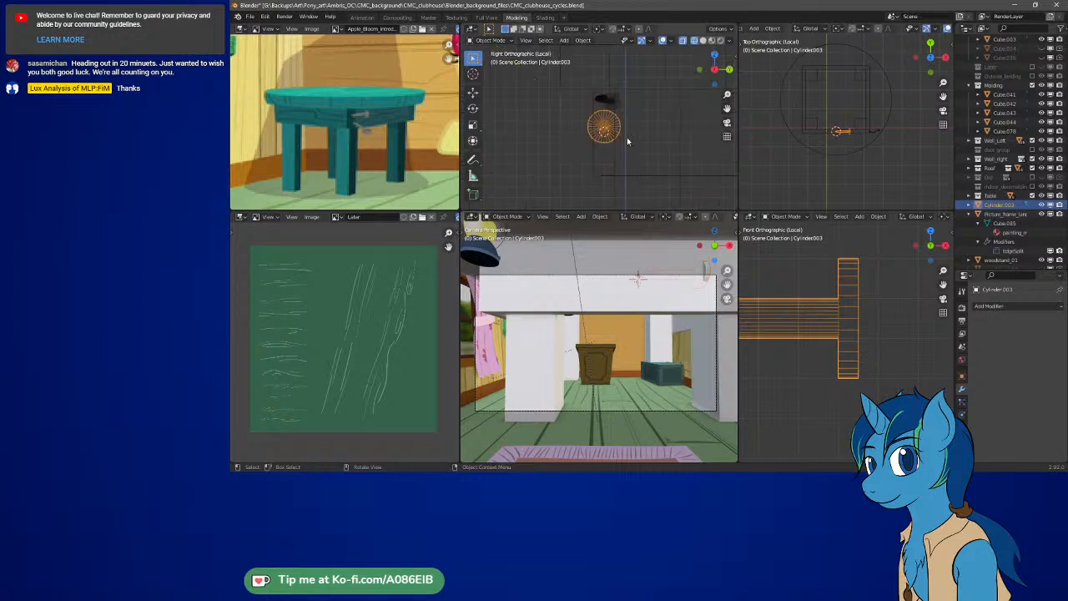
Extrude the end of the nail's shaft opposite the head in place and merge the new vertices at centre
{"action": "middle_click_drag", "start_coordinate": [834, 329], "coordinate": [788, 314], "text": "shift"}
{"action": "key", "text": "Tab"}
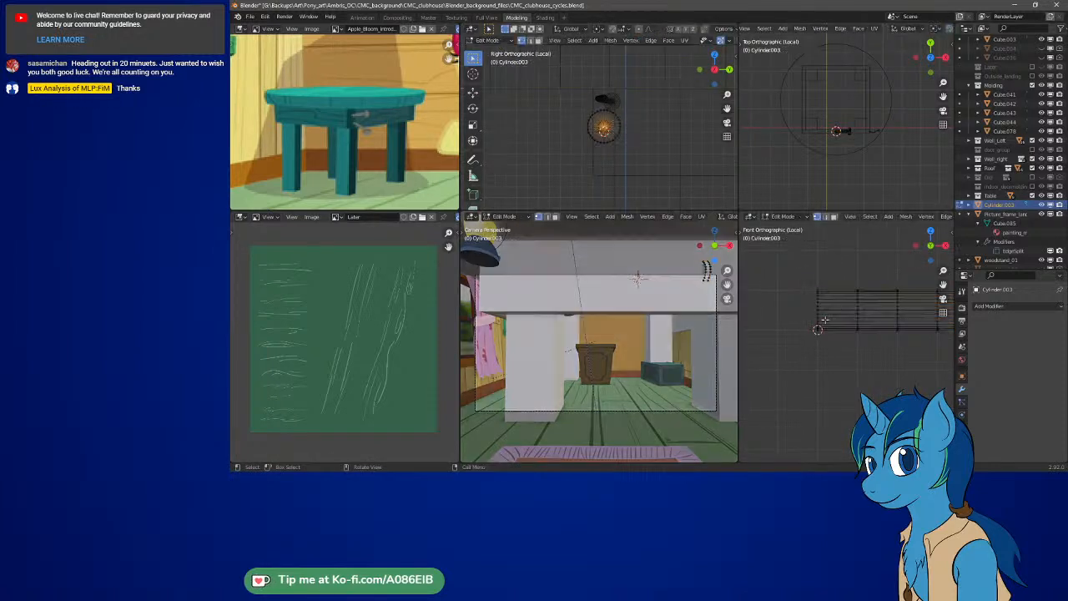
{"action": "left_click_drag", "start_coordinate": [802, 277], "coordinate": [854, 357]}
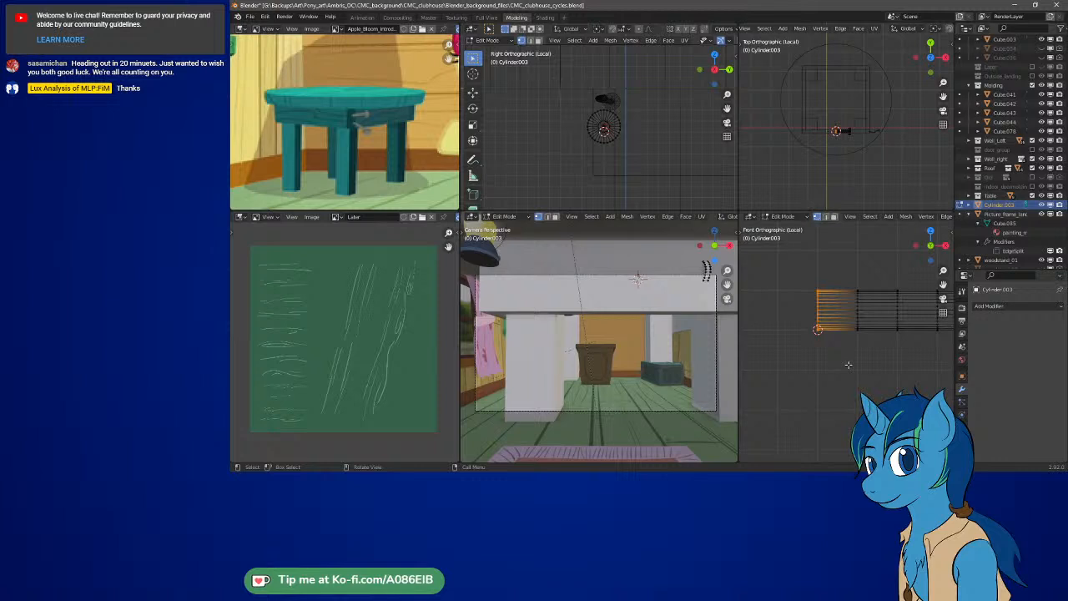
{"action": "key", "text": "e"}
{"action": "right_click", "coordinate": [826, 360]}
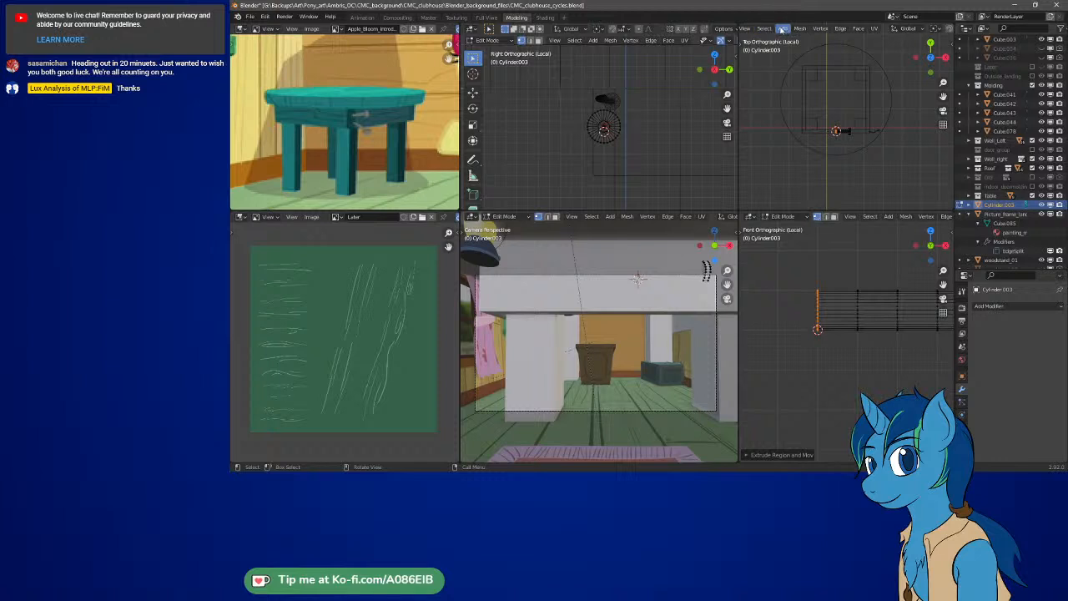
{"action": "middle_click_drag", "start_coordinate": [799, 30], "coordinate": [836, 29]}
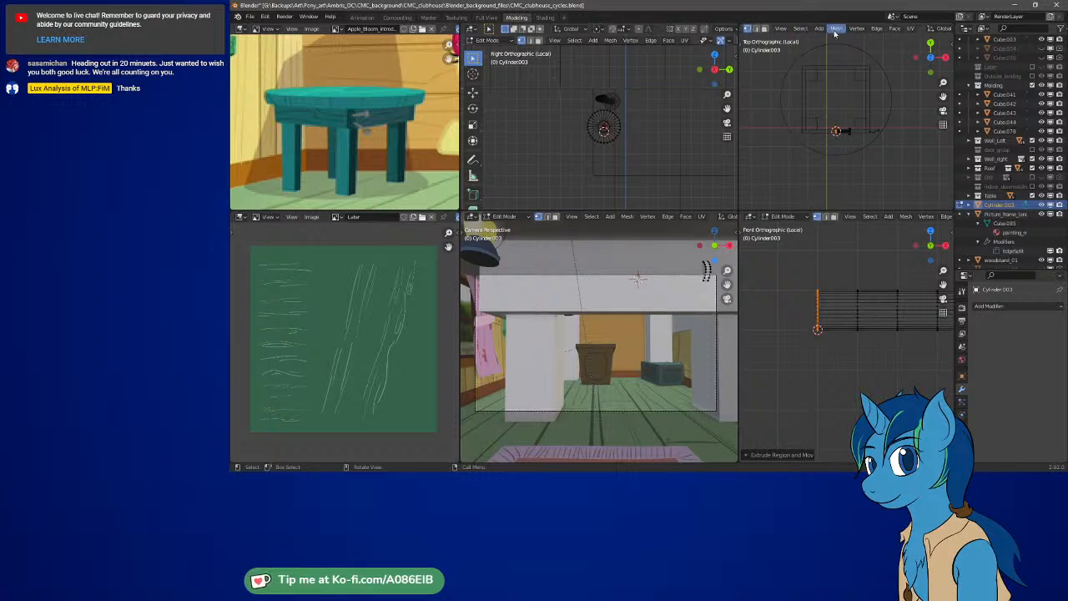
{"action": "left_click", "coordinate": [836, 29]}
{"action": "mouse_move", "coordinate": [862, 92]}
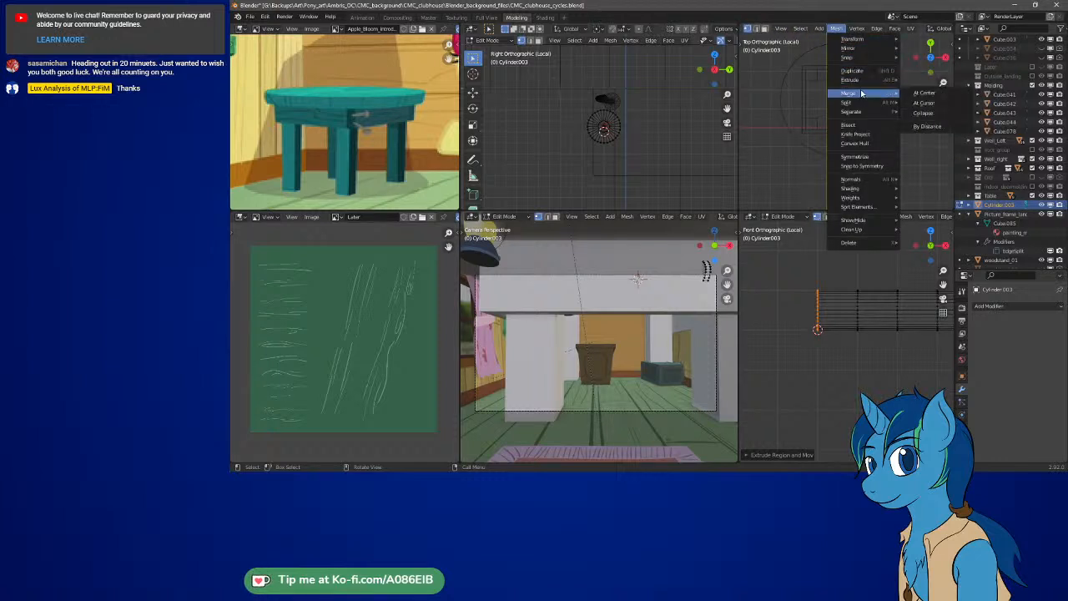
{"action": "left_click", "coordinate": [923, 92]}
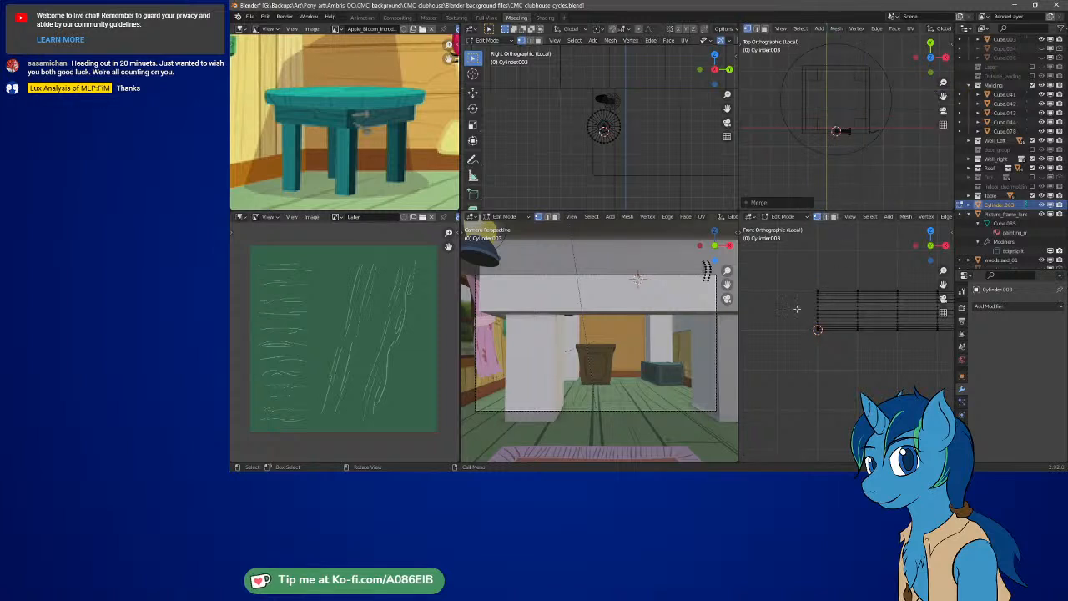
Check the merged centre vertex on the shaft's end with cancelled test moves
{"action": "middle_click_drag", "start_coordinate": [586, 143], "coordinate": [548, 158]}
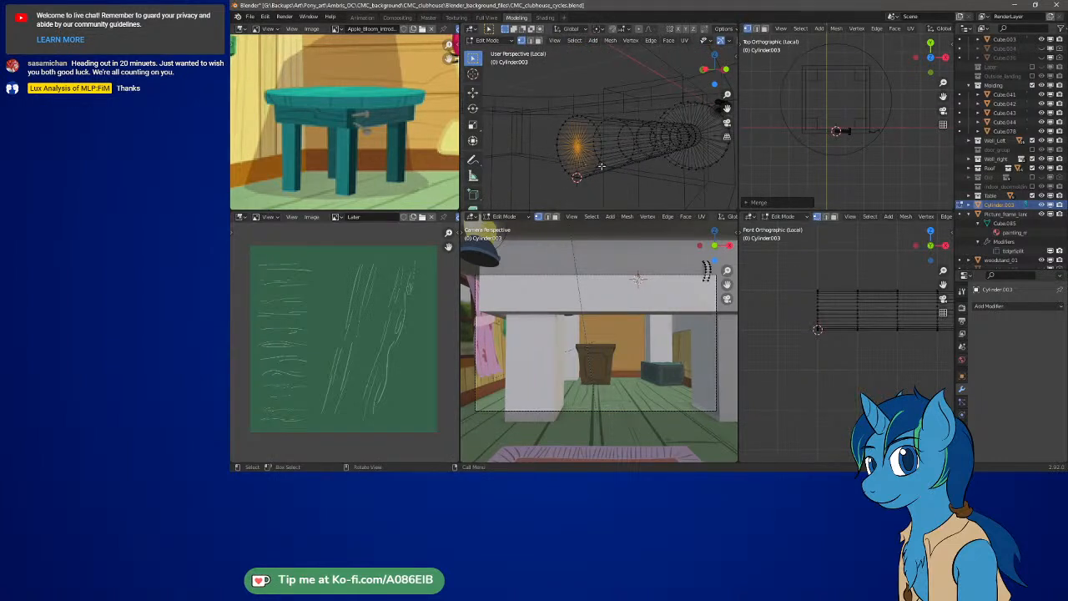
{"action": "key", "text": "g"}
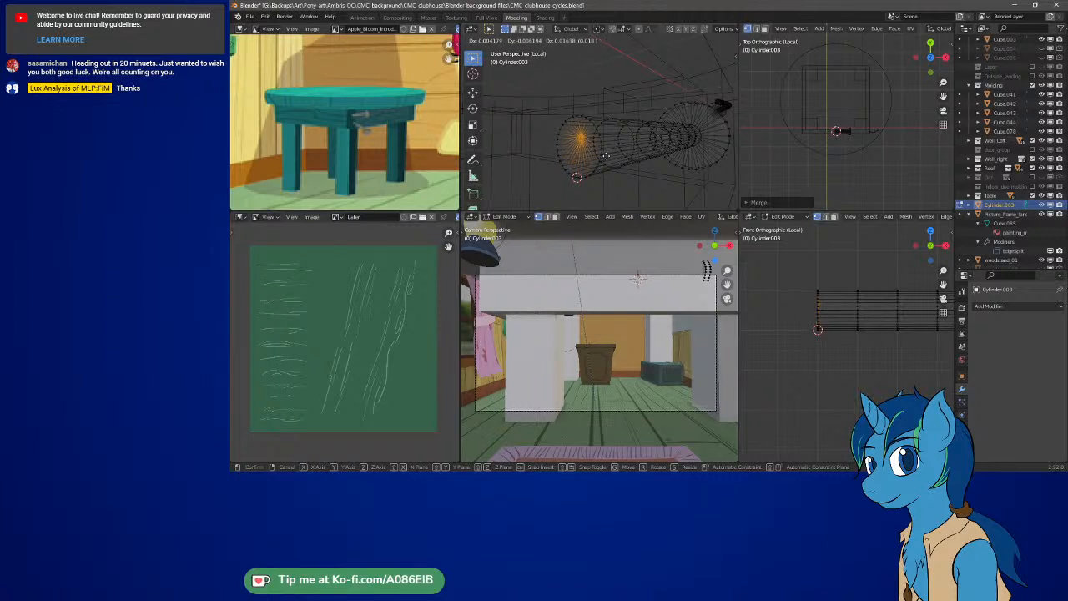
{"action": "right_click", "coordinate": [598, 159]}
{"action": "key", "text": "ctrl+z"}
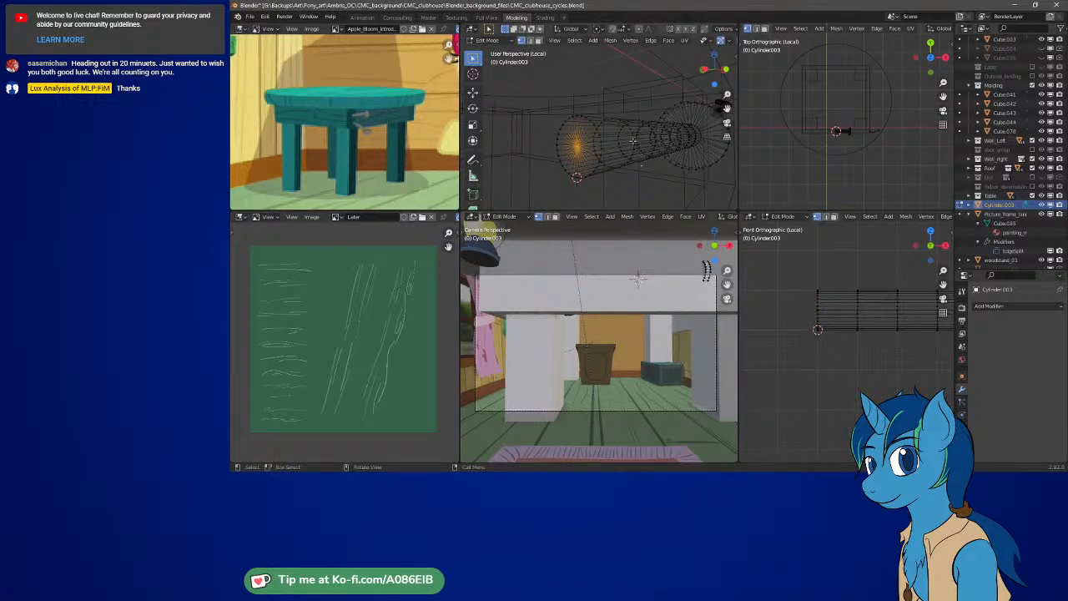
{"action": "key", "text": "g"}
{"action": "right_click", "coordinate": [617, 162]}
Shade the whole nail smooth in Object Mode and add an Edge Split modifier to it
{"action": "key", "text": "Tab"}
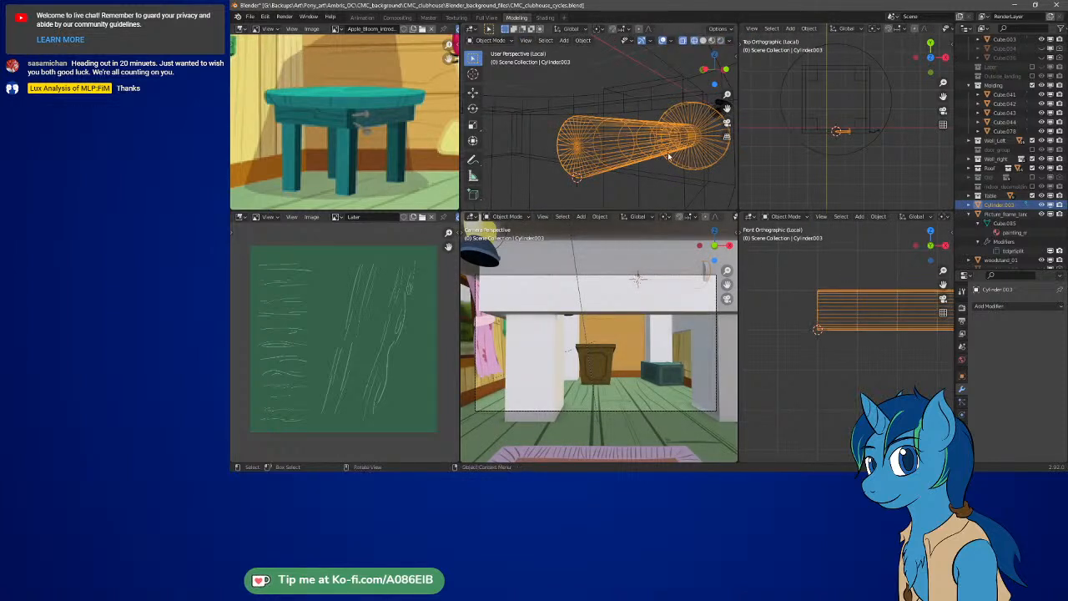
{"action": "left_click", "coordinate": [581, 41]}
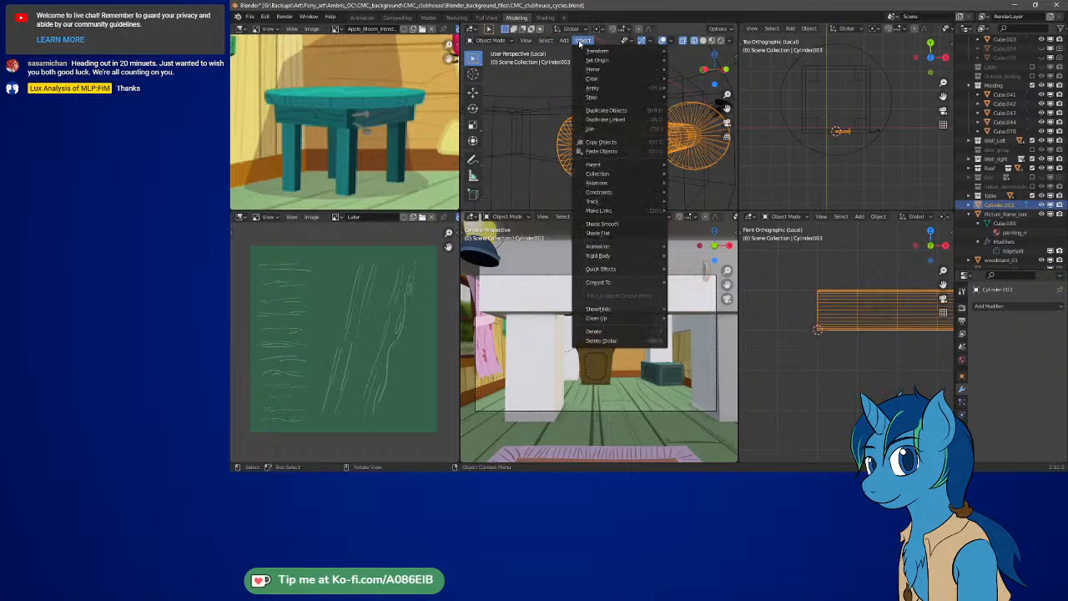
{"action": "left_click", "coordinate": [619, 222]}
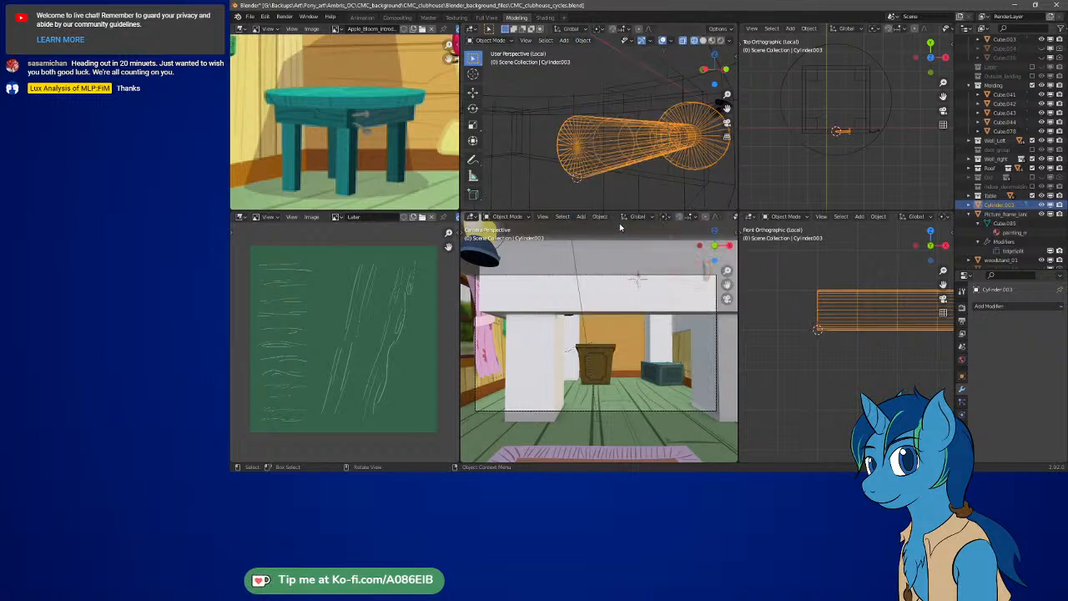
{"action": "left_click", "coordinate": [988, 306]}
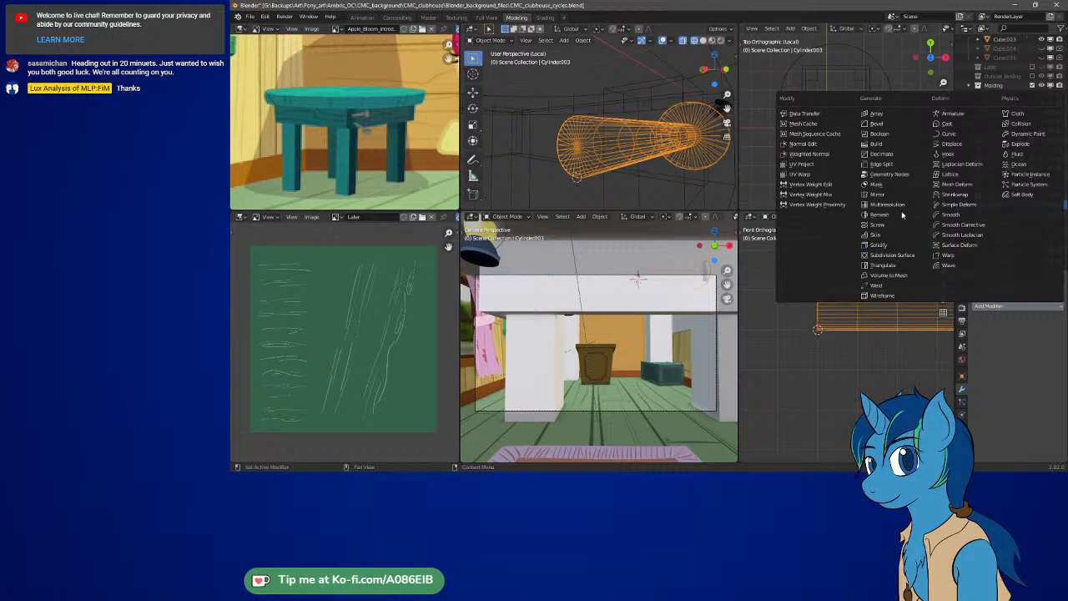
{"action": "left_click", "coordinate": [881, 164]}
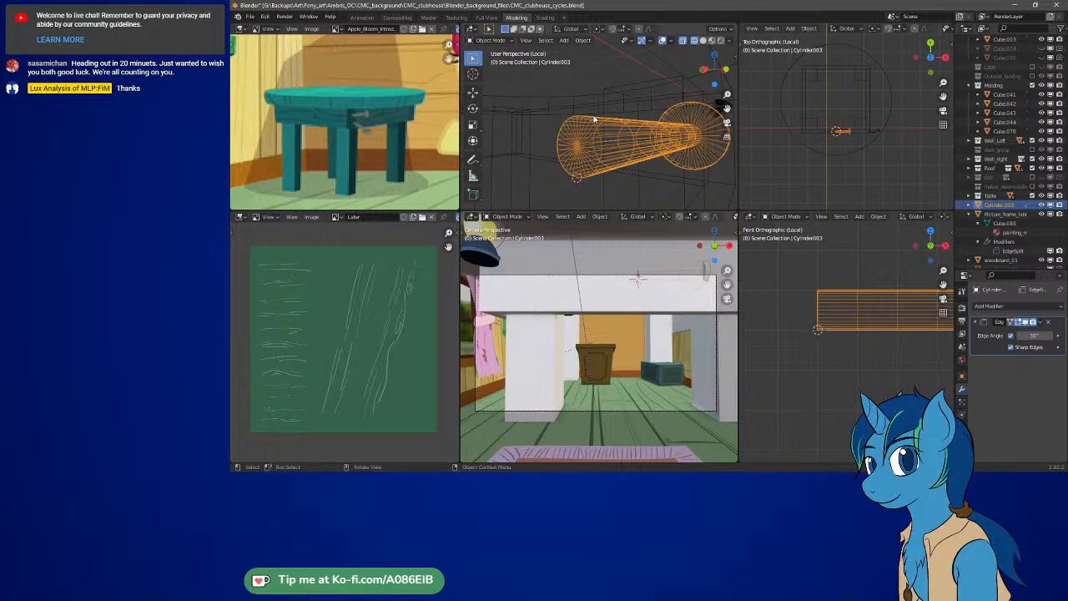
{"action": "key", "text": "KP_3"}
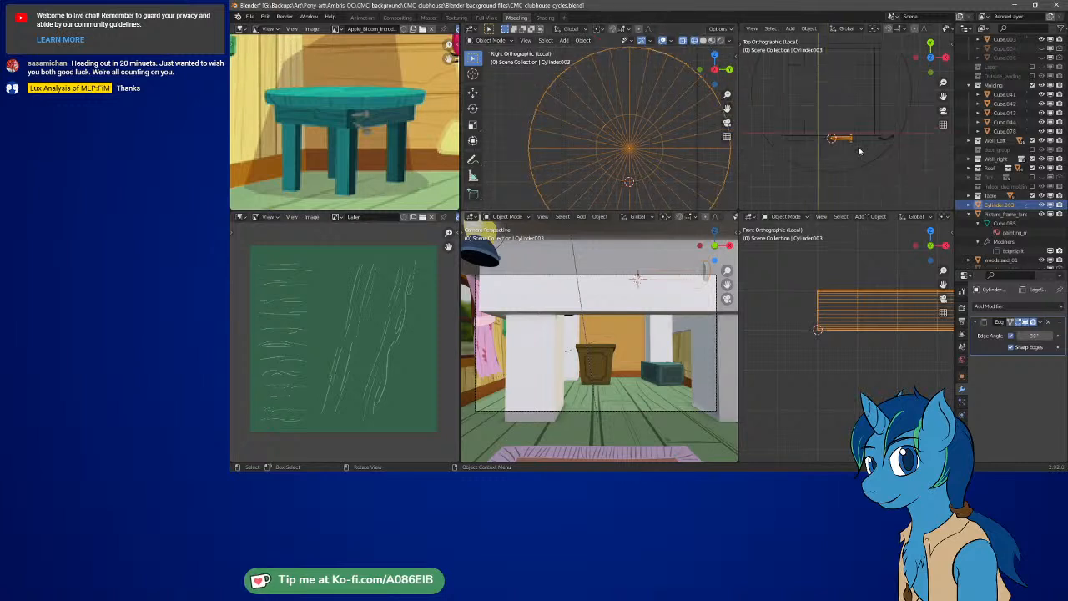
Add a Bézier curve at the 3D cursor on the nail's shaft end and enter Edit Mode on it
{"action": "scroll", "coordinate": [860, 151], "scroll_direction": "up", "scroll_amount": 5}
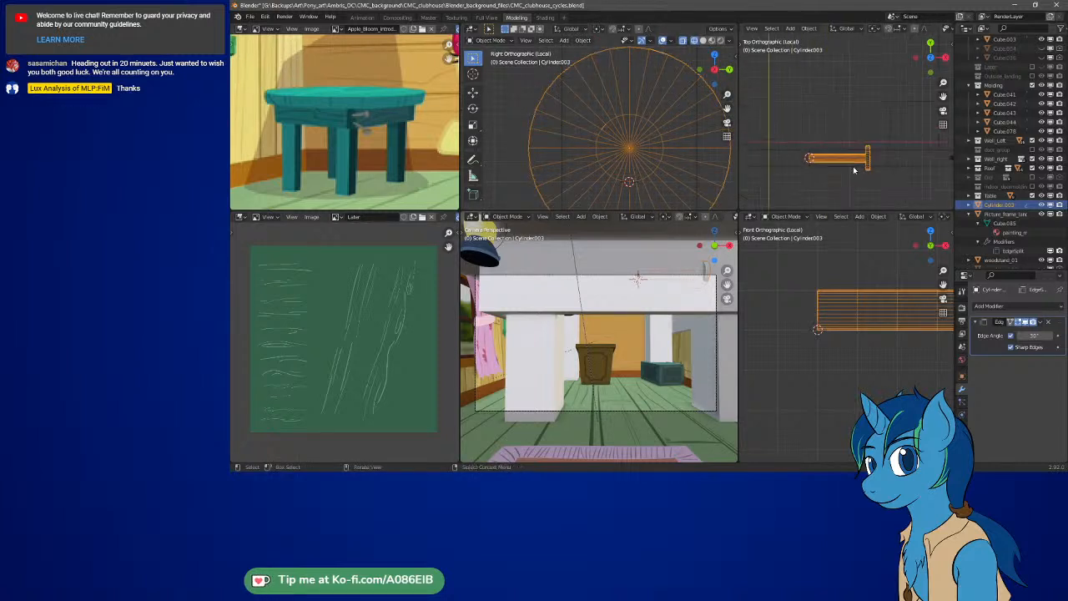
{"action": "middle_click_drag", "start_coordinate": [853, 171], "coordinate": [854, 143], "text": "shift"}
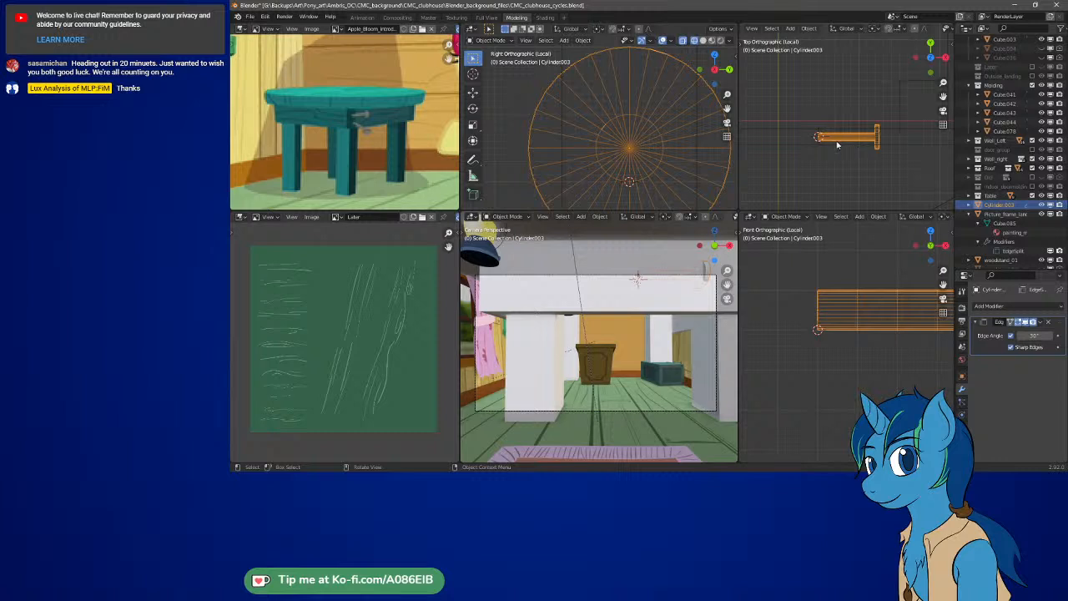
{"action": "key", "text": "shift+a"}
{"action": "mouse_move", "coordinate": [838, 147]}
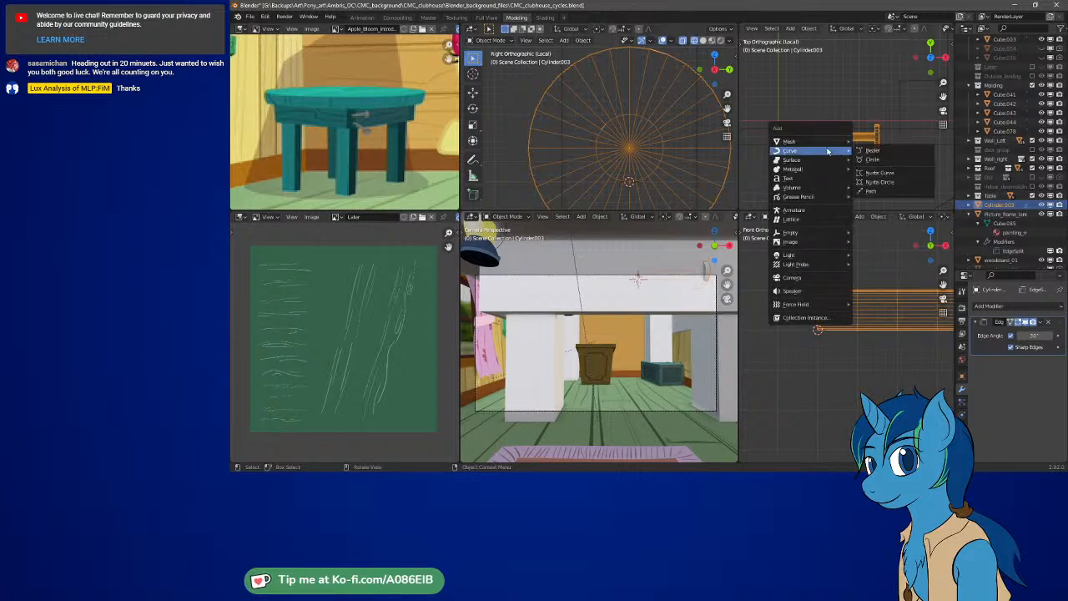
{"action": "left_click", "coordinate": [915, 156]}
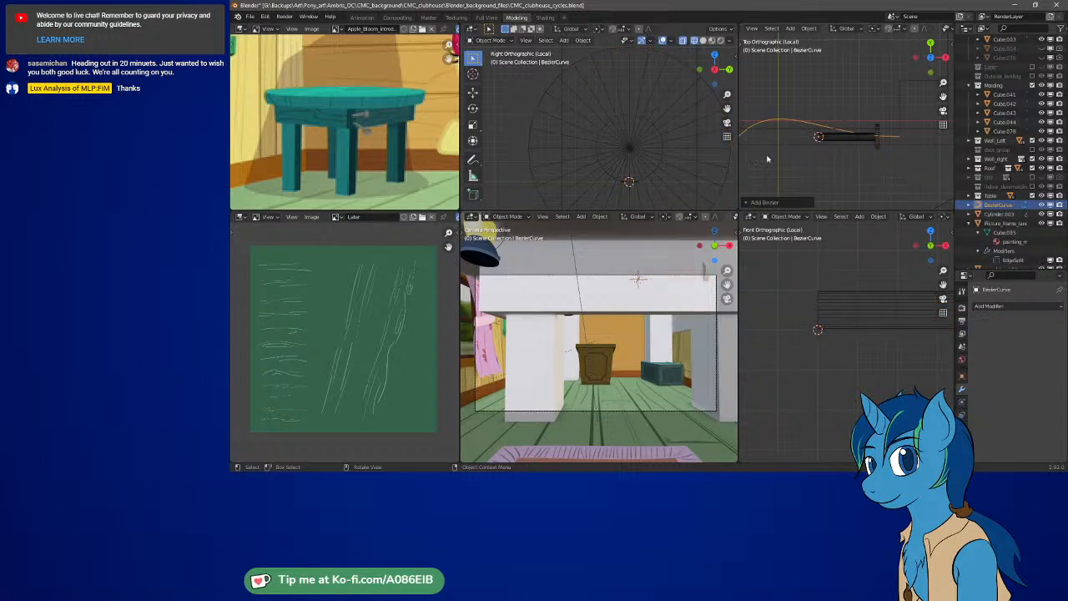
{"action": "left_click", "coordinate": [751, 127]}
{"action": "left_click", "coordinate": [782, 121]}
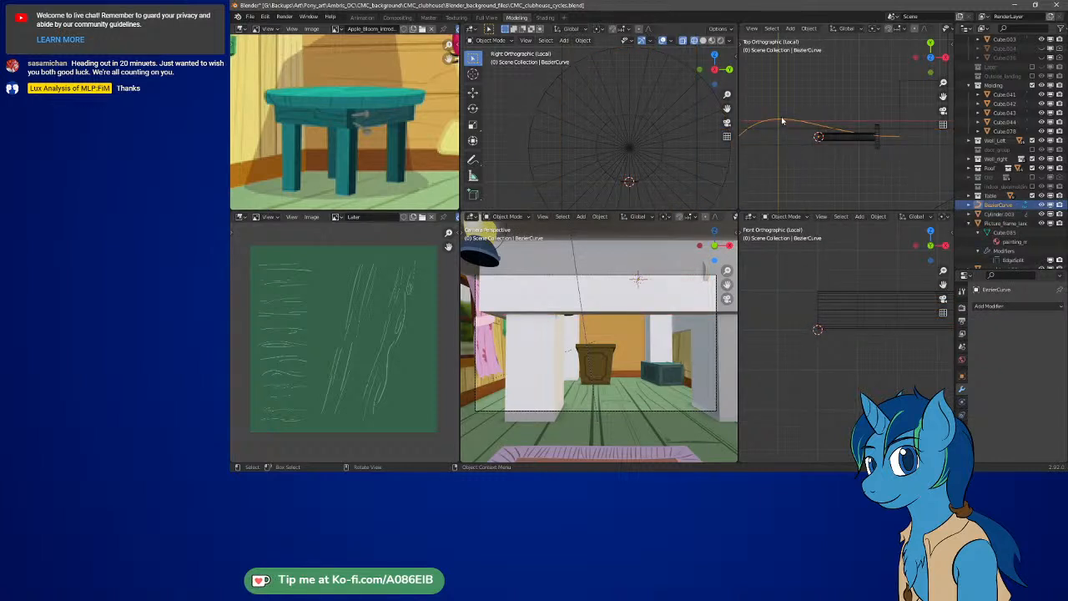
{"action": "key", "text": "Tab"}
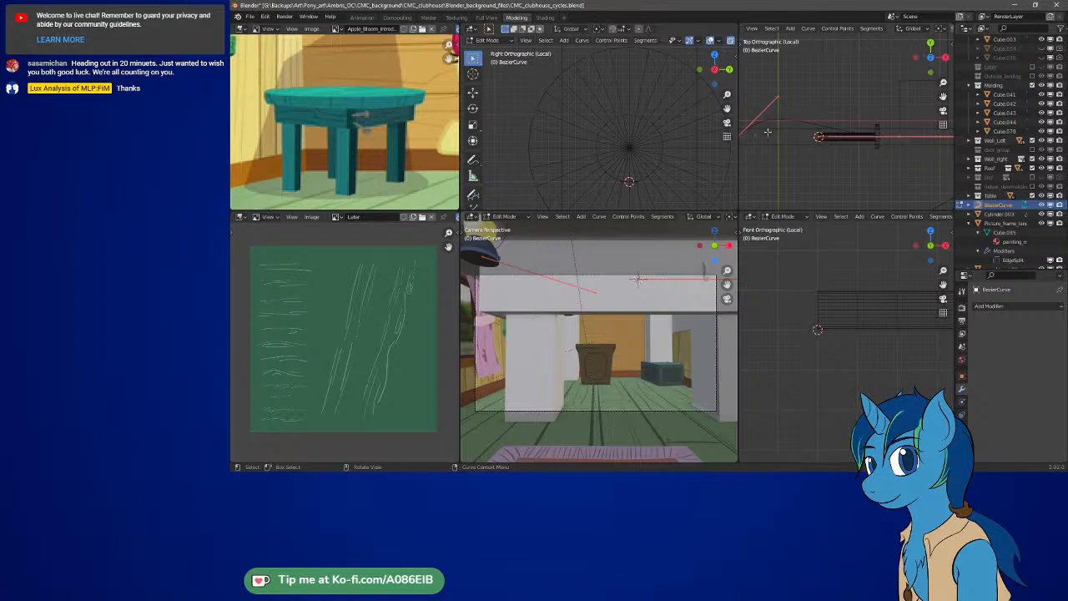
Move the curve's two control points along X so one sits on the nail's shaft end and the other at its head
{"action": "middle_click_drag", "start_coordinate": [776, 133], "coordinate": [808, 136], "text": "shift"}
{"action": "key", "text": "a"}
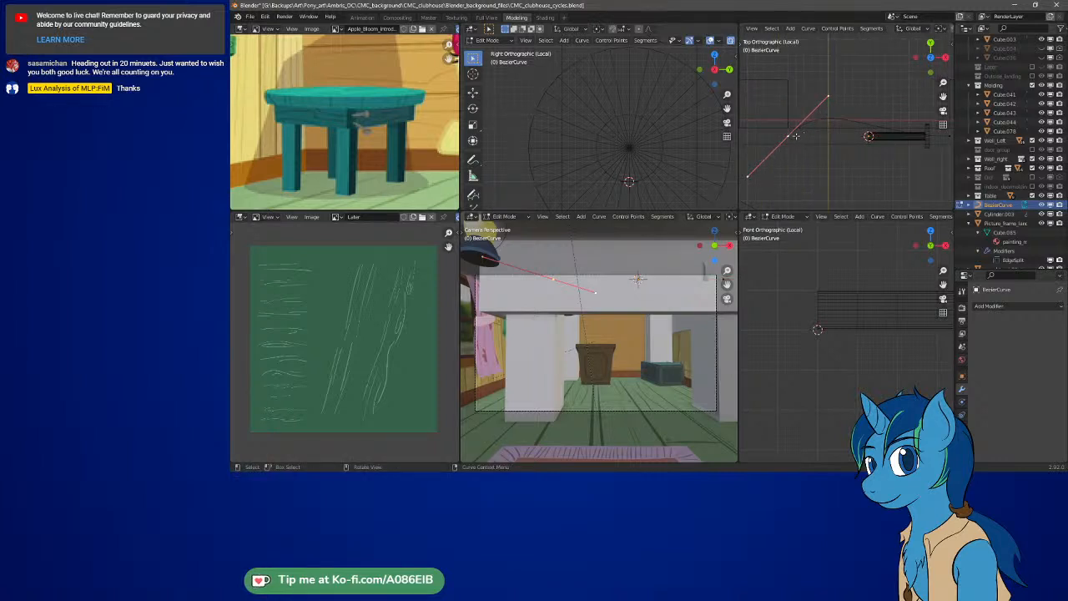
{"action": "key", "text": "g"}
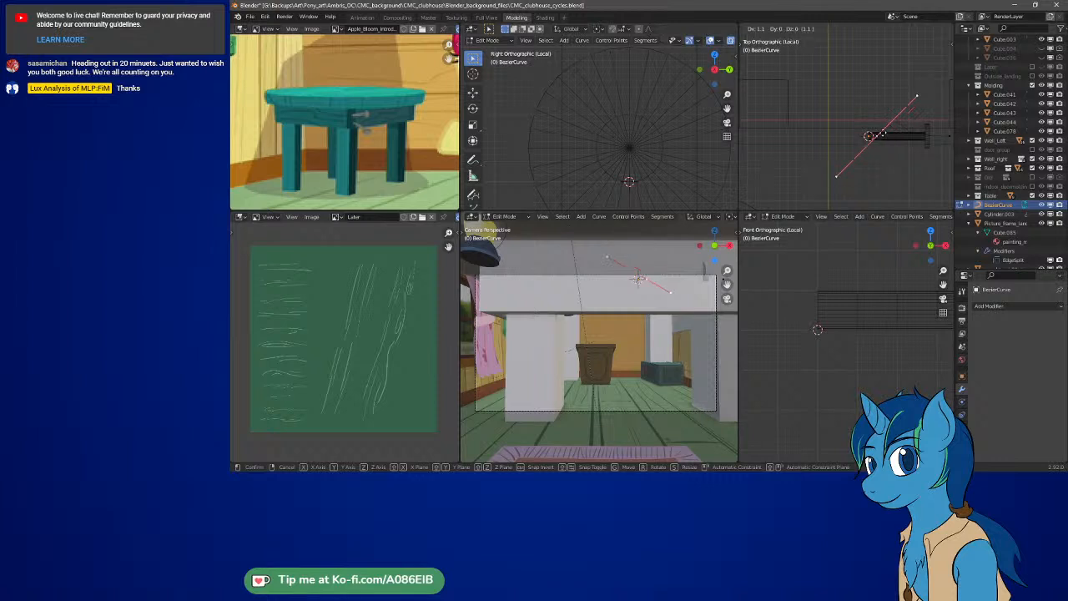
{"action": "left_click", "coordinate": [882, 135]}
{"action": "middle_click_drag", "start_coordinate": [893, 140], "coordinate": [785, 161], "text": "shift"}
{"action": "left_click", "coordinate": [840, 160]}
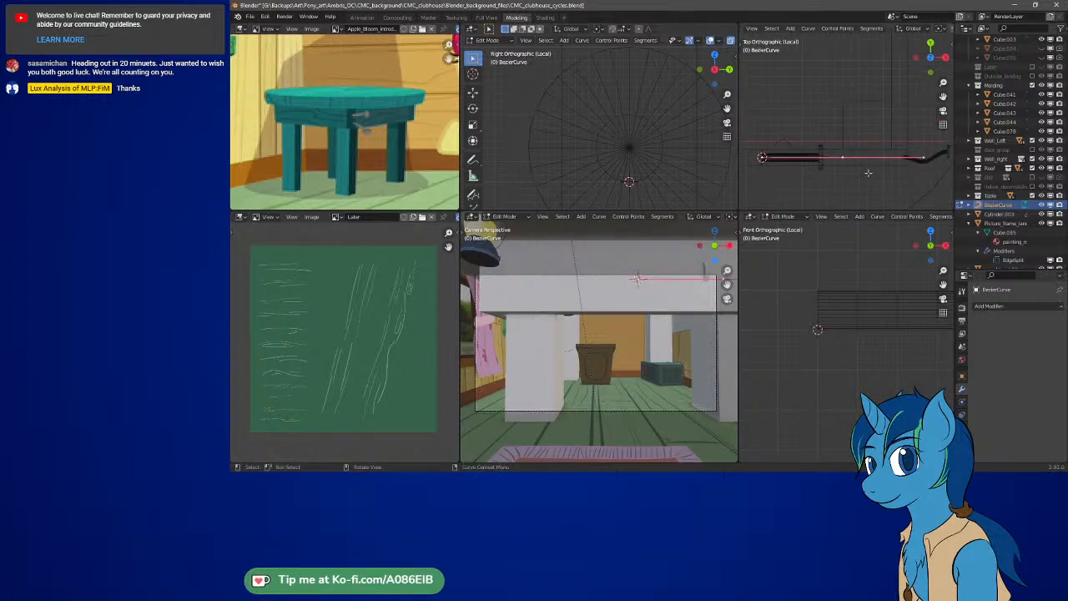
{"action": "key", "text": "g"}
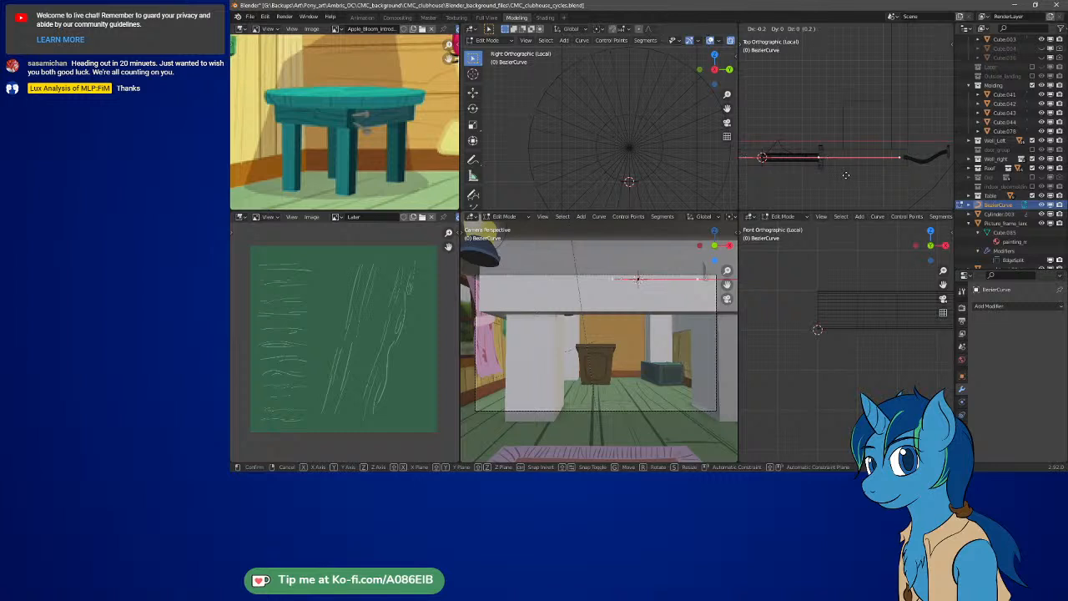
{"action": "left_click", "coordinate": [845, 174]}
Shorten both handles of the curve's control point at the nail's head, keeping them along the shaft
{"action": "middle_click_drag", "start_coordinate": [792, 164], "coordinate": [840, 164], "text": "shift"}
{"action": "left_click", "coordinate": [770, 162]}
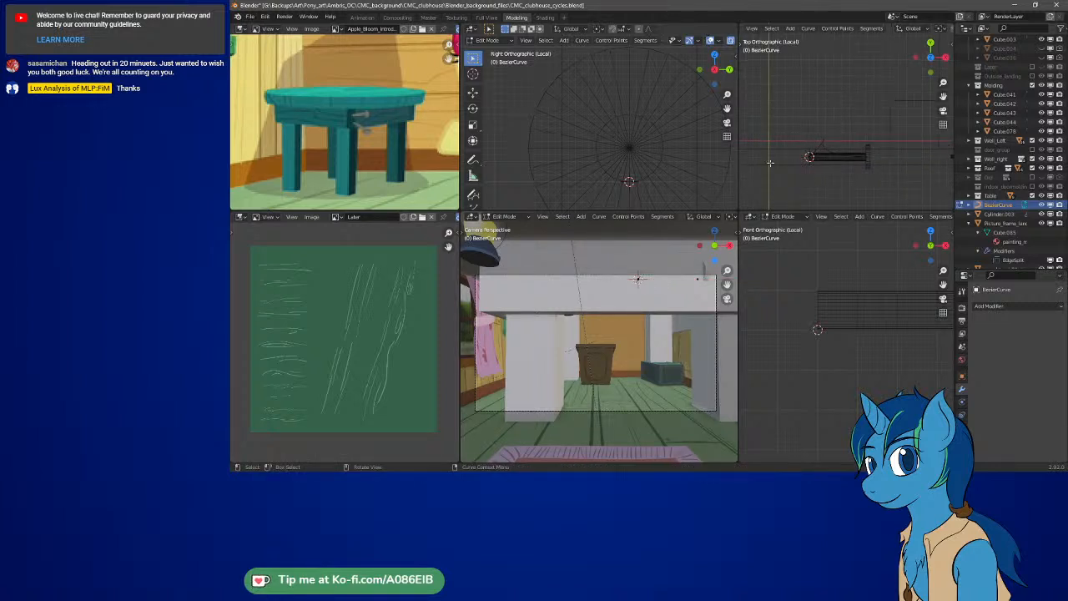
{"action": "left_click", "coordinate": [868, 154]}
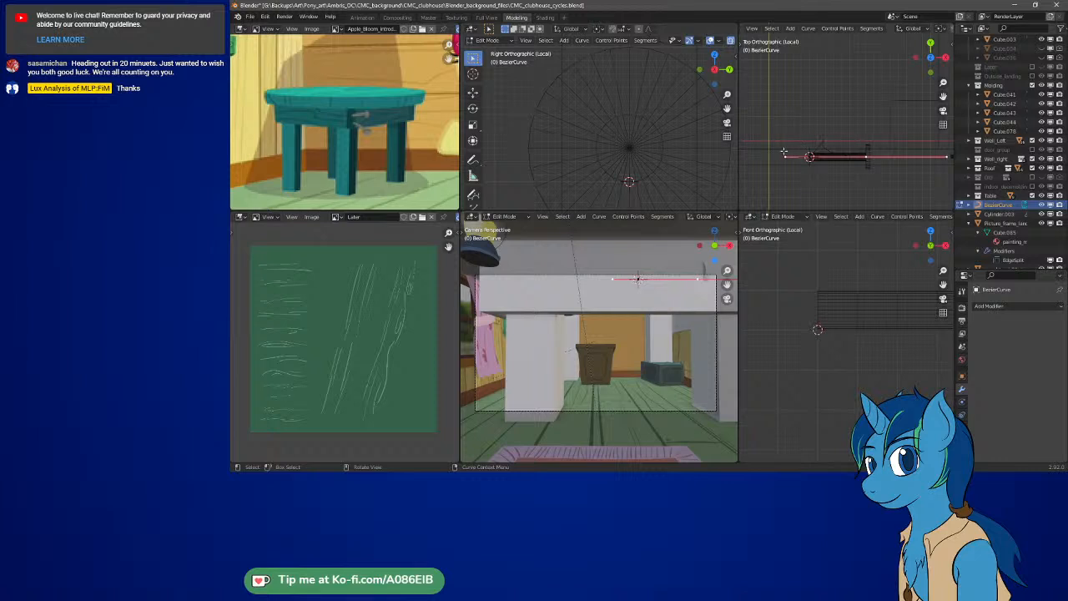
{"action": "key", "text": "g"}
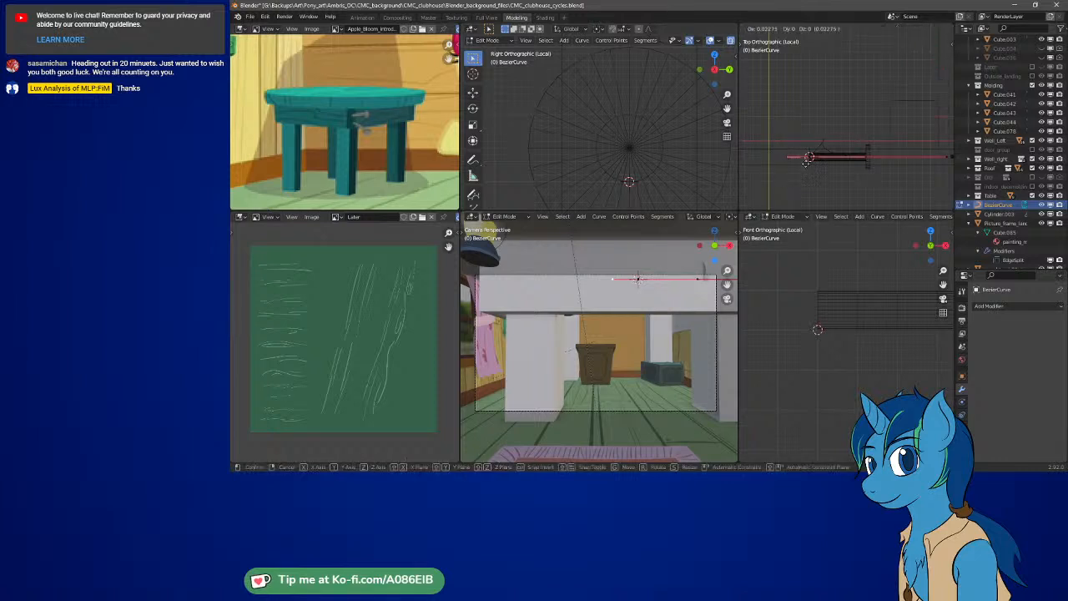
{"action": "left_click", "coordinate": [868, 163]}
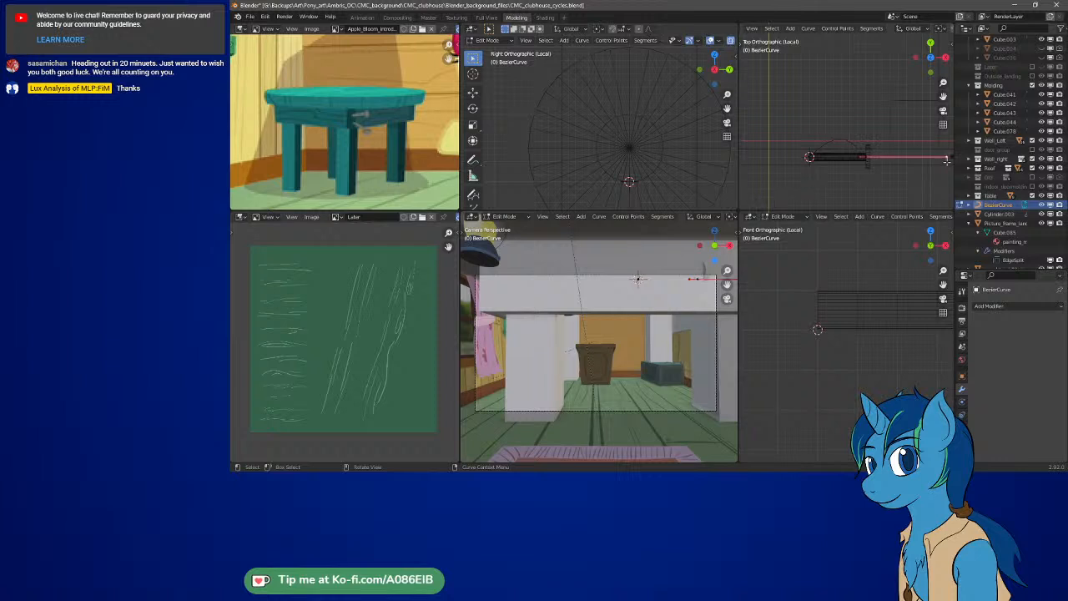
{"action": "key", "text": "g"}
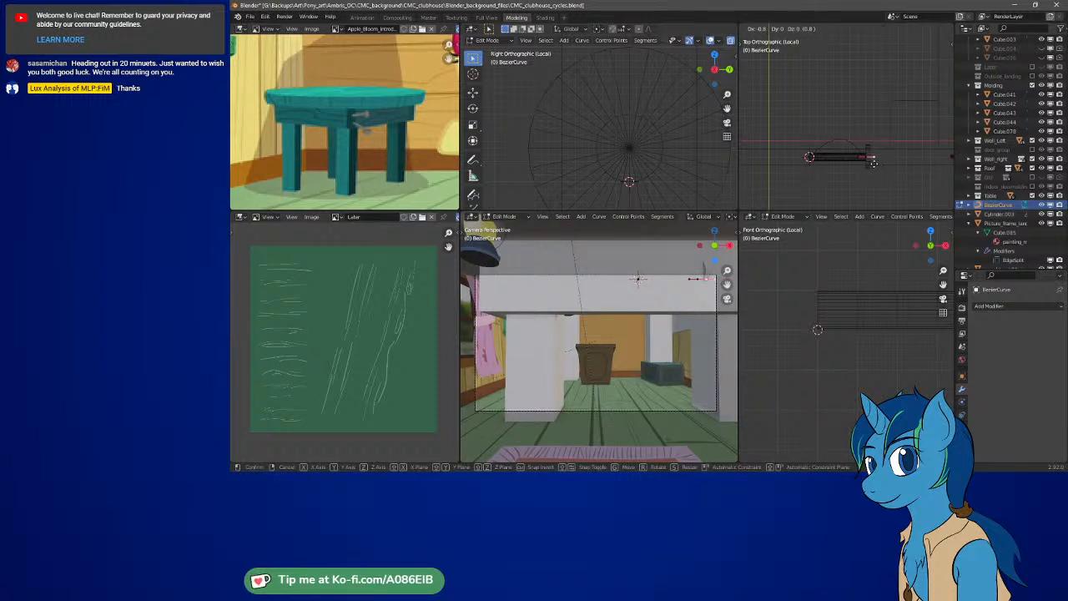
{"action": "left_click", "coordinate": [869, 164]}
Straighten and shorten the handles of the control point at the shaft's end so they follow the nail, and return to Object Mode
{"action": "left_click", "coordinate": [802, 166]}
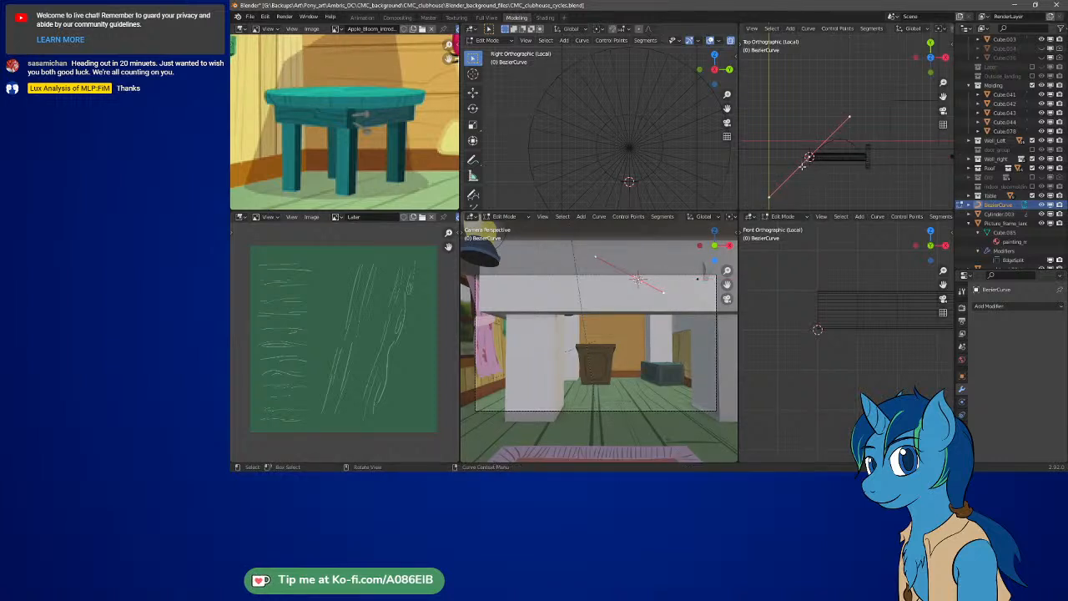
{"action": "left_click", "coordinate": [848, 113]}
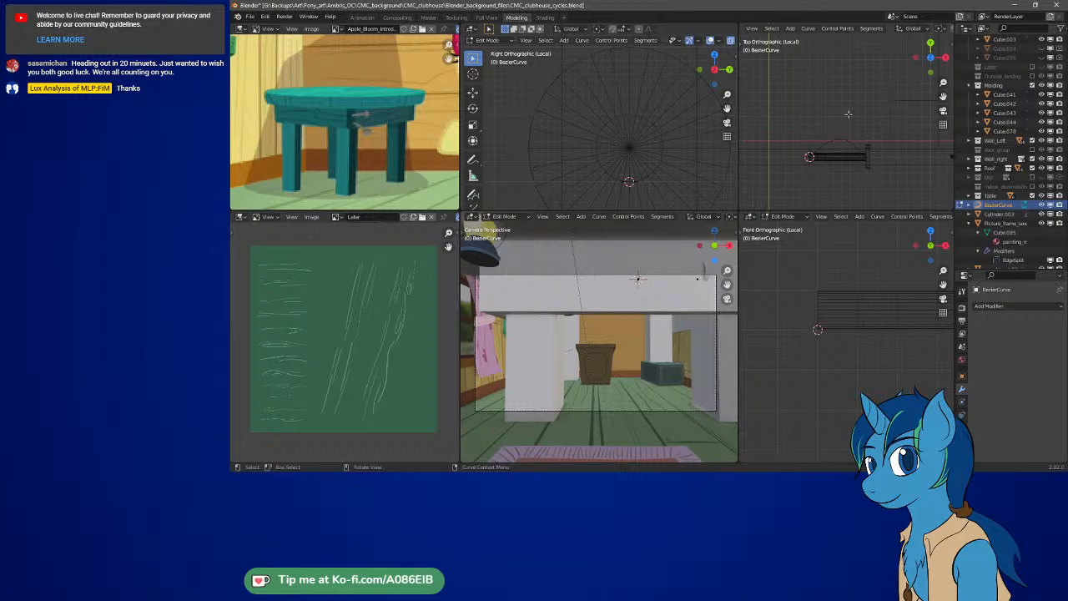
{"action": "left_click", "coordinate": [809, 156]}
{"action": "key", "text": "g"}
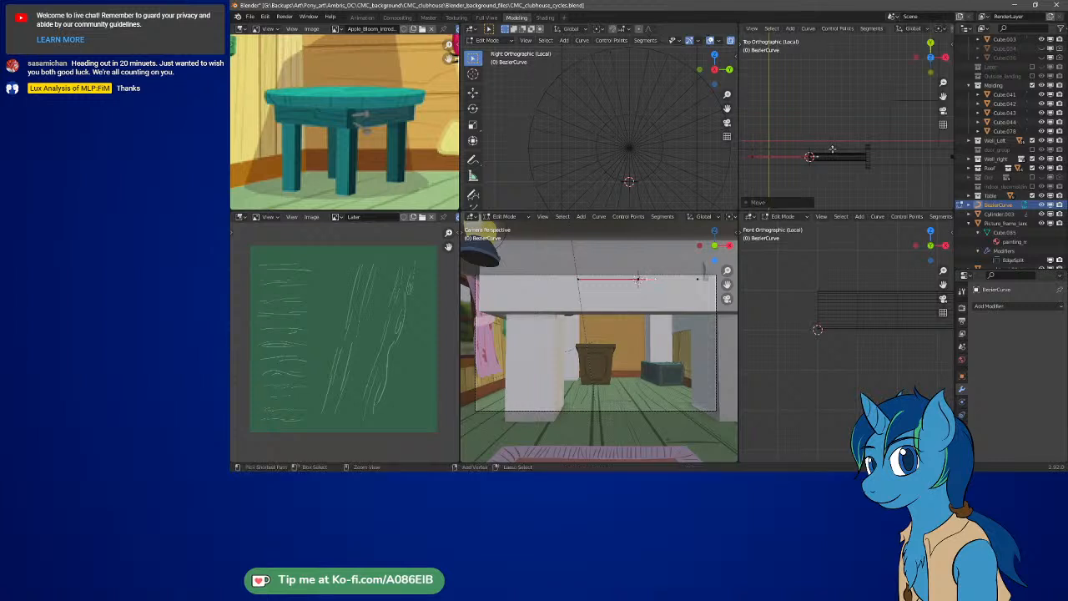
{"action": "left_click", "coordinate": [754, 155]}
{"action": "key", "text": "g"}
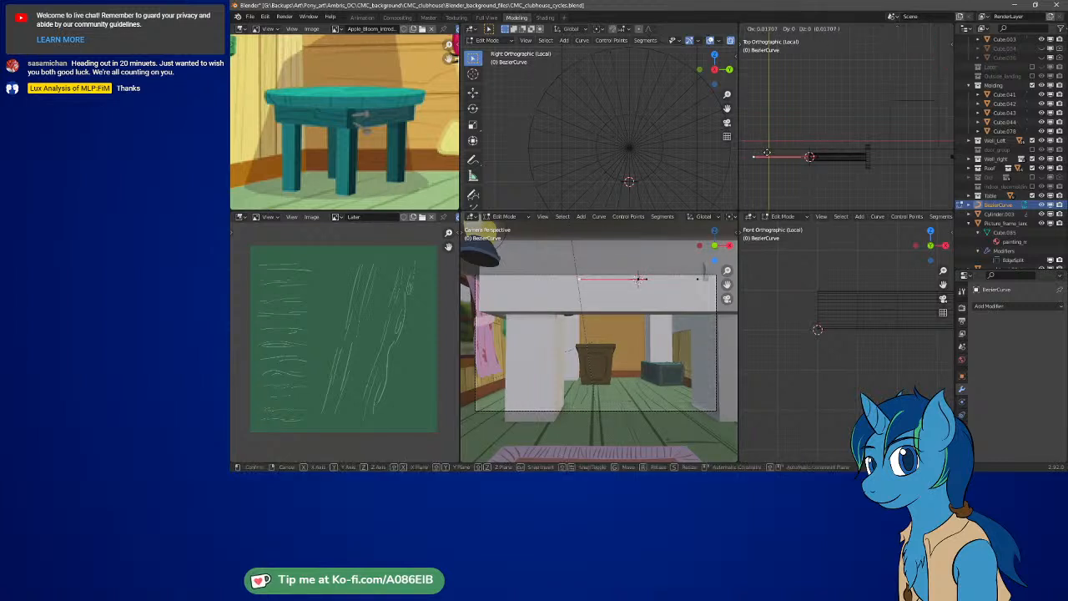
{"action": "left_click", "coordinate": [806, 154]}
{"action": "scroll", "coordinate": [846, 166], "scroll_direction": "up", "scroll_amount": 4}
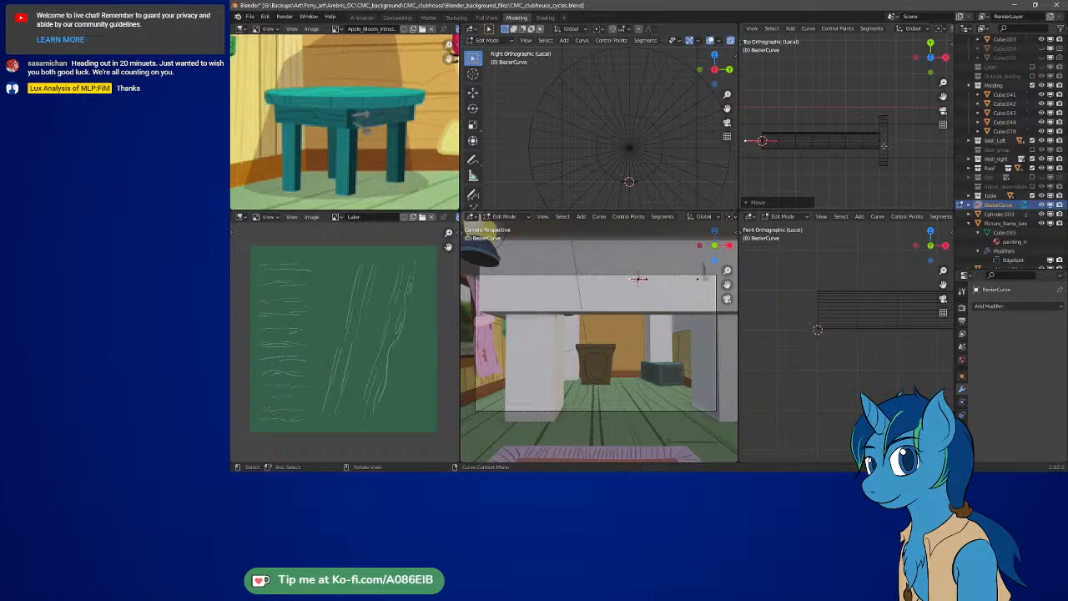
{"action": "left_click", "coordinate": [883, 144]}
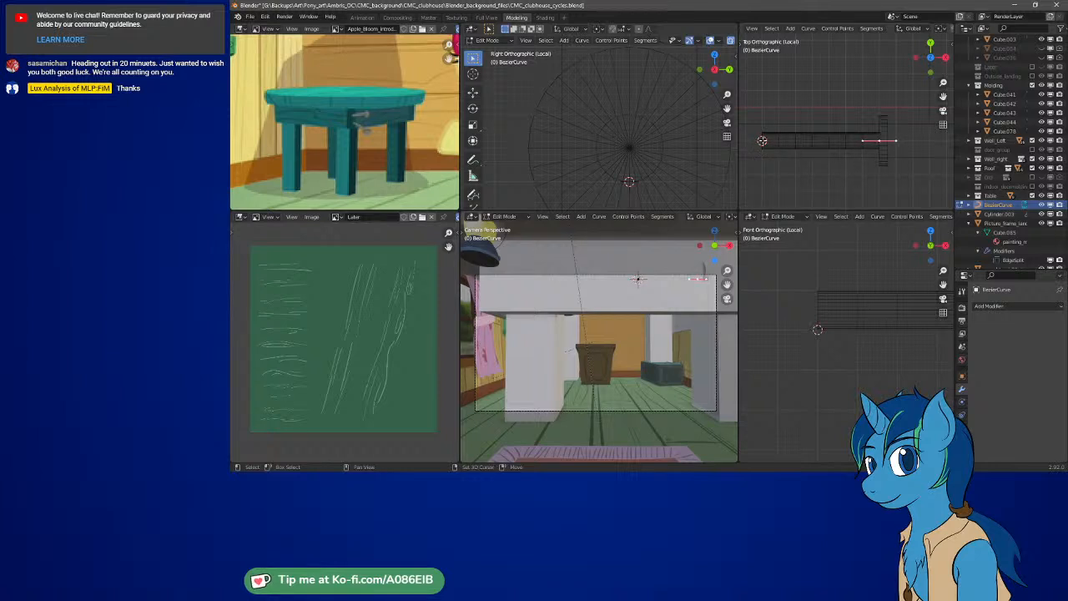
{"action": "left_click", "coordinate": [761, 140], "text": "shift"}
{"action": "key", "text": "Tab"}
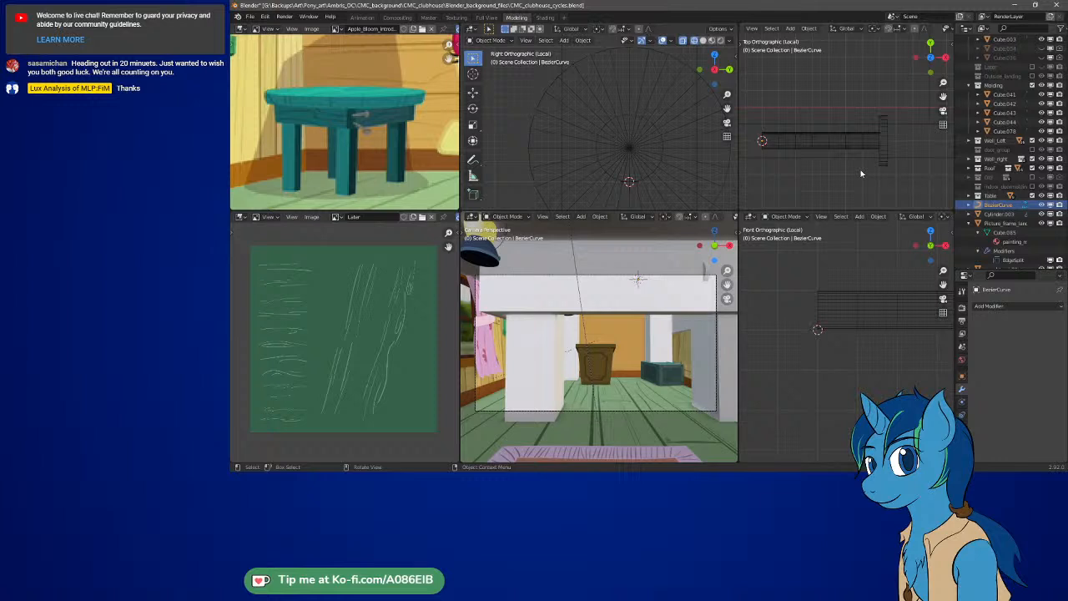
Try moving the Bézier curve in Object Mode, cancel the move and reselect the nail
{"action": "left_click", "coordinate": [822, 146]}
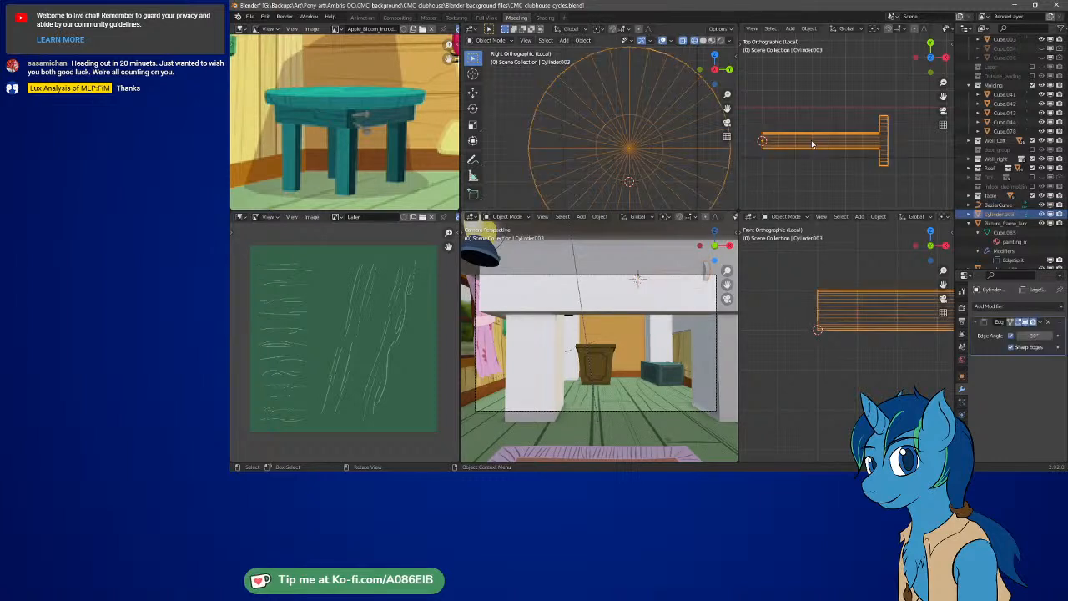
{"action": "left_click", "coordinate": [997, 206]}
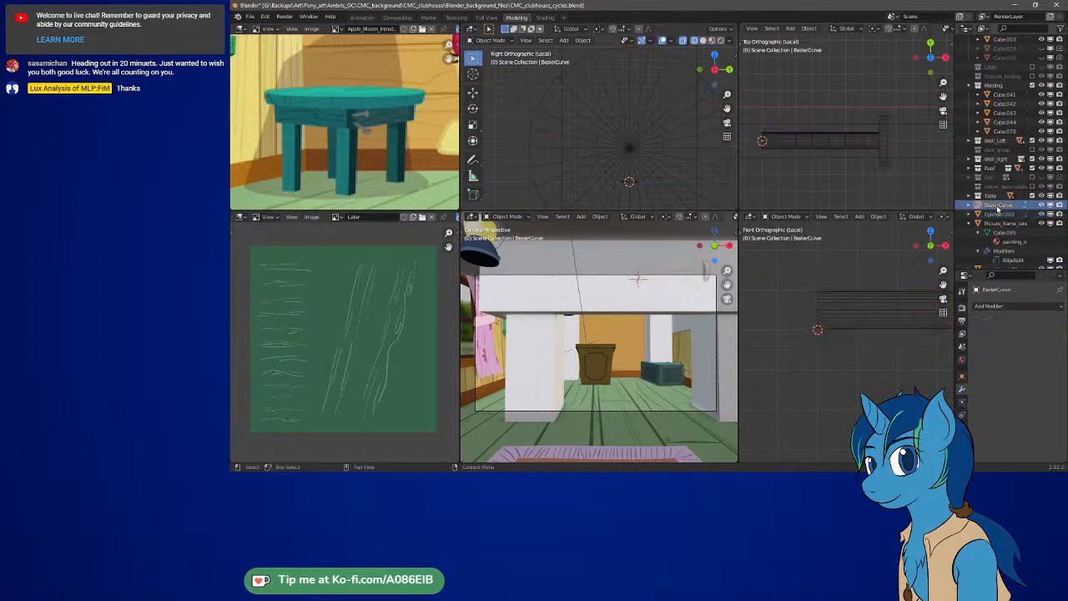
{"action": "key", "text": "g"}
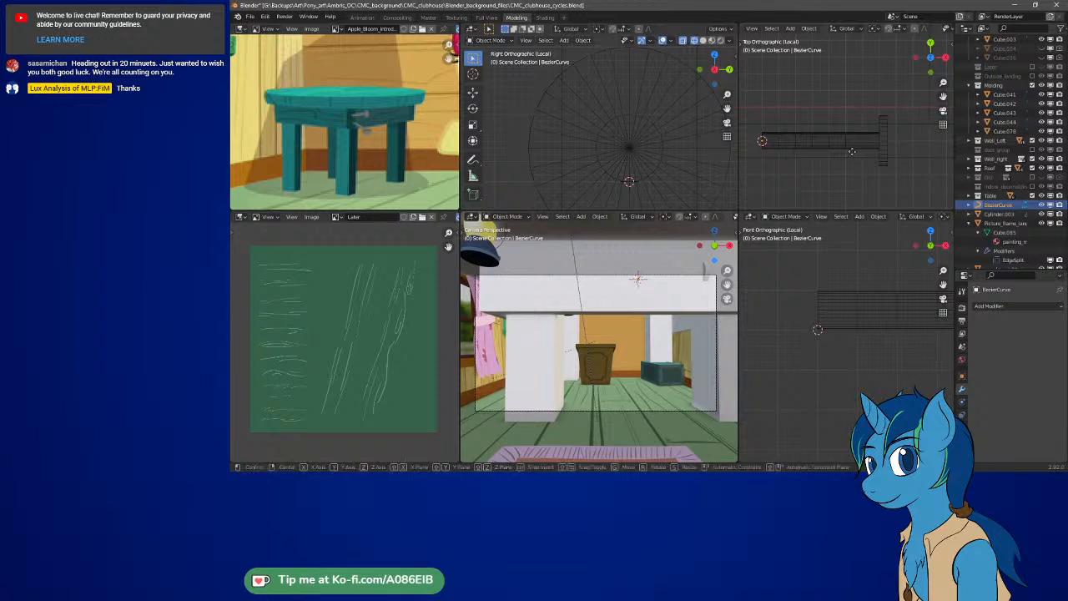
{"action": "right_click", "coordinate": [860, 108]}
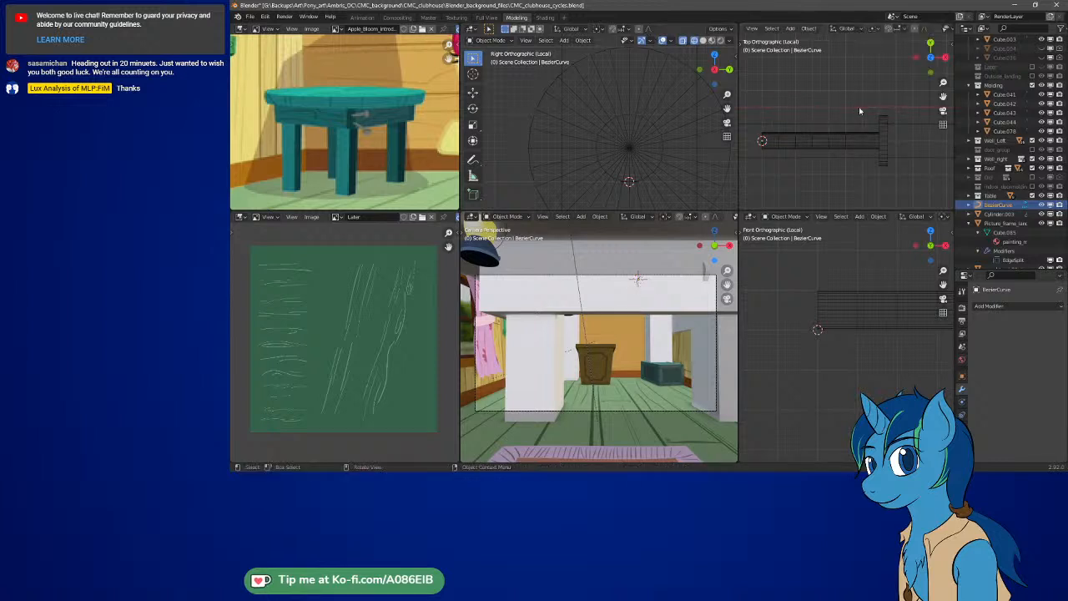
{"action": "left_click", "coordinate": [853, 151]}
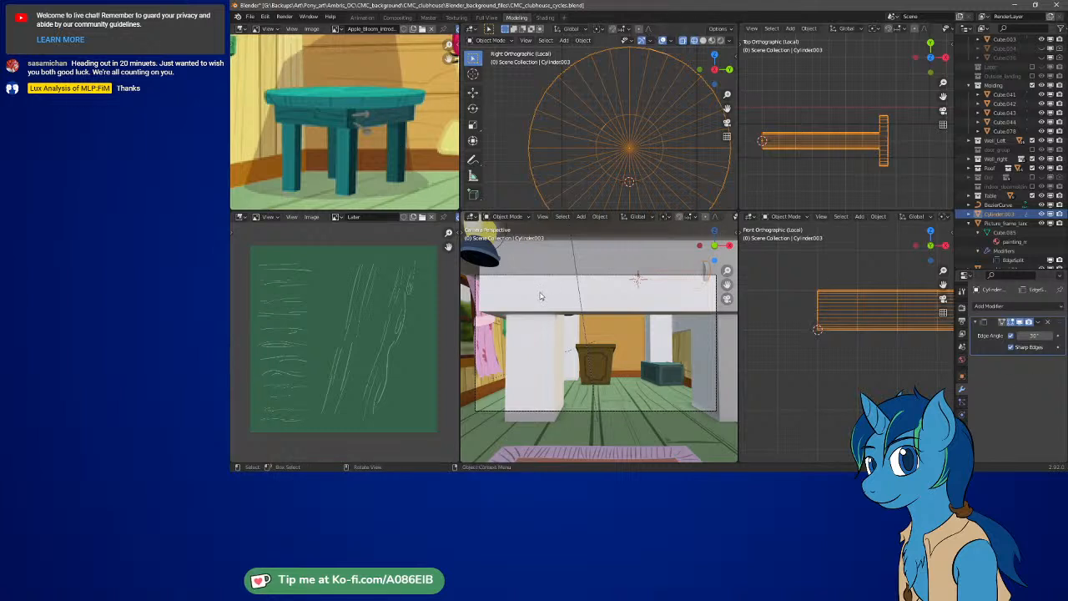
Select the existing rope body near the table and examine the settings of its Curve and Subdivision modifiers
{"action": "scroll", "coordinate": [542, 293], "scroll_direction": "down", "scroll_amount": 5}
{"action": "scroll", "coordinate": [538, 296], "scroll_direction": "up", "scroll_amount": 5}
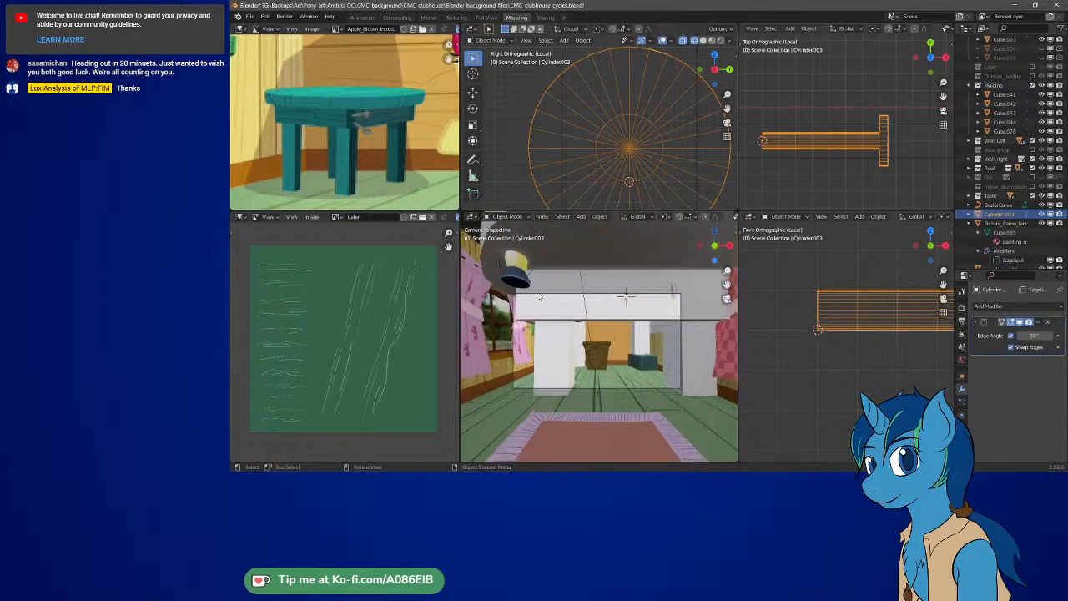
{"action": "middle_click_drag", "start_coordinate": [540, 295], "coordinate": [501, 283]}
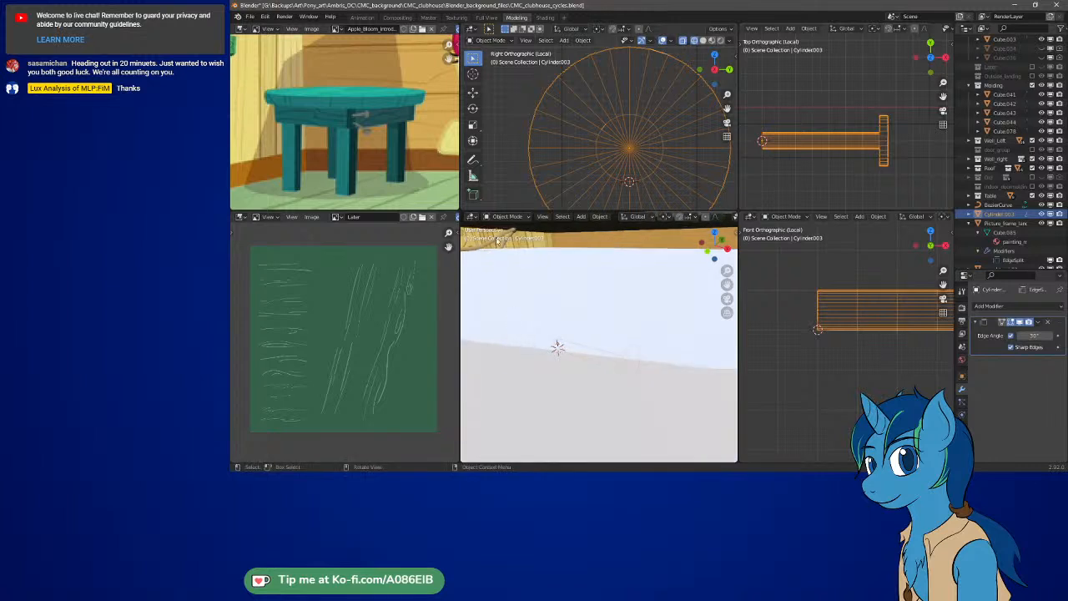
{"action": "left_click", "coordinate": [493, 241]}
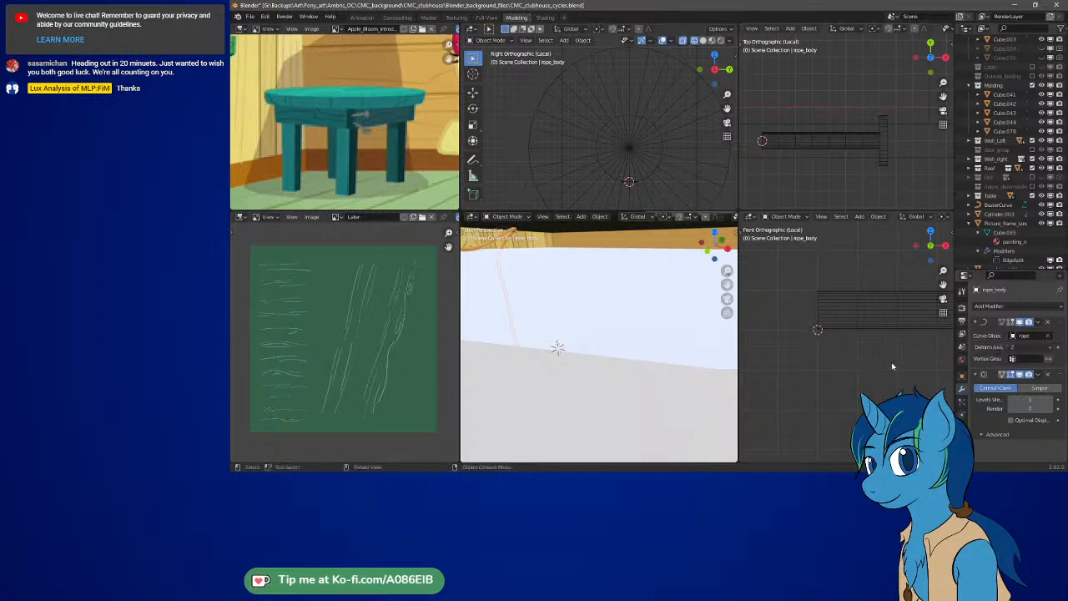
Add a Curve modifier to the nail-shaped Cylinder.003 mesh and set its curve object to BezierCurve
{"action": "left_click", "coordinate": [870, 309]}
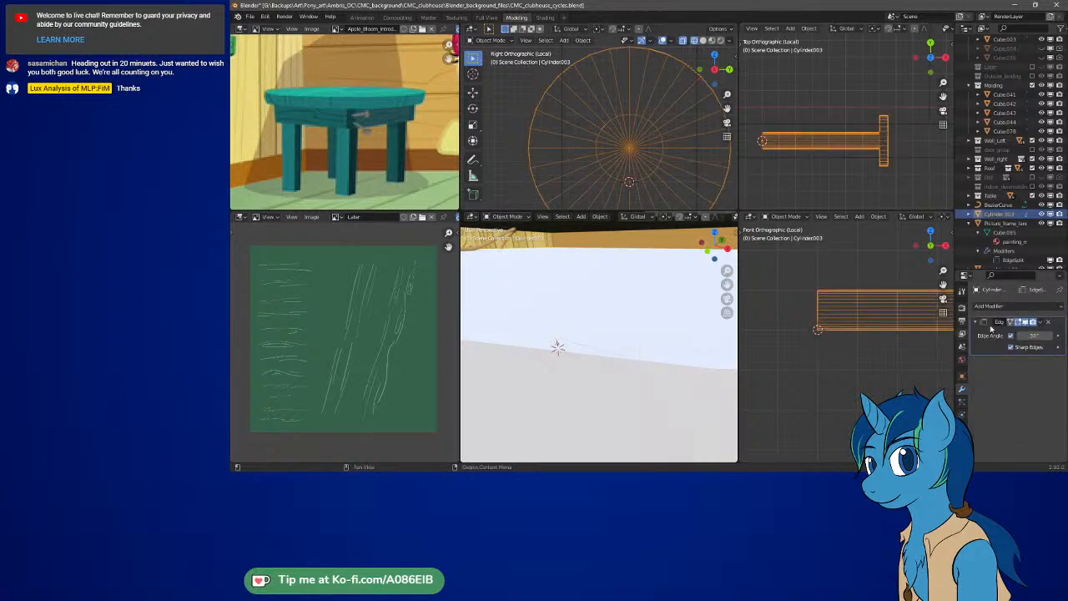
{"action": "left_click", "coordinate": [1013, 306]}
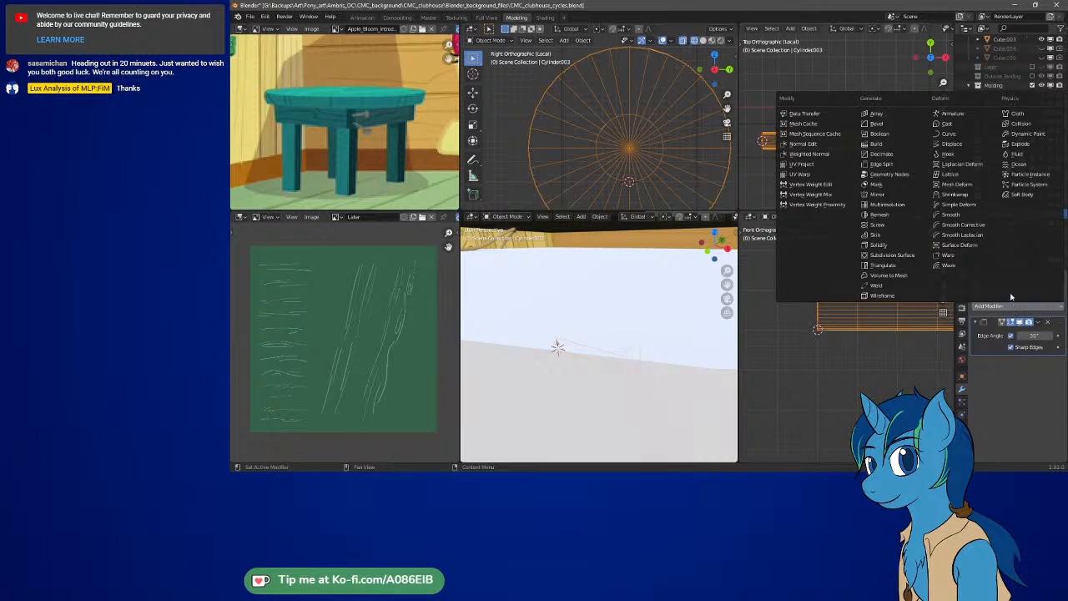
{"action": "left_click", "coordinate": [960, 134]}
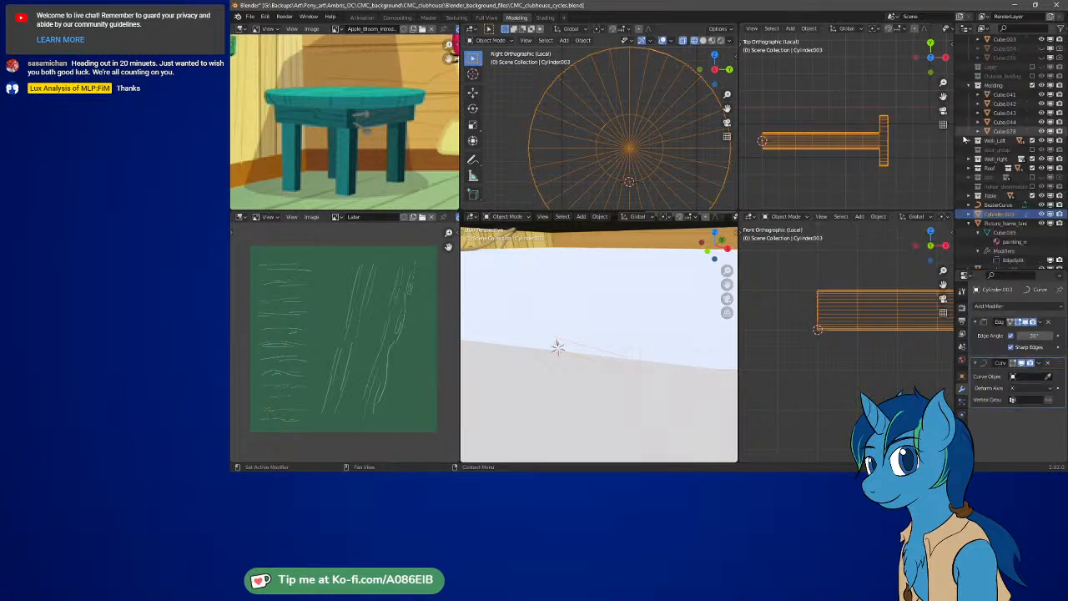
{"action": "left_click", "coordinate": [1037, 381]}
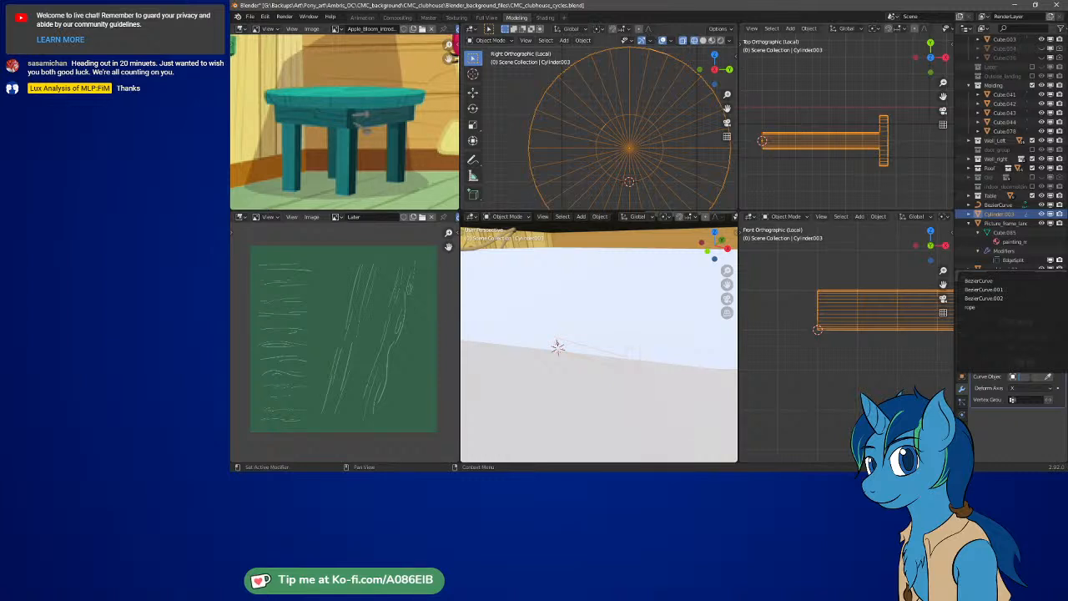
{"action": "left_click", "coordinate": [991, 281]}
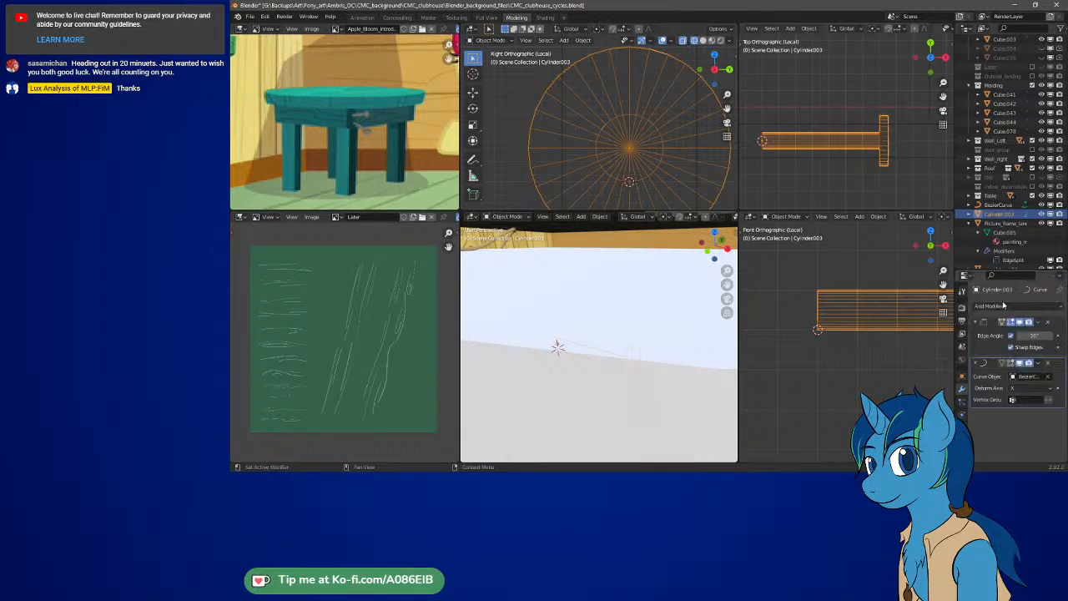
Rename the BezierCurve object to nail
{"action": "left_click", "coordinate": [990, 205]}
{"action": "scroll", "coordinate": [991, 205], "scroll_direction": "down", "scroll_amount": 1}
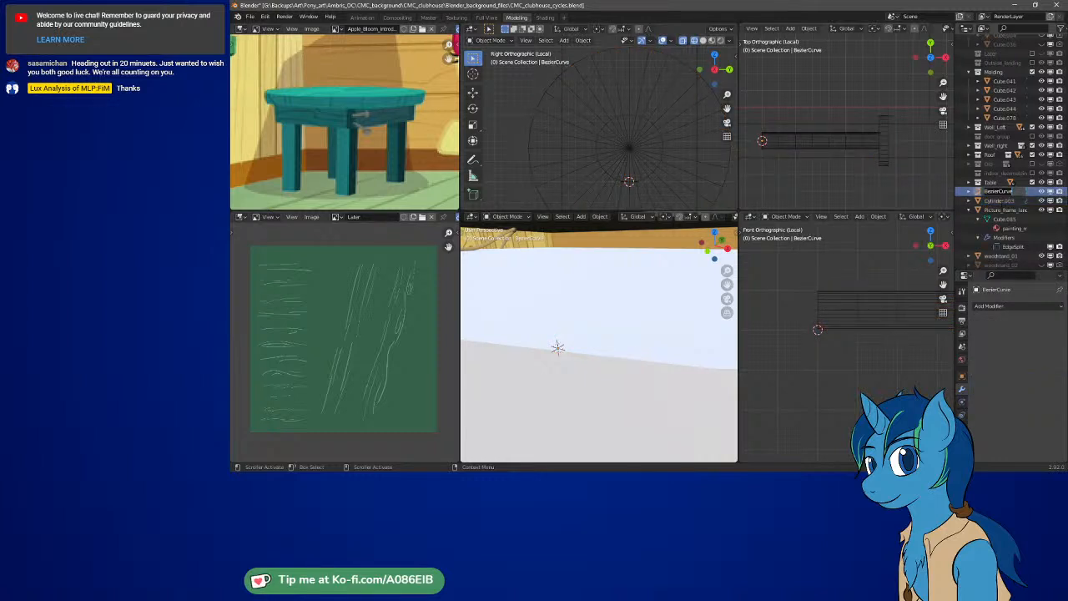
{"action": "type", "text": "c"}
{"action": "key", "text": "BackSpace"}
{"action": "key", "text": "BackSpace"}
{"action": "type", "text": "l"}
{"action": "key", "text": "Return"}
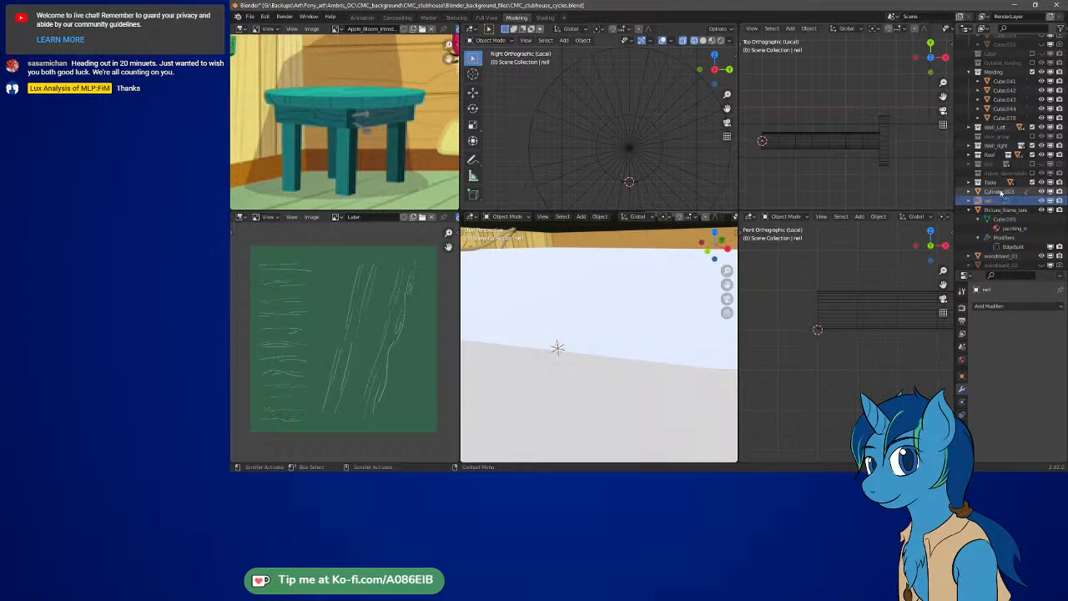
In Edit Mode on the nail curve, move its end control point straight along X beyond the nail's head
{"action": "left_click", "coordinate": [999, 191]}
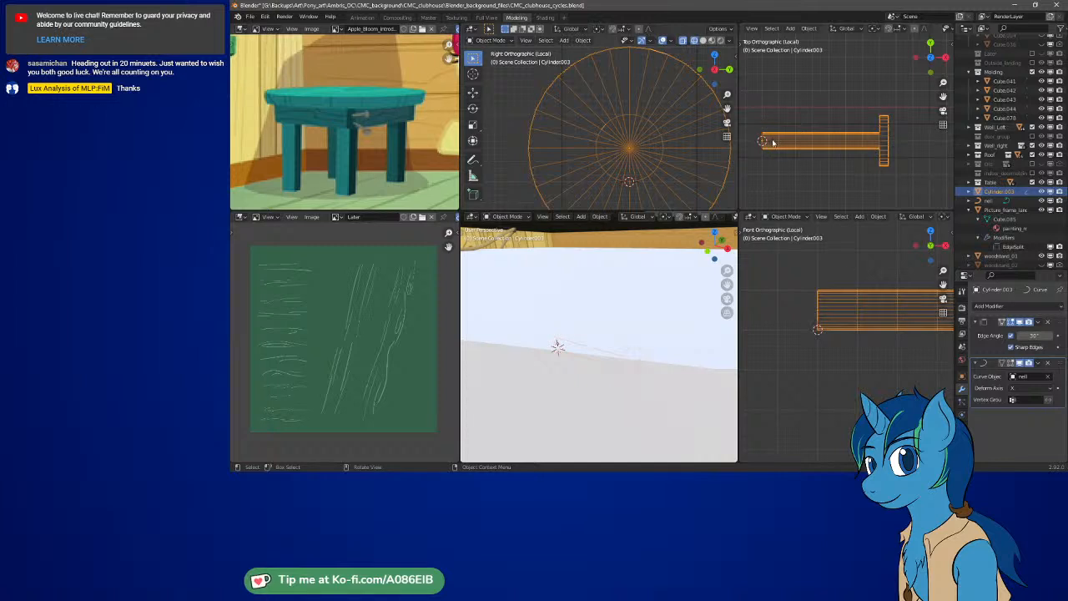
{"action": "left_click", "coordinate": [992, 201]}
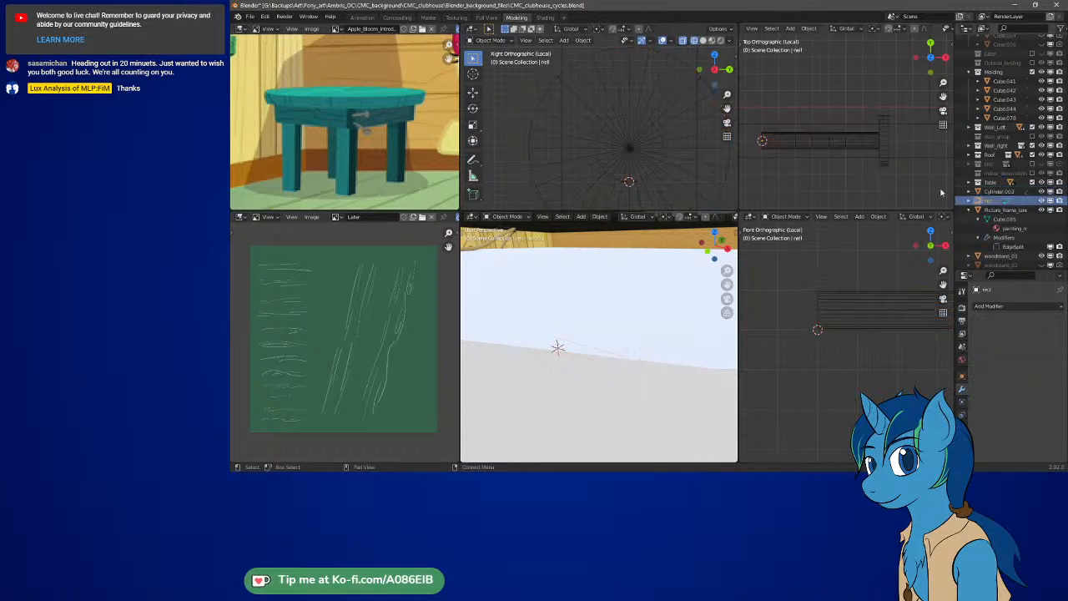
{"action": "key", "text": "Tab"}
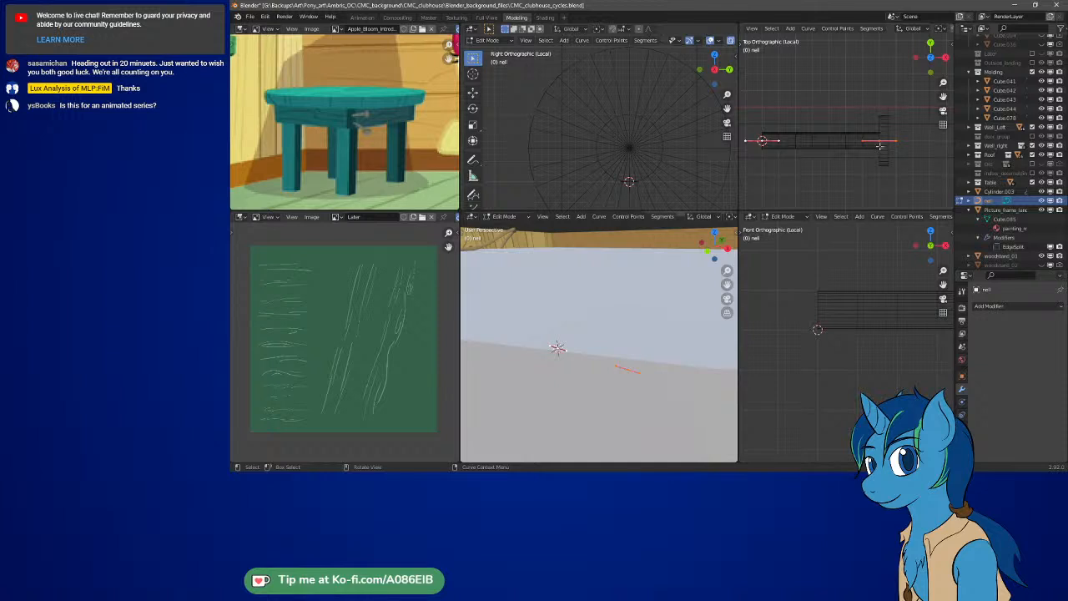
{"action": "key", "text": "g"}
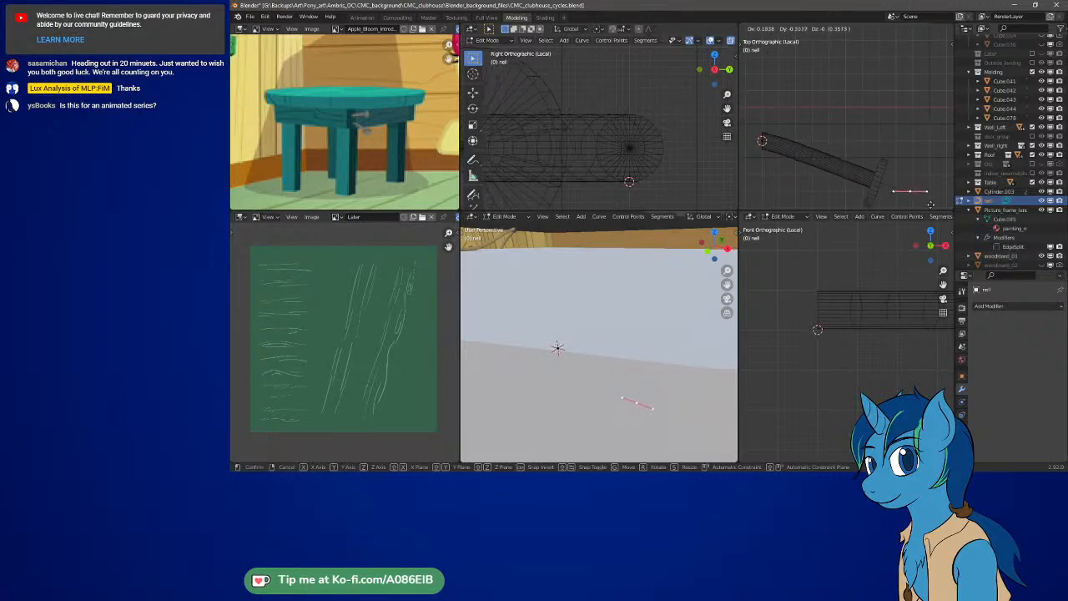
{"action": "right_click", "coordinate": [930, 157]}
{"action": "key", "text": "g"}
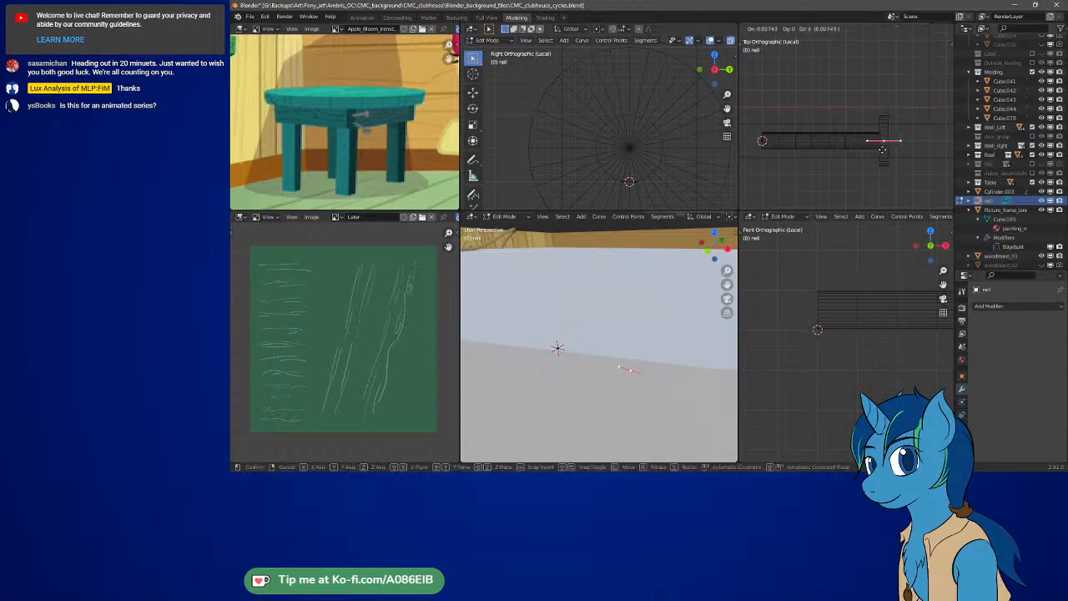
{"action": "left_click", "coordinate": [925, 155]}
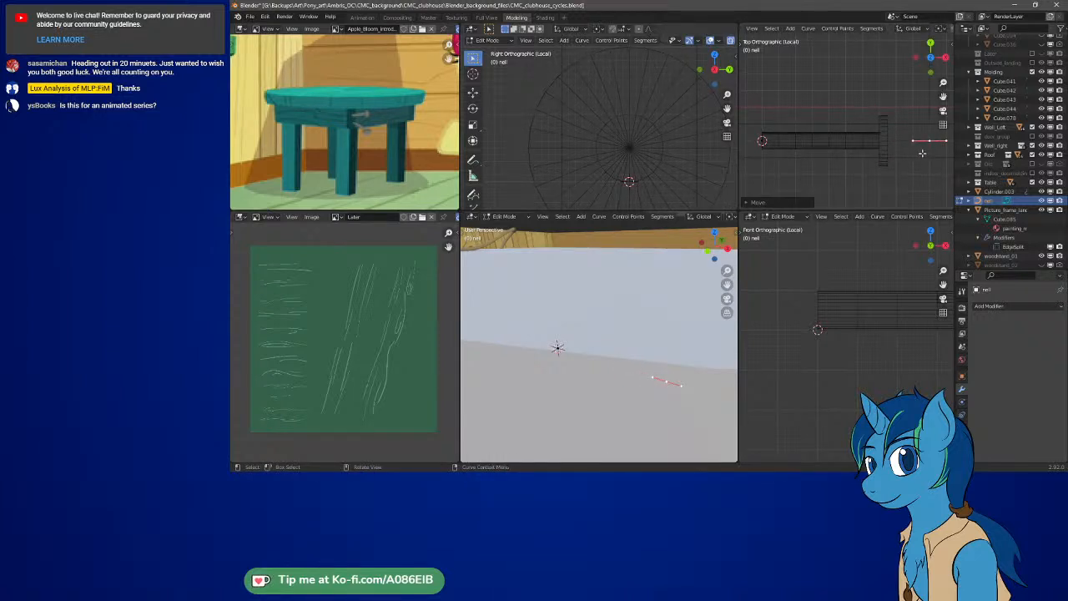
Try rotating the curve's end point and moving its start point to test how the nail mesh deforms
{"action": "key", "text": "r"}
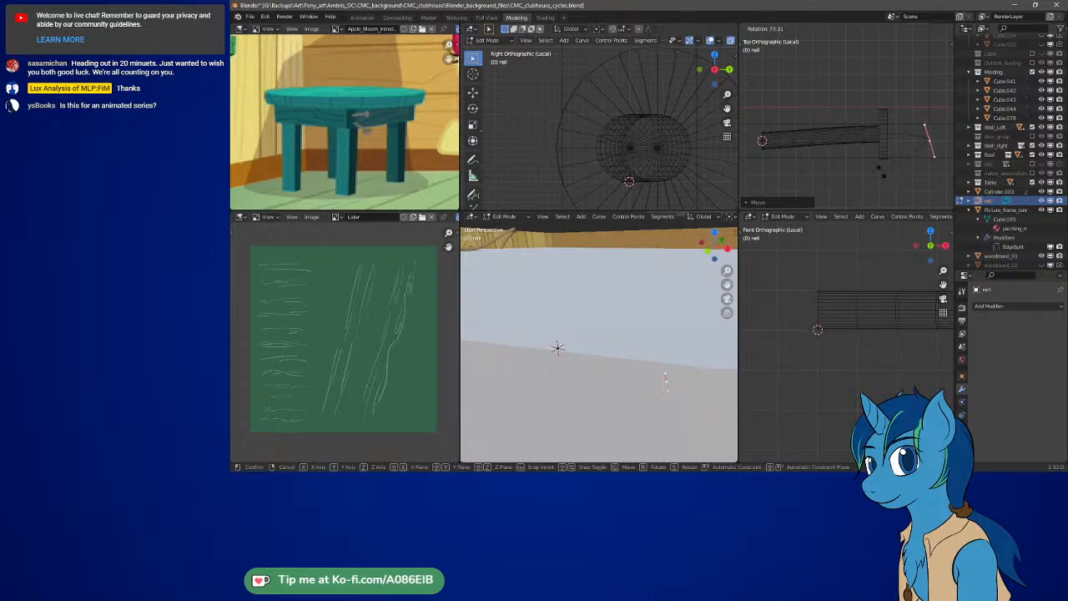
{"action": "right_click", "coordinate": [905, 185]}
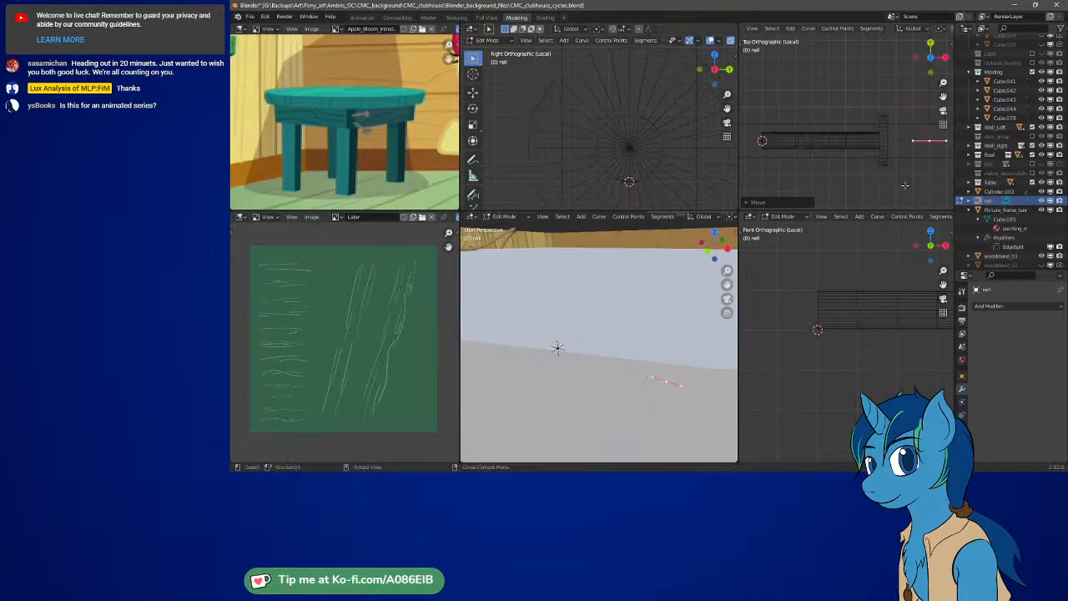
{"action": "key", "text": "ctrl+z"}
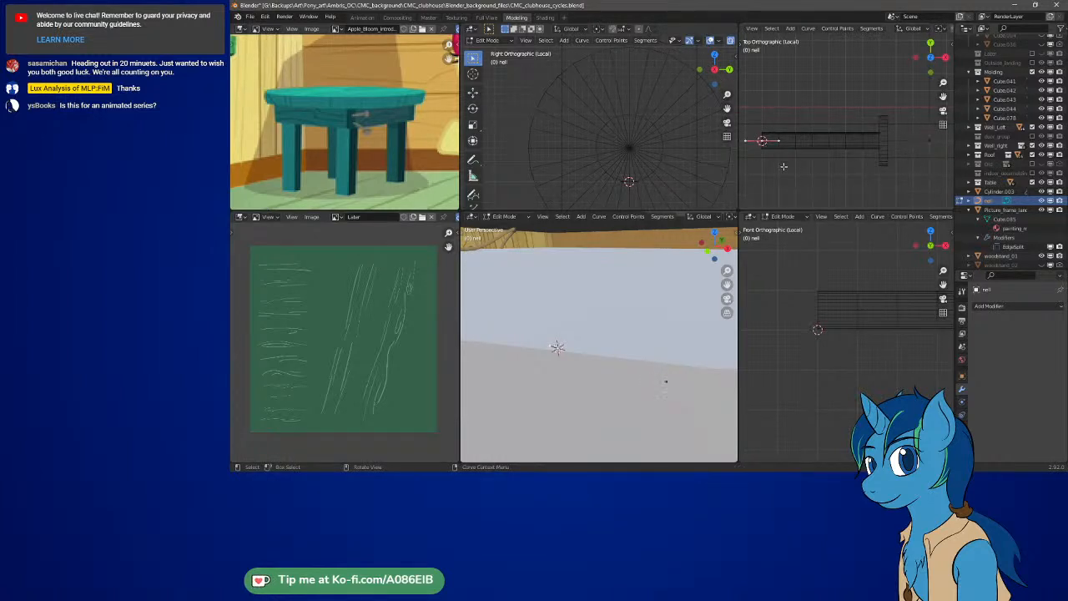
{"action": "key", "text": "g"}
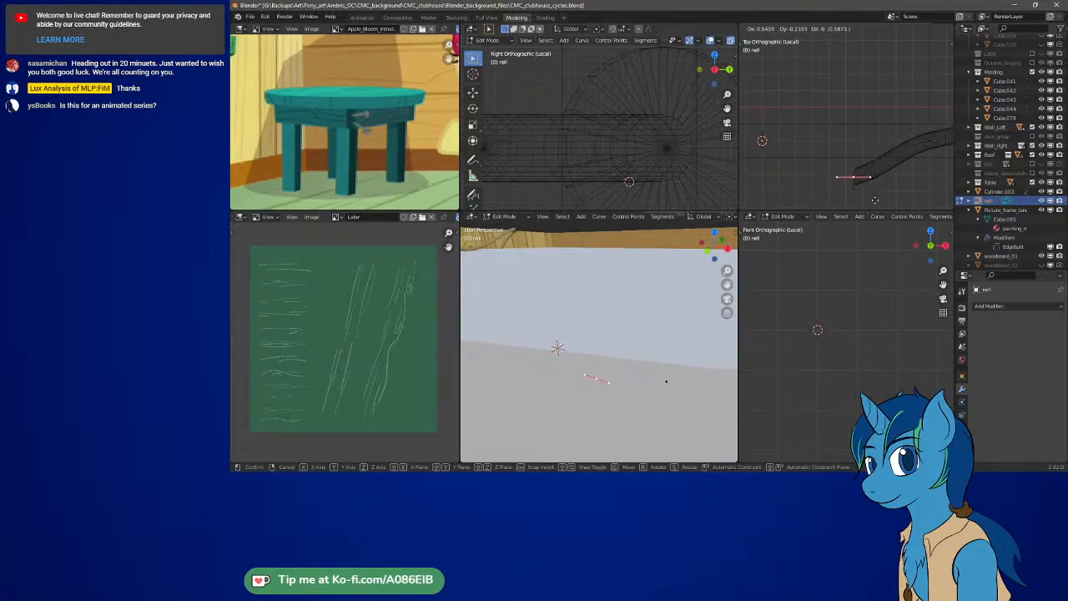
{"action": "right_click", "coordinate": [856, 156]}
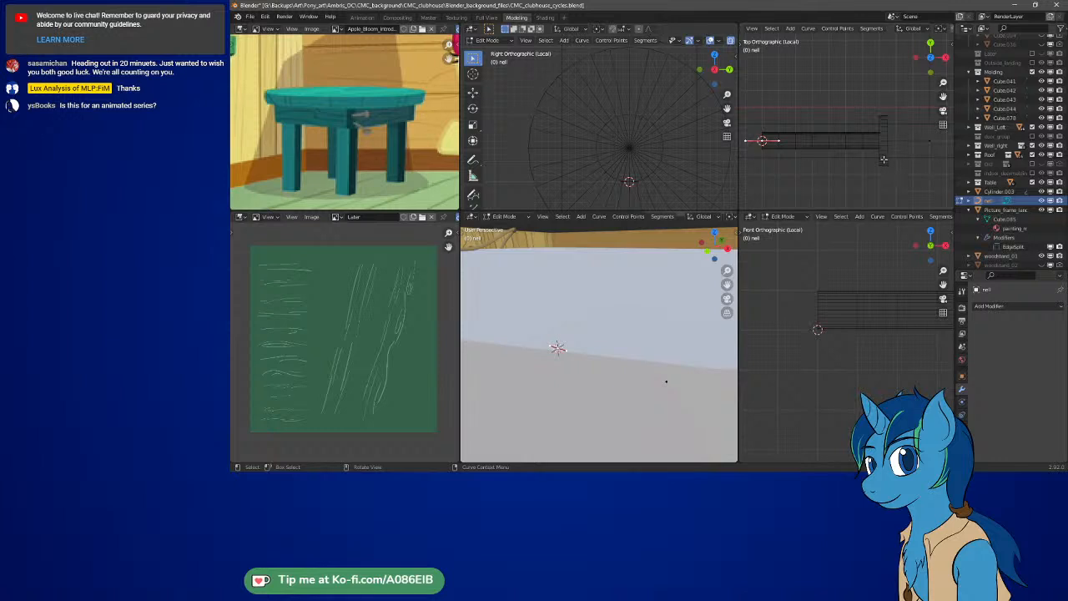
Move the curve's end point back 0.6 along X into the shaft, and extrude a new end point beyond the head
{"action": "left_click", "coordinate": [929, 140]}
{"action": "key", "text": "g"}
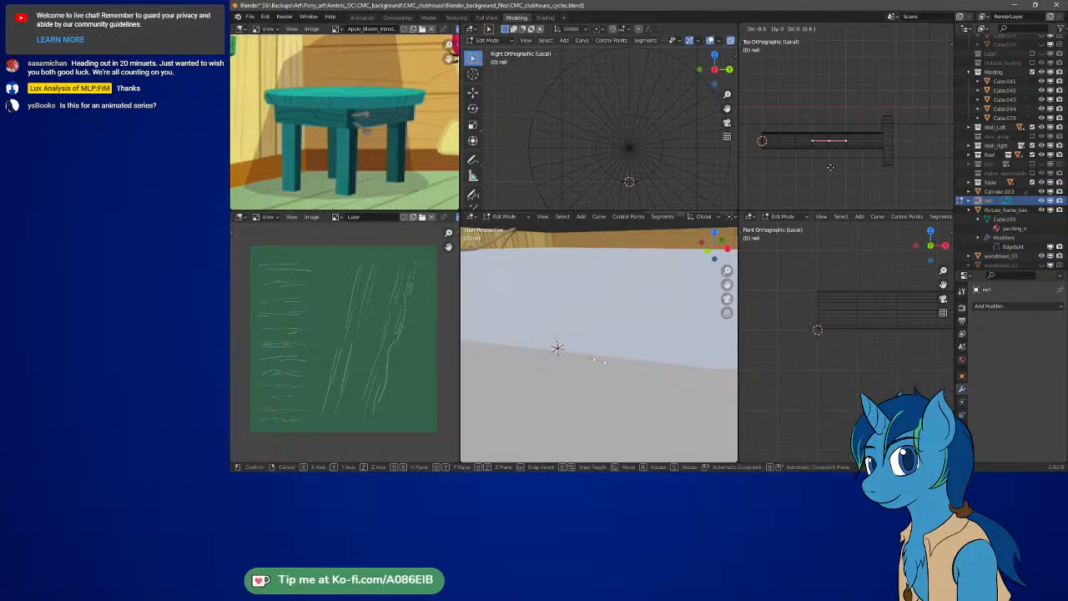
{"action": "left_click", "coordinate": [830, 167]}
{"action": "key", "text": "g"}
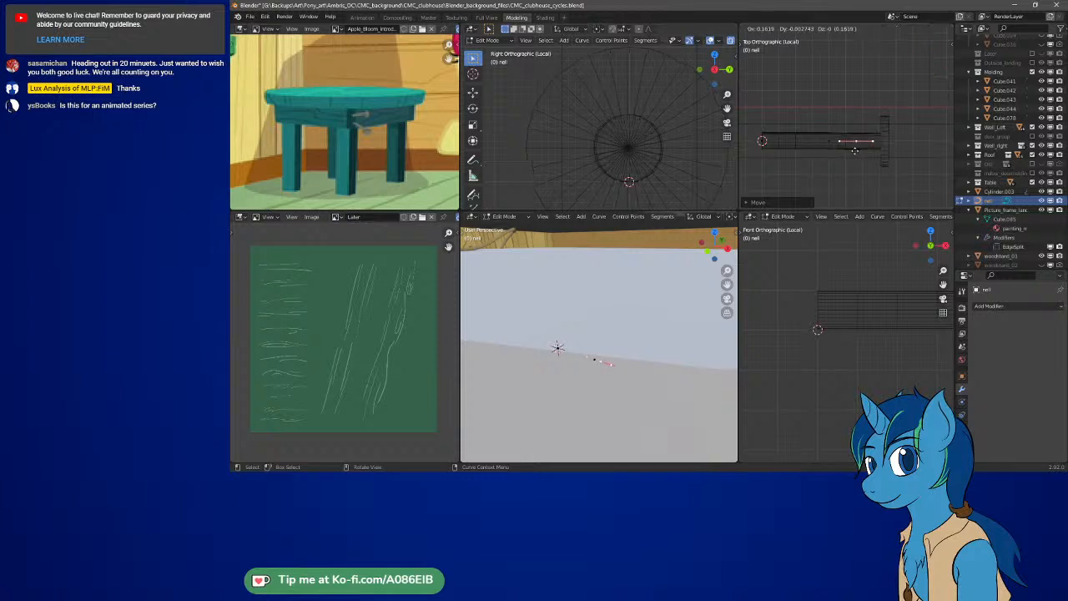
{"action": "left_click", "coordinate": [926, 150]}
{"action": "key", "text": "ctrl+z"}
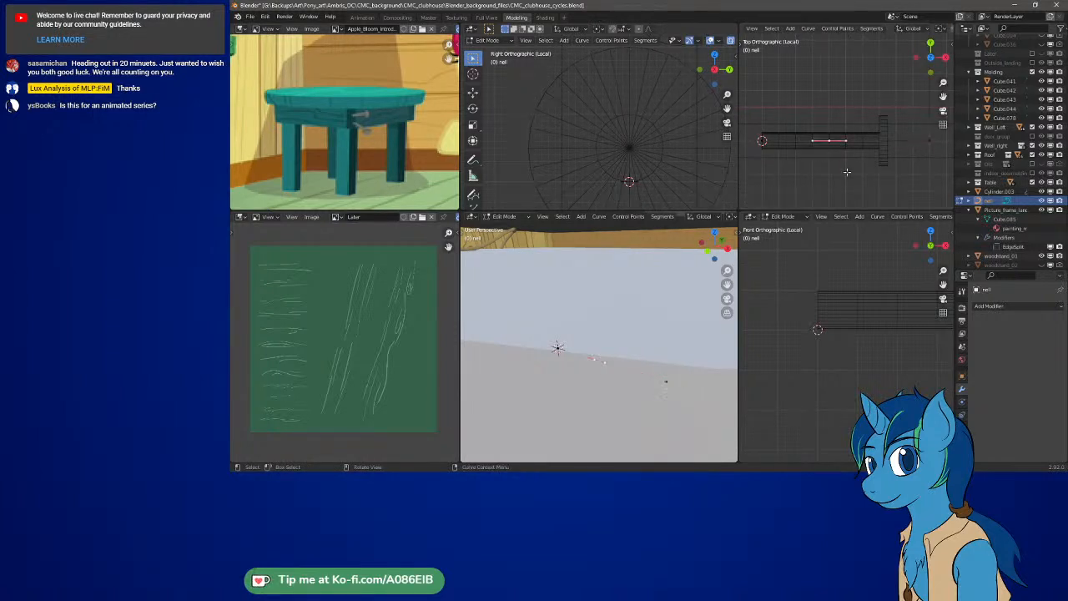
Try bending the nail by moving the curve's middle point sideways along Y and scaling its handles by about 3.3
{"action": "key", "text": "g"}
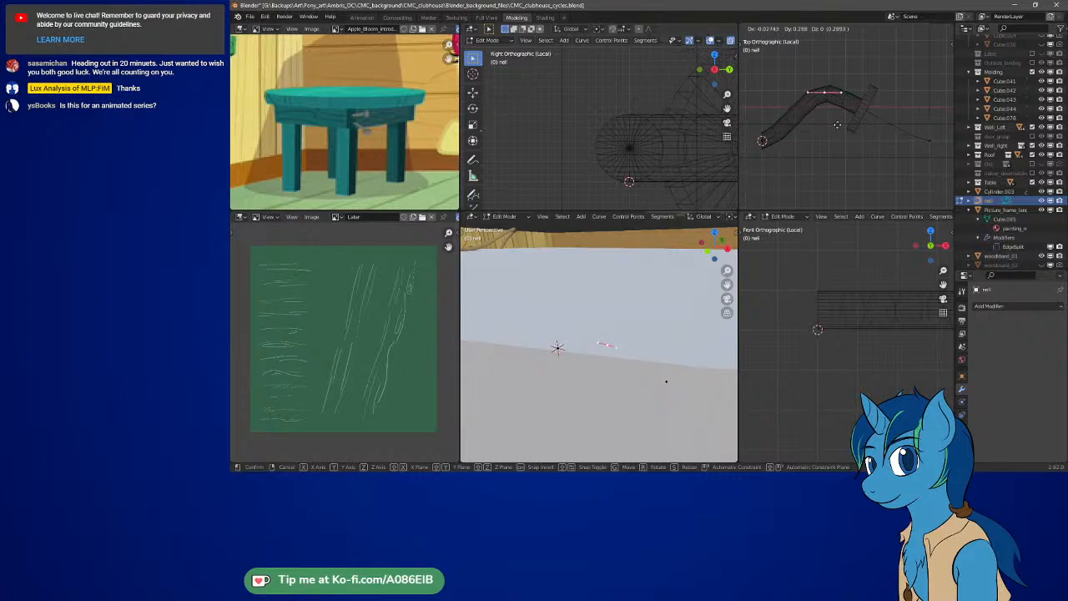
{"action": "key", "text": "Escape"}
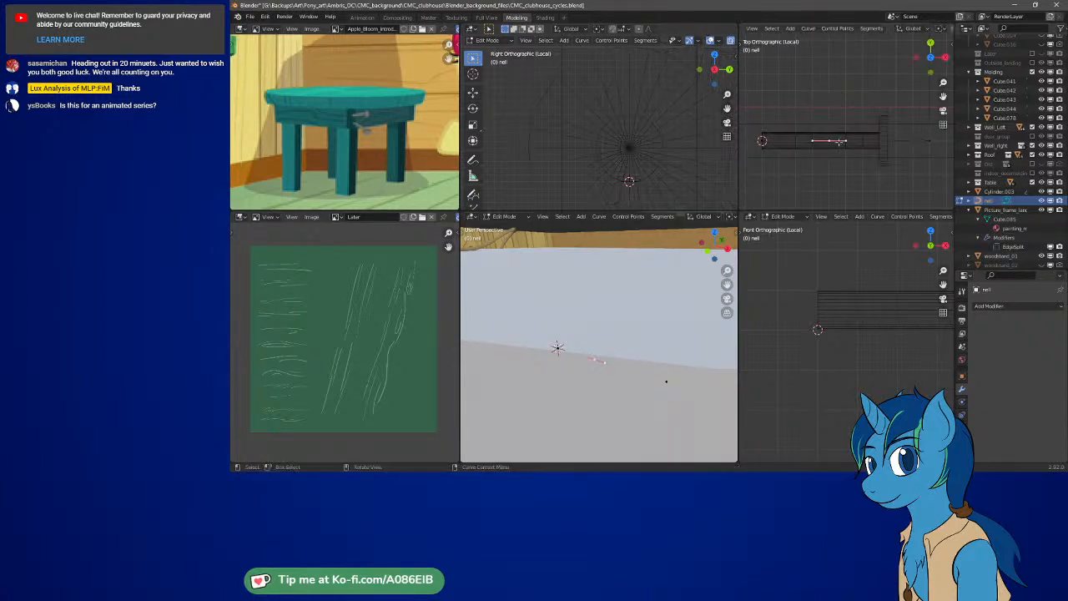
{"action": "key", "text": "s"}
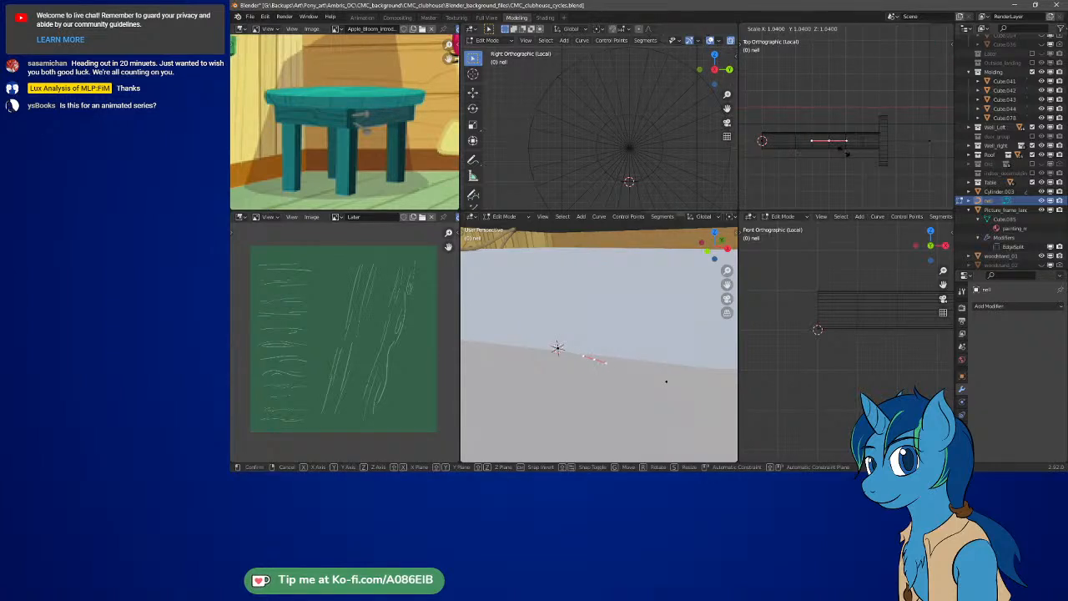
{"action": "right_click", "coordinate": [860, 150]}
{"action": "key", "text": "g"}
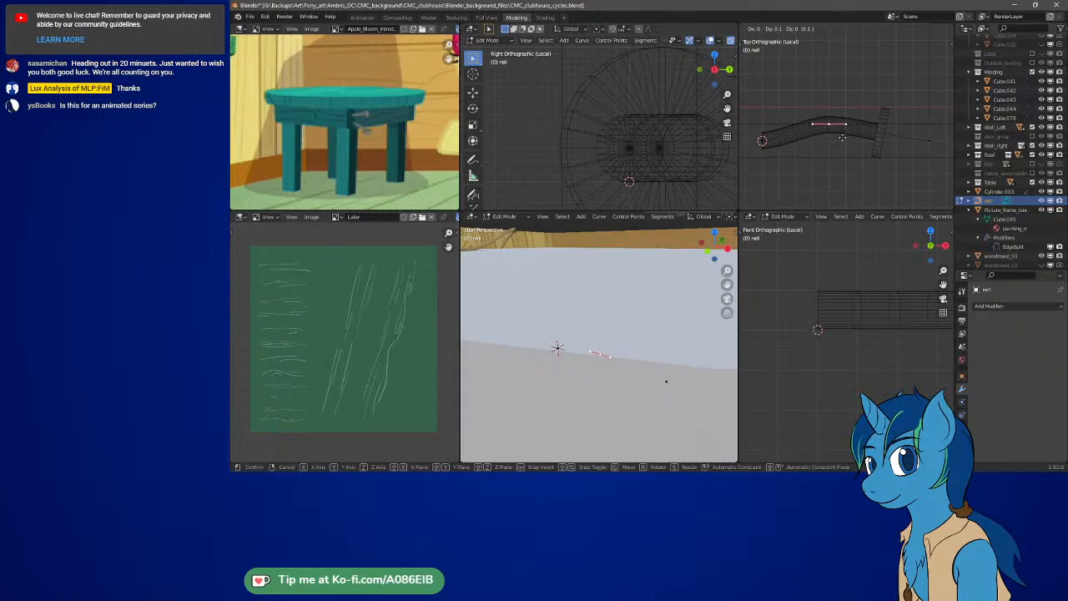
{"action": "left_click", "coordinate": [846, 128]}
{"action": "key", "text": "s"}
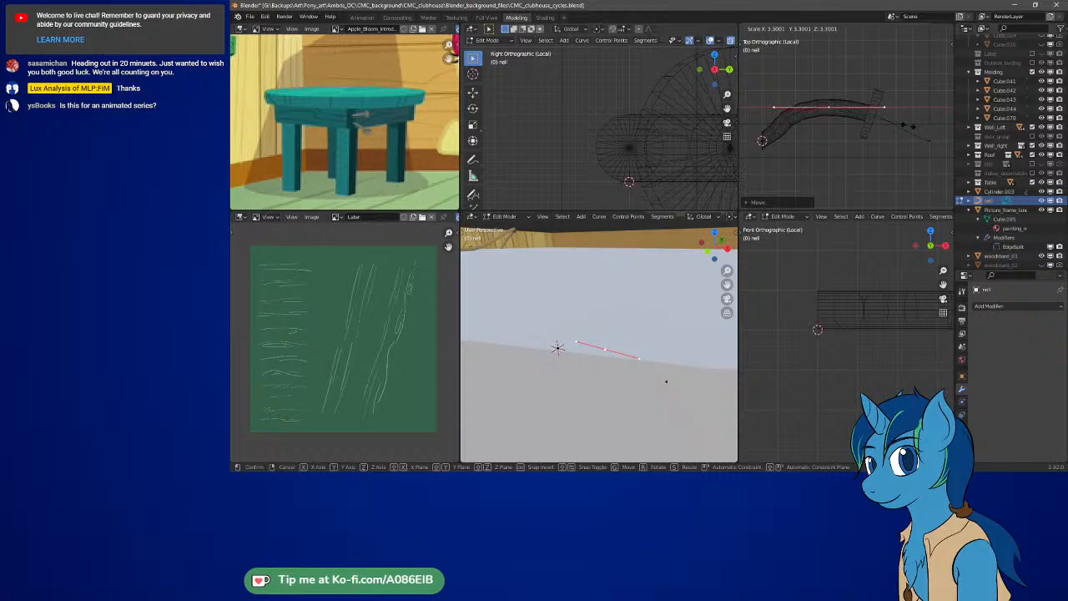
{"action": "left_click", "coordinate": [850, 182]}
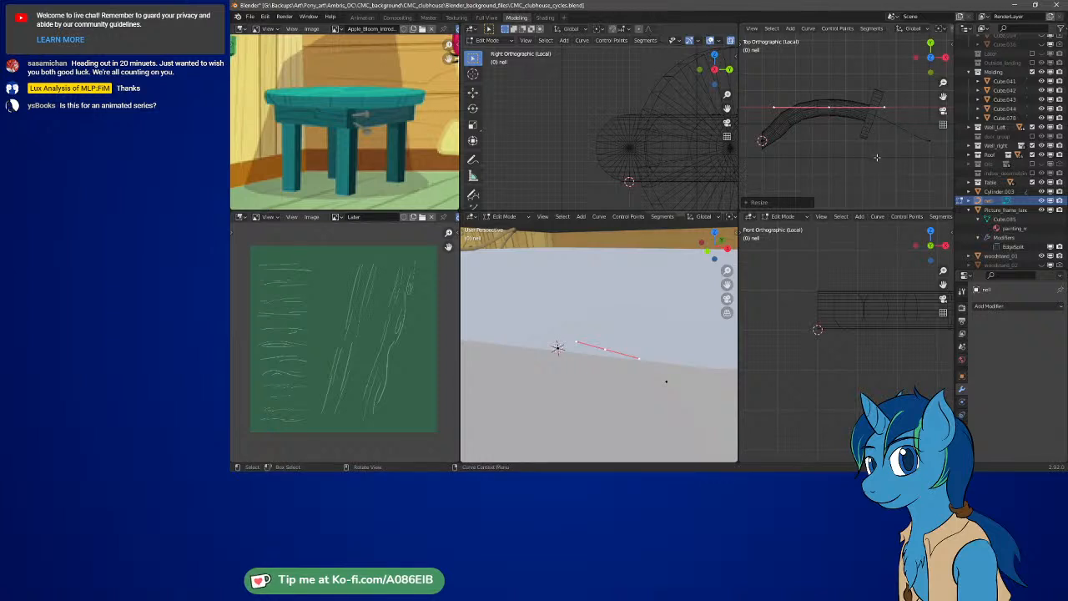
{"action": "key", "text": "ctrl+z"}
{"action": "key", "text": "ctrl+z"}
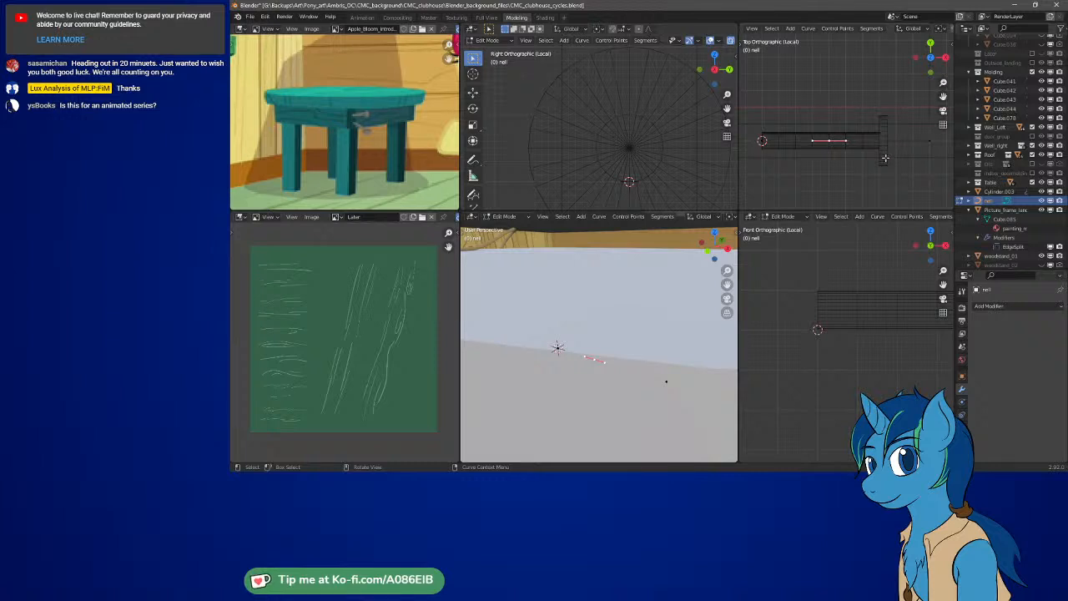
Move the curve's end point back along X to the base of the nail's head
{"action": "left_click", "coordinate": [934, 145]}
{"action": "key", "text": "g"}
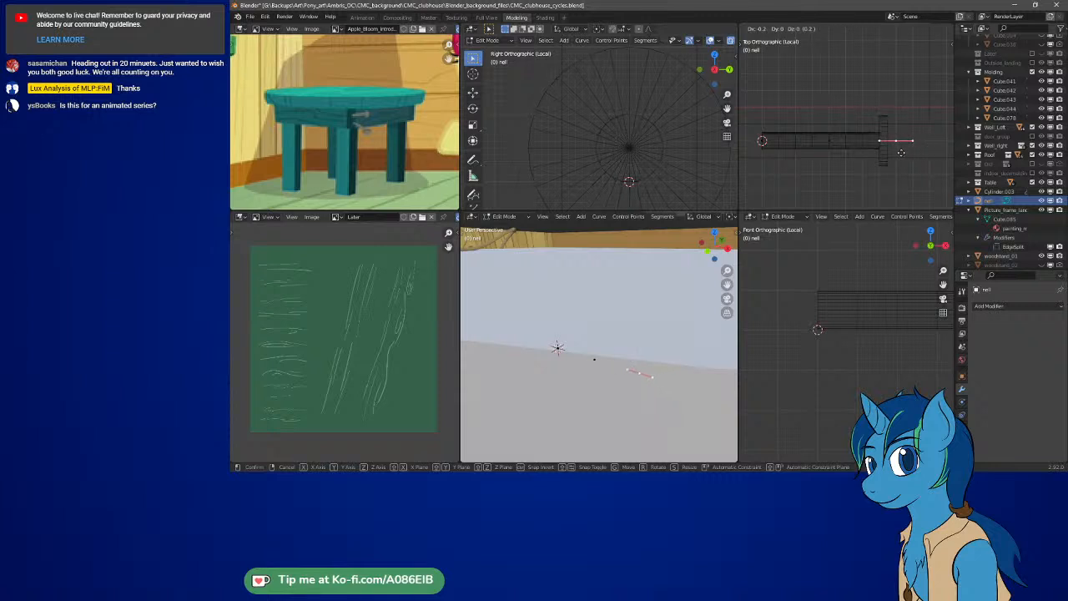
{"action": "left_click", "coordinate": [876, 151]}
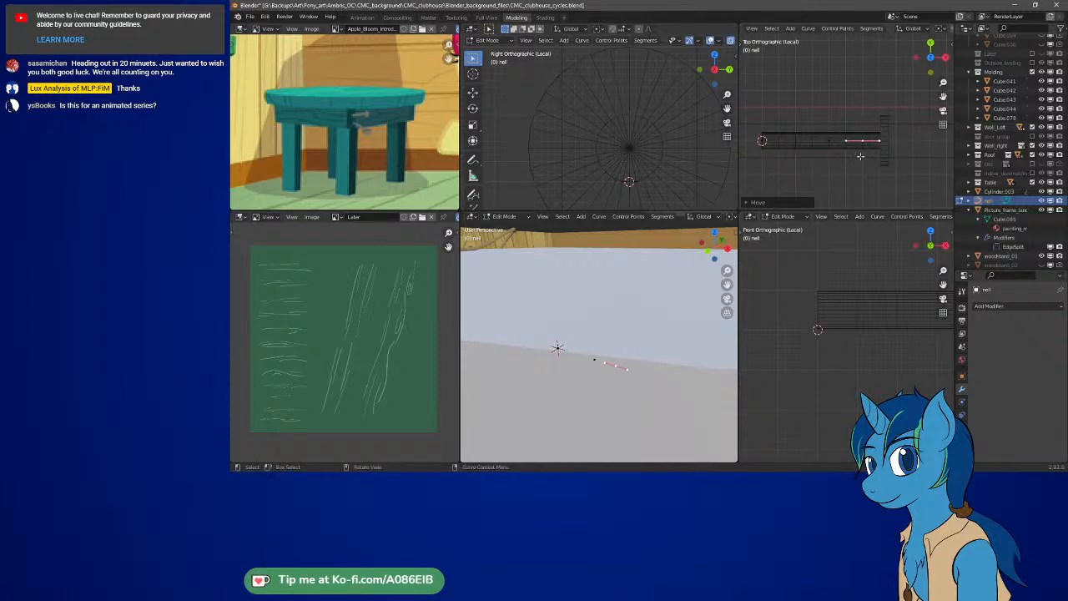
{"action": "key", "text": "g"}
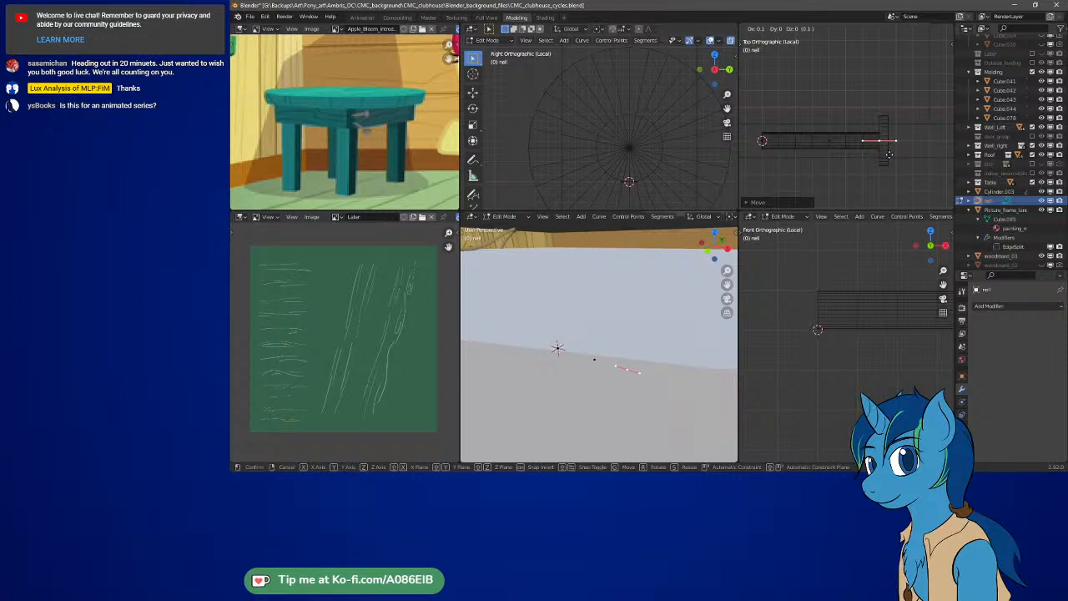
{"action": "left_click", "coordinate": [884, 153]}
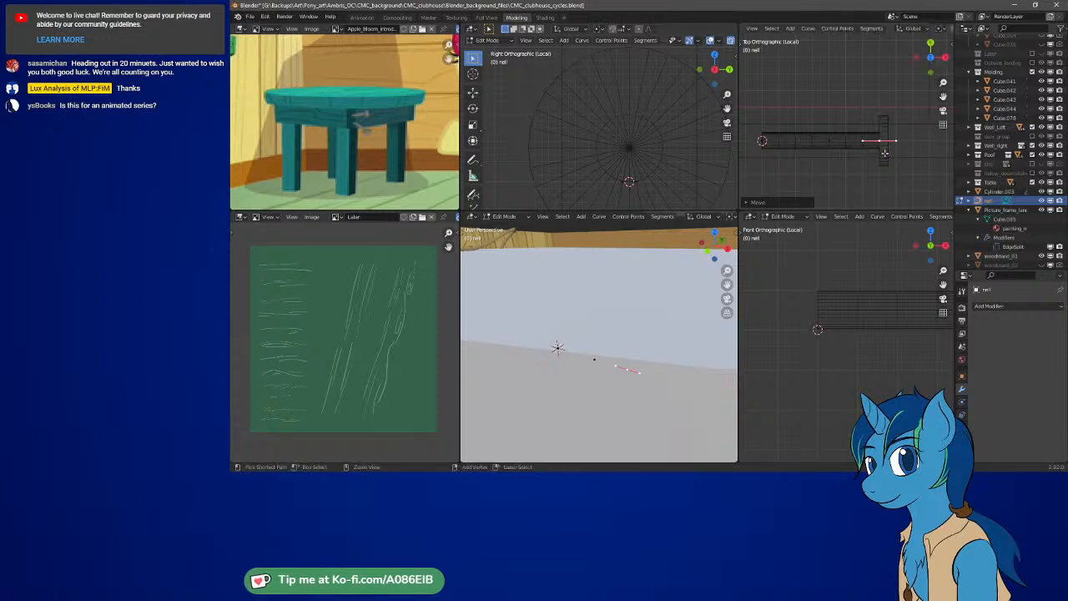
Extrude a new end point from the head's base along X beyond the head, and select the control point at the base
{"action": "key", "text": "g"}
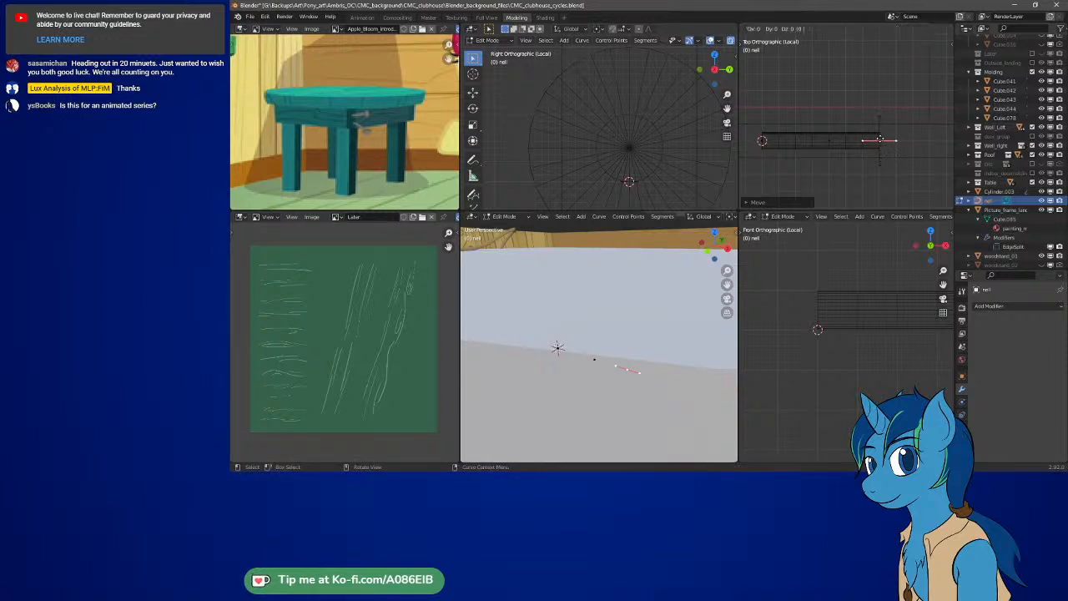
{"action": "left_click", "coordinate": [924, 140]}
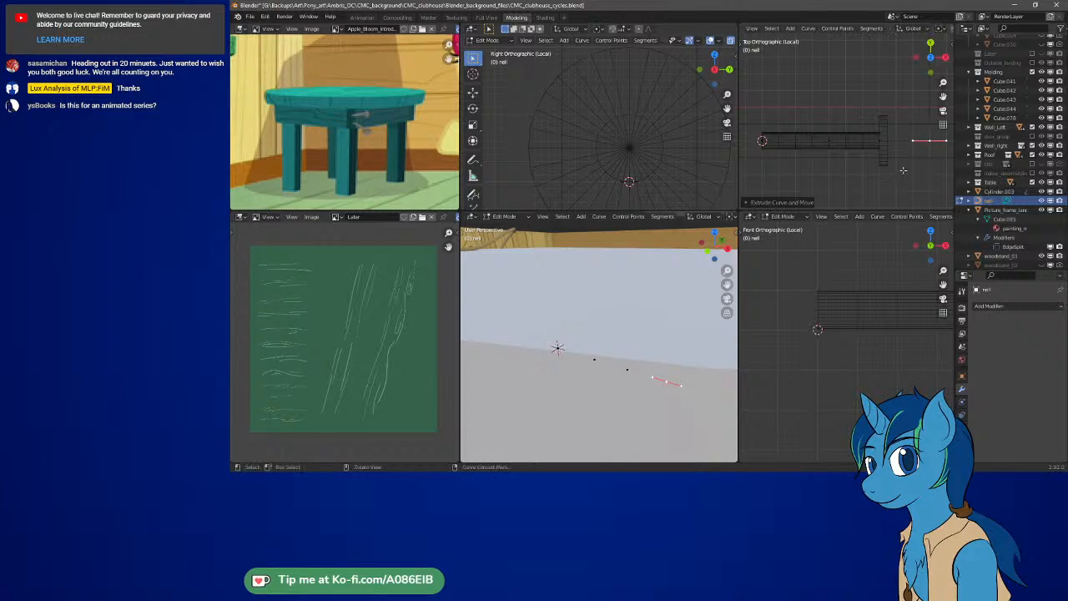
{"action": "key", "text": "ctrl+z"}
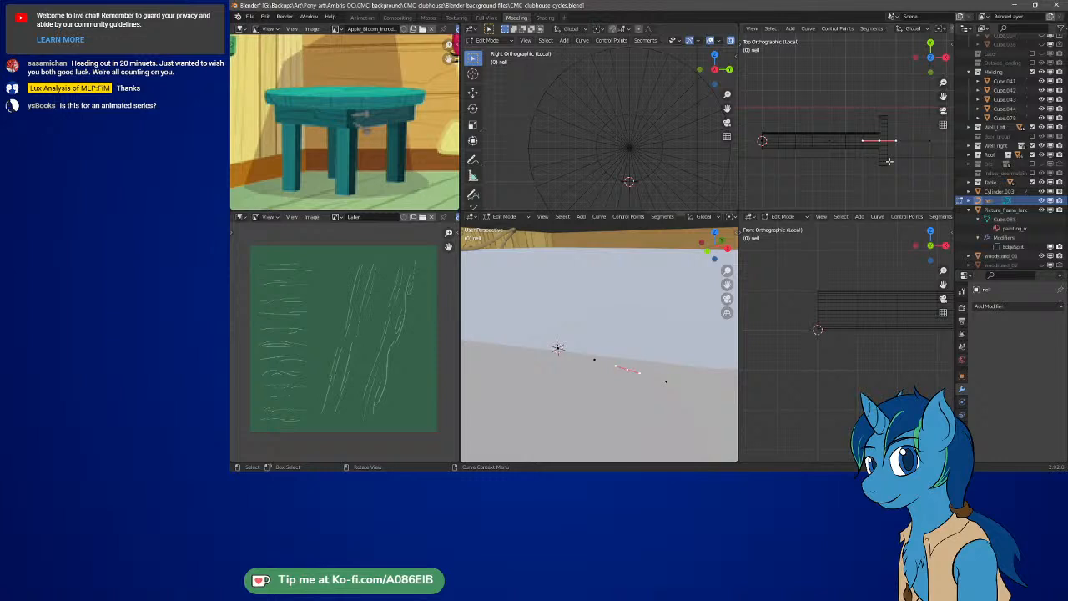
Bend the nail by moving the curve's middle point 0.3 along Y and scaling its handles by about 2.7
{"action": "left_click", "coordinate": [829, 141]}
{"action": "key", "text": "g"}
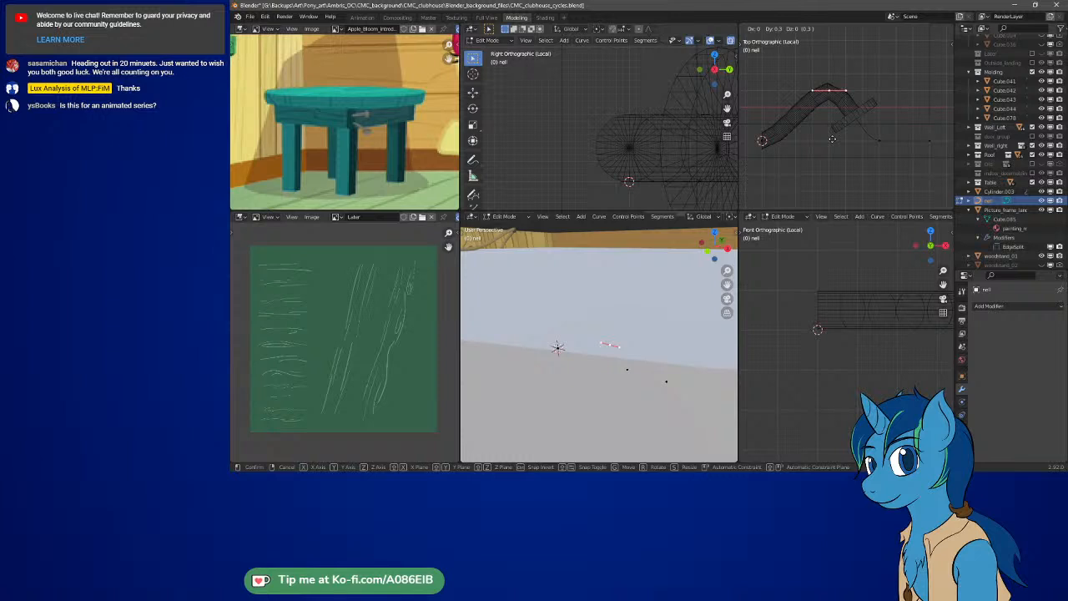
{"action": "left_click", "coordinate": [832, 140]}
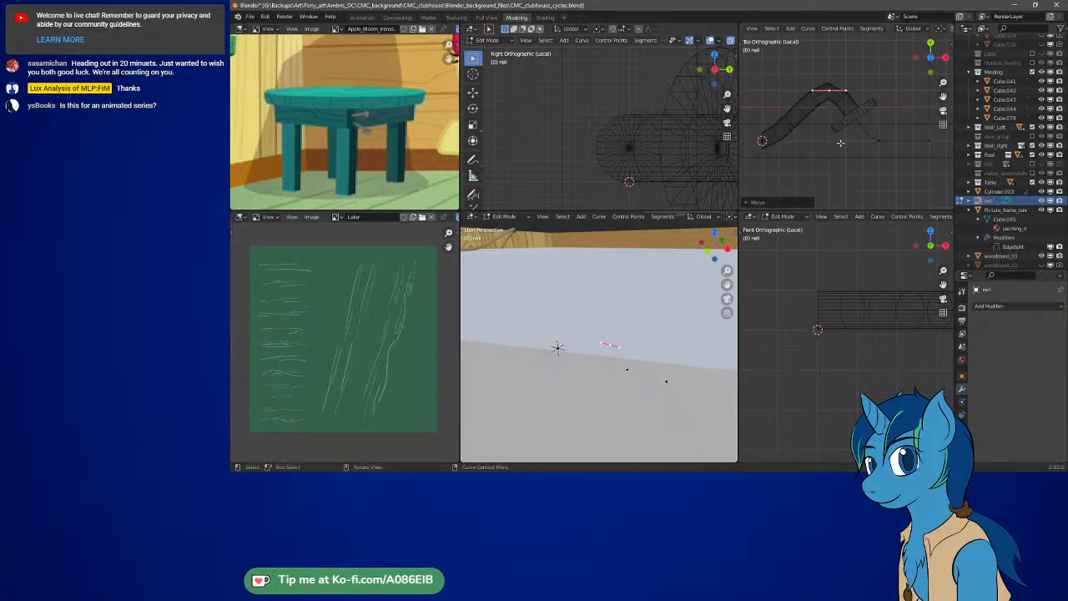
{"action": "key", "text": "s"}
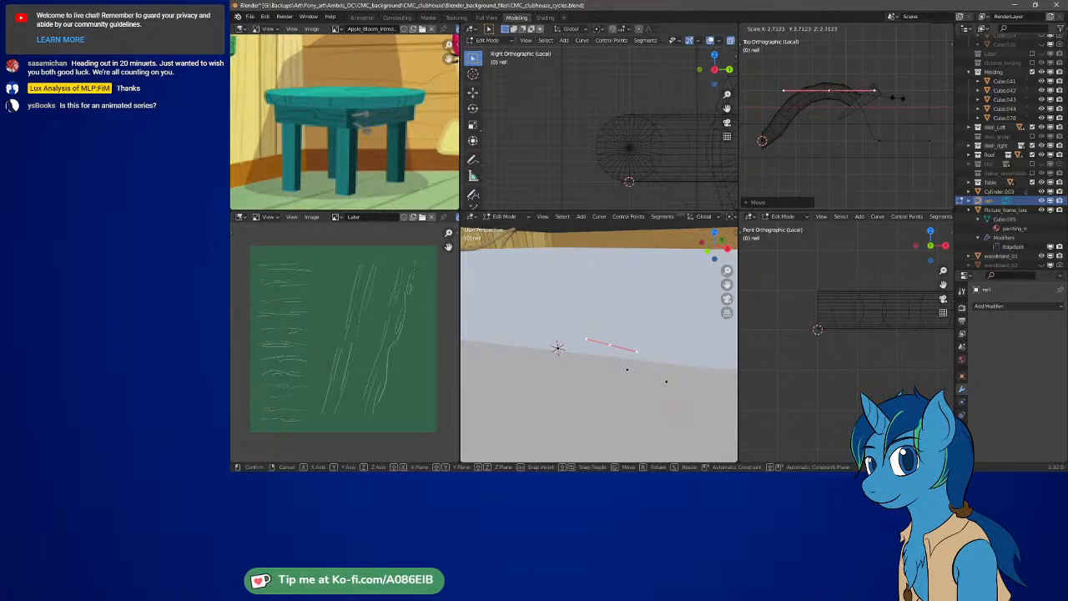
{"action": "left_click", "coordinate": [897, 98]}
Try reshaping the curve at the base of the nail's head by scaling and rotating that point's handles, and by moving one handle
{"action": "left_click", "coordinate": [886, 146]}
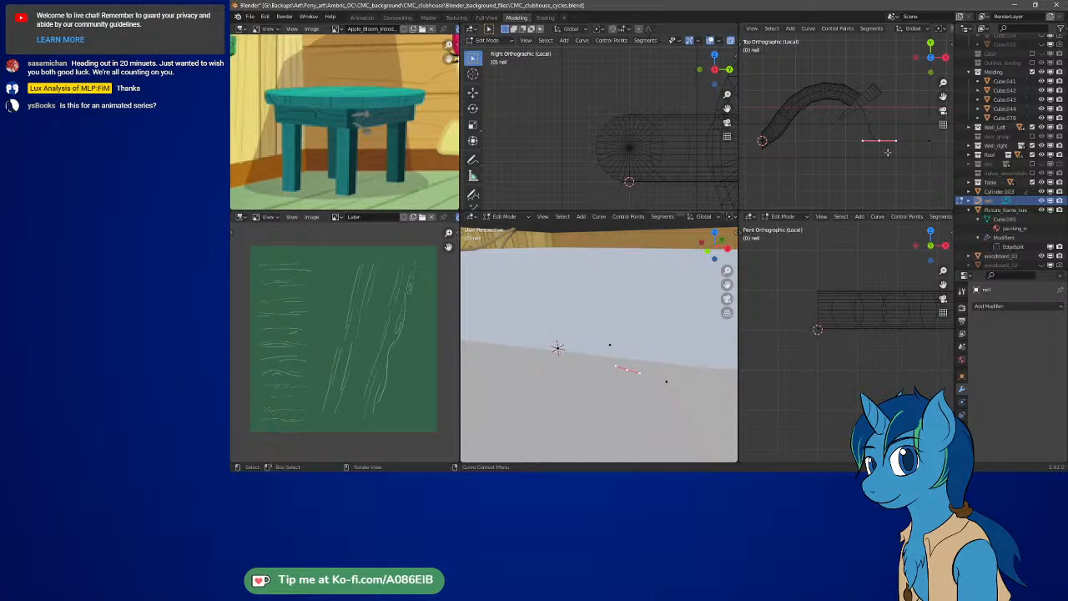
{"action": "key", "text": "s"}
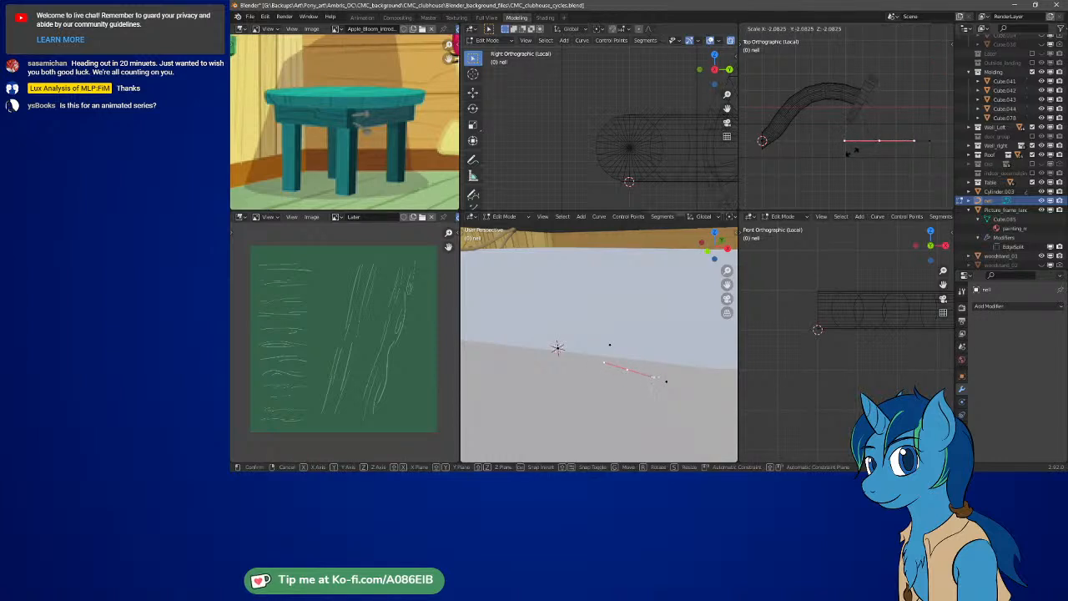
{"action": "left_click", "coordinate": [906, 161]}
{"action": "key", "text": "r"}
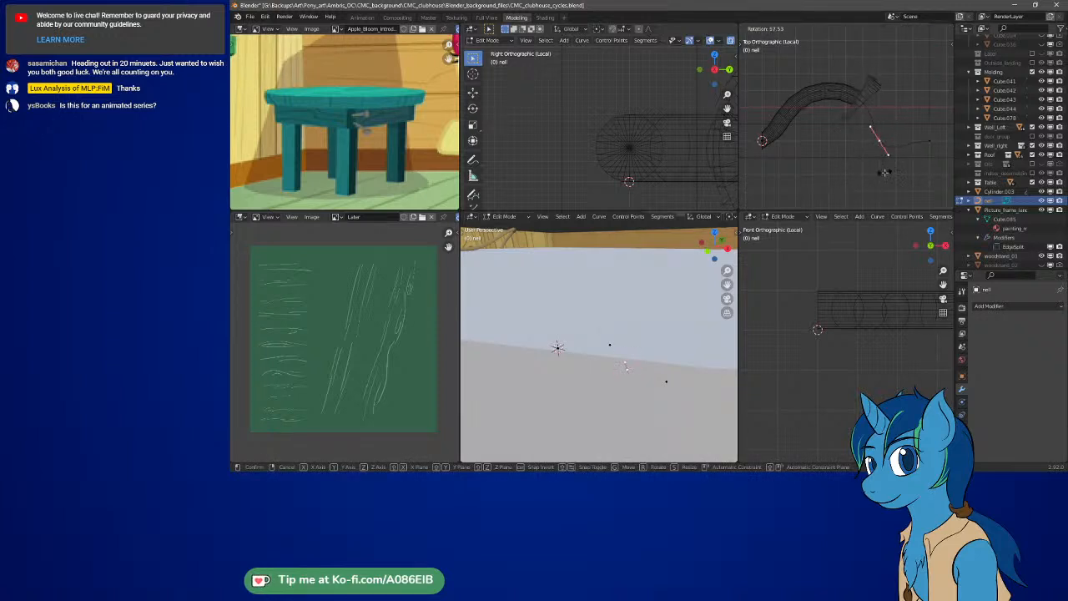
{"action": "left_click", "coordinate": [863, 184]}
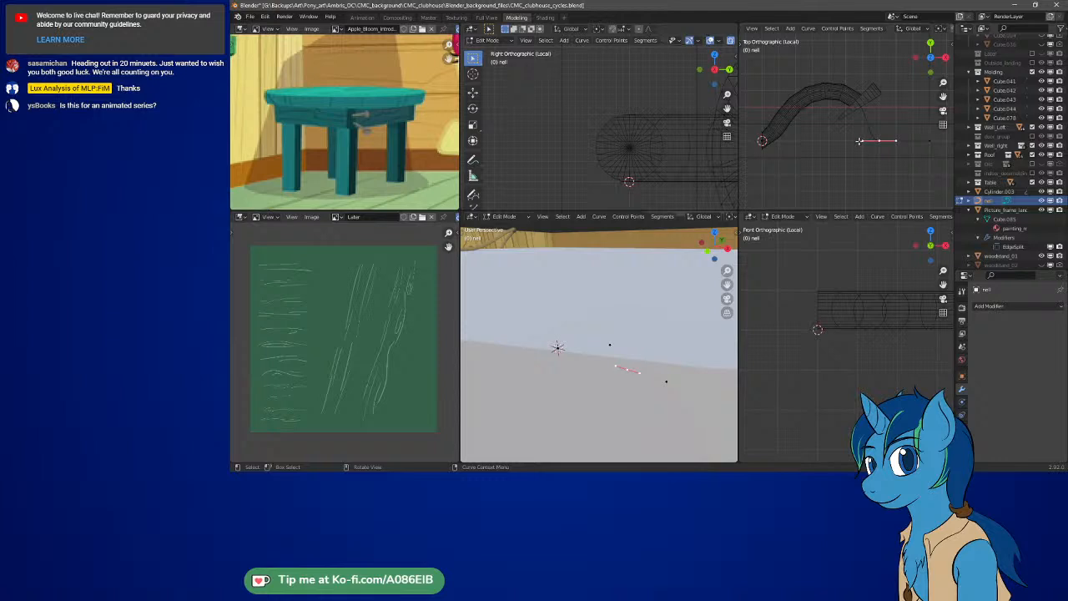
{"action": "key", "text": "g"}
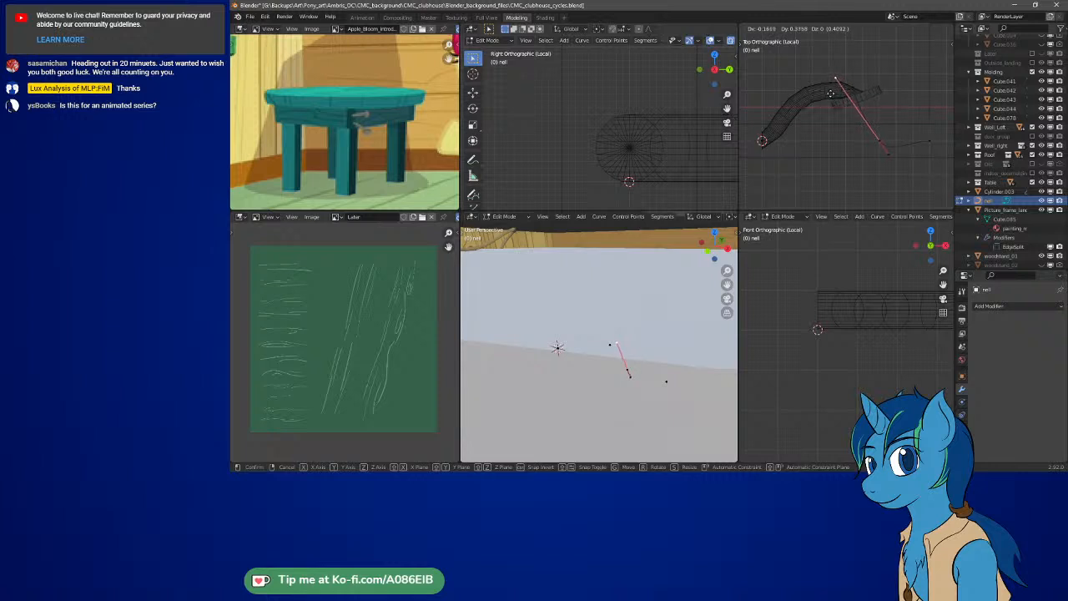
{"action": "right_click", "coordinate": [830, 94]}
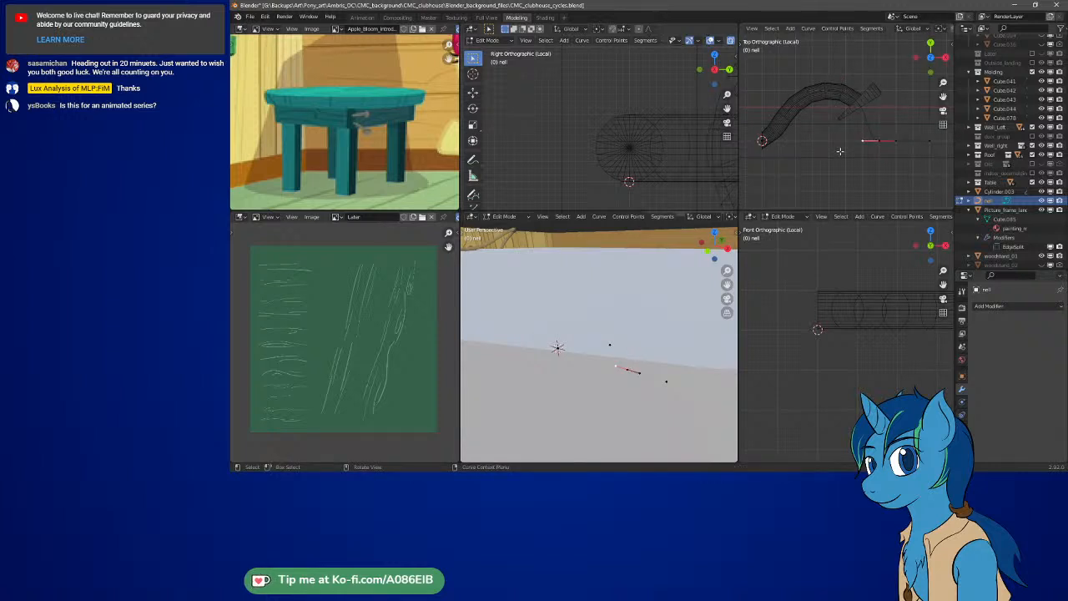
{"action": "key", "text": "Tab"}
Try Y as the deform axis of the nail mesh's Curve modifier, and set it back to X
{"action": "left_click", "coordinate": [841, 107]}
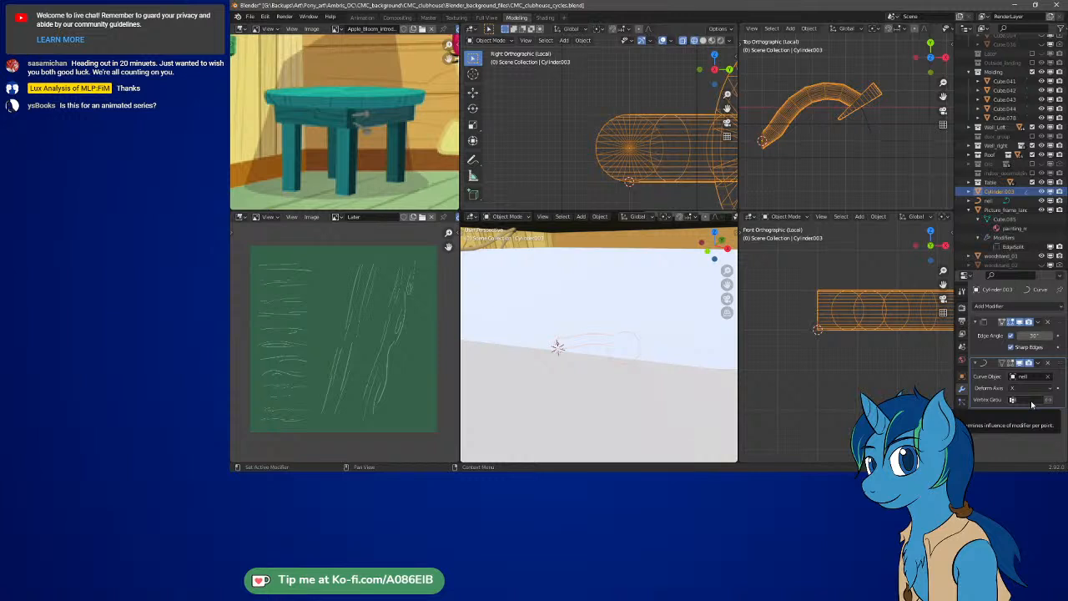
{"action": "left_click", "coordinate": [1053, 390]}
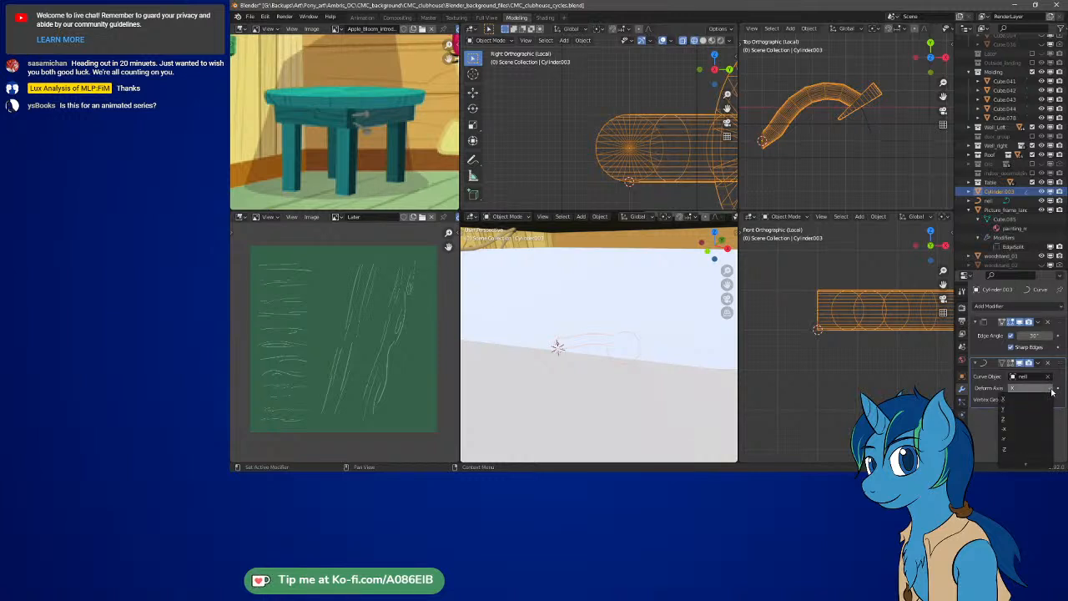
{"action": "left_click", "coordinate": [1014, 404]}
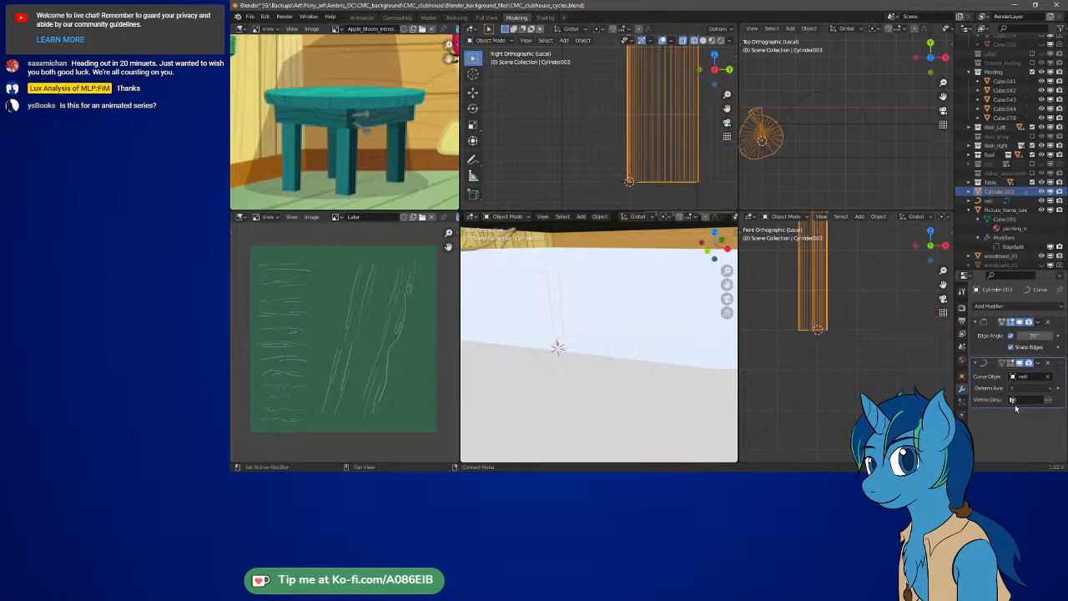
{"action": "left_click", "coordinate": [1036, 389]}
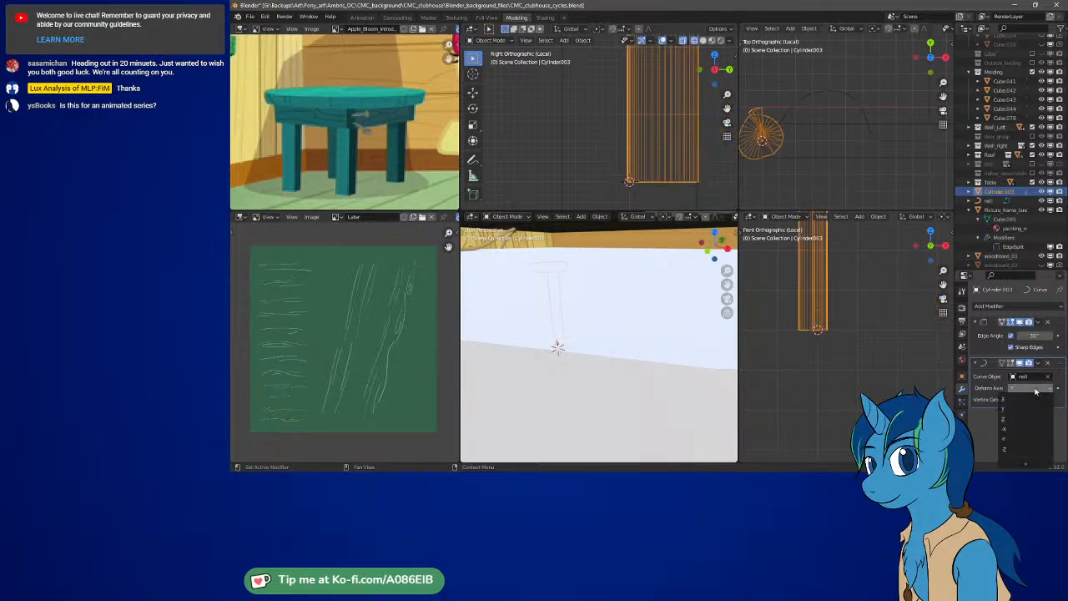
{"action": "left_click", "coordinate": [1028, 402]}
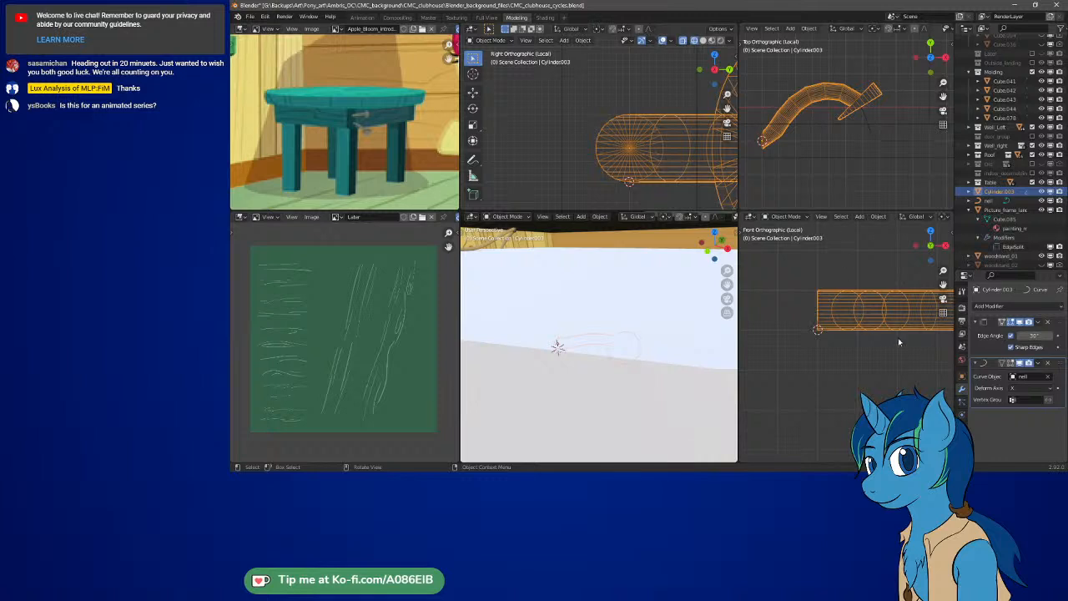
{"action": "scroll", "coordinate": [881, 321], "scroll_direction": "down", "scroll_amount": 5}
{"action": "middle_click_drag", "start_coordinate": [881, 321], "coordinate": [833, 323], "text": "shift"}
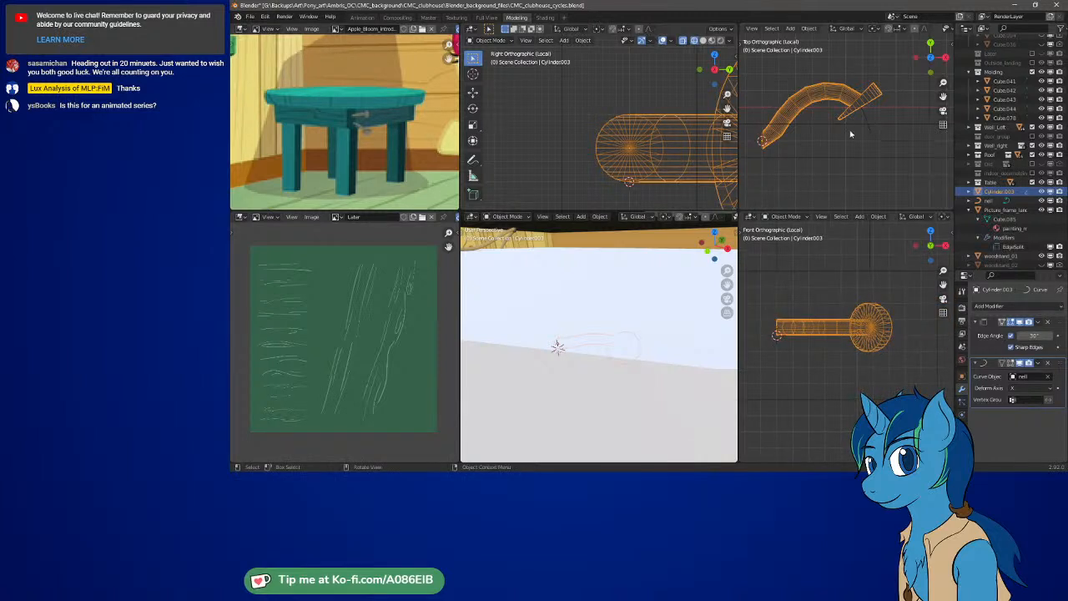
{"action": "left_click", "coordinate": [877, 140]}
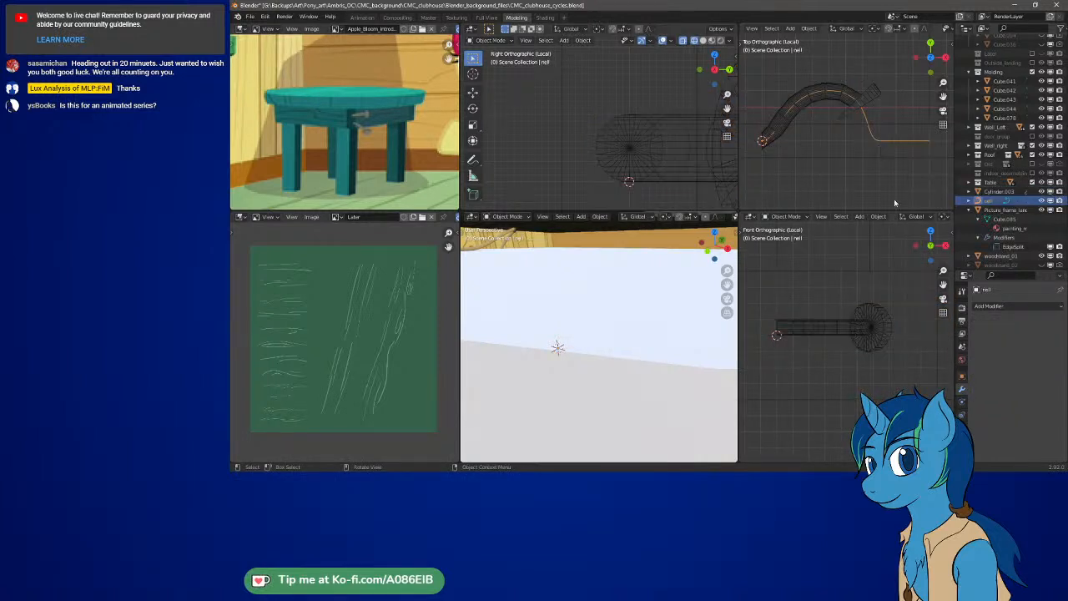
{"action": "key", "text": "Tab"}
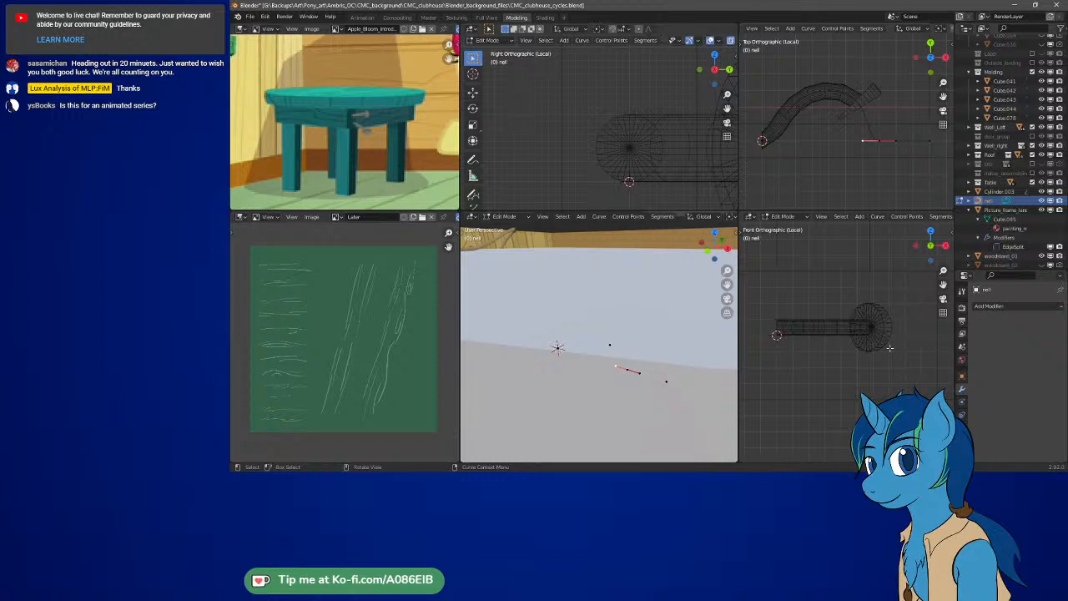
{"action": "key", "text": "Tab"}
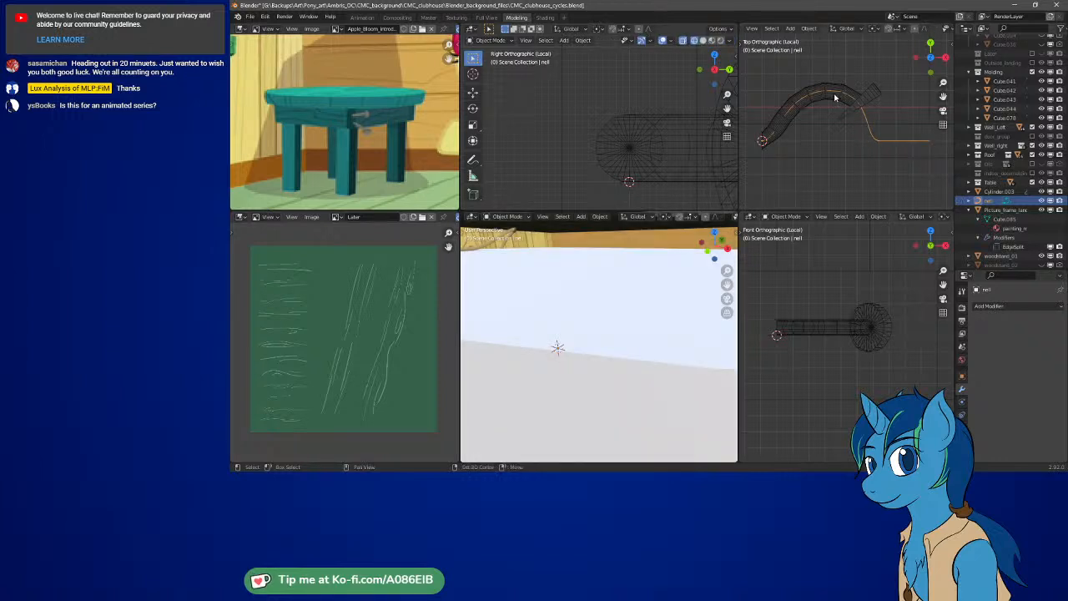
Examine the bent nail's placement on the table frame in the front, side and top views
{"action": "scroll", "coordinate": [852, 125], "scroll_direction": "down", "scroll_amount": 12}
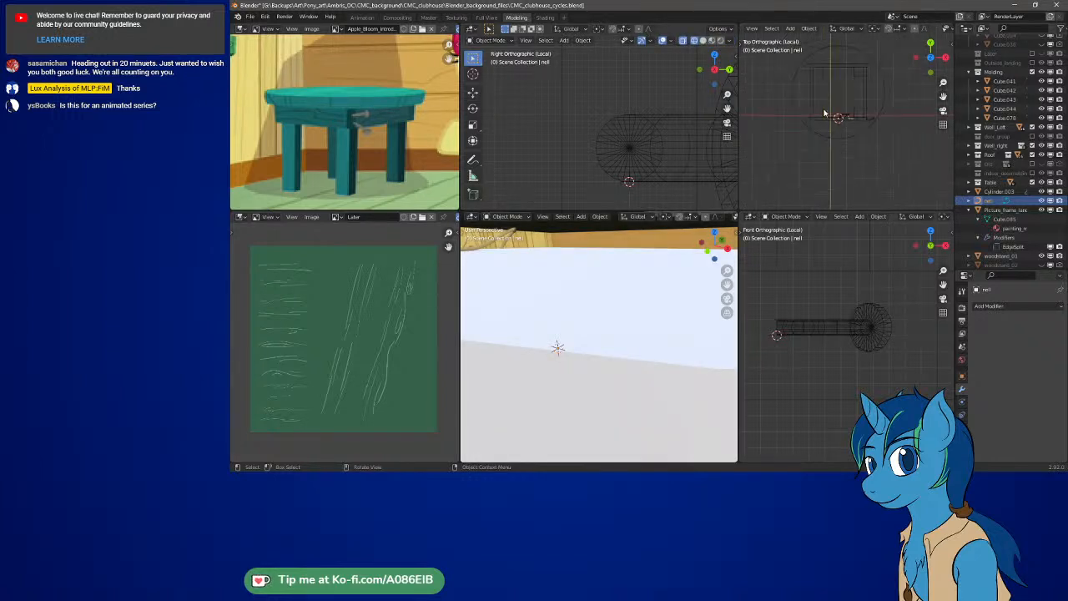
{"action": "left_click_drag", "start_coordinate": [761, 64], "coordinate": [884, 152]}
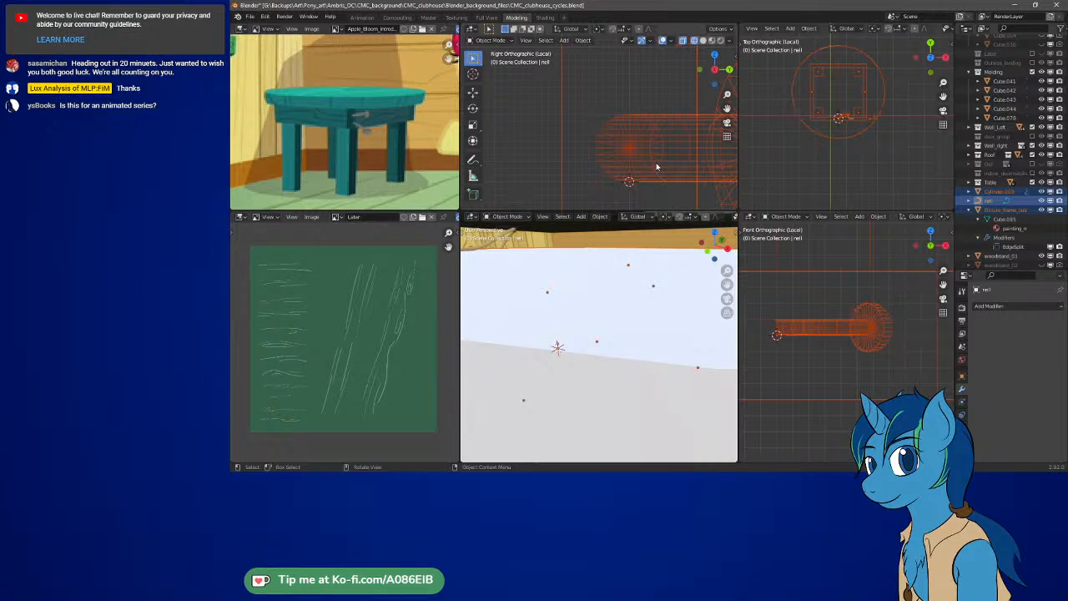
{"action": "key", "text": "KP_Divide"}
{"action": "key", "text": "KP_Divide"}
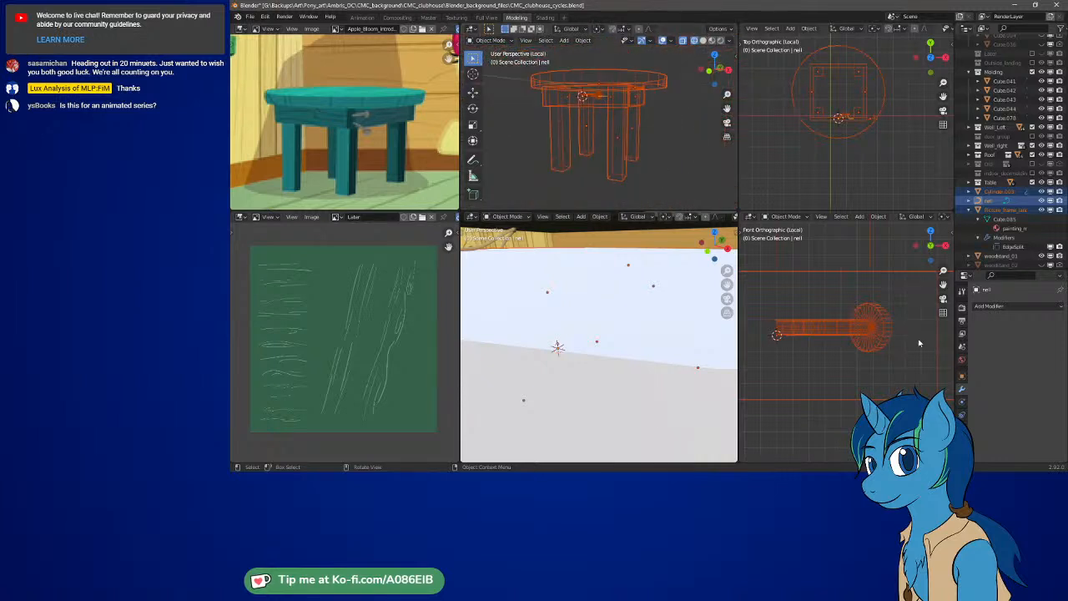
{"action": "key", "text": "KP_Divide"}
{"action": "key", "text": "KP_Divide"}
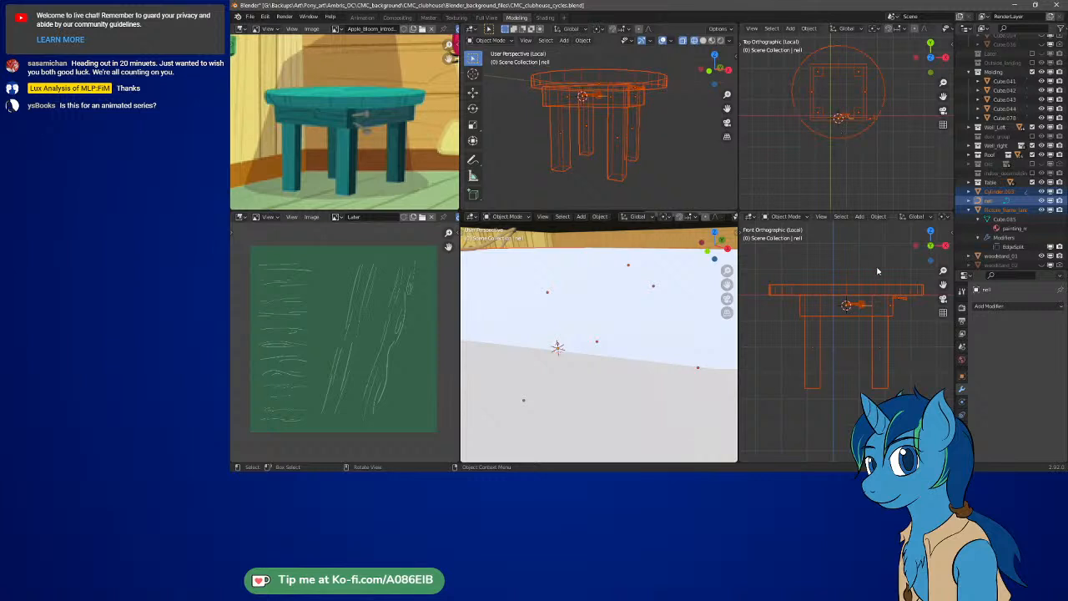
{"action": "scroll", "coordinate": [840, 358], "scroll_direction": "up", "scroll_amount": 6}
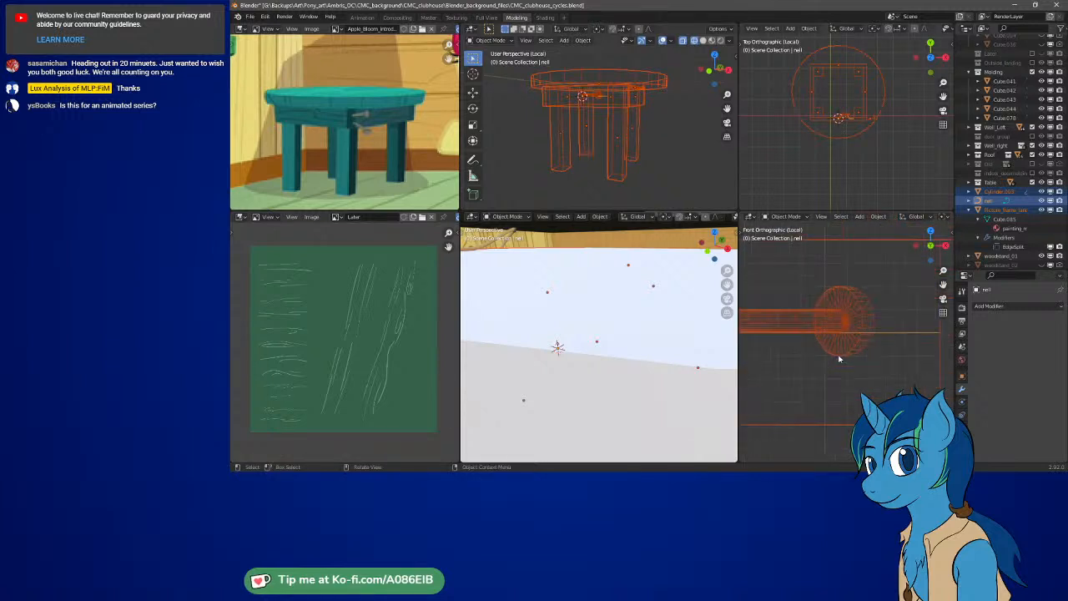
{"action": "scroll", "coordinate": [844, 343], "scroll_direction": "down", "scroll_amount": 3}
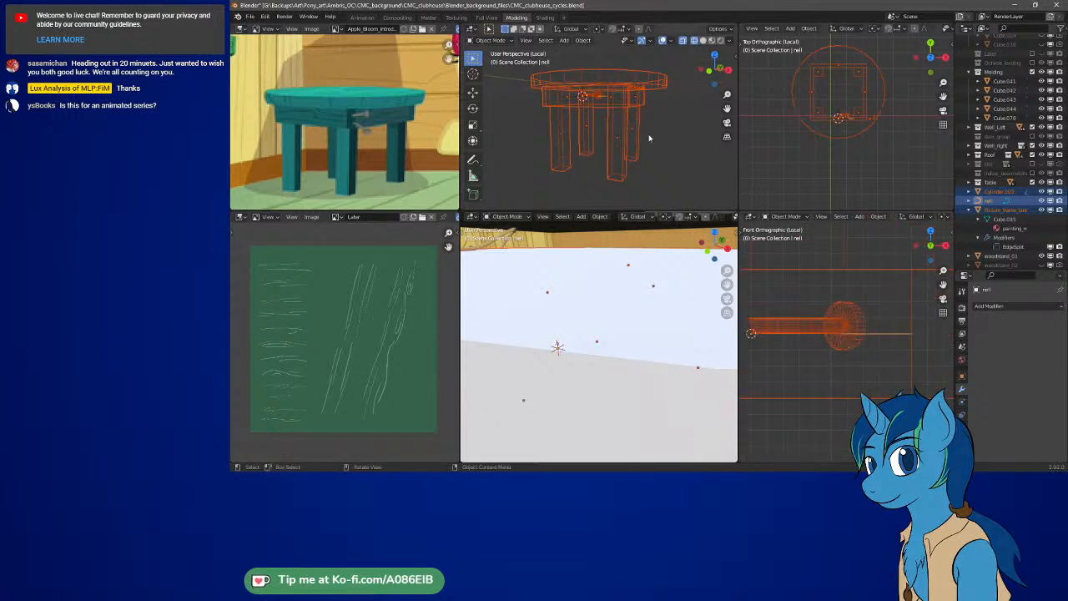
{"action": "key", "text": "KP_3"}
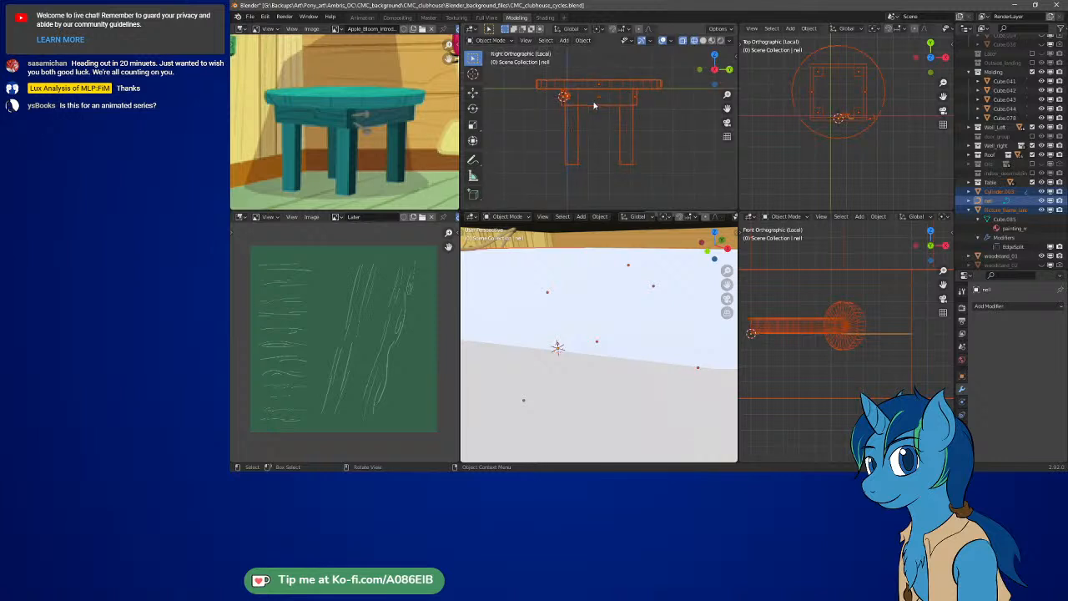
{"action": "scroll", "coordinate": [584, 125], "scroll_direction": "up", "scroll_amount": 6}
{"action": "scroll", "coordinate": [635, 160], "scroll_direction": "up", "scroll_amount": 5}
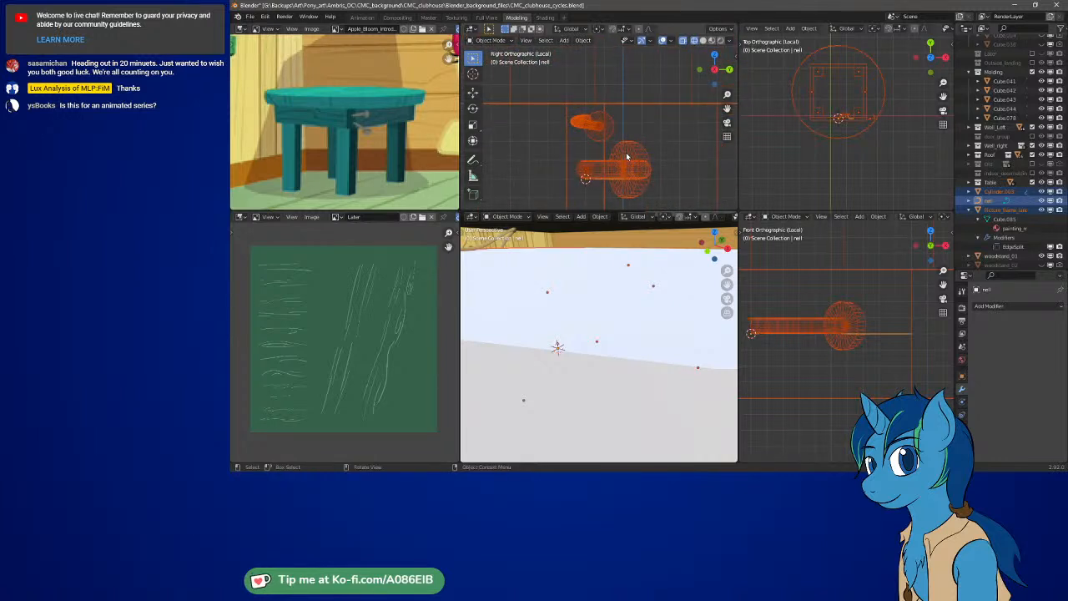
{"action": "middle_click_drag", "start_coordinate": [617, 166], "coordinate": [624, 126], "text": "shift"}
{"action": "scroll", "coordinate": [627, 168], "scroll_direction": "up", "scroll_amount": 2}
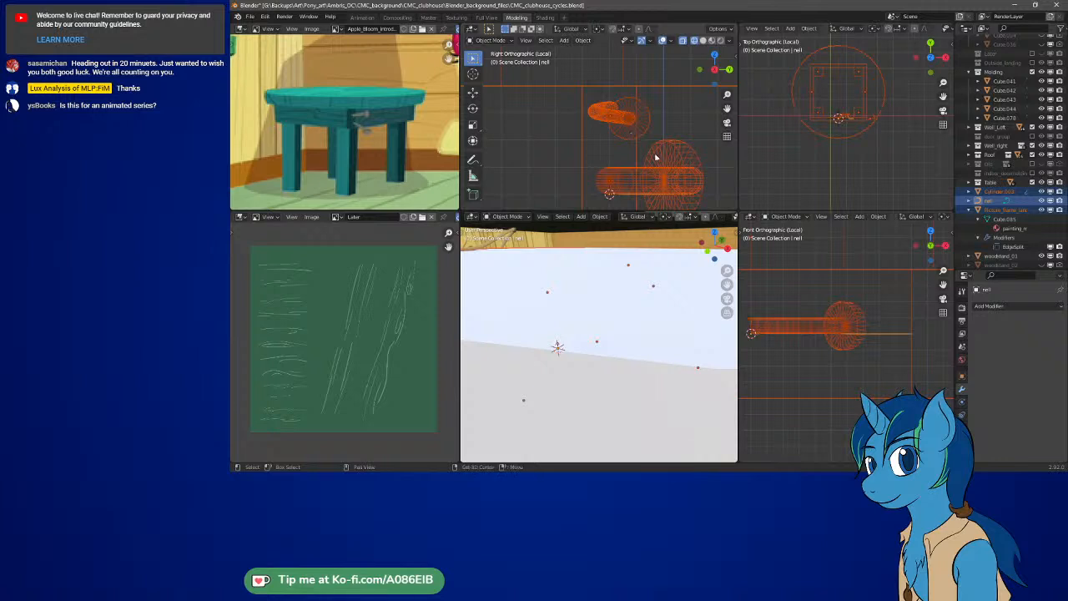
{"action": "middle_click_drag", "start_coordinate": [654, 156], "coordinate": [632, 99], "text": "shift"}
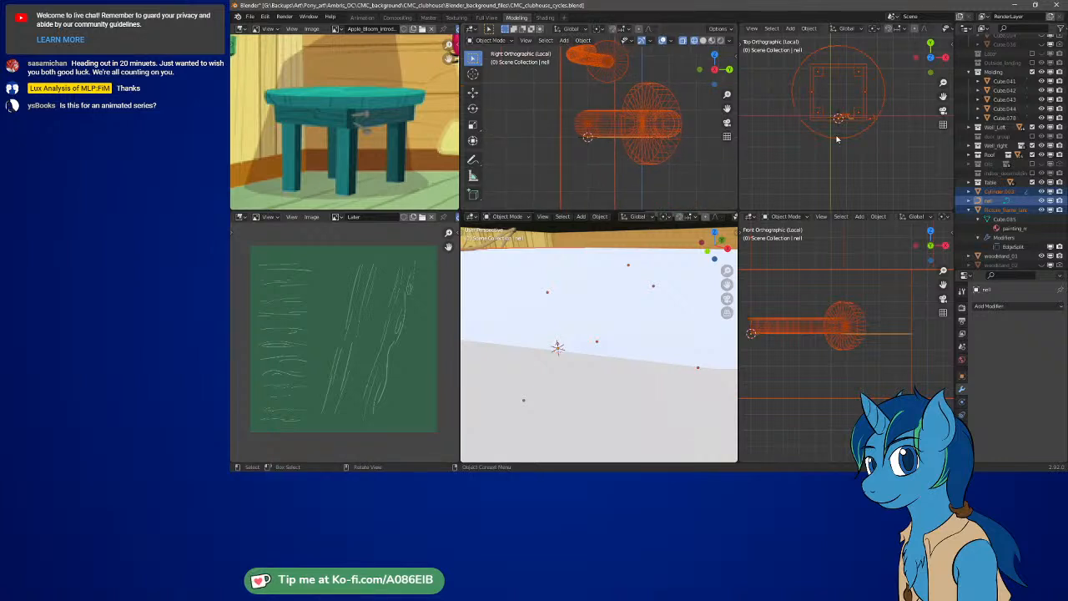
{"action": "scroll", "coordinate": [860, 128], "scroll_direction": "up", "scroll_amount": 7}
{"action": "mouse_move", "coordinate": [861, 128]}
{"action": "middle_mouse_down", "text": "shift"}
{"action": "mouse_move", "coordinate": [849, 127]}
{"action": "mouse_move", "coordinate": [873, 136]}
{"action": "mouse_move", "coordinate": [847, 135]}
{"action": "middle_mouse_up", "text": "shift"}
{"action": "scroll", "coordinate": [851, 124], "scroll_direction": "up", "scroll_amount": 6}
Try moving the curve's control point near the nail's head down by about 0.25 along Z in the front view
{"action": "left_click", "coordinate": [876, 144]}
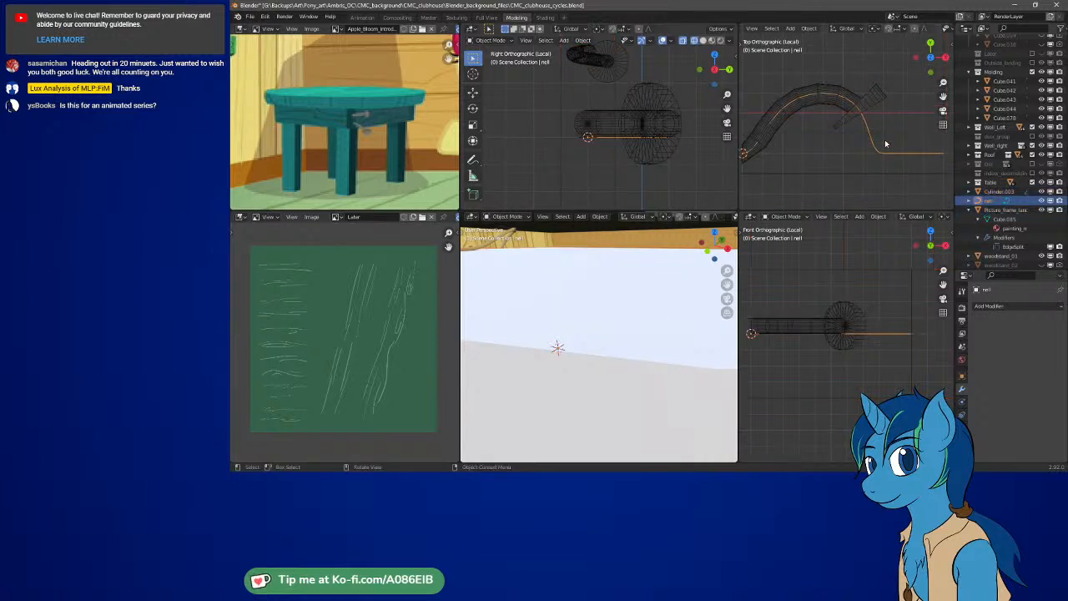
{"action": "key", "text": "Tab"}
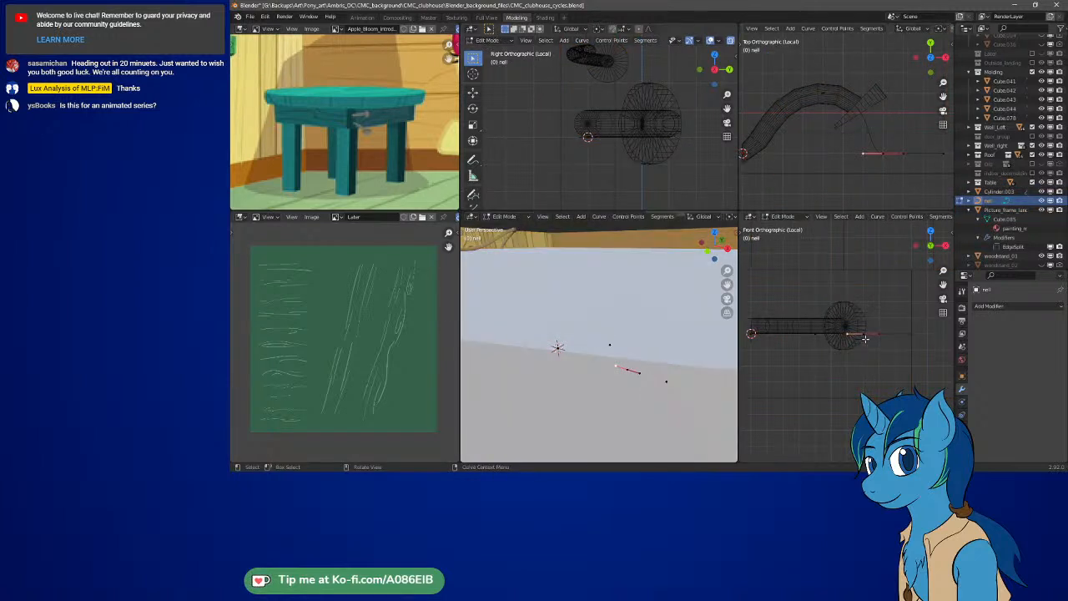
{"action": "left_click", "coordinate": [866, 338]}
{"action": "key", "text": "g"}
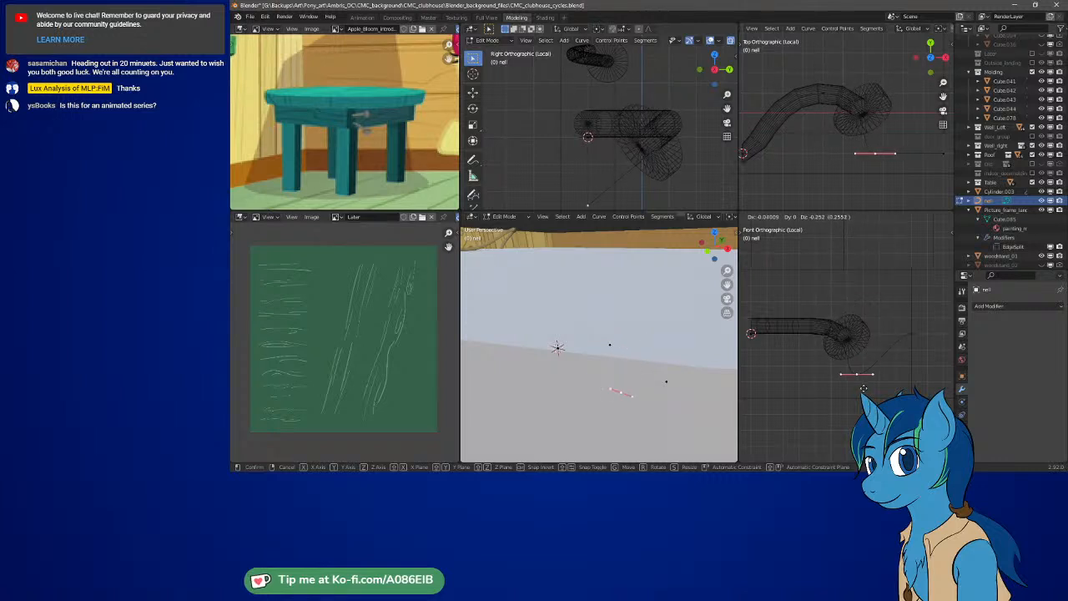
{"action": "right_click", "coordinate": [867, 359]}
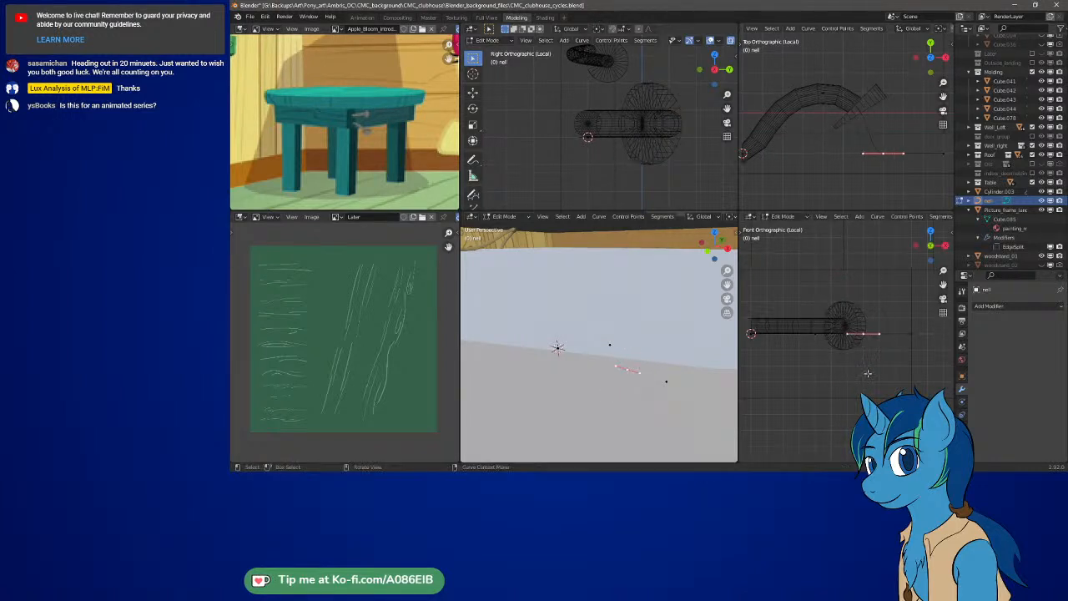
Leave curve editing, take the front view out of local view, and select only the nail's curve
{"action": "key", "text": "Tab"}
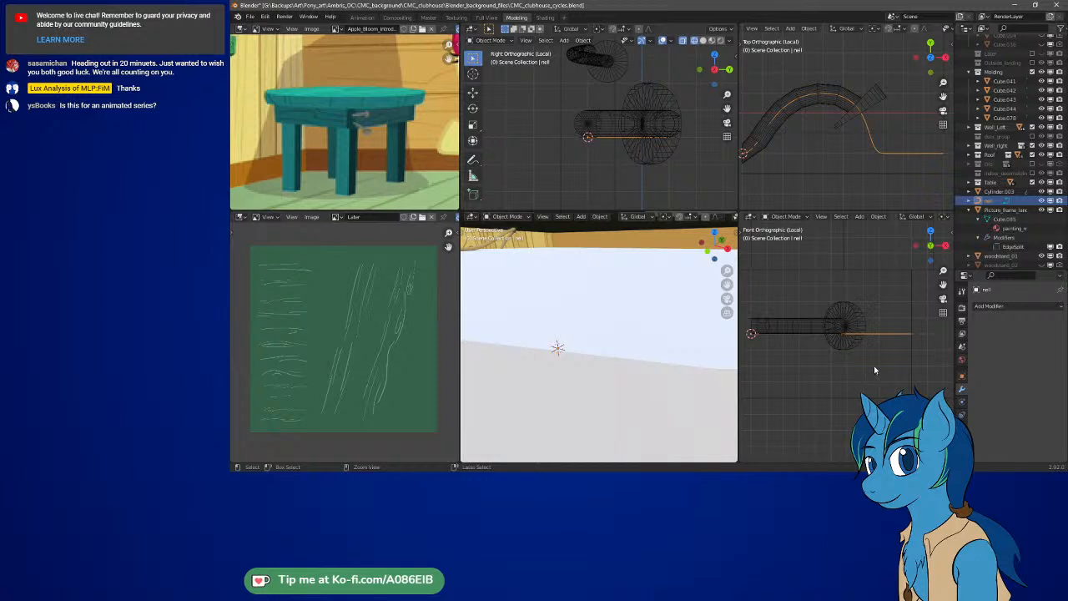
{"action": "key", "text": "a"}
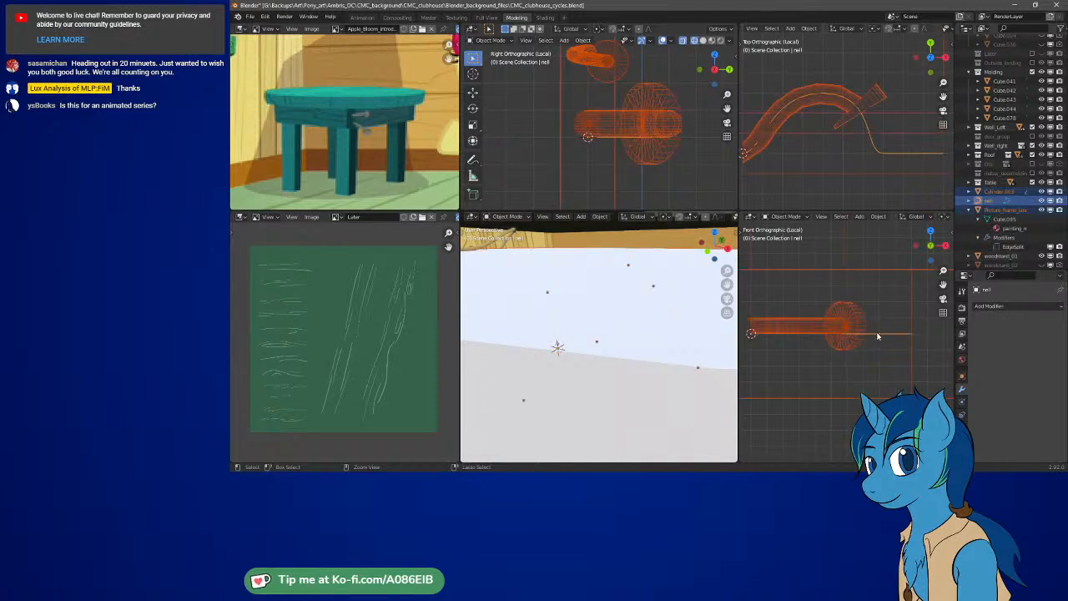
{"action": "left_click", "coordinate": [889, 153]}
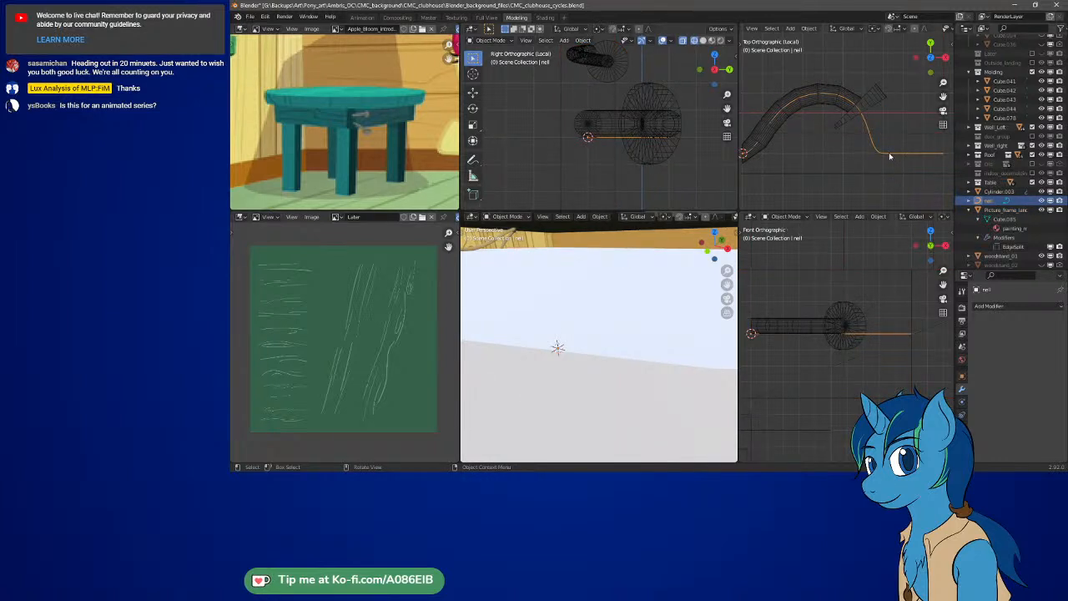
Try to enter Edit Mode on the nail's curve in the top view, reselecting the curve between attempts
{"action": "key", "text": "Tab"}
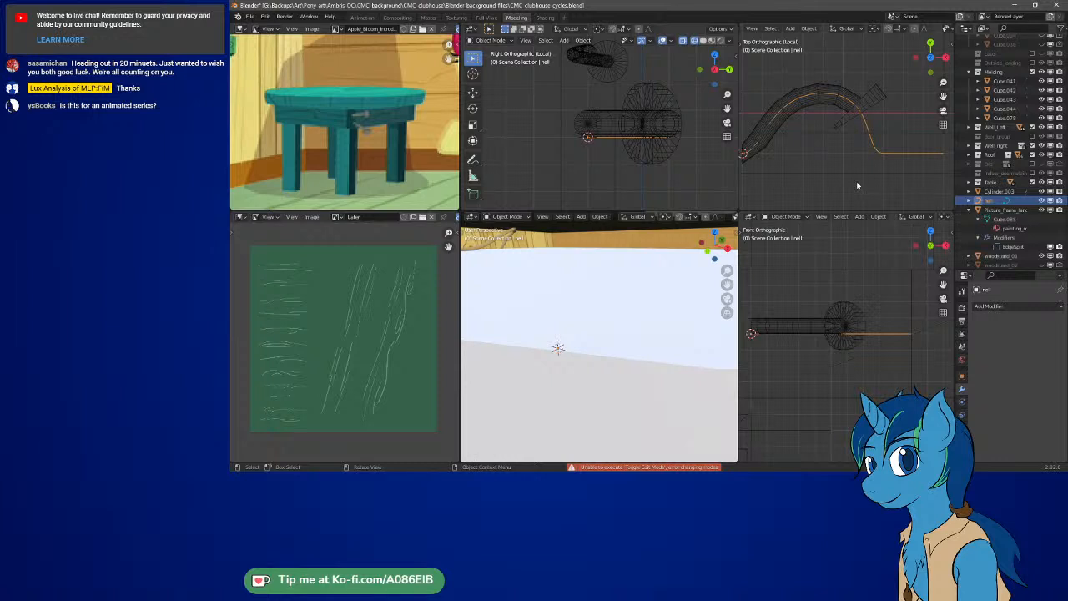
{"action": "key", "text": "Tab"}
{"action": "left_click", "coordinate": [876, 143]}
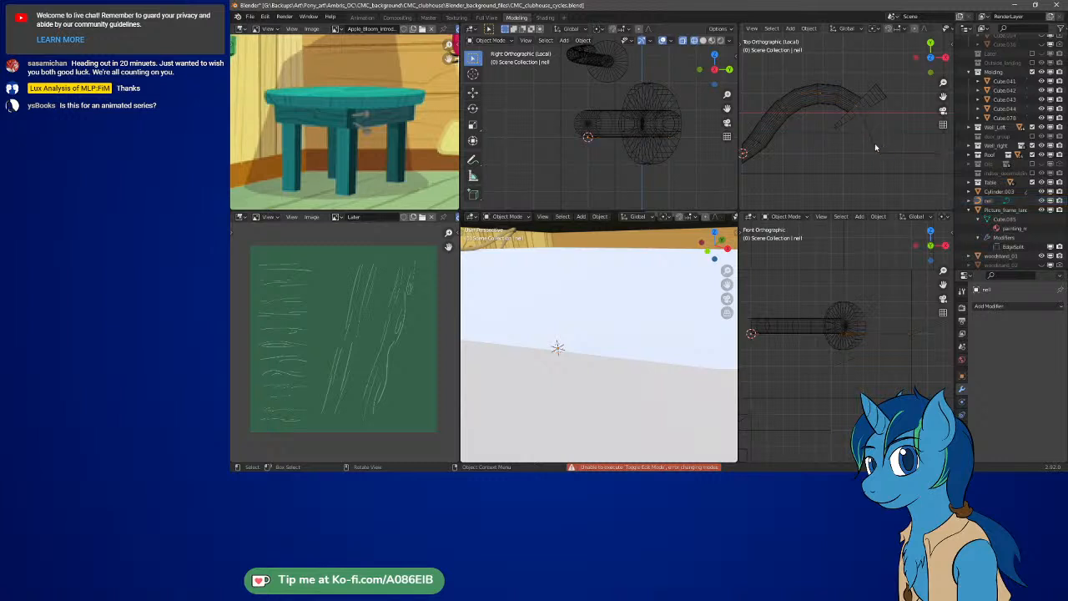
{"action": "left_click", "coordinate": [872, 138]}
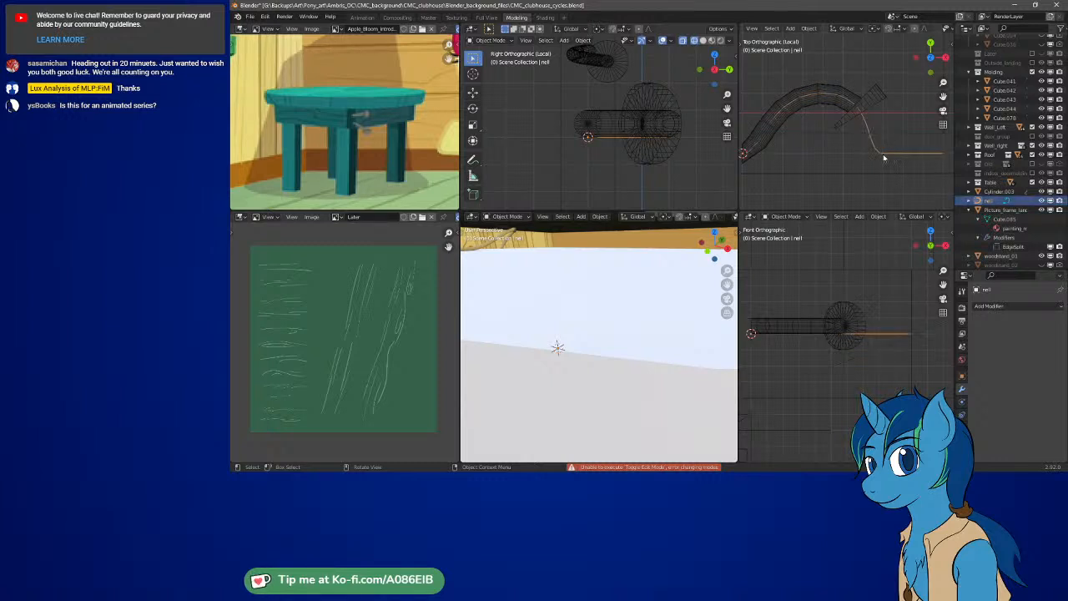
{"action": "key", "text": "Tab"}
{"action": "key", "text": "Tab"}
{"action": "key", "text": "KP_0"}
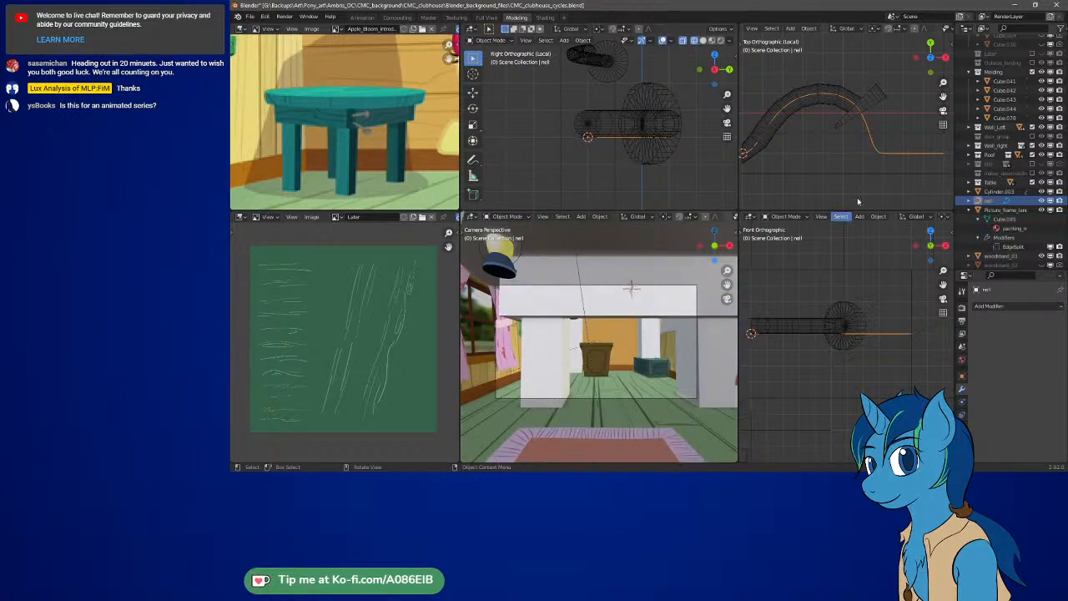
Enter and leave Edit Mode on the nail mesh, retry editing the curve, and reselect only the curve
{"action": "left_click", "coordinate": [855, 117]}
{"action": "key", "text": "Tab"}
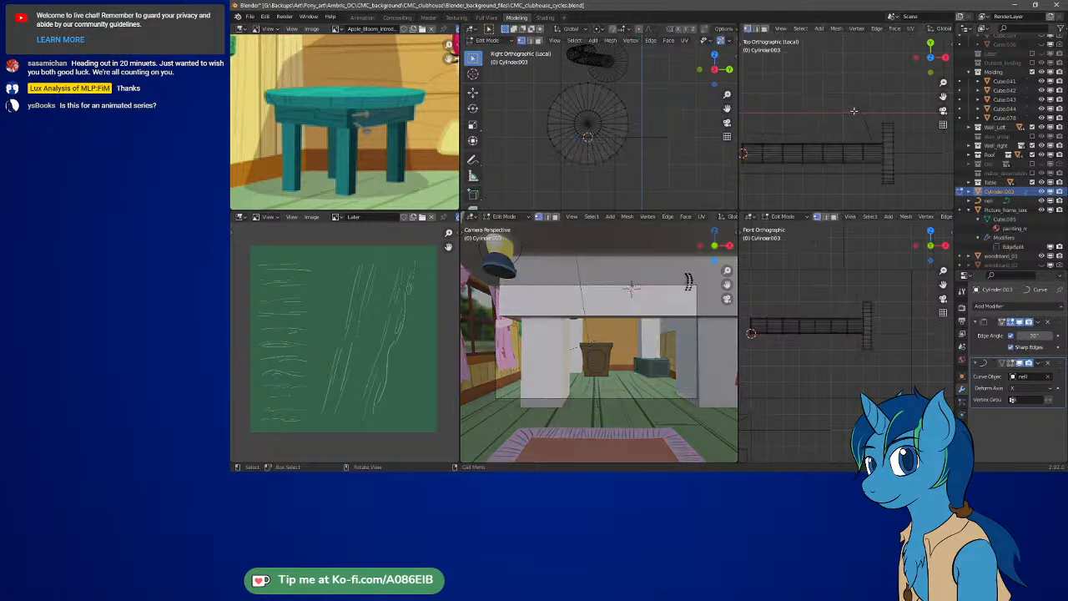
{"action": "key", "text": "Tab"}
{"action": "left_click", "coordinate": [882, 160]}
{"action": "key", "text": "Tab"}
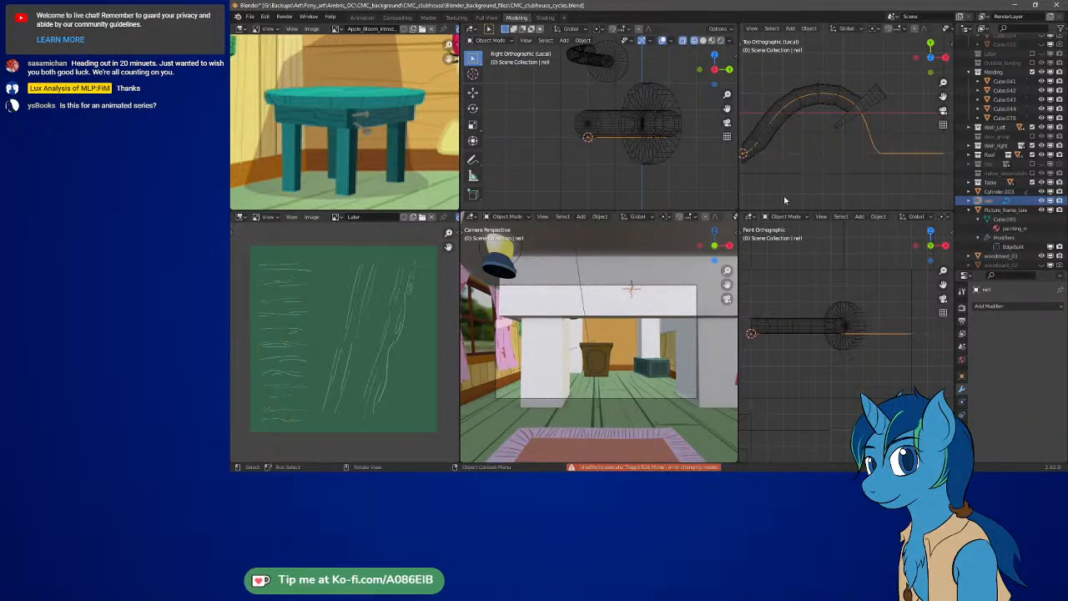
{"action": "left_click", "coordinate": [876, 153]}
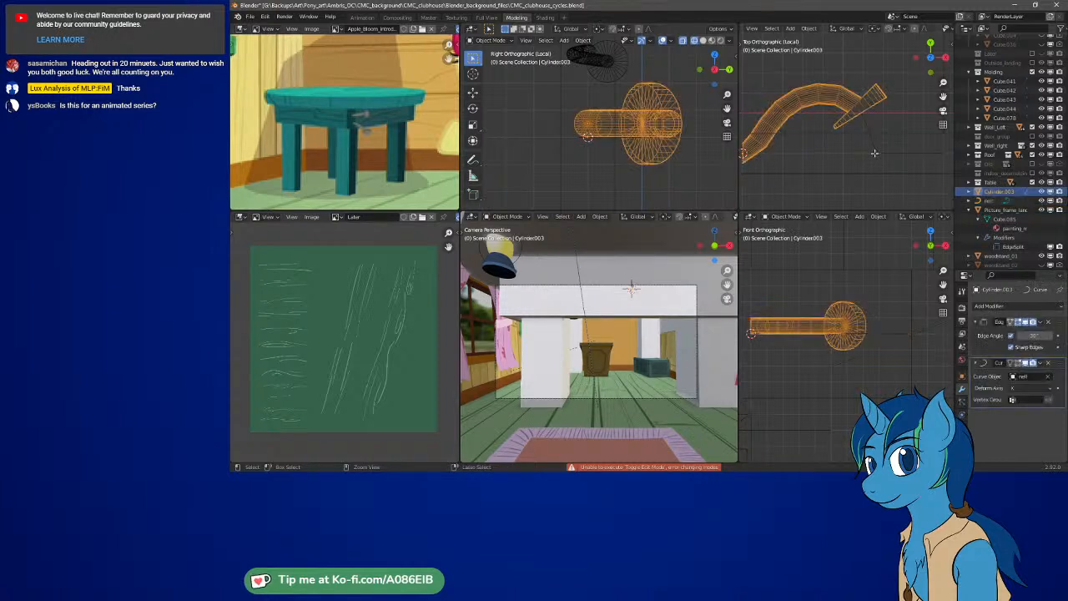
{"action": "left_click", "coordinate": [890, 175]}
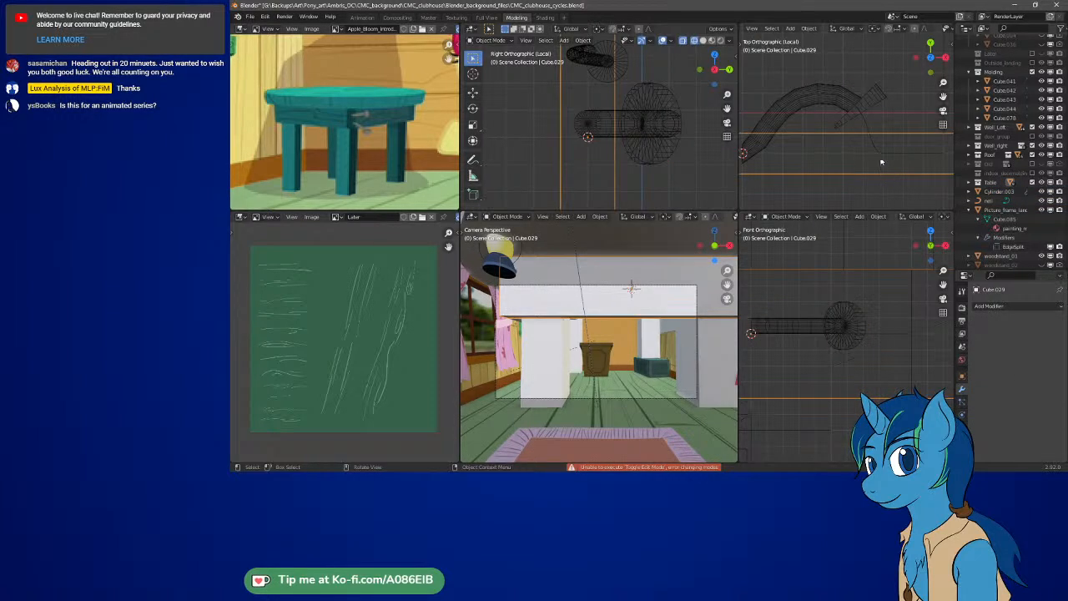
{"action": "left_click", "coordinate": [880, 155]}
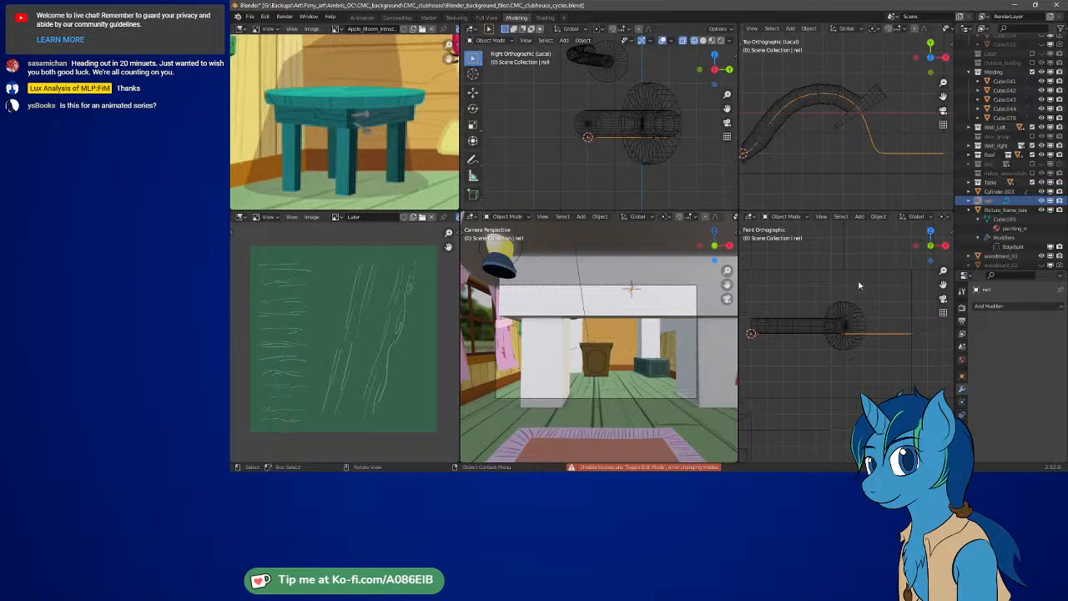
Examine the data and modifier entries of the nail's curve and the Cylinder.003 mesh in the Outliner
{"action": "left_click", "coordinate": [968, 201]}
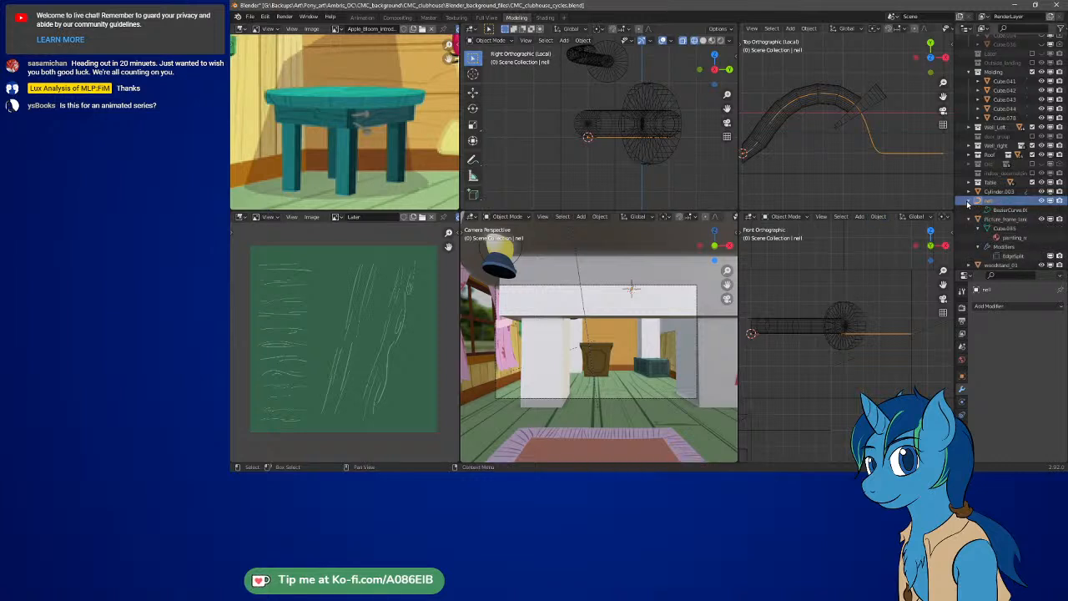
{"action": "left_click", "coordinate": [974, 193]}
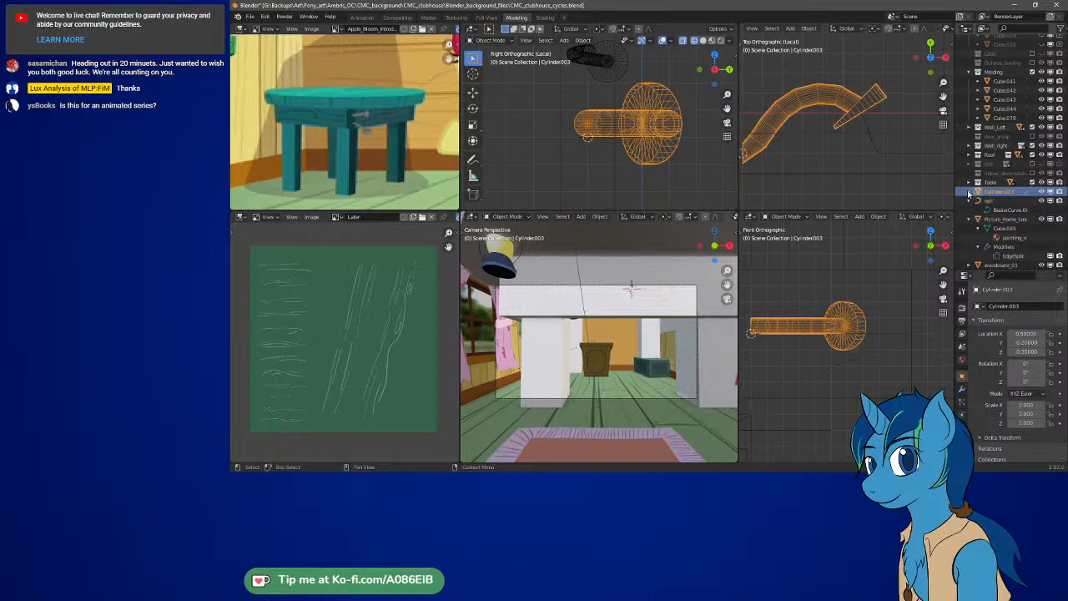
{"action": "left_click", "coordinate": [969, 193]}
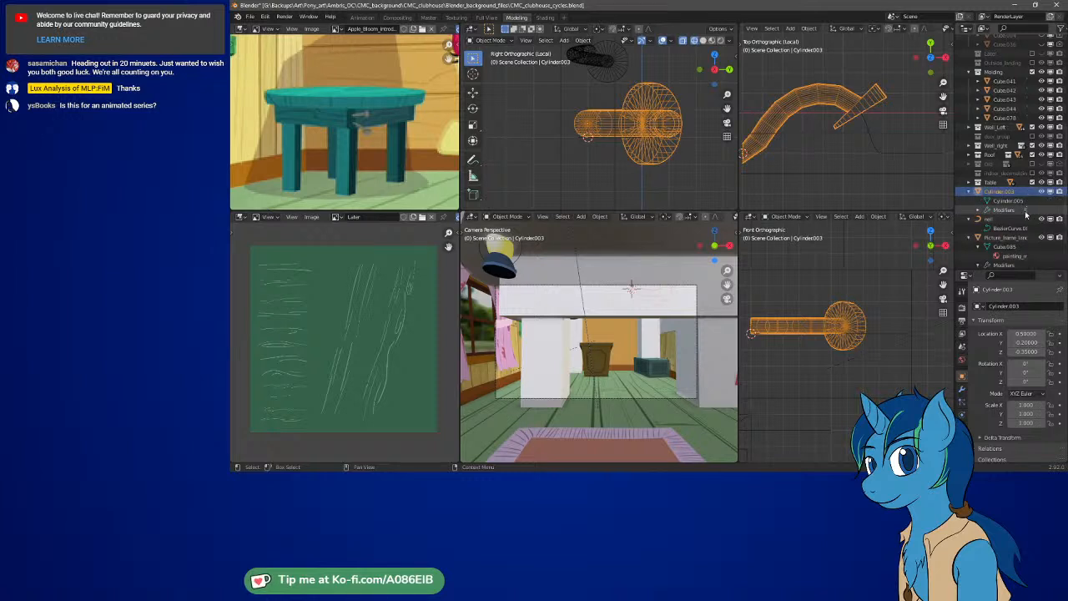
{"action": "left_click", "coordinate": [1026, 210]}
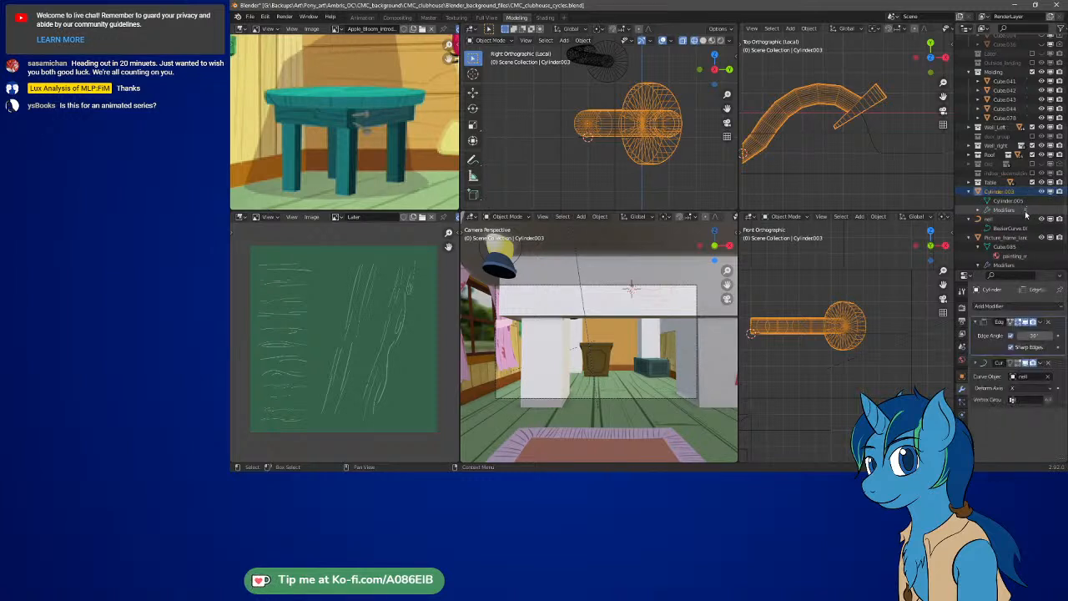
{"action": "left_click", "coordinate": [980, 211]}
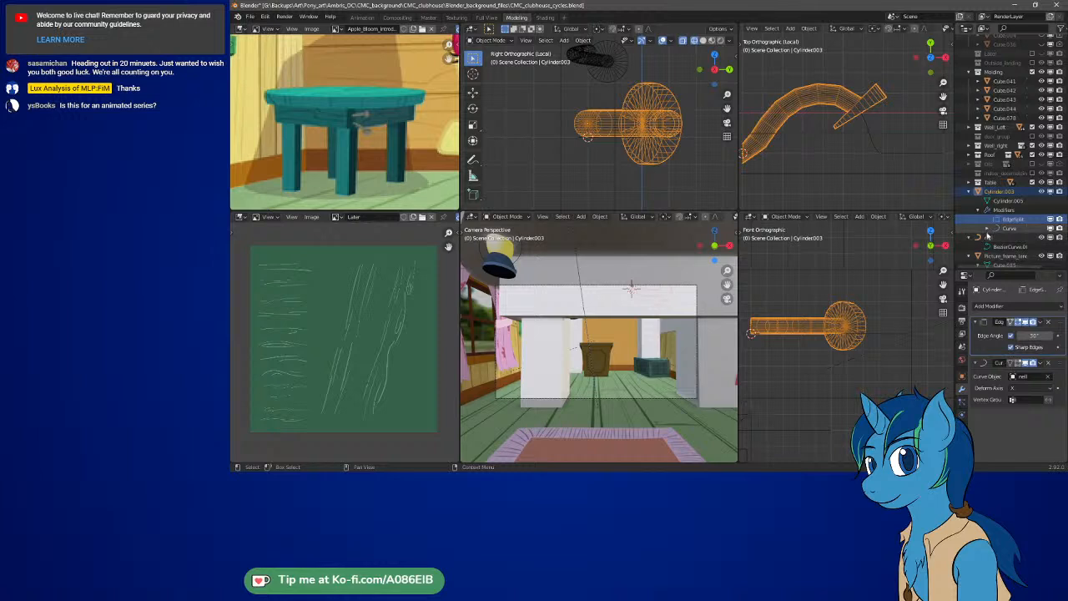
{"action": "left_click", "coordinate": [988, 228]}
{"action": "left_click", "coordinate": [1019, 237]}
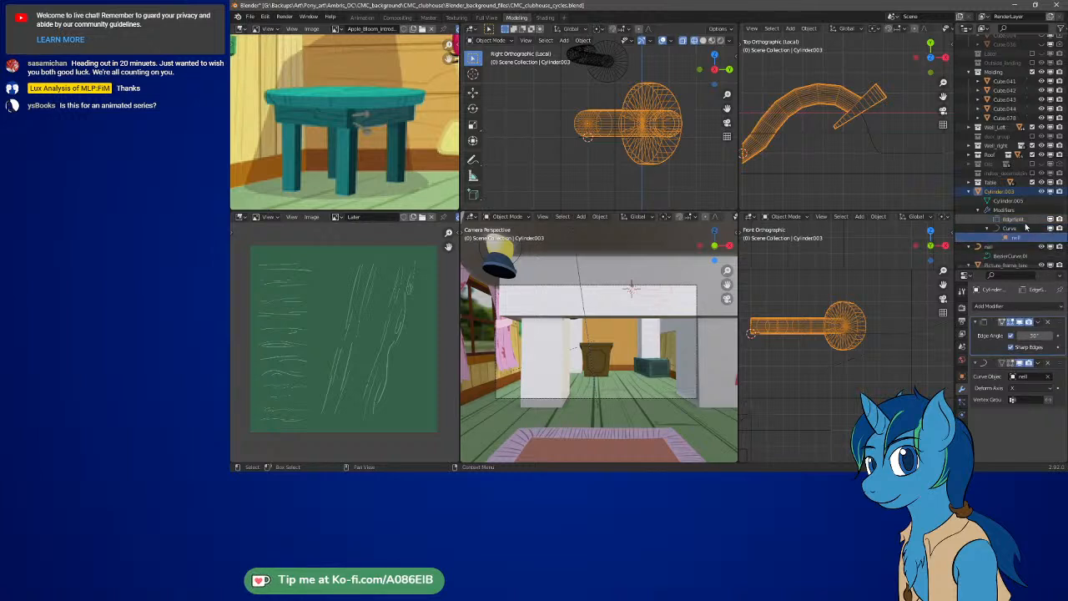
{"action": "left_click", "coordinate": [1019, 217]}
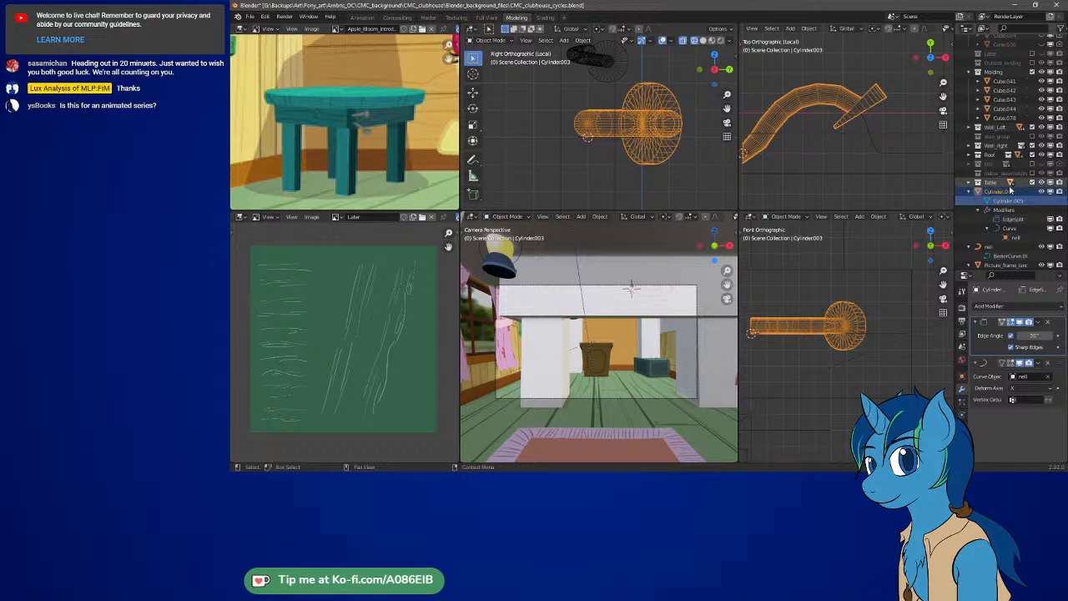
{"action": "left_click", "coordinate": [997, 202]}
Delete the nail's old curve object
{"action": "left_click", "coordinate": [990, 246]}
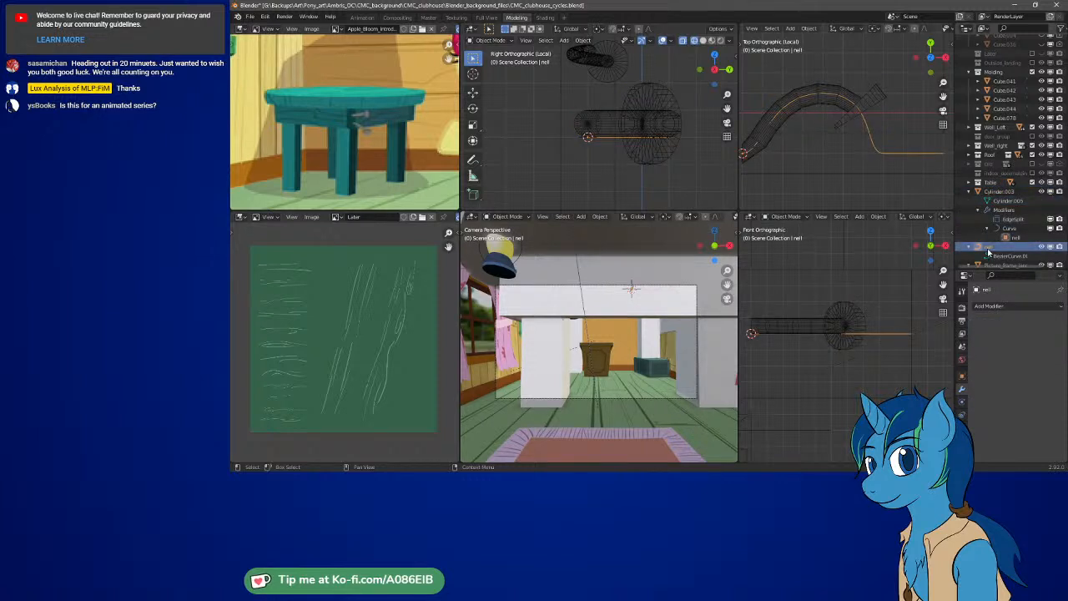
{"action": "key", "text": "Tab"}
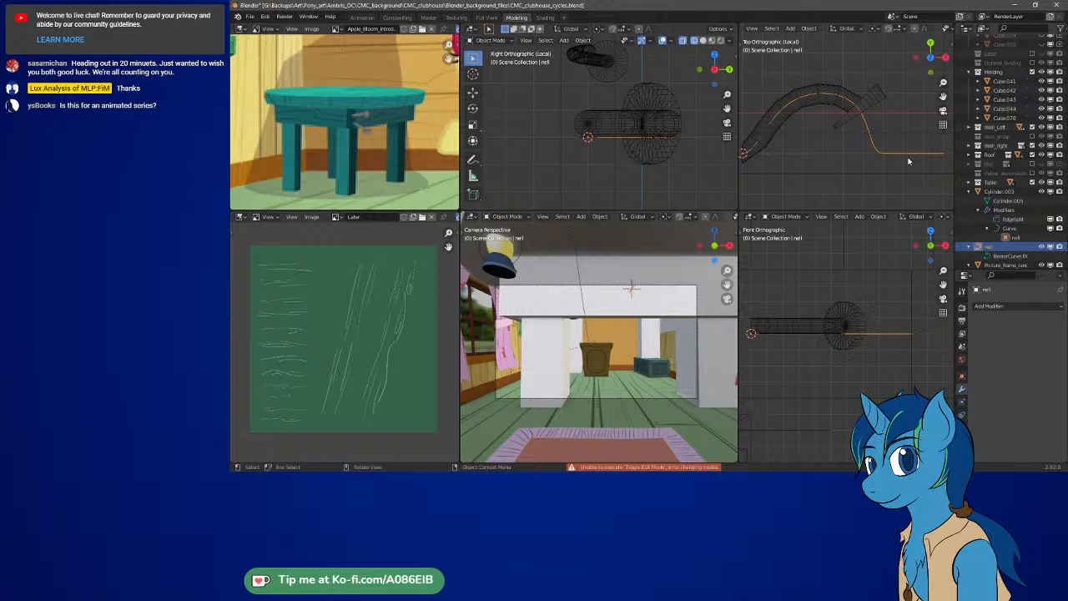
{"action": "key", "text": "x"}
{"action": "left_click", "coordinate": [908, 161]}
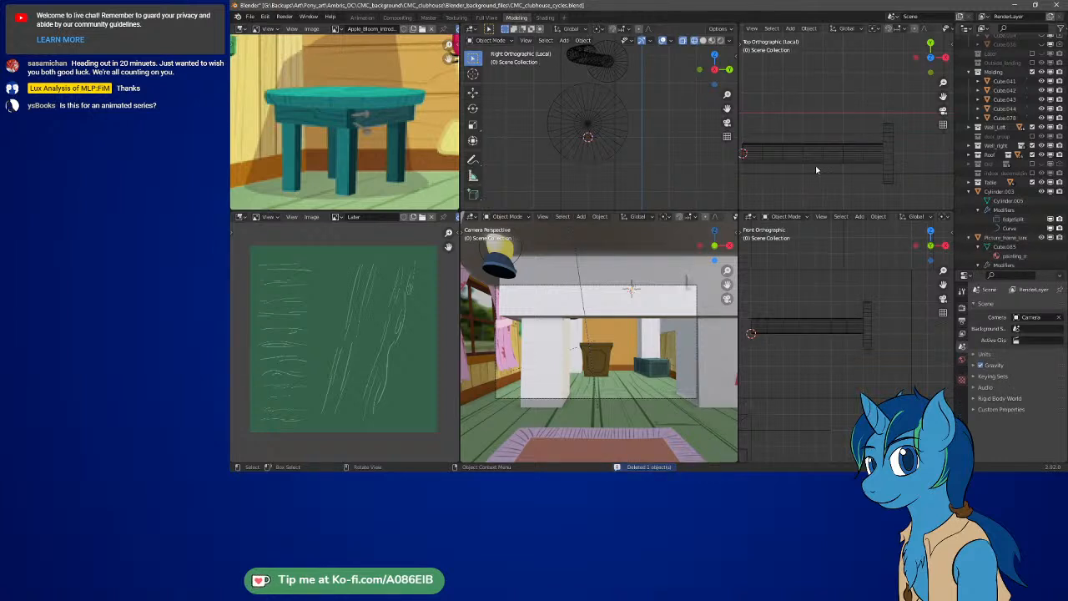
Add a new Bezier curve at the 3D cursor by the nail's tip
{"action": "key", "text": "shift+a"}
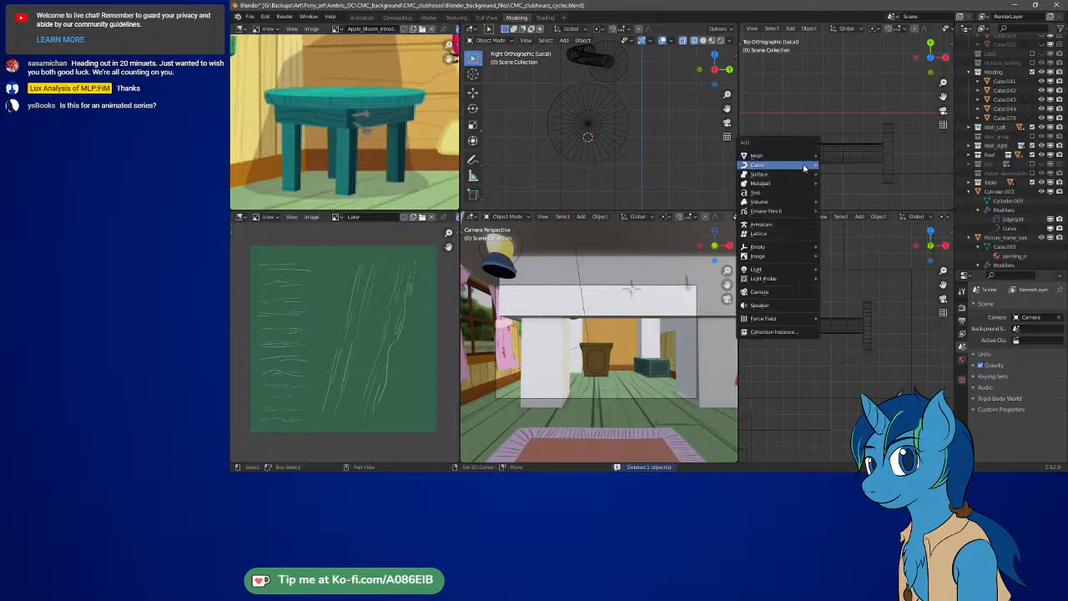
{"action": "mouse_move", "coordinate": [805, 165]}
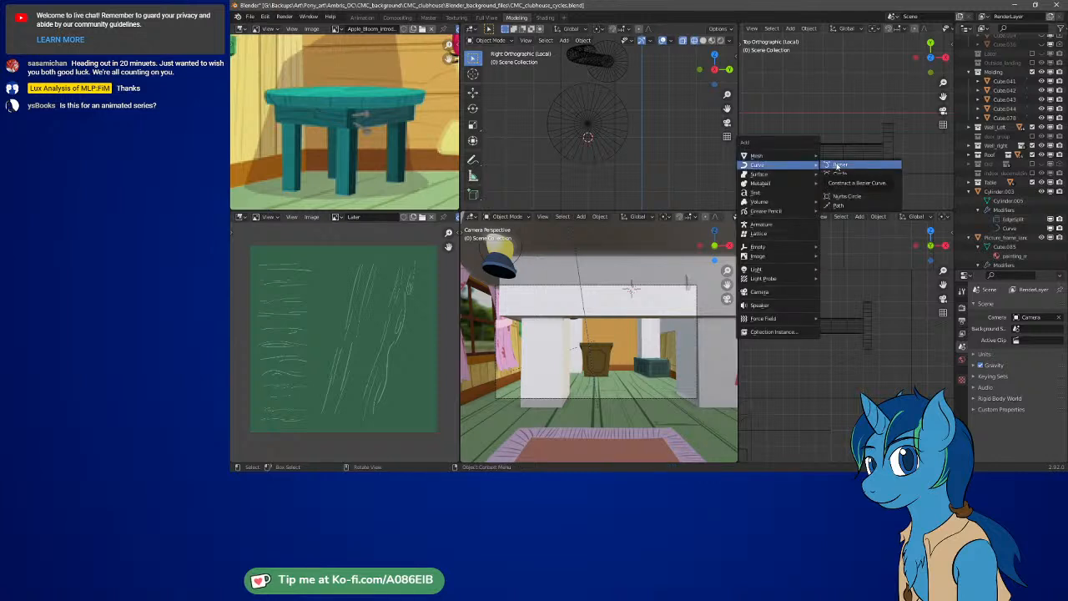
{"action": "left_click", "coordinate": [838, 165]}
{"action": "scroll", "coordinate": [841, 169], "scroll_direction": "down", "scroll_amount": 5}
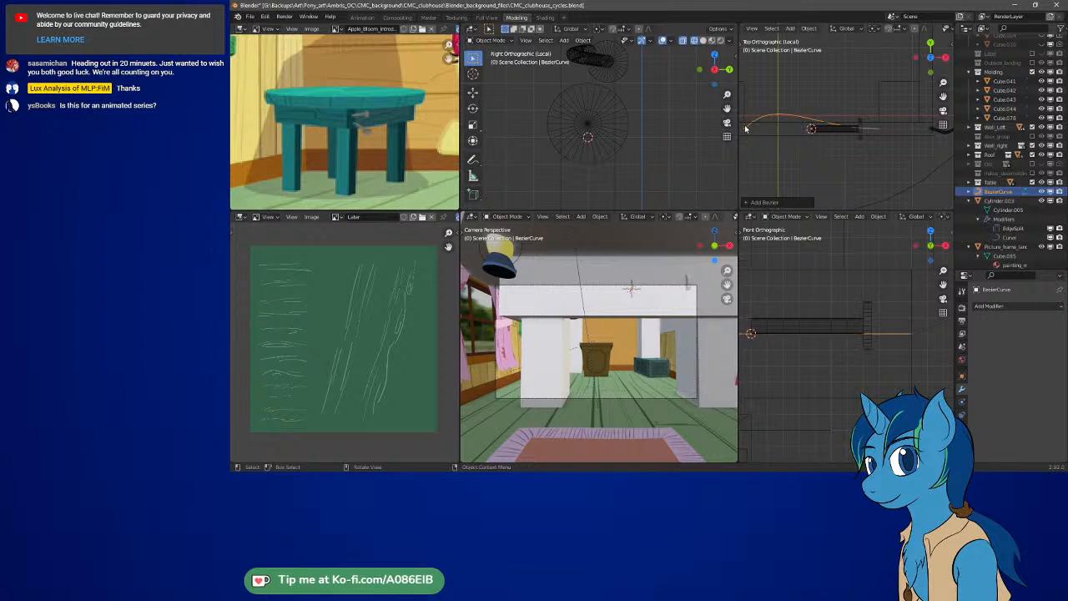
Move the new Bezier curve's start control point onto the curve's origin at the nail's tip in Edit Mode
{"action": "left_click", "coordinate": [746, 128]}
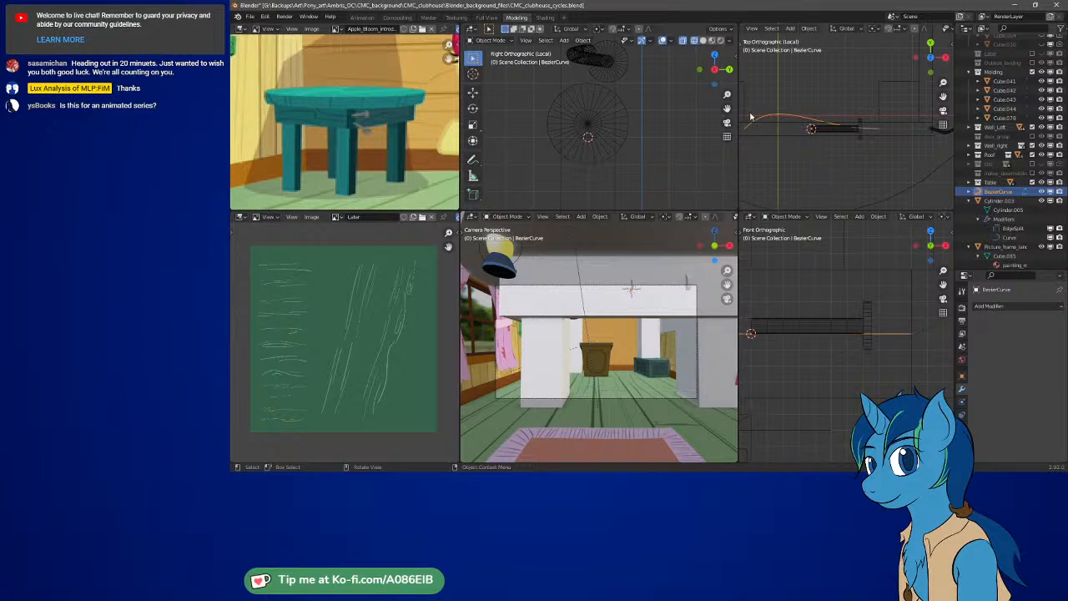
{"action": "key", "text": "Tab"}
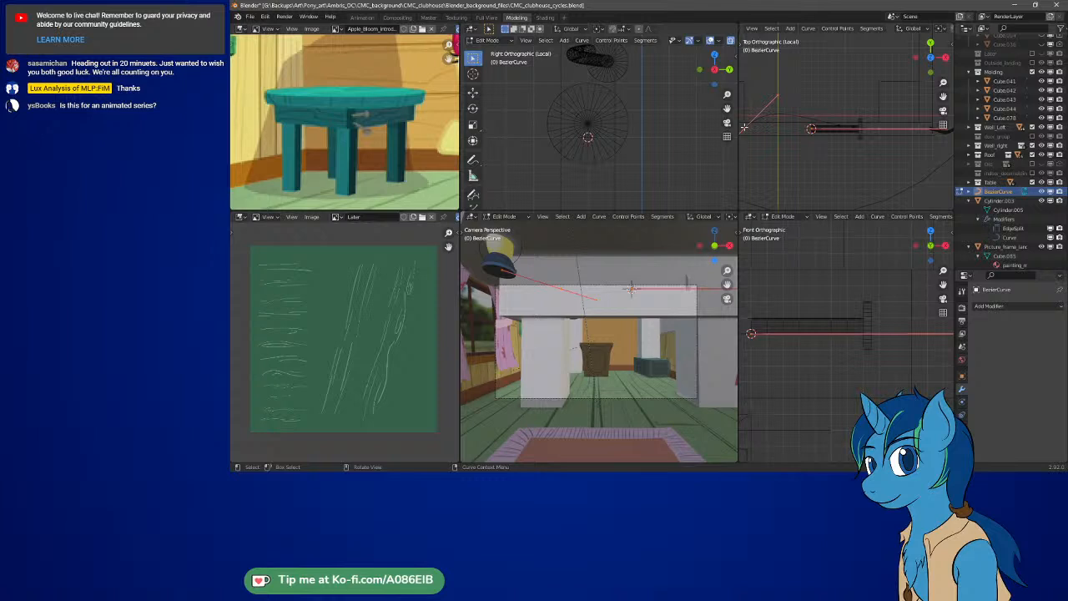
{"action": "key", "text": "g"}
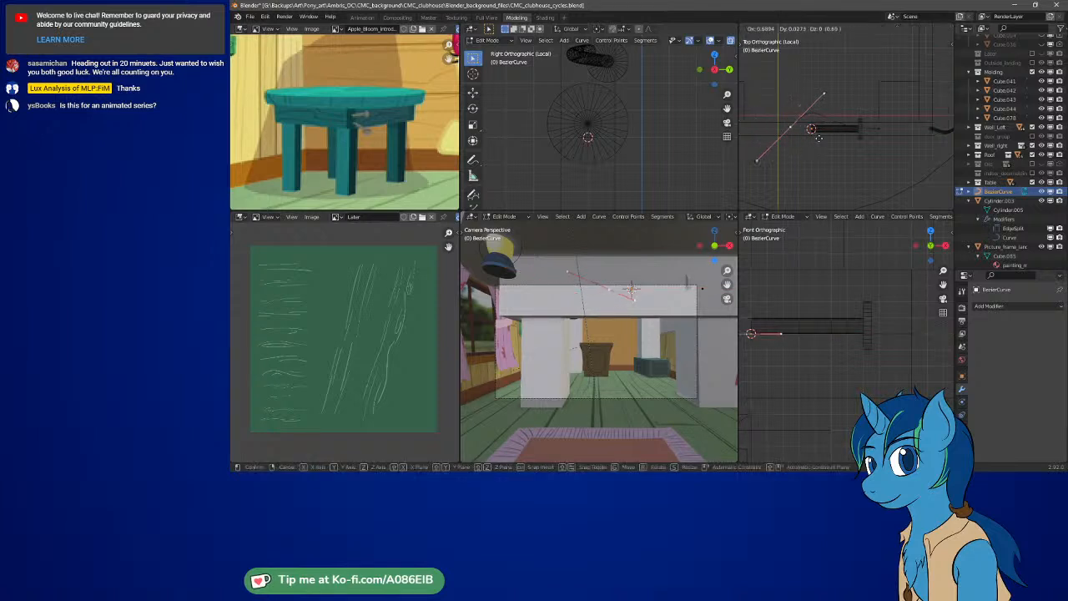
{"action": "left_click", "coordinate": [827, 141]}
Scale down the handles of the curve's end control point beyond the nail's head
{"action": "scroll", "coordinate": [885, 134], "scroll_direction": "up", "scroll_amount": 1}
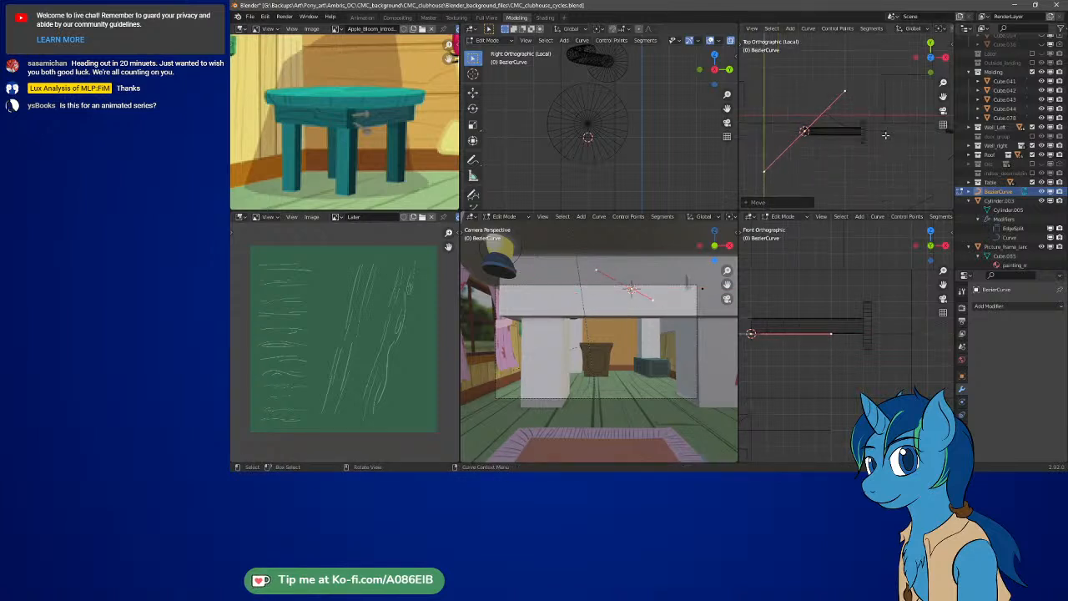
{"action": "scroll", "coordinate": [885, 135], "scroll_direction": "up", "scroll_amount": 2}
{"action": "key", "text": "g"}
{"action": "key", "text": "x"}
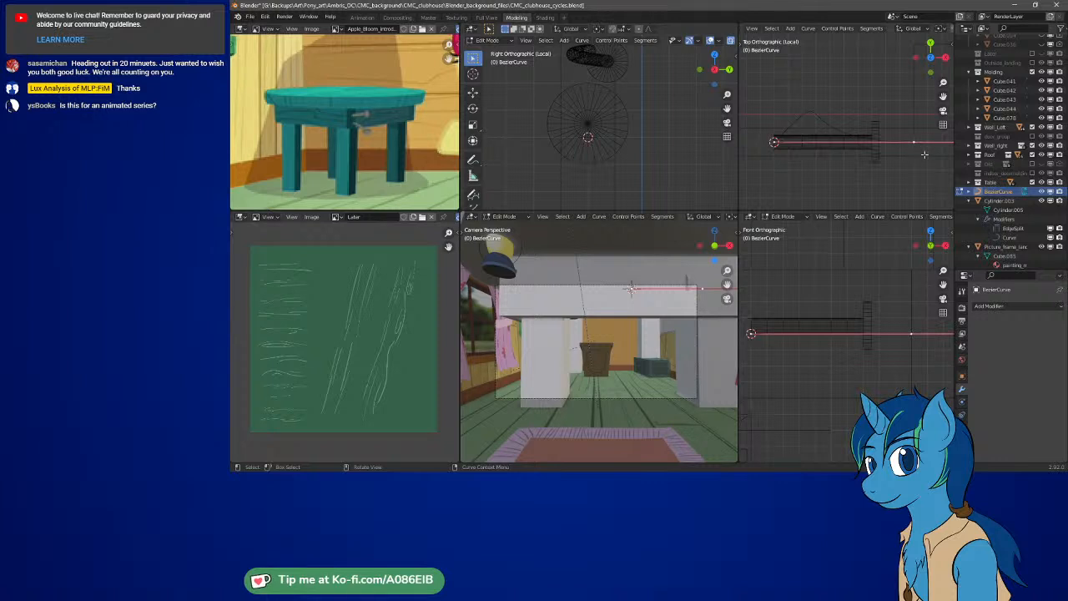
{"action": "key", "text": "s"}
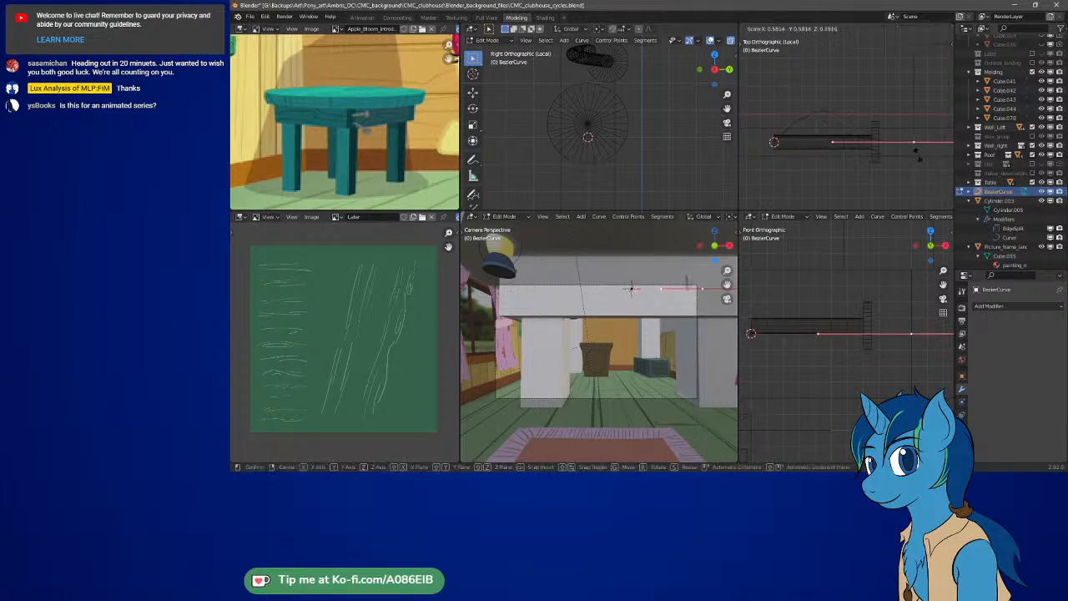
{"action": "left_click", "coordinate": [916, 146]}
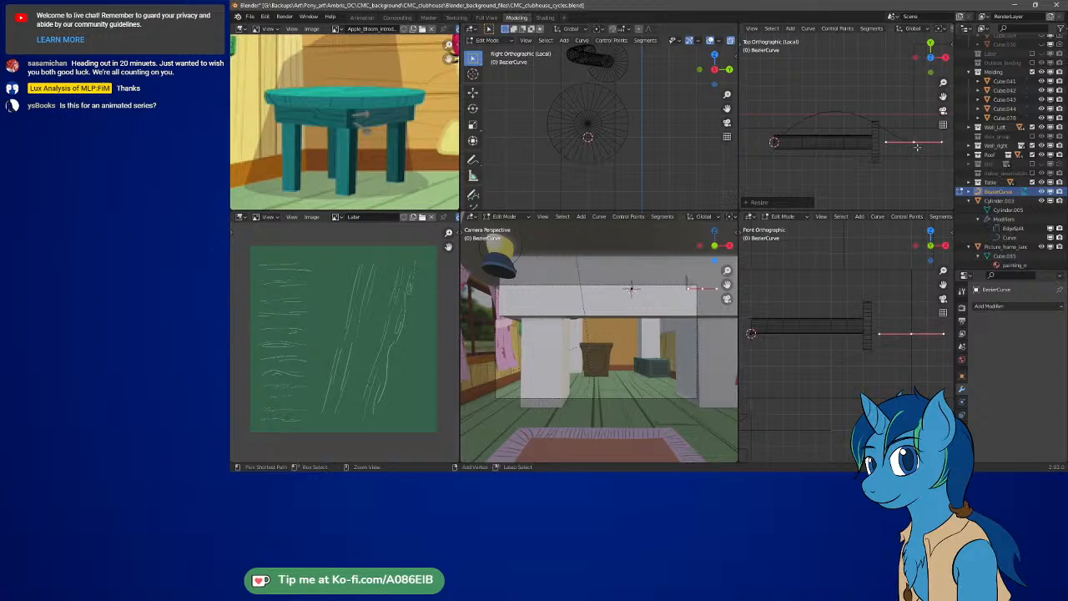
Scale down the slanted handles of the curve's start control point at the nail's tip
{"action": "left_click", "coordinate": [774, 141]}
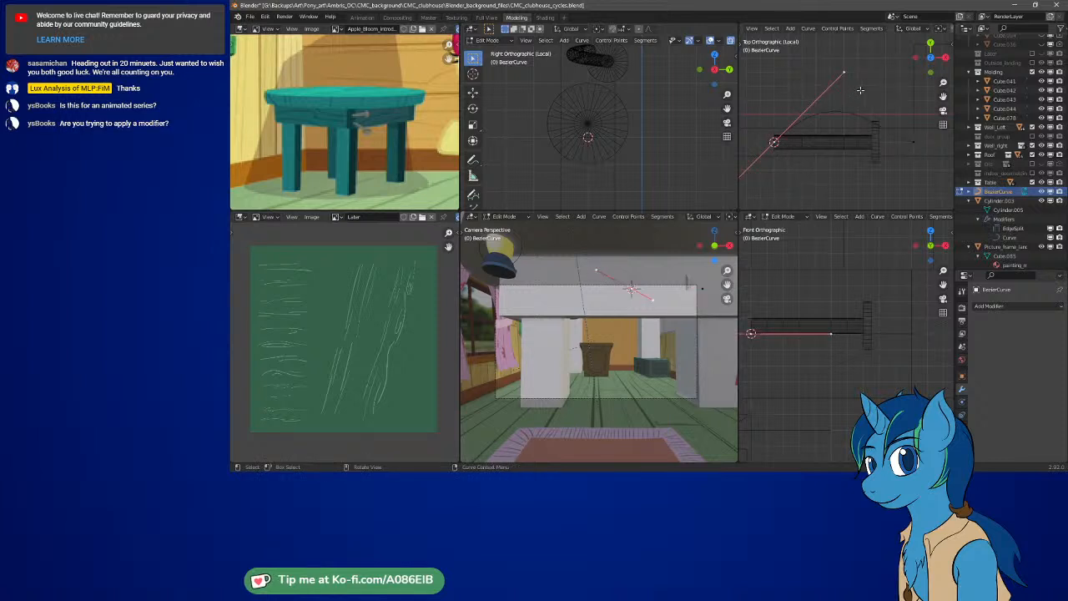
{"action": "key", "text": "s"}
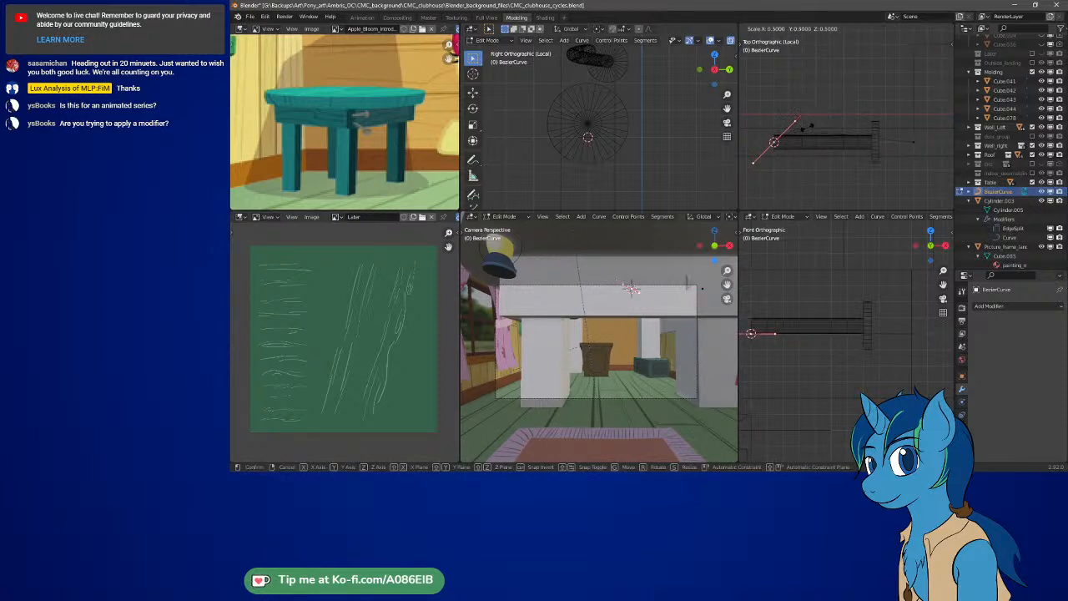
{"action": "left_click", "coordinate": [789, 142]}
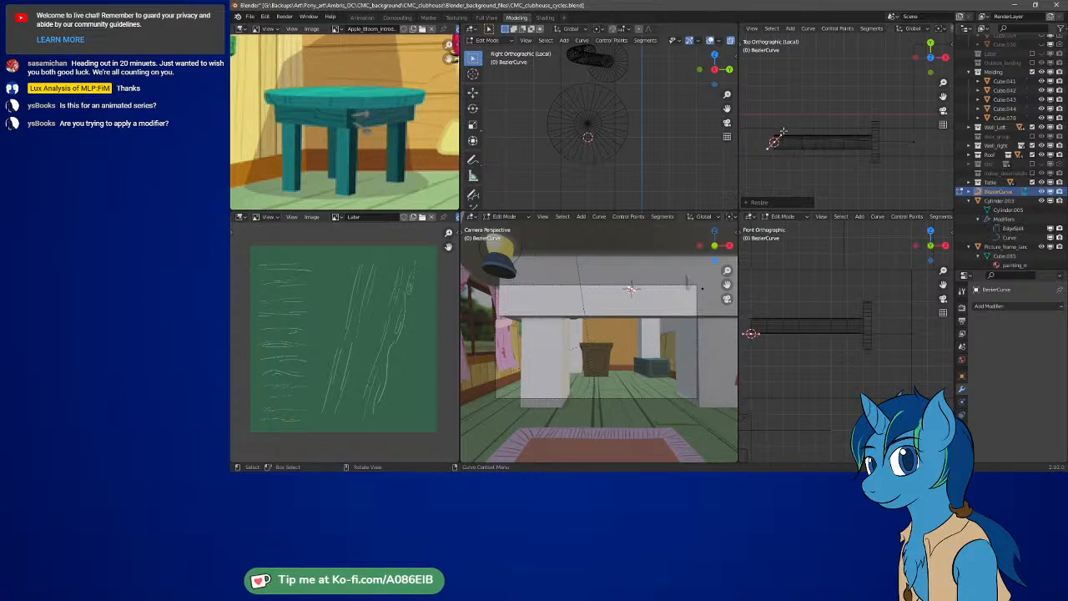
Straighten the start control point's slanted handles at the nail's tip so they lie horizontally along the nail
{"action": "left_click", "coordinate": [783, 131]}
{"action": "key", "text": "g"}
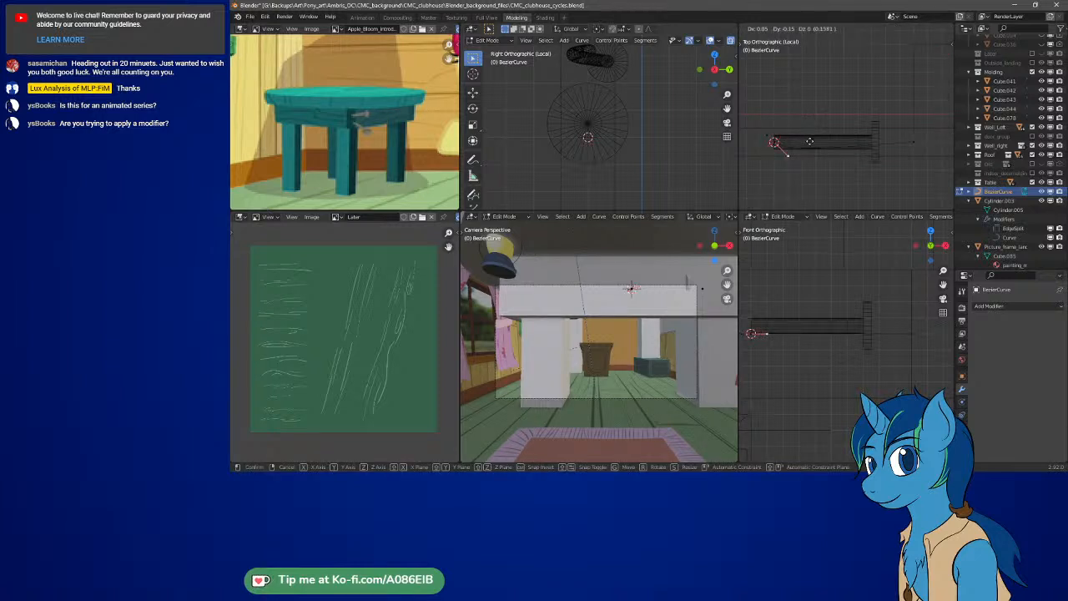
{"action": "left_click", "coordinate": [776, 140]}
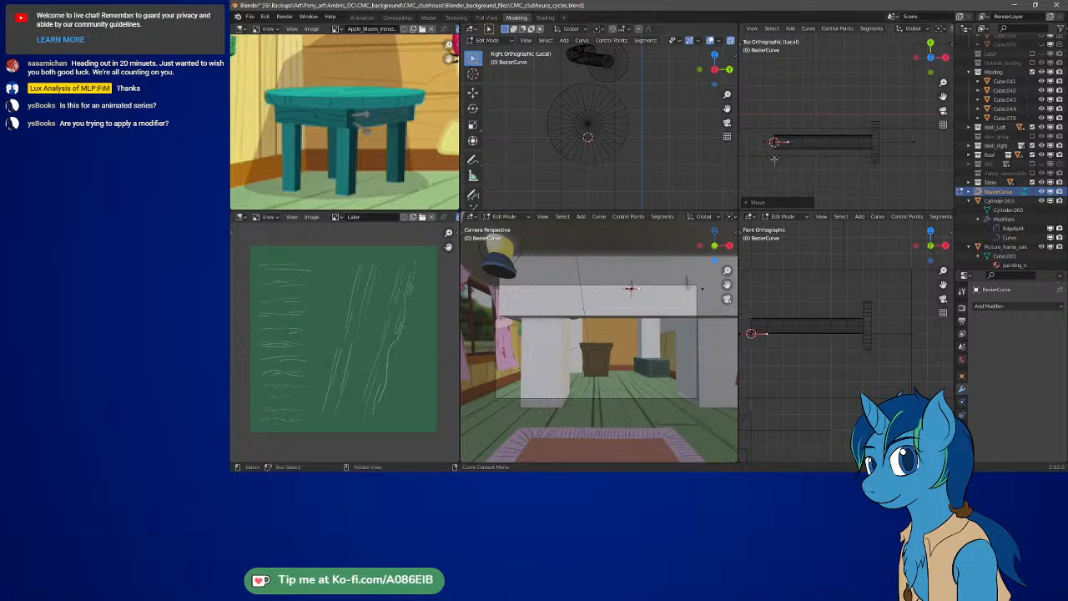
{"action": "key", "text": "g"}
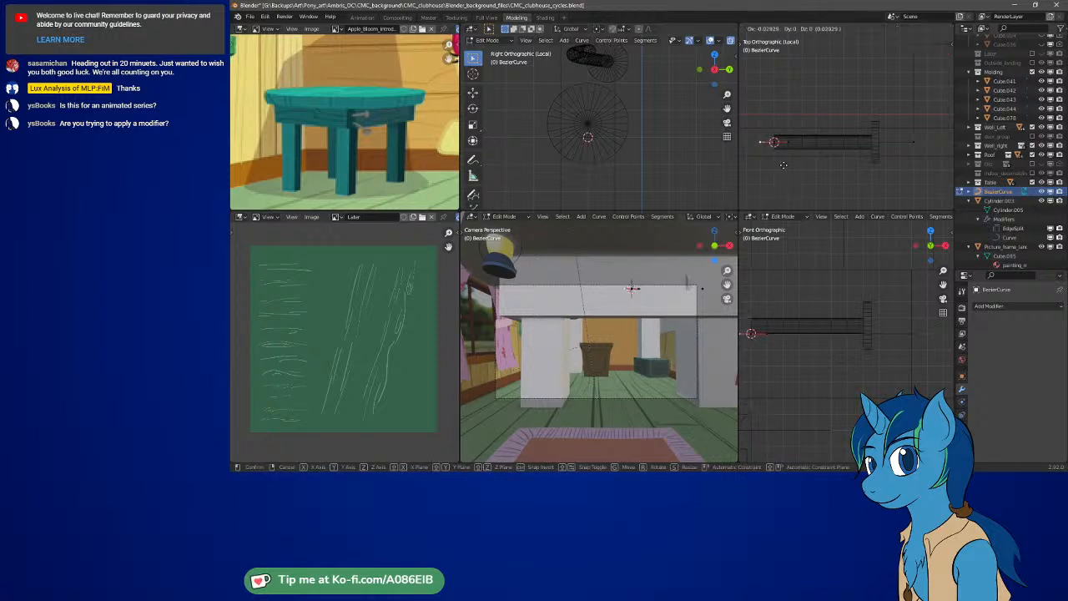
{"action": "left_click", "coordinate": [783, 164]}
Shorten both handles of the end control point beyond the nail's head by moving them closer to the point
{"action": "right_click", "coordinate": [910, 143], "text": "ctrl"}
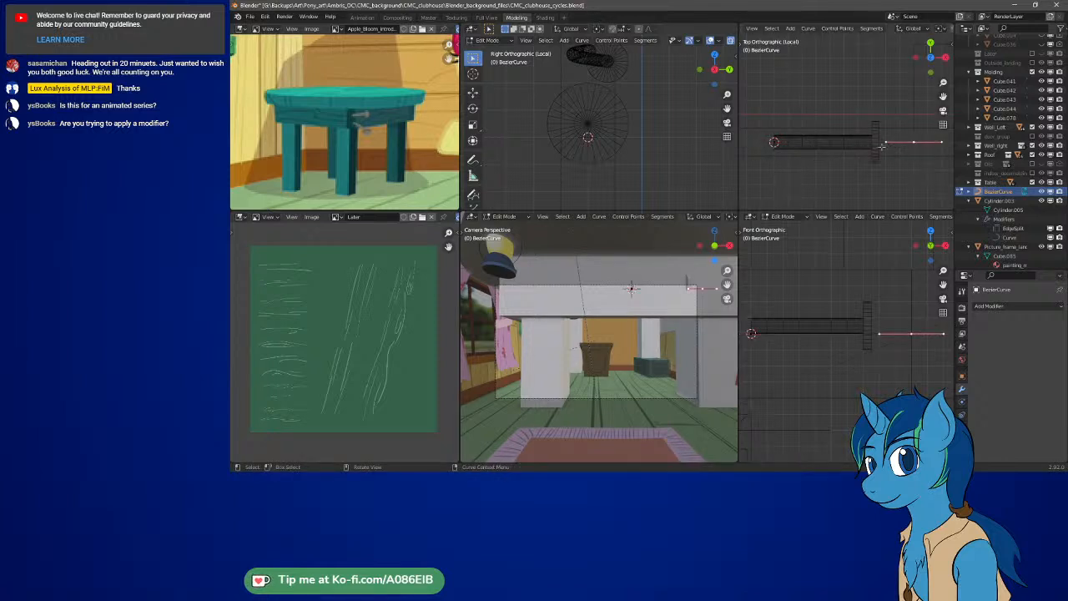
{"action": "key", "text": "g"}
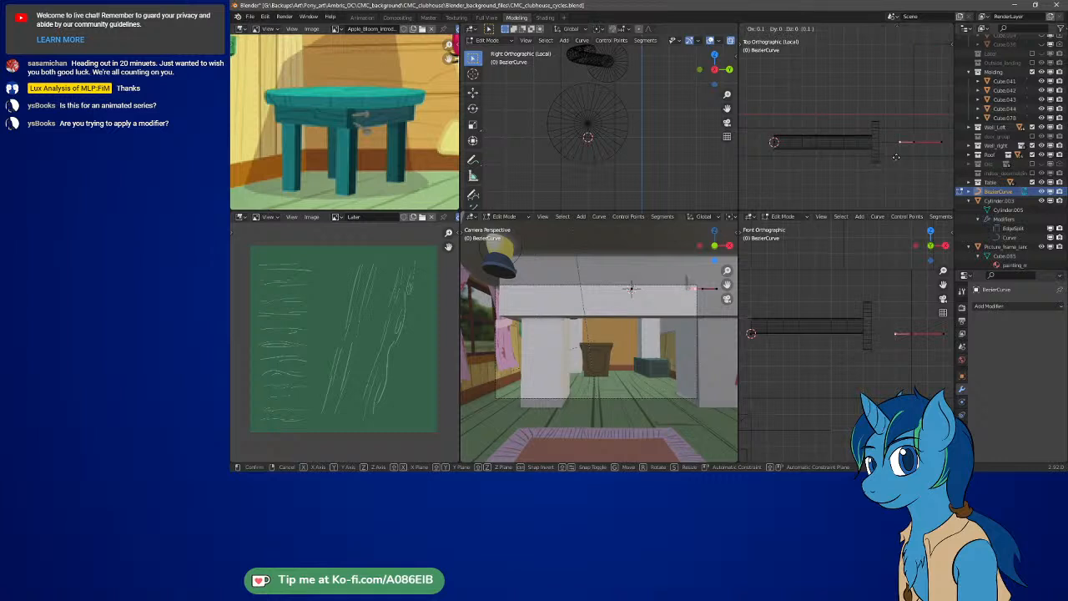
{"action": "left_click", "coordinate": [932, 153]}
{"action": "left_click", "coordinate": [942, 144]}
{"action": "key", "text": "g"}
{"action": "left_click", "coordinate": [926, 145]}
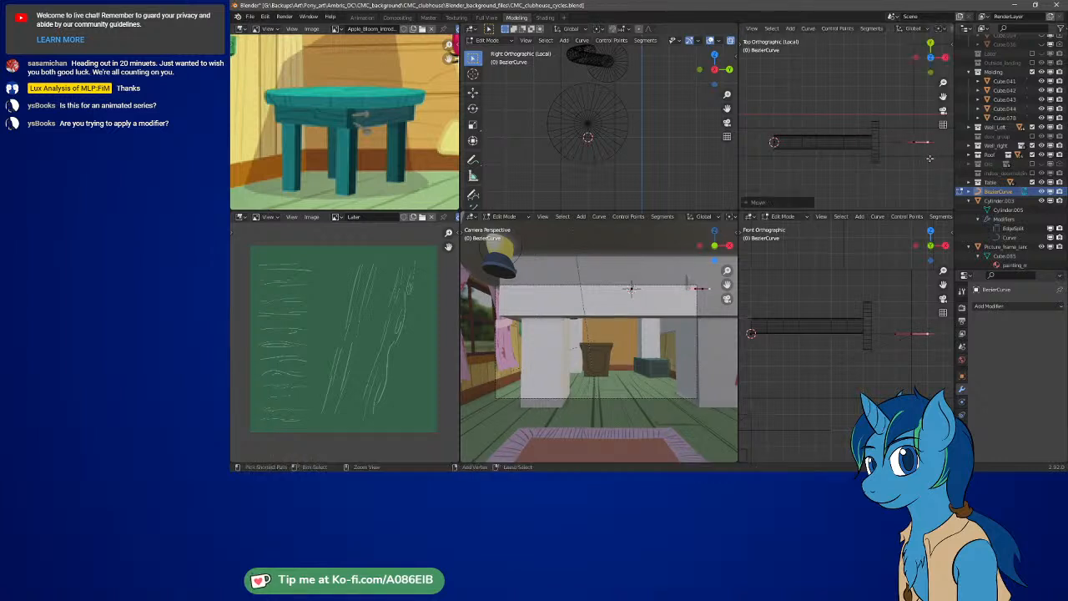
Return to Object Mode and rename the new Bezier curve "bend"
{"action": "key", "text": "Tab"}
{"action": "left_click", "coordinate": [874, 158]}
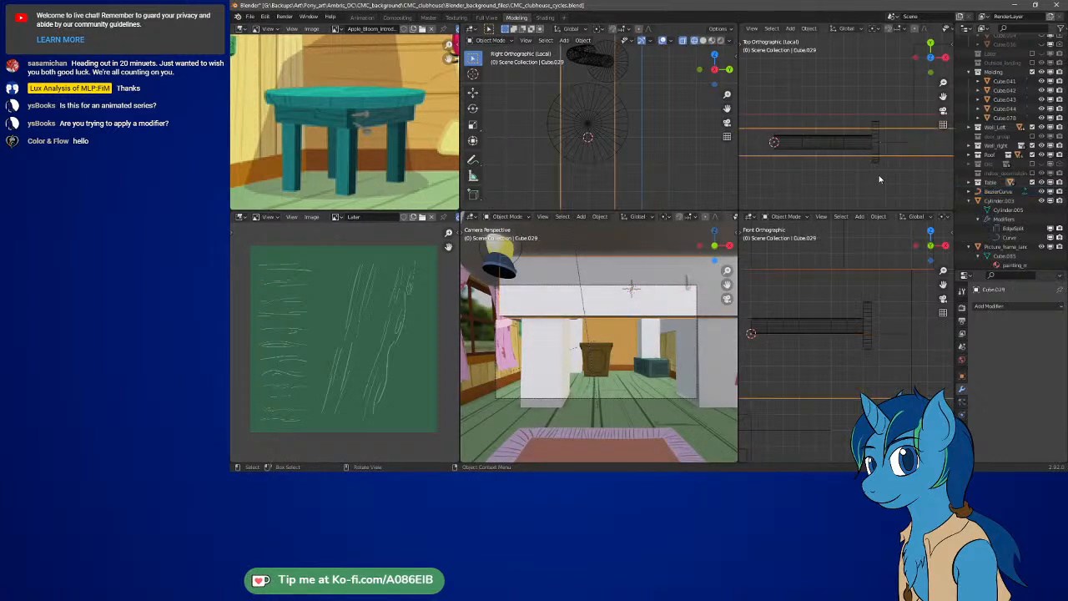
{"action": "left_click", "coordinate": [998, 191]}
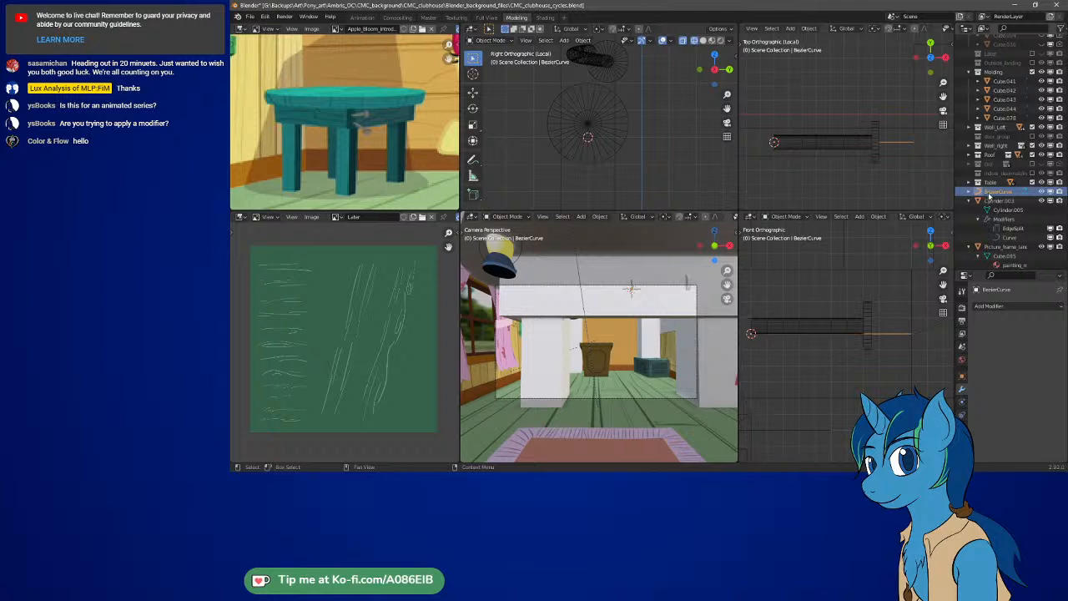
{"action": "scroll", "coordinate": [987, 197], "scroll_direction": "down", "scroll_amount": 2}
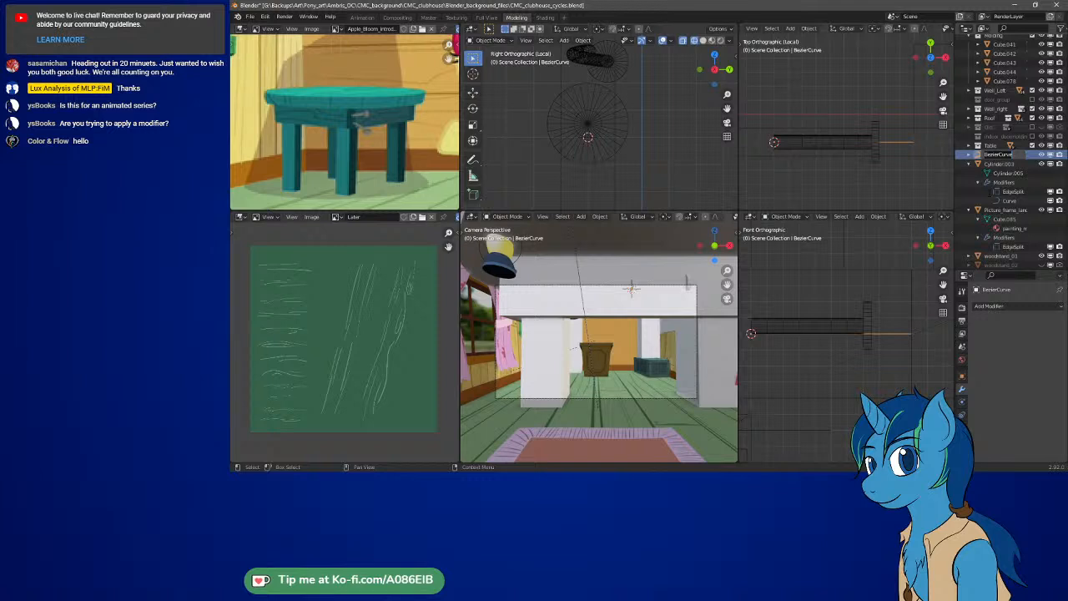
{"action": "type", "text": "bend"}
{"action": "key", "text": "Return"}
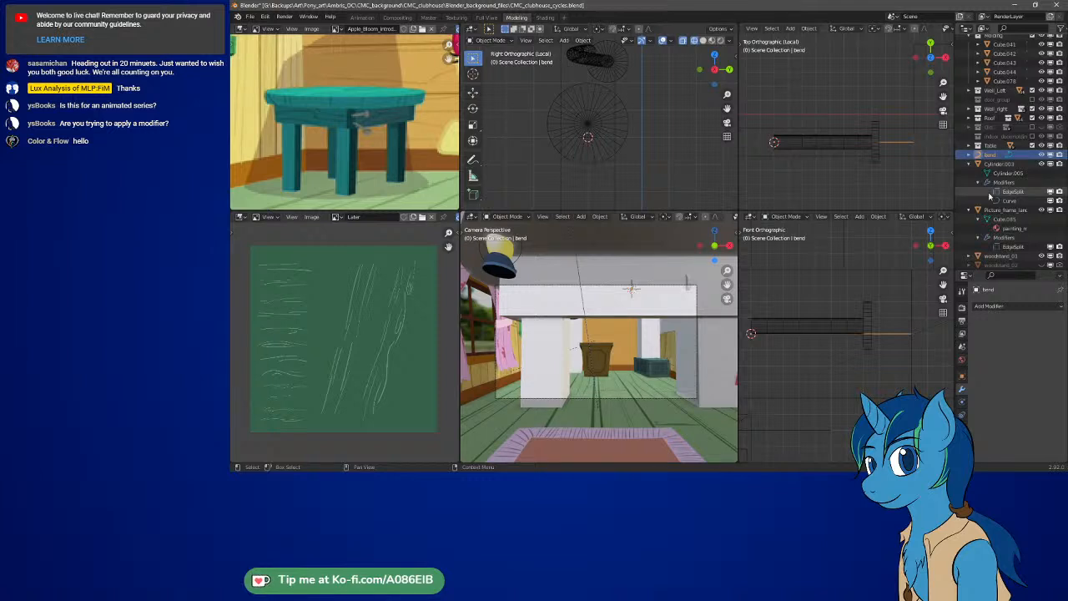
Assign the bend curve as the Curve Object in the nail's Curve modifier
{"action": "left_click", "coordinate": [1001, 164]}
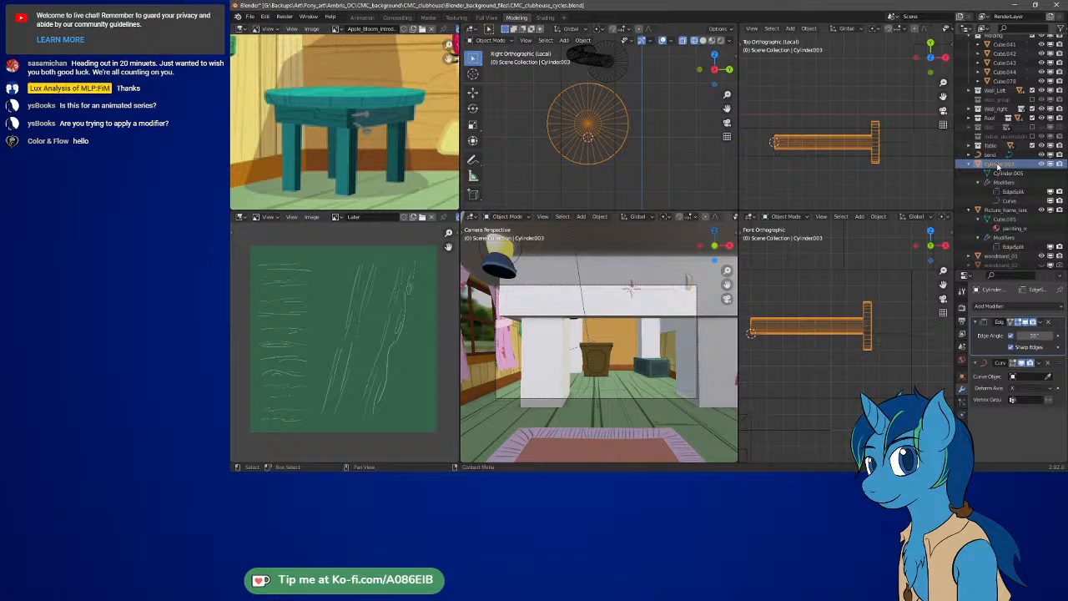
{"action": "left_click", "coordinate": [1025, 377]}
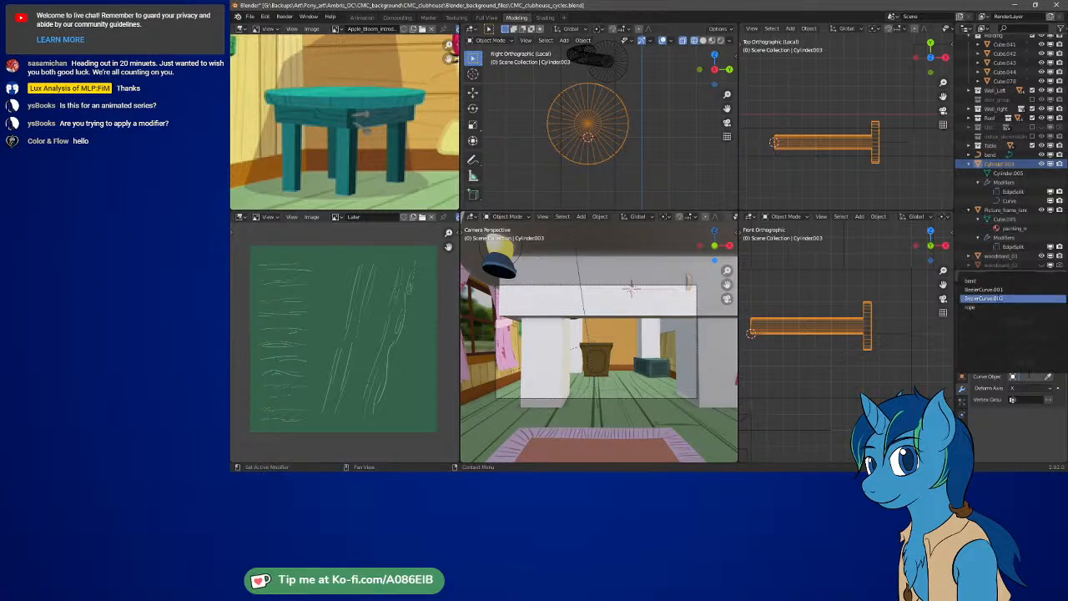
{"action": "left_click", "coordinate": [983, 280]}
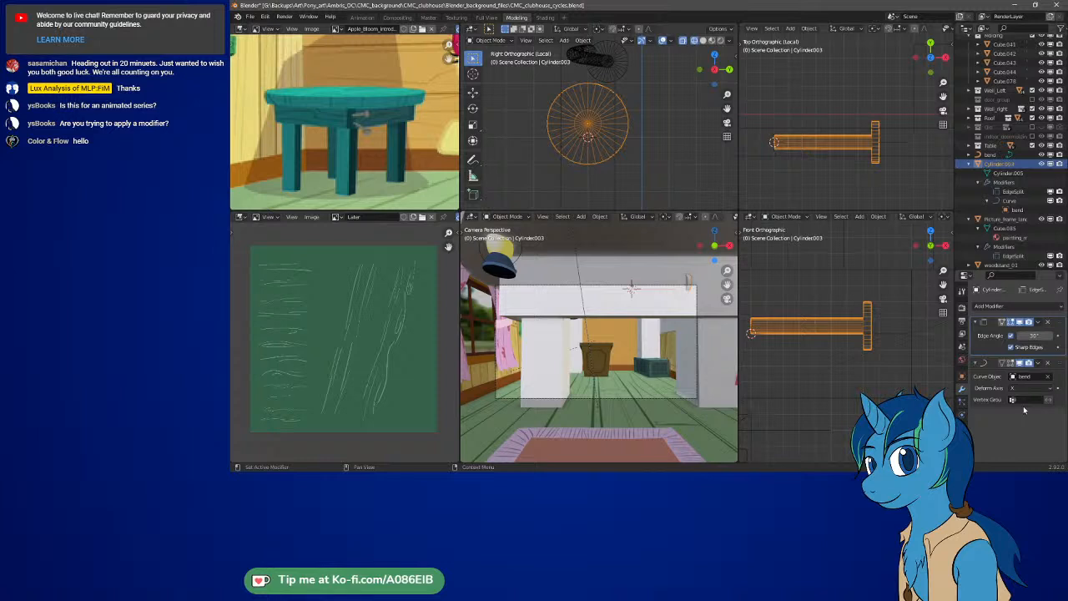
{"action": "left_click", "coordinate": [1057, 388]}
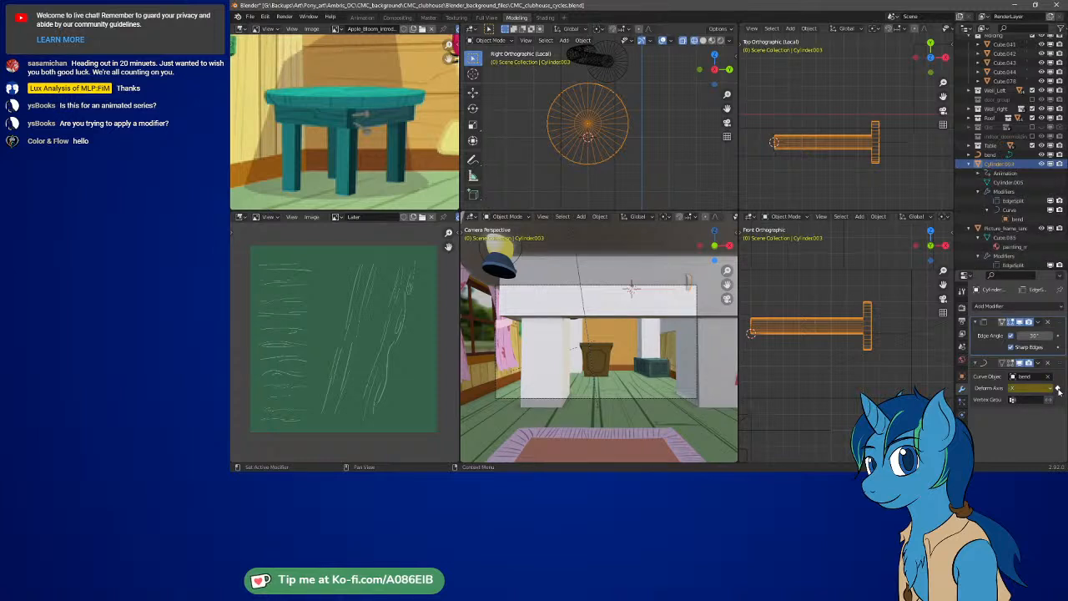
{"action": "left_click", "coordinate": [1057, 388]}
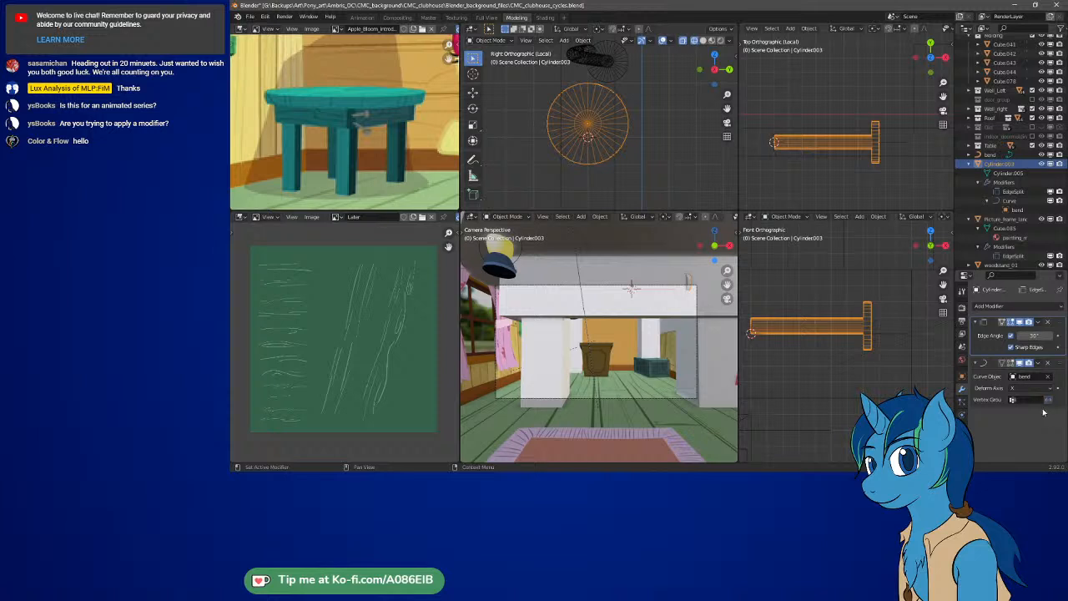
{"action": "left_click", "coordinate": [1026, 401]}
{"action": "left_click", "coordinate": [1014, 434]}
Open the bend curve in Edit Mode and test the nail's deformation by trying to move the end control point
{"action": "left_click", "coordinate": [885, 139]}
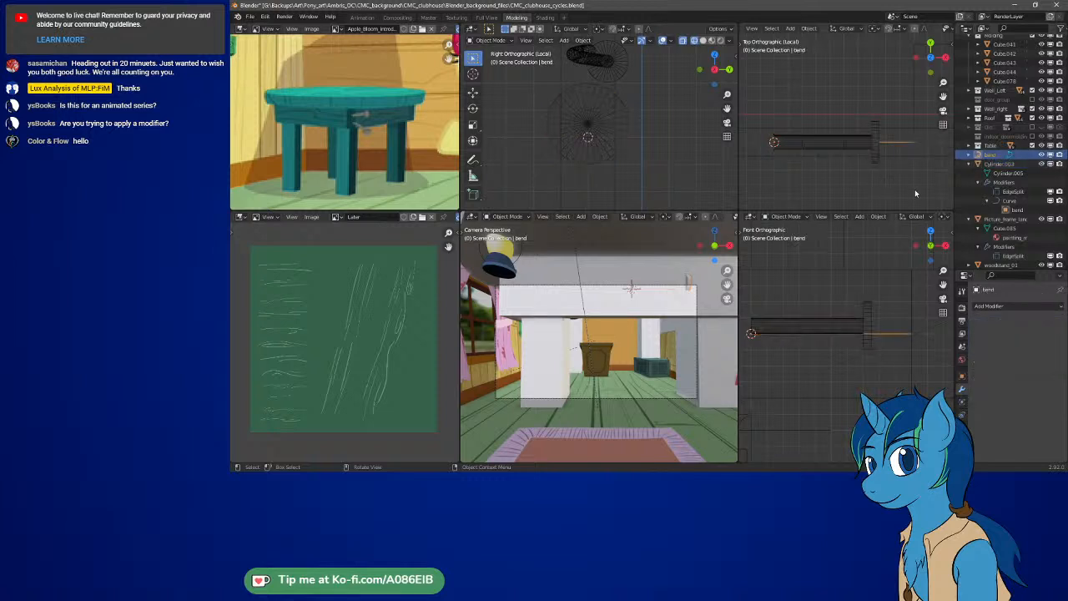
{"action": "key", "text": "Tab"}
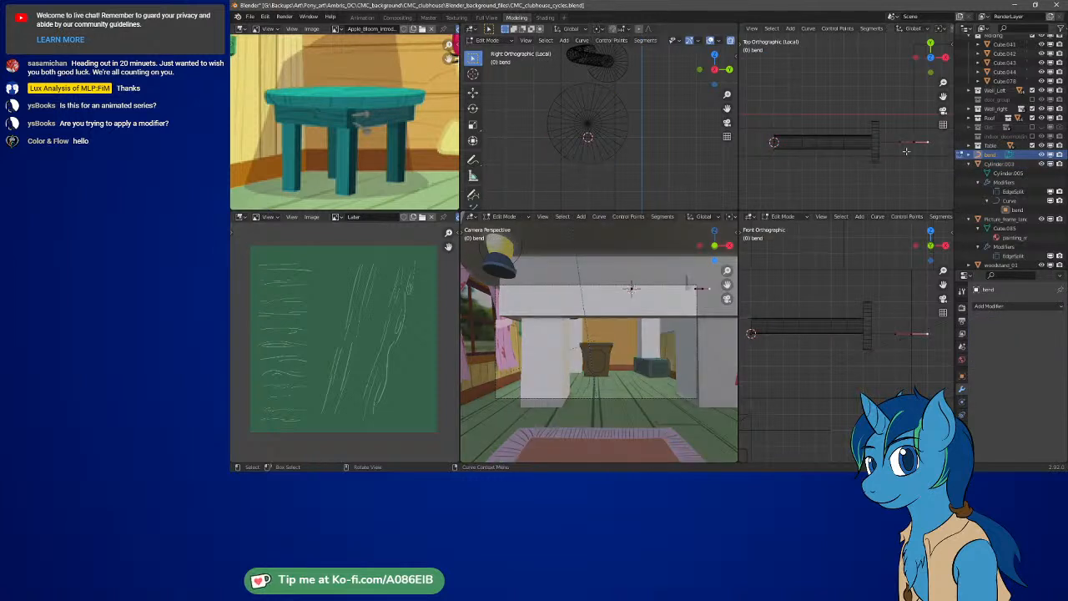
{"action": "key", "text": "a"}
{"action": "key", "text": "g"}
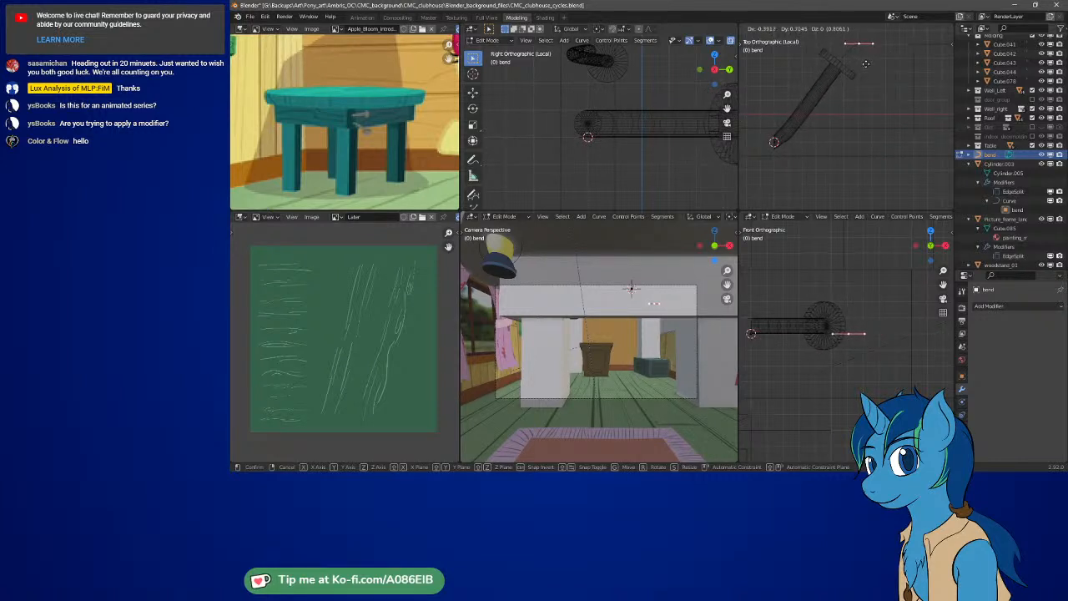
{"action": "key", "text": "Escape"}
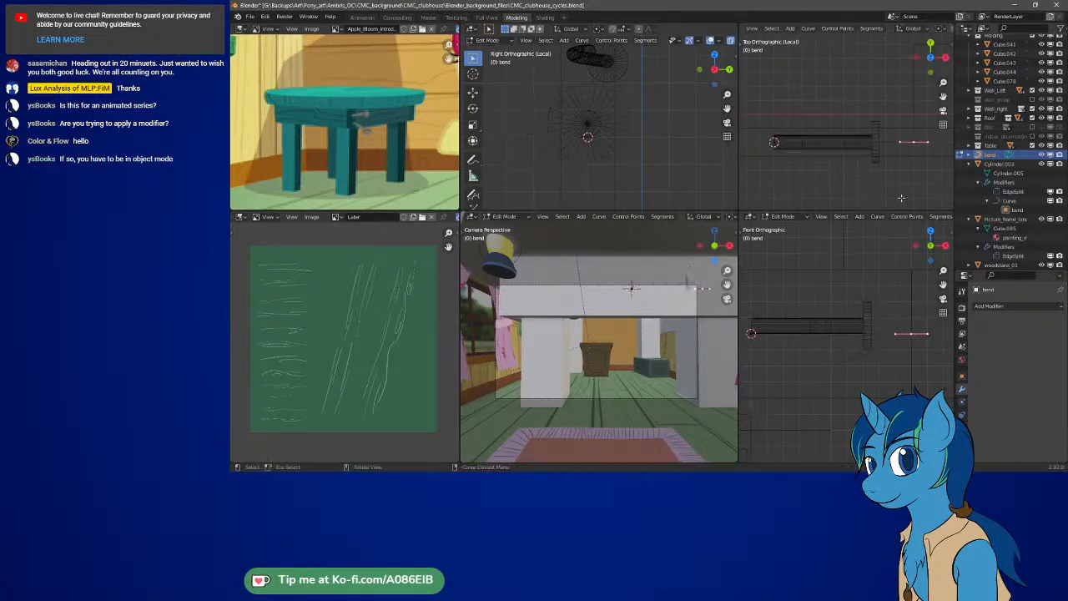
Try to rotate and lengthen the start control point's inner handle at the nail's tip
{"action": "left_click", "coordinate": [791, 142]}
{"action": "key", "text": "r"}
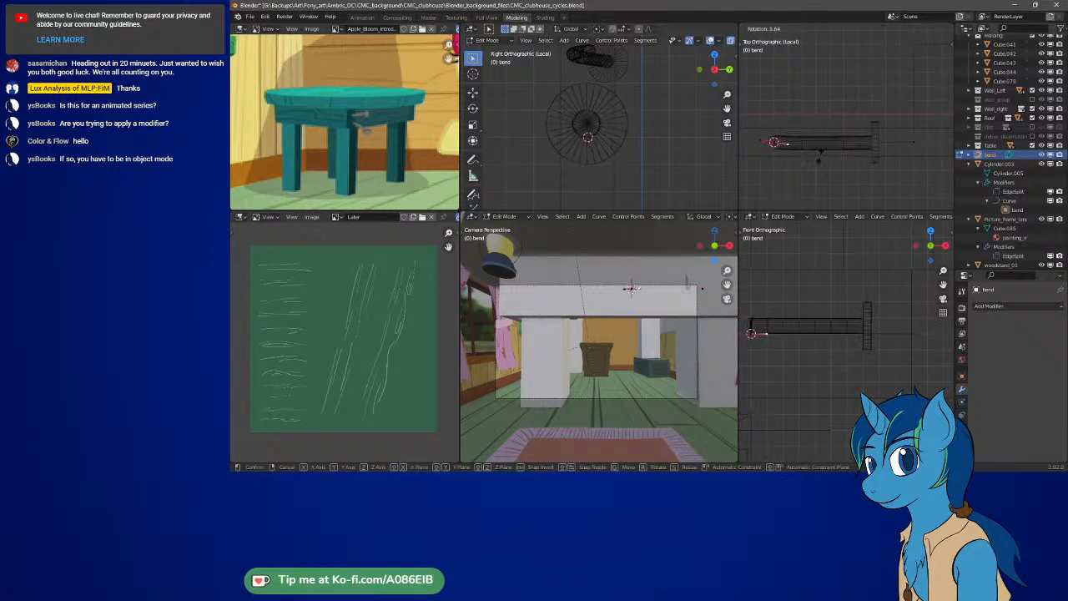
{"action": "key", "text": "Escape"}
{"action": "key", "text": "g"}
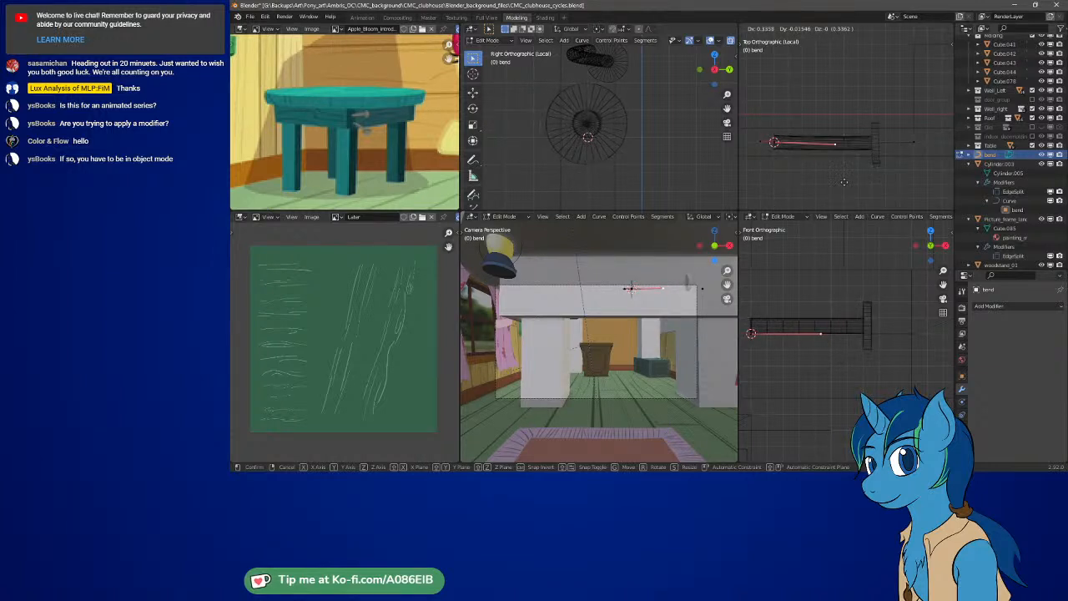
{"action": "key", "text": "Escape"}
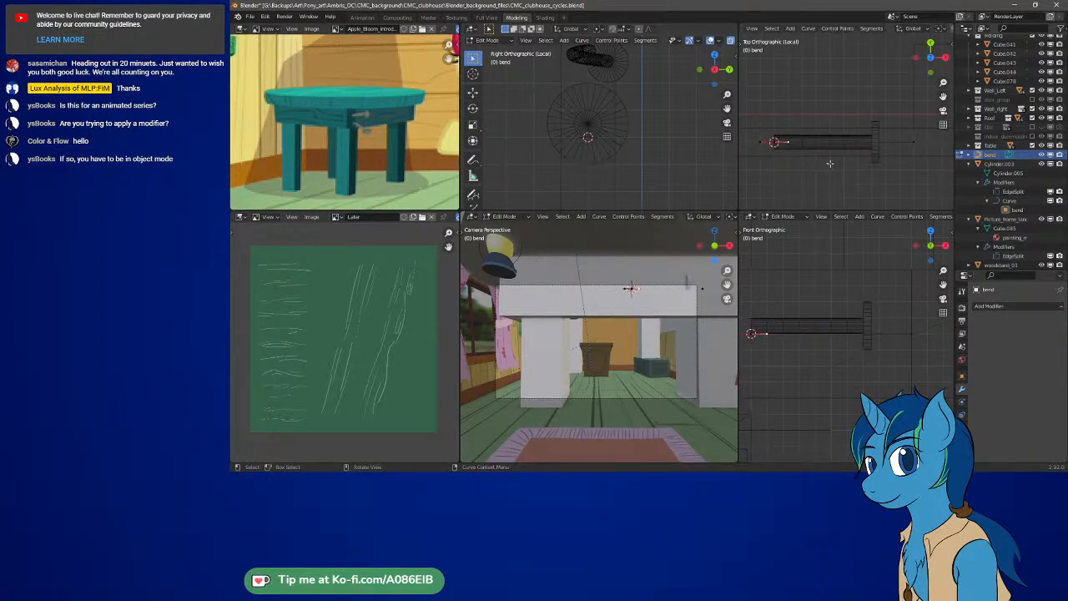
Subdivide the bend curve between its start and end control points
{"action": "left_click", "coordinate": [776, 143]}
{"action": "left_click", "coordinate": [914, 141], "text": "shift"}
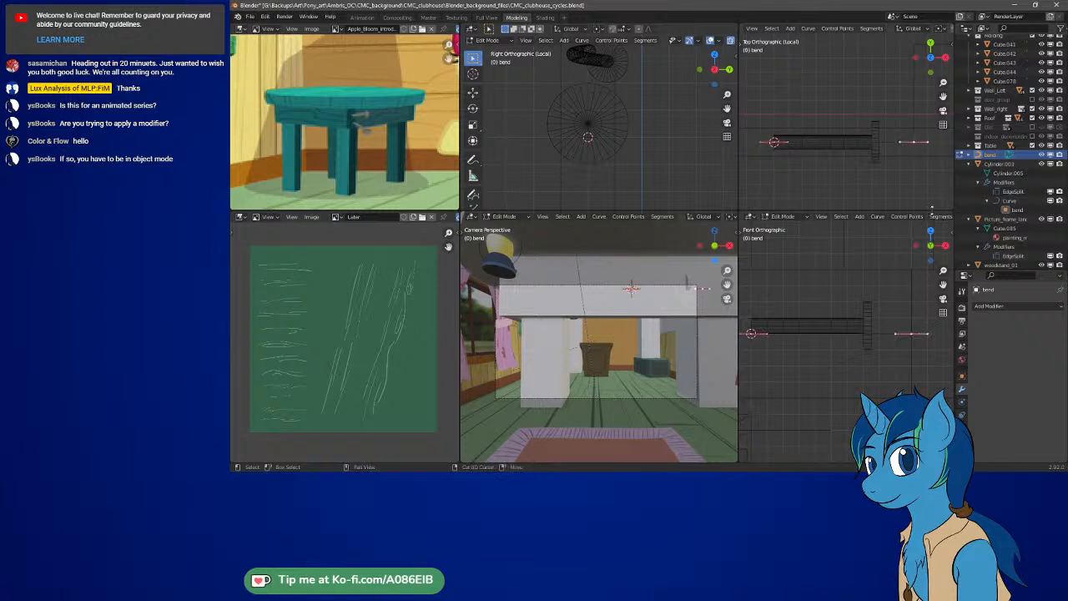
{"action": "key", "text": "c"}
{"action": "right_click", "coordinate": [862, 175]}
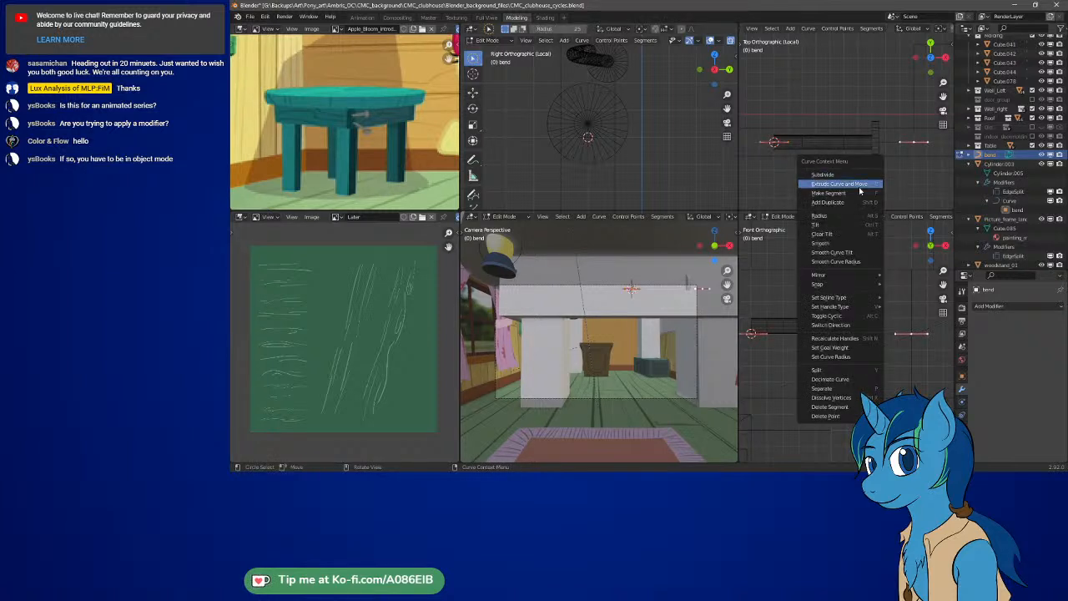
{"action": "left_click", "coordinate": [816, 175]}
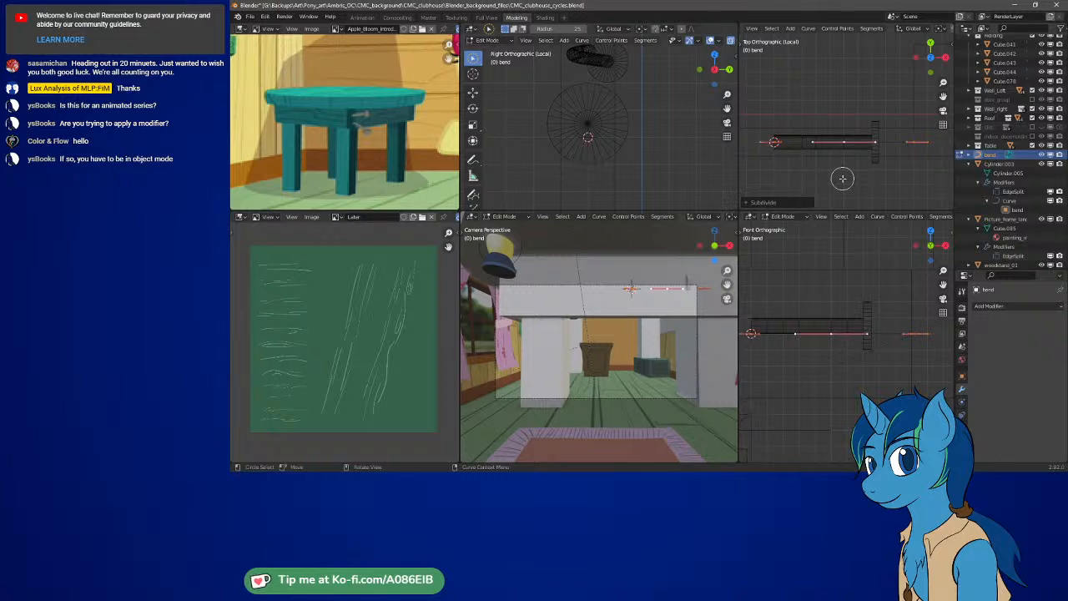
{"action": "key", "text": "c"}
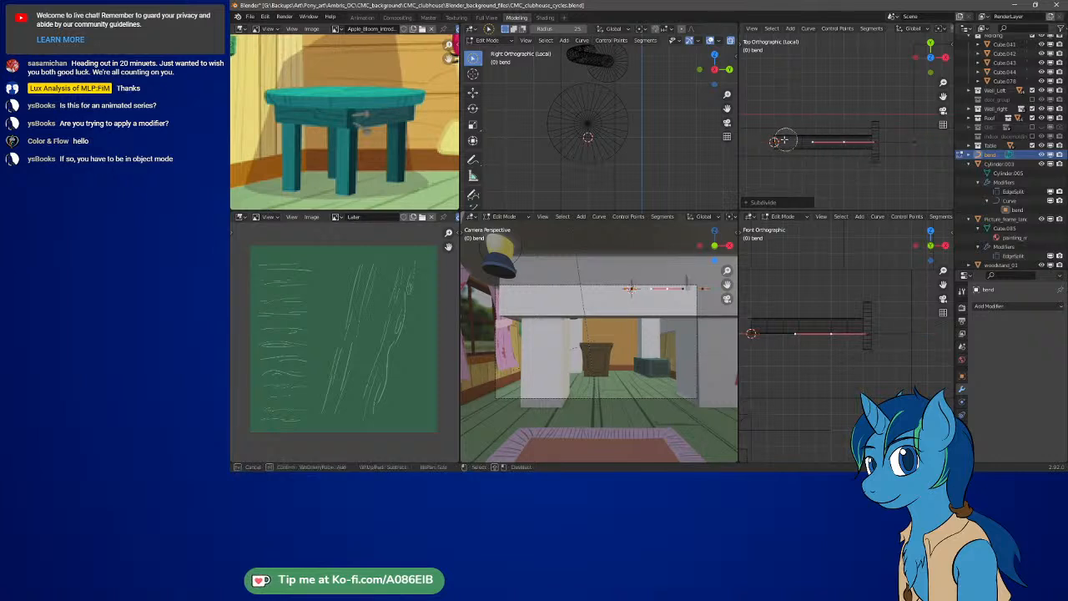
{"action": "left_click_drag", "start_coordinate": [783, 140], "coordinate": [925, 141]}
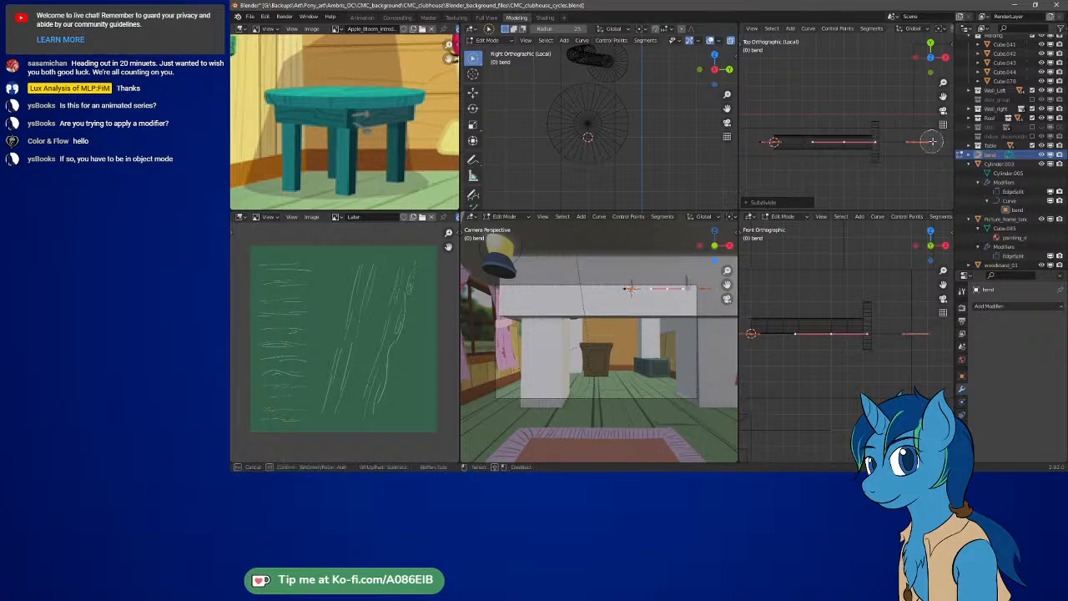
{"action": "right_click", "coordinate": [754, 142]}
{"action": "right_click", "coordinate": [832, 191]}
{"action": "left_click", "coordinate": [860, 172]}
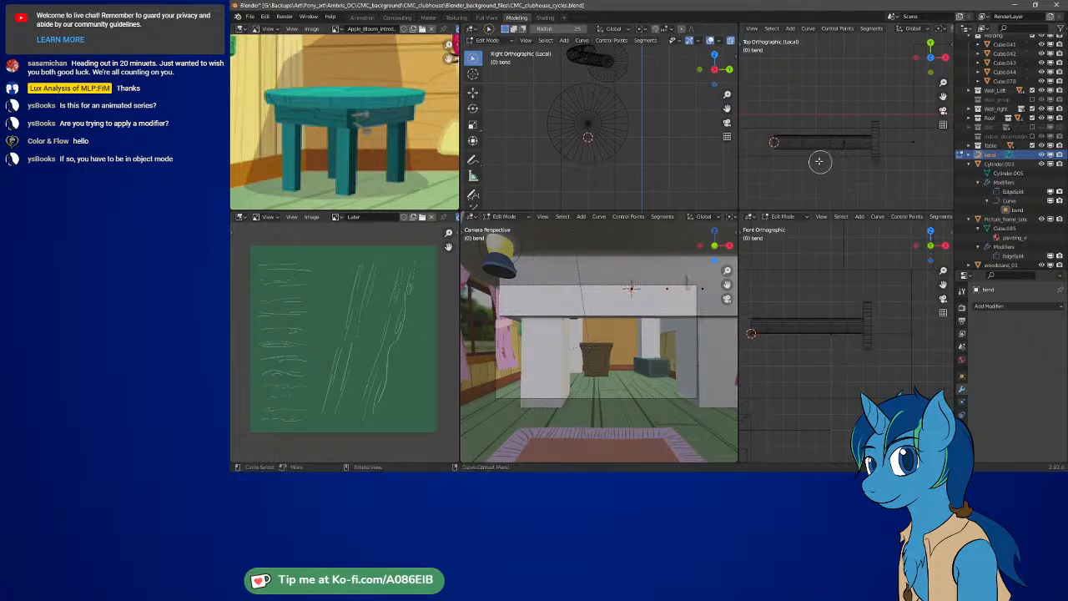
{"action": "key", "text": "w"}
{"action": "mouse_move", "coordinate": [878, 170]}
{"action": "left_mouse_down"}
{"action": "mouse_move", "coordinate": [831, 139]}
{"action": "mouse_move", "coordinate": [838, 122]}
{"action": "left_mouse_up"}
{"action": "key", "text": "w"}
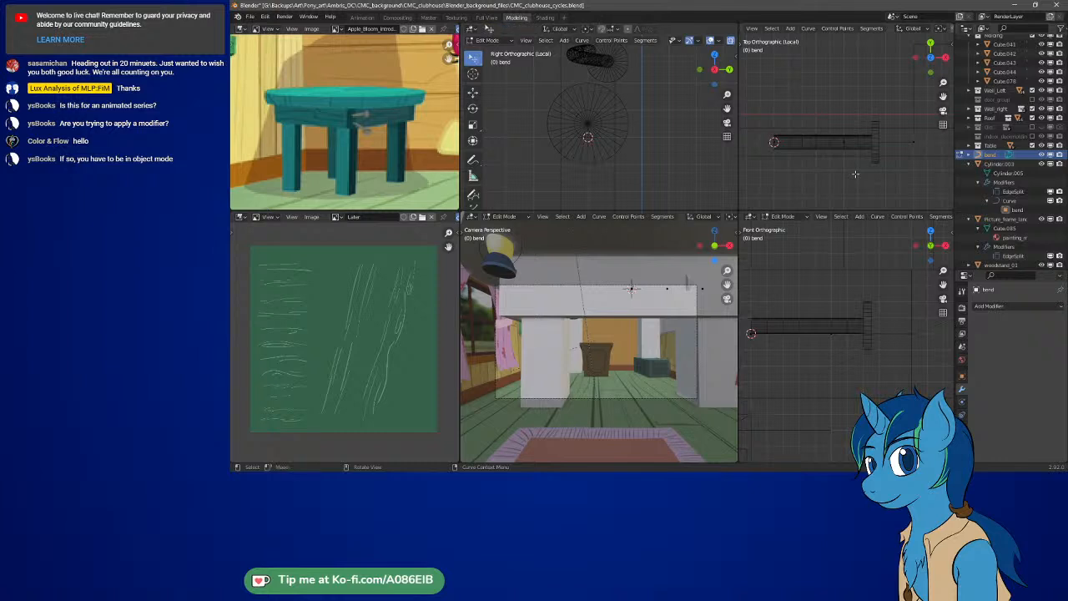
{"action": "key", "text": "a"}
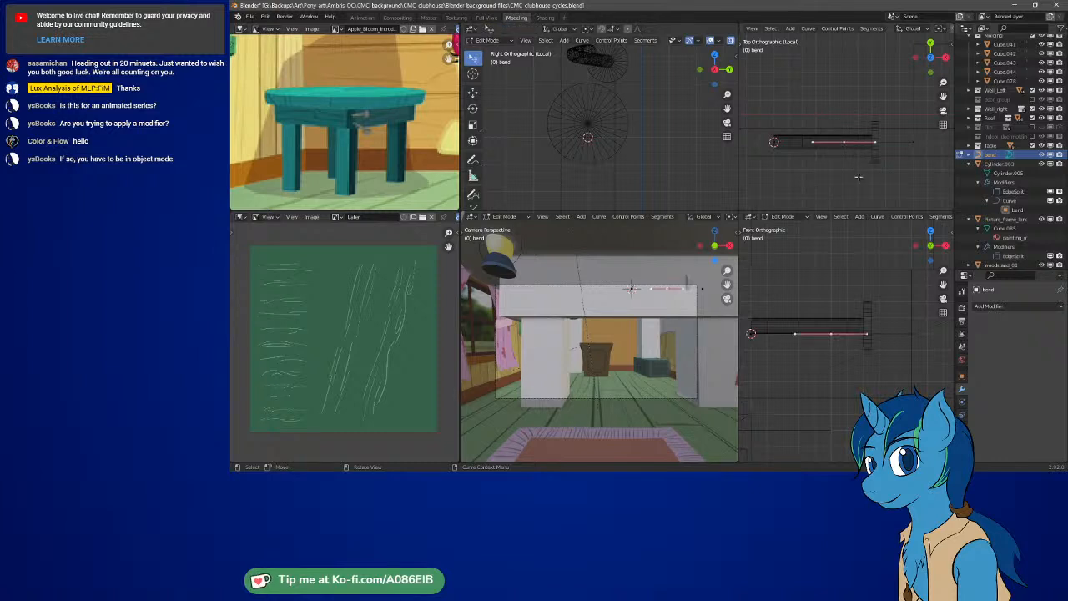
{"action": "key", "text": "w"}
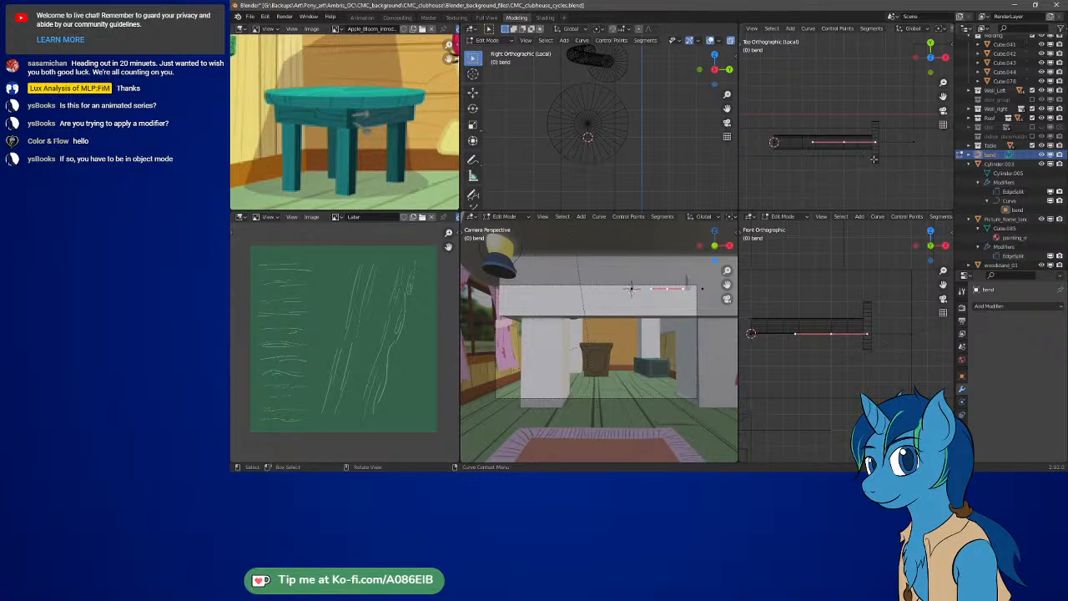
{"action": "left_click_drag", "start_coordinate": [839, 120], "coordinate": [923, 180]}
{"action": "left_click", "coordinate": [835, 32]}
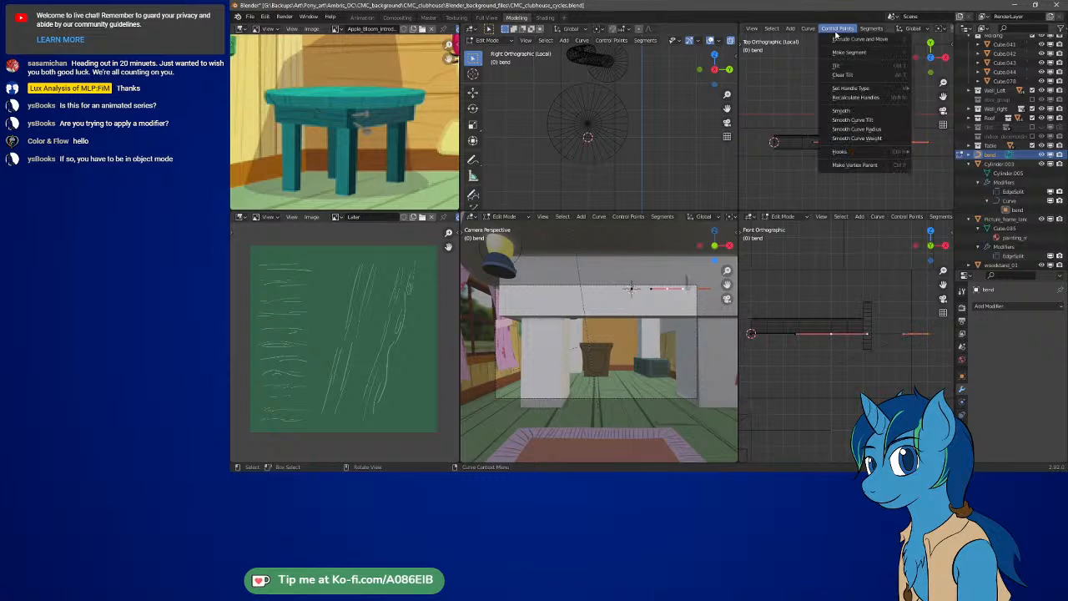
{"action": "left_click", "coordinate": [836, 30]}
{"action": "left_click", "coordinate": [870, 28]}
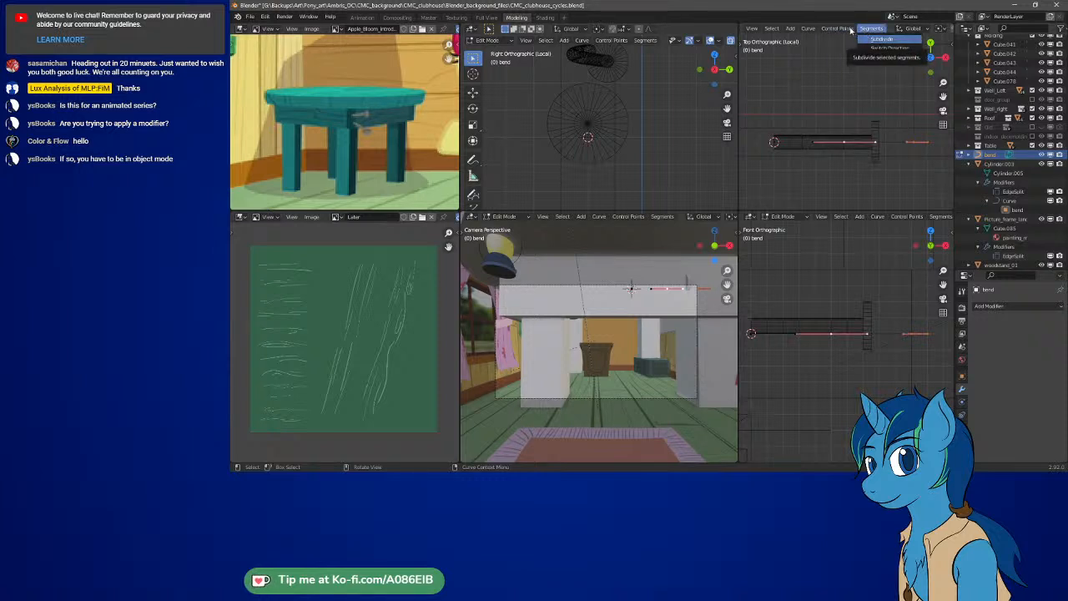
Delete the bend curve's middle control point
{"action": "left_click", "coordinate": [843, 142]}
{"action": "key", "text": "x"}
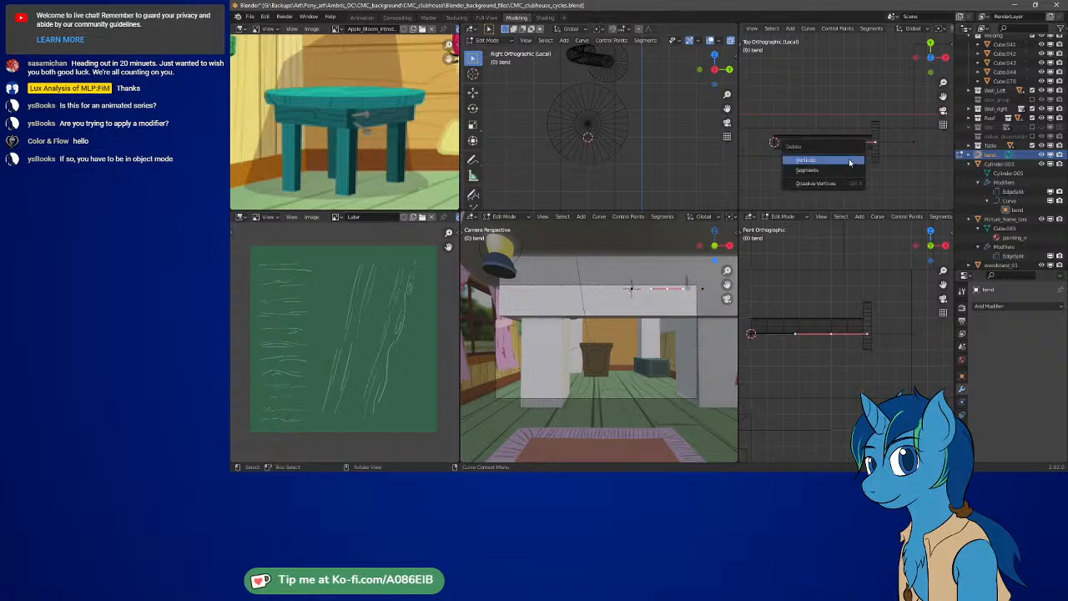
{"action": "left_click", "coordinate": [849, 162]}
Try to move the bend curve's start control point and its inner handle to test the nail's deformation
{"action": "left_click_drag", "start_coordinate": [766, 129], "coordinate": [815, 187]}
{"action": "left_click_drag", "start_coordinate": [784, 144], "coordinate": [801, 171]}
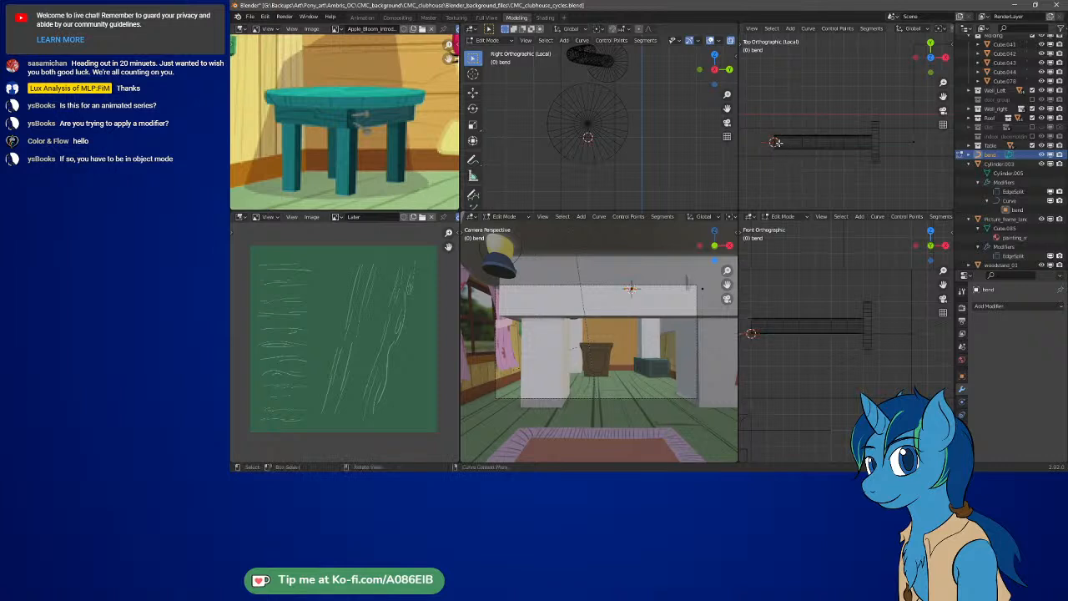
{"action": "key", "text": "g"}
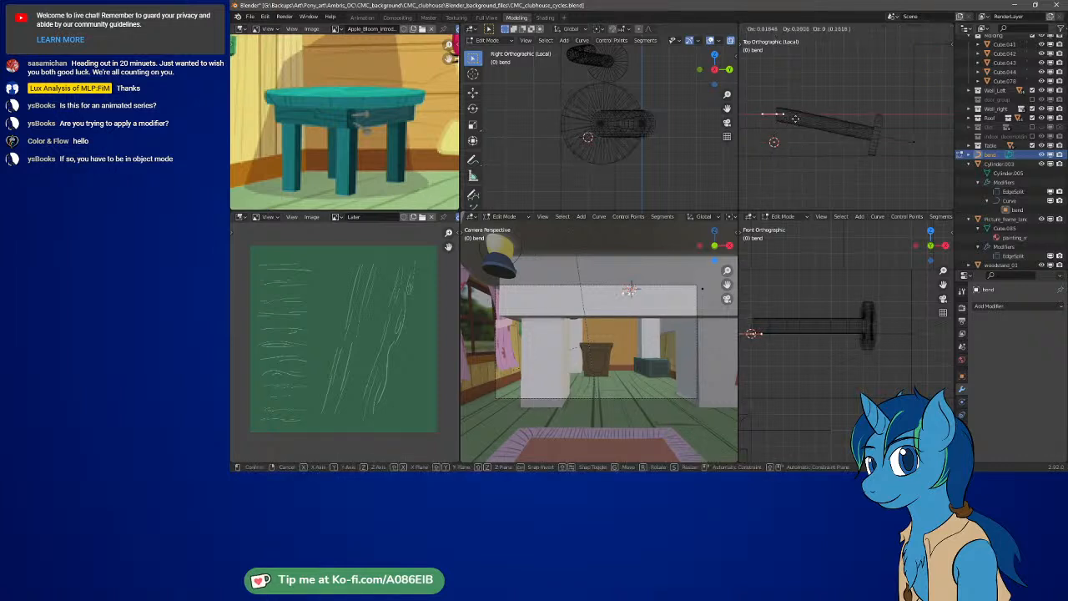
{"action": "right_click", "coordinate": [802, 172]}
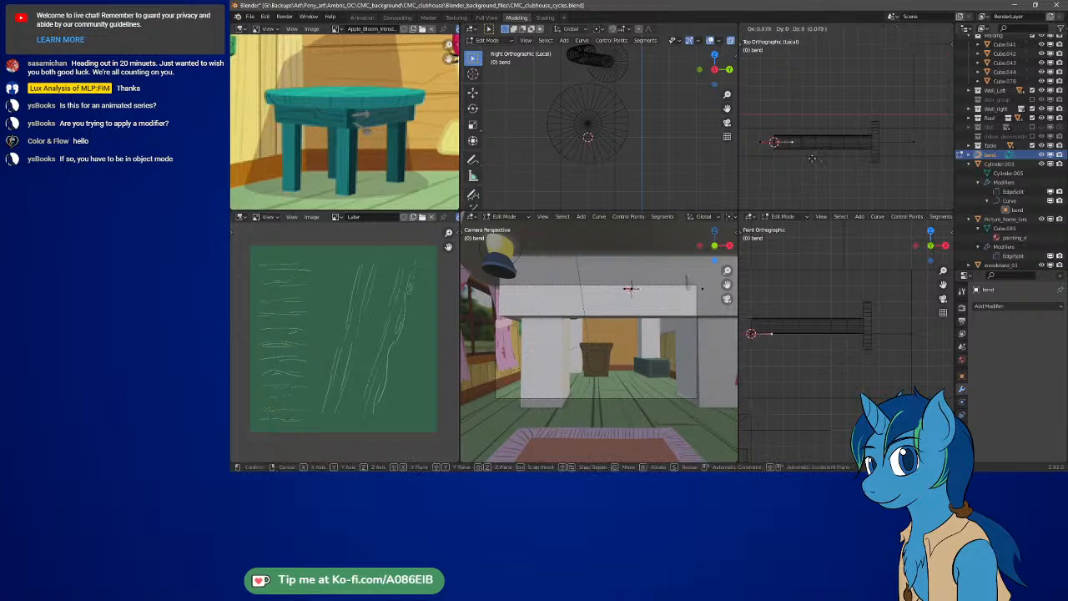
{"action": "key", "text": "g"}
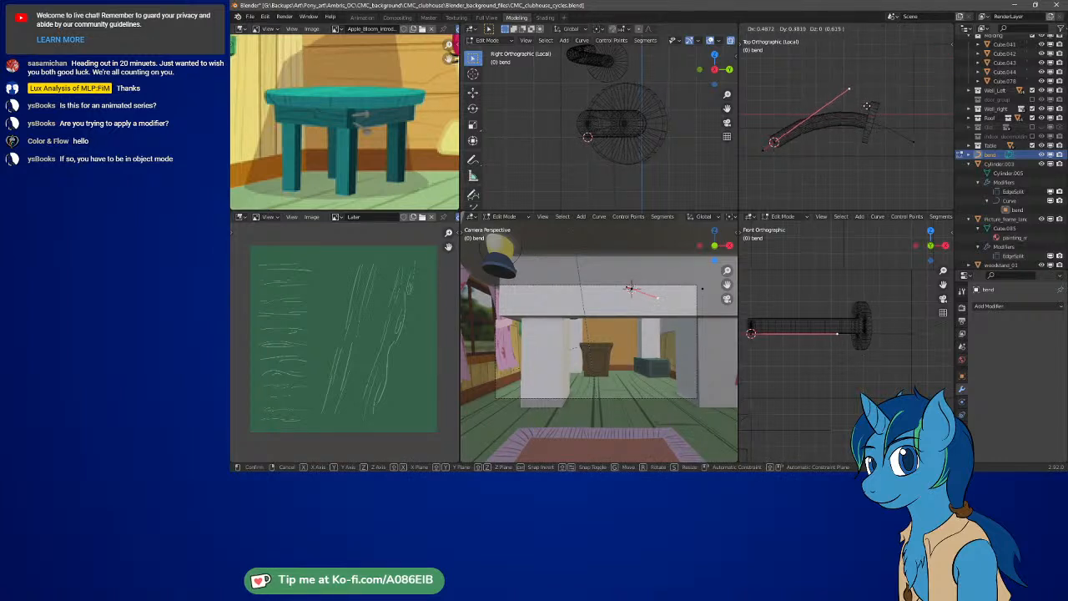
{"action": "right_click", "coordinate": [849, 174]}
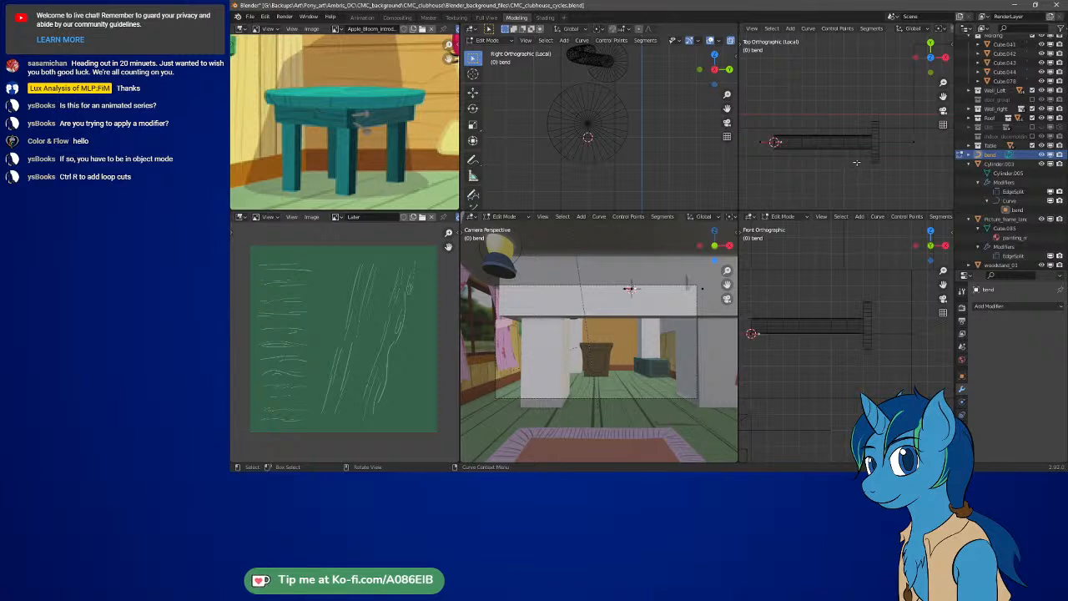
Leave Edit Mode and duplicate the nail with its bend curve, placing the copies about 0.39 m behind the originals in the top view
{"action": "key", "text": "Tab"}
{"action": "left_click", "coordinate": [856, 148]}
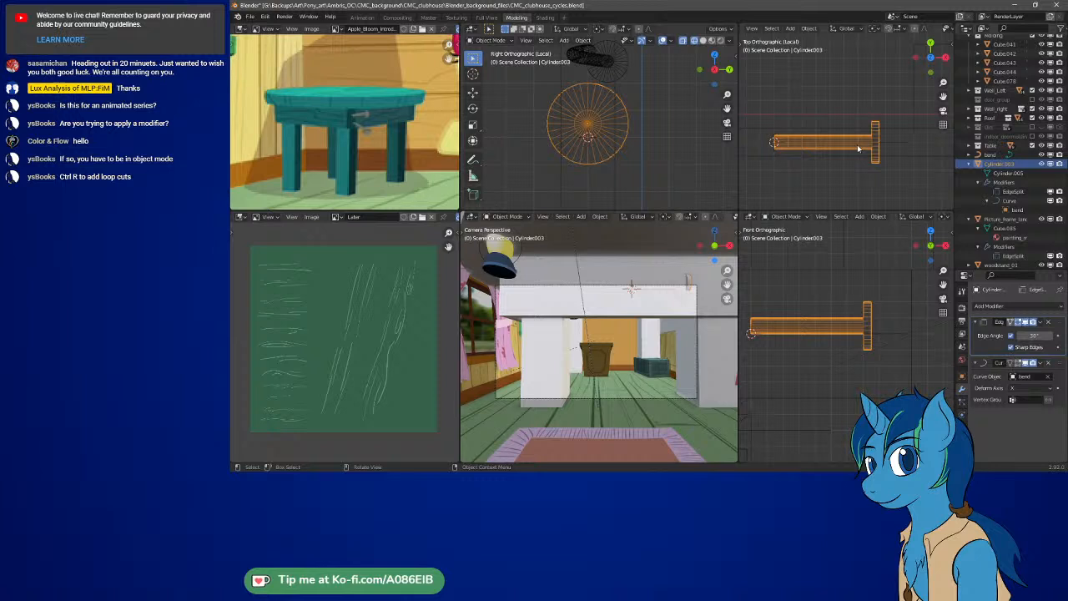
{"action": "left_click", "coordinate": [907, 147], "text": "shift"}
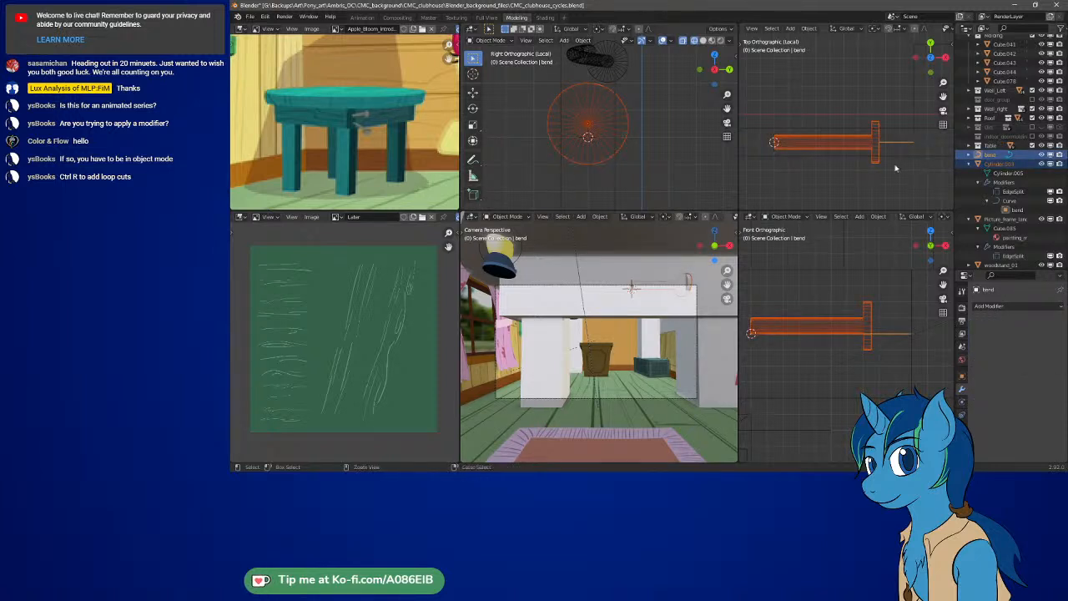
{"action": "key", "text": "shift+d"}
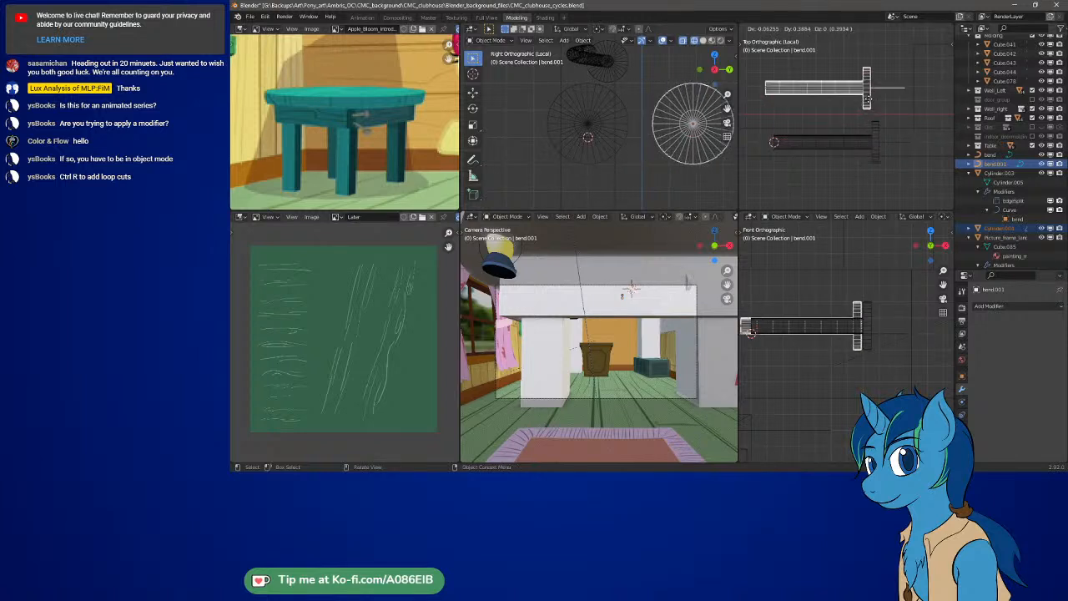
{"action": "left_click", "coordinate": [866, 96]}
Select the whole table with its nails and bend curves and isolate them in Local View in the front view as well
{"action": "left_click", "coordinate": [873, 151]}
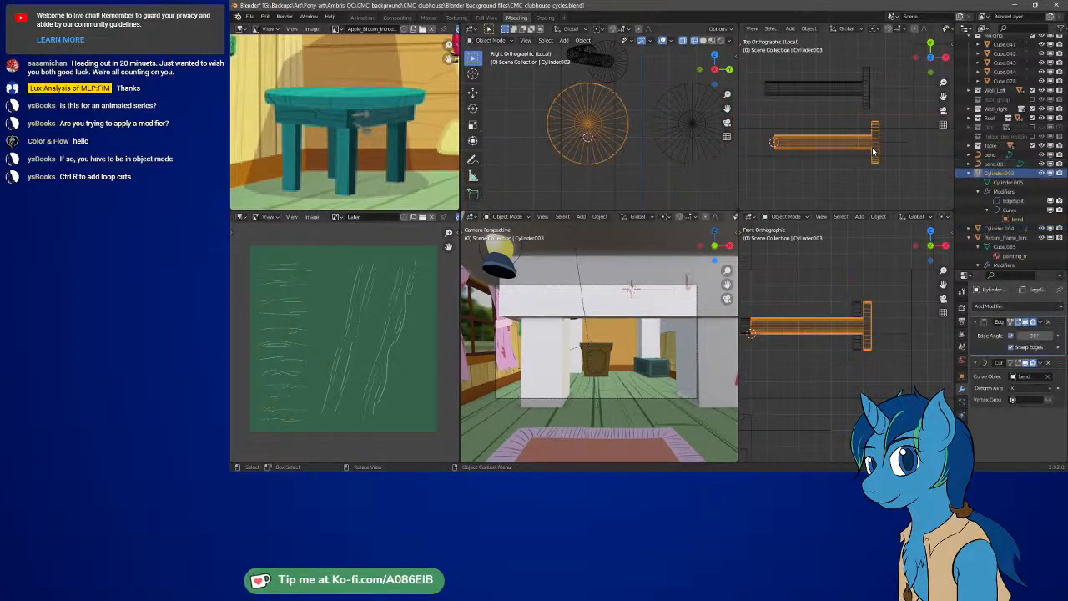
{"action": "left_click", "coordinate": [891, 143], "text": "shift"}
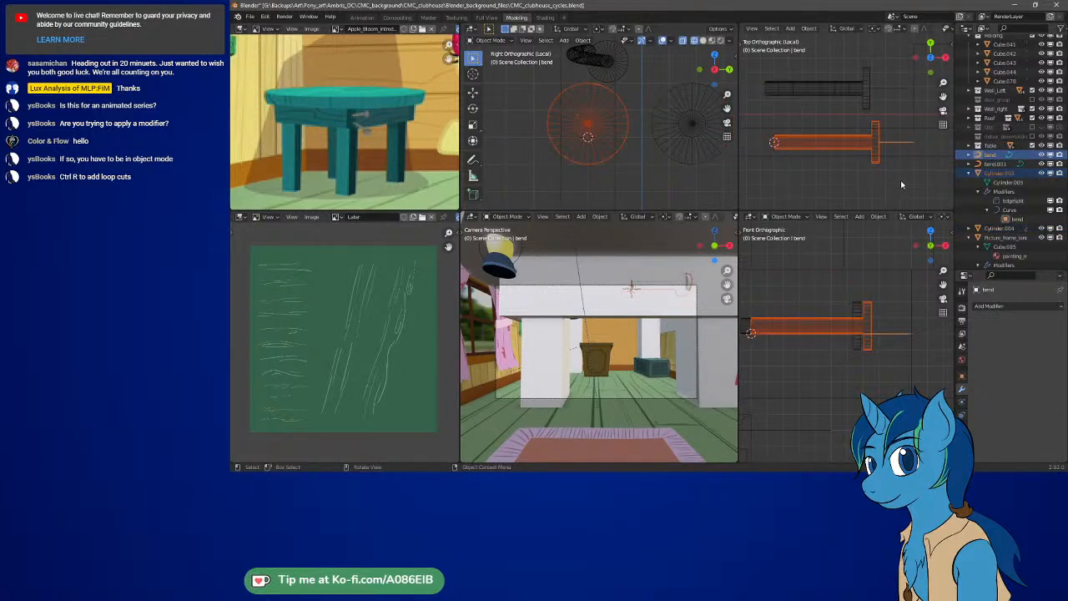
{"action": "scroll", "coordinate": [894, 187], "scroll_direction": "down", "scroll_amount": 1}
{"action": "scroll", "coordinate": [883, 383], "scroll_direction": "down", "scroll_amount": 2}
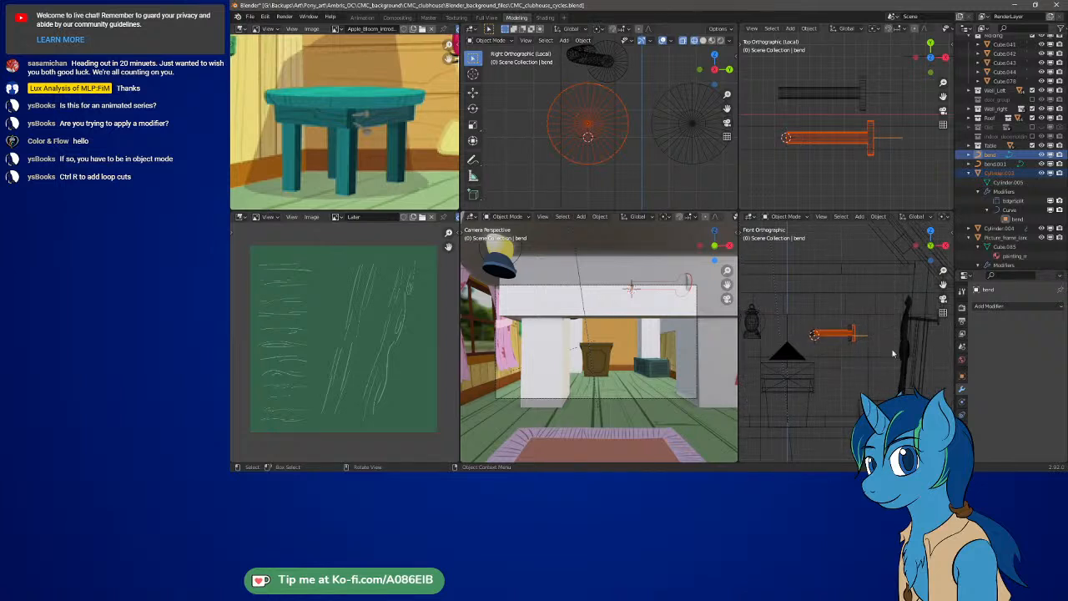
{"action": "scroll", "coordinate": [865, 347], "scroll_direction": "down", "scroll_amount": 2}
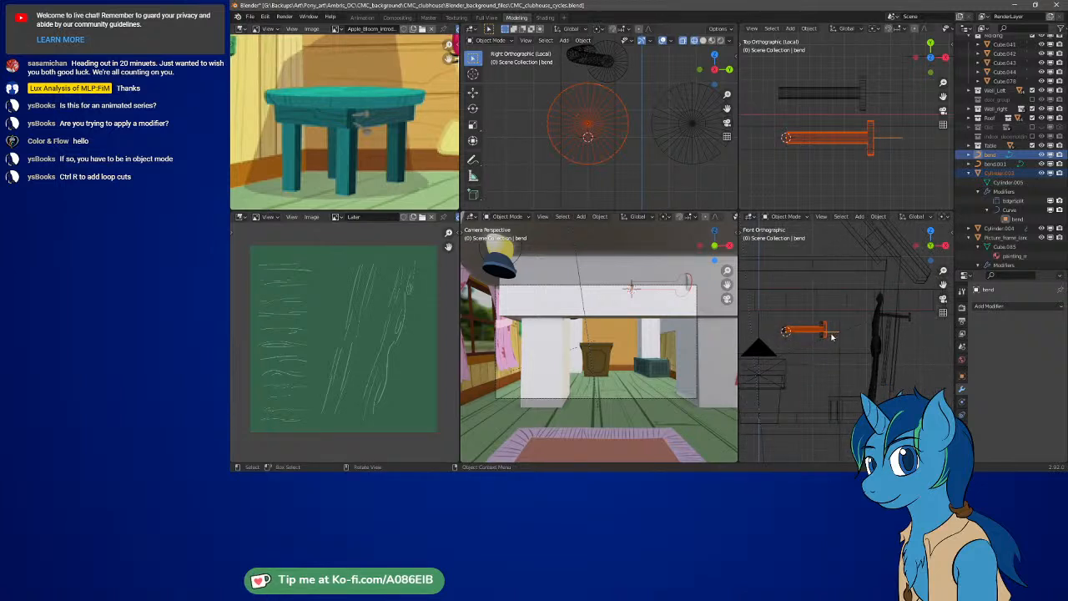
{"action": "scroll", "coordinate": [864, 157], "scroll_direction": "down", "scroll_amount": 5}
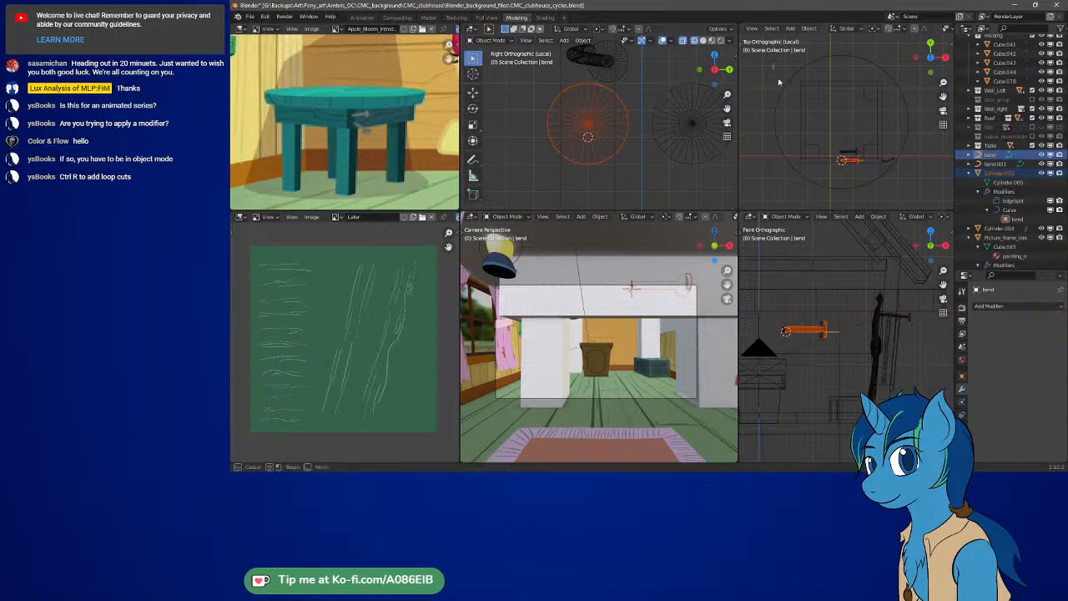
{"action": "left_click_drag", "start_coordinate": [772, 63], "coordinate": [910, 188]}
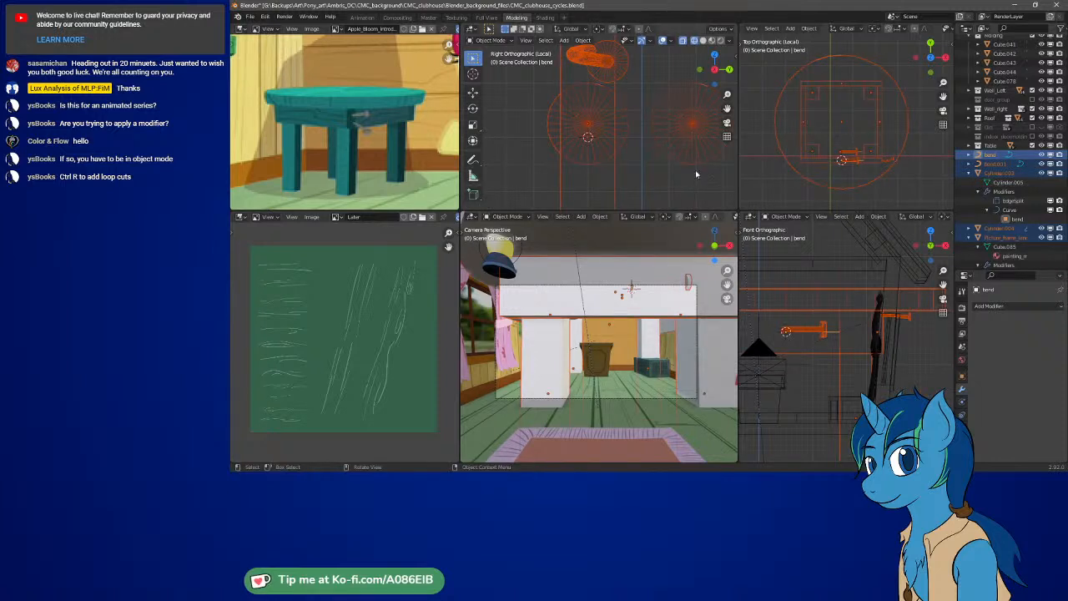
{"action": "key", "text": "KP_Divide"}
{"action": "key", "text": "KP_Divide"}
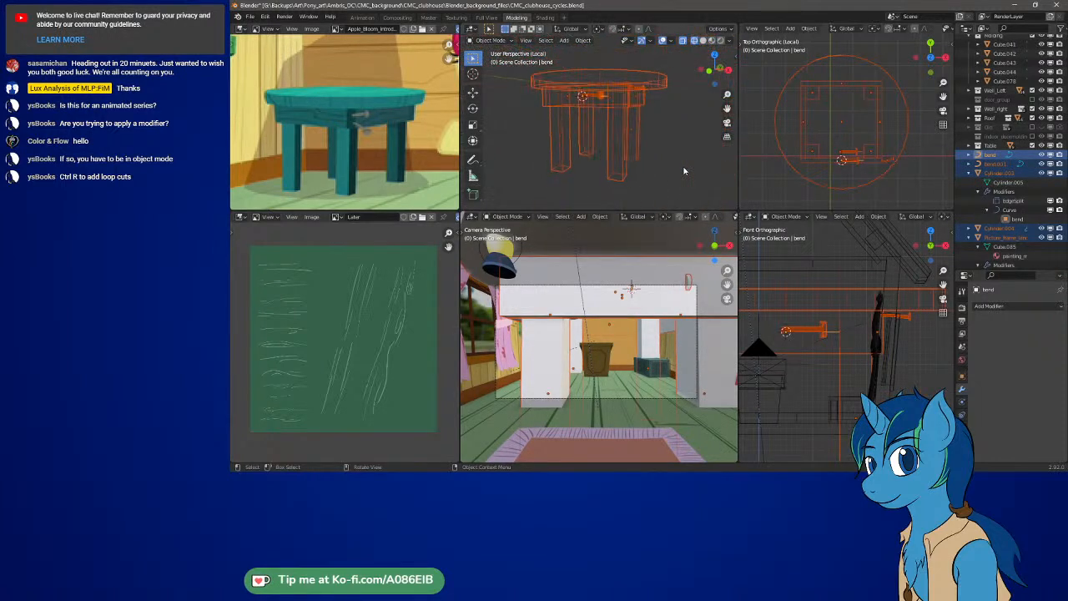
{"action": "key", "text": "KP_Divide"}
{"action": "key", "text": "KP_Divide"}
{"action": "key", "text": "KP_Divide"}
{"action": "key", "text": "KP_Divide"}
{"action": "key", "text": "KP_Divide"}
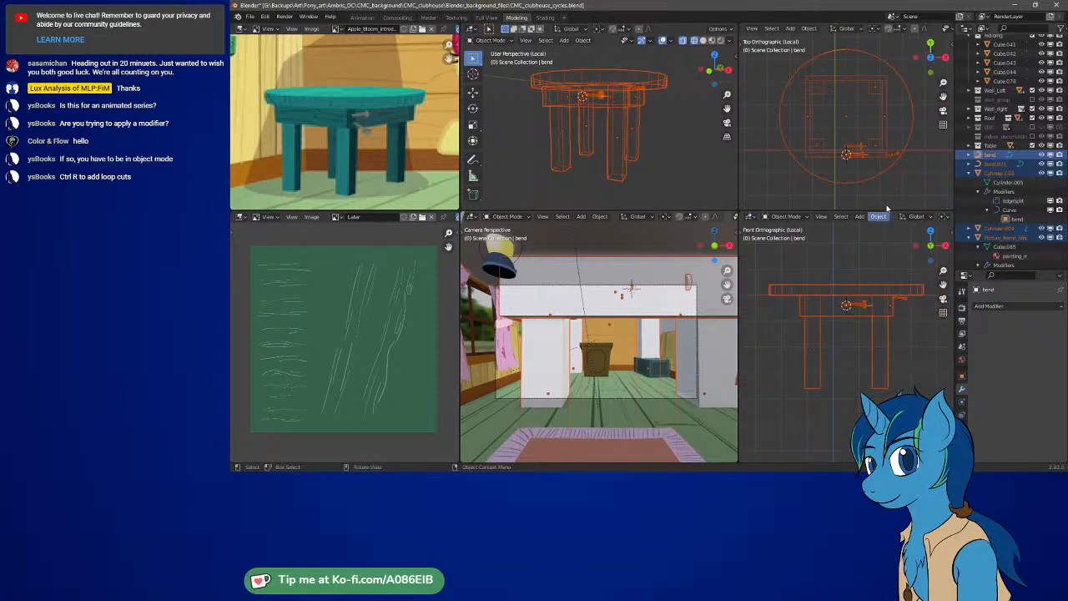
Hide the old bent nail object Picture_frame_landscap.002 beside the table apron
{"action": "scroll", "coordinate": [872, 170], "scroll_direction": "up", "scroll_amount": 7}
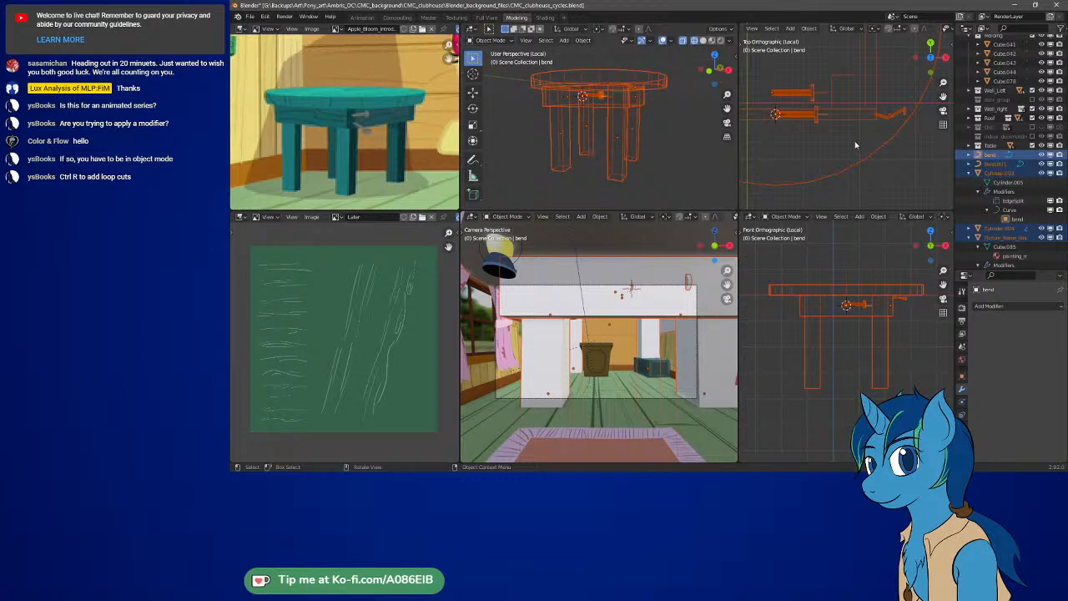
{"action": "left_click", "coordinate": [888, 117]}
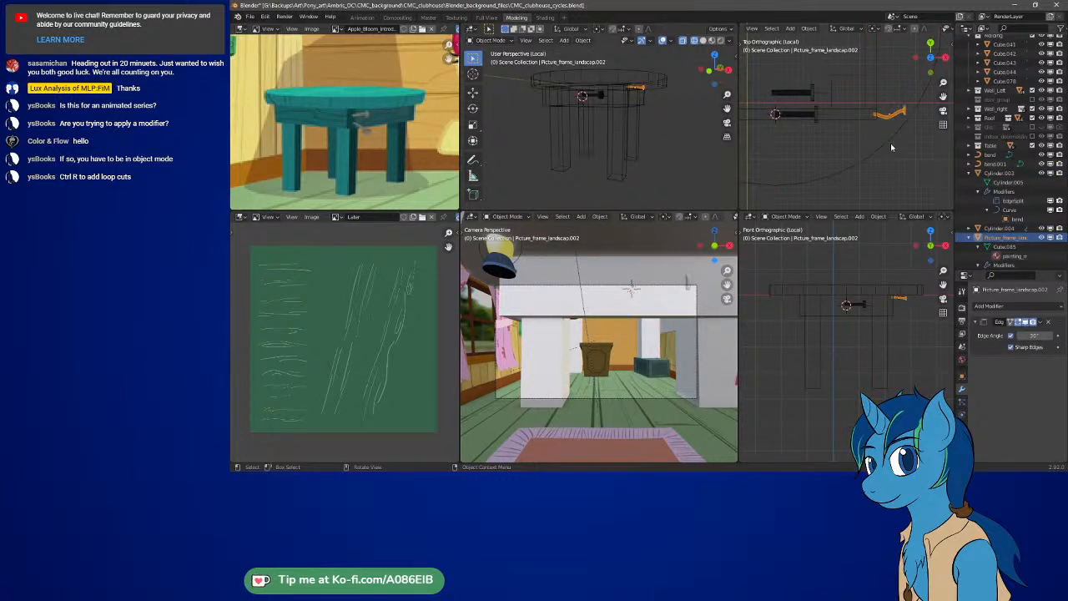
{"action": "left_click", "coordinate": [1041, 238]}
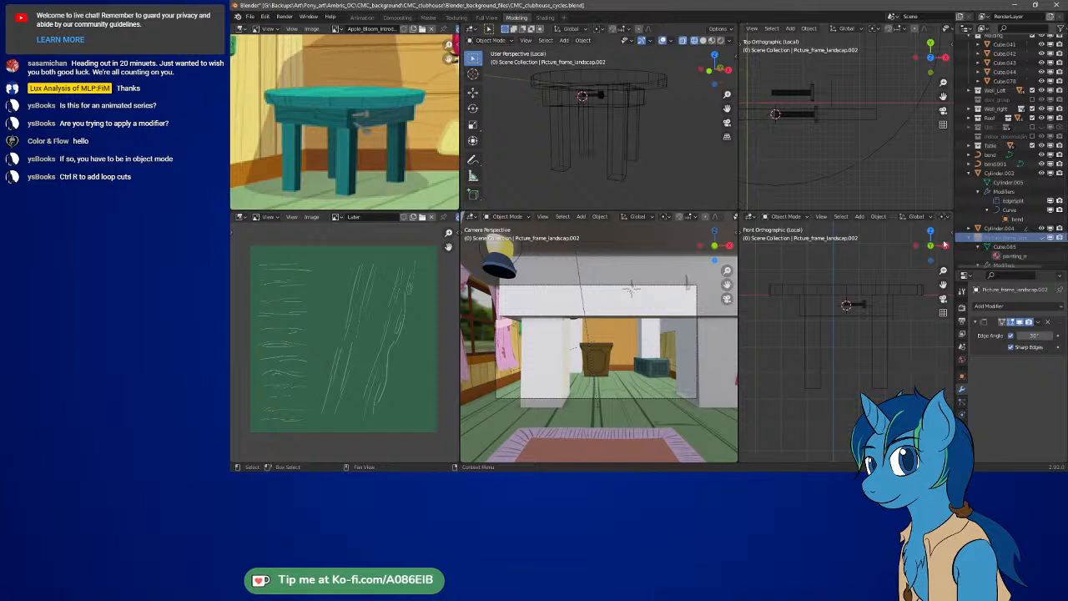
Select the original nail with its bend curve, excluding the table apron, and save the file
{"action": "left_click_drag", "start_coordinate": [831, 146], "coordinate": [765, 108]}
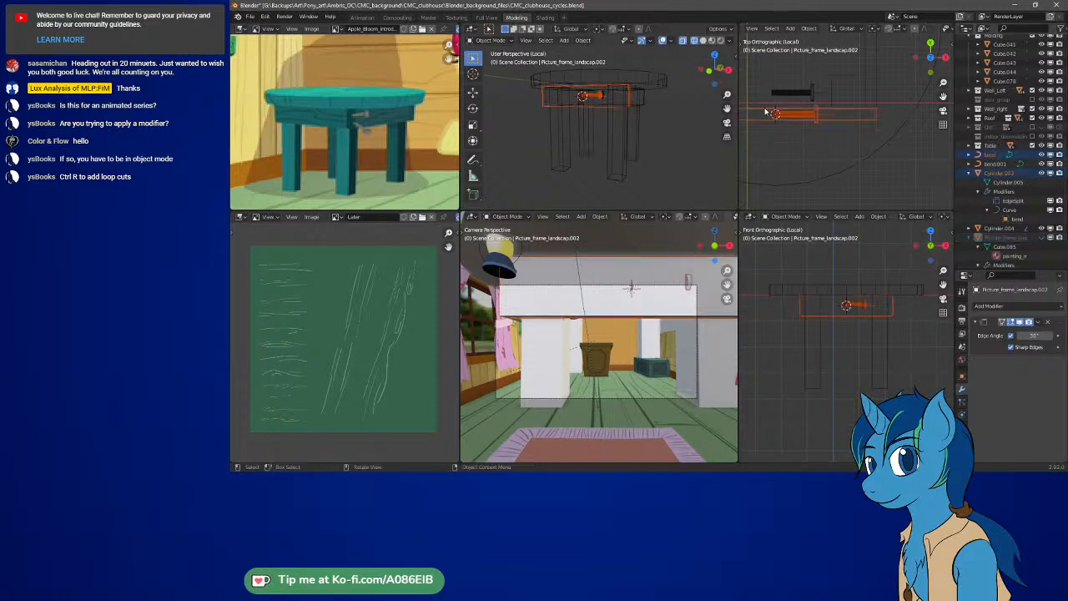
{"action": "left_click", "coordinate": [827, 118]}
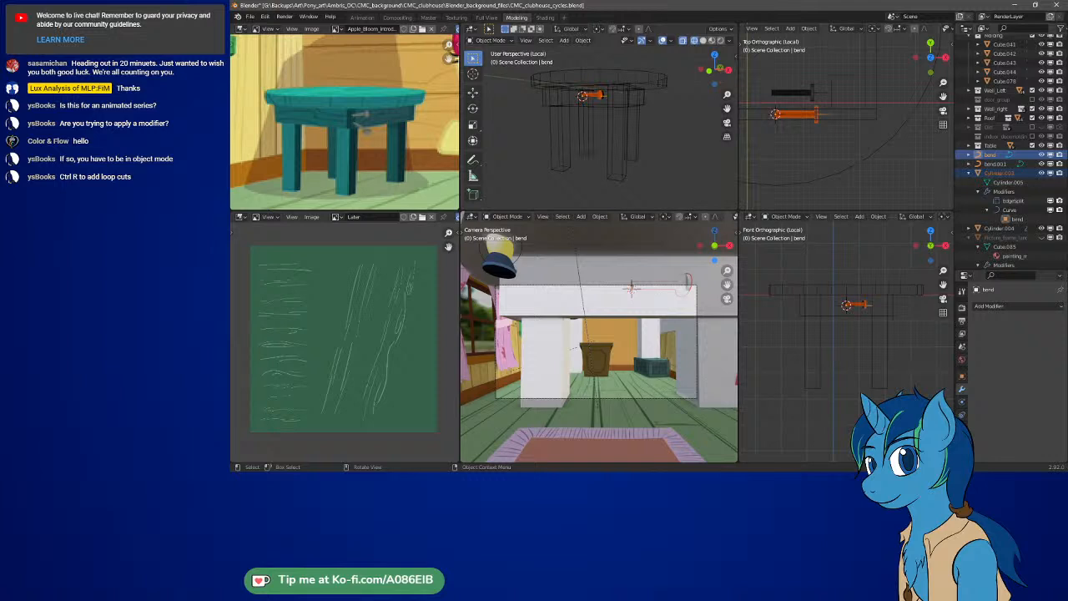
{"action": "left_click", "coordinate": [330, 16]}
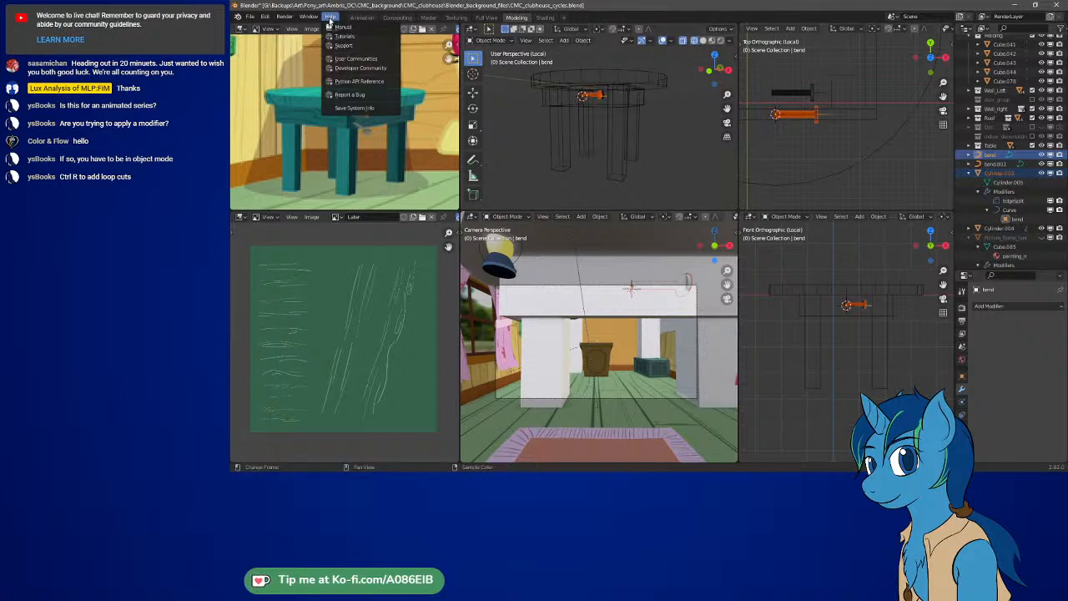
{"action": "mouse_move", "coordinate": [322, 22]}
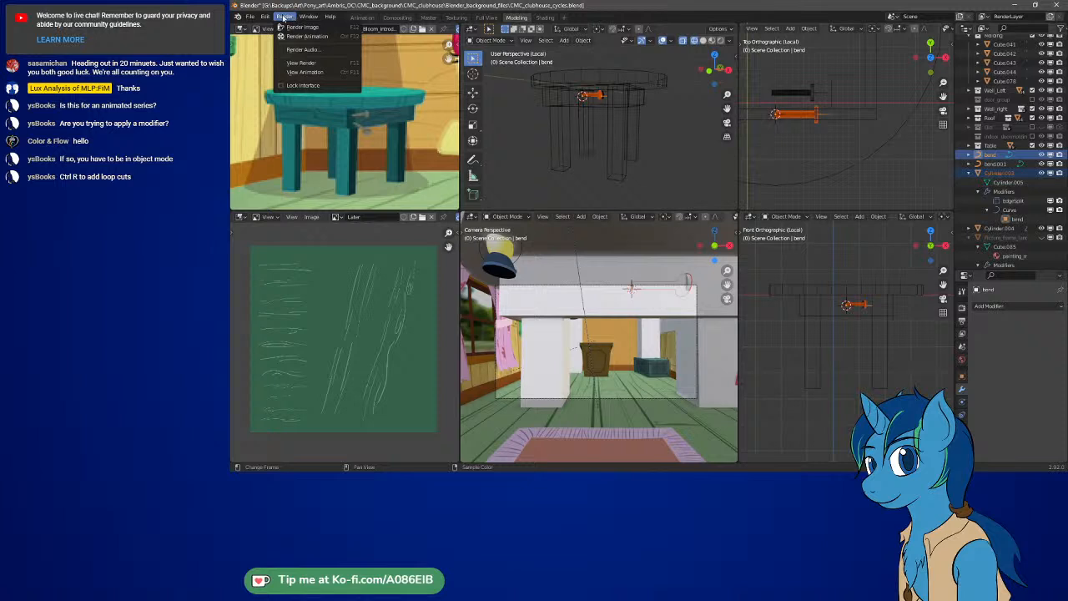
{"action": "mouse_move", "coordinate": [266, 17]}
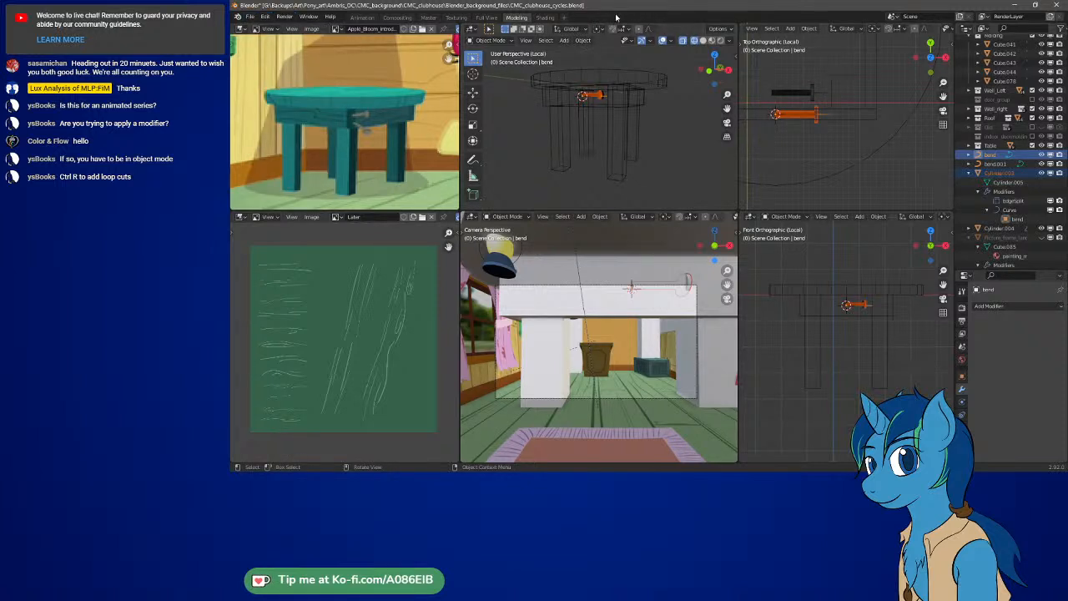
{"action": "key", "text": "ctrl+s"}
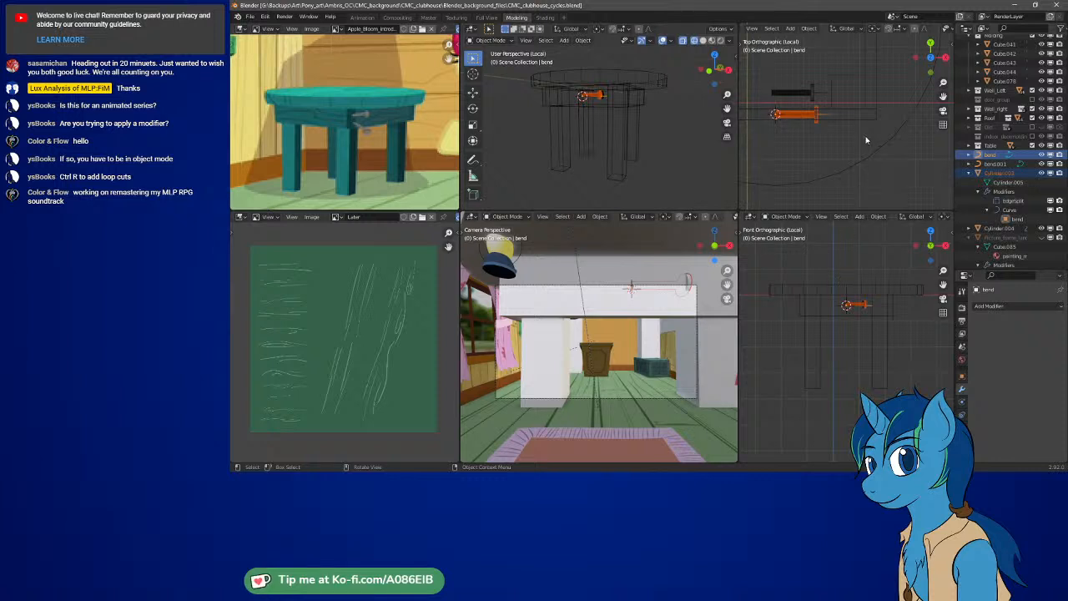
Select only the original bend curve and examine its control points in Edit Mode before returning to Object Mode
{"action": "left_click", "coordinate": [820, 152]}
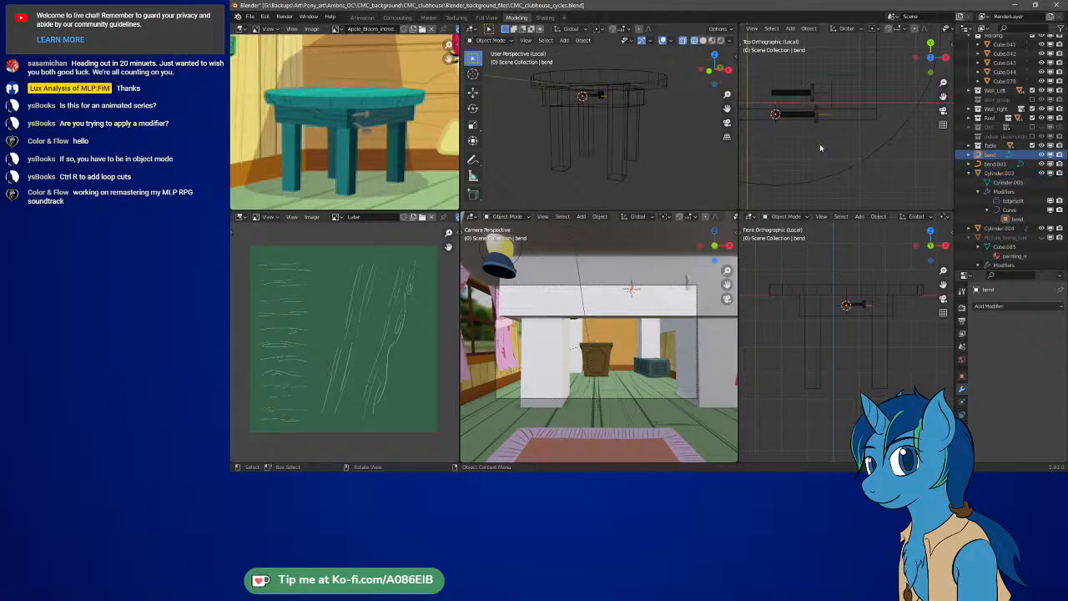
{"action": "scroll", "coordinate": [824, 115], "scroll_direction": "up", "scroll_amount": 5}
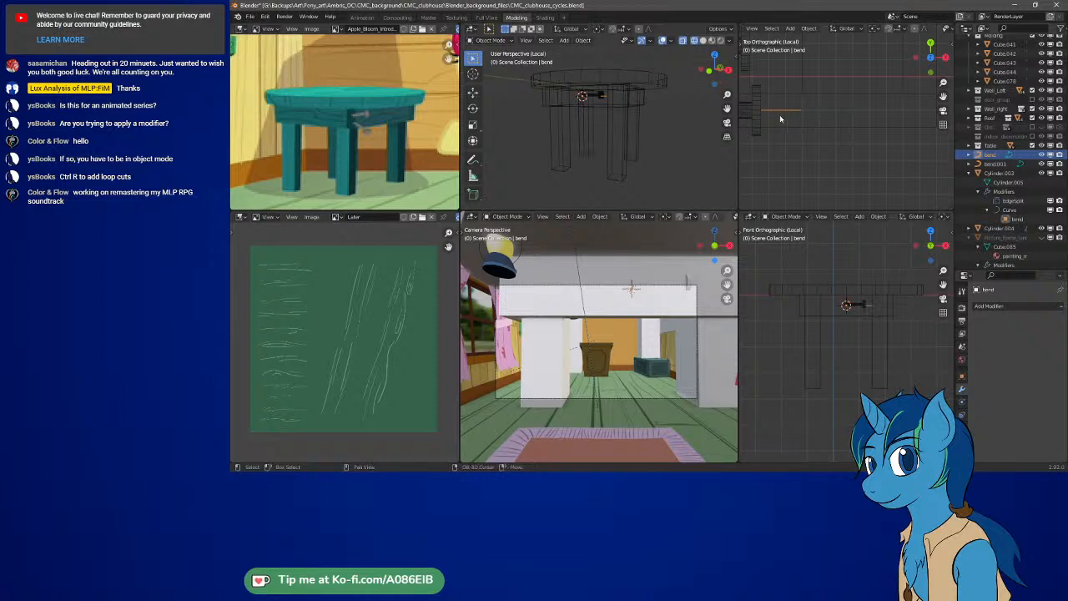
{"action": "key", "text": "Tab"}
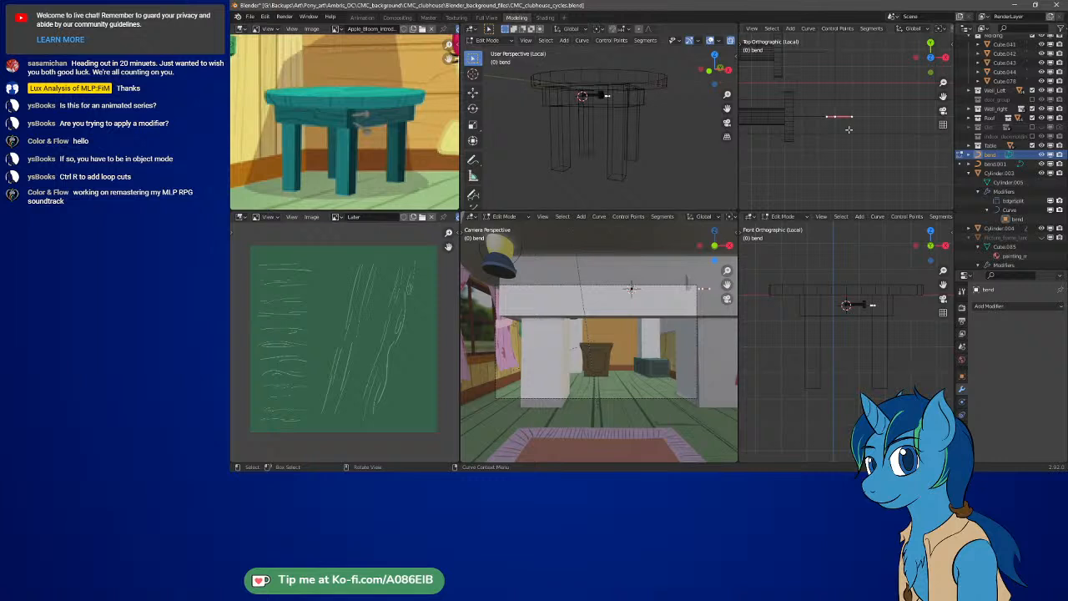
{"action": "key", "text": "Tab"}
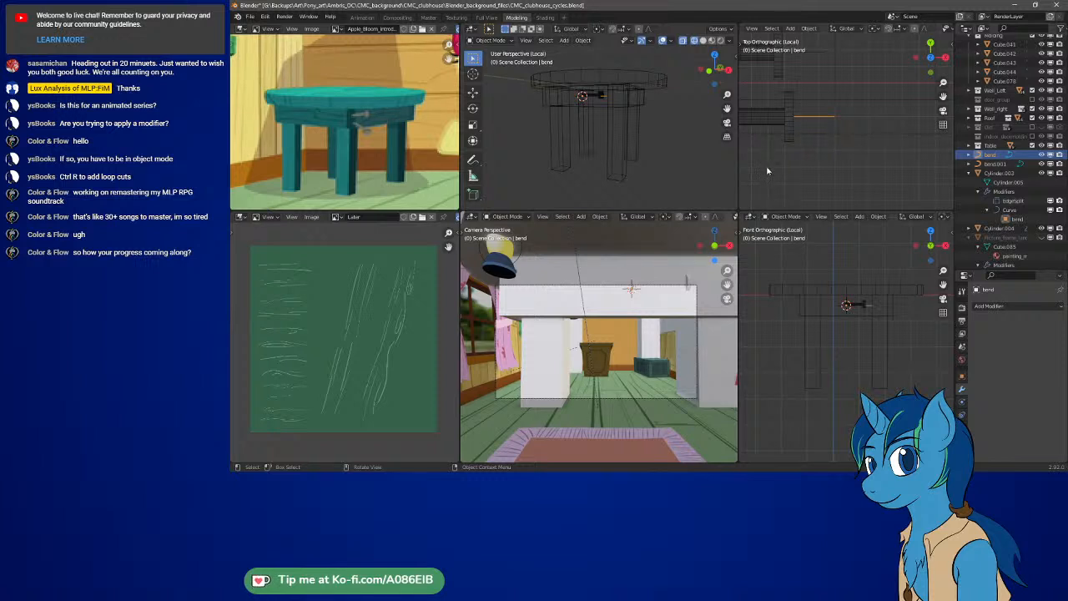
Select the original nail together with its bend curve and look through the object commands for relating them
{"action": "middle_click_drag", "start_coordinate": [649, 179], "coordinate": [648, 119]}
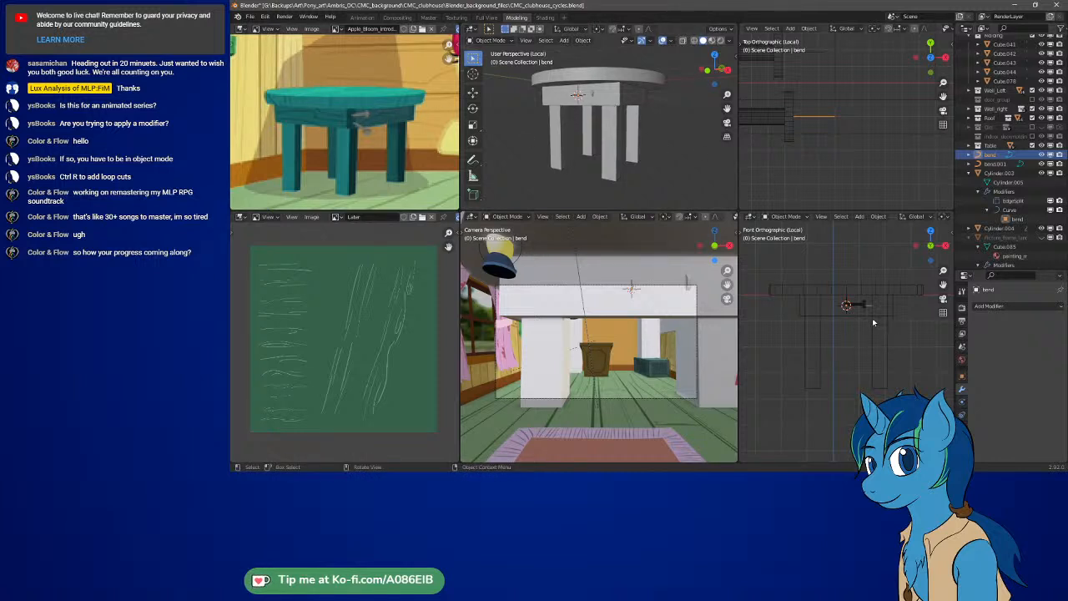
{"action": "scroll", "coordinate": [878, 300], "scroll_direction": "up", "scroll_amount": 6}
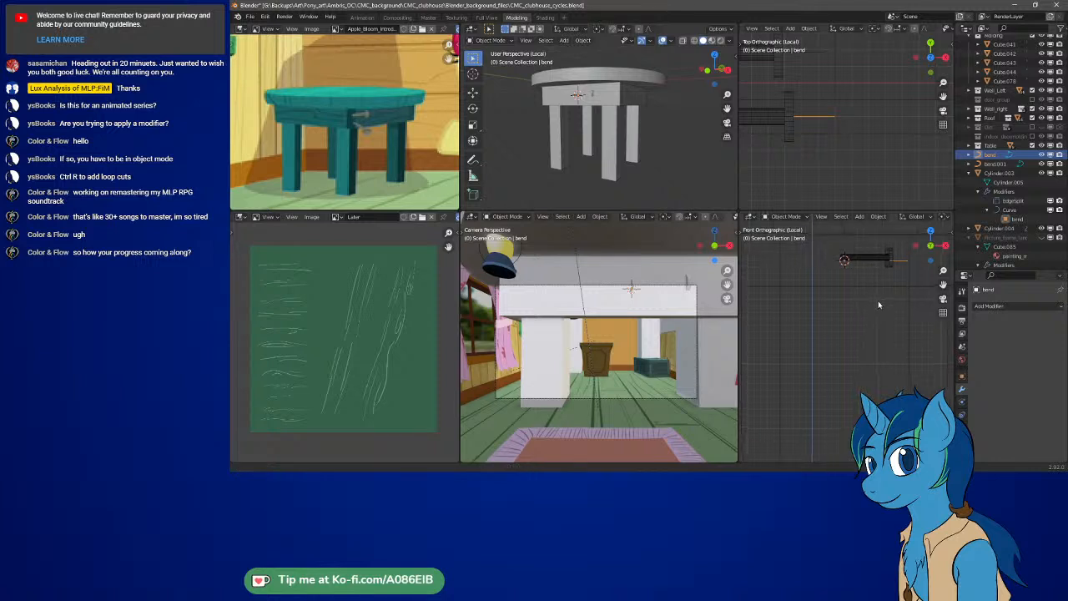
{"action": "middle_click_drag", "start_coordinate": [801, 331], "coordinate": [834, 320], "text": "shift"}
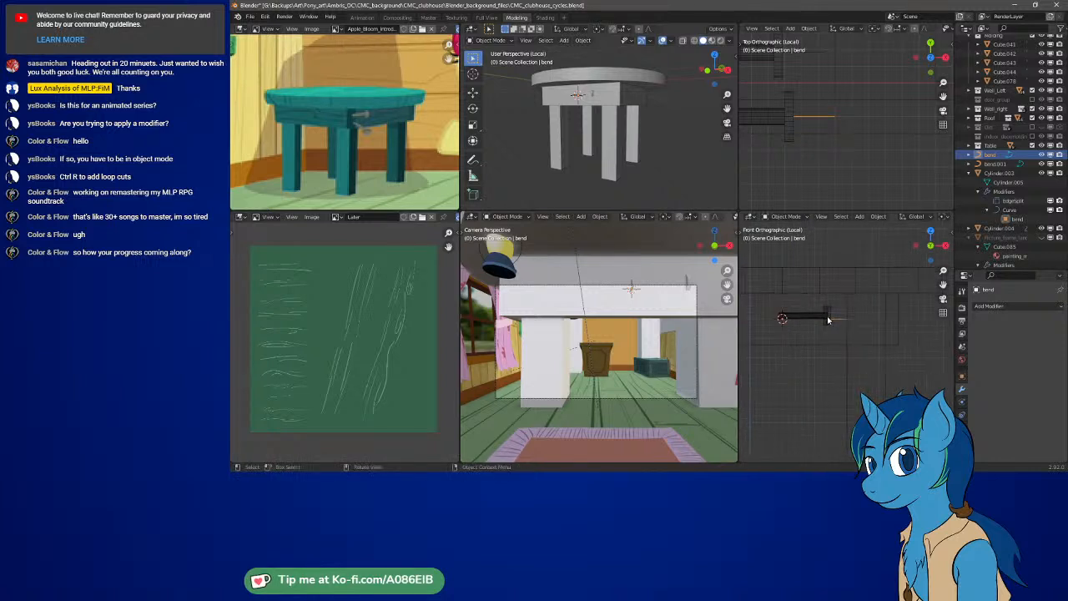
{"action": "left_click", "coordinate": [831, 318]}
{"action": "left_click", "coordinate": [795, 122]}
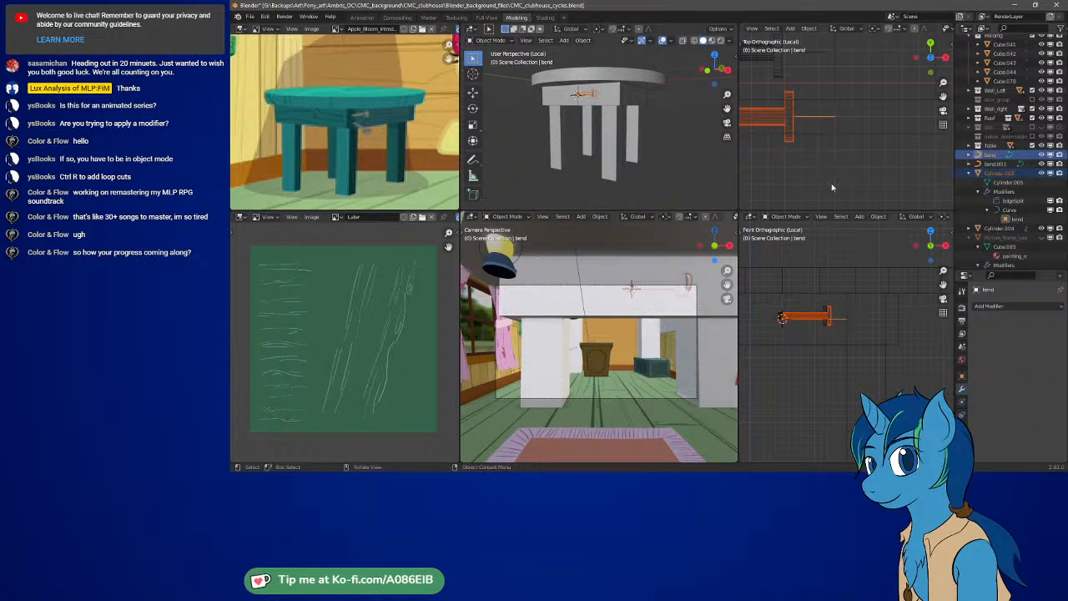
{"action": "left_click", "coordinate": [997, 174], "text": "ctrl"}
{"action": "left_click", "coordinate": [808, 29]}
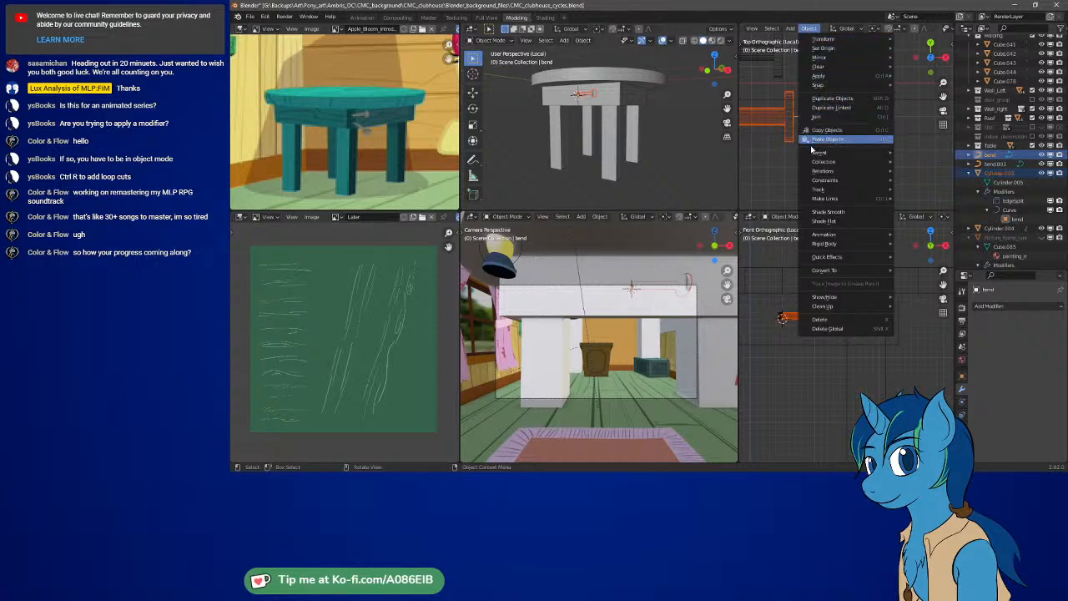
{"action": "mouse_move", "coordinate": [841, 171]}
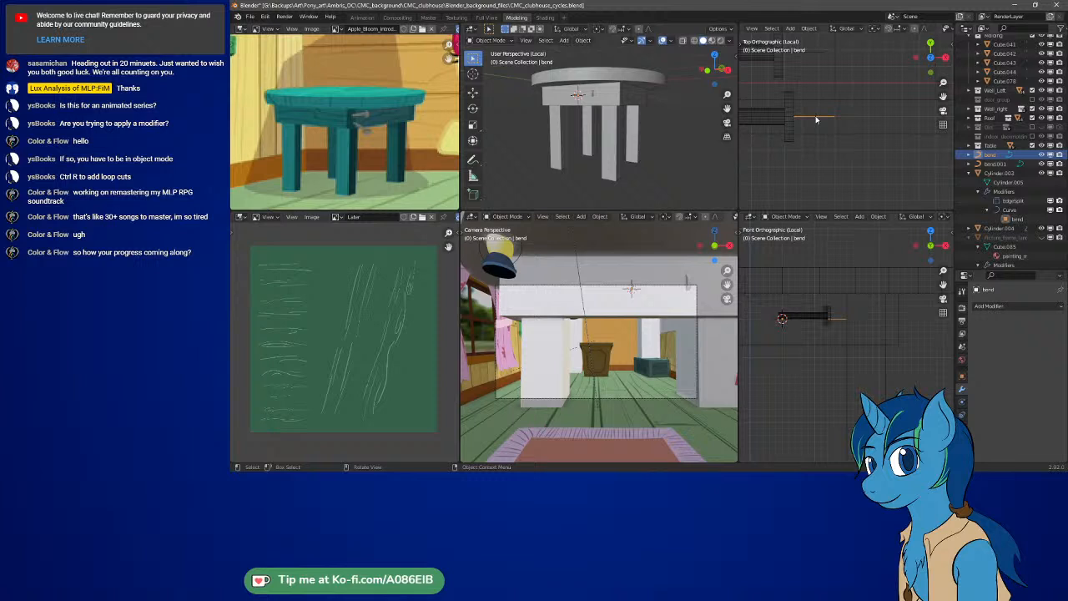
Parent the bend curve to the original nail with the Object option and collapse the nail's outliner hierarchy
{"action": "left_click", "coordinate": [791, 116]}
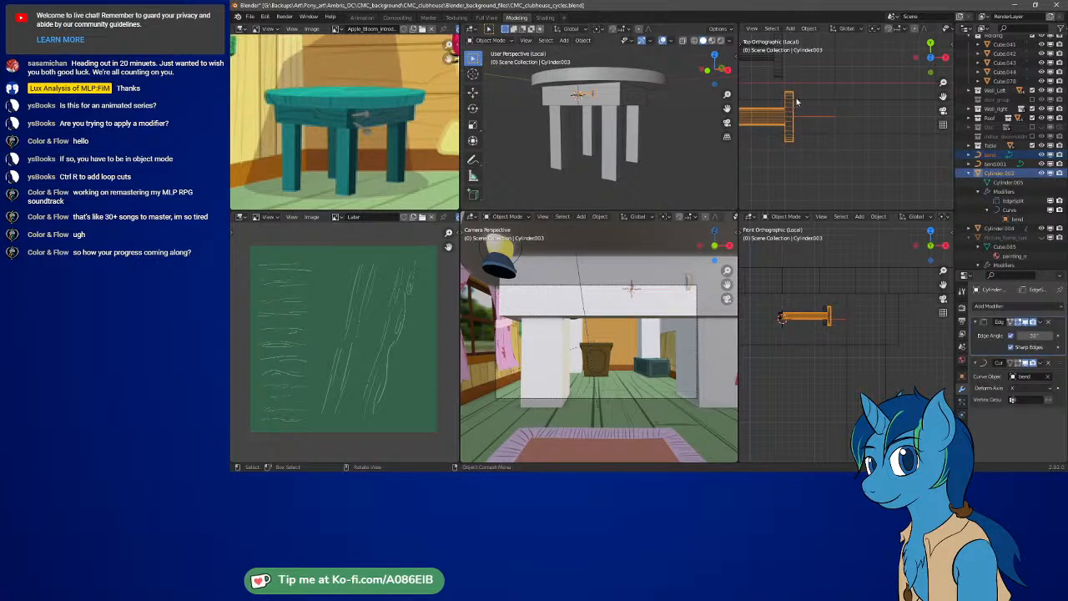
{"action": "left_click", "coordinate": [813, 29]}
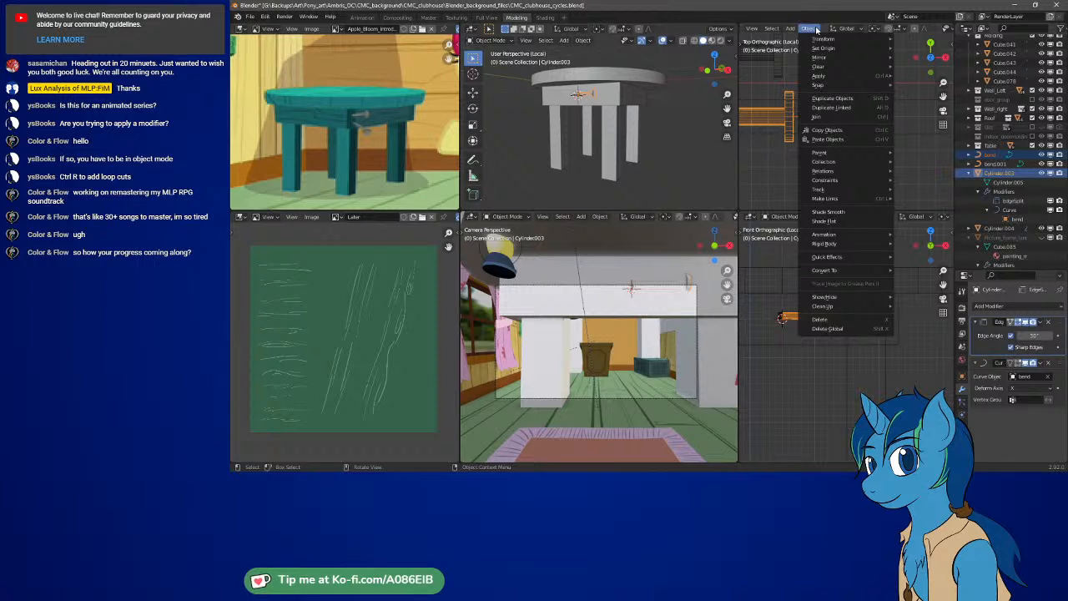
{"action": "mouse_move", "coordinate": [810, 50]}
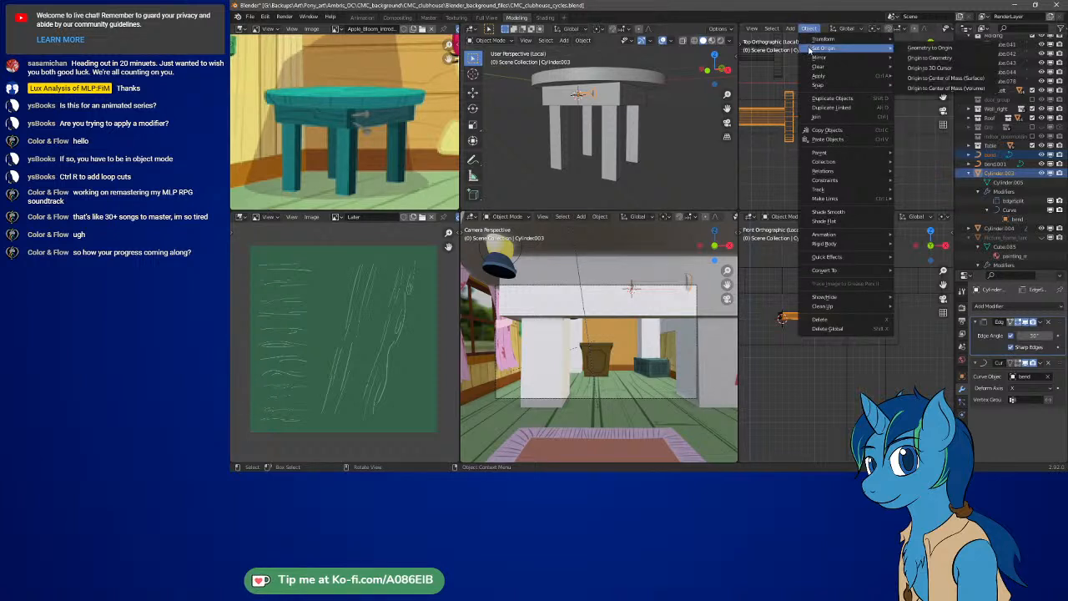
{"action": "mouse_move", "coordinate": [837, 153]}
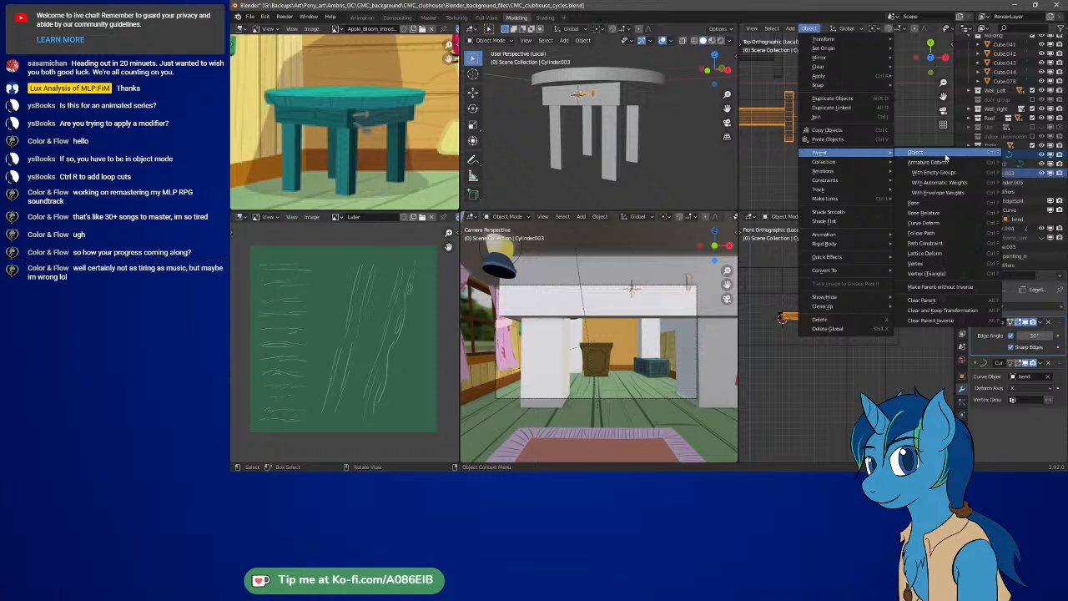
{"action": "left_click", "coordinate": [945, 157]}
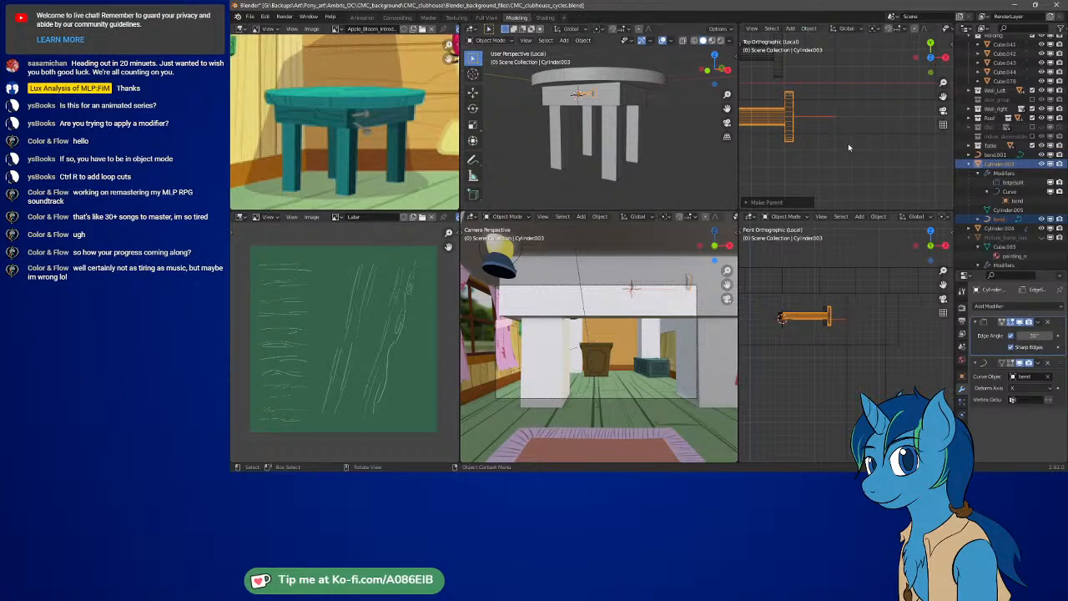
{"action": "left_click", "coordinate": [970, 164]}
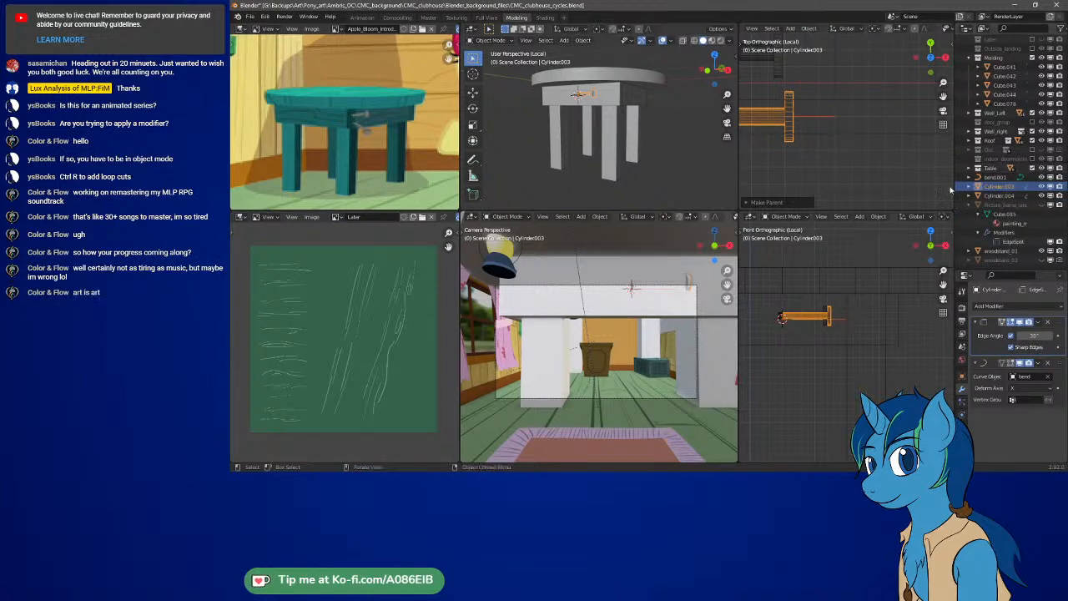
Select only the nail and move it about 1.7 along X and 0.15 along Z, to the end of the table apron
{"action": "left_click", "coordinate": [781, 123]}
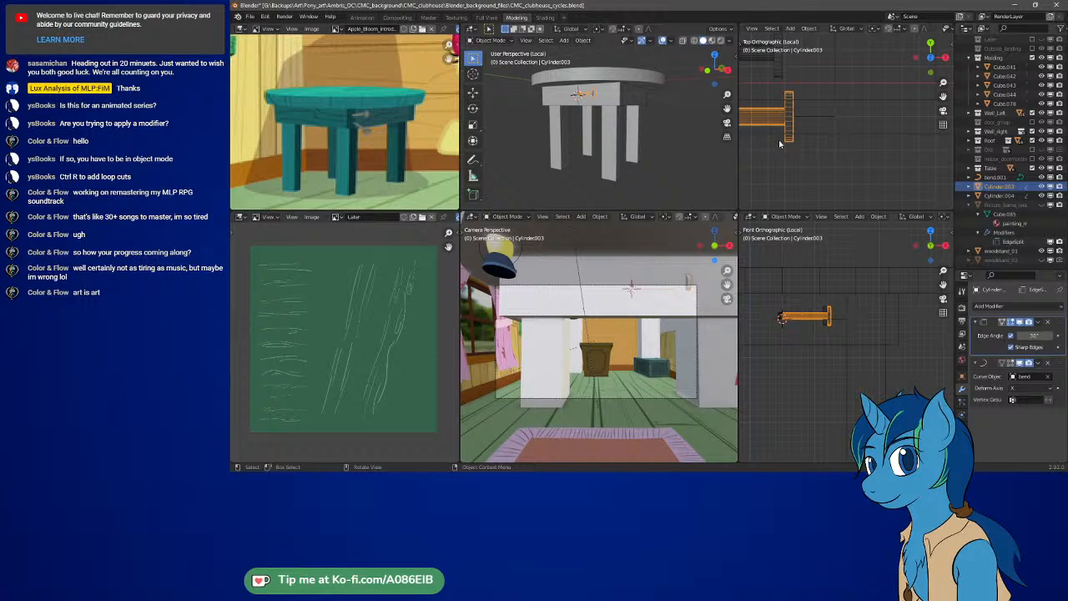
{"action": "key", "text": "g"}
{"action": "right_click", "coordinate": [841, 166]}
{"action": "middle_click_drag", "start_coordinate": [839, 331], "coordinate": [774, 332], "text": "shift"}
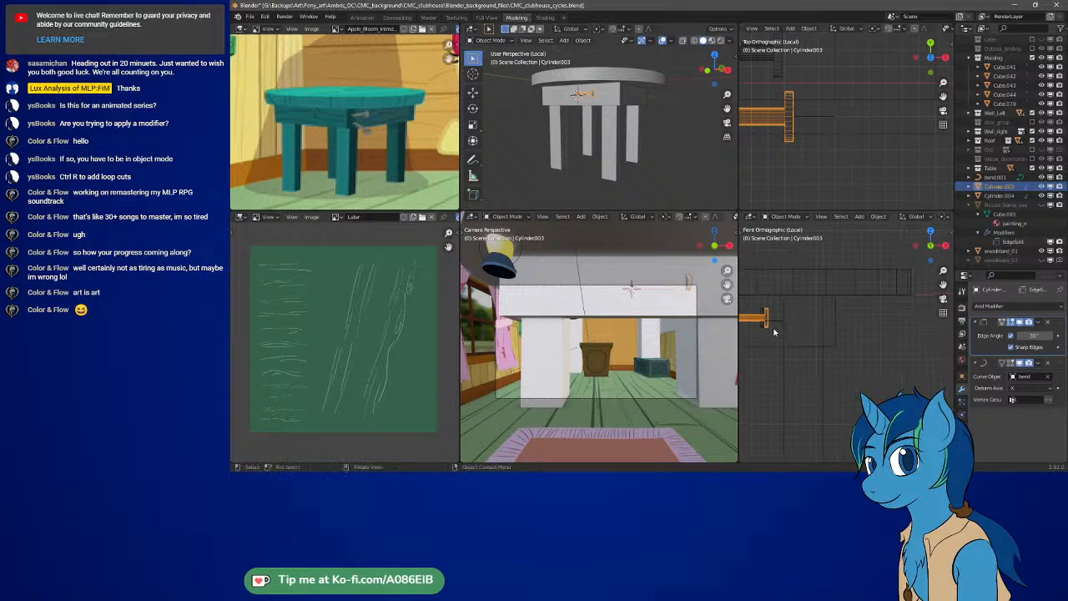
{"action": "key", "text": "g"}
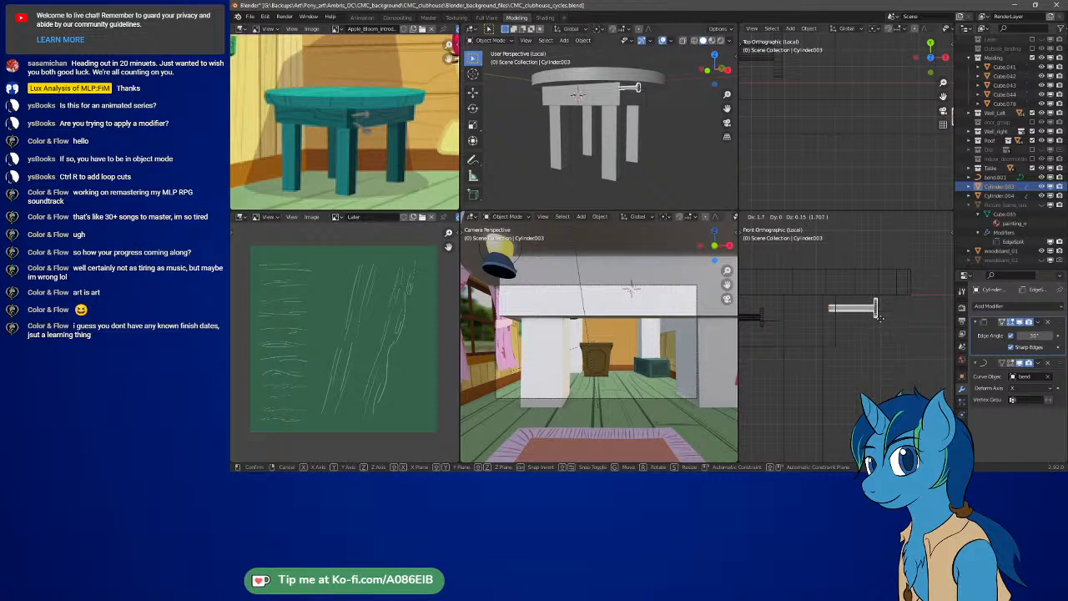
{"action": "left_click", "coordinate": [881, 320]}
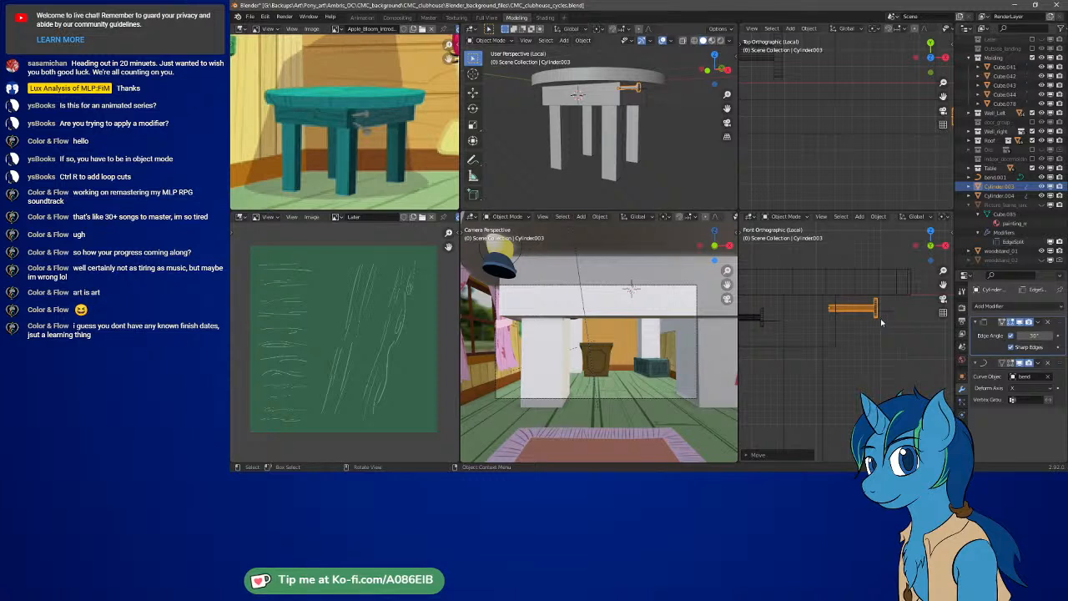
Lower the nail about 0.1 along Z beside the table apron, judging its placement against the reference image
{"action": "middle_click_drag", "start_coordinate": [666, 155], "coordinate": [594, 133]}
{"action": "scroll", "coordinate": [666, 110], "scroll_direction": "up", "scroll_amount": 3}
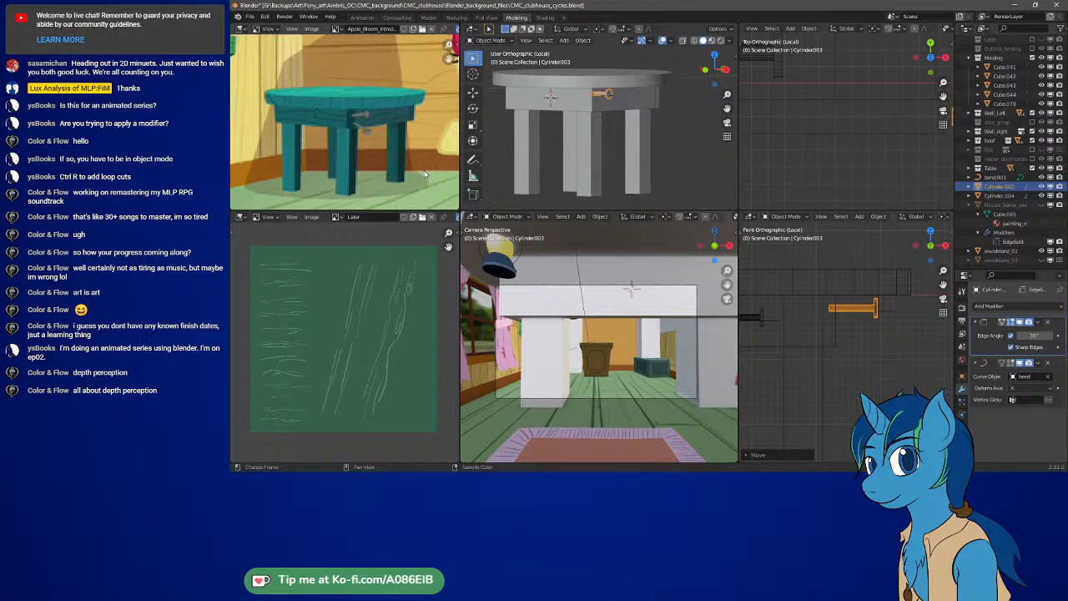
{"action": "middle_click_drag", "start_coordinate": [571, 130], "coordinate": [590, 135]}
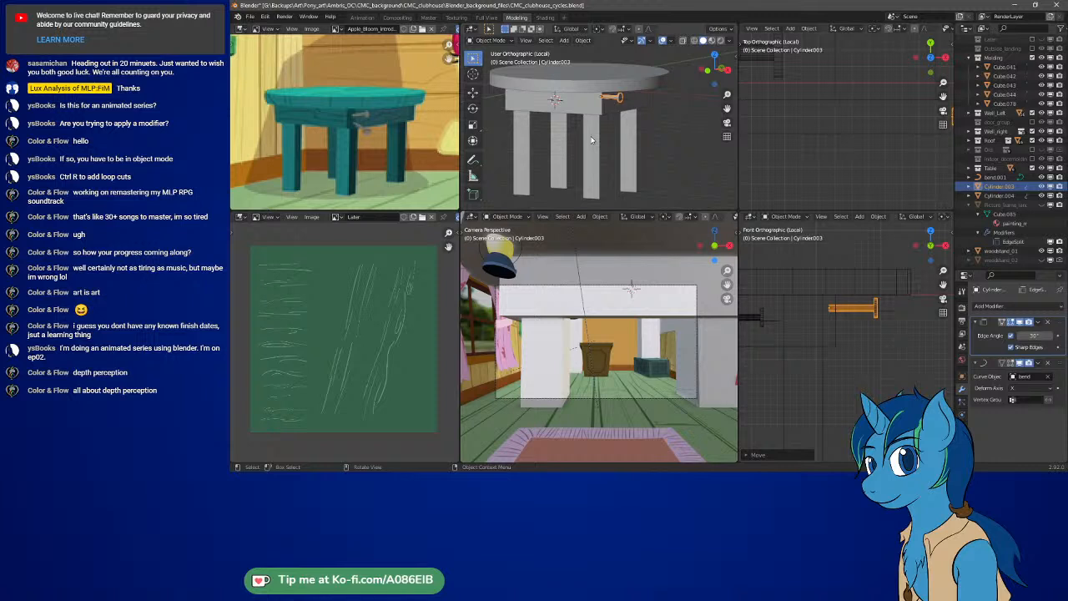
{"action": "middle_click_drag", "start_coordinate": [590, 139], "coordinate": [566, 140]}
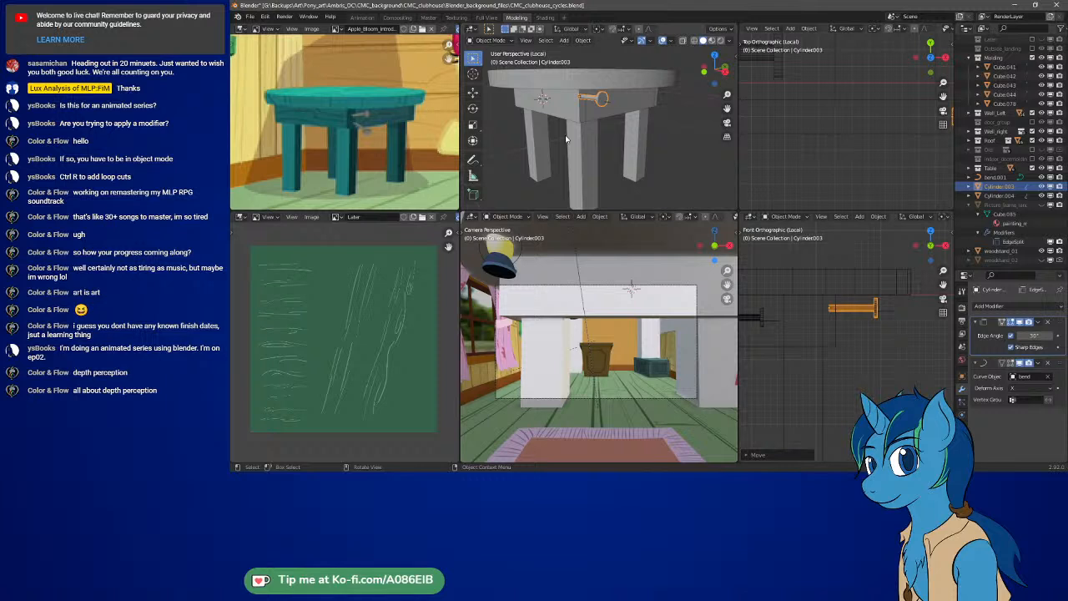
{"action": "key", "text": "KP_5"}
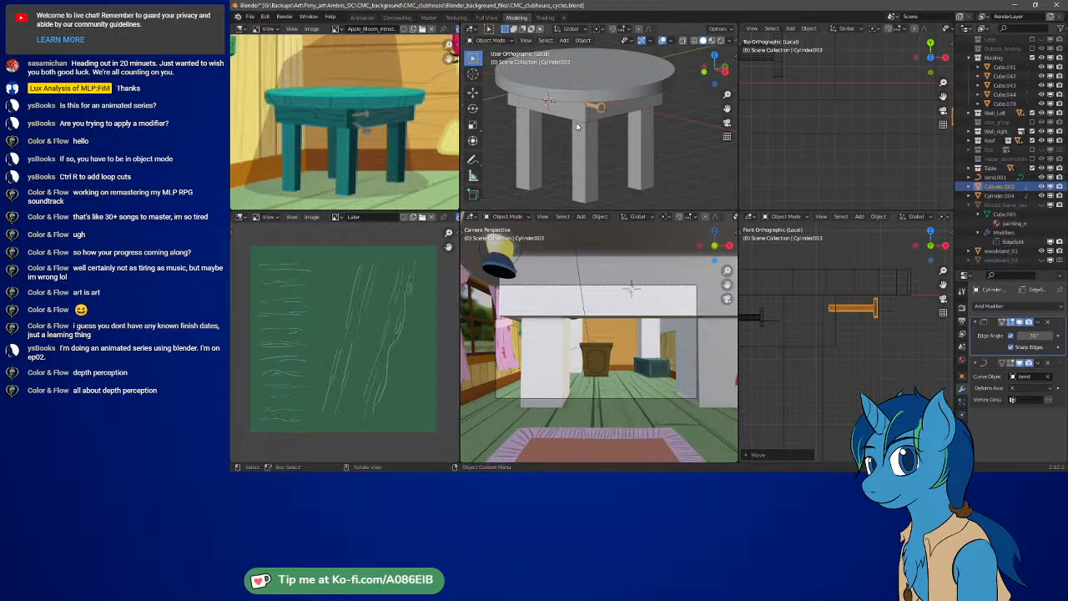
{"action": "middle_click_drag", "start_coordinate": [576, 126], "coordinate": [590, 79]}
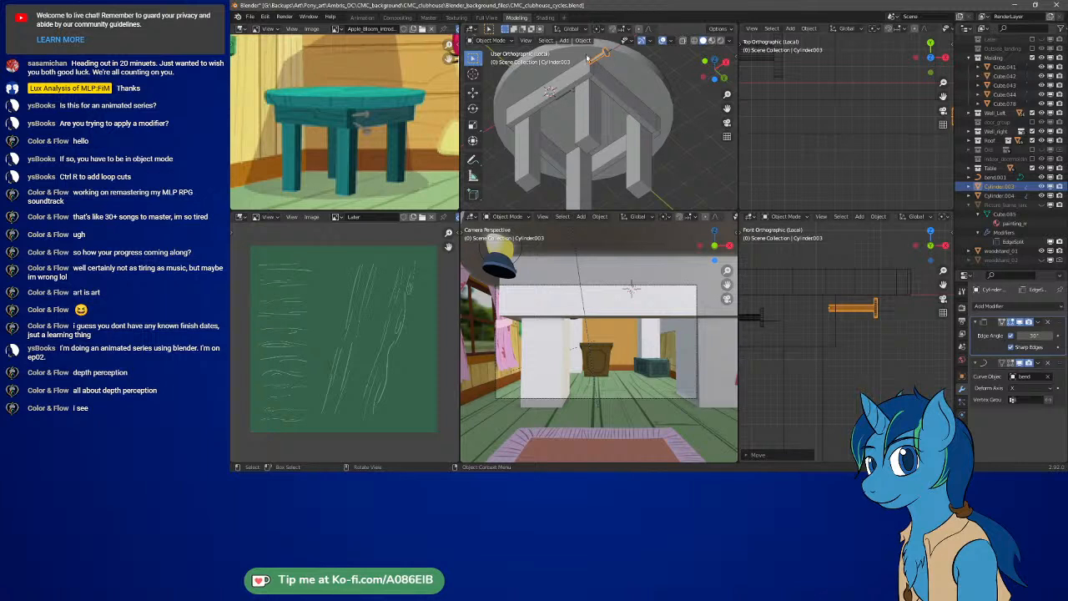
{"action": "middle_click_drag", "start_coordinate": [584, 76], "coordinate": [573, 117]}
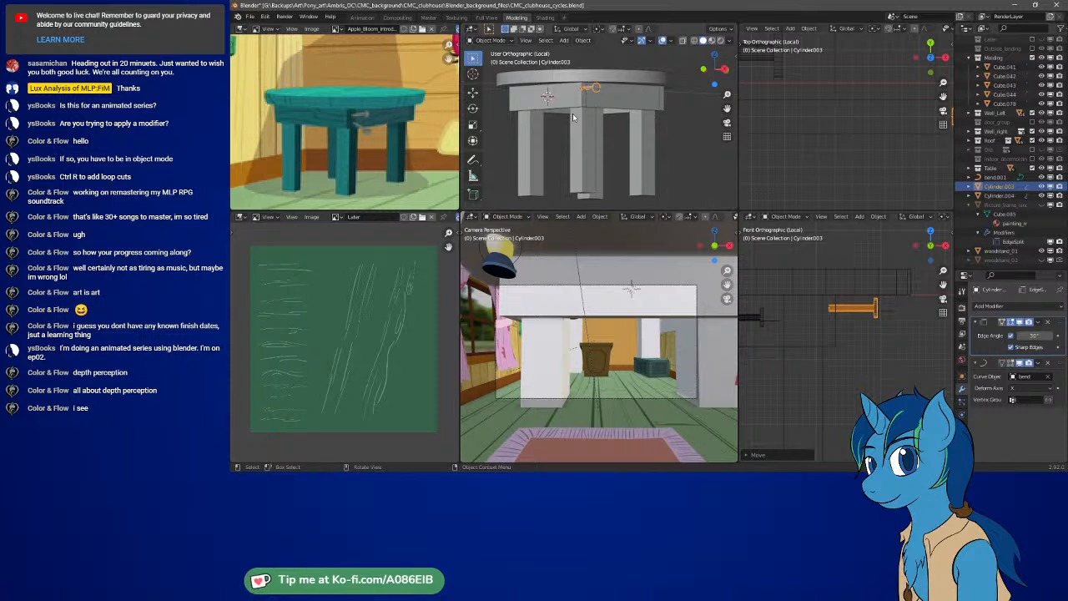
{"action": "middle_click_drag", "start_coordinate": [573, 118], "coordinate": [568, 123]}
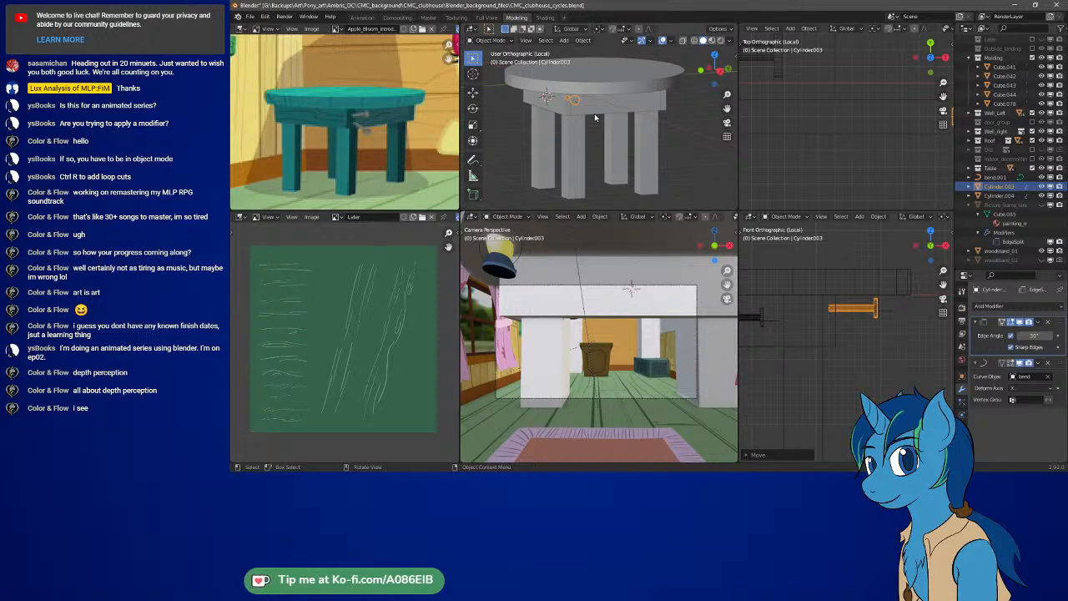
{"action": "mouse_move", "coordinate": [591, 119]}
{"action": "middle_mouse_down"}
{"action": "mouse_move", "coordinate": [609, 118]}
{"action": "mouse_move", "coordinate": [601, 123]}
{"action": "middle_mouse_up"}
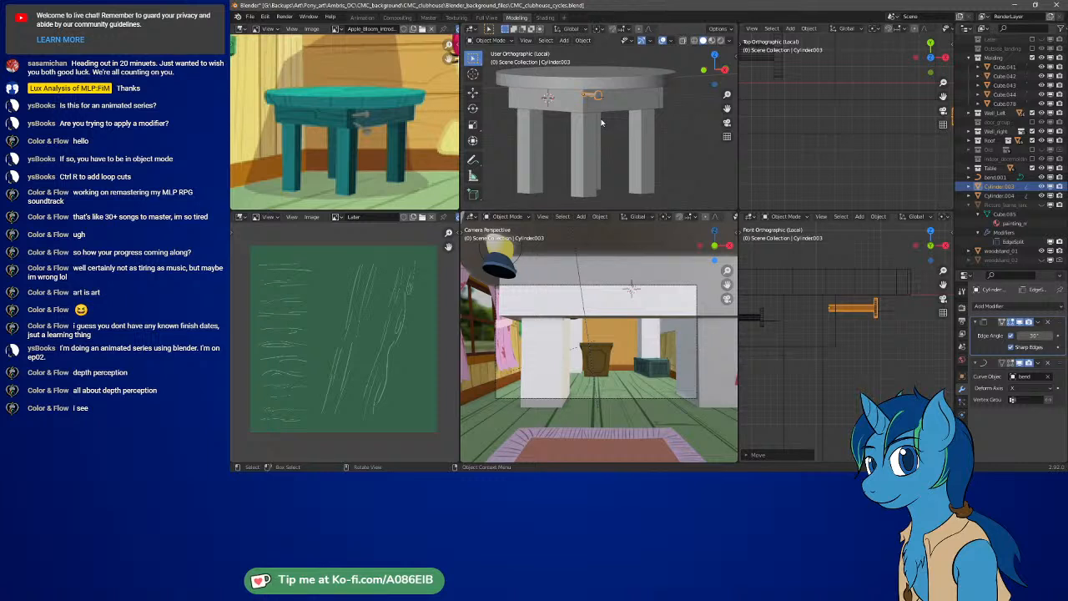
{"action": "middle_click_drag", "start_coordinate": [600, 122], "coordinate": [598, 117]}
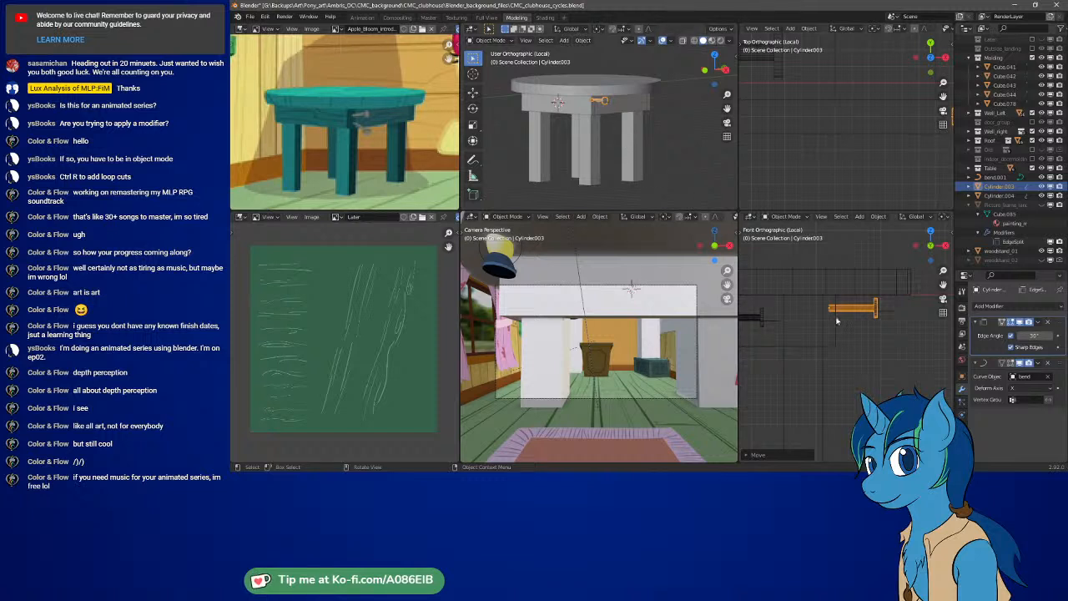
{"action": "key", "text": "g"}
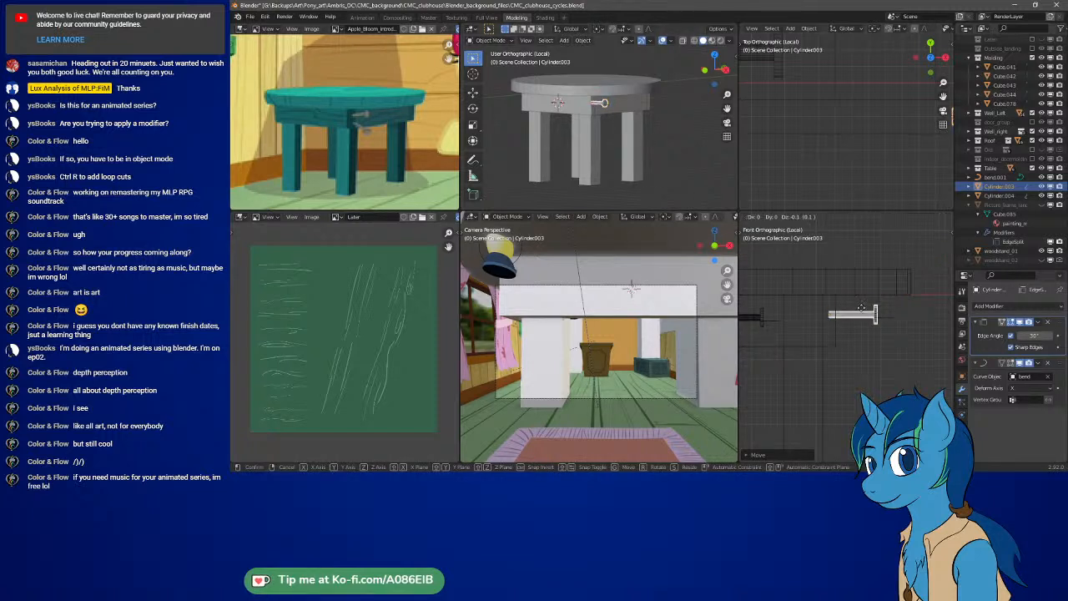
{"action": "left_click", "coordinate": [862, 309]}
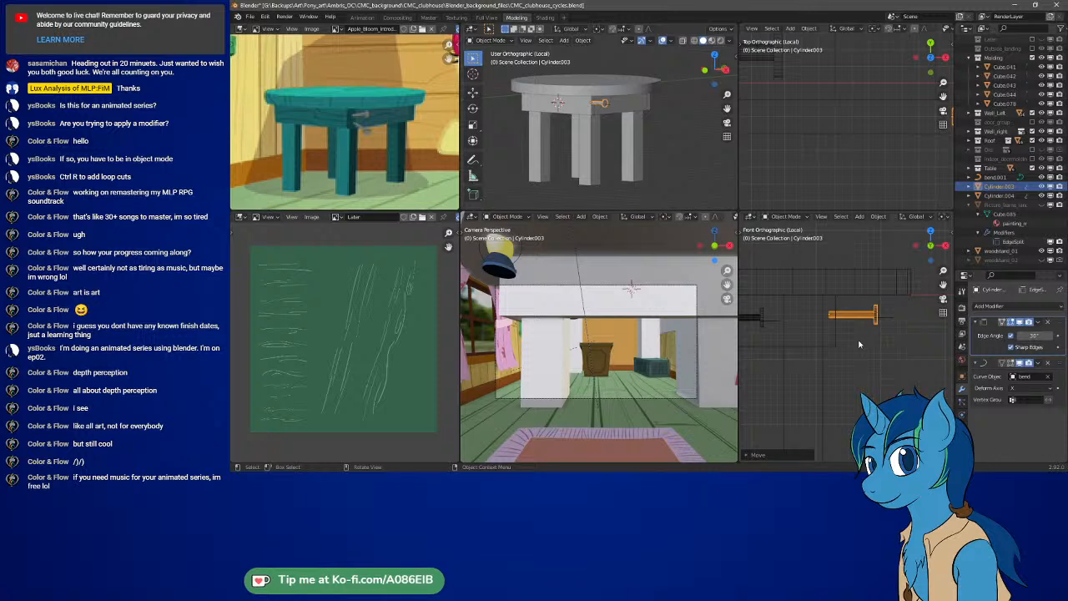
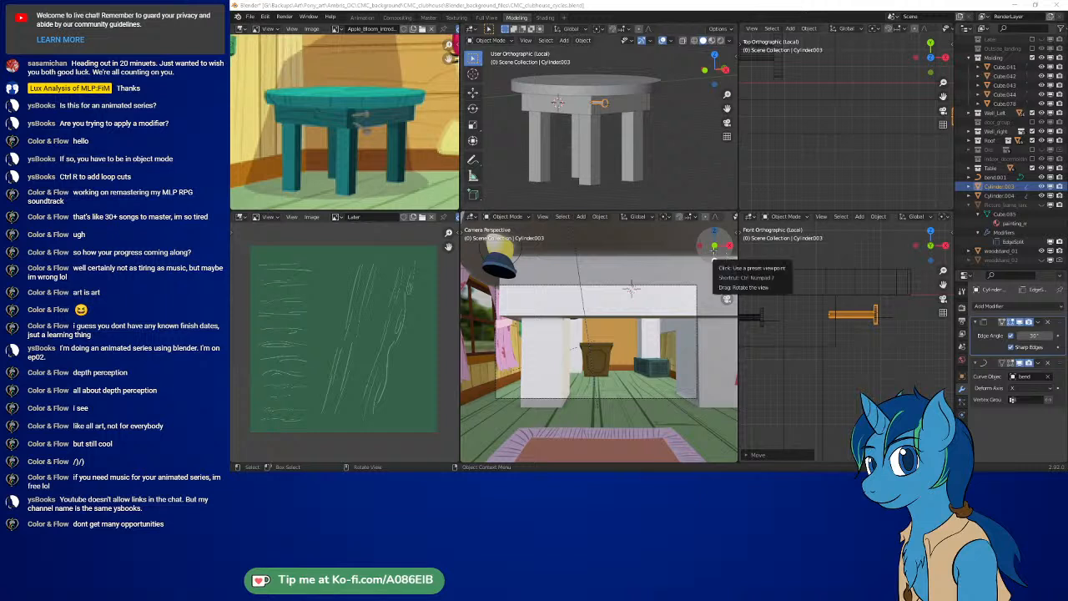
Thicken the front table apron Cube.029 by moving its outer-face vertices outward along Y in Edit Mode
{"action": "left_click", "coordinate": [575, 115]}
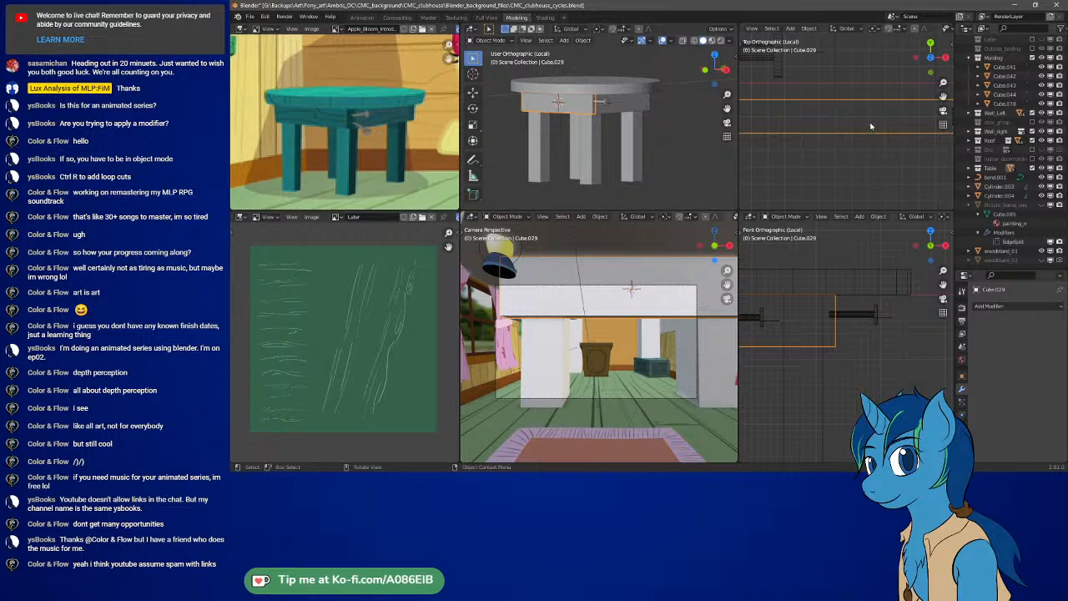
{"action": "scroll", "coordinate": [870, 126], "scroll_direction": "down", "scroll_amount": 3}
{"action": "scroll", "coordinate": [830, 146], "scroll_direction": "down", "scroll_amount": 3}
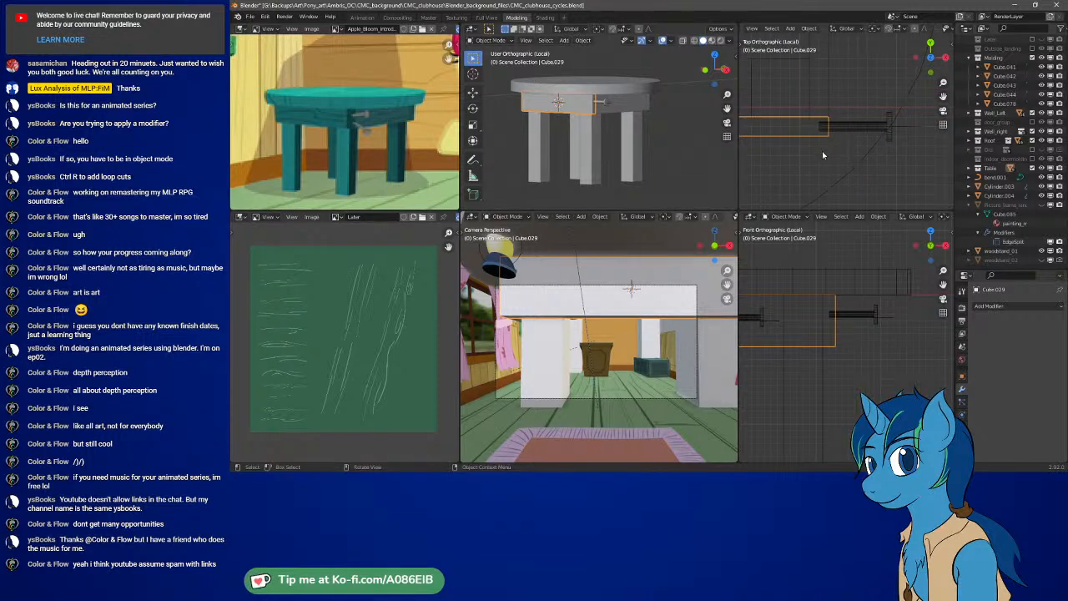
{"action": "key", "text": "Tab"}
{"action": "scroll", "coordinate": [826, 138], "scroll_direction": "down", "scroll_amount": 3}
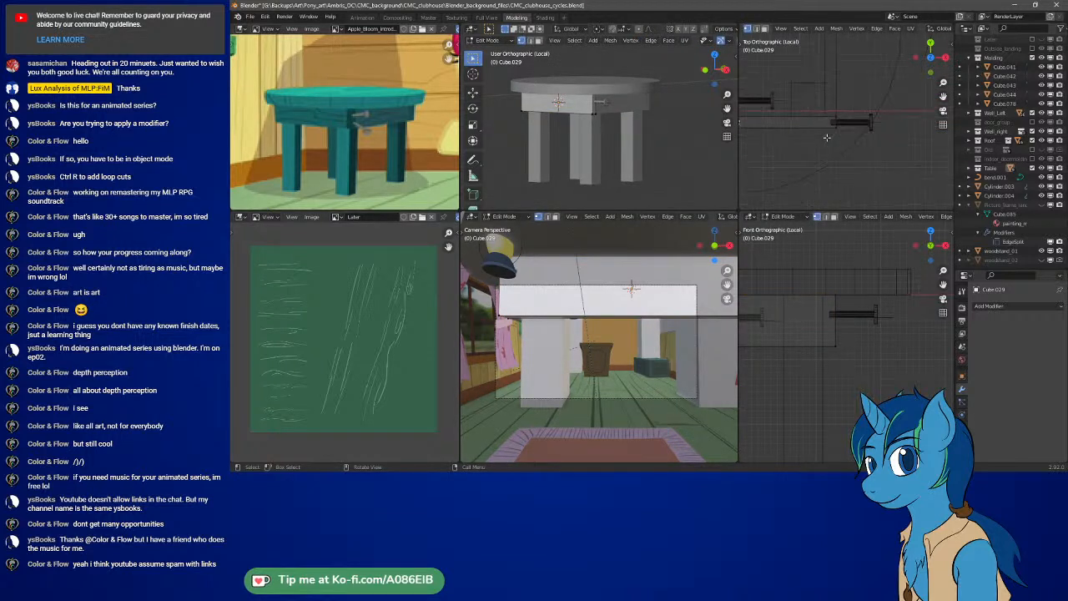
{"action": "middle_click_drag", "start_coordinate": [771, 141], "coordinate": [850, 144], "text": "shift"}
{"action": "scroll", "coordinate": [850, 145], "scroll_direction": "down", "scroll_amount": 2}
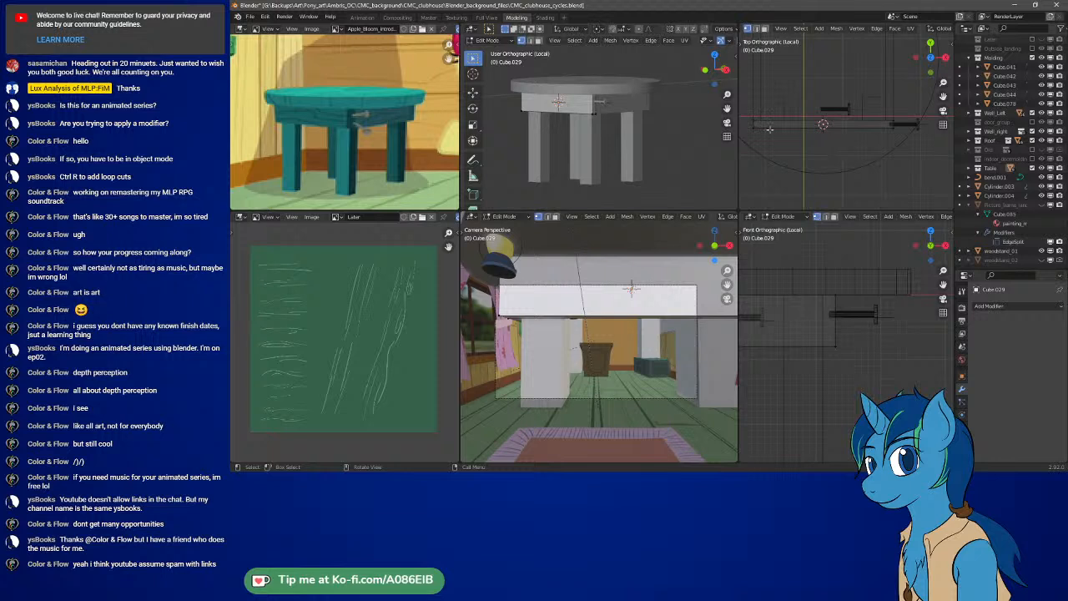
{"action": "left_click_drag", "start_coordinate": [743, 120], "coordinate": [906, 144]}
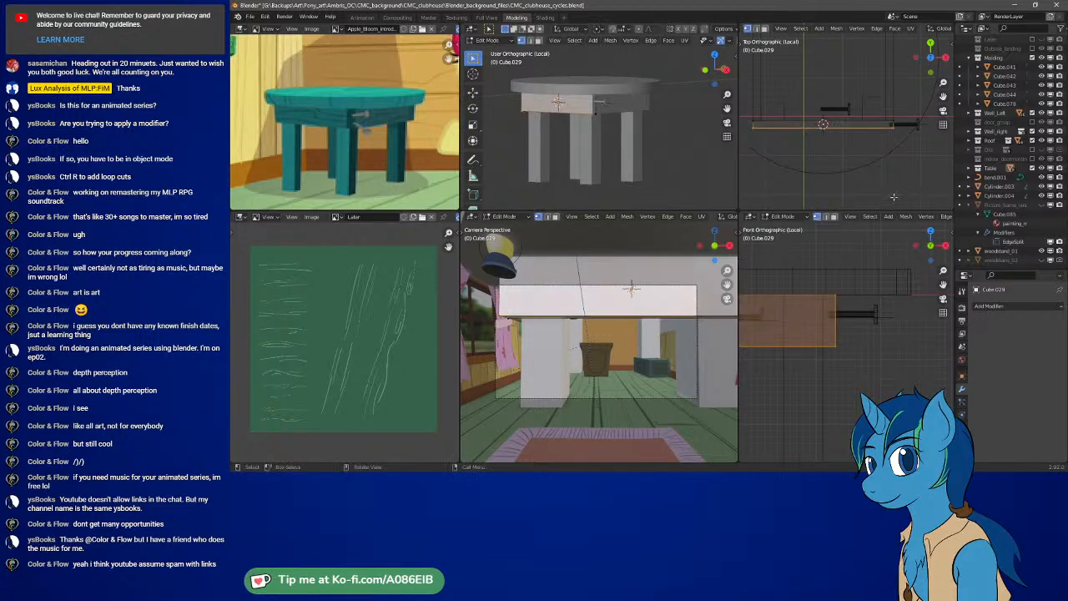
{"action": "scroll", "coordinate": [894, 153], "scroll_direction": "up", "scroll_amount": 3}
{"action": "middle_click_drag", "start_coordinate": [893, 152], "coordinate": [795, 163], "text": "shift"}
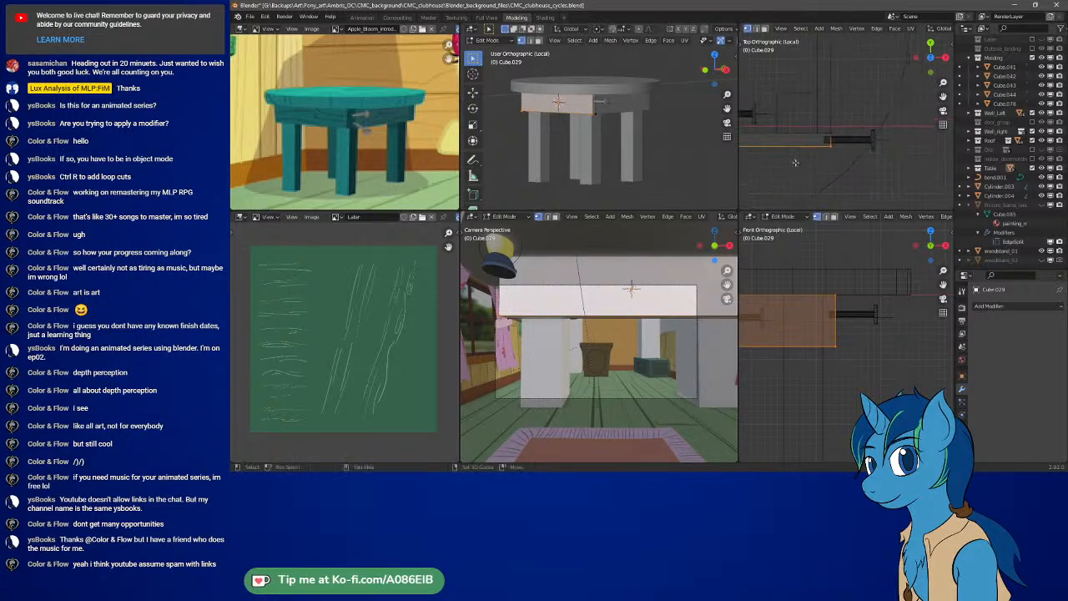
{"action": "scroll", "coordinate": [795, 163], "scroll_direction": "up", "scroll_amount": 3}
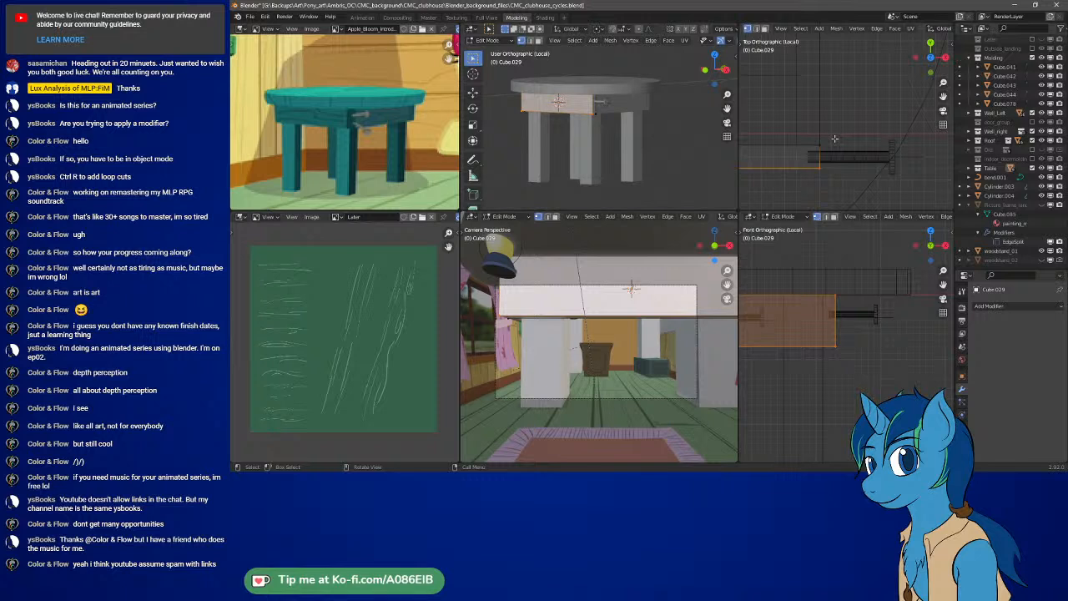
{"action": "key", "text": "g"}
{"action": "key", "text": "y"}
{"action": "left_click", "coordinate": [846, 198]}
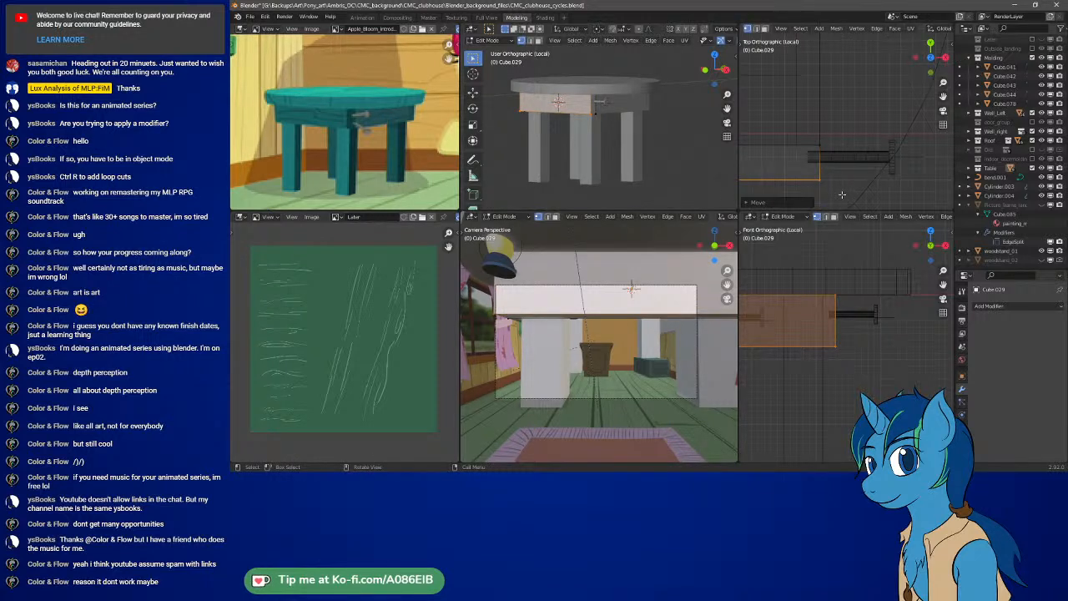
{"action": "key", "text": "Tab"}
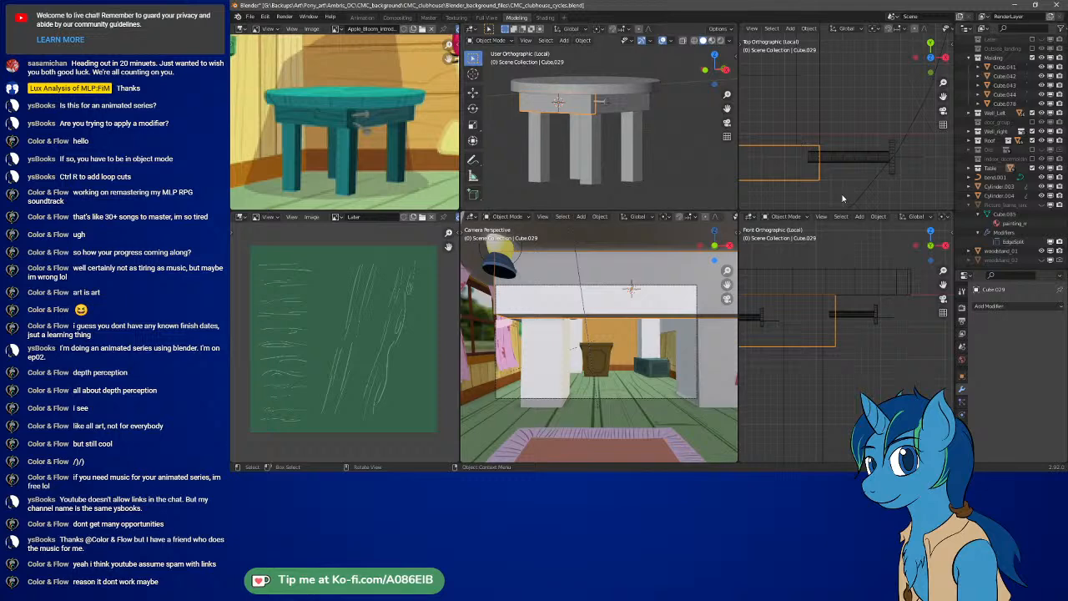
Thicken the rear table apron Cube.030 by moving its outer-face vertices about 0.1 outward along Y in Edit Mode
{"action": "left_click", "coordinate": [649, 104]}
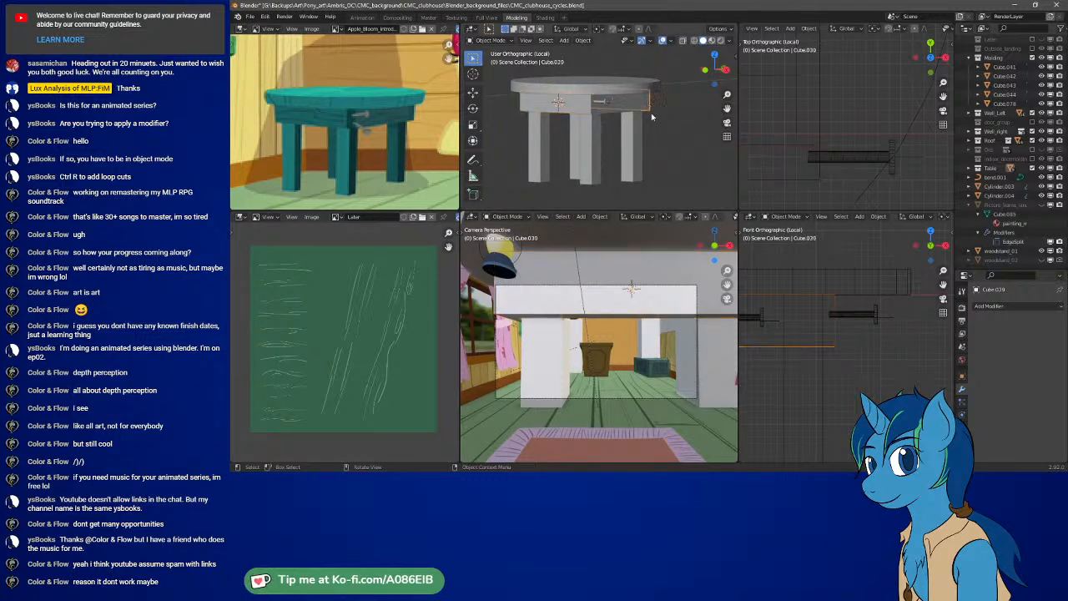
{"action": "scroll", "coordinate": [788, 125], "scroll_direction": "down", "scroll_amount": 3}
{"action": "middle_click_drag", "start_coordinate": [816, 113], "coordinate": [841, 36], "text": "shift"}
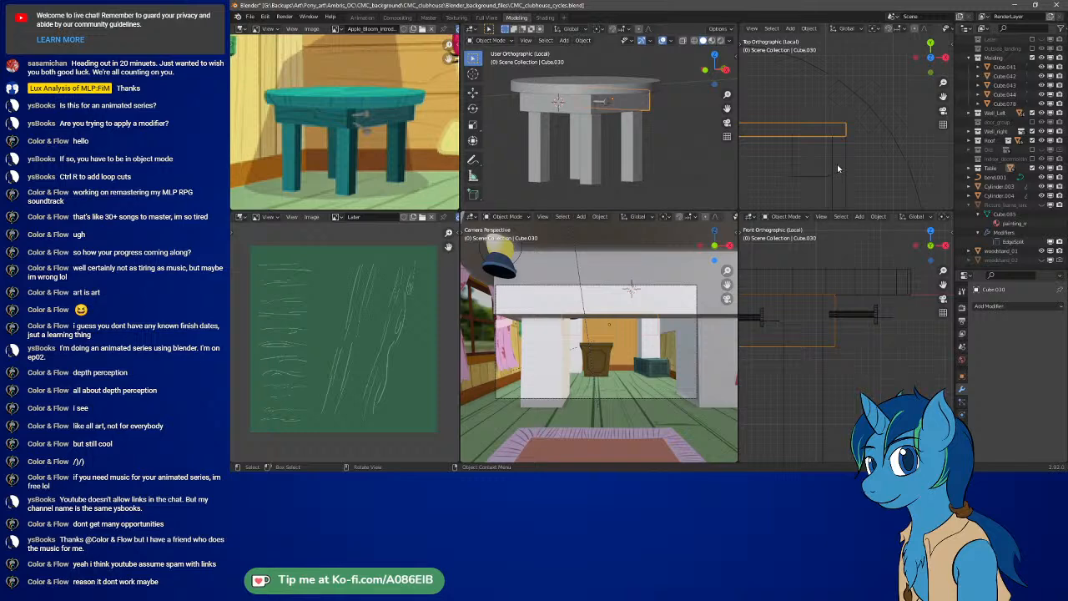
{"action": "key", "text": "Tab"}
{"action": "middle_click_drag", "start_coordinate": [808, 149], "coordinate": [884, 151], "text": "shift"}
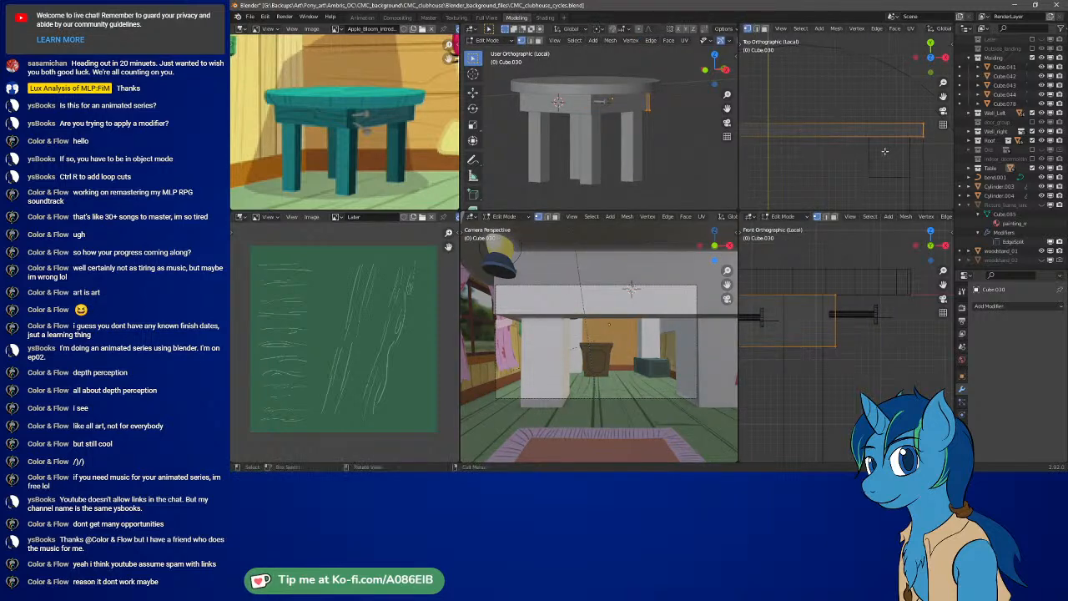
{"action": "scroll", "coordinate": [884, 151], "scroll_direction": "down", "scroll_amount": 3}
{"action": "left_click_drag", "start_coordinate": [748, 122], "coordinate": [901, 140]}
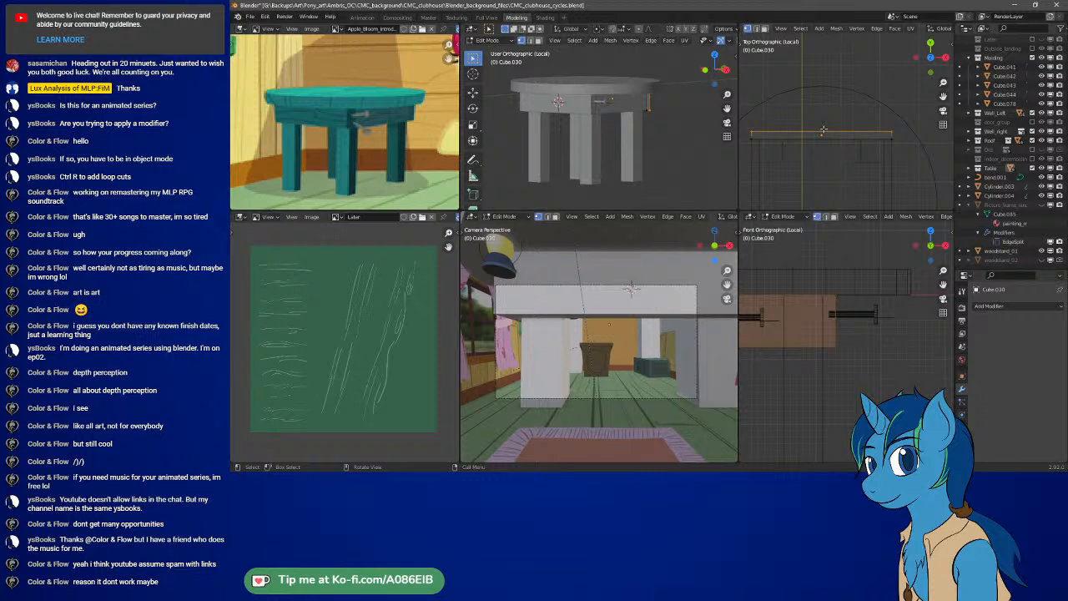
{"action": "key", "text": "g"}
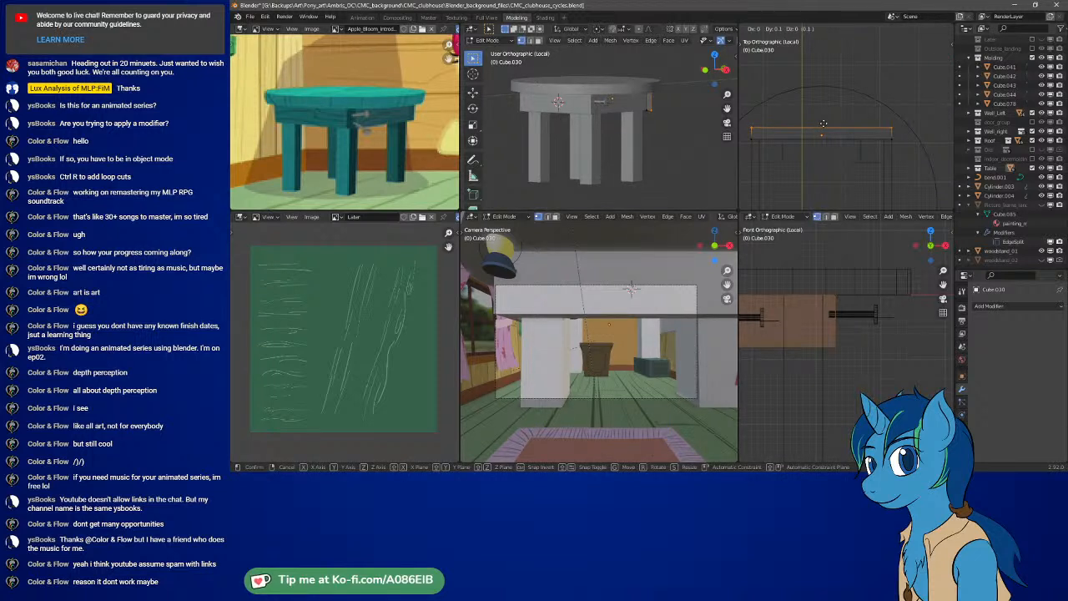
{"action": "left_click", "coordinate": [824, 124]}
{"action": "key", "text": "Tab"}
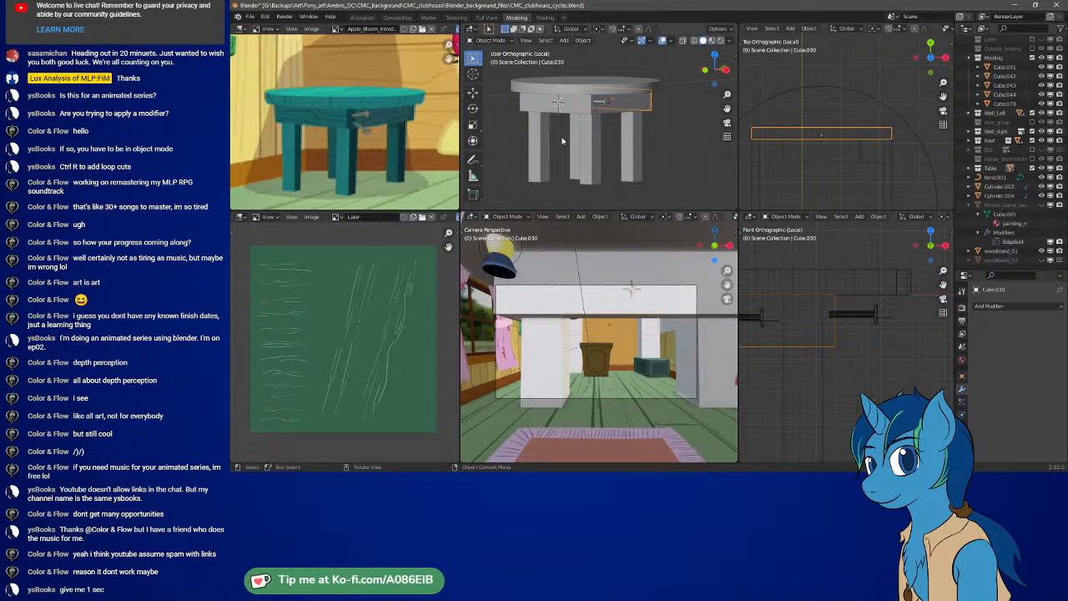
Raise the nail Cylinder.003 about 0.1 along Z, and fine-tune it by lowering it about 0.03
{"action": "left_click", "coordinate": [848, 314]}
{"action": "scroll", "coordinate": [850, 319], "scroll_direction": "up", "scroll_amount": 5}
{"action": "middle_click_drag", "start_coordinate": [851, 313], "coordinate": [817, 350], "text": "shift"}
{"action": "key", "text": "g"}
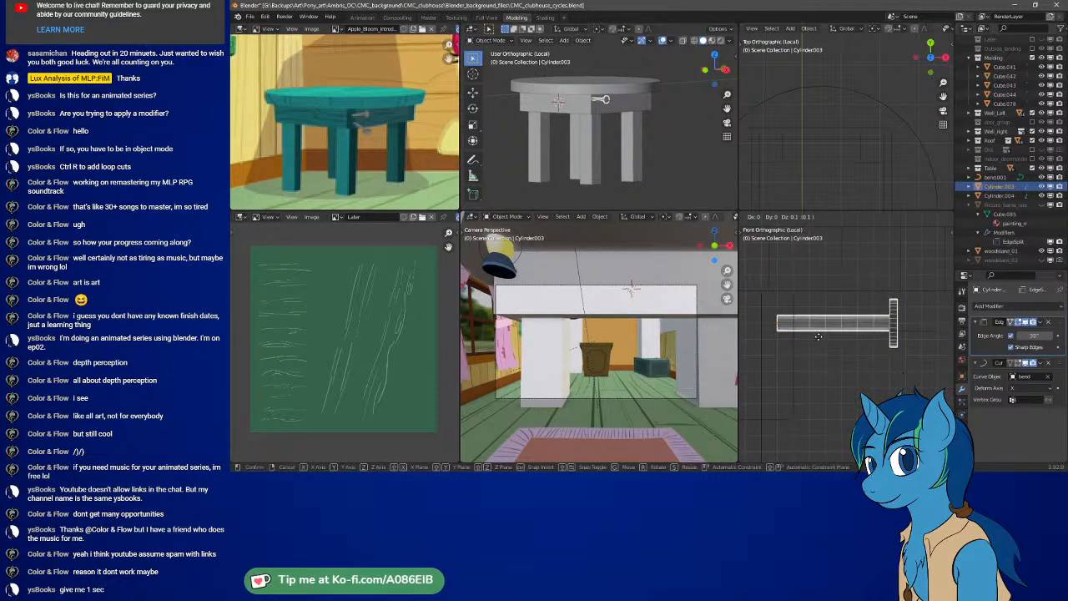
{"action": "left_click", "coordinate": [817, 335]}
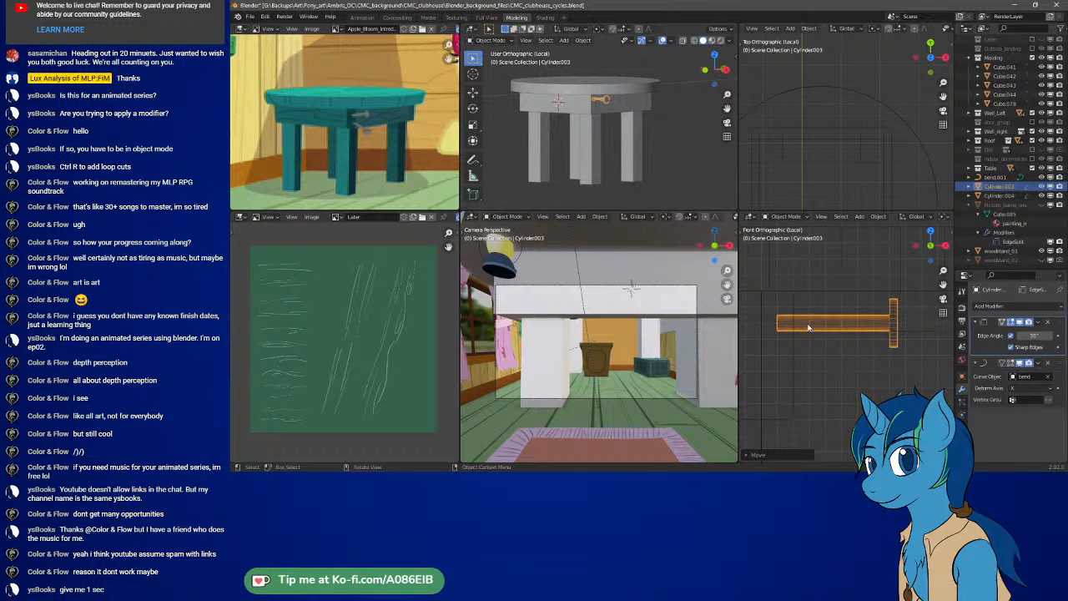
{"action": "scroll", "coordinate": [834, 326], "scroll_direction": "up", "scroll_amount": 5}
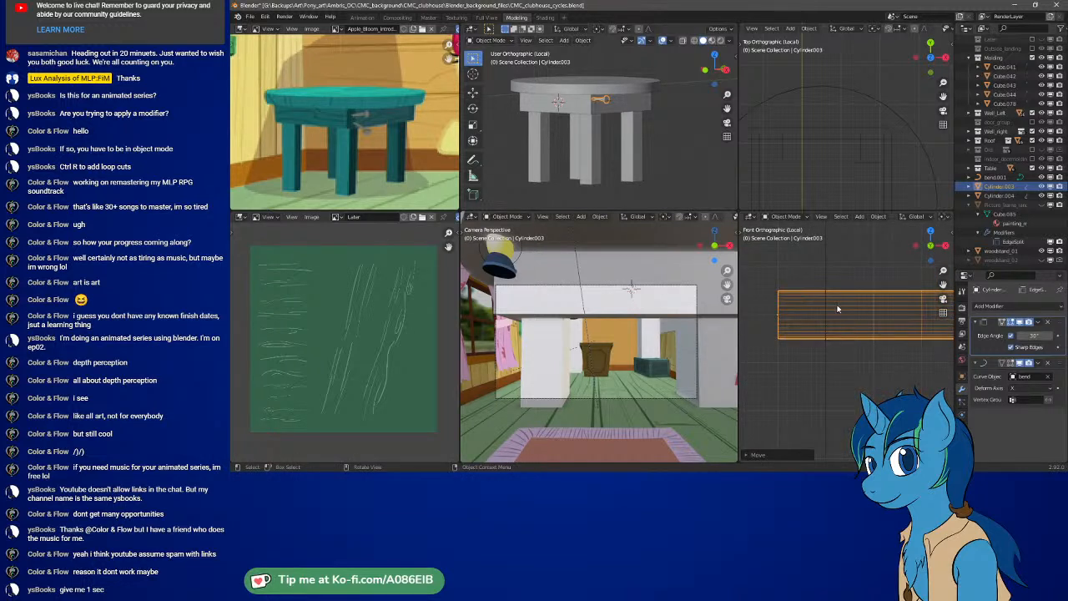
{"action": "key", "text": "g"}
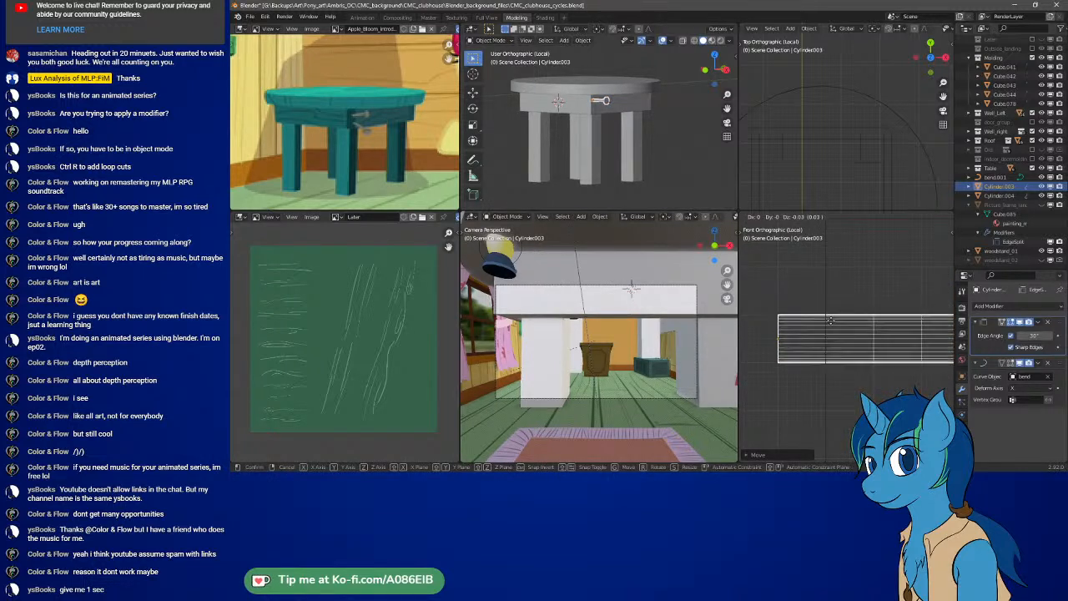
{"action": "left_click", "coordinate": [844, 319]}
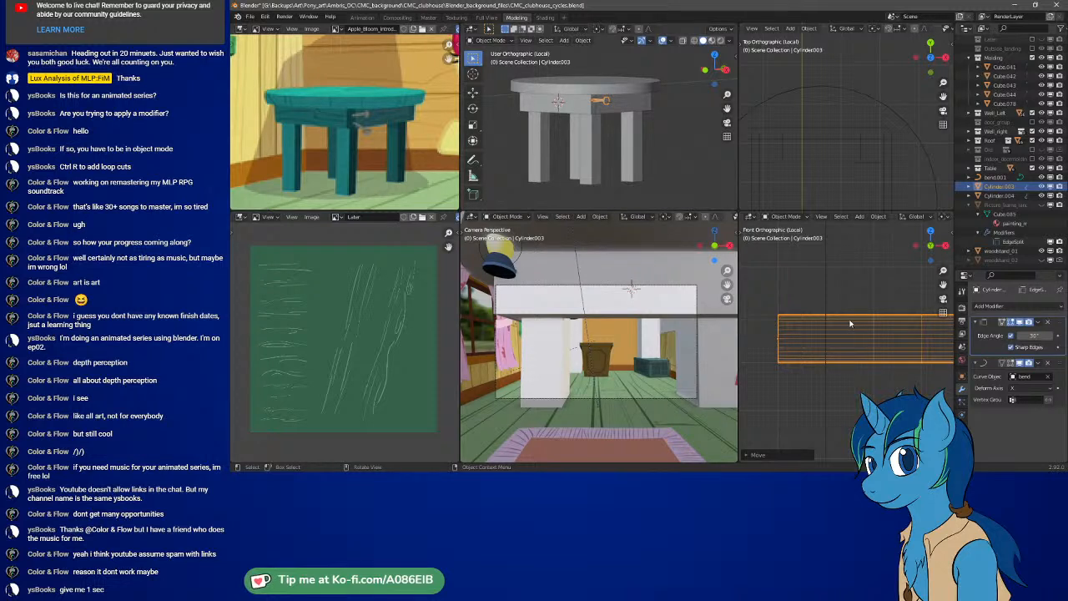
Edit the nail's bend curve and raise its head-end control point about 0.1 along Z
{"action": "middle_click_drag", "start_coordinate": [887, 345], "coordinate": [794, 346], "text": "shift"}
{"action": "scroll", "coordinate": [842, 354], "scroll_direction": "down", "scroll_amount": 3}
{"action": "scroll", "coordinate": [842, 351], "scroll_direction": "down", "scroll_amount": 2}
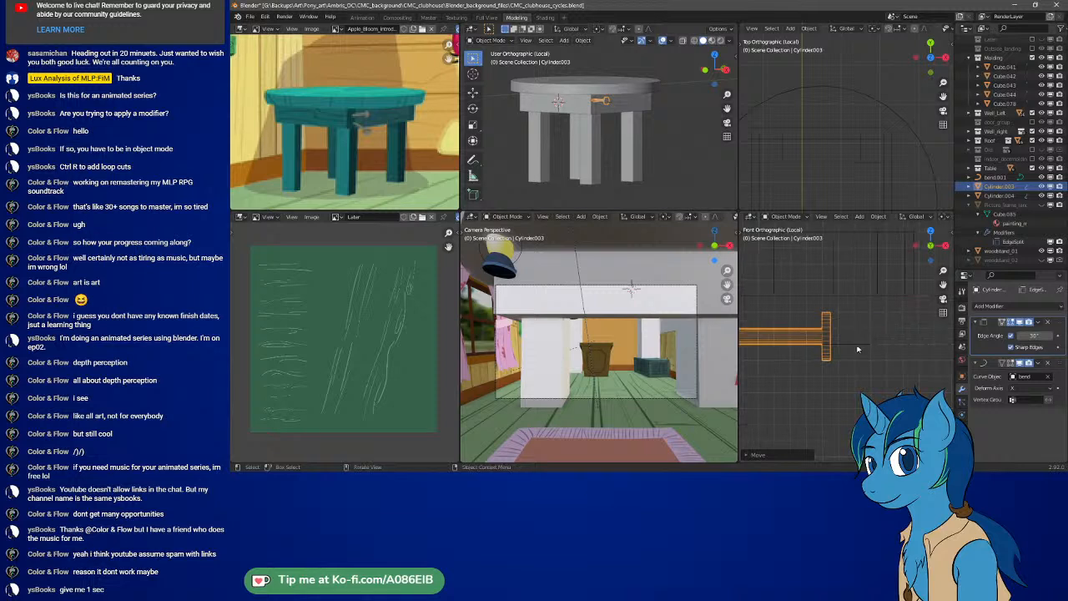
{"action": "left_click", "coordinate": [859, 349]}
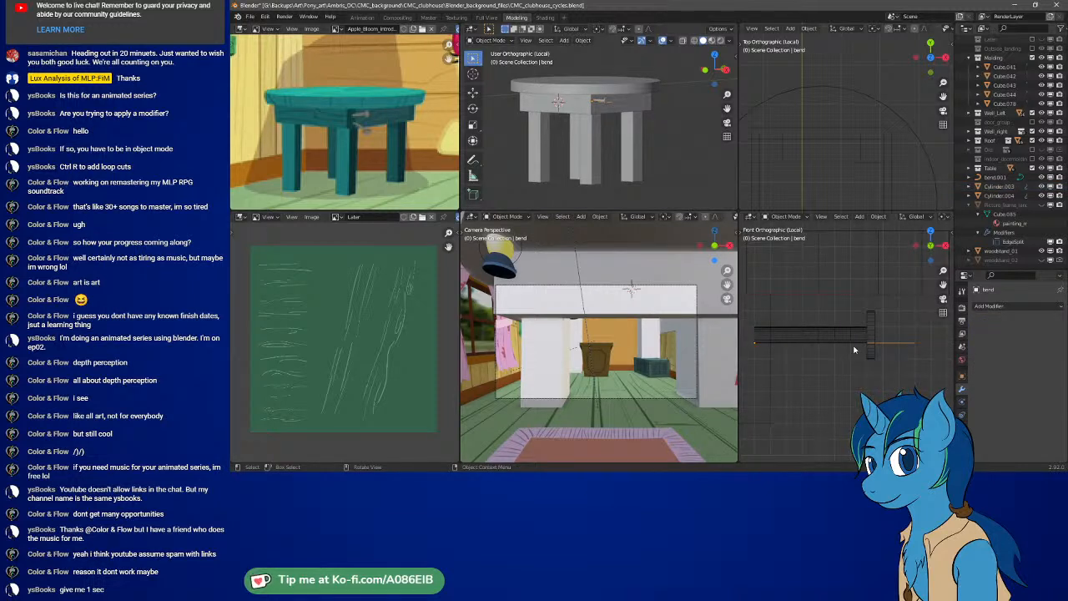
{"action": "key", "text": "Tab"}
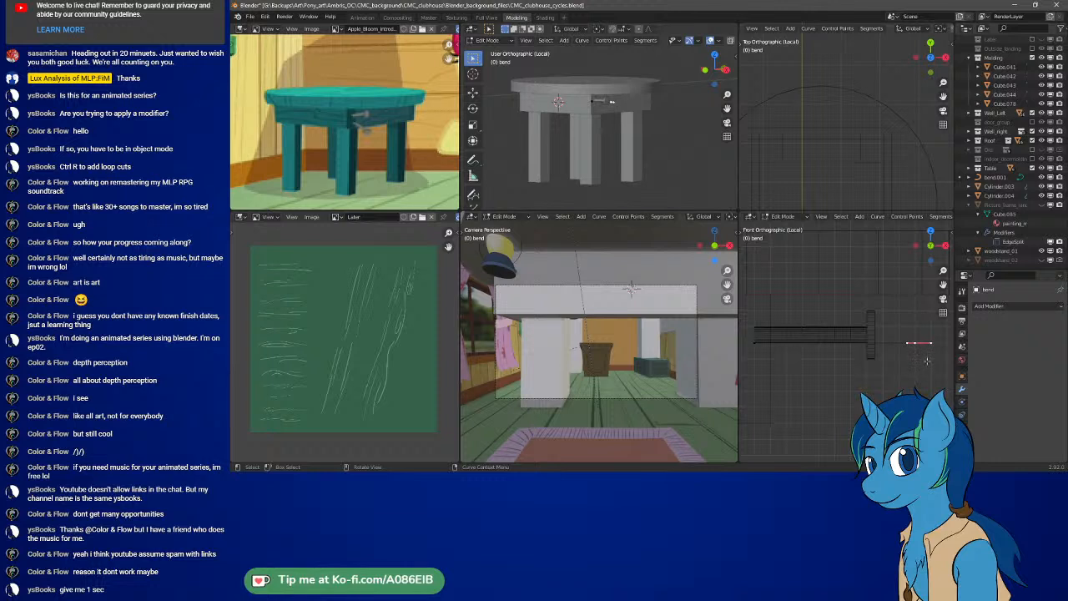
{"action": "key", "text": "g"}
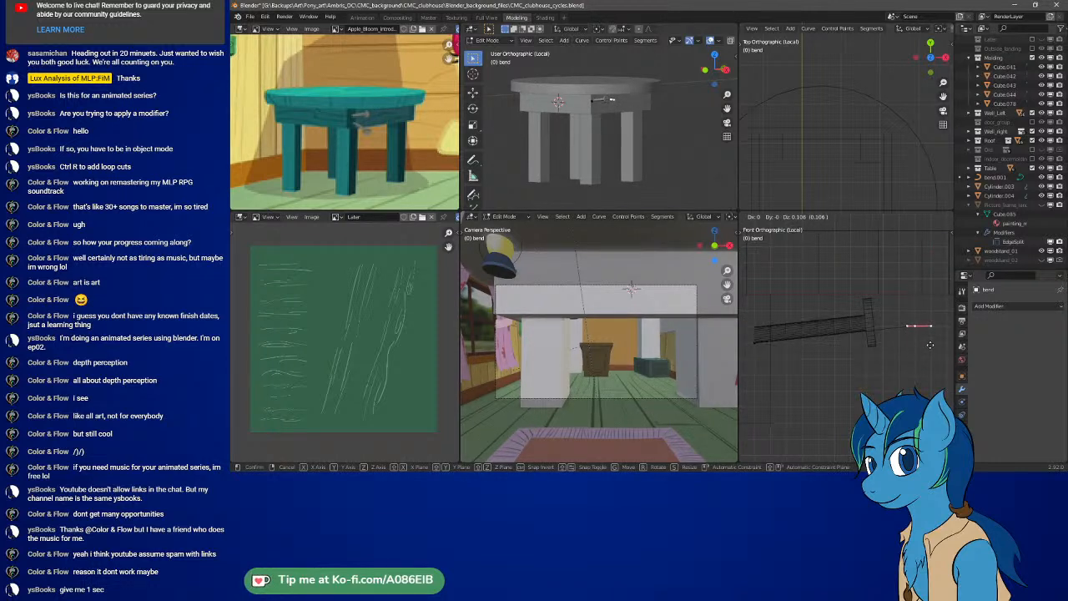
{"action": "left_click", "coordinate": [929, 344]}
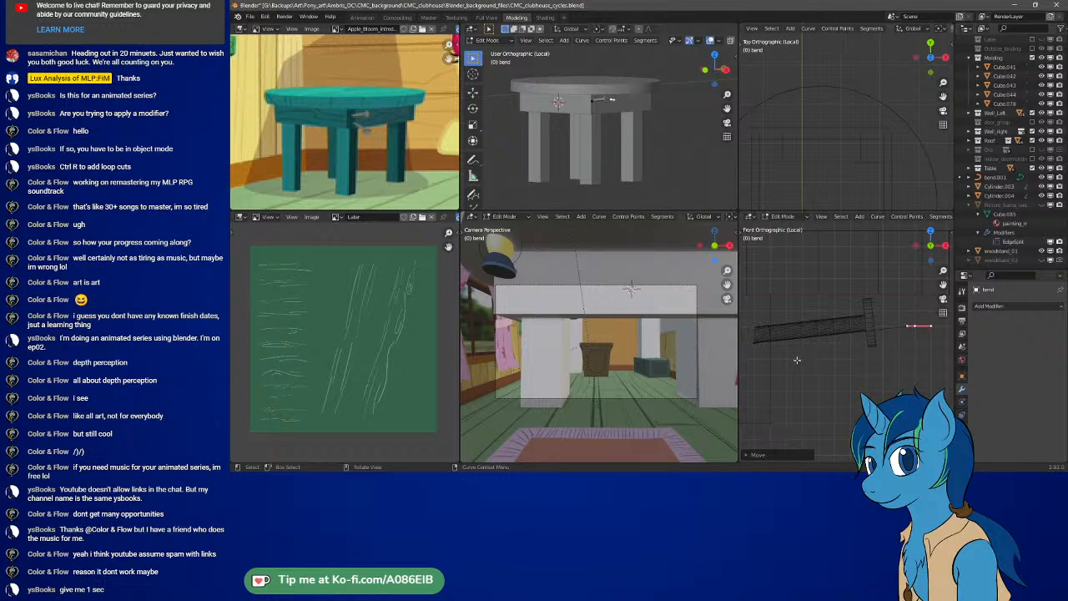
Extend the bend curve's start handle about 0.45 along X and pull its end handle back toward the start for an S-shaped bend
{"action": "left_click", "coordinate": [757, 344]}
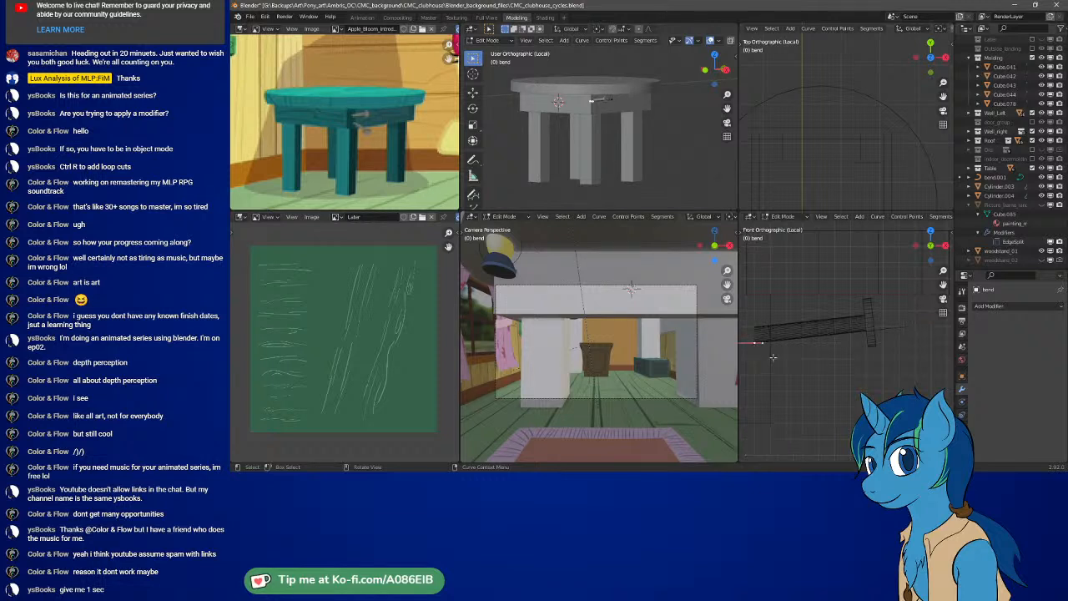
{"action": "key", "text": "g"}
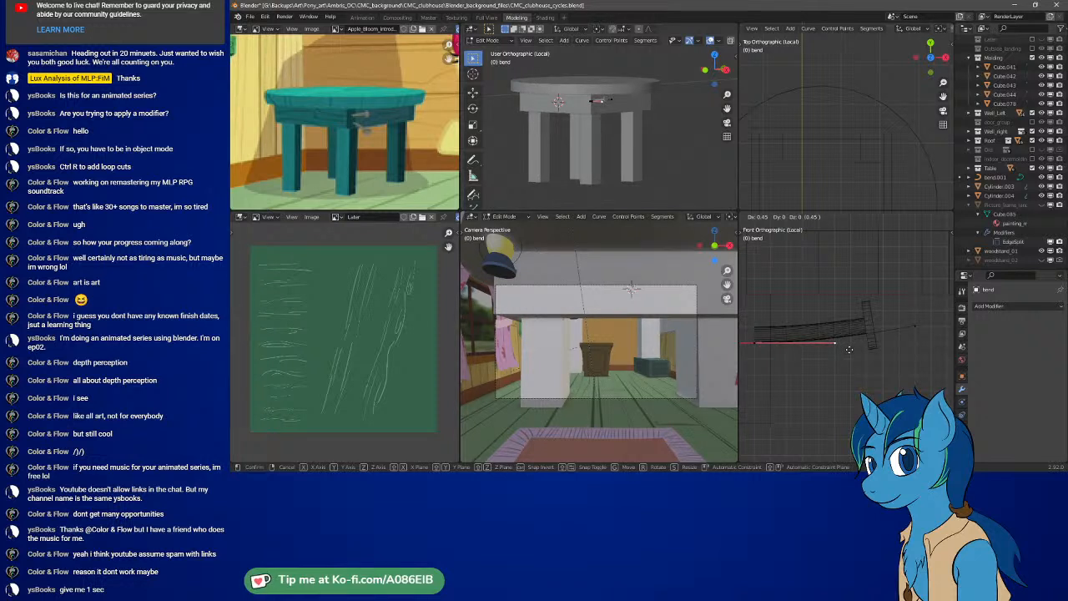
{"action": "left_click", "coordinate": [849, 349]}
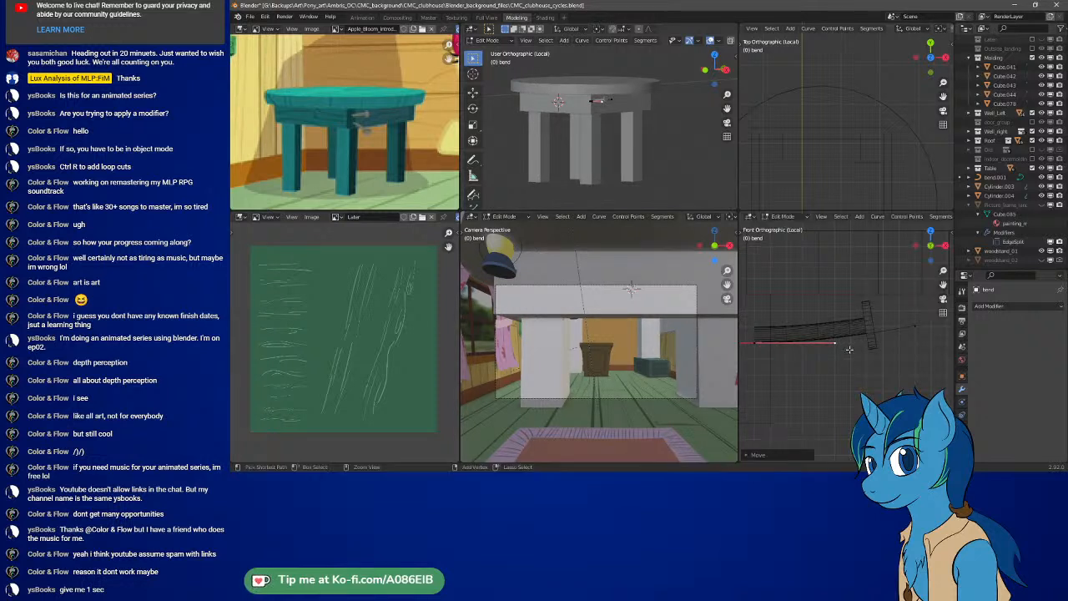
{"action": "left_click", "coordinate": [918, 327]}
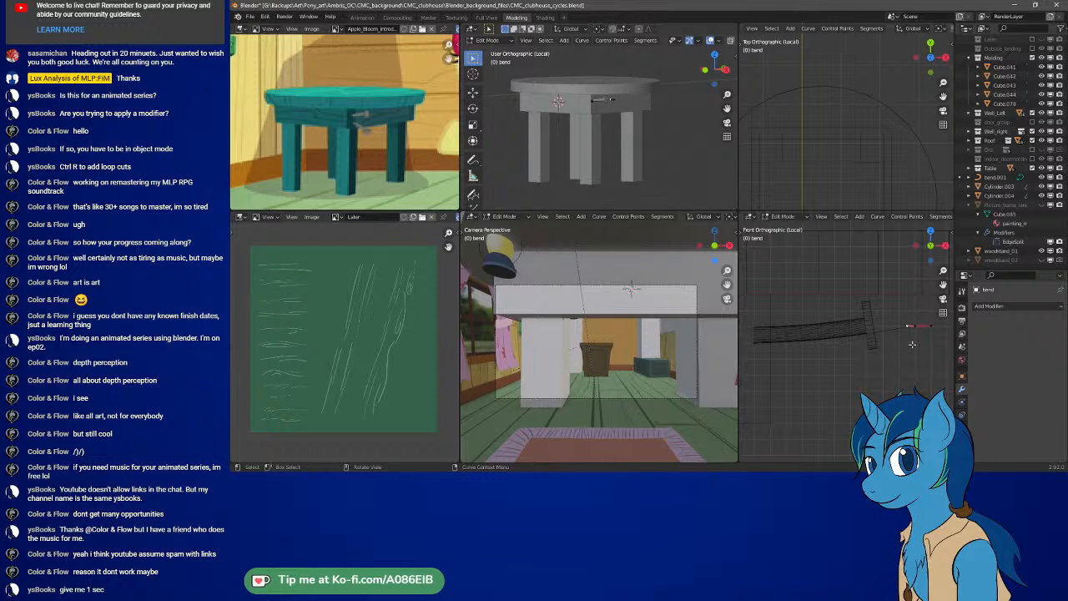
{"action": "key", "text": "g"}
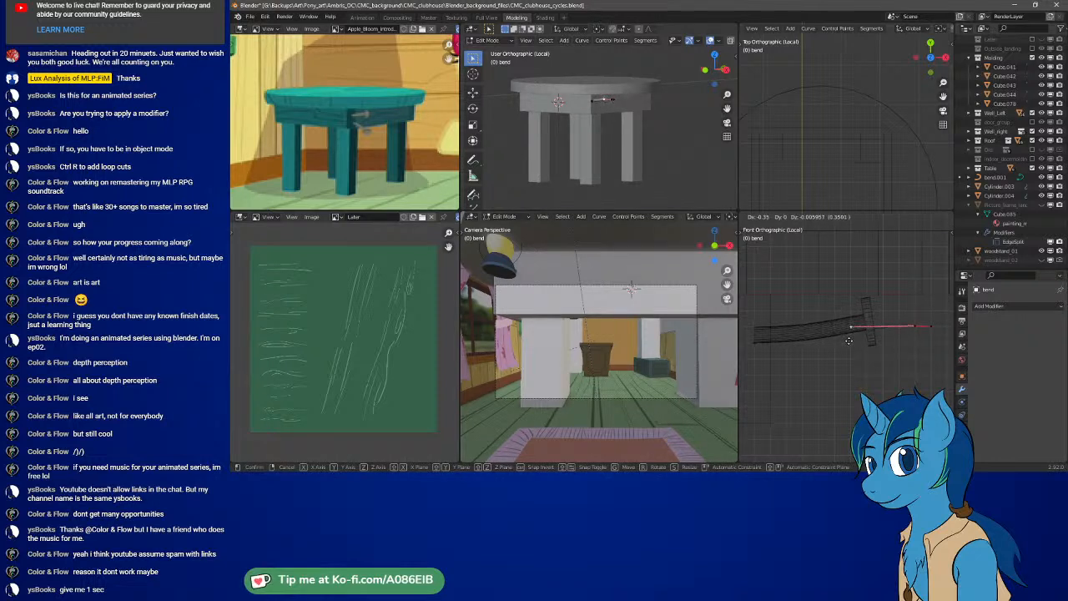
{"action": "left_click", "coordinate": [801, 340]}
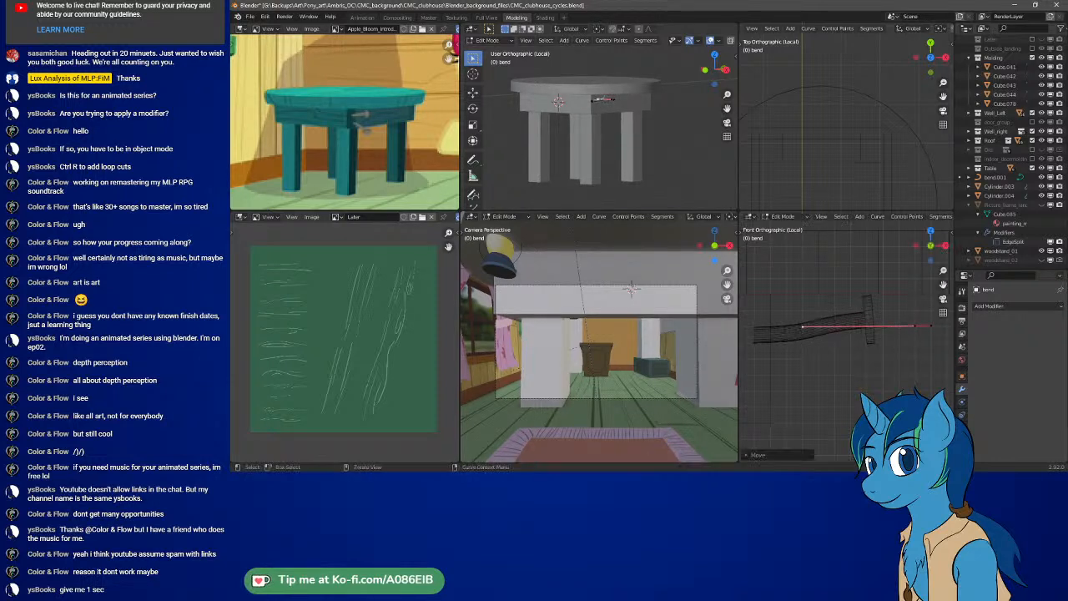
{"action": "key", "text": "Tab"}
Lower the bent nail Cylinder.003 about 0.06 along Z
{"action": "left_click", "coordinate": [814, 337]}
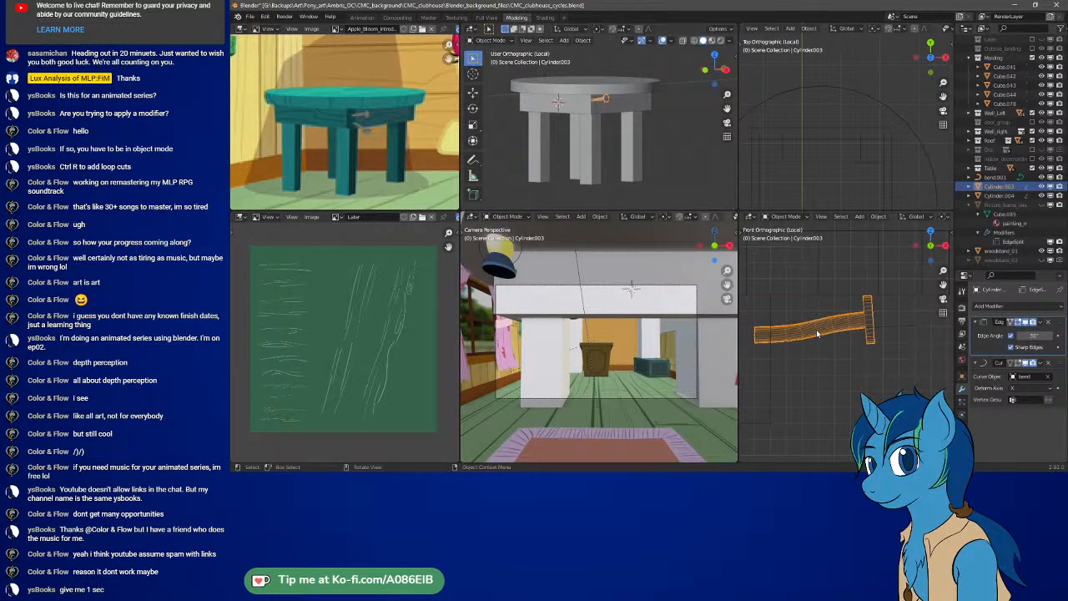
{"action": "key", "text": "g"}
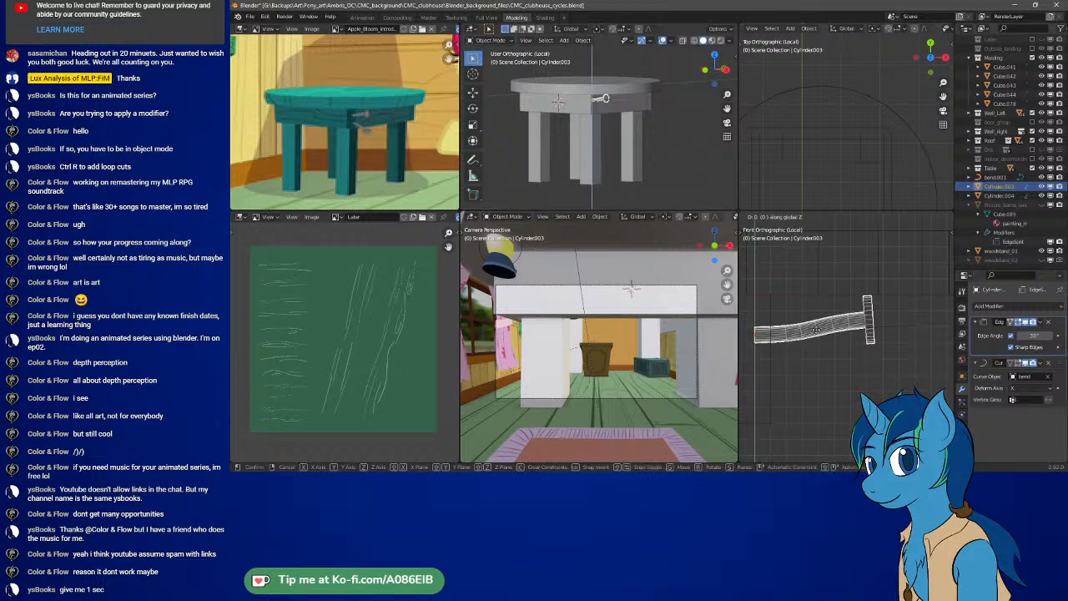
{"action": "key", "text": "z"}
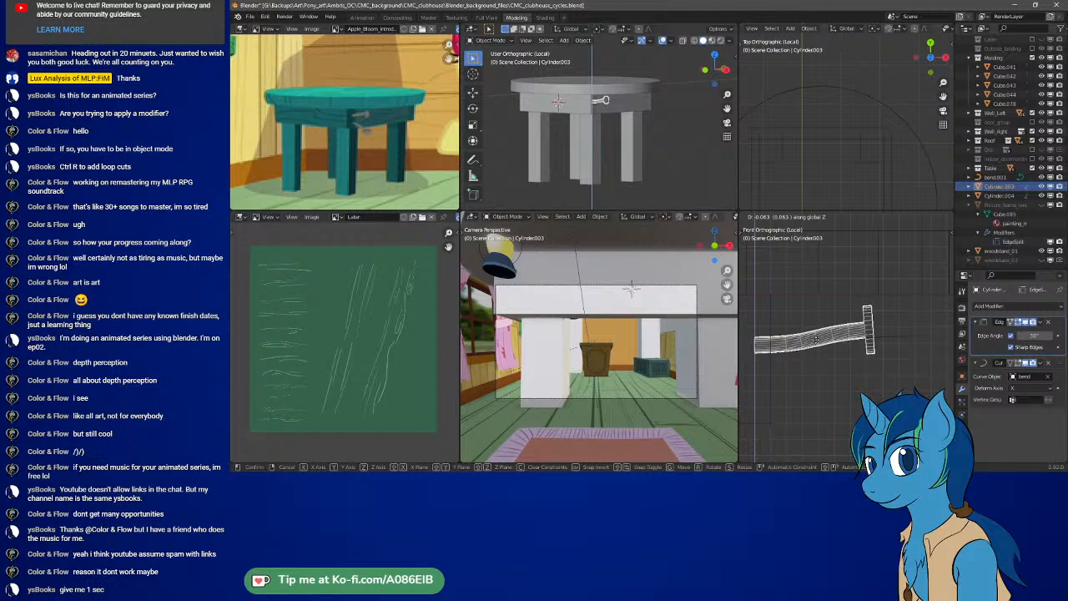
{"action": "left_click", "coordinate": [815, 338]}
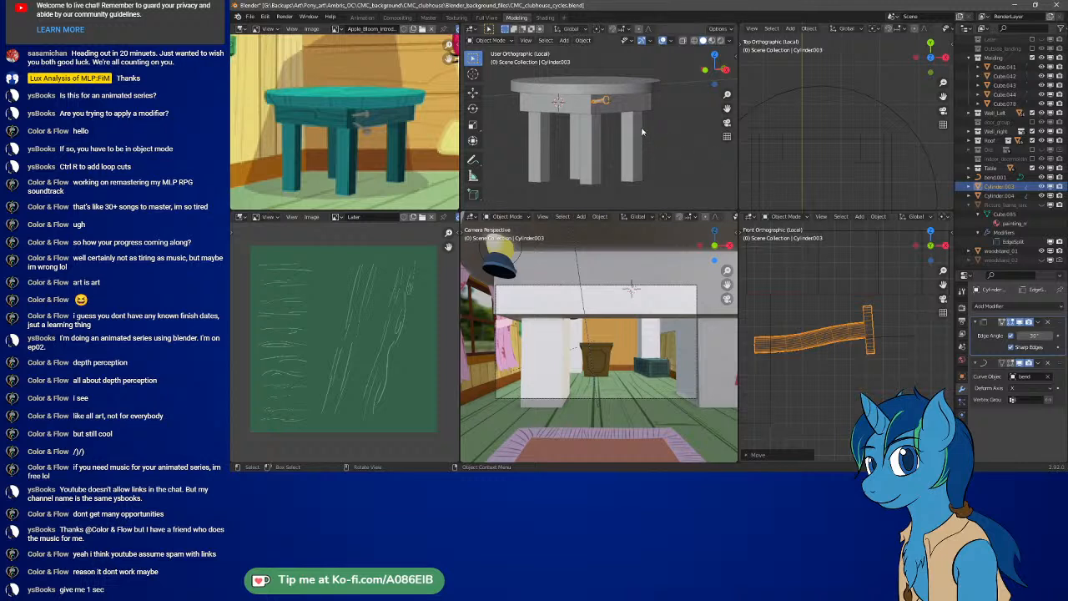
Shift the bent nail about 0.02 along Y, judging its position in a wireframe right orthographic view
{"action": "key", "text": "KP_3"}
{"action": "key", "text": "KP_1"}
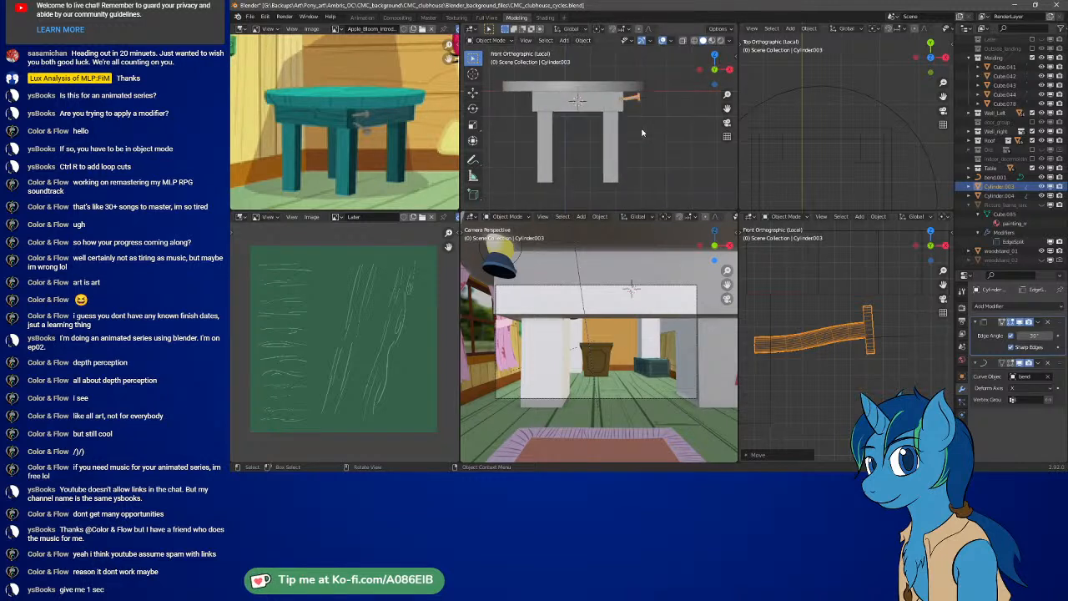
{"action": "key", "text": "KP_3"}
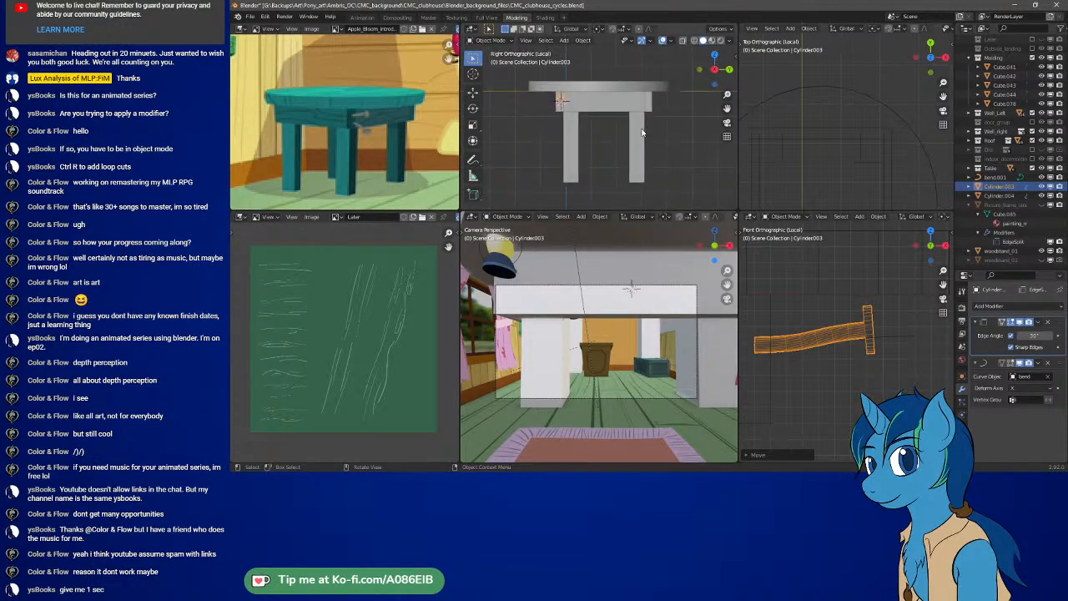
{"action": "key", "text": "shift+z"}
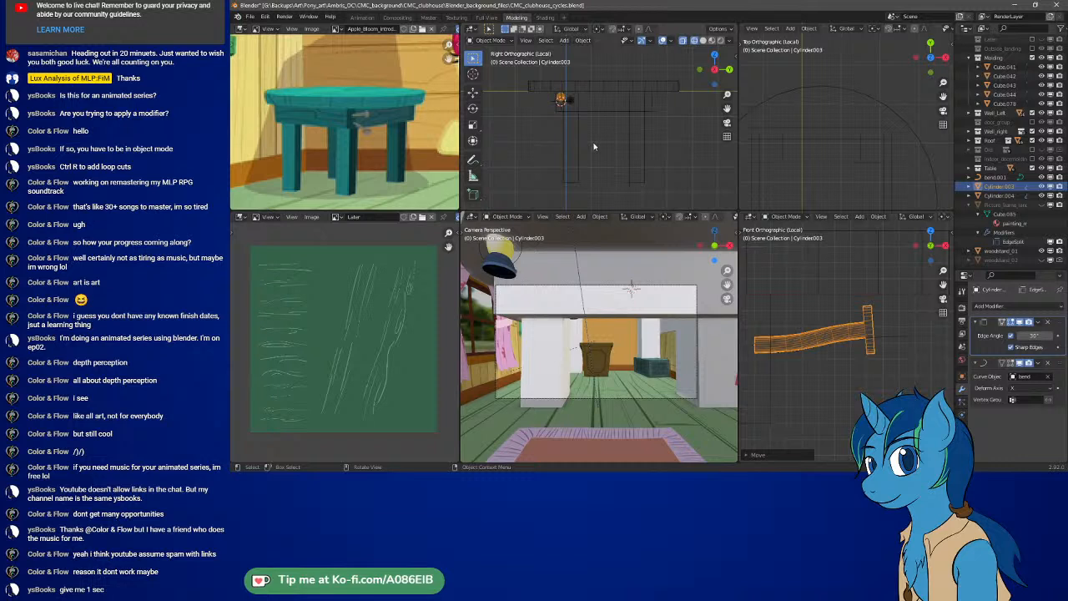
{"action": "scroll", "coordinate": [567, 99], "scroll_direction": "up", "scroll_amount": 6}
{"action": "middle_click_drag", "start_coordinate": [565, 98], "coordinate": [625, 177], "text": "shift"}
{"action": "scroll", "coordinate": [570, 142], "scroll_direction": "up", "scroll_amount": 1}
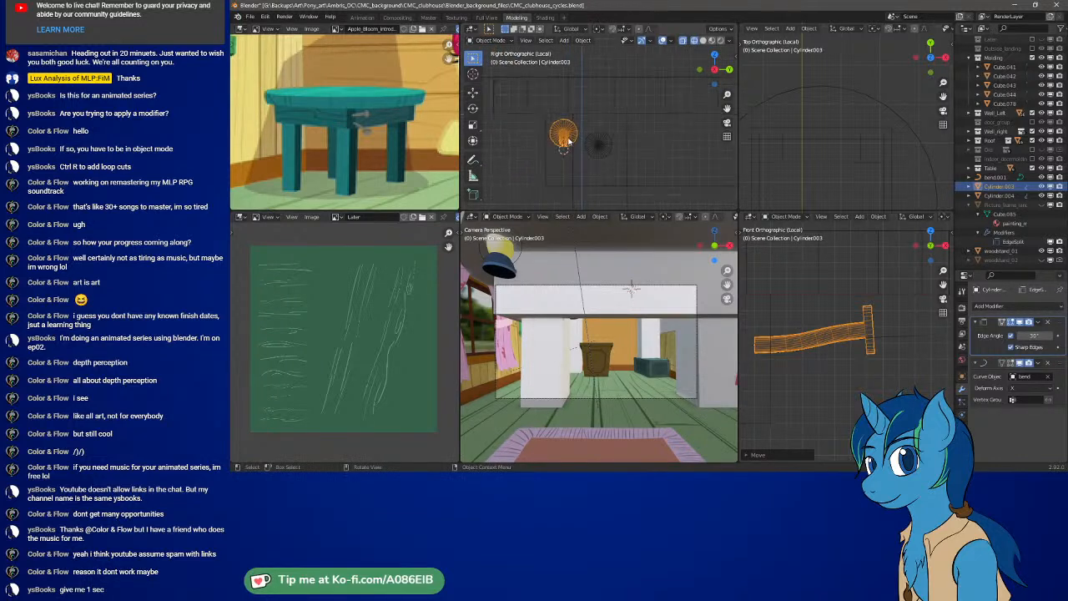
{"action": "scroll", "coordinate": [570, 141], "scroll_direction": "up", "scroll_amount": 4}
{"action": "middle_click_drag", "start_coordinate": [551, 151], "coordinate": [610, 137], "text": "shift"}
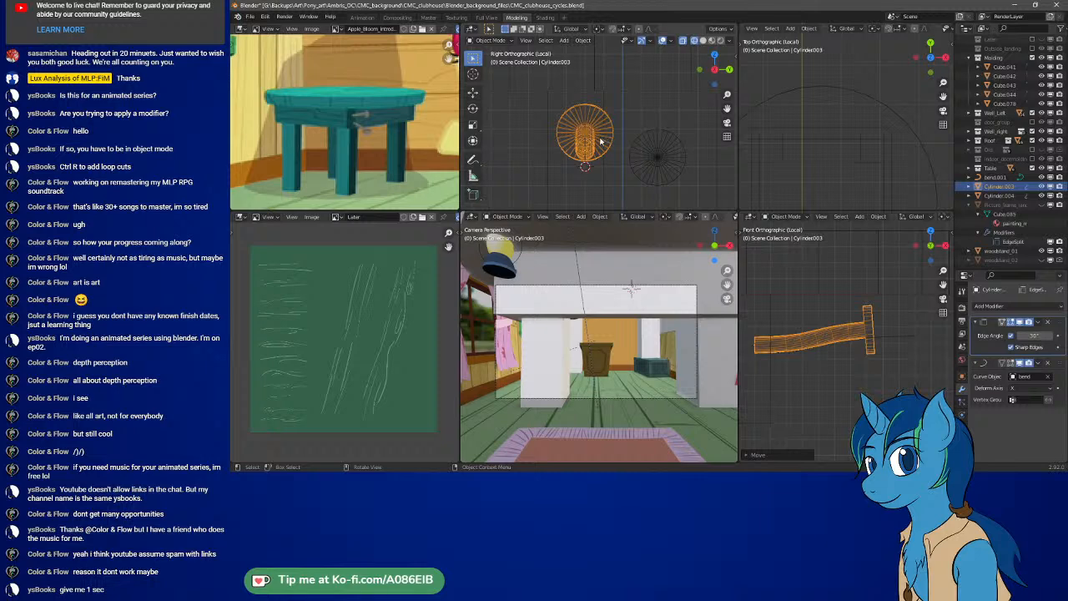
{"action": "key", "text": "g"}
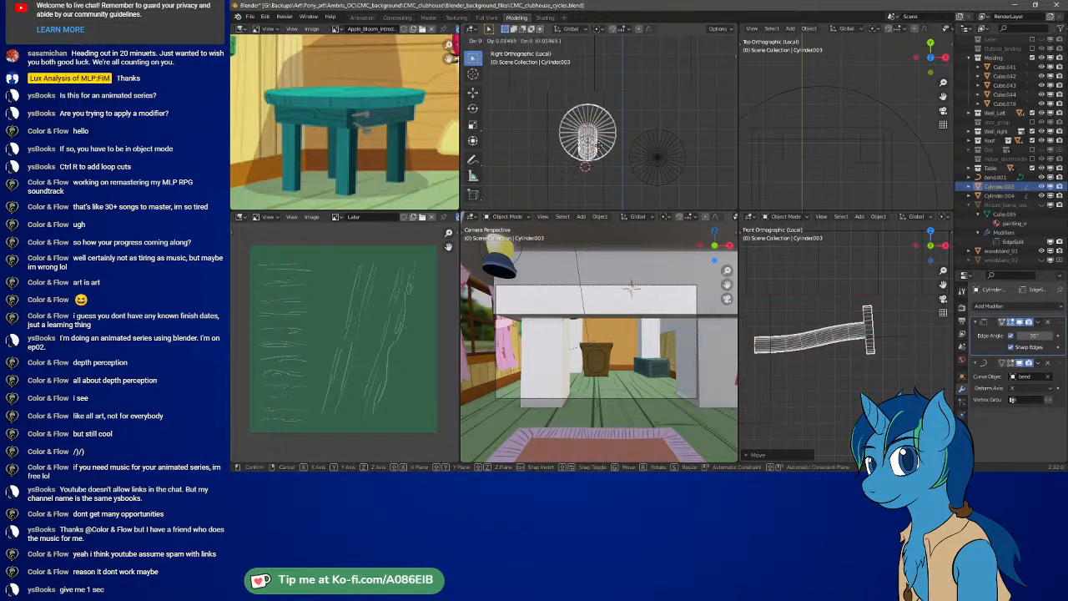
{"action": "key", "text": "x"}
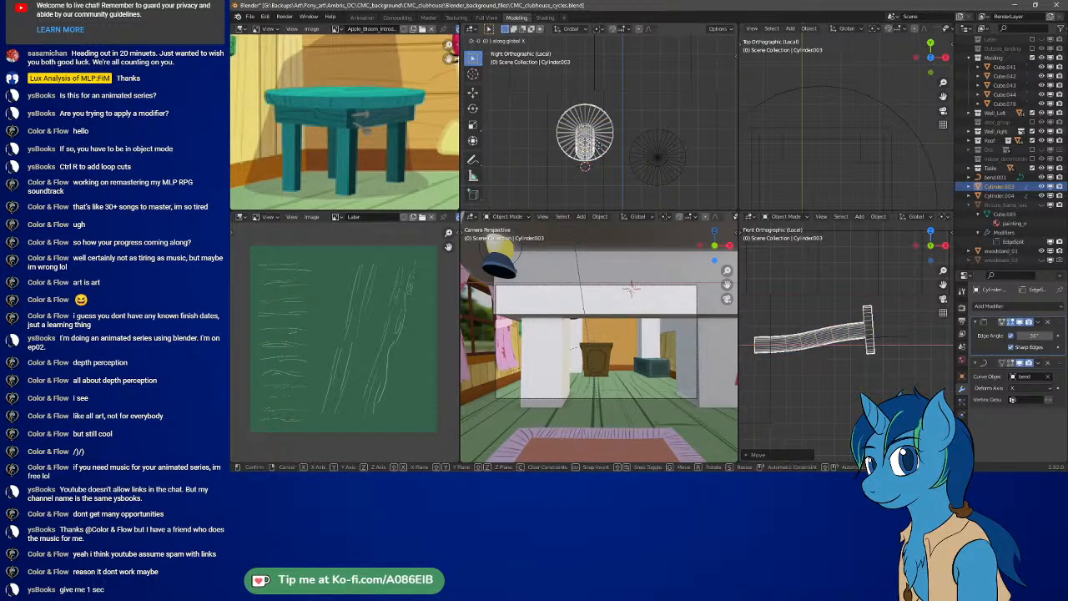
{"action": "key", "text": "y"}
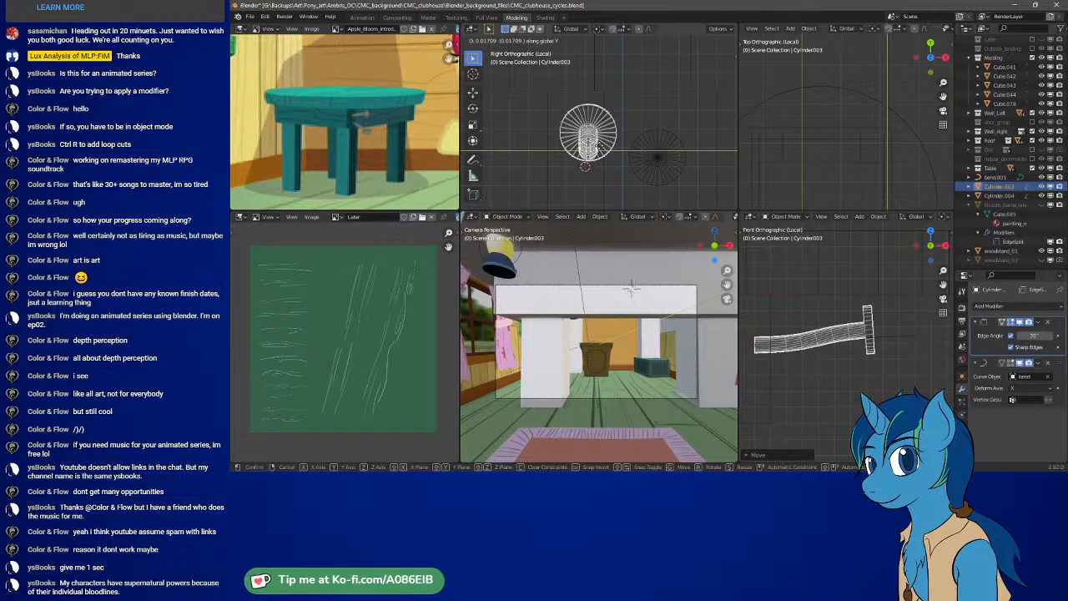
{"action": "left_click", "coordinate": [602, 149]}
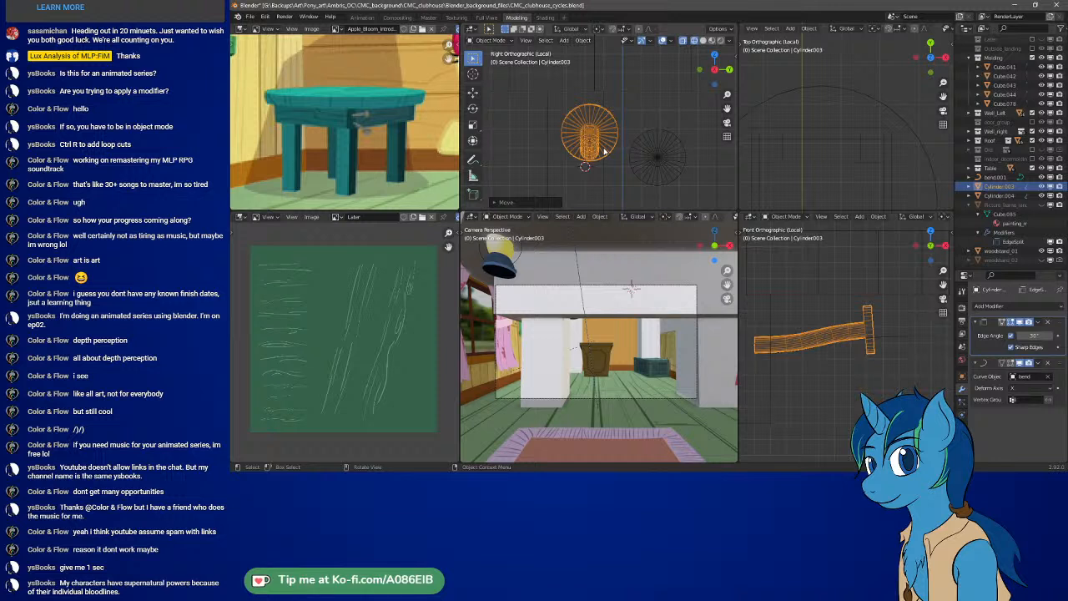
Examine the bent nail's placement on the table apron in solid shading, viewing the whole table from an angle like the reference
{"action": "middle_click_drag", "start_coordinate": [832, 174], "coordinate": [816, 70], "text": "shift"}
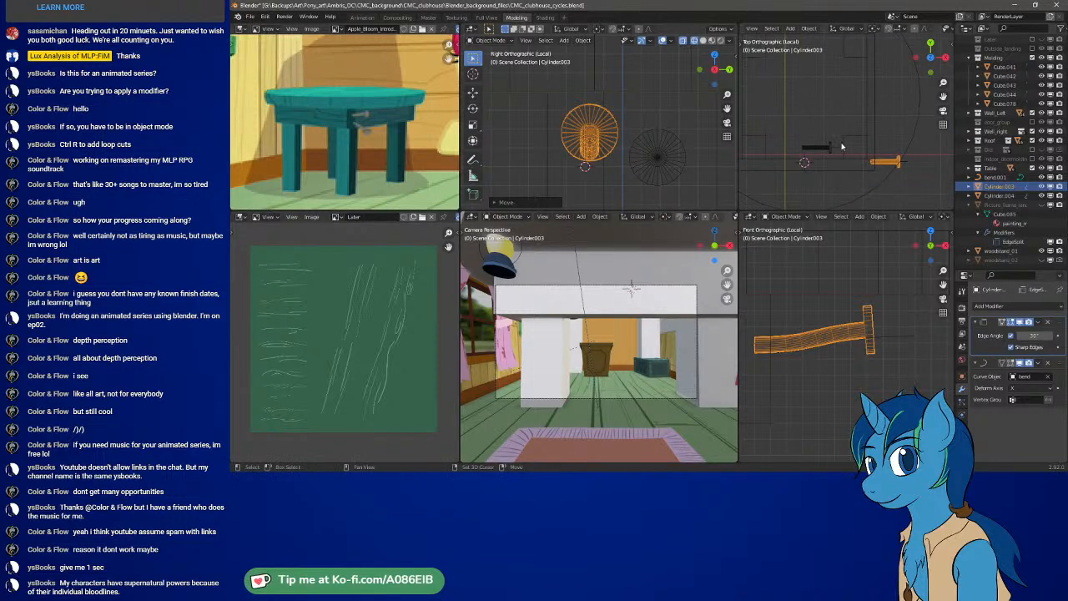
{"action": "middle_click_drag", "start_coordinate": [841, 146], "coordinate": [838, 132], "text": "shift"}
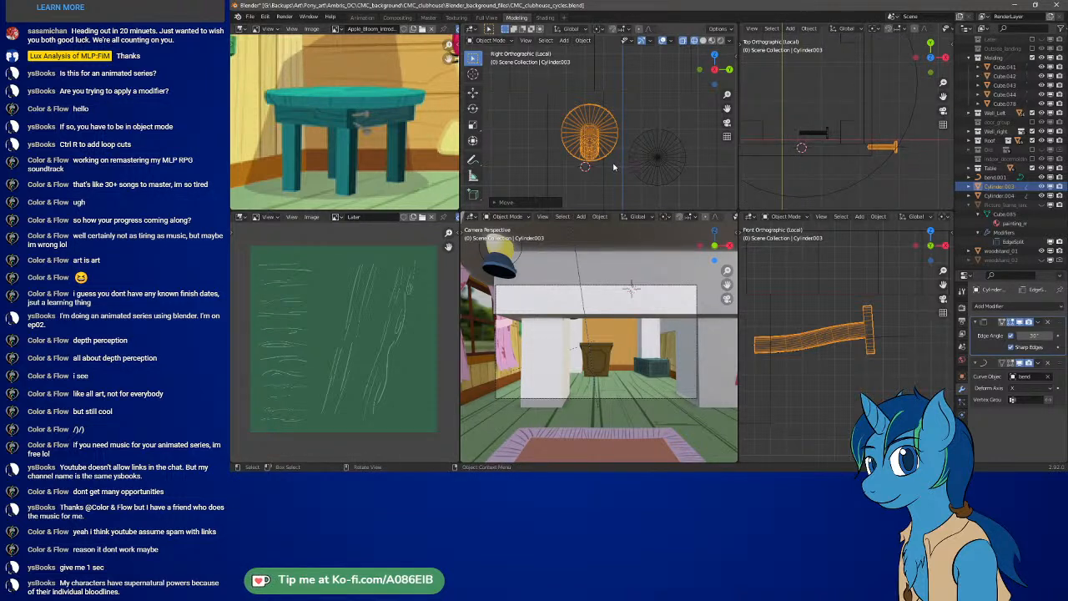
{"action": "scroll", "coordinate": [613, 165], "scroll_direction": "down", "scroll_amount": 3}
{"action": "key", "text": "z"}
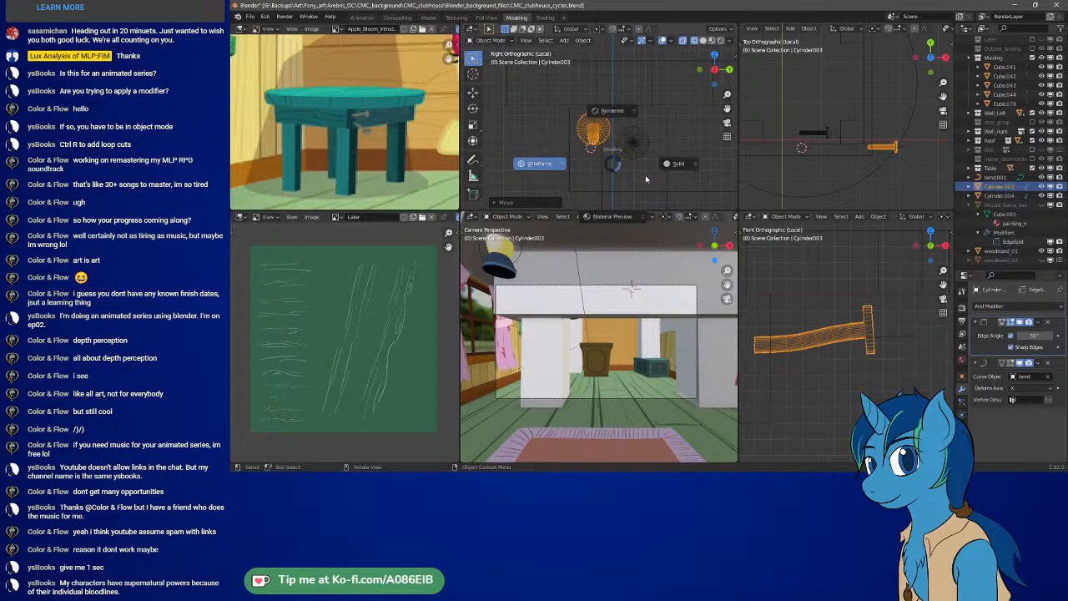
{"action": "left_click", "coordinate": [651, 176]}
{"action": "middle_click_drag", "start_coordinate": [636, 148], "coordinate": [655, 158]}
{"action": "scroll", "coordinate": [641, 143], "scroll_direction": "down", "scroll_amount": 3}
{"action": "scroll", "coordinate": [641, 143], "scroll_direction": "down", "scroll_amount": 5}
{"action": "key", "text": "KP_5"}
{"action": "scroll", "coordinate": [655, 159], "scroll_direction": "down", "scroll_amount": 3}
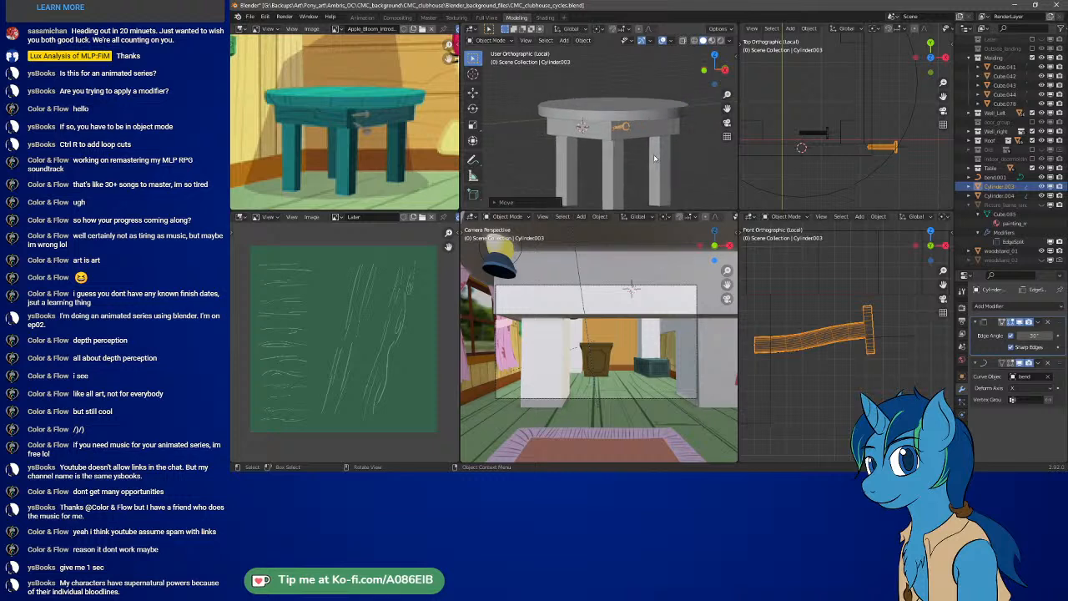
{"action": "mouse_move", "coordinate": [639, 157]}
{"action": "middle_mouse_down"}
{"action": "mouse_move", "coordinate": [632, 136]}
{"action": "mouse_move", "coordinate": [619, 143]}
{"action": "mouse_move", "coordinate": [626, 135]}
{"action": "mouse_move", "coordinate": [639, 141]}
{"action": "mouse_move", "coordinate": [633, 160]}
{"action": "middle_mouse_up"}
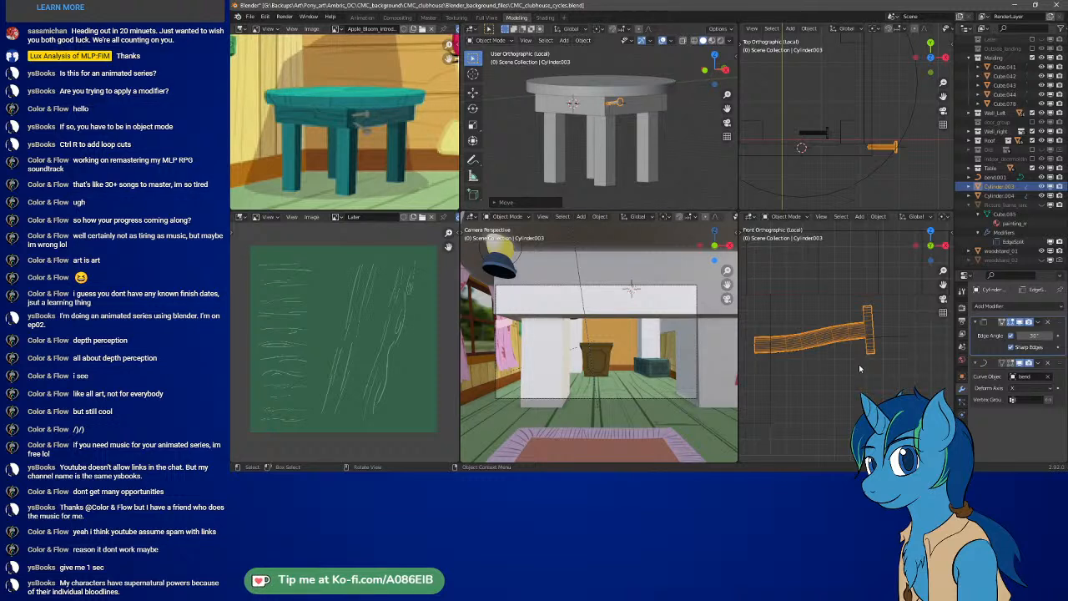
{"action": "key", "text": "s"}
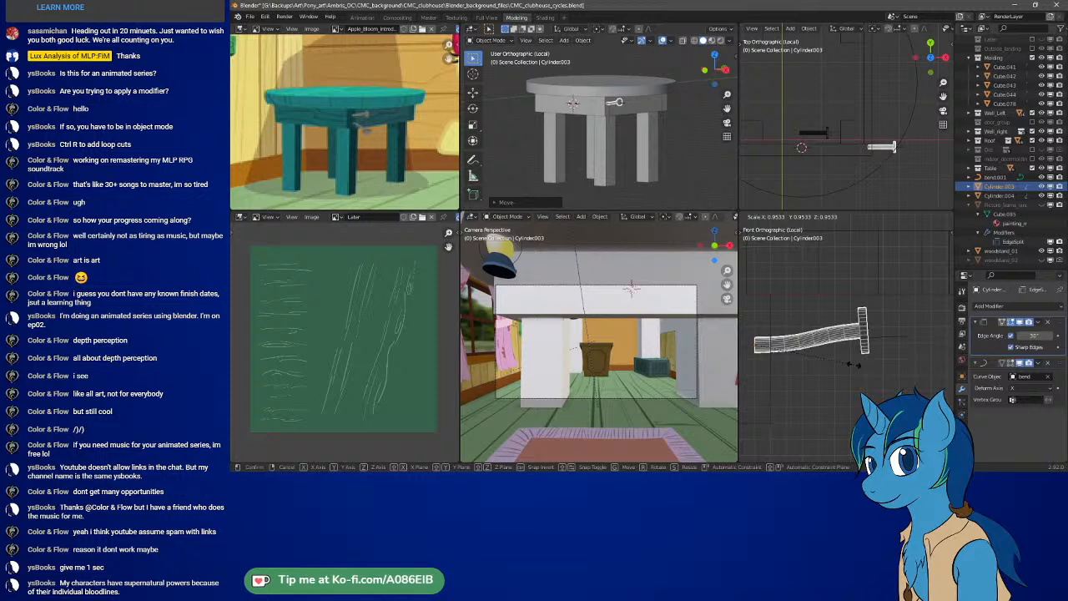
{"action": "left_click", "coordinate": [849, 365]}
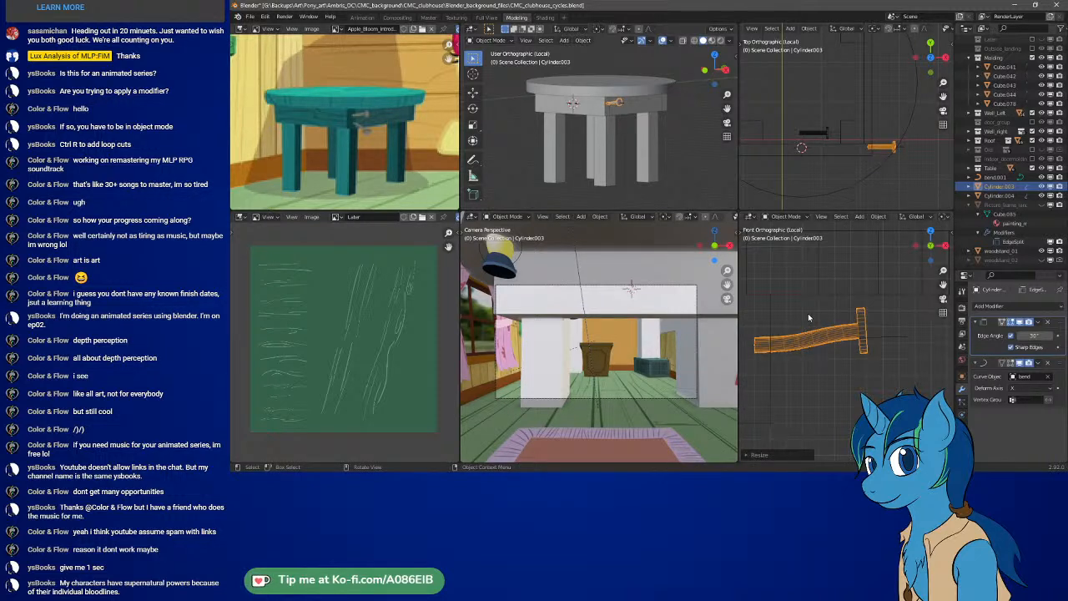
{"action": "key", "text": "shift+d"}
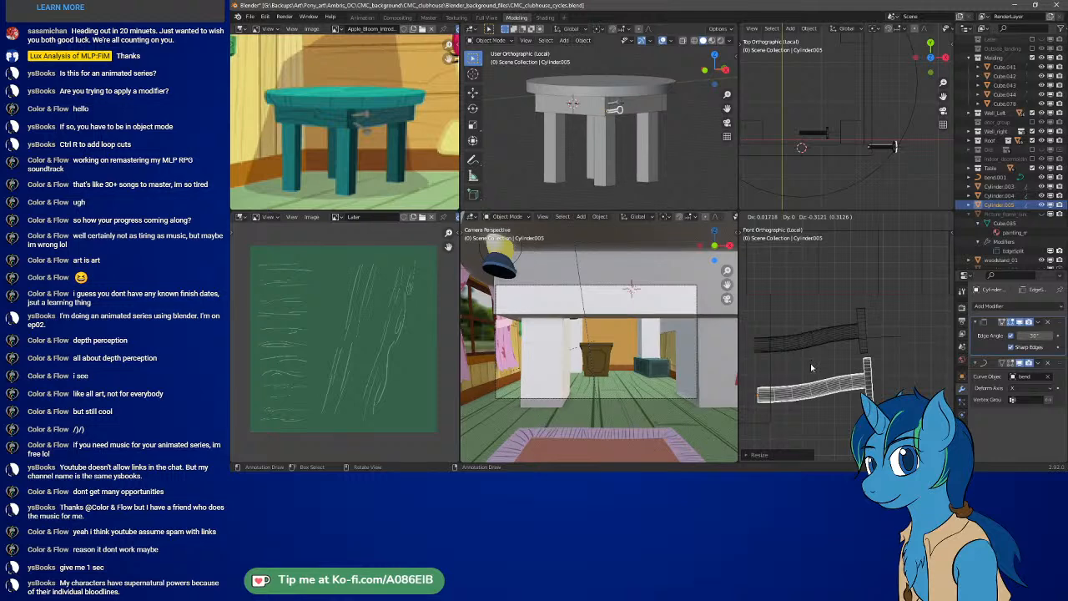
{"action": "right_click", "coordinate": [811, 364]}
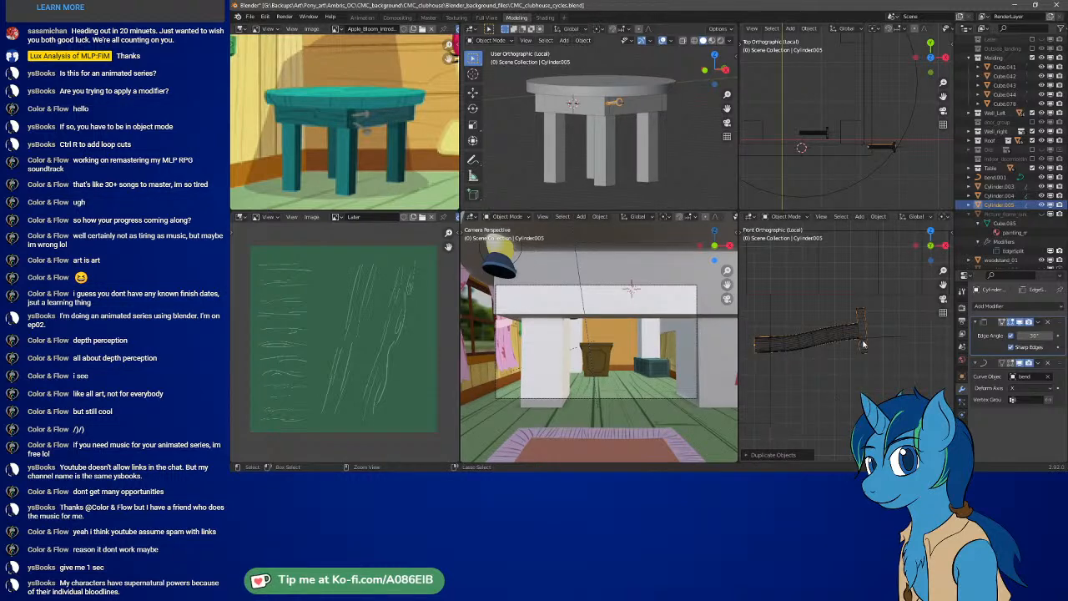
{"action": "key", "text": "ctrl+z"}
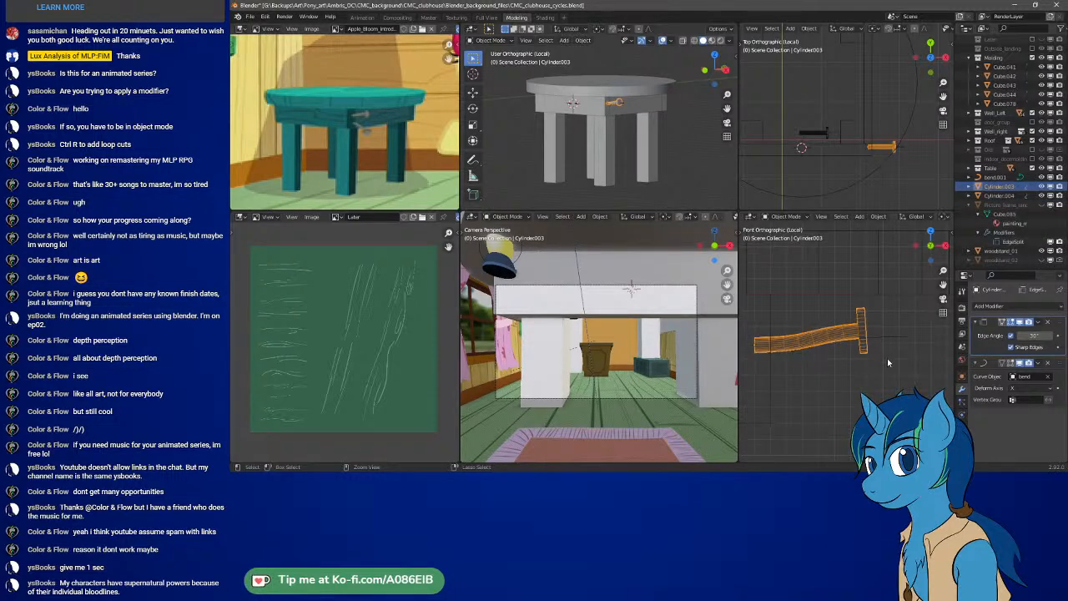
{"action": "left_click", "coordinate": [831, 349]}
{"action": "left_click", "coordinate": [844, 341]}
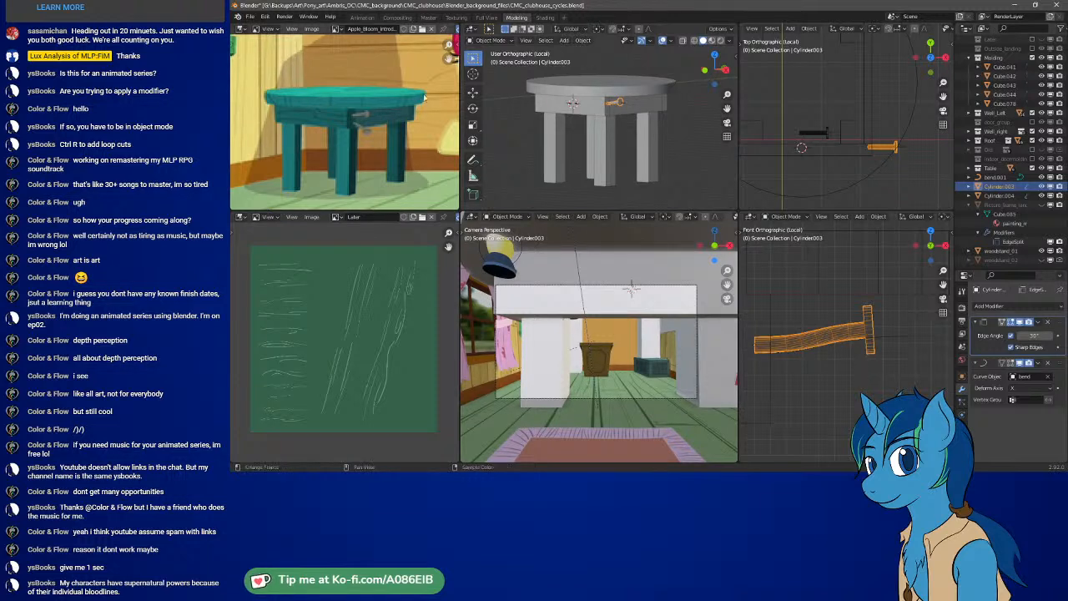
{"action": "left_click", "coordinate": [264, 17]}
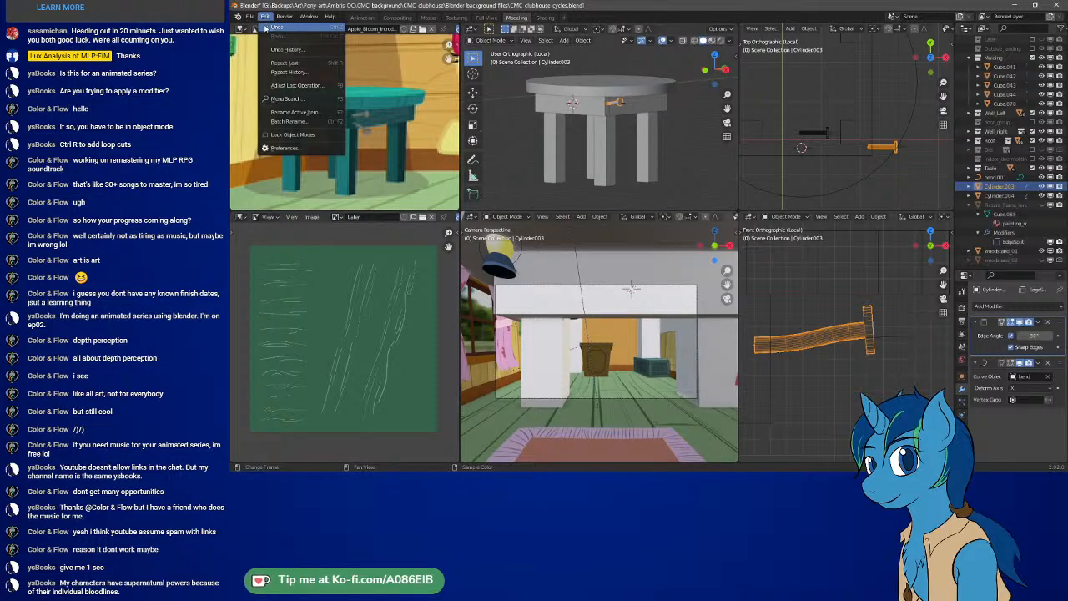
{"action": "left_click", "coordinate": [826, 358]}
{"action": "left_click", "coordinate": [816, 344]}
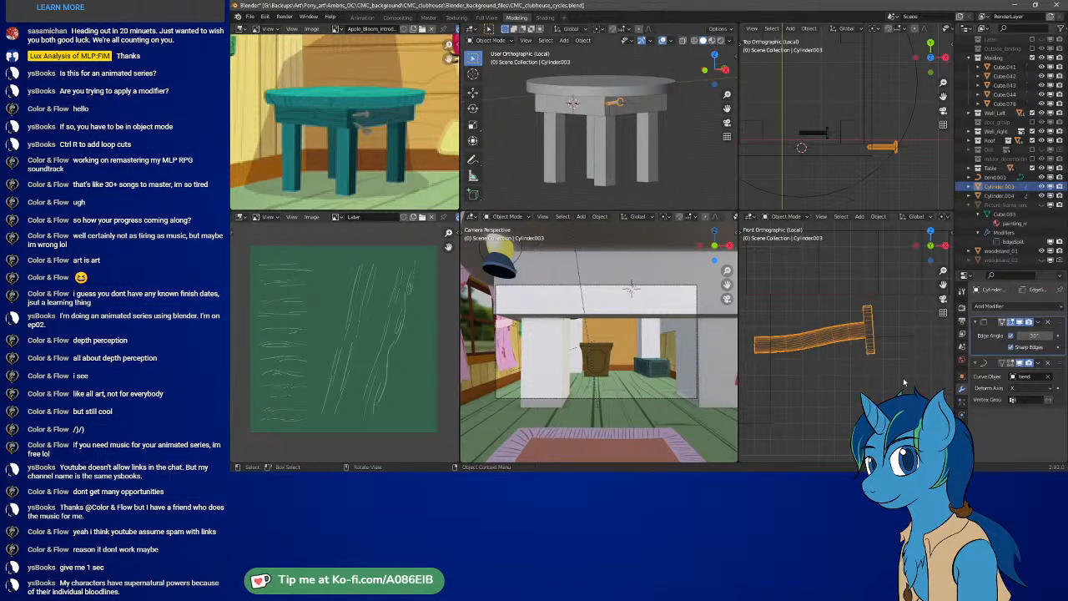
Scale the bent nail Cylinder.003 to about 0.95 and place a duplicate of it, together with its bend curve, just below
{"action": "key", "text": "s"}
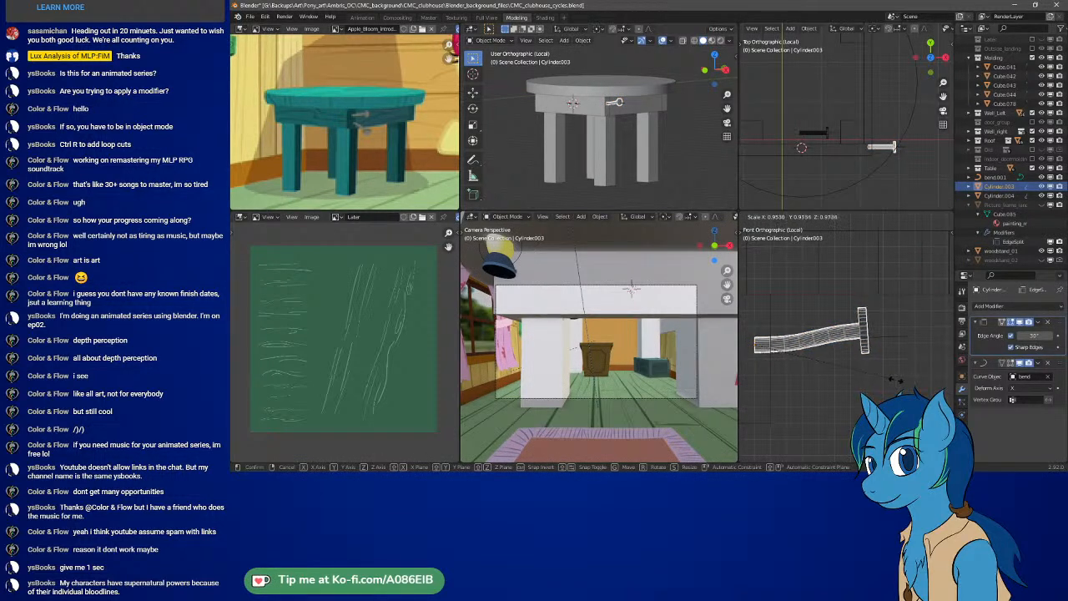
{"action": "left_click", "coordinate": [897, 382]}
{"action": "left_click", "coordinate": [819, 337], "text": "shift"}
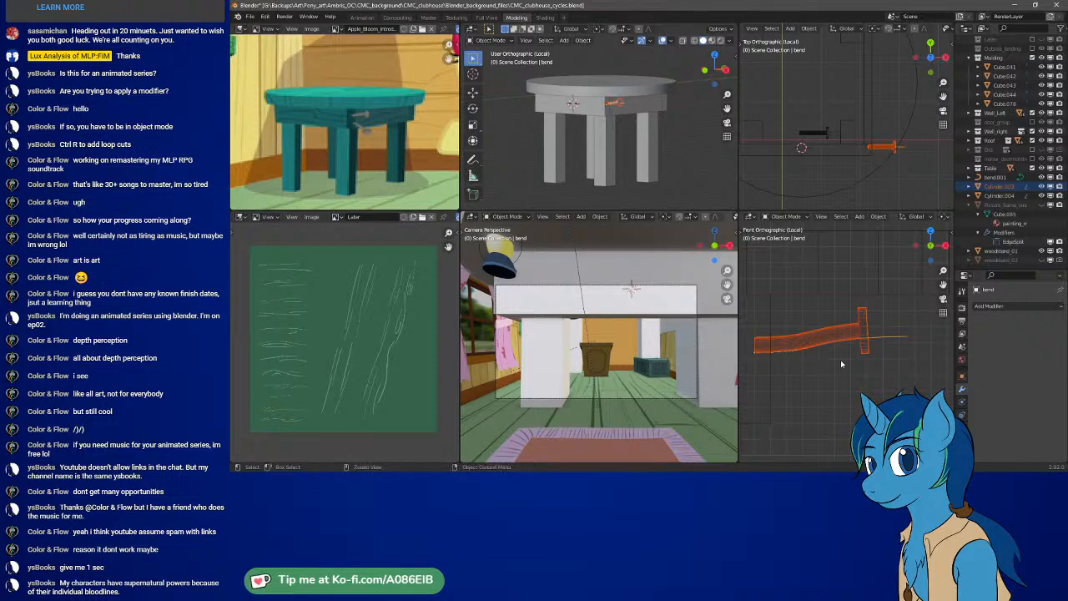
{"action": "key", "text": "shift+d"}
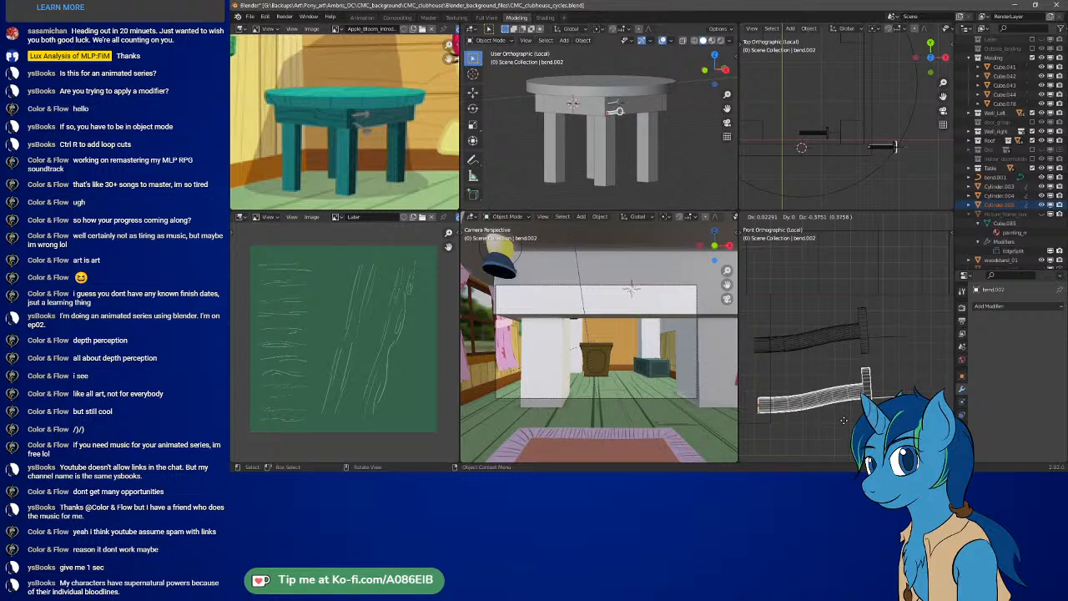
{"action": "left_click", "coordinate": [849, 426]}
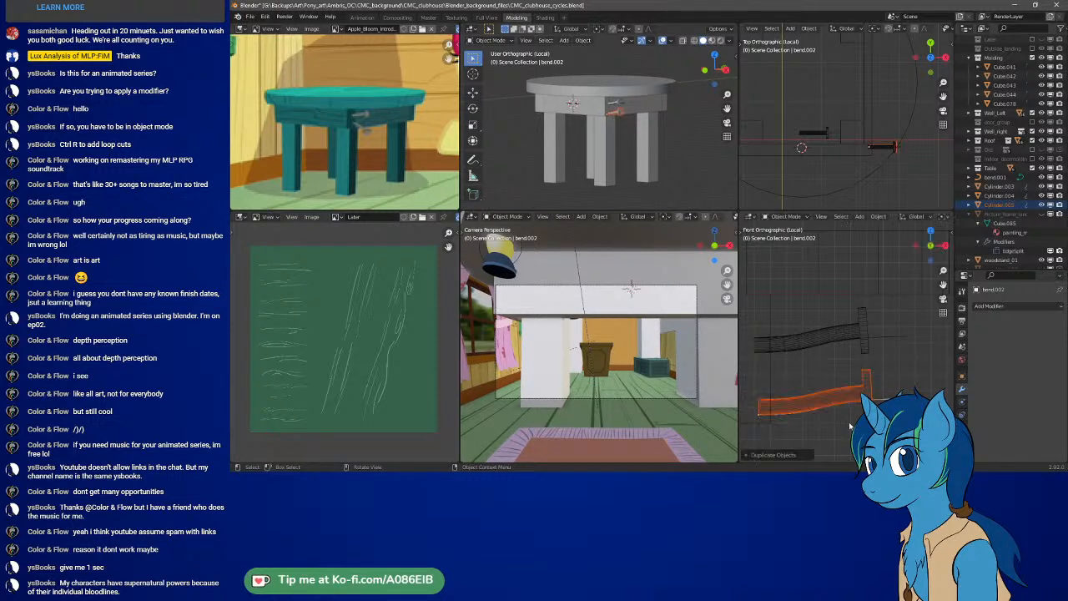
Edit the duplicated bend curve and lower its head-end control point so the copied nail bends downward
{"action": "key", "text": "Tab"}
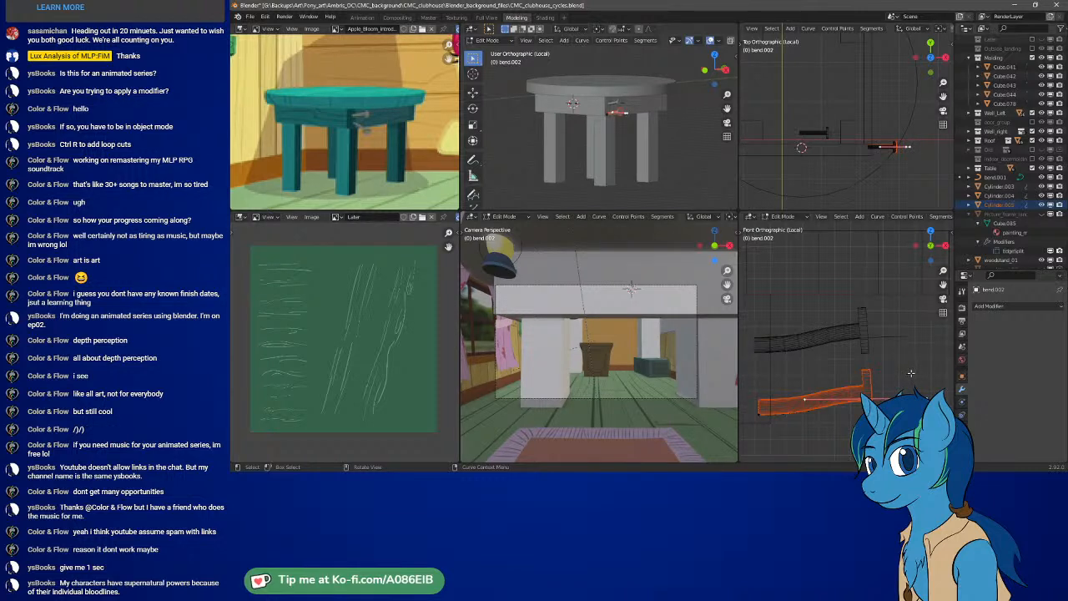
{"action": "key", "text": "g"}
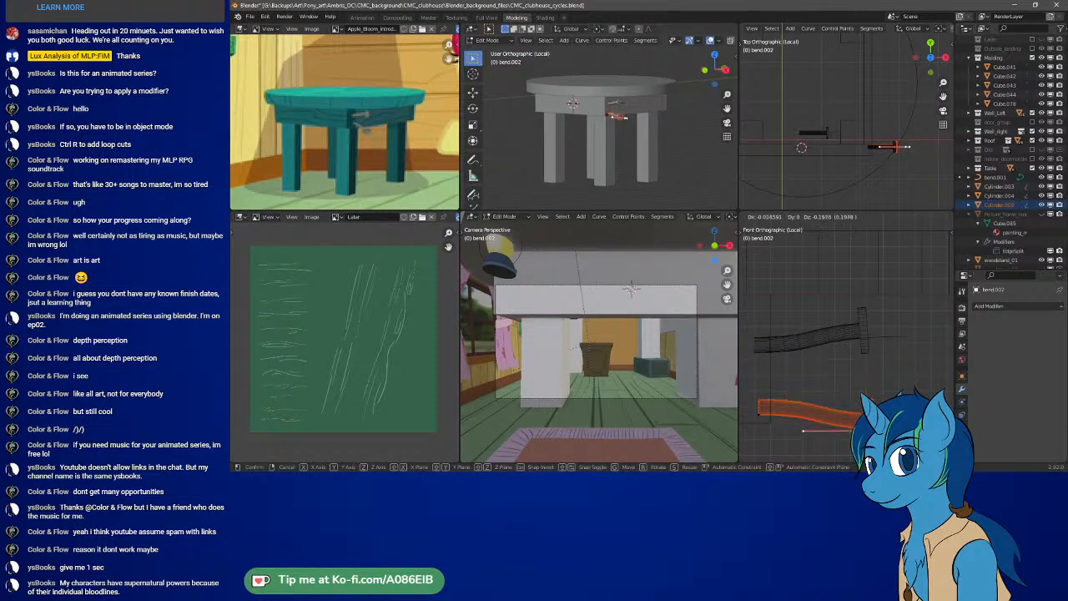
{"action": "left_click", "coordinate": [904, 428]}
{"action": "middle_click_drag", "start_coordinate": [814, 454], "coordinate": [801, 363], "text": "shift"}
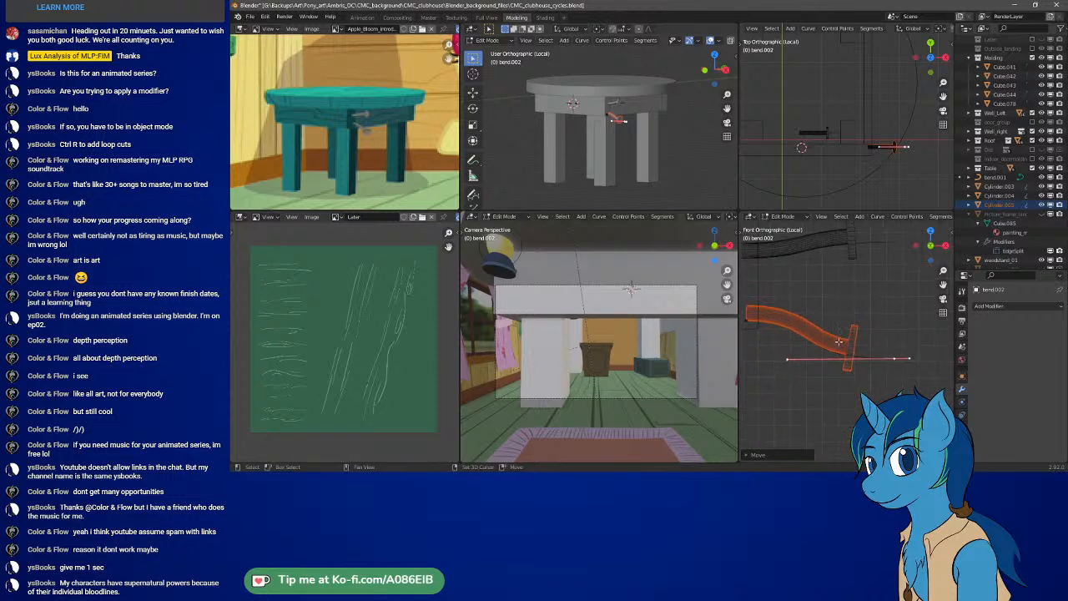
Rotate the copied curve's head-end control point about 40° and lower it about 0.19 along Z for a smooth downward arc
{"action": "key", "text": "r"}
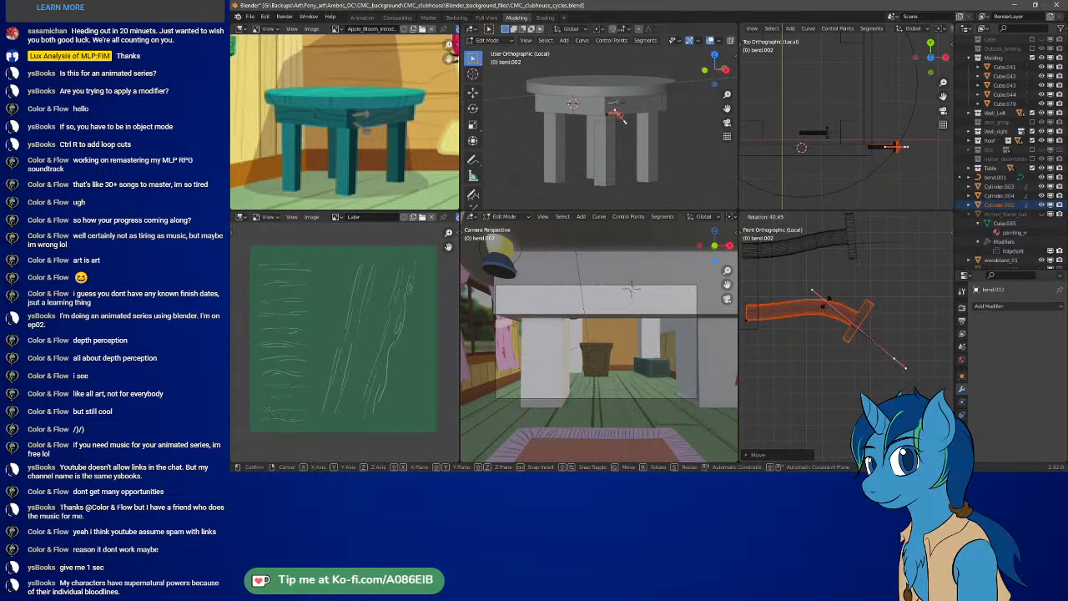
{"action": "left_click", "coordinate": [904, 366]}
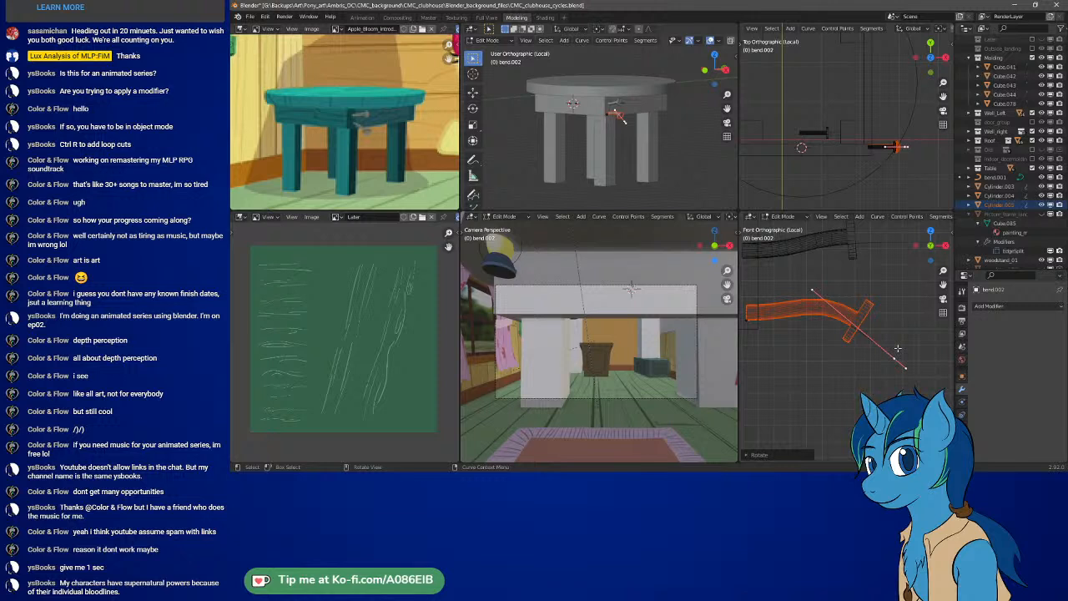
{"action": "key", "text": "g"}
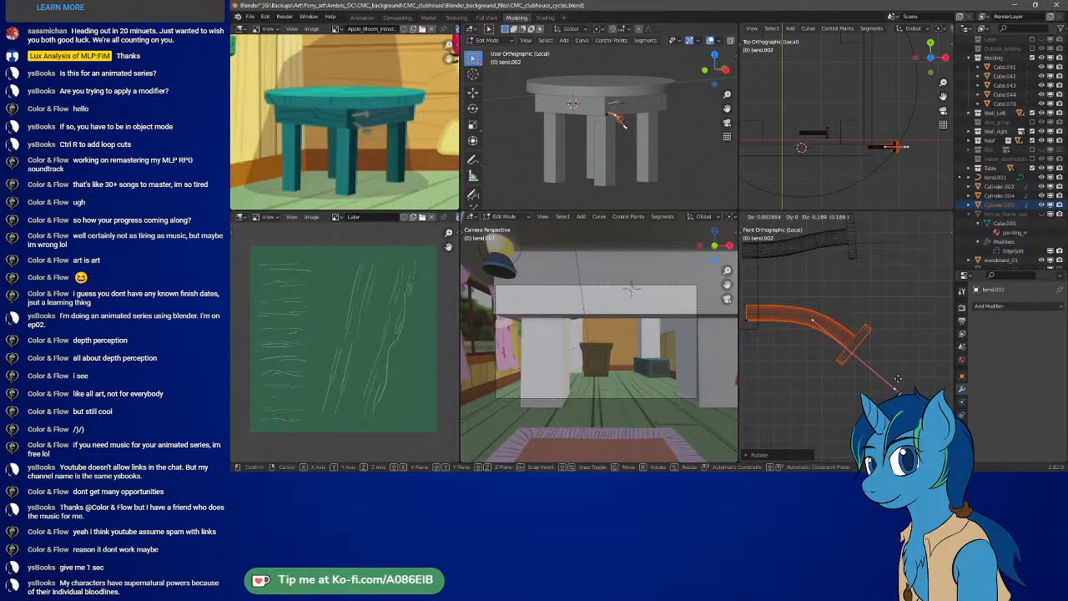
{"action": "left_click", "coordinate": [897, 378]}
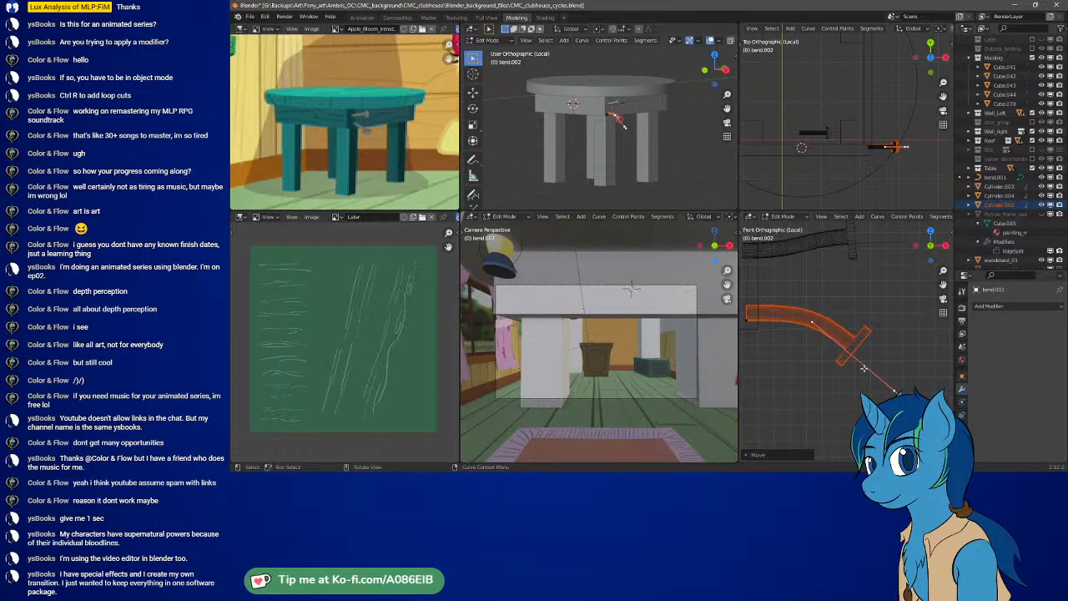
{"action": "key", "text": "Tab"}
Raise the copied nail Cylinder.005 slightly along Z, closer to the first nail
{"action": "left_click", "coordinate": [792, 317]}
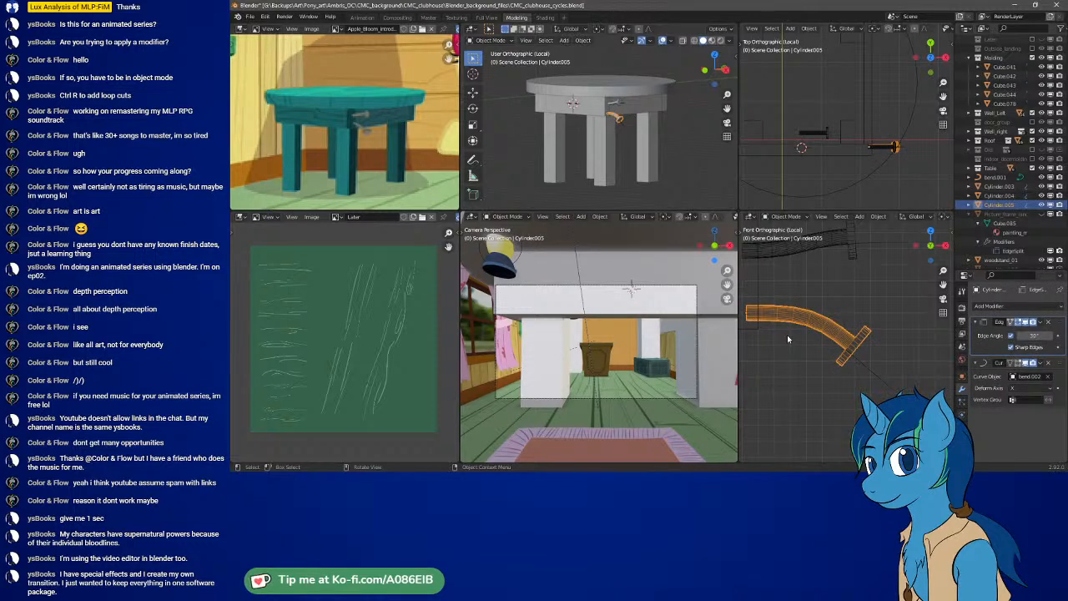
{"action": "key", "text": "g"}
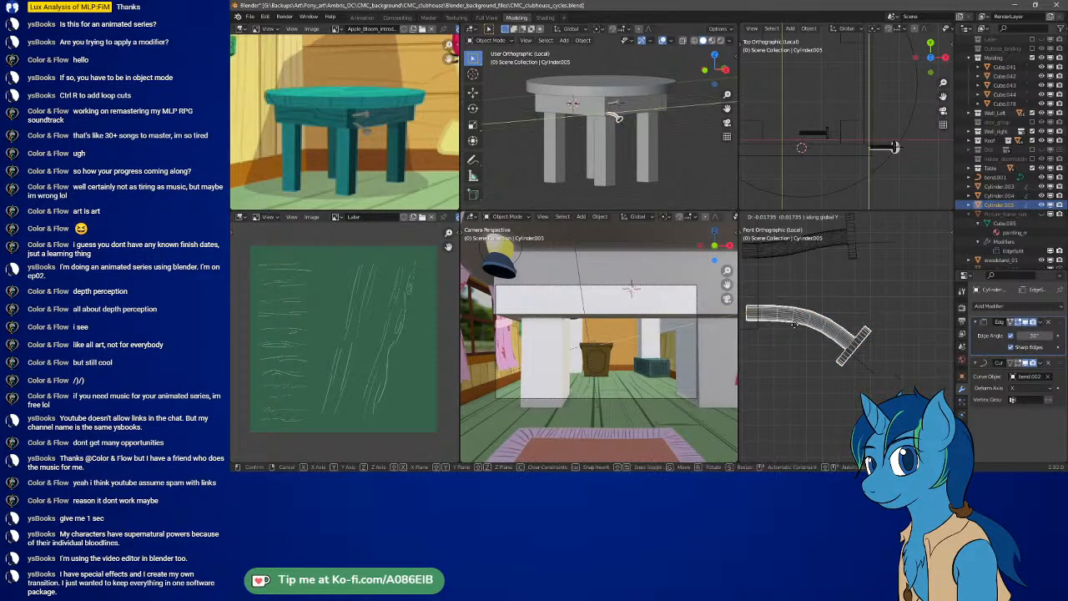
{"action": "key", "text": "z"}
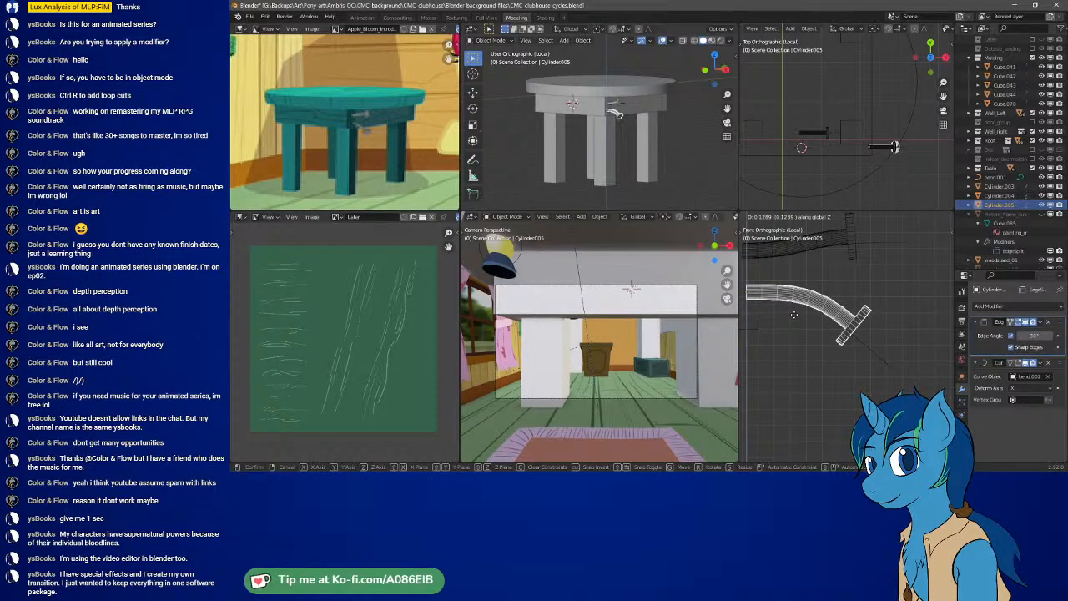
{"action": "left_click", "coordinate": [797, 310]}
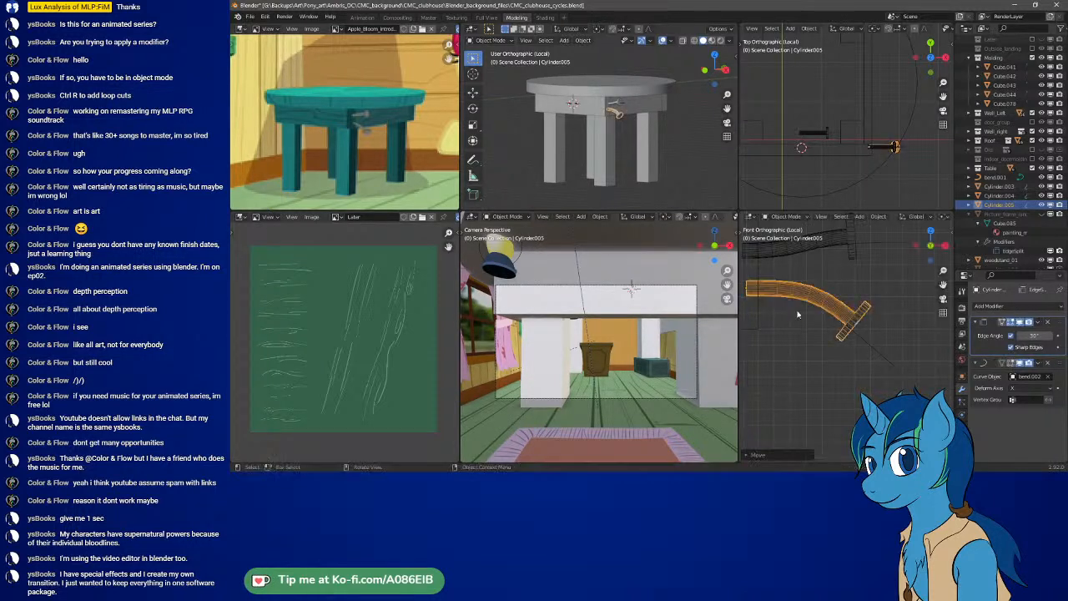
Shift the copied nail Cylinder.005 about 0.013 along Y, judging its position in the top orthographic view
{"action": "scroll", "coordinate": [885, 156], "scroll_direction": "up", "scroll_amount": 7}
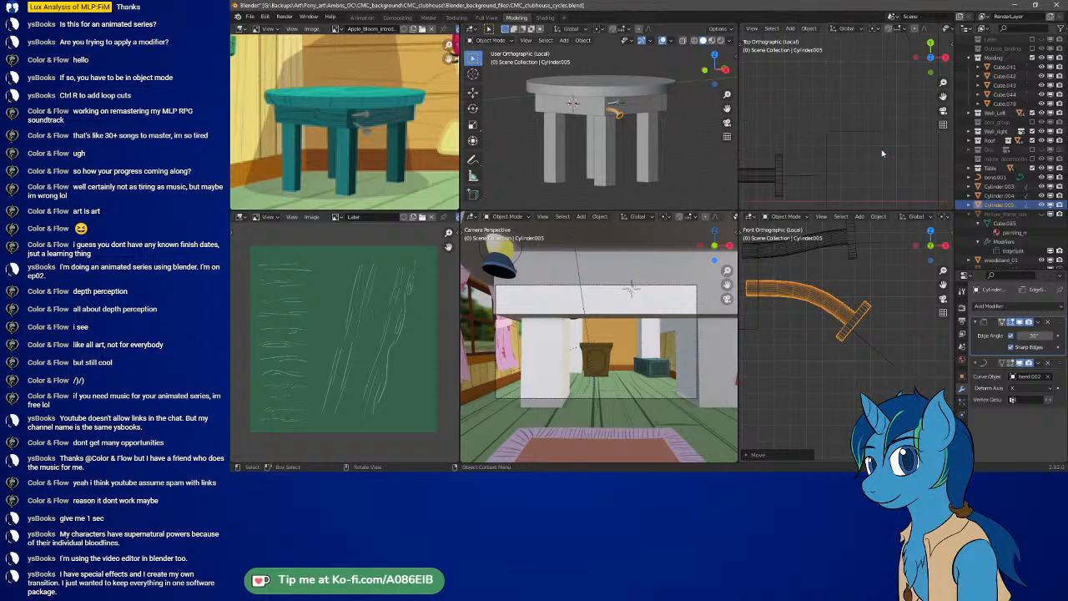
{"action": "middle_click_drag", "start_coordinate": [896, 185], "coordinate": [776, 72], "text": "shift"}
{"action": "scroll", "coordinate": [822, 101], "scroll_direction": "up", "scroll_amount": 3}
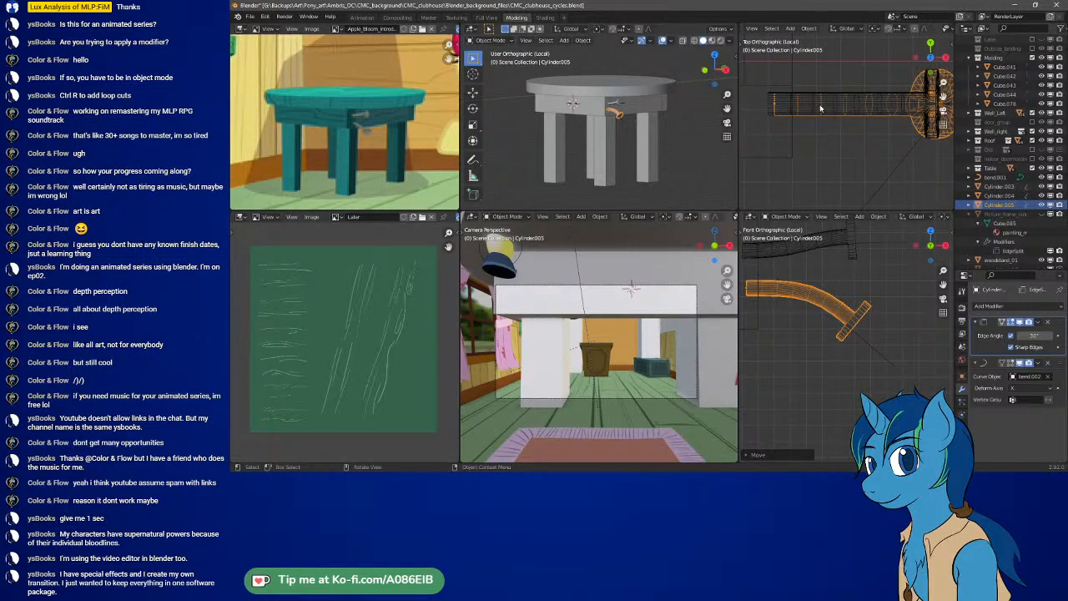
{"action": "key", "text": "g"}
{"action": "key", "text": "z"}
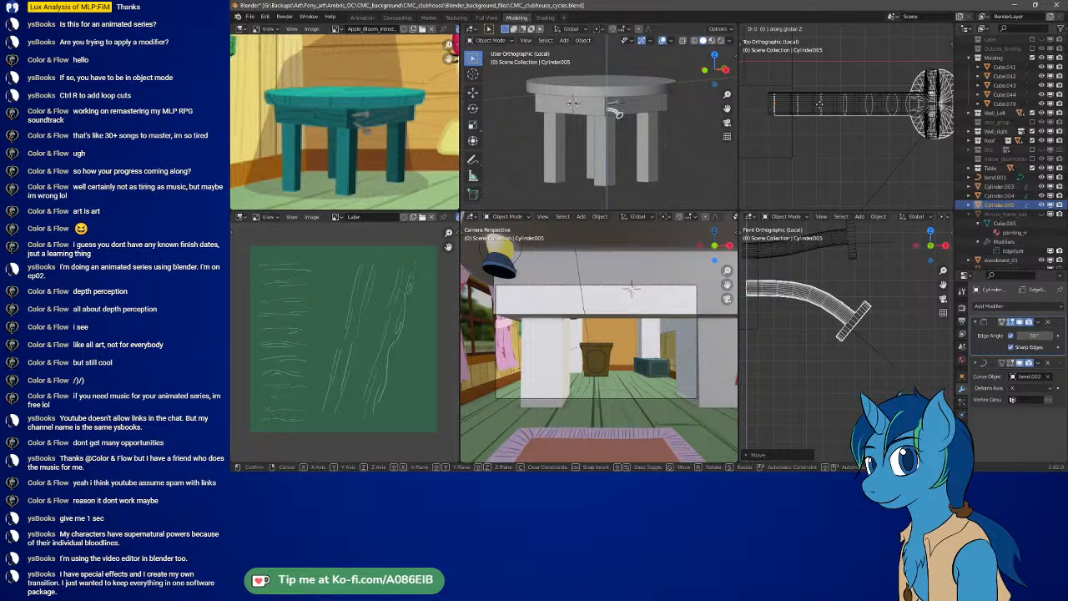
{"action": "key", "text": "y"}
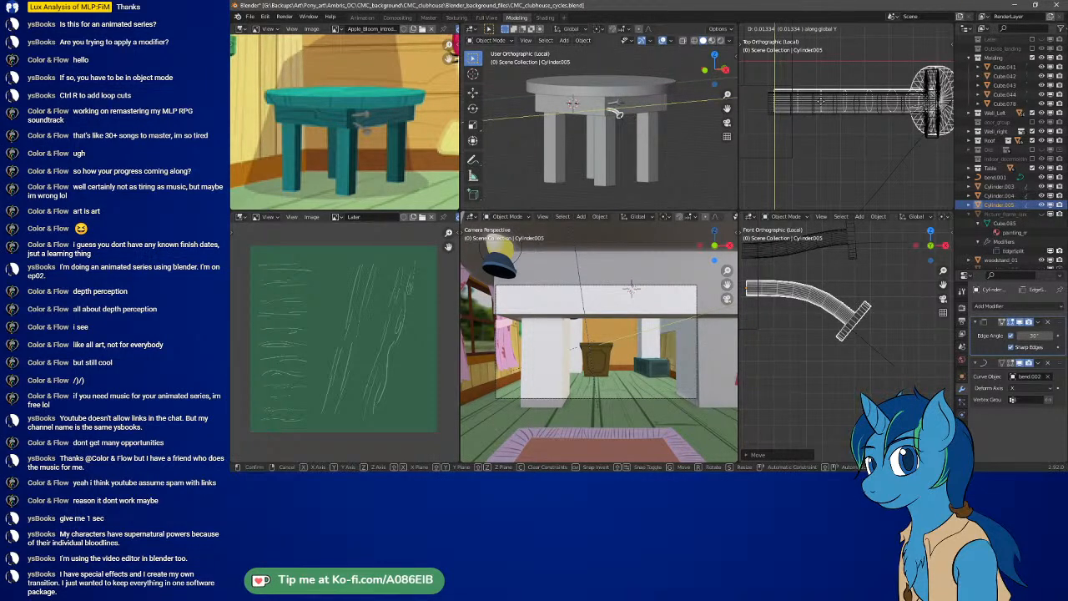
{"action": "left_click", "coordinate": [821, 101]}
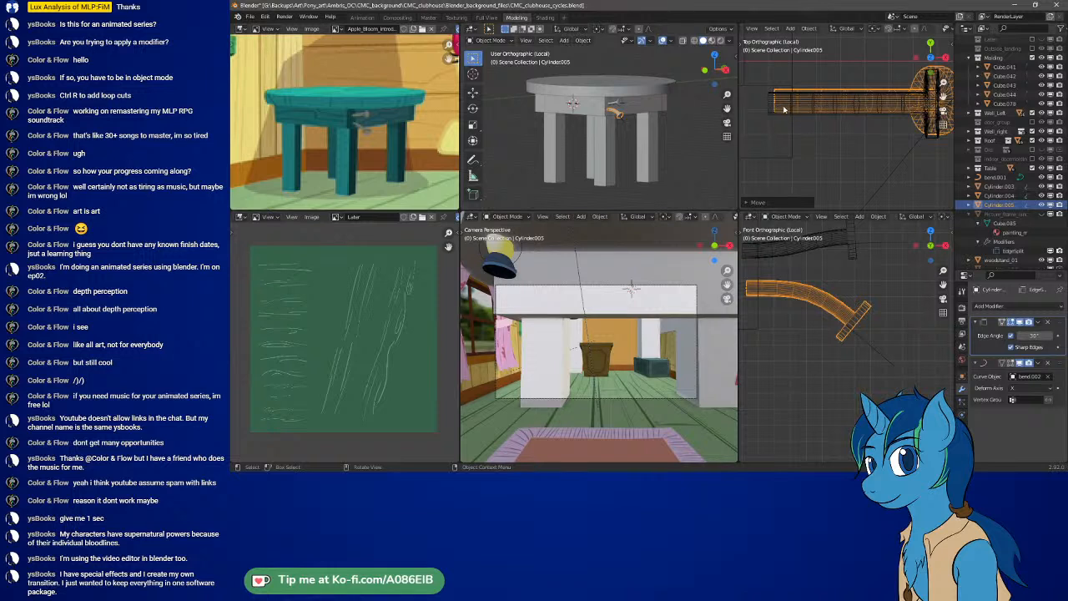
Shift the first nail Cylinder.003 about -0.014 along Y to line up with the copied nail, then clear the selection
{"action": "left_click", "coordinate": [775, 107]}
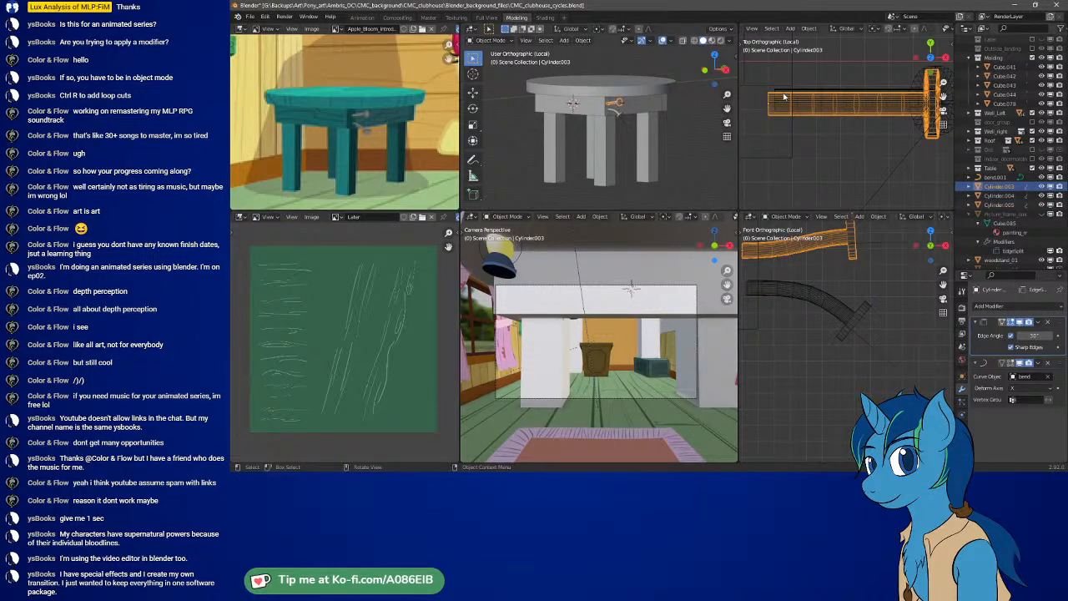
{"action": "key", "text": "g"}
{"action": "key", "text": "y"}
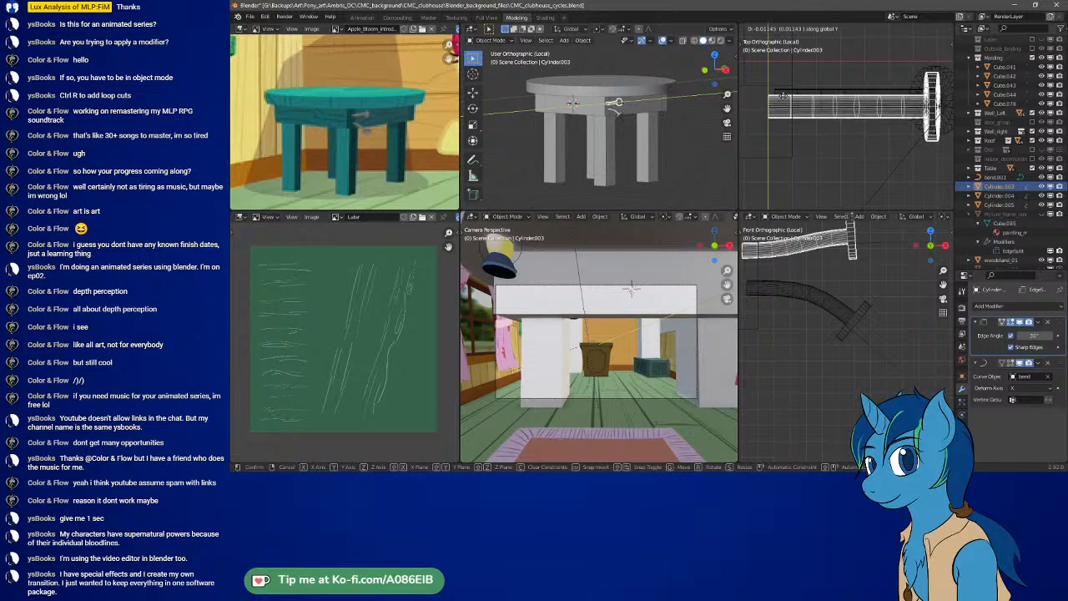
{"action": "left_click", "coordinate": [776, 128]}
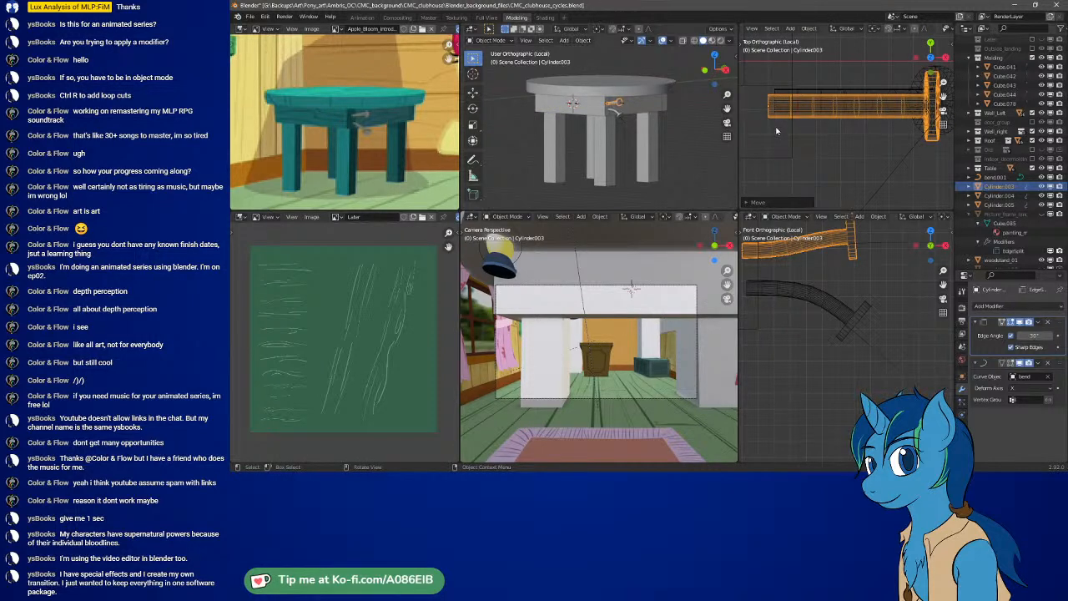
{"action": "scroll", "coordinate": [632, 109], "scroll_direction": "up", "scroll_amount": 5}
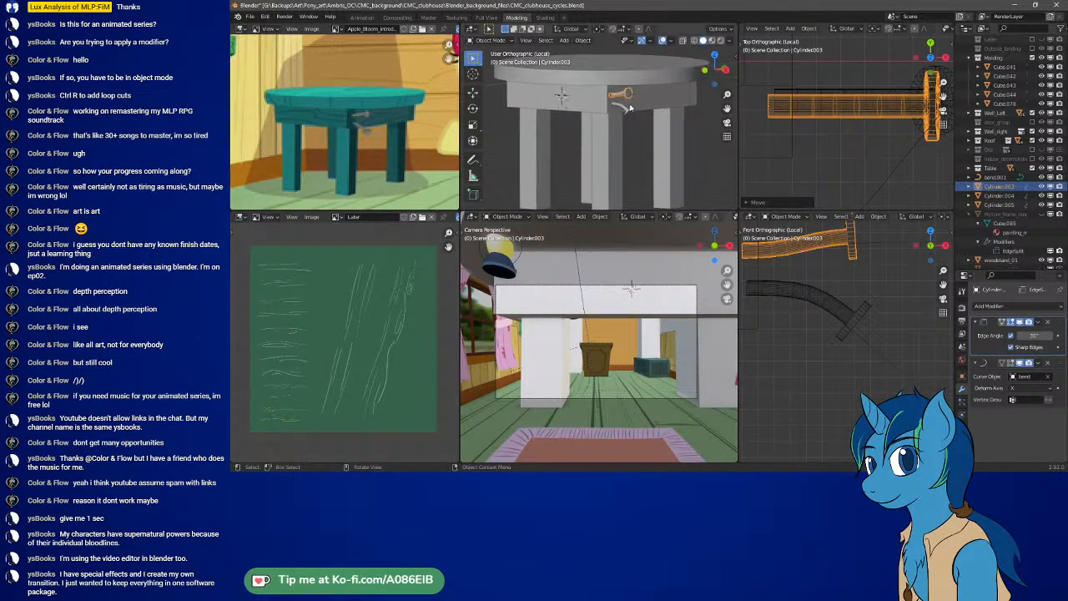
{"action": "middle_click_drag", "start_coordinate": [628, 115], "coordinate": [602, 125]}
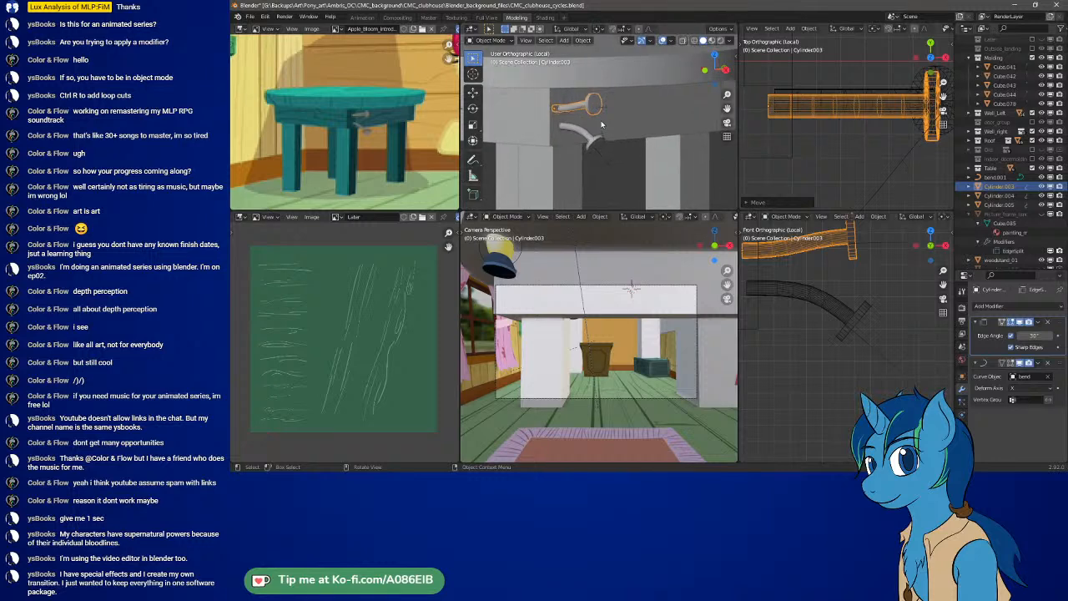
{"action": "left_click", "coordinate": [613, 190]}
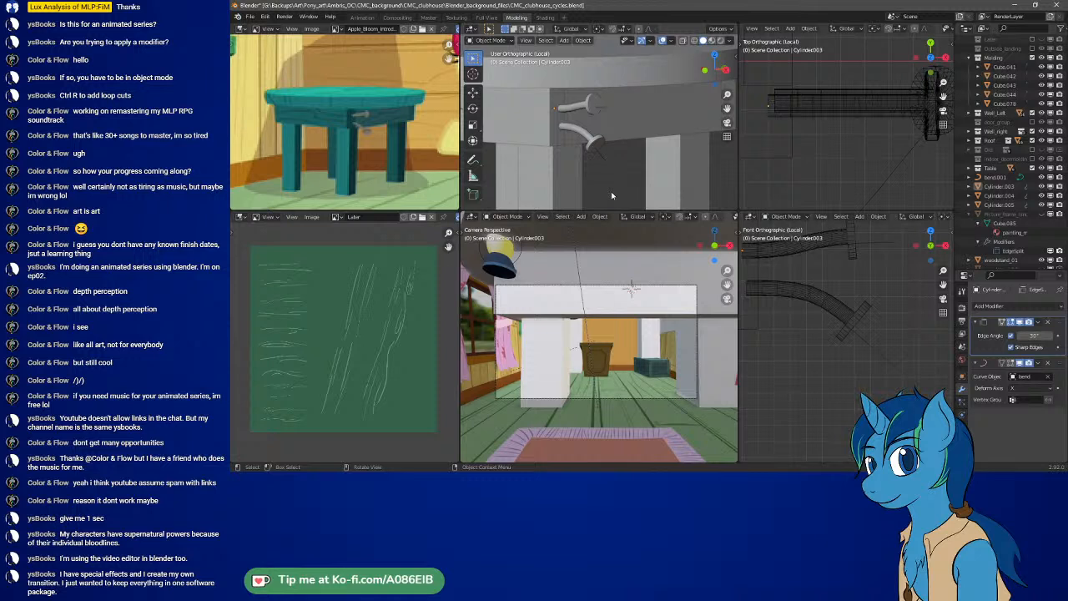
Edit the curve bend.002 and move its head-end control point about 0.15 back along X toward the nail's base
{"action": "left_click", "coordinate": [607, 166]}
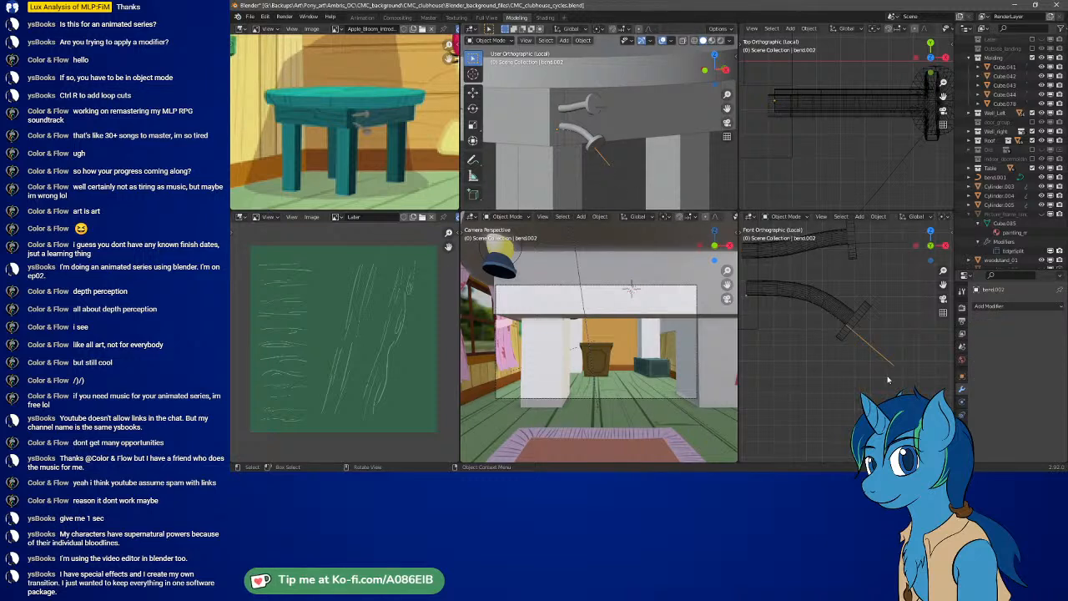
{"action": "key", "text": "Tab"}
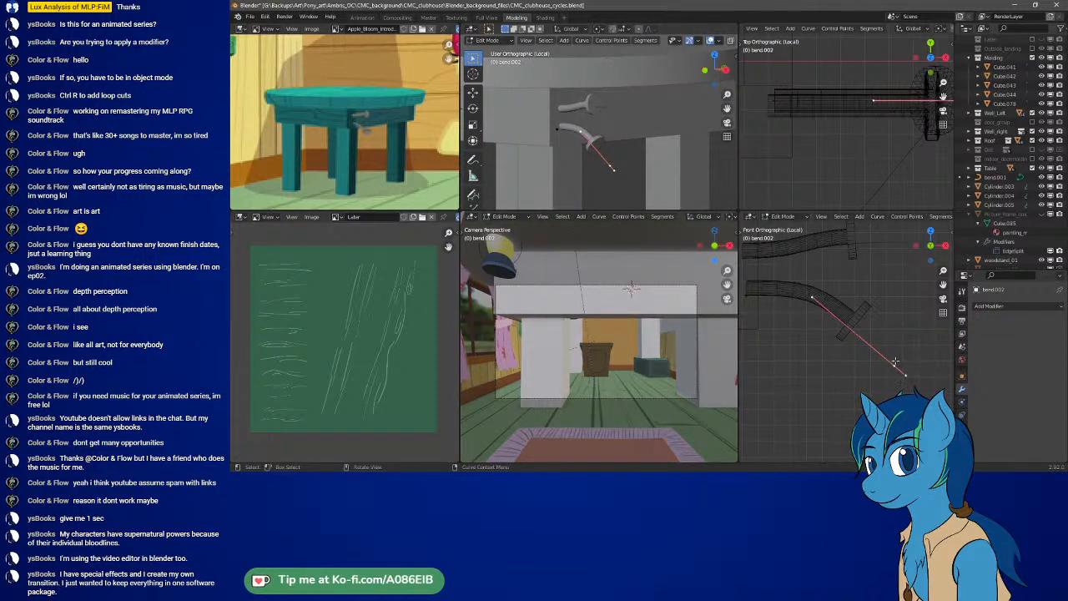
{"action": "left_click", "coordinate": [814, 294]}
{"action": "key", "text": "g"}
{"action": "right_click", "coordinate": [833, 289]}
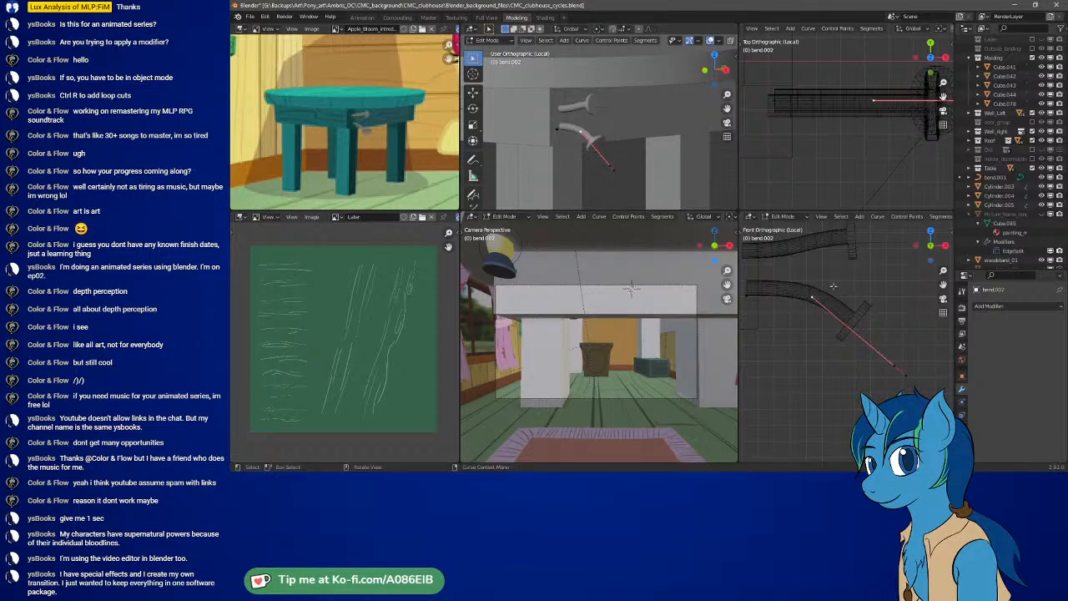
{"action": "left_click", "coordinate": [895, 363]}
{"action": "key", "text": "g"}
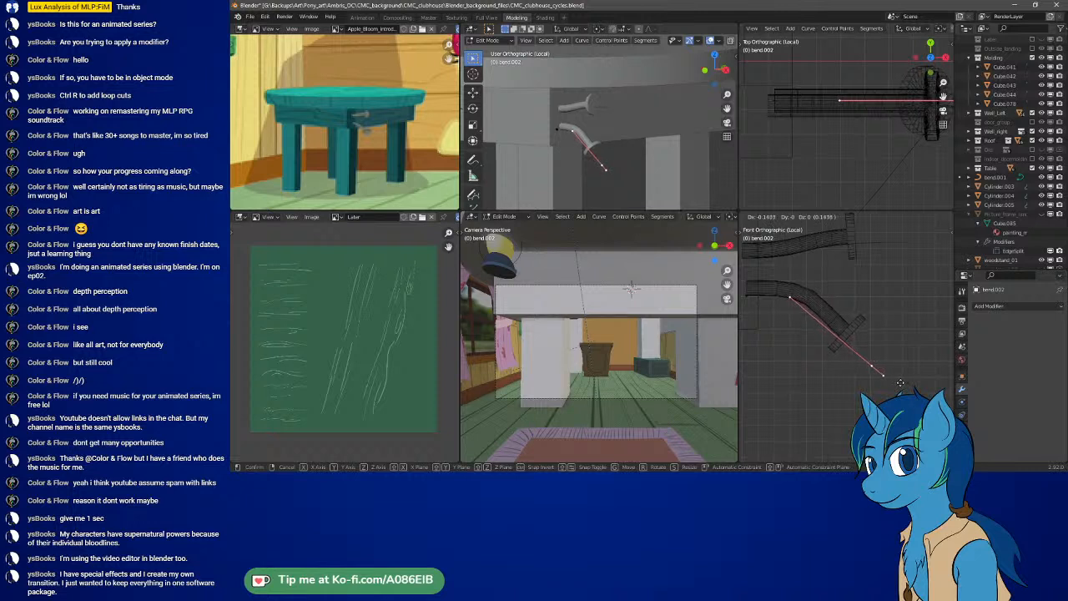
{"action": "left_click", "coordinate": [897, 382]}
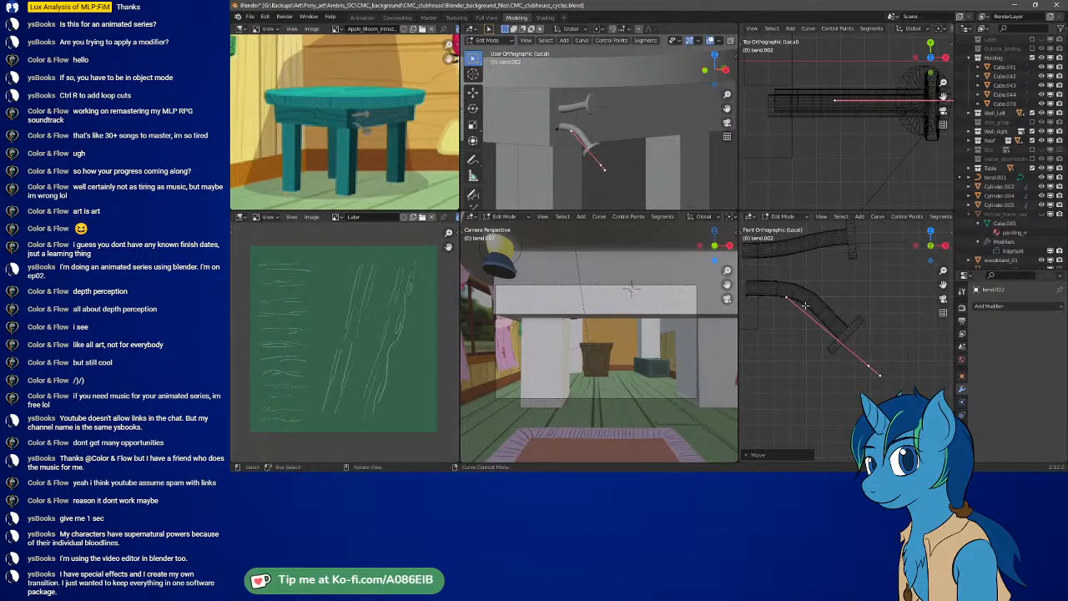
Rotate the head-end control point about 15° and pull its inner handle down toward the nail head to smooth the bend
{"action": "key", "text": "r"}
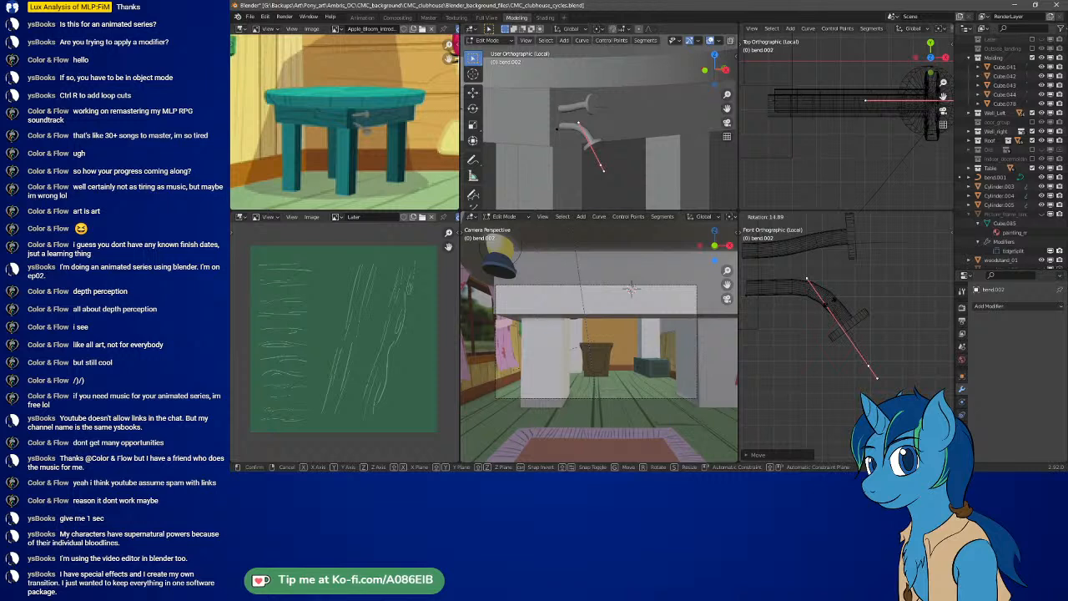
{"action": "left_click", "coordinate": [830, 302]}
{"action": "left_click", "coordinate": [809, 281]}
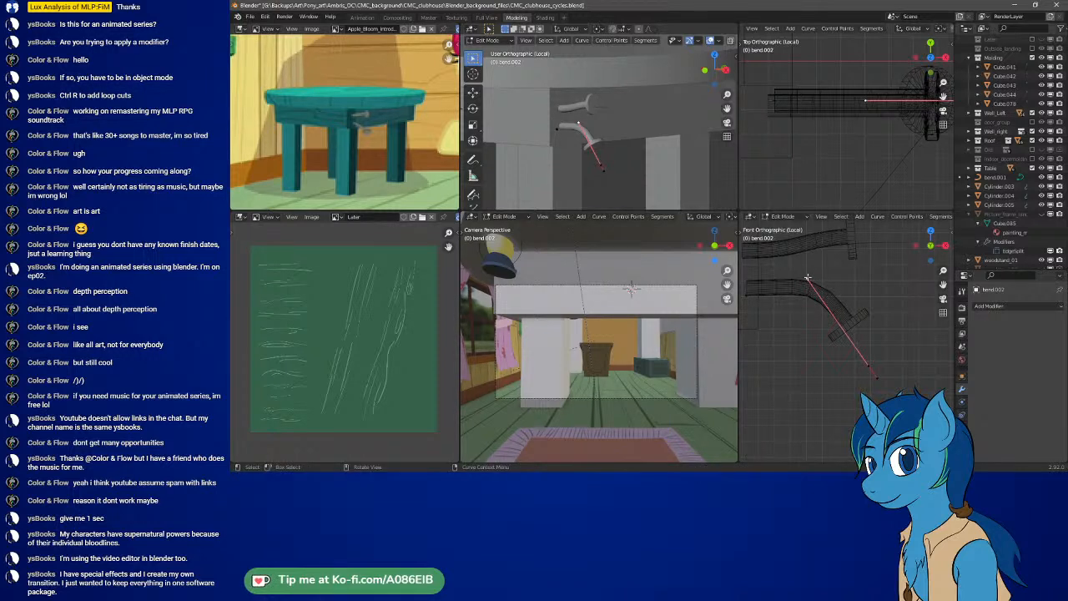
{"action": "key", "text": "g"}
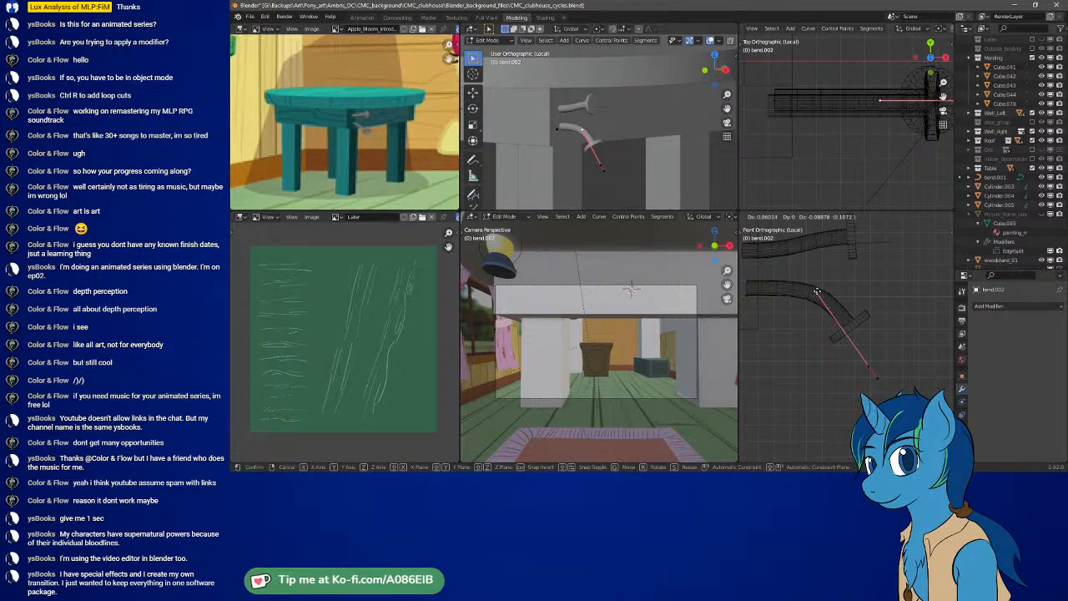
{"action": "left_click", "coordinate": [823, 296]}
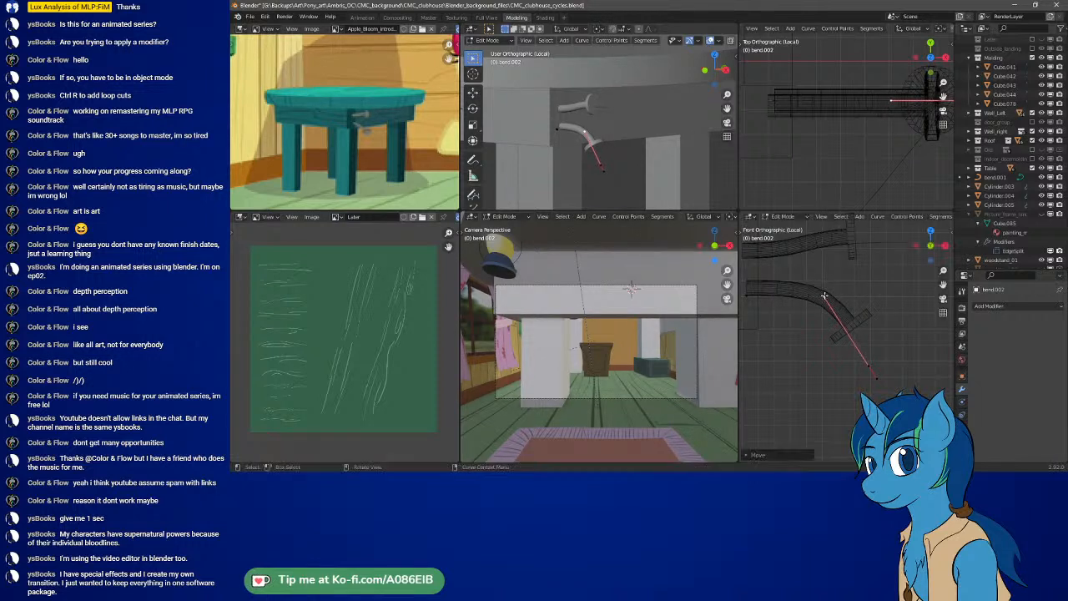
Trackball-rotate the head-end control point to twist the nail head sideways, shift it along Y to compensate, and finish editing the curve
{"action": "left_click", "coordinate": [604, 165]}
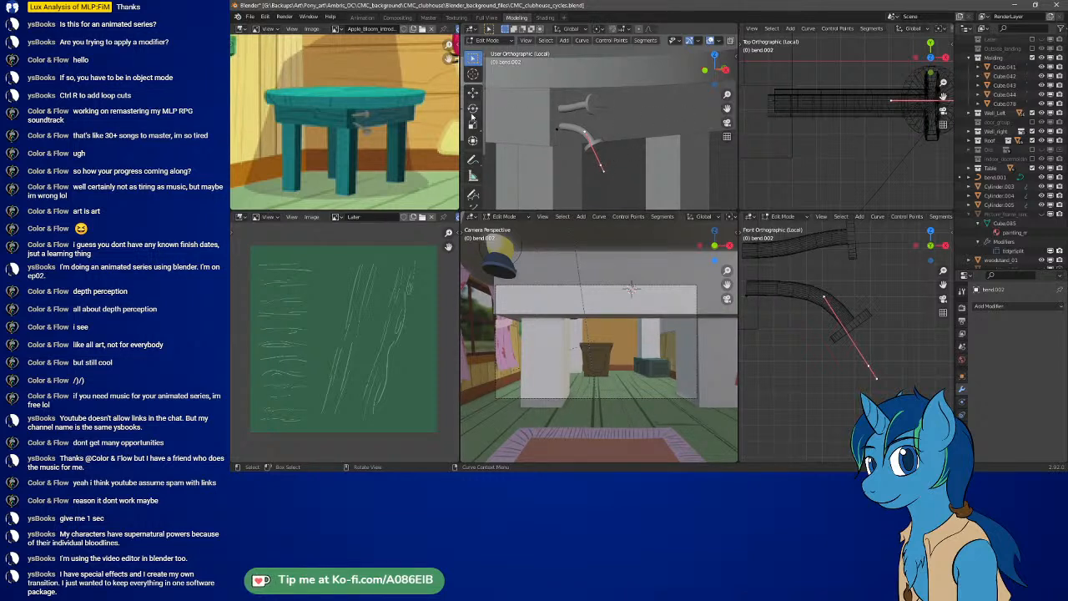
{"action": "left_click", "coordinate": [473, 109]}
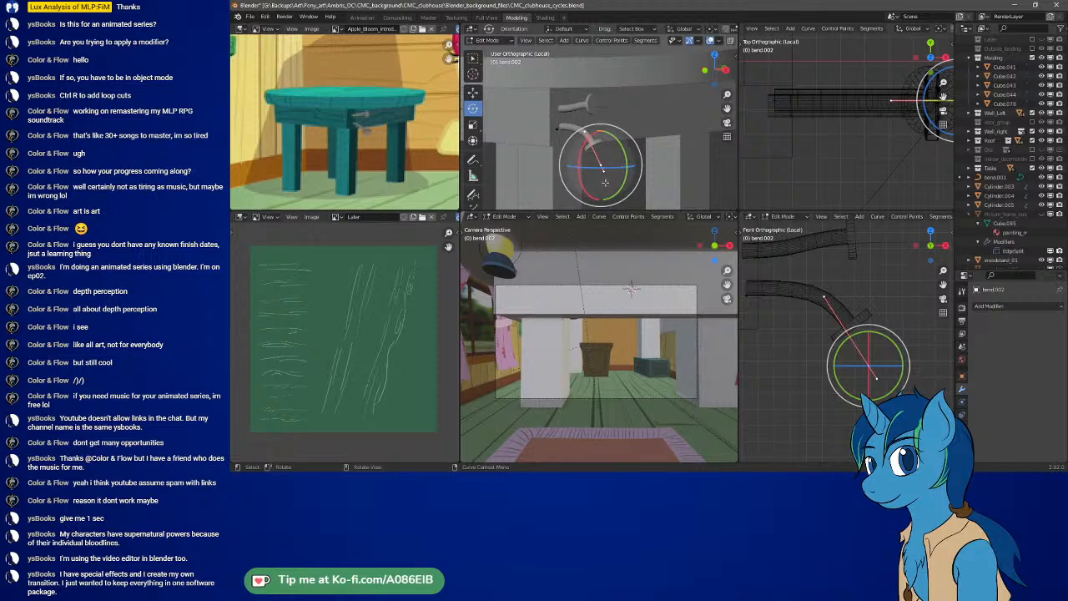
{"action": "left_click_drag", "start_coordinate": [604, 182], "coordinate": [574, 179]}
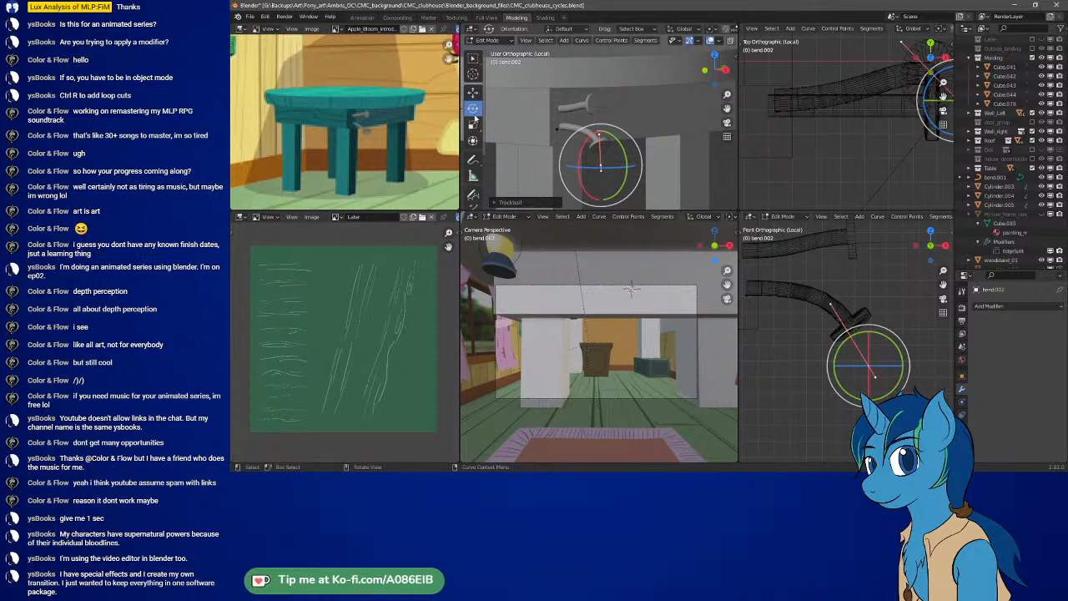
{"action": "left_click", "coordinate": [473, 92]}
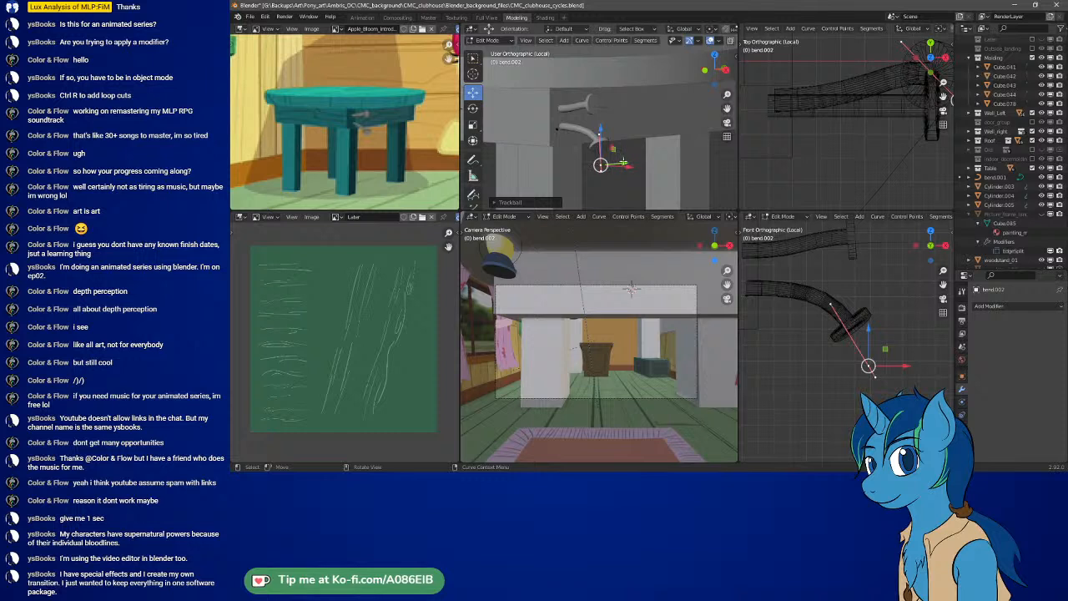
{"action": "left_click_drag", "start_coordinate": [621, 164], "coordinate": [614, 163]}
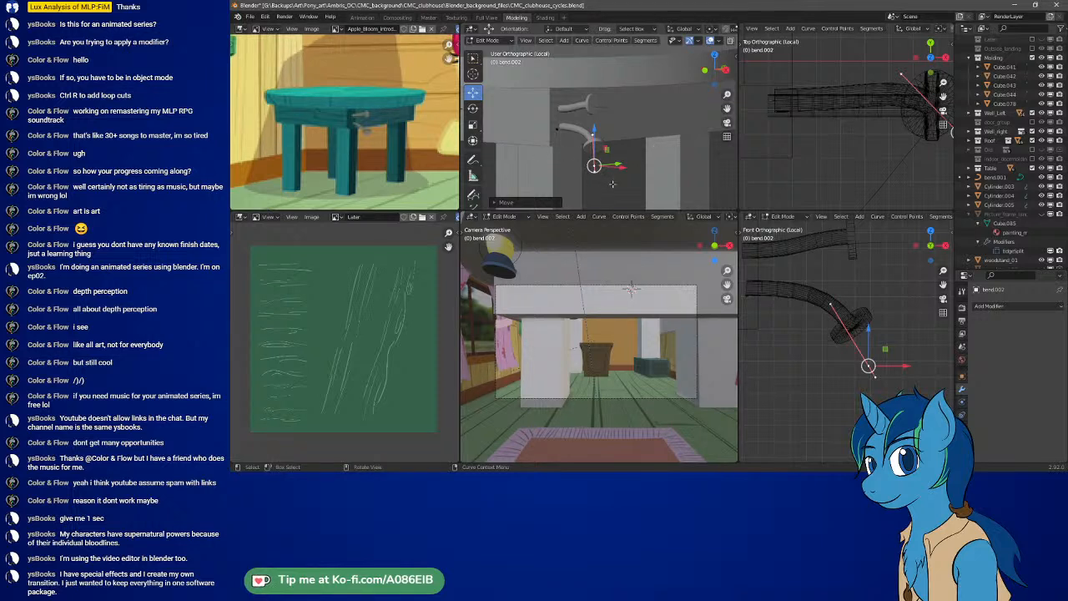
{"action": "key", "text": "Tab"}
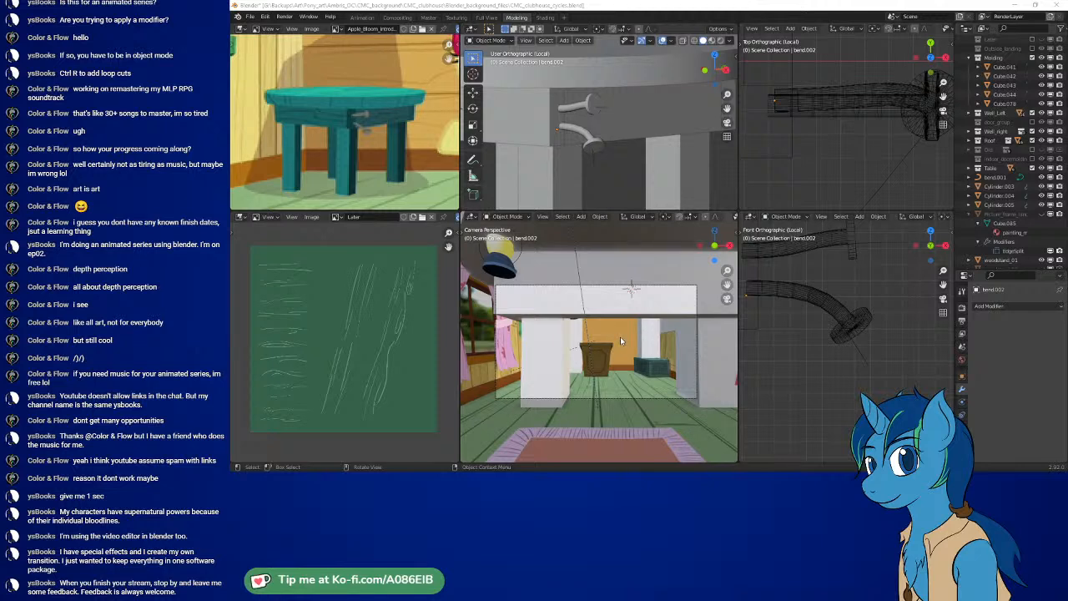
Scale the upper nail Cylinder.003 down slightly
{"action": "scroll", "coordinate": [619, 123], "scroll_direction": "down", "scroll_amount": 6}
{"action": "mouse_move", "coordinate": [613, 142]}
{"action": "middle_mouse_down"}
{"action": "mouse_move", "coordinate": [559, 148]}
{"action": "mouse_move", "coordinate": [656, 148]}
{"action": "mouse_move", "coordinate": [602, 153]}
{"action": "mouse_move", "coordinate": [582, 133]}
{"action": "mouse_move", "coordinate": [597, 147]}
{"action": "middle_mouse_up"}
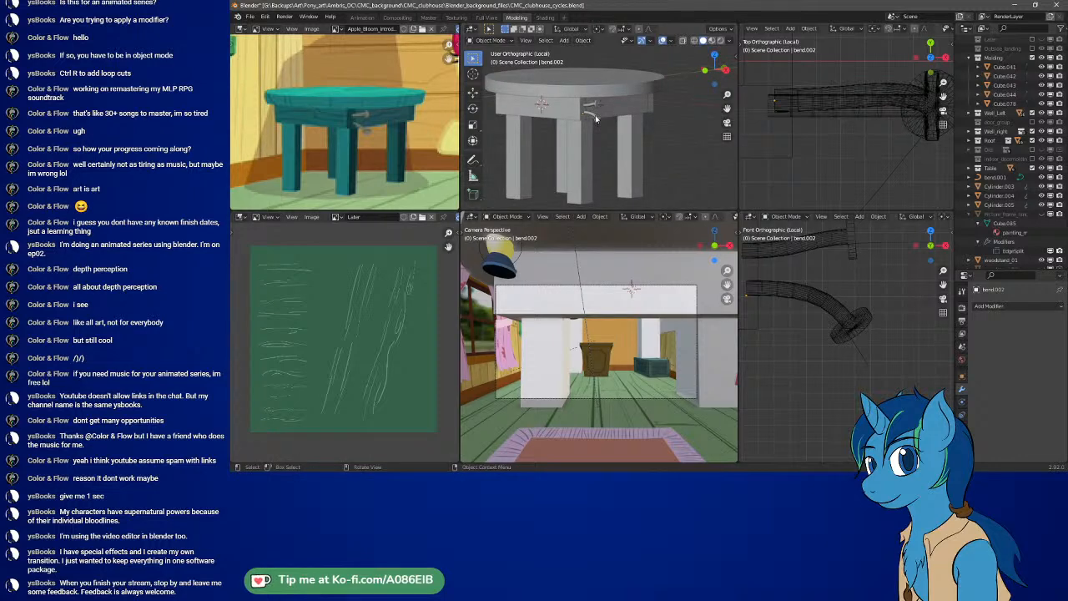
{"action": "left_click", "coordinate": [591, 107]}
{"action": "left_click", "coordinate": [591, 105], "text": "shift"}
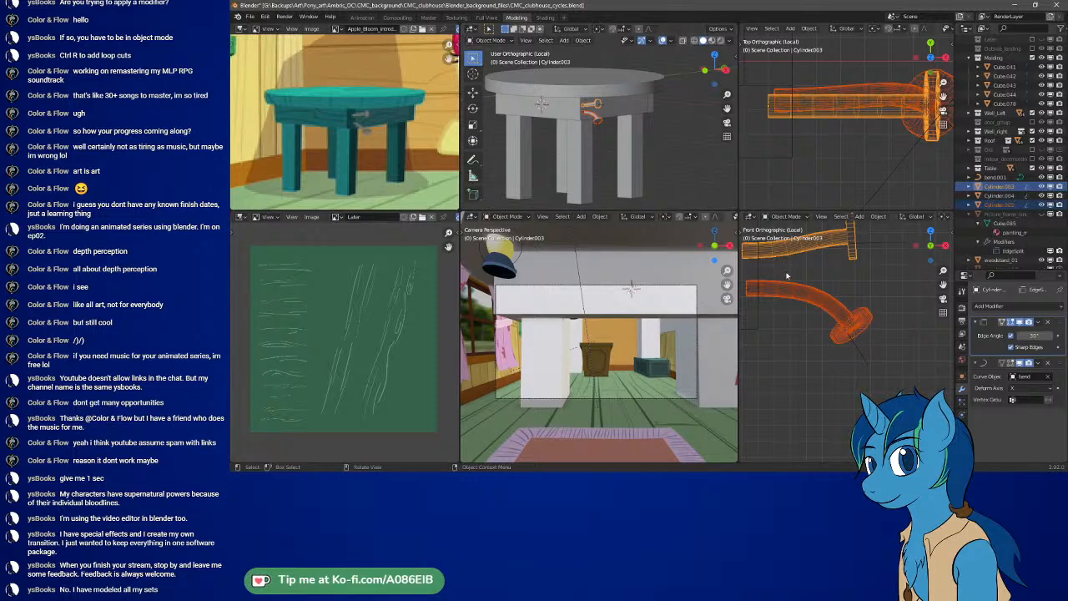
{"action": "left_click", "coordinate": [818, 297]}
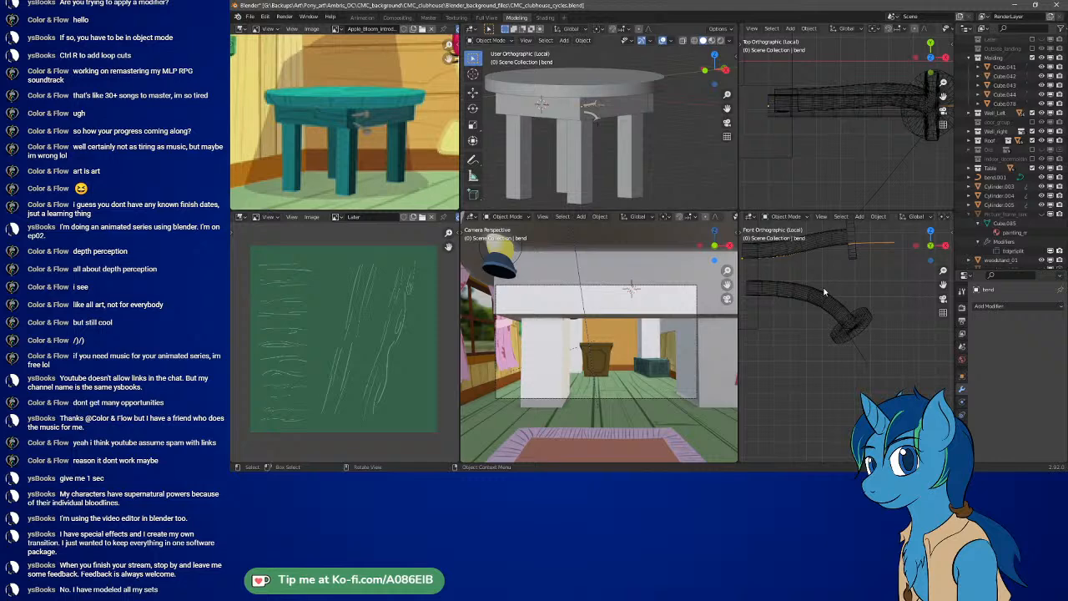
{"action": "left_click", "coordinate": [796, 249]}
{"action": "key", "text": "s"}
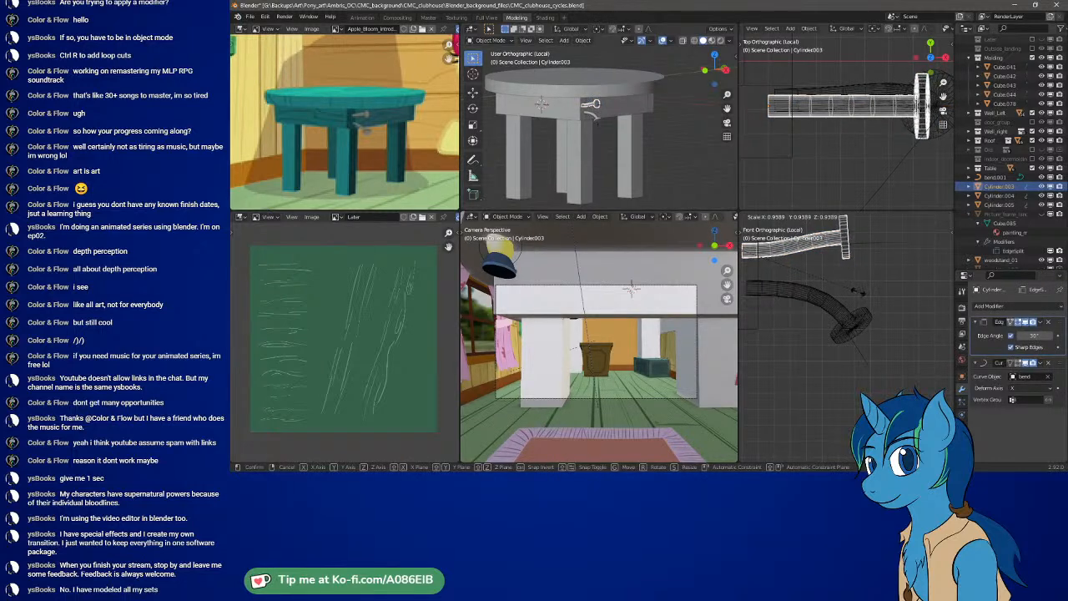
{"action": "left_click", "coordinate": [851, 293]}
Scale the lower nail Cylinder.005 down slightly so its size suits the upper nail
{"action": "left_click", "coordinate": [844, 313]}
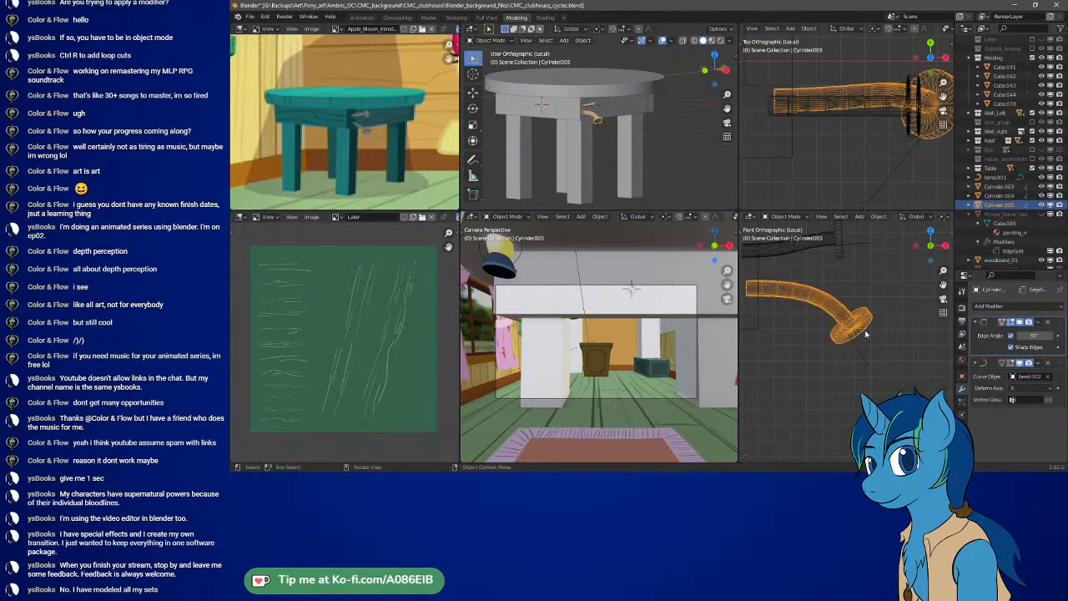
{"action": "key", "text": "s"}
{"action": "left_click", "coordinate": [855, 328]}
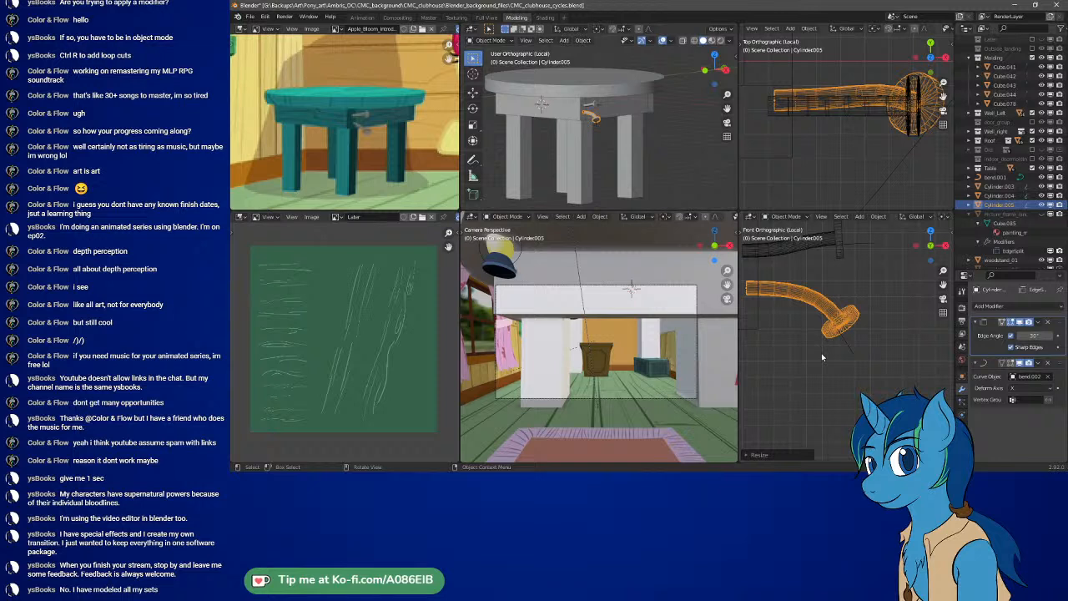
Move the upper nail Cylinder.003 outward about 0.05 along X and up about 0.02 along Z, and save the file
{"action": "left_click", "coordinate": [790, 246]}
{"action": "key", "text": "g"}
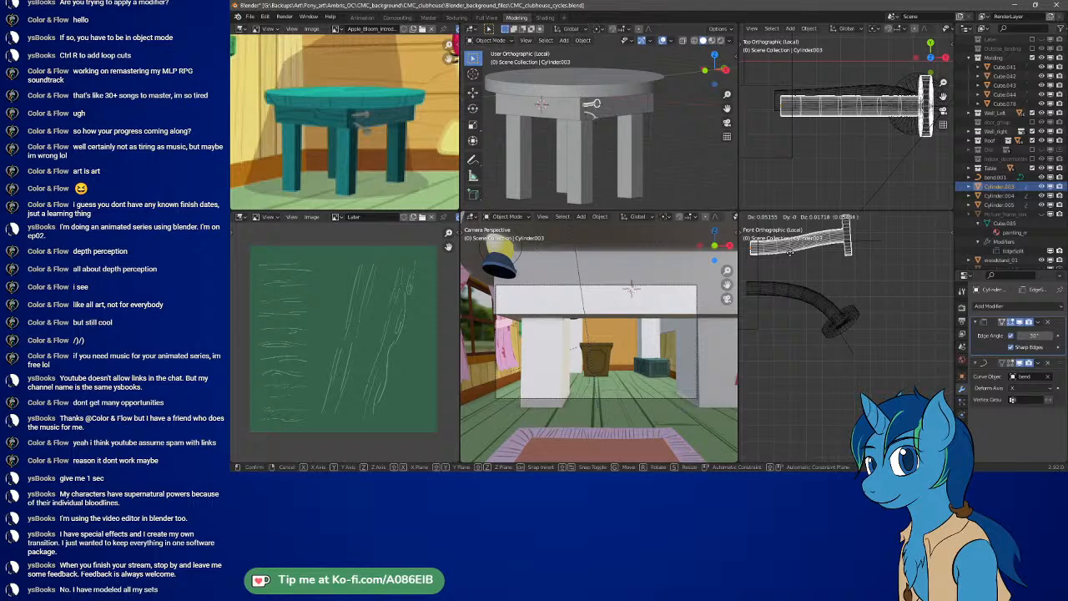
{"action": "left_click", "coordinate": [790, 252]}
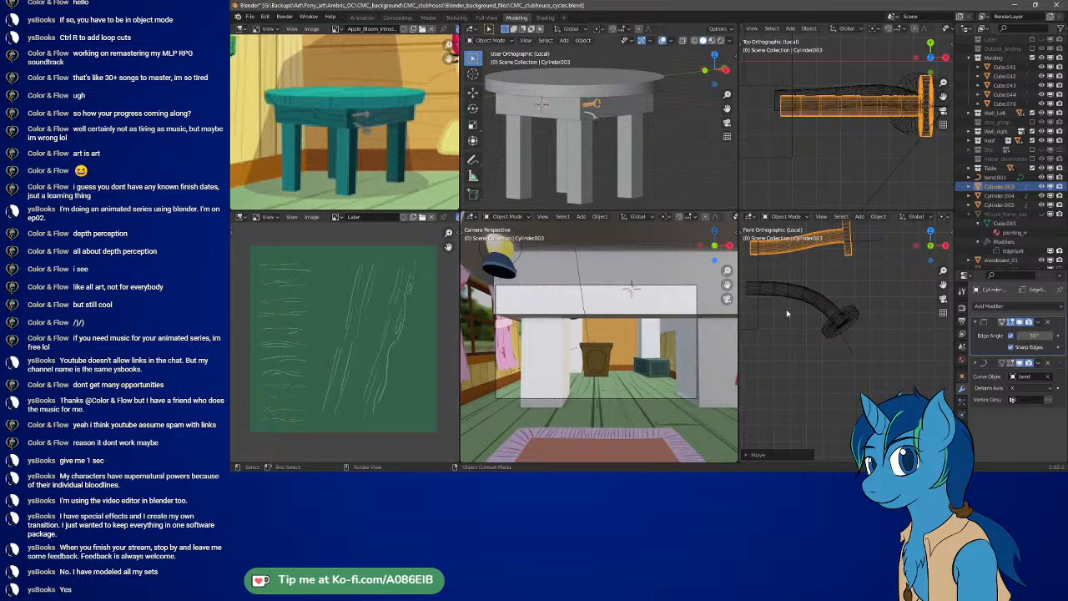
{"action": "left_click", "coordinate": [672, 166]}
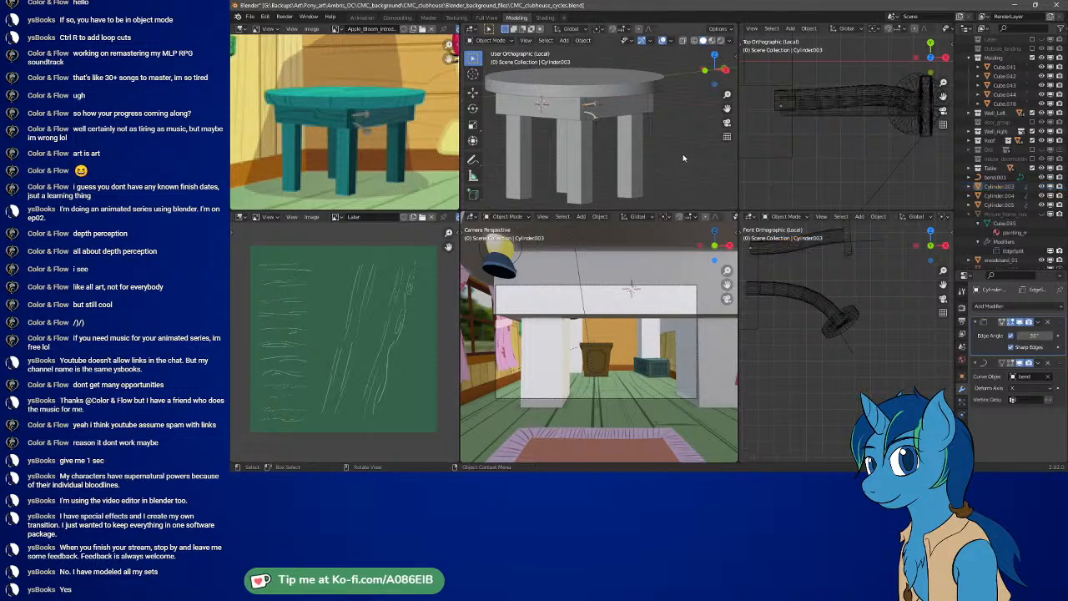
{"action": "key", "text": "ctrl+s"}
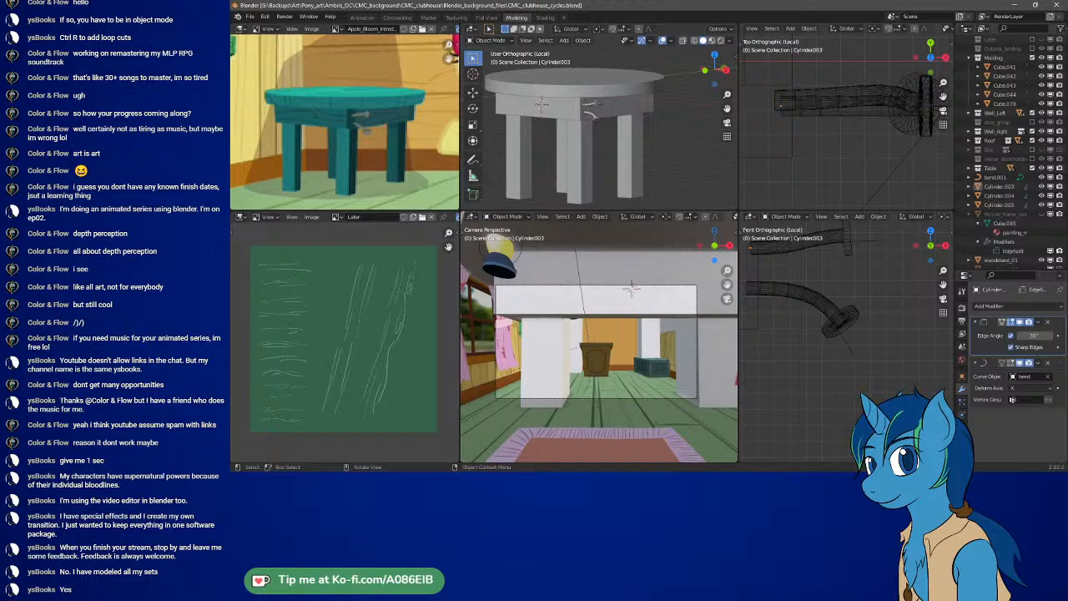
View the YouTube channel's videos page in the browser, and close it to return to Blender
{"action": "left_click_drag", "start_coordinate": [315, 469], "coordinate": [299, 4]}
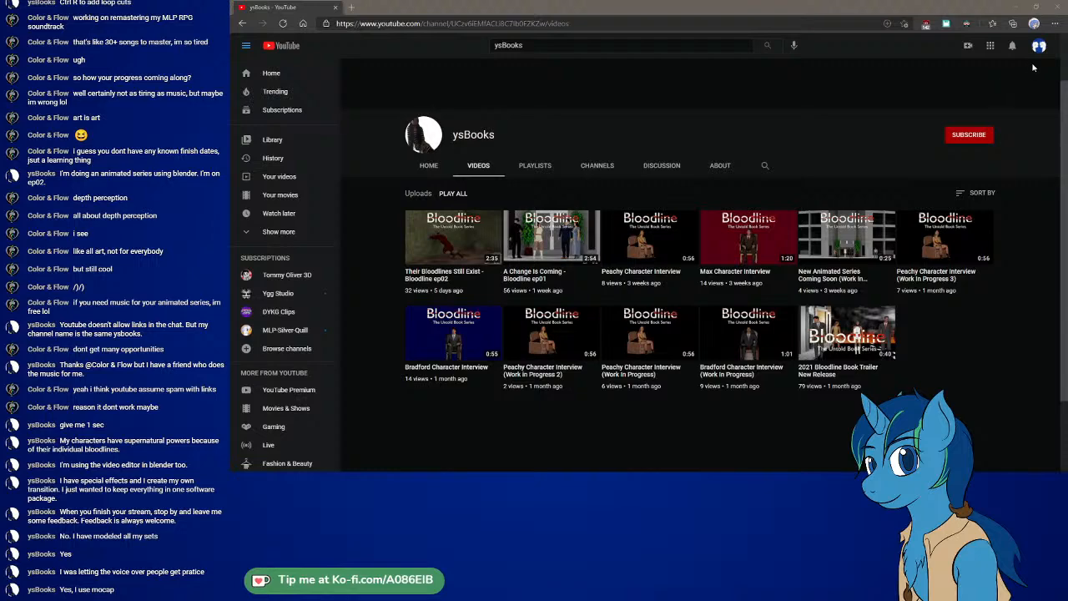
{"action": "left_click", "coordinate": [1058, 7]}
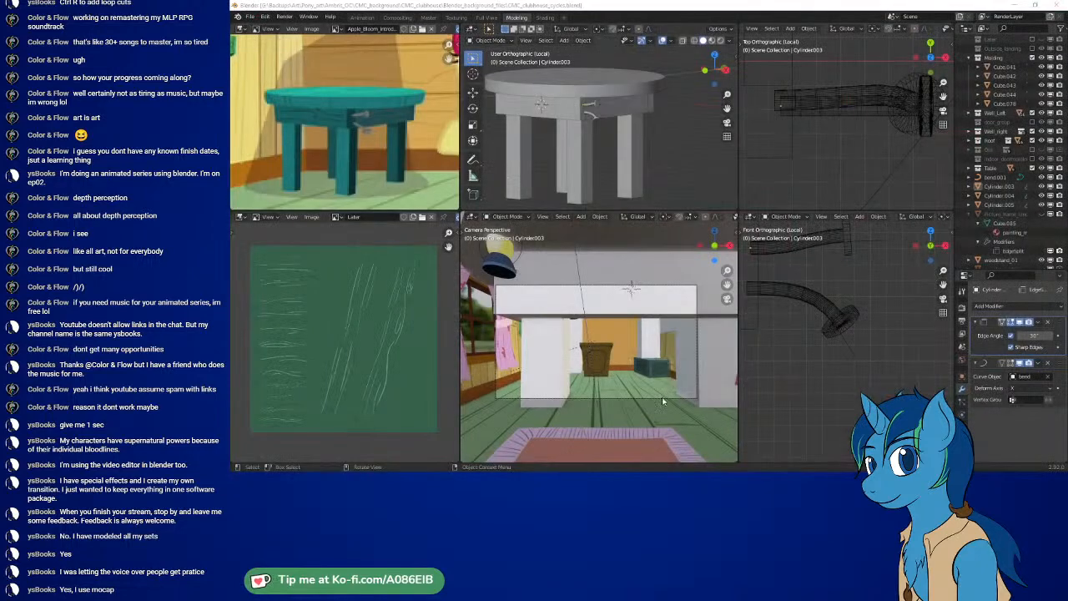